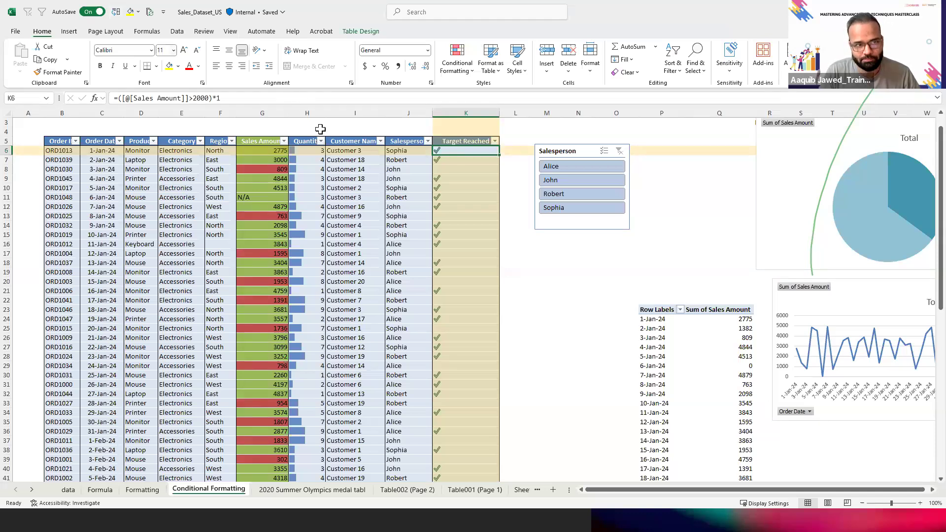
{"action": "left_click", "coordinate": [308, 150]}
{"action": "key", "text": "Up"}
{"action": "key", "text": "Left"}
{"action": "key", "text": "Left"}
{"action": "key", "text": "Left"}
{"action": "key", "text": "Left"}
{"action": "key", "text": "Left"}
{"action": "key", "text": "Left"}
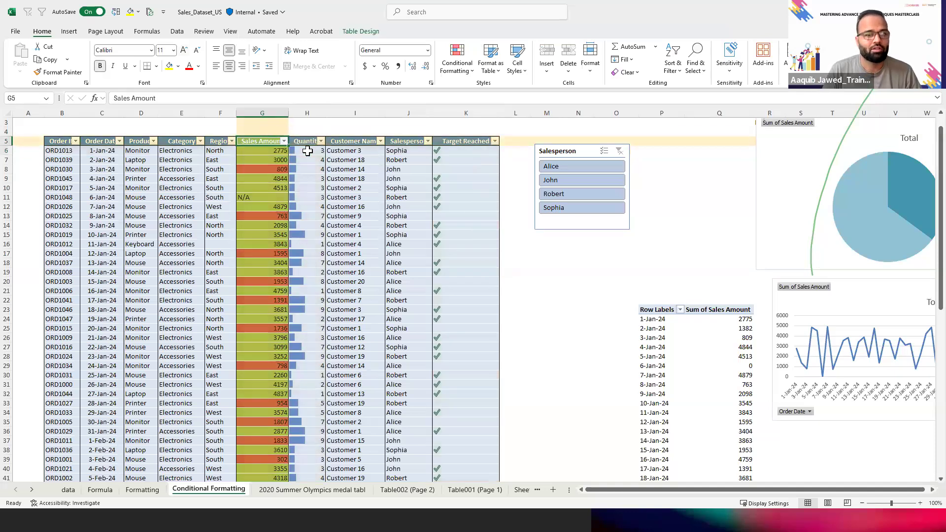
{"action": "key", "text": "Left"}
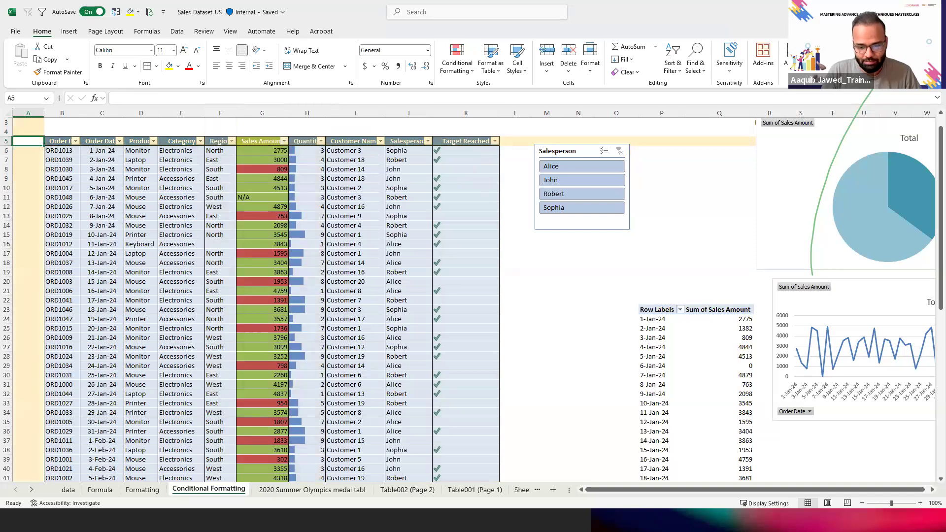
{"action": "key", "text": "alt+Tab"}
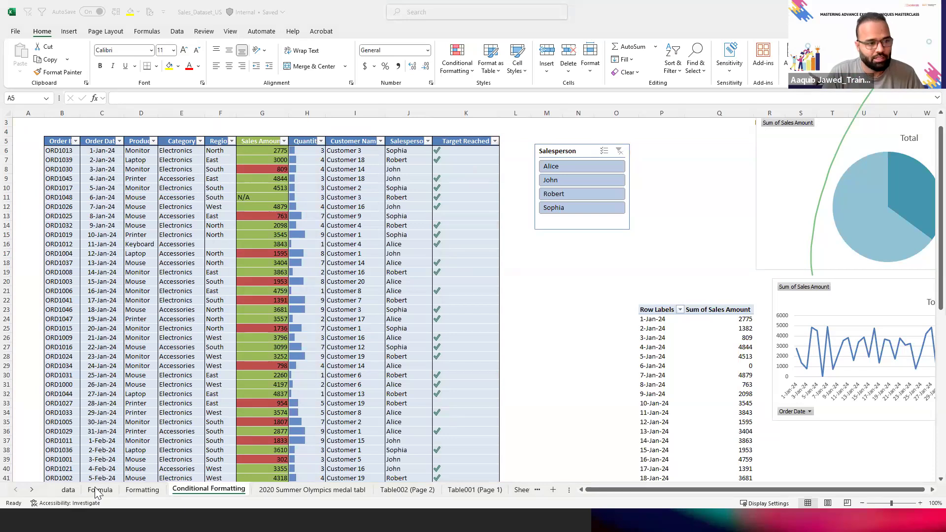
Copy the entire sales dataset on the data sheet and add a new worksheet
{"action": "left_click", "coordinate": [72, 497]}
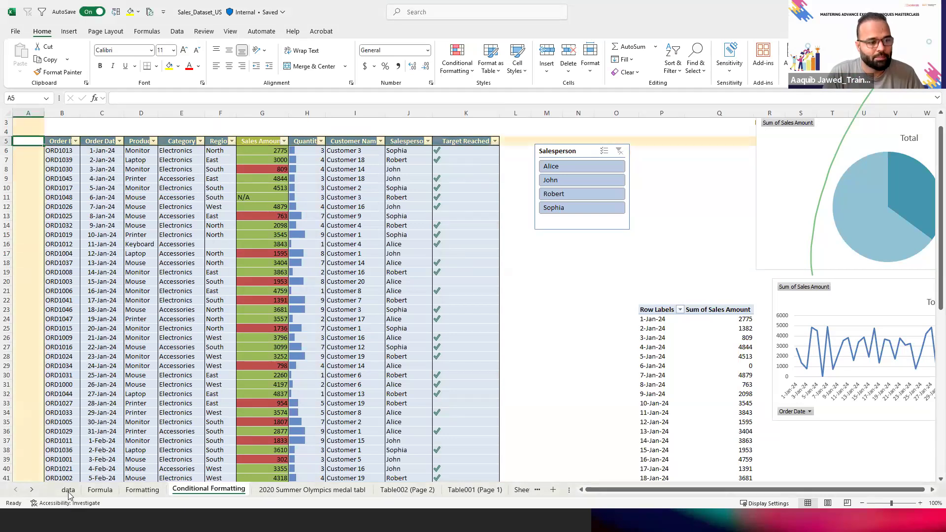
{"action": "left_click", "coordinate": [69, 490]}
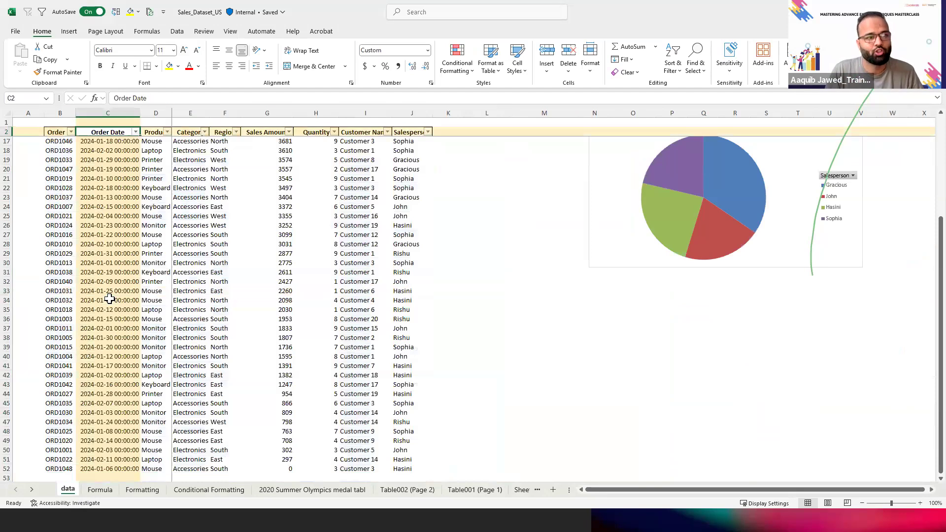
{"action": "key", "text": "ctrl+a"}
{"action": "key", "text": "ctrl+c"}
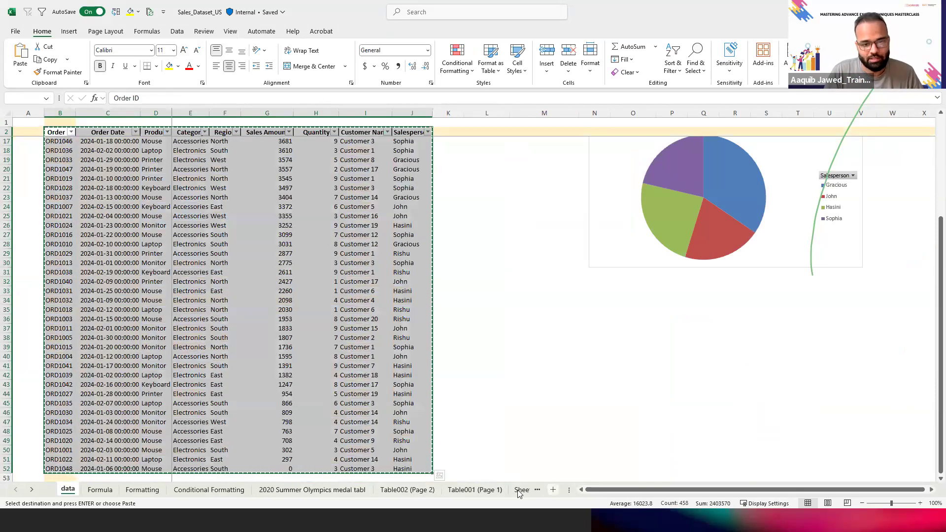
{"action": "left_click", "coordinate": [553, 489]}
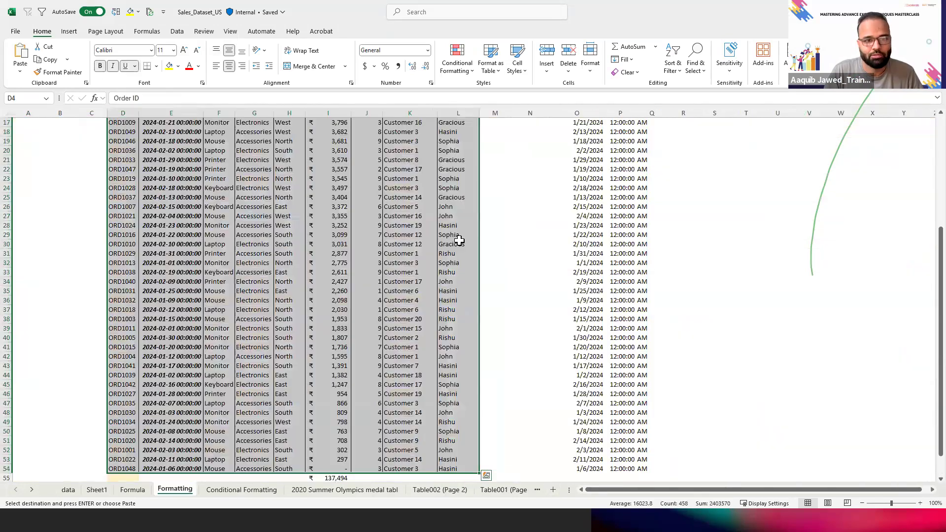
Paste the copied sales dataset at cell AG3 of the Conditional Formatting sheet, in the empty area beyond the charts
{"action": "left_click", "coordinate": [173, 489]}
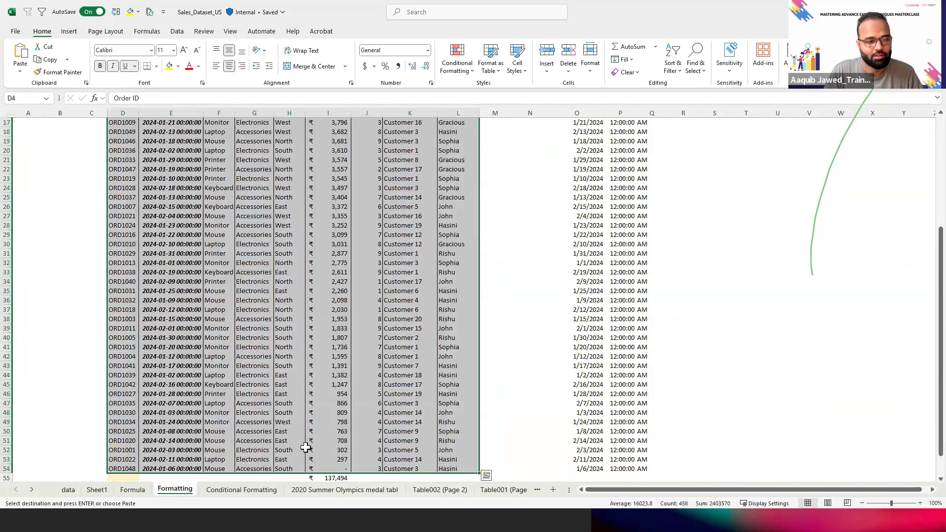
{"action": "left_click", "coordinate": [241, 489]}
{"action": "key", "text": "Right"}
{"action": "key", "text": "Right"}
{"action": "key", "text": "Right"}
{"action": "key", "text": "Right"}
{"action": "key", "text": "Right"}
{"action": "key", "text": "Right"}
{"action": "key", "text": "Right"}
{"action": "key", "text": "Right"}
{"action": "key", "text": "Right"}
{"action": "key", "text": "Right"}
{"action": "key", "text": "Right"}
{"action": "key", "text": "Right"}
{"action": "key", "text": "Right"}
{"action": "key", "text": "Right"}
{"action": "key", "text": "Right"}
{"action": "key", "text": "Right"}
{"action": "key", "text": "Right"}
{"action": "key", "text": "Right"}
{"action": "key", "text": "Right"}
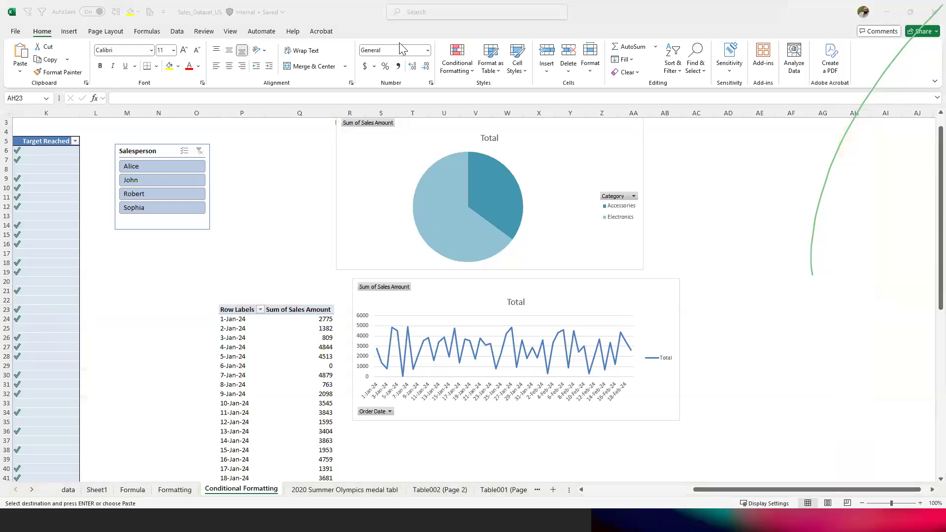
{"action": "left_click", "coordinate": [790, 175]}
{"action": "key", "text": "Up"}
{"action": "key", "text": "ctrl+Up"}
{"action": "key", "text": "Left"}
{"action": "key", "text": "Down"}
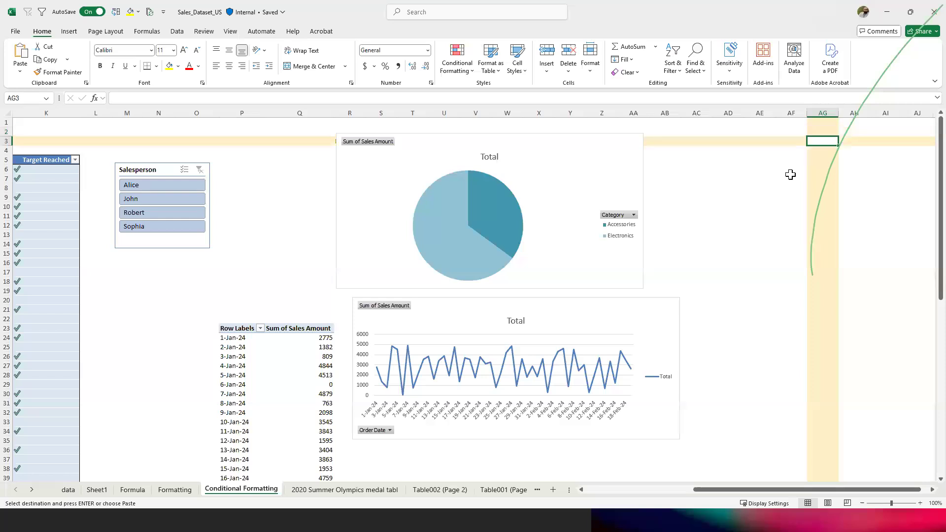
{"action": "key", "text": "ctrl+v"}
AutoFit the widths of the Order Date and Customer Name columns in the pasted data
{"action": "key", "text": "Right"}
{"action": "key", "text": "Right"}
{"action": "key", "text": "Right"}
{"action": "key", "text": "Right"}
{"action": "key", "text": "Right"}
{"action": "key", "text": "Right"}
{"action": "key", "text": "Right"}
{"action": "key", "text": "Right"}
{"action": "key", "text": "Right"}
{"action": "key", "text": "Right"}
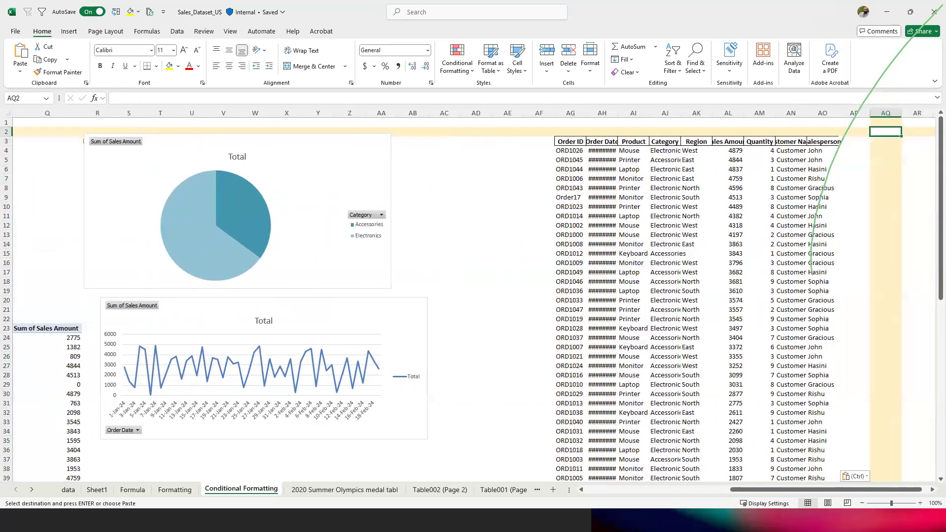
{"action": "key", "text": "alt+Tab"}
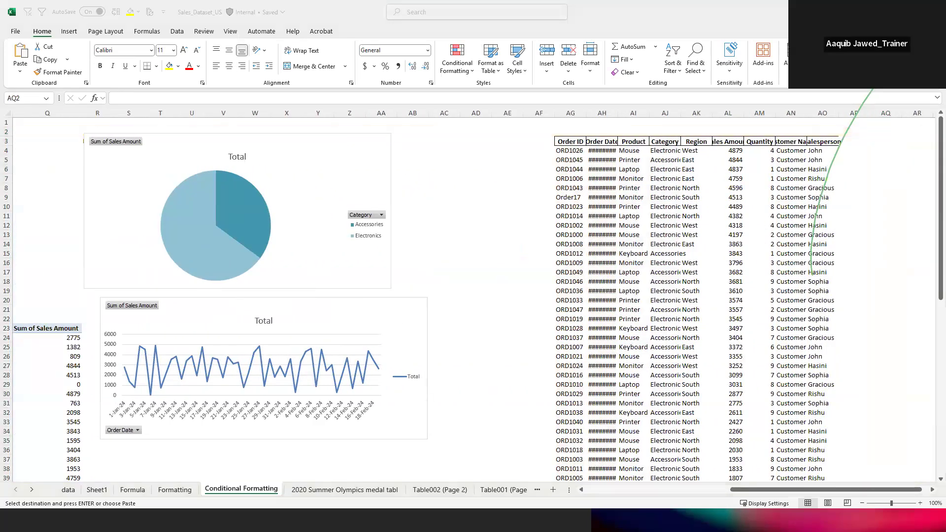
{"action": "key", "text": "alt+Tab"}
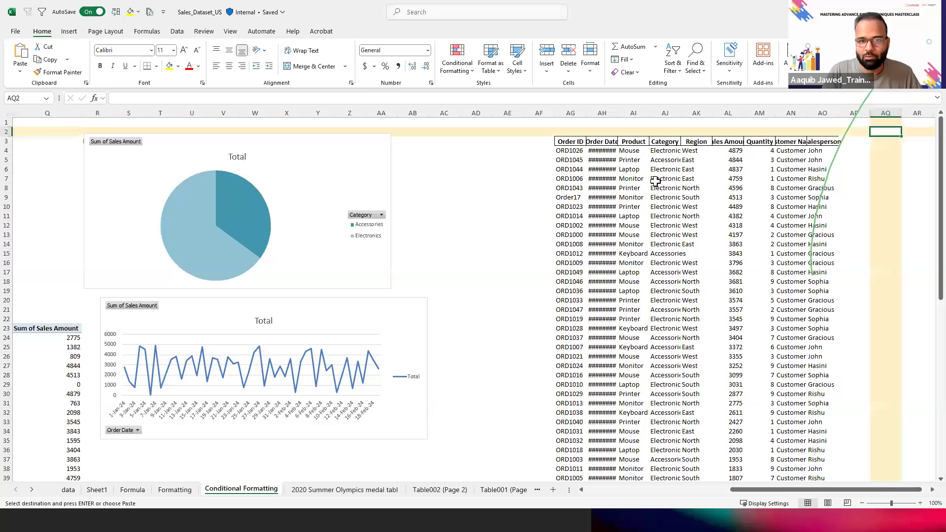
{"action": "double_click", "coordinate": [617, 113]}
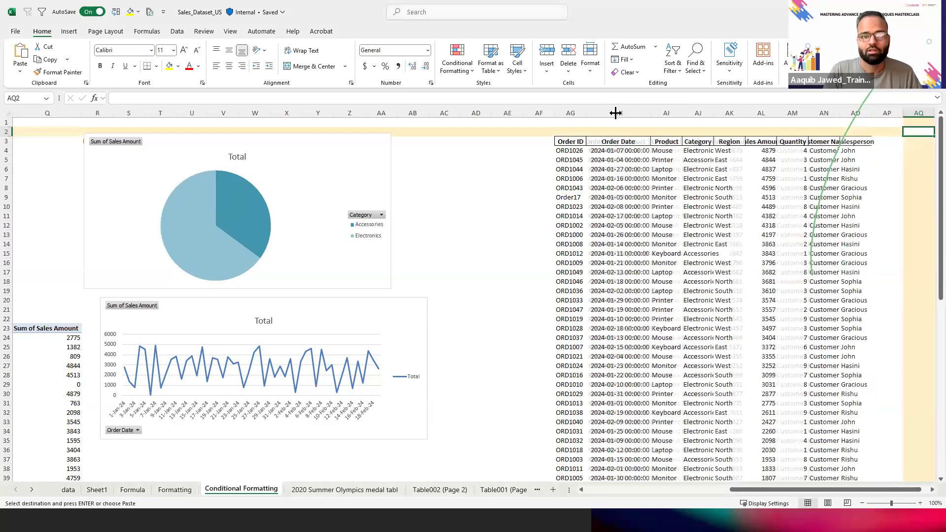
{"action": "key", "text": "Left"}
{"action": "key", "text": "Left"}
{"action": "key", "text": "Left"}
{"action": "key", "text": "Down"}
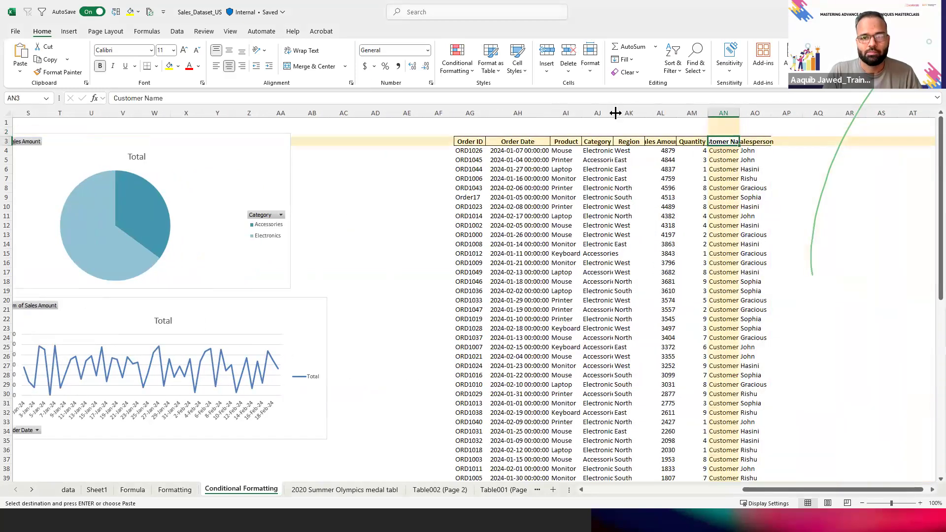
{"action": "double_click", "coordinate": [739, 113]}
Try out extending the selection from the Order ID header in AG3 across the header row and down the pasted data
{"action": "key", "text": "Left"}
{"action": "key", "text": "Left"}
{"action": "key", "text": "Left"}
{"action": "key", "text": "Left"}
{"action": "key", "text": "Left"}
{"action": "key", "text": "Left"}
{"action": "key", "text": "Left"}
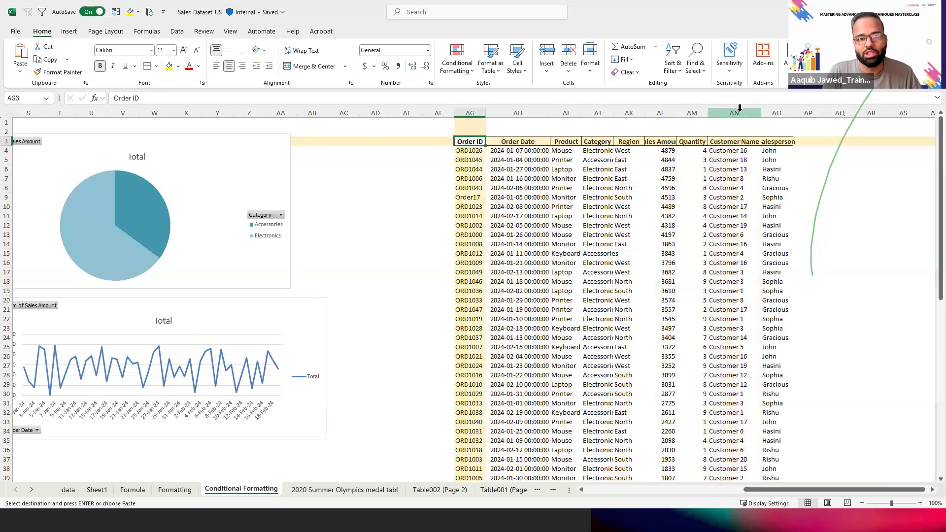
{"action": "key", "text": "ctrl+shift+Right"}
{"action": "key", "text": "ctrl+shift+Down"}
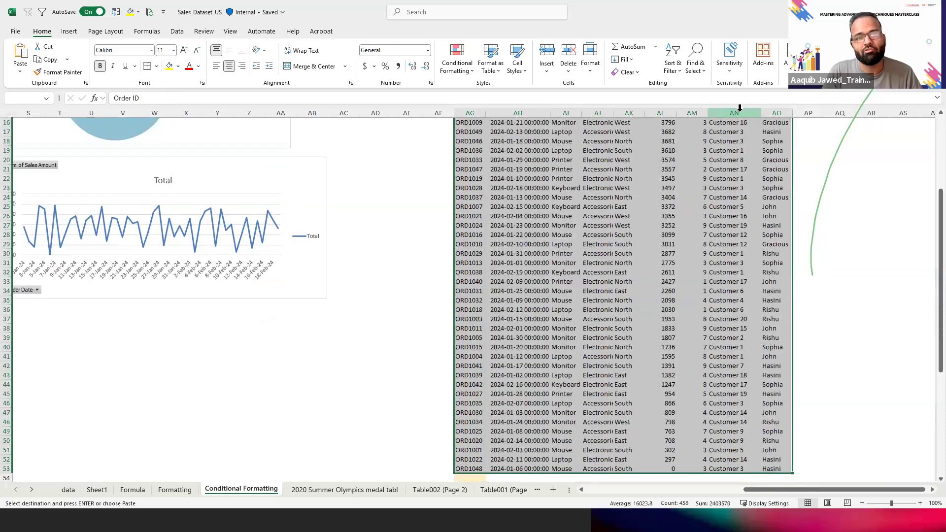
{"action": "key", "text": "Up"}
{"action": "key", "text": "Down"}
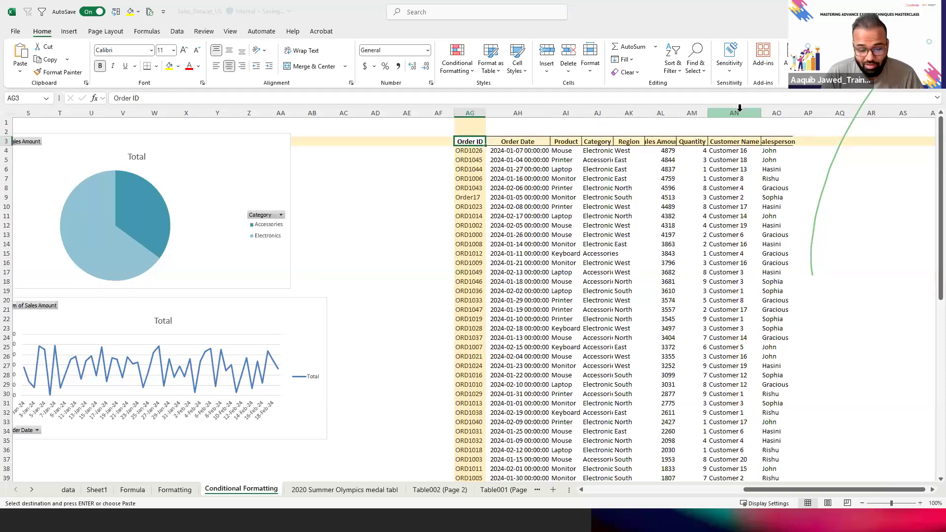
{"action": "key", "text": "ctrl+shift+Right"}
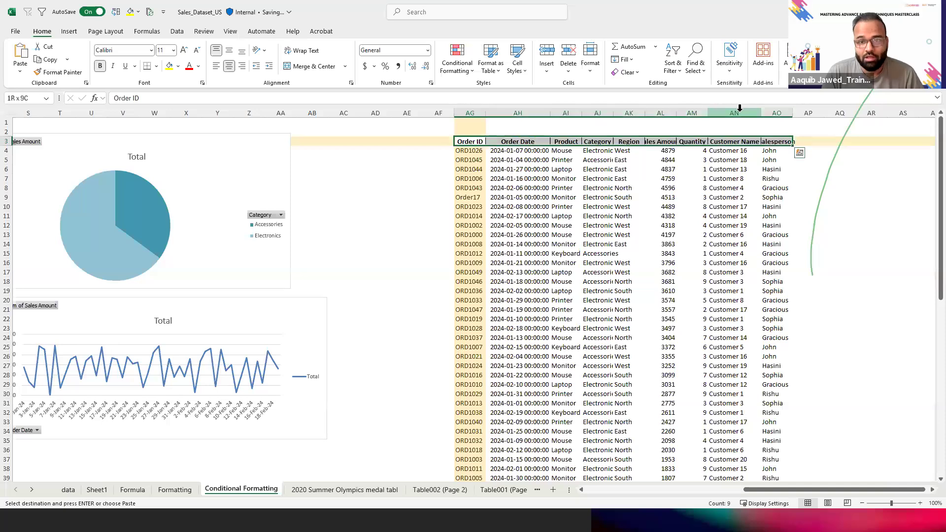
{"action": "key", "text": "Right"}
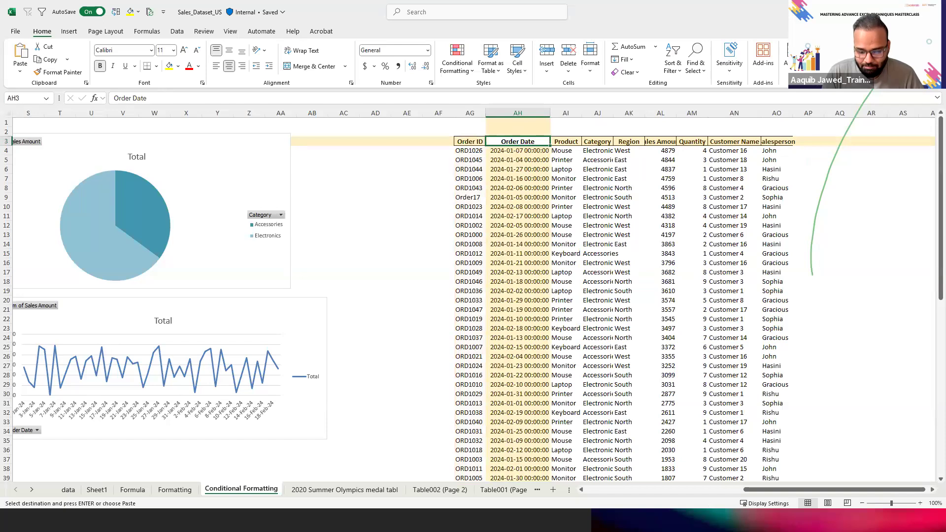
{"action": "key", "text": "alt+Tab"}
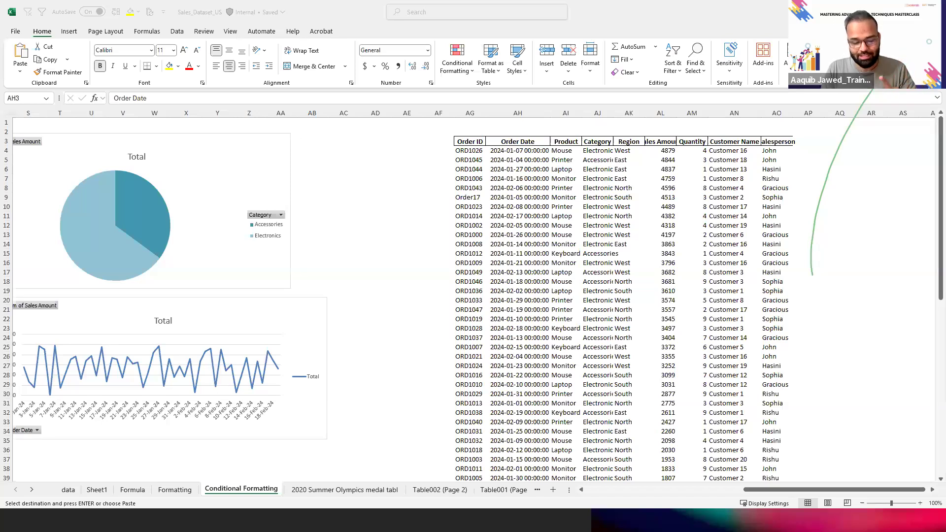
{"action": "left_click", "coordinate": [480, 231]}
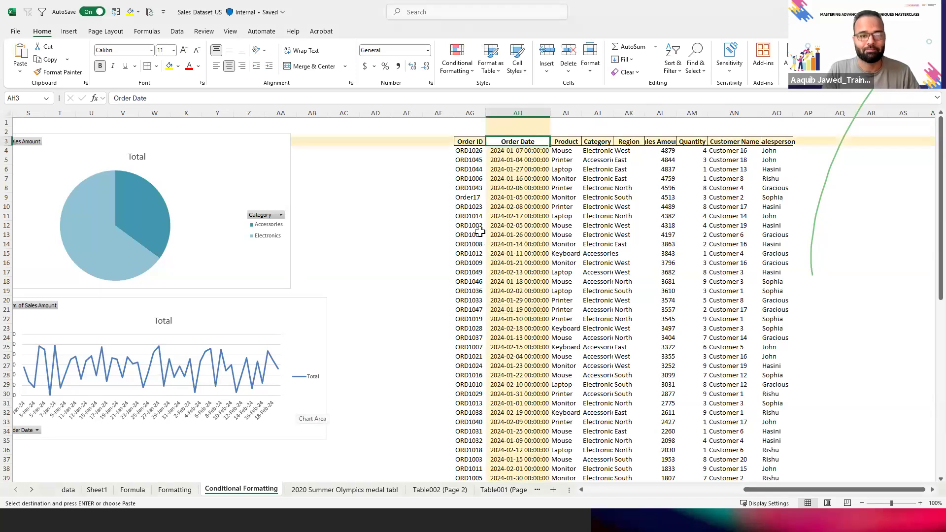
Select the whole pasted dataset starting at AG3 and convert it into a table
{"action": "key", "text": "Left"}
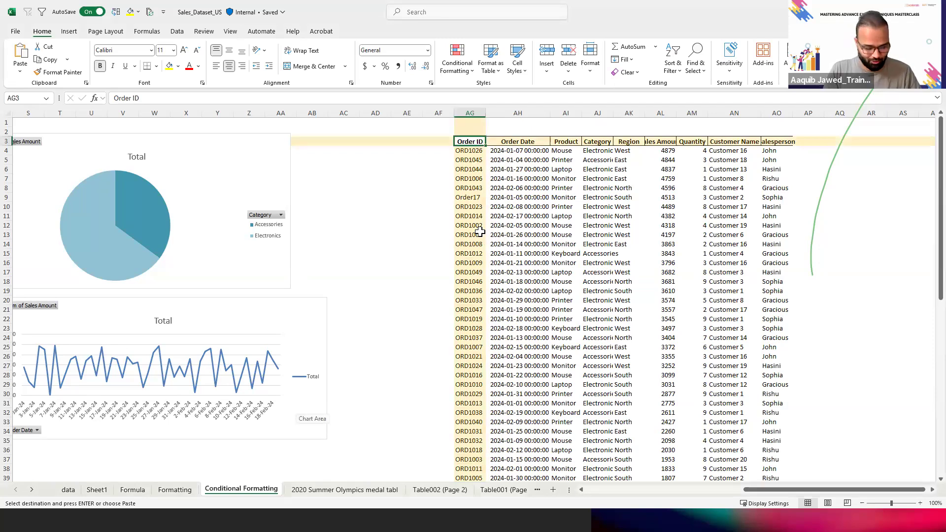
{"action": "key", "text": "ctrl+a"}
{"action": "scroll", "coordinate": [480, 231], "scroll_direction": "down", "scroll_amount": 5}
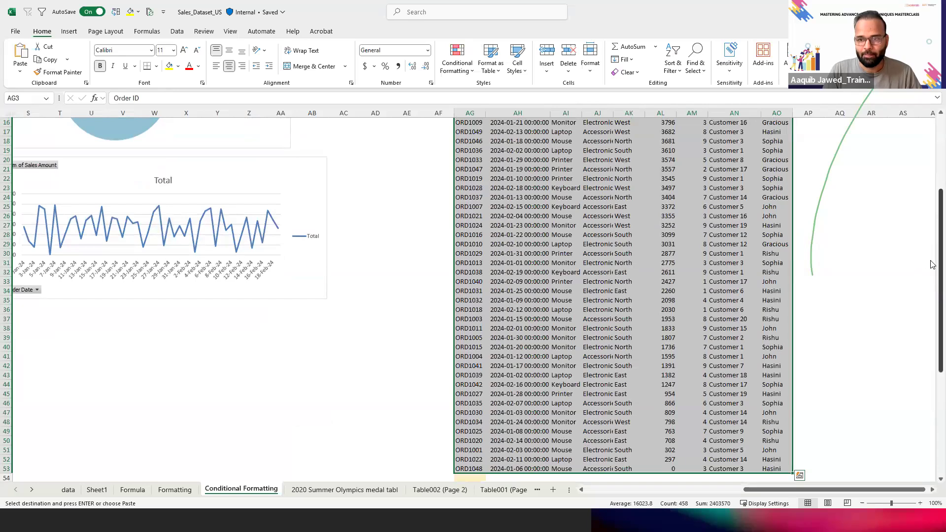
{"action": "scroll", "coordinate": [932, 262], "scroll_direction": "up", "scroll_amount": 5}
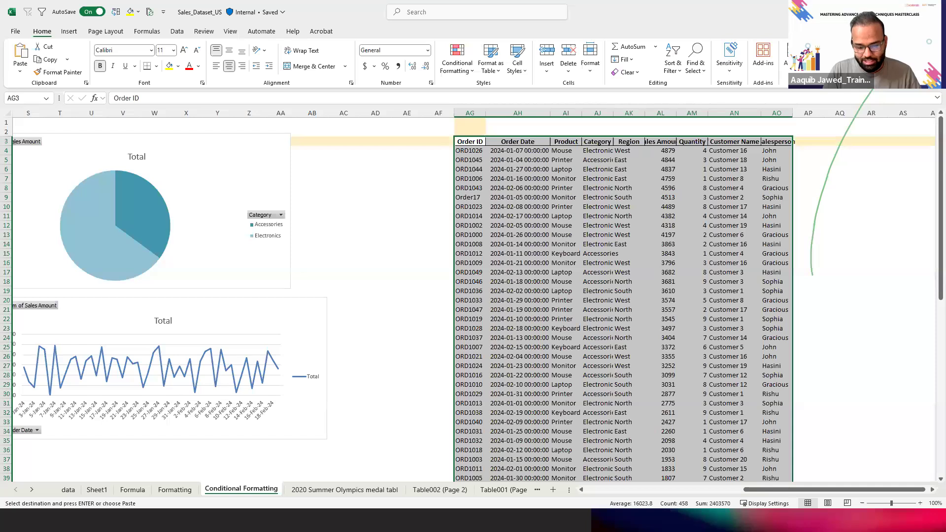
{"action": "key", "text": "ctrl+n"}
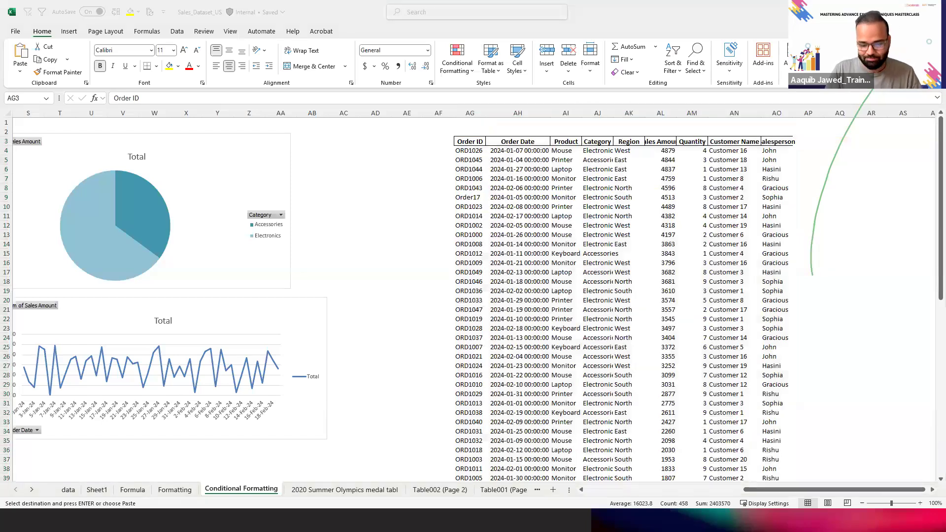
{"action": "key", "text": "alt+Tab"}
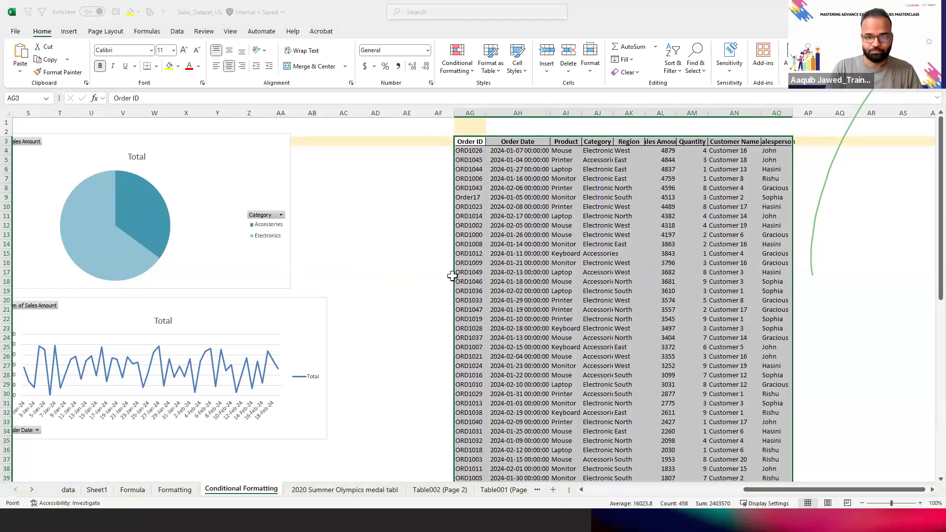
{"action": "key", "text": "ctrl+t"}
{"action": "key", "text": "Return"}
Examine the new table's header row, its columns from Order ID to Salesperson, and its banded data rows
{"action": "key", "text": "Up"}
{"action": "key", "text": "Up"}
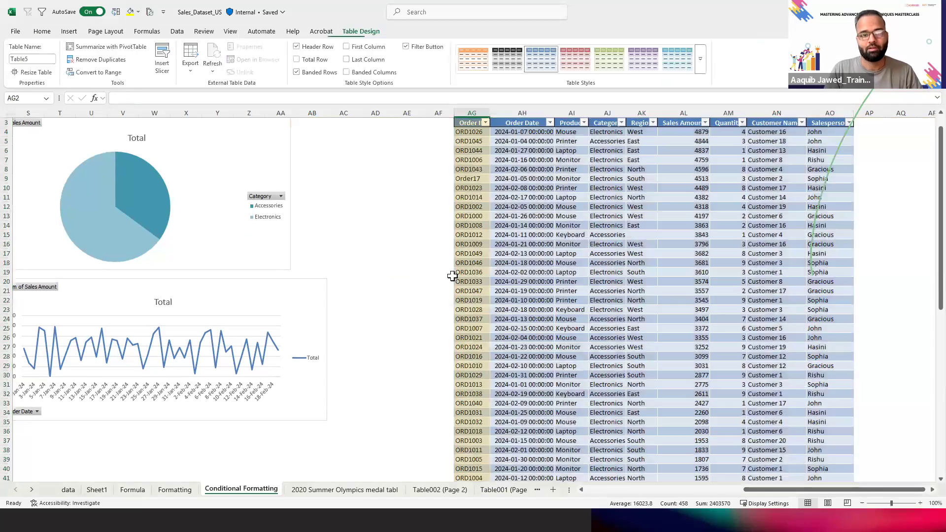
{"action": "key", "text": "Down"}
{"action": "key", "text": "Down"}
{"action": "key", "text": "Down"}
{"action": "key", "text": "Right"}
{"action": "key", "text": "Right"}
{"action": "key", "text": "Left"}
{"action": "key", "text": "Left"}
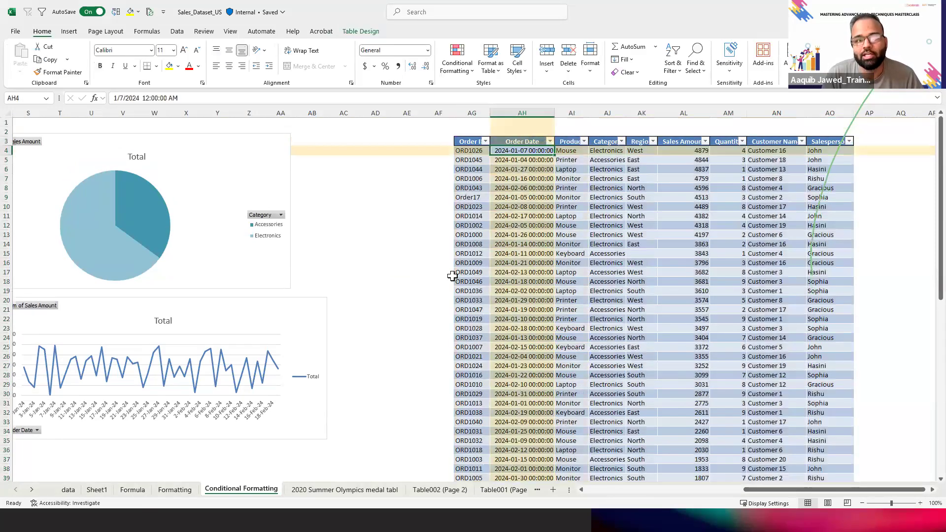
{"action": "key", "text": "Up"}
{"action": "key", "text": "ctrl+shift+Right"}
{"action": "key", "text": "Down"}
{"action": "key", "text": "Right"}
{"action": "key", "text": "Right"}
{"action": "key", "text": "Right"}
{"action": "key", "text": "Right"}
{"action": "key", "text": "Right"}
{"action": "key", "text": "Right"}
{"action": "key", "text": "Right"}
{"action": "key", "text": "Right"}
{"action": "key", "text": "Right"}
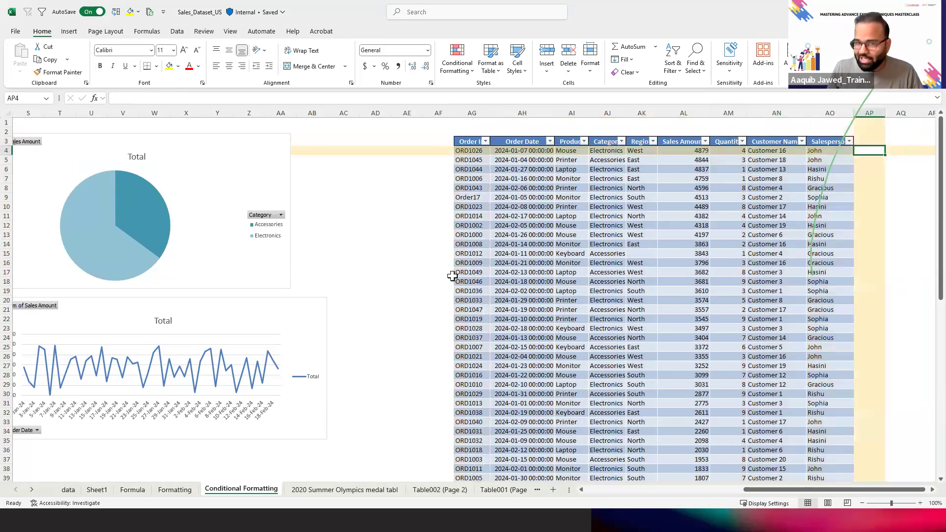
{"action": "key", "text": "Left"}
{"action": "key", "text": "Up"}
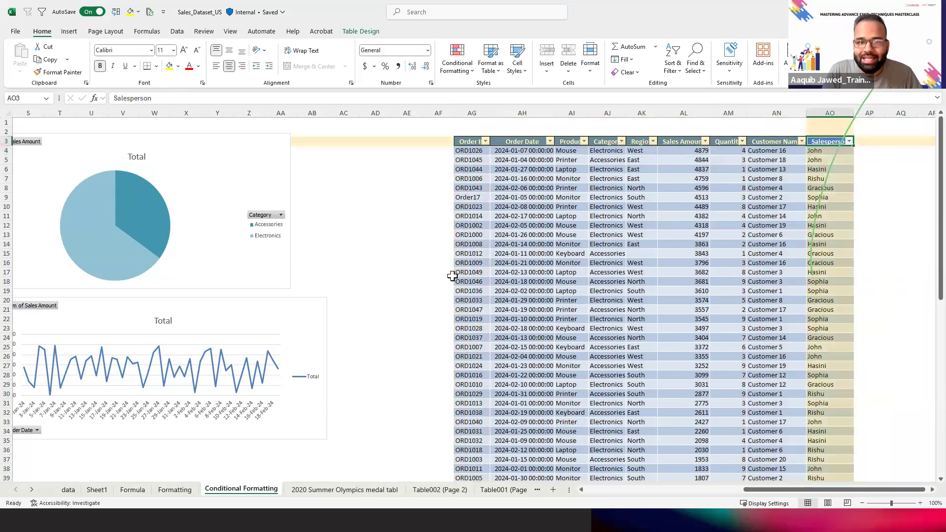
{"action": "key", "text": "Left"}
{"action": "key", "text": "Left"}
{"action": "key", "text": "Left"}
{"action": "key", "text": "Left"}
{"action": "key", "text": "Left"}
{"action": "key", "text": "Left"}
{"action": "key", "text": "Left"}
{"action": "key", "text": "Left"}
{"action": "key", "text": "ctrl+shift+Right"}
{"action": "key", "text": "Down"}
{"action": "key", "text": "Down"}
{"action": "key", "text": "Down"}
{"action": "key", "text": "Down"}
{"action": "key", "text": "Down"}
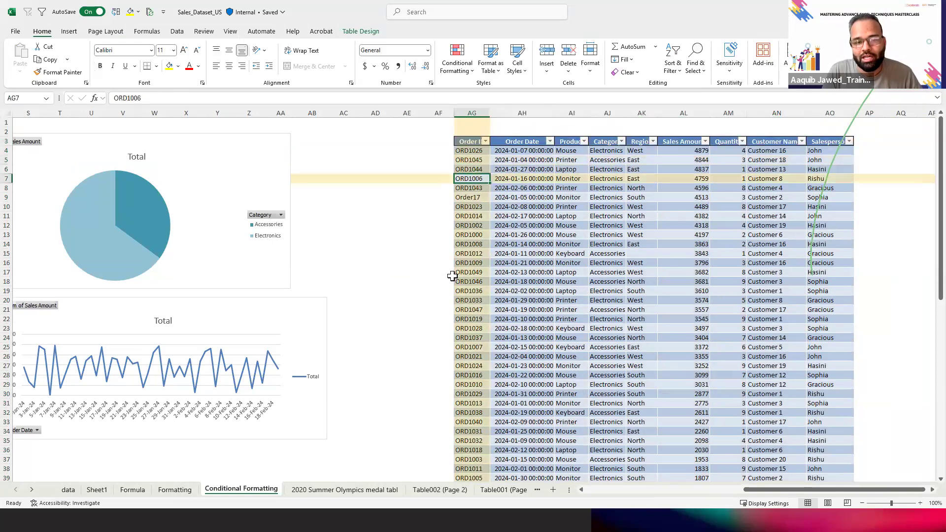
{"action": "key", "text": "ctrl+Down"}
{"action": "key", "text": "ctrl+Up"}
{"action": "key", "text": "ctrl+Up"}
{"action": "key", "text": "Down"}
{"action": "key", "text": "Down"}
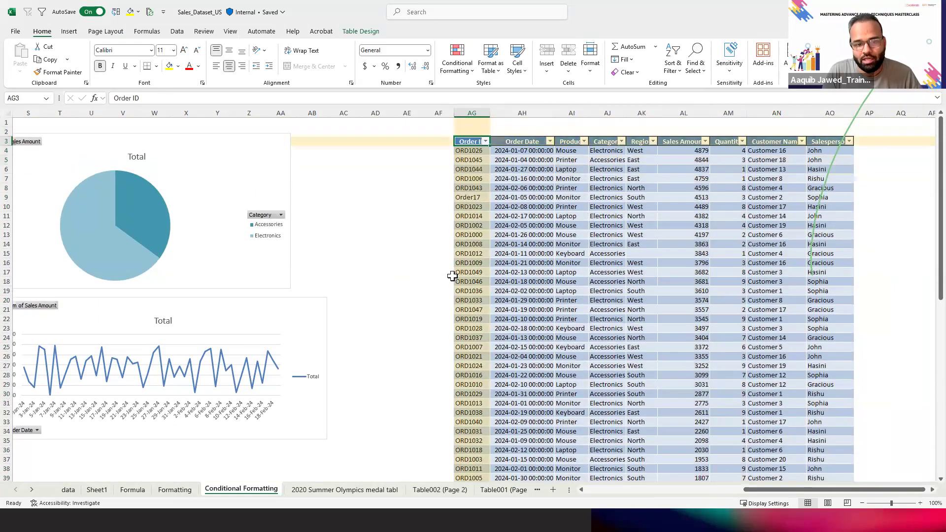
{"action": "key", "text": "ctrl+Down"}
{"action": "key", "text": "Down"}
{"action": "key", "text": "Down"}
{"action": "key", "text": "Down"}
{"action": "key", "text": "ctrl+Up"}
{"action": "key", "text": "ctrl+Up"}
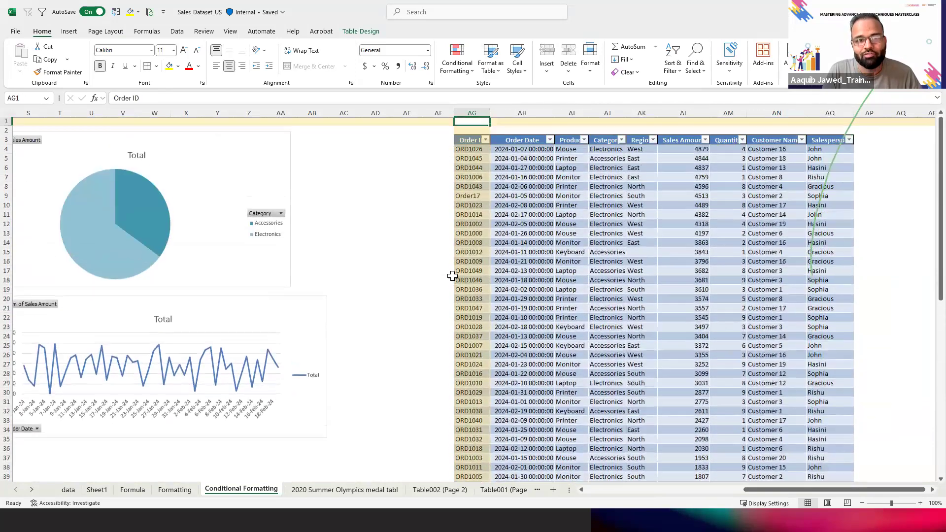
Try out several coloured styles on the sales table, including a green and a purple Medium table style
{"action": "left_click", "coordinate": [361, 32]}
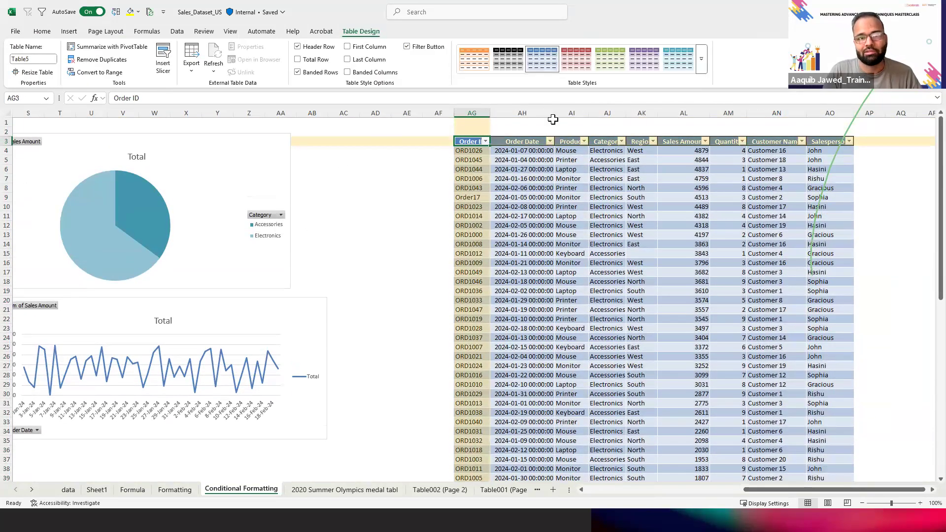
{"action": "left_click", "coordinate": [508, 58]}
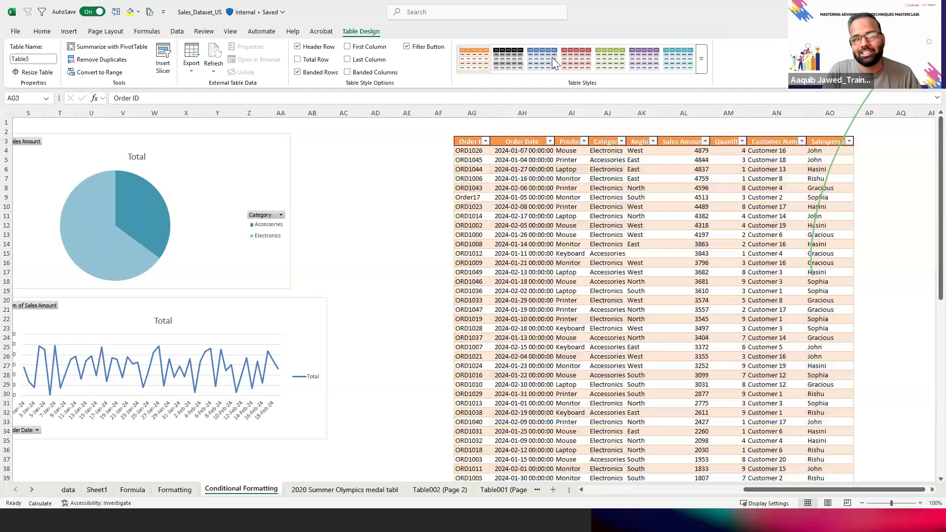
{"action": "left_click", "coordinate": [542, 58]}
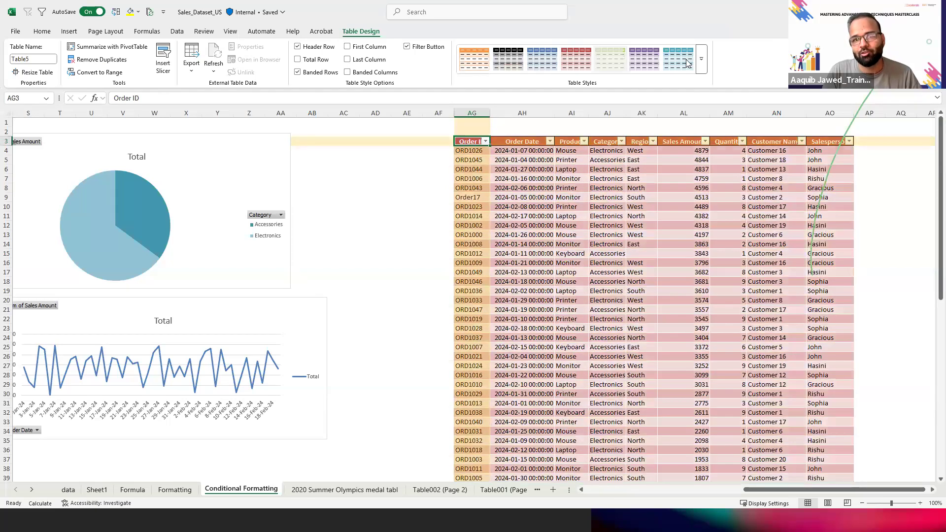
{"action": "left_click", "coordinate": [610, 58]}
{"action": "left_click", "coordinate": [703, 59]}
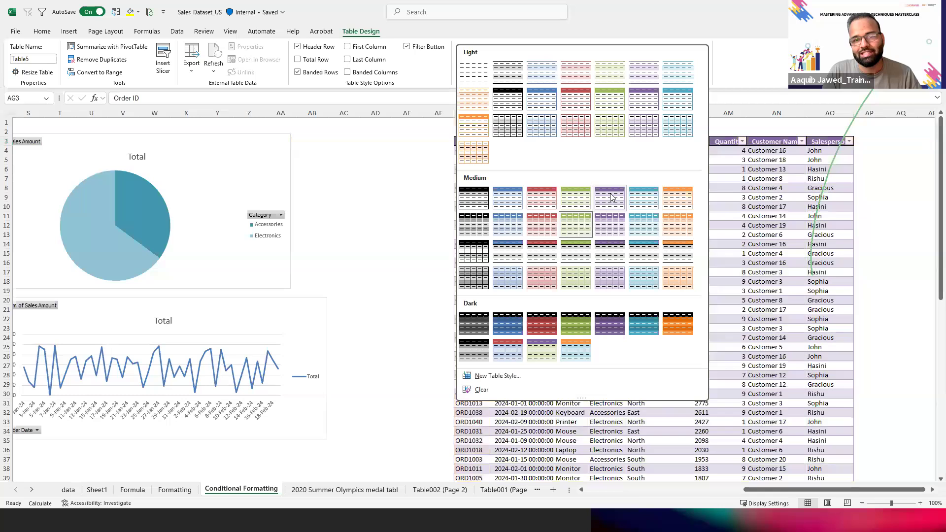
{"action": "left_click", "coordinate": [609, 198]}
Try out the purple and then the teal Dark table style on the sales table
{"action": "left_click", "coordinate": [701, 60]}
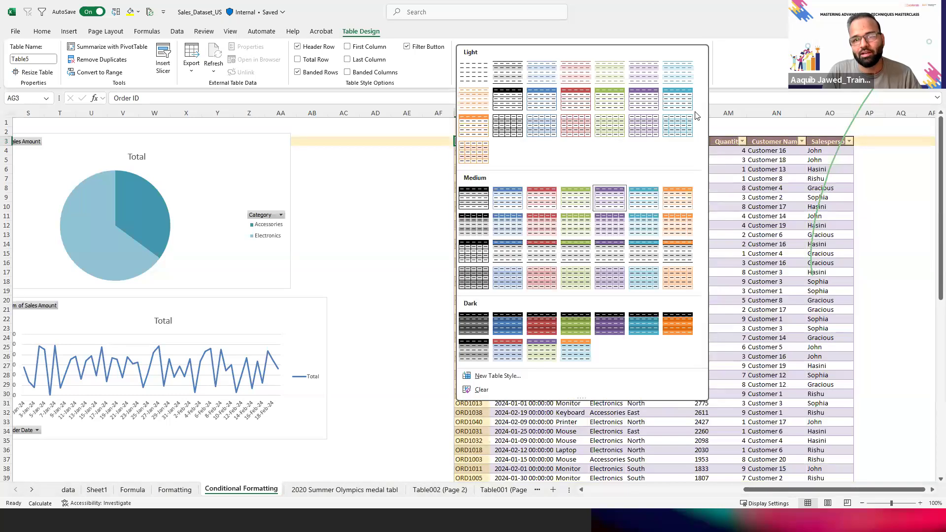
{"action": "left_click", "coordinate": [595, 324]}
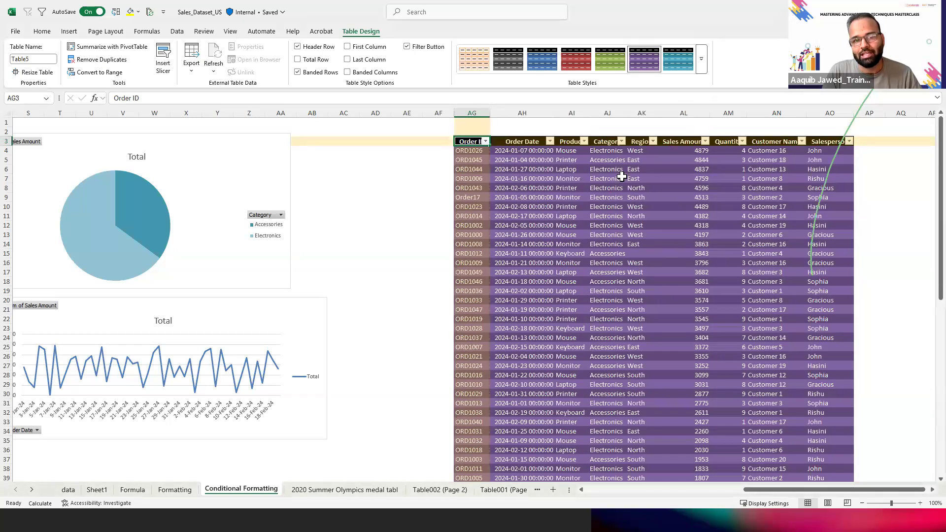
{"action": "left_click", "coordinate": [687, 59]}
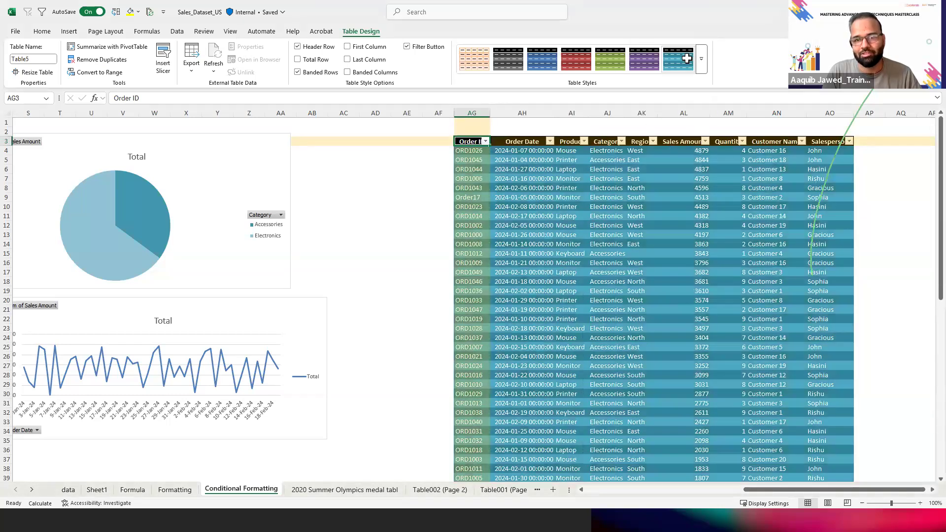
Switch the sales table to the Light table style with black lines and grey banded rows
{"action": "left_click", "coordinate": [701, 59]}
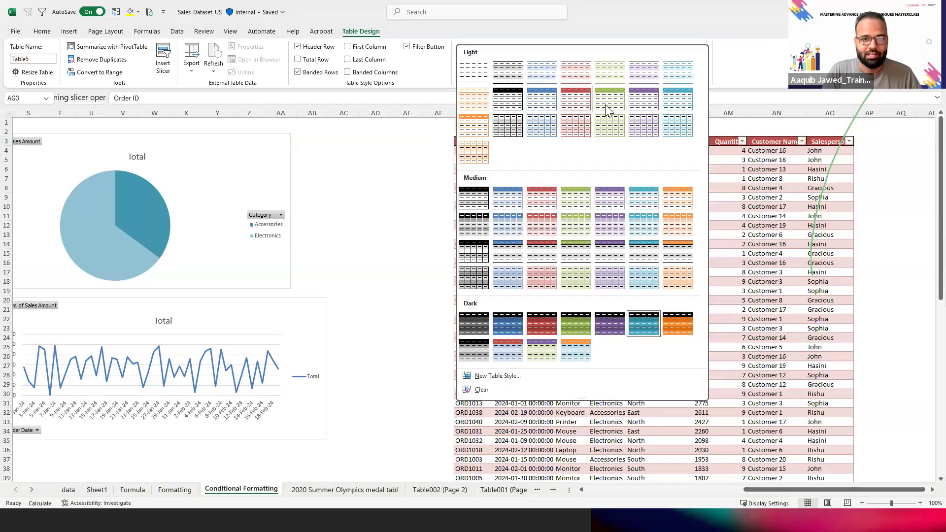
{"action": "left_click", "coordinate": [515, 75]}
{"action": "left_click", "coordinate": [656, 318]}
Examine the restyled table's header row and its first data cells from Order ID to Category
{"action": "key", "text": "Up"}
{"action": "key", "text": "Up"}
{"action": "key", "text": "Up"}
{"action": "key", "text": "Up"}
{"action": "key", "text": "Up"}
{"action": "key", "text": "Up"}
{"action": "key", "text": "Up"}
{"action": "key", "text": "Up"}
{"action": "key", "text": "Left"}
{"action": "key", "text": "Left"}
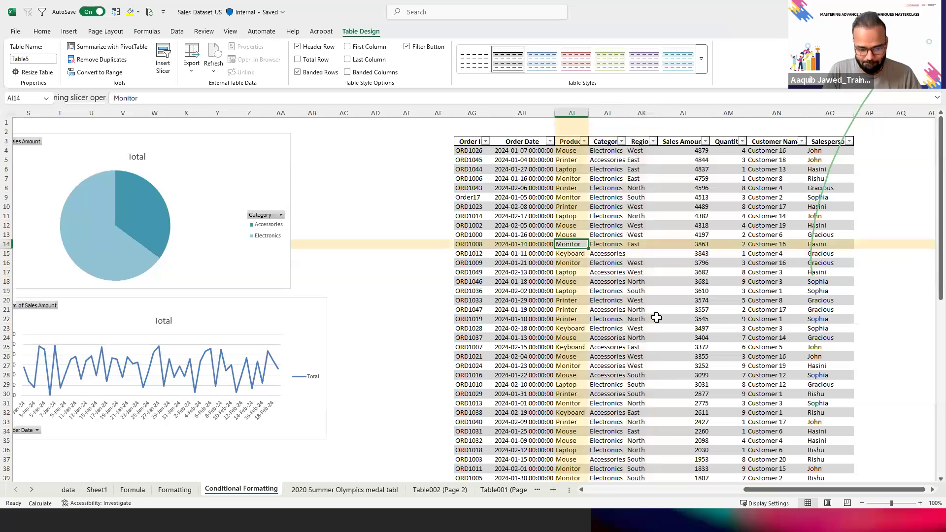
{"action": "key", "text": "ctrl+Up"}
{"action": "key", "text": "Left"}
{"action": "key", "text": "Left"}
{"action": "key", "text": "Left"}
{"action": "key", "text": "Right"}
{"action": "key", "text": "Down"}
{"action": "key", "text": "Right"}
{"action": "key", "text": "Right"}
{"action": "key", "text": "Right"}
{"action": "key", "text": "Left"}
{"action": "key", "text": "Left"}
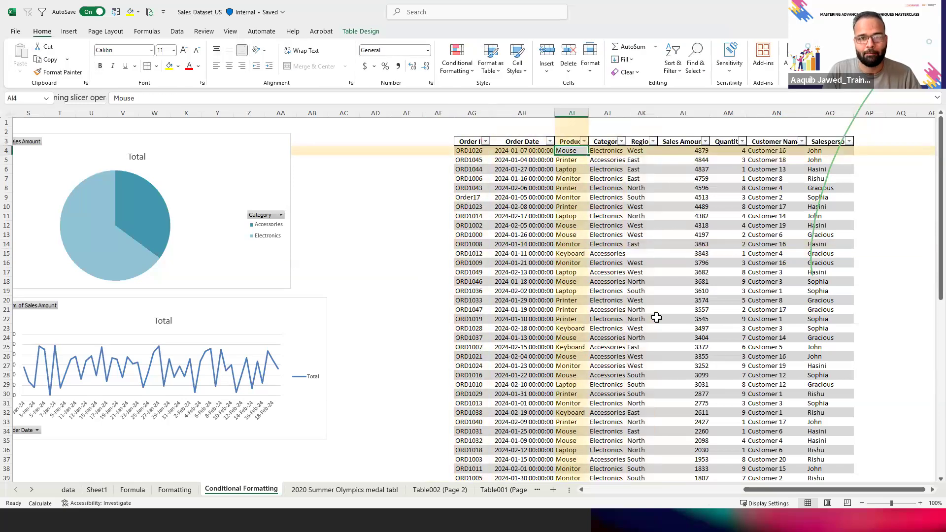
Return to the Order ID header in AG3 and turn off Banded Rows for the table
{"action": "key", "text": "Up"}
{"action": "key", "text": "Left"}
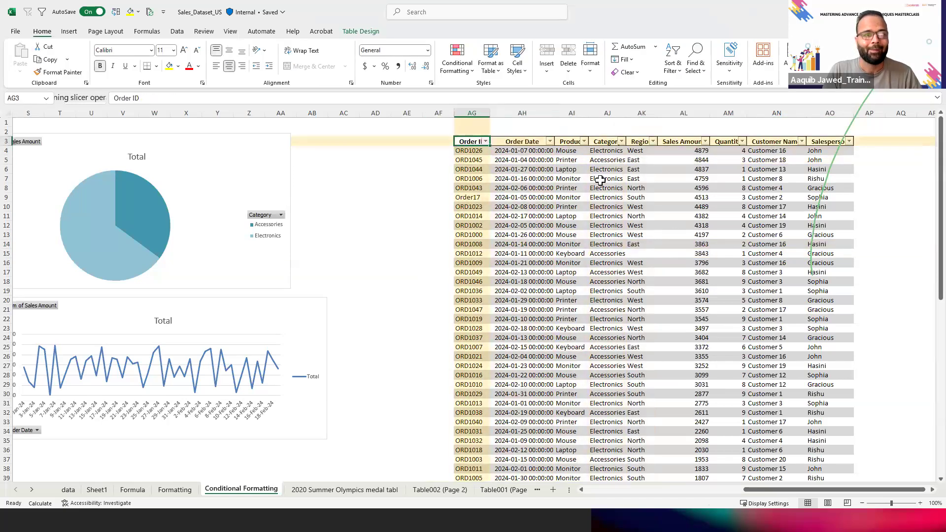
{"action": "left_click", "coordinate": [361, 32]}
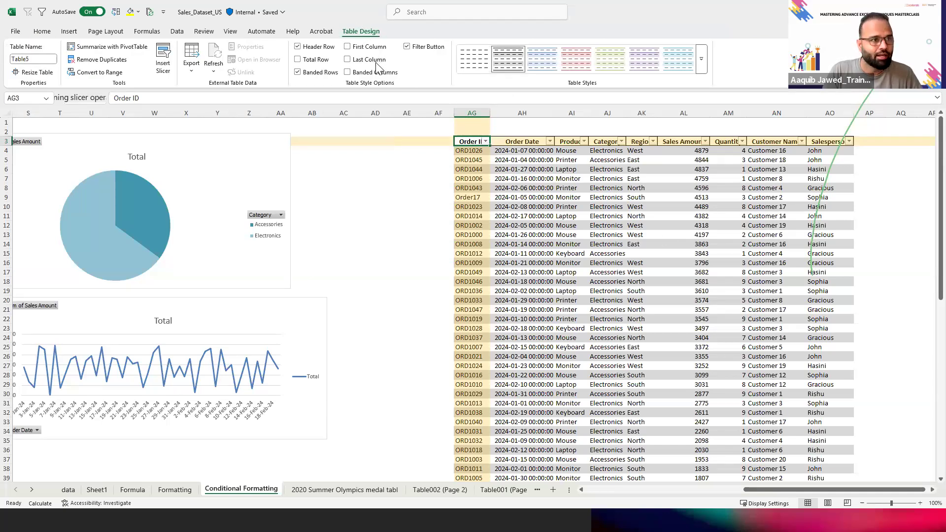
{"action": "left_click", "coordinate": [298, 72]}
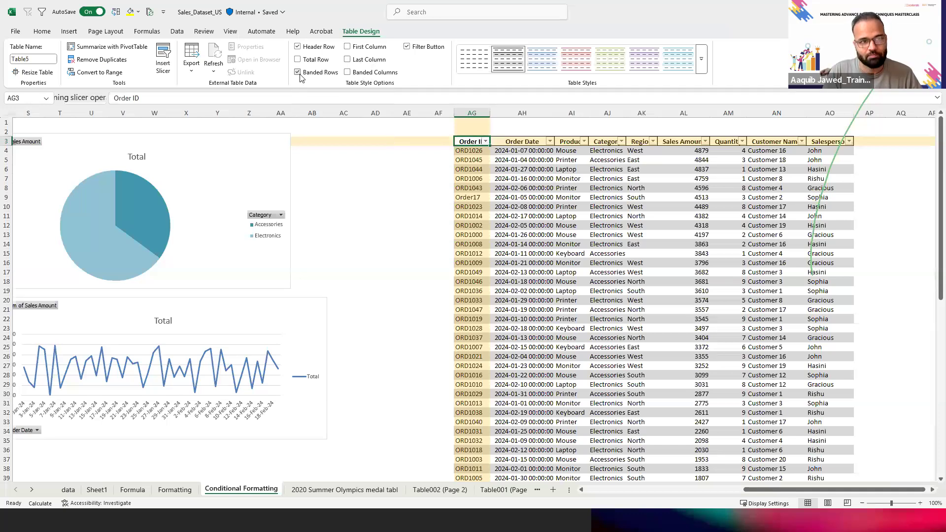
Examine the table without row banding, from the header row down to its last record
{"action": "key", "text": "Right"}
{"action": "key", "text": "Right"}
{"action": "key", "text": "Right"}
{"action": "key", "text": "Left"}
{"action": "key", "text": "Left"}
{"action": "key", "text": "Left"}
{"action": "key", "text": "Down"}
{"action": "key", "text": "ctrl+Down"}
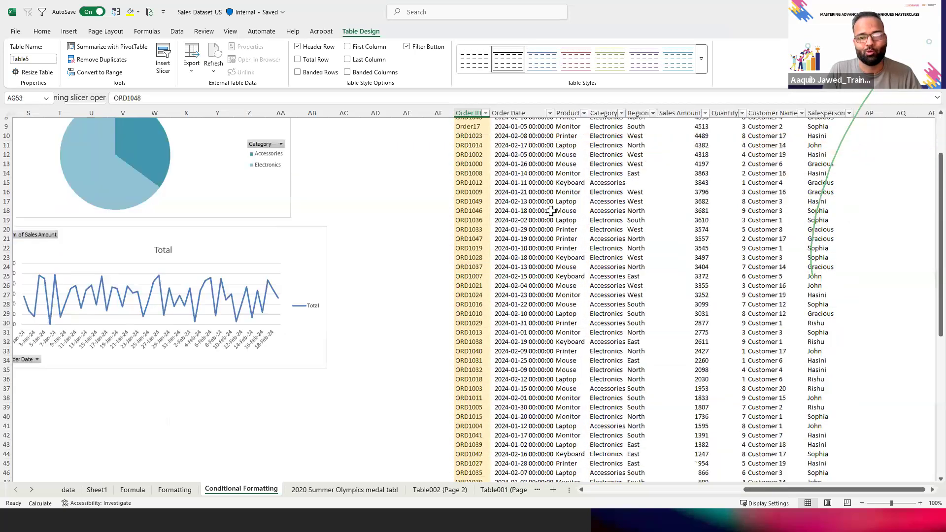
{"action": "key", "text": "ctrl+Up"}
{"action": "key", "text": "ctrl+Up"}
{"action": "key", "text": "Down"}
{"action": "key", "text": "Down"}
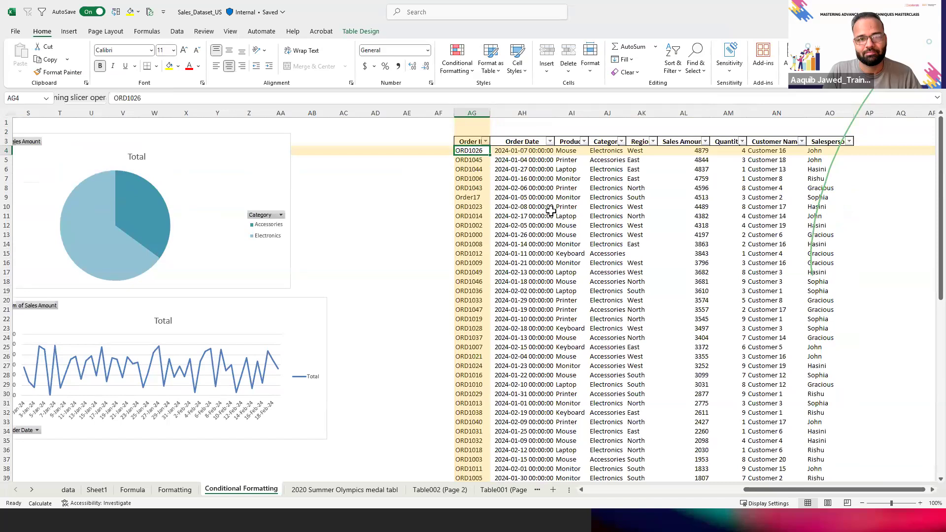
{"action": "double_click", "coordinate": [369, 32]}
{"action": "left_click", "coordinate": [369, 32]}
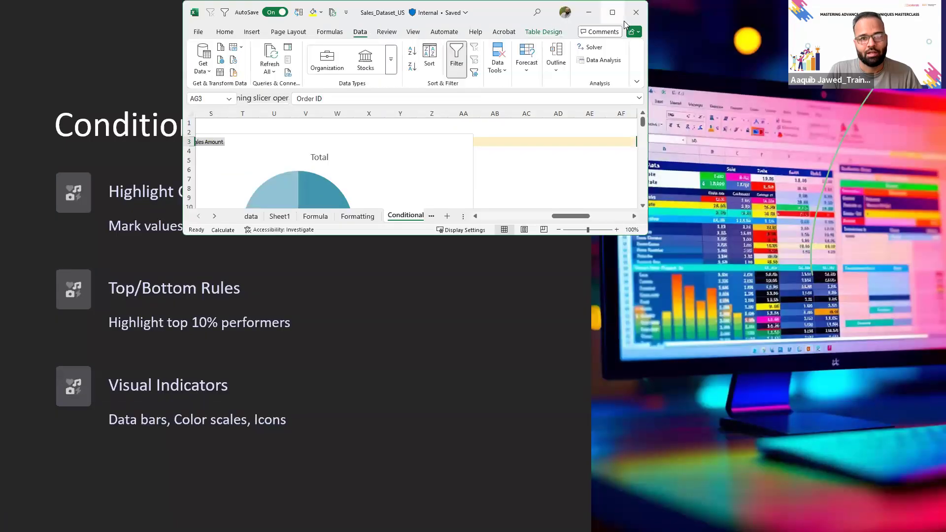
{"action": "left_click", "coordinate": [611, 14]}
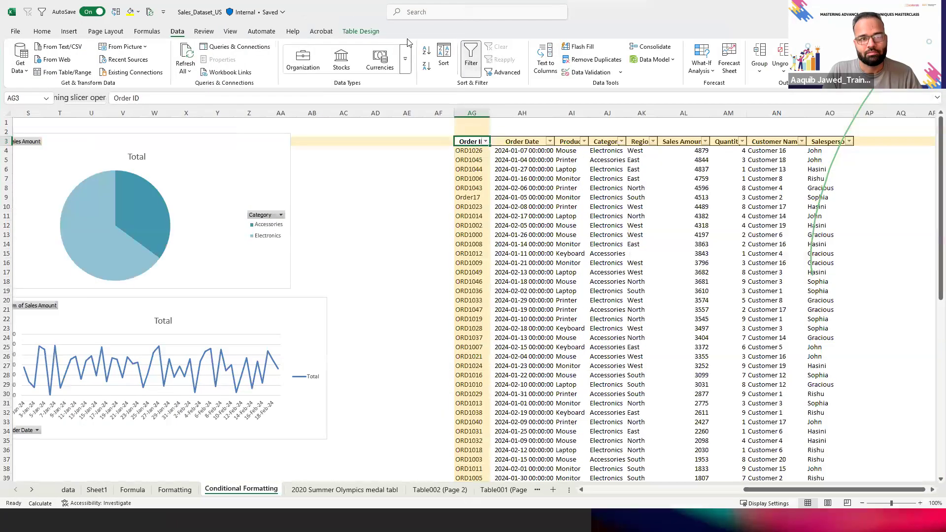
Apply the Light table style with a solid black header row to the sales table
{"action": "left_click", "coordinate": [361, 31]}
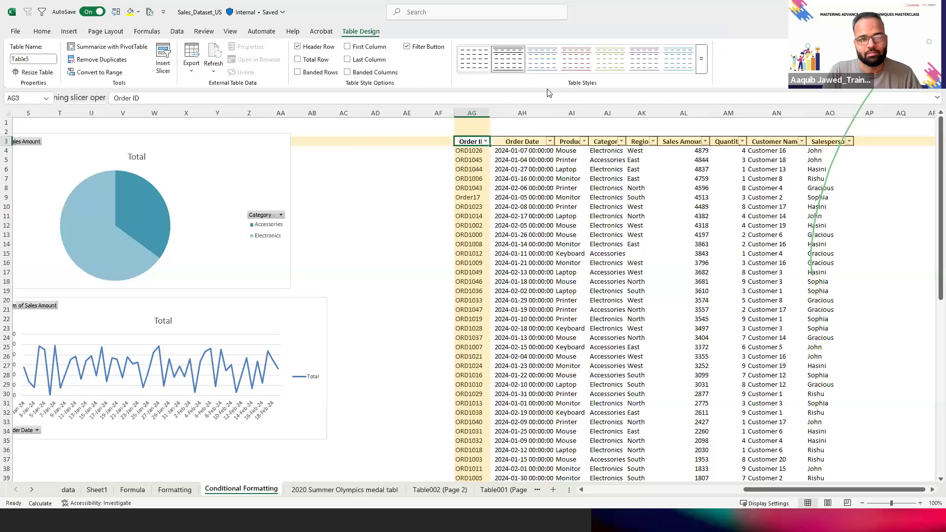
{"action": "left_click", "coordinate": [701, 65]}
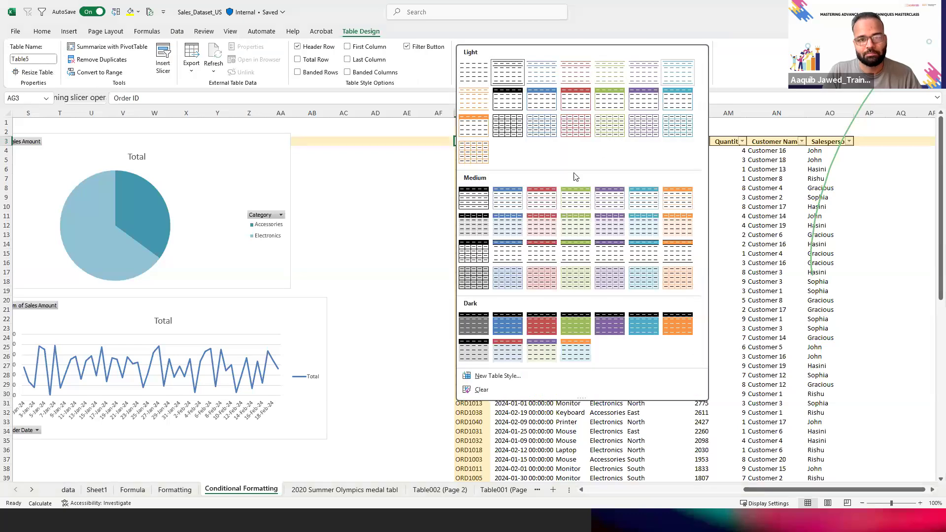
{"action": "left_click", "coordinate": [513, 104]}
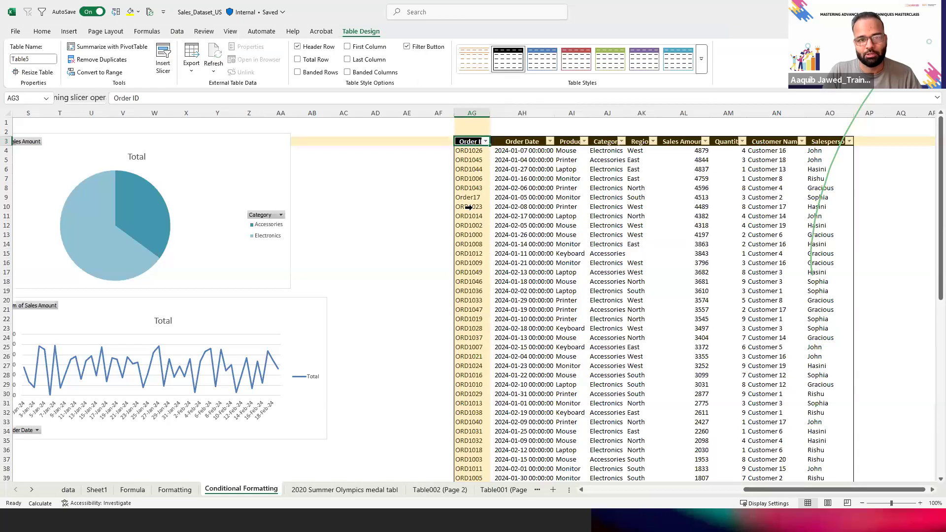
Widen the Order ID column slightly so its header text fits beside the filter arrow
{"action": "left_click", "coordinate": [491, 218]}
{"action": "key", "text": "Right"}
{"action": "key", "text": "Left"}
{"action": "key", "text": "Left"}
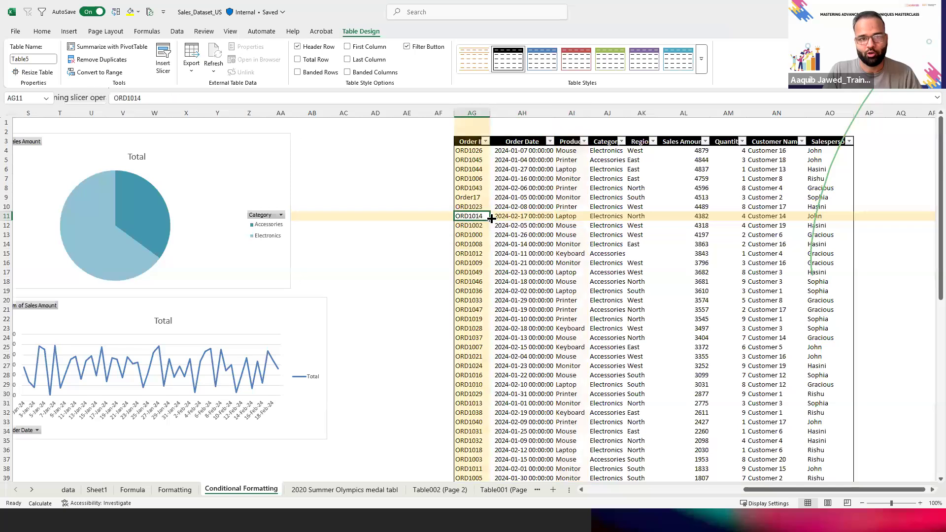
{"action": "left_click_drag", "start_coordinate": [491, 113], "coordinate": [499, 113]}
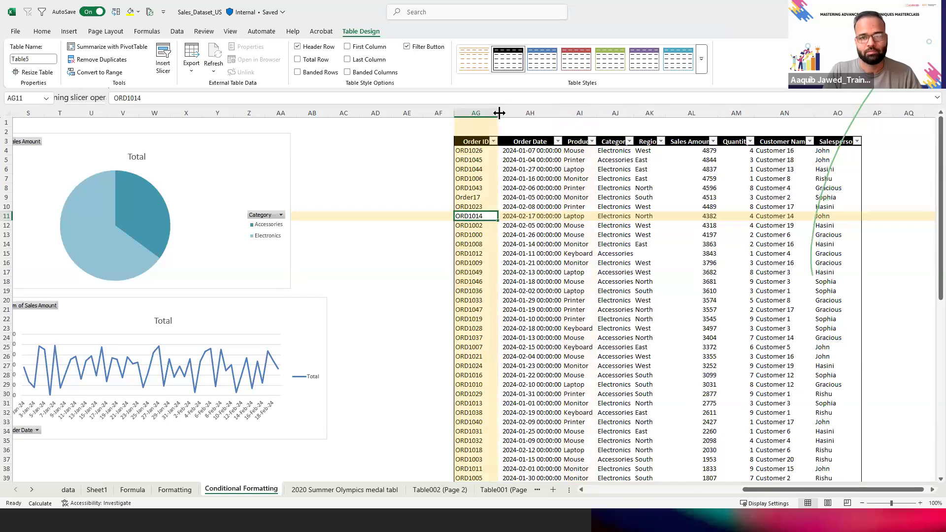
Examine the table's column headers across to Salesperson and back to Sales Amount
{"action": "key", "text": "Right"}
{"action": "key", "text": "Right"}
{"action": "key", "text": "Right"}
{"action": "key", "text": "Right"}
{"action": "key", "text": "Right"}
{"action": "key", "text": "ctrl+Up"}
{"action": "key", "text": "Right"}
{"action": "key", "text": "Right"}
{"action": "key", "text": "Right"}
{"action": "key", "text": "Right"}
{"action": "key", "text": "Right"}
{"action": "key", "text": "Right"}
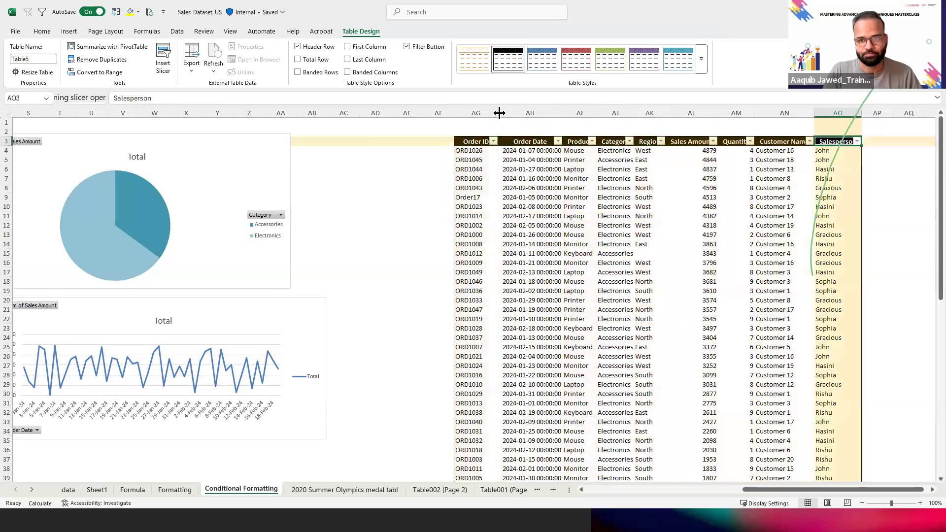
{"action": "key", "text": "Left"}
{"action": "key", "text": "Left"}
{"action": "key", "text": "Left"}
{"action": "key", "text": "Left"}
{"action": "key", "text": "Left"}
{"action": "key", "text": "Left"}
{"action": "key", "text": "Left"}
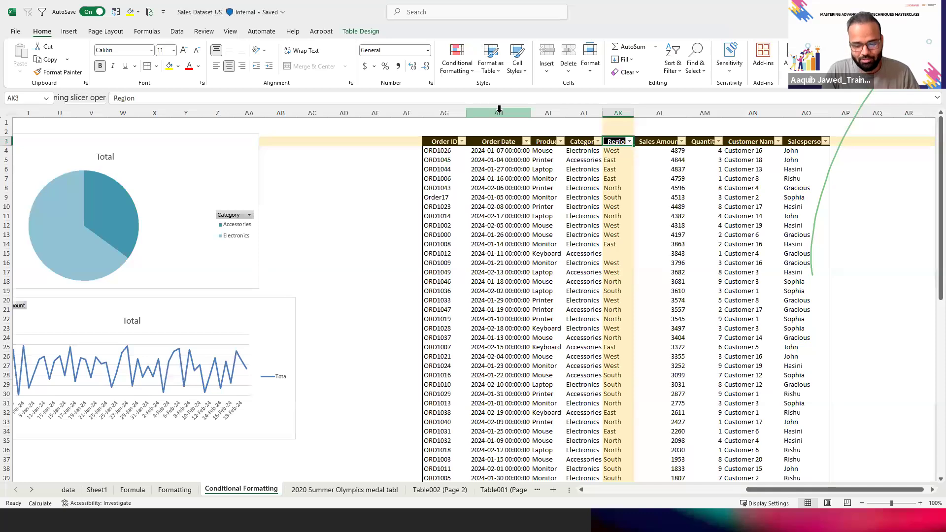
{"action": "key", "text": "Left"}
{"action": "key", "text": "Left"}
{"action": "key", "text": "Right"}
{"action": "key", "text": "Right"}
{"action": "key", "text": "Right"}
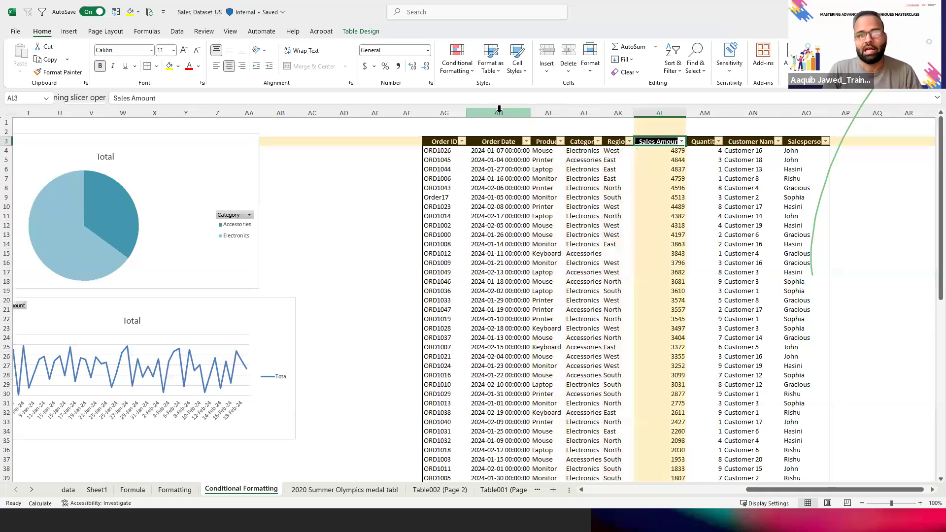
Format all Sales Amount values from AL4 down as Number with 0 decimal places and the 1000 separator
{"action": "key", "text": "Down"}
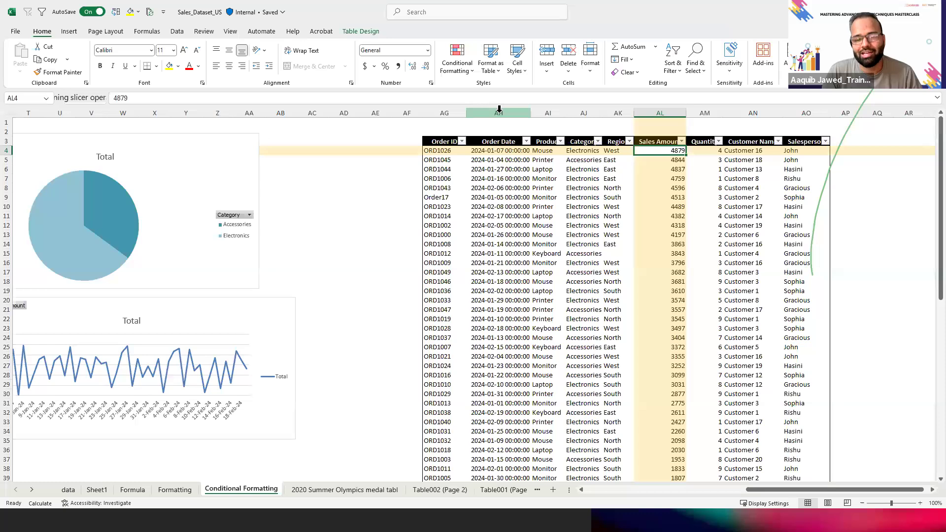
{"action": "scroll", "coordinate": [498, 108], "scroll_direction": "down", "scroll_amount": 5}
{"action": "scroll", "coordinate": [499, 108], "scroll_direction": "up", "scroll_amount": 5}
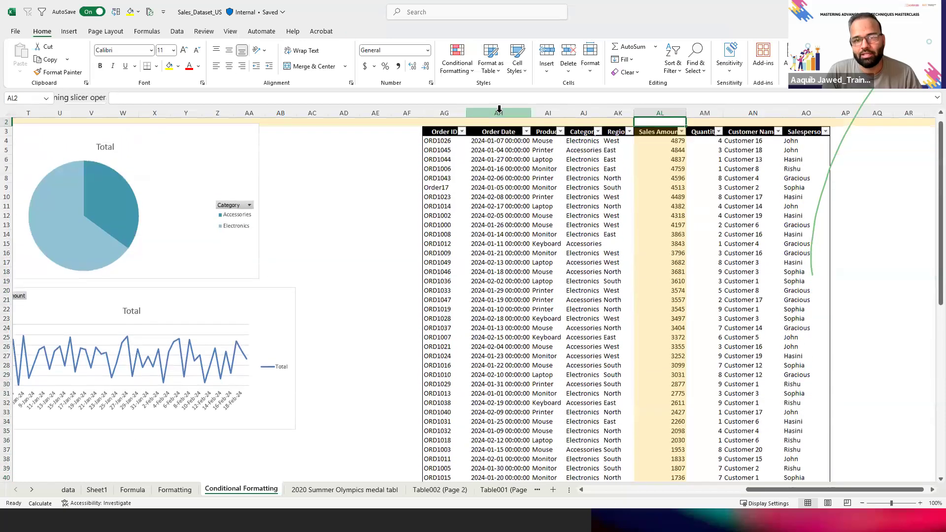
{"action": "key", "text": "ctrl+shift+Down"}
{"action": "scroll", "coordinate": [499, 108], "scroll_direction": "up", "scroll_amount": 5}
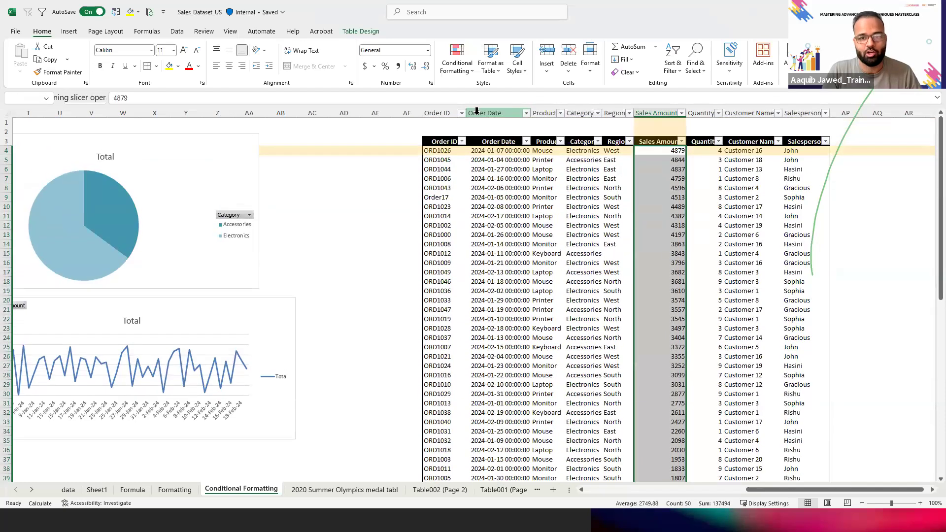
{"action": "key", "text": "ctrl+1"}
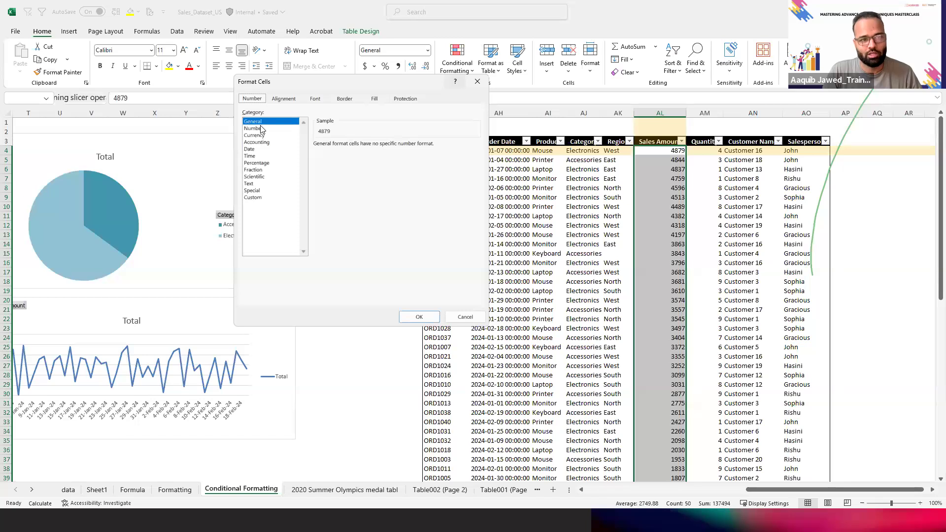
{"action": "left_click", "coordinate": [261, 128]}
{"action": "left_click", "coordinate": [379, 147]}
{"action": "left_click", "coordinate": [380, 147]}
{"action": "left_click", "coordinate": [316, 157]}
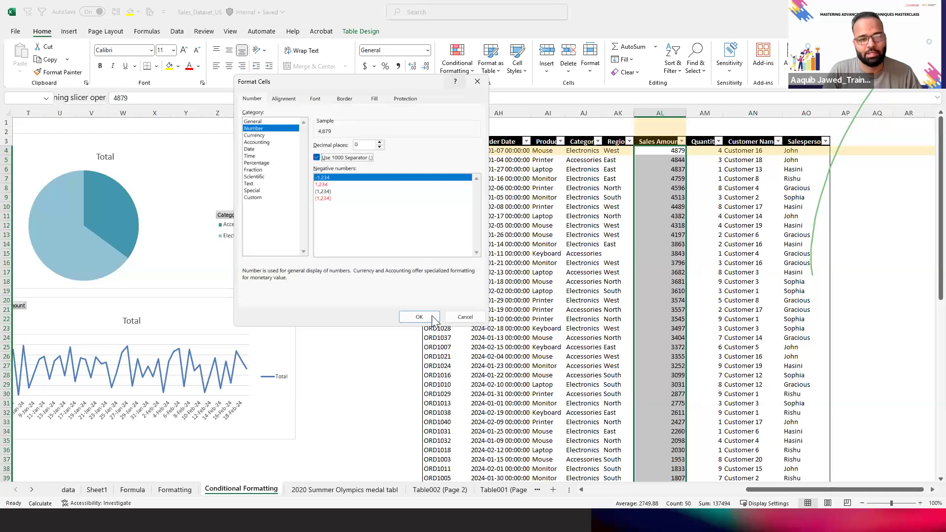
{"action": "left_click", "coordinate": [420, 317]}
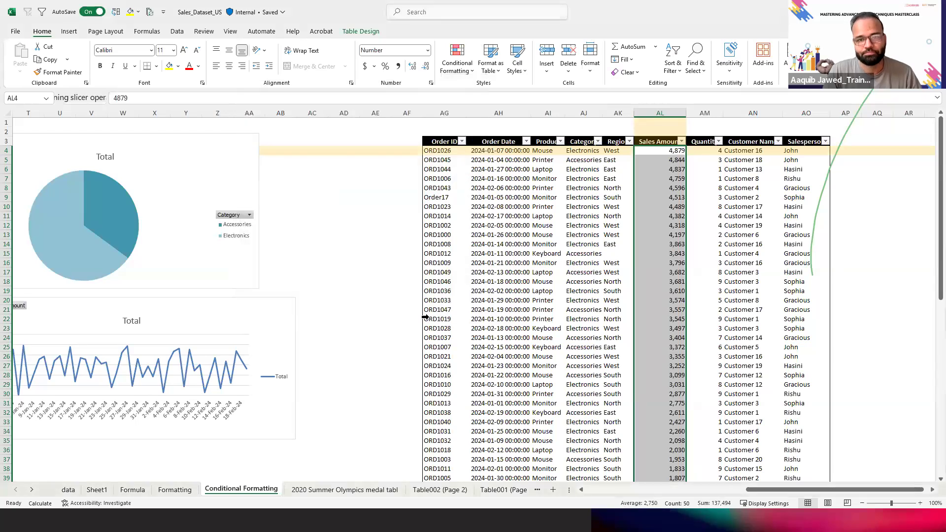
Deselect the Sales Amount range and make its first value in AL4 the active cell
{"action": "key", "text": "Right"}
{"action": "key", "text": "Up"}
{"action": "key", "text": "Up"}
{"action": "key", "text": "Up"}
{"action": "key", "text": "Down"}
{"action": "key", "text": "Down"}
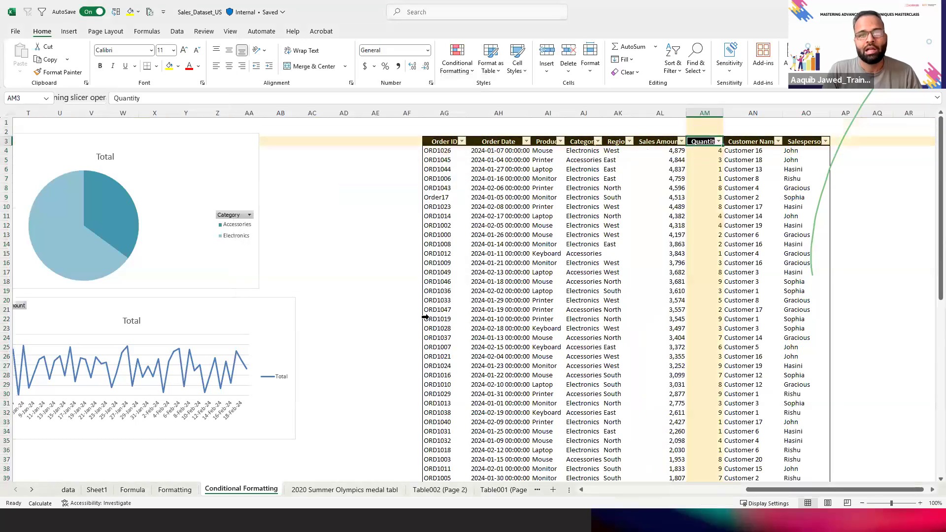
{"action": "key", "text": "Left"}
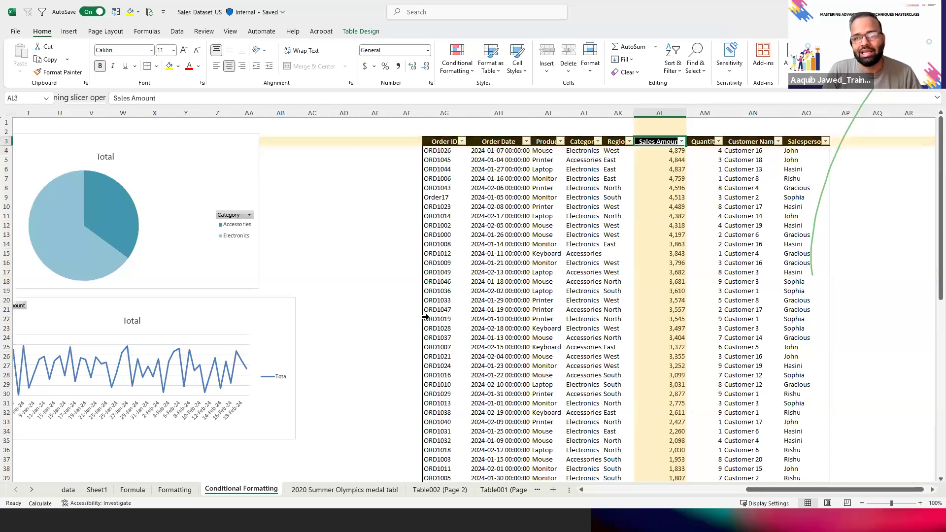
{"action": "key", "text": "Down"}
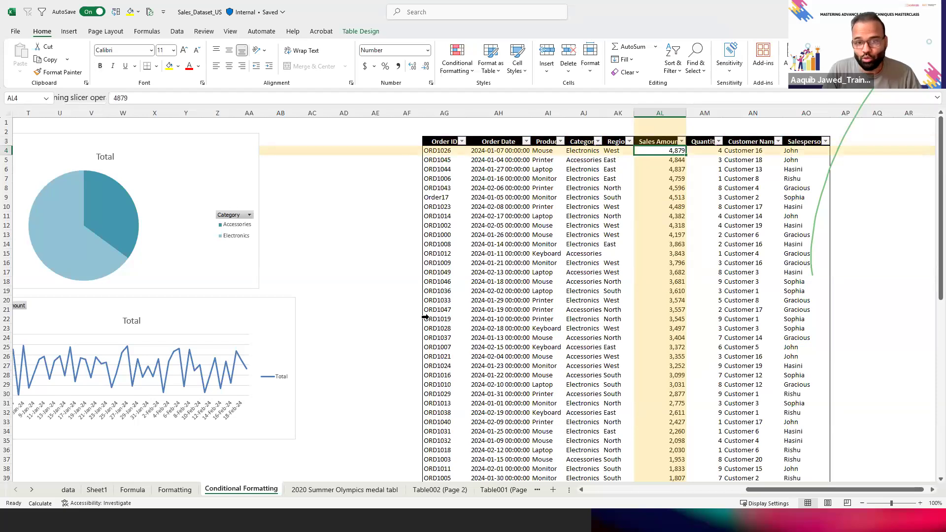
Select the Sales Amount column from its header in AL3 down and start a custom color scale rule for it
{"action": "key", "text": "Up"}
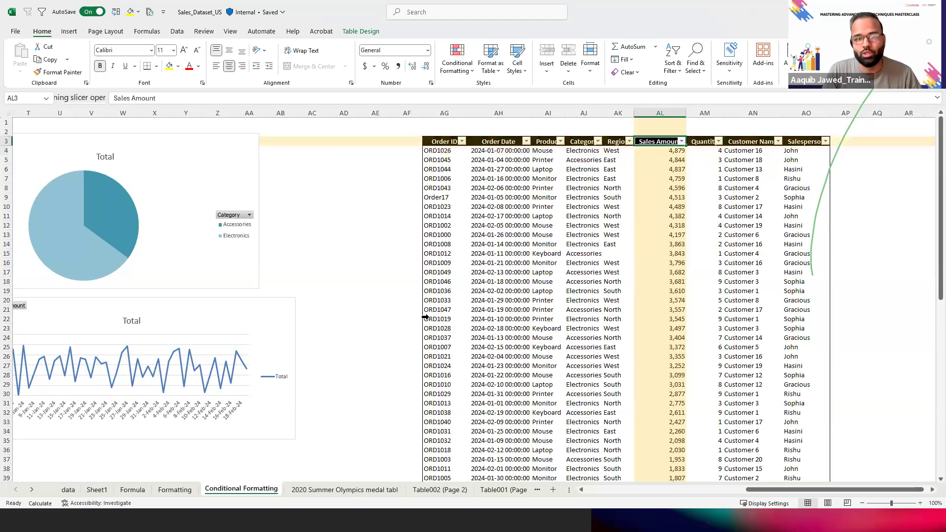
{"action": "key", "text": "ctrl+shift+Down"}
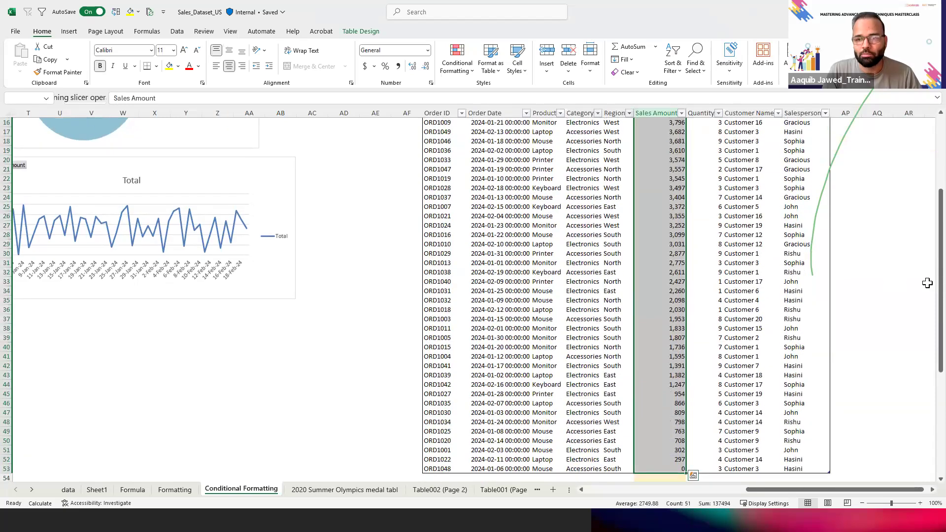
{"action": "scroll", "coordinate": [926, 123], "scroll_direction": "up", "scroll_amount": 5}
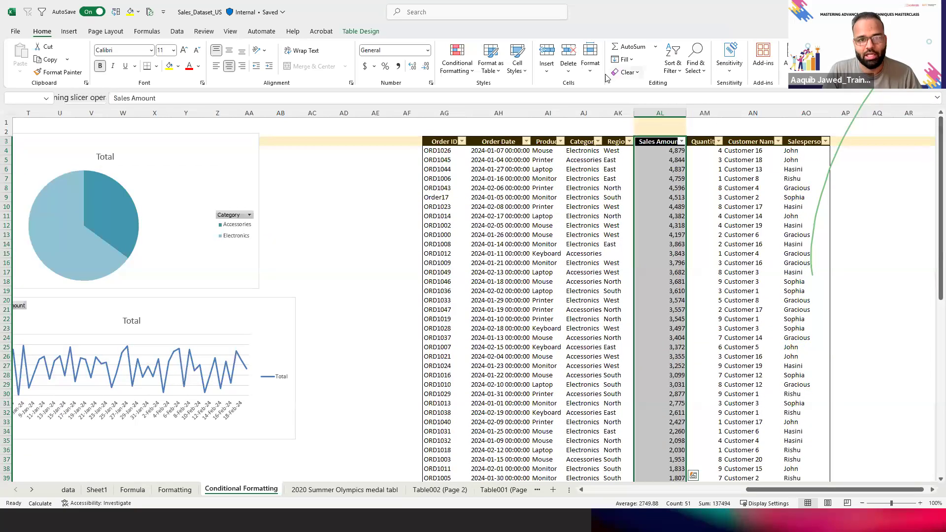
{"action": "left_click", "coordinate": [468, 76]}
{"action": "mouse_move", "coordinate": [502, 101]}
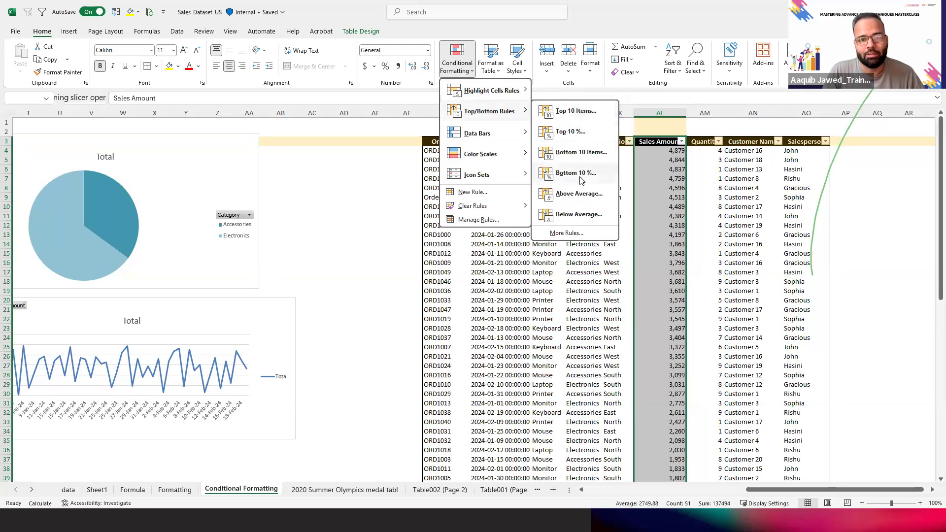
{"action": "mouse_move", "coordinate": [489, 133]}
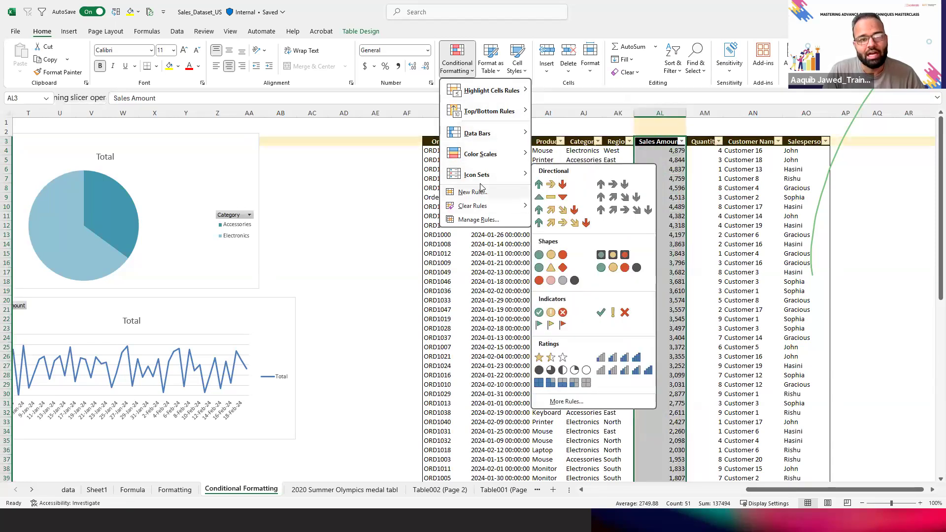
{"action": "mouse_move", "coordinate": [473, 158]}
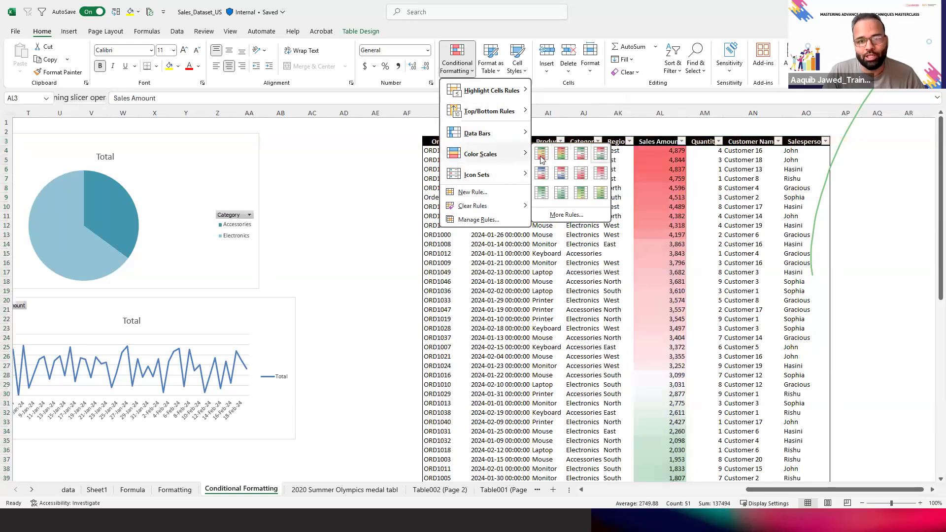
{"action": "left_click", "coordinate": [567, 215]}
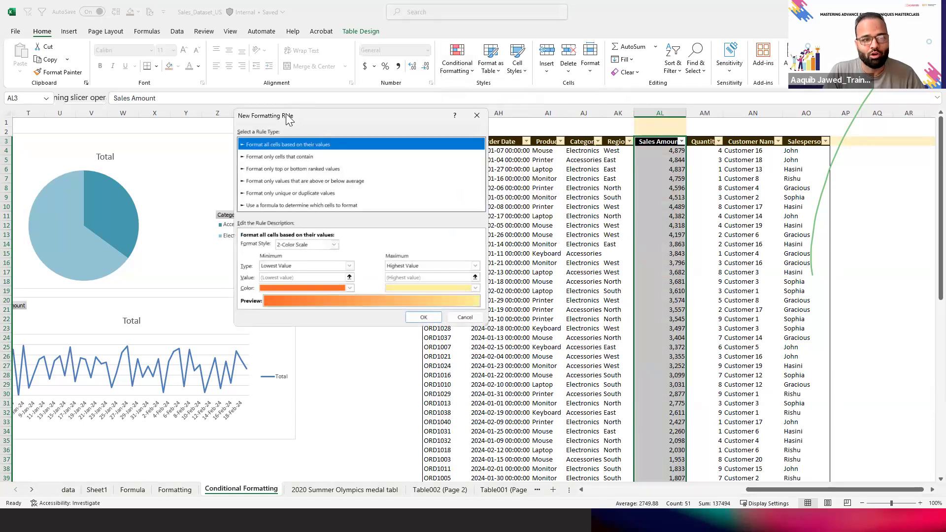
{"action": "left_click_drag", "start_coordinate": [290, 114], "coordinate": [363, 110]}
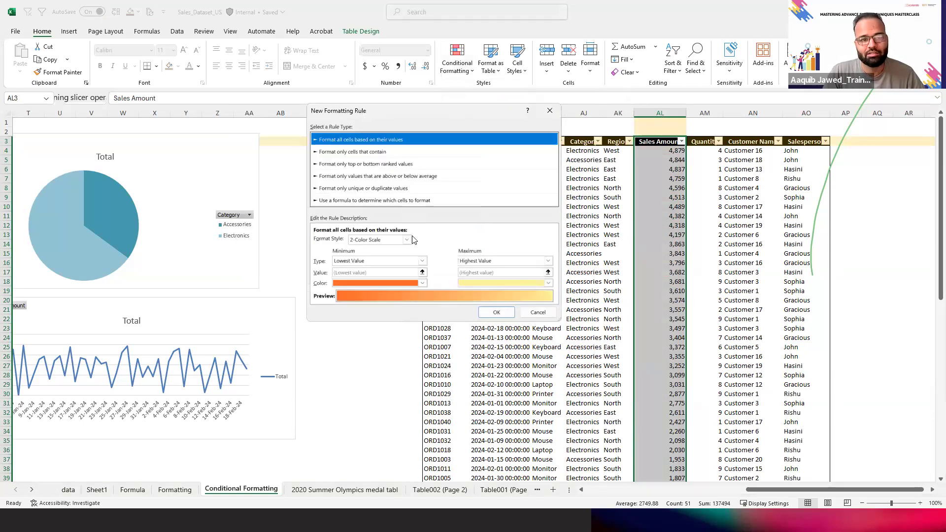
Define the 2-Color Scale with a Number minimum of 0 and a Number maximum of 5000 in light green, and apply it
{"action": "left_click", "coordinate": [422, 261]}
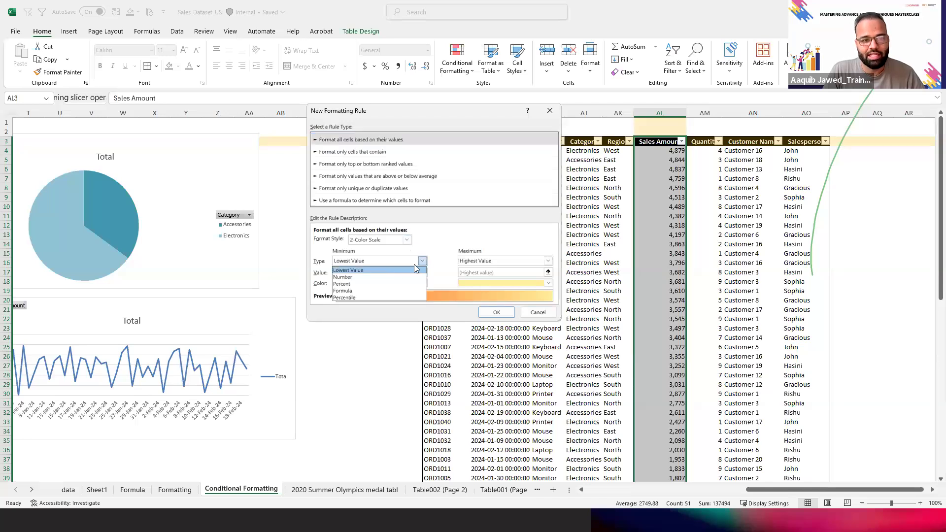
{"action": "left_click", "coordinate": [391, 274]}
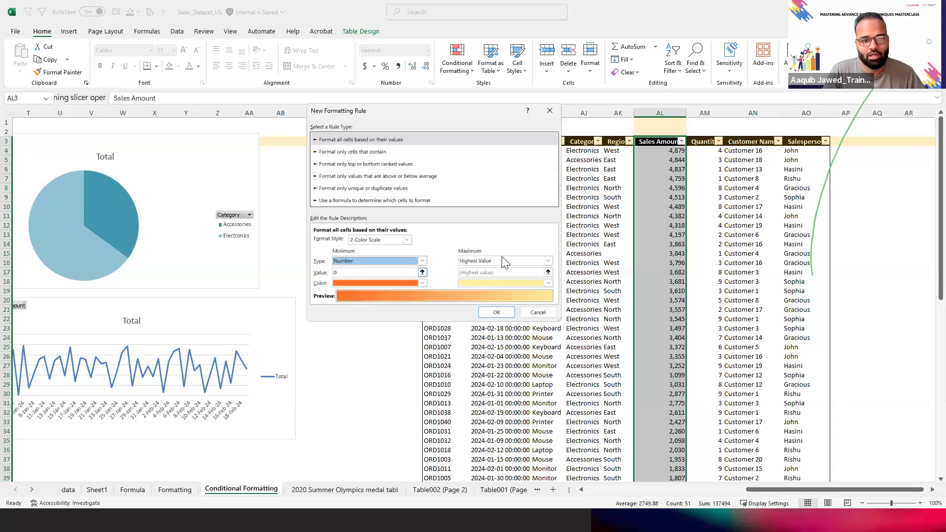
{"action": "left_click", "coordinate": [548, 261]}
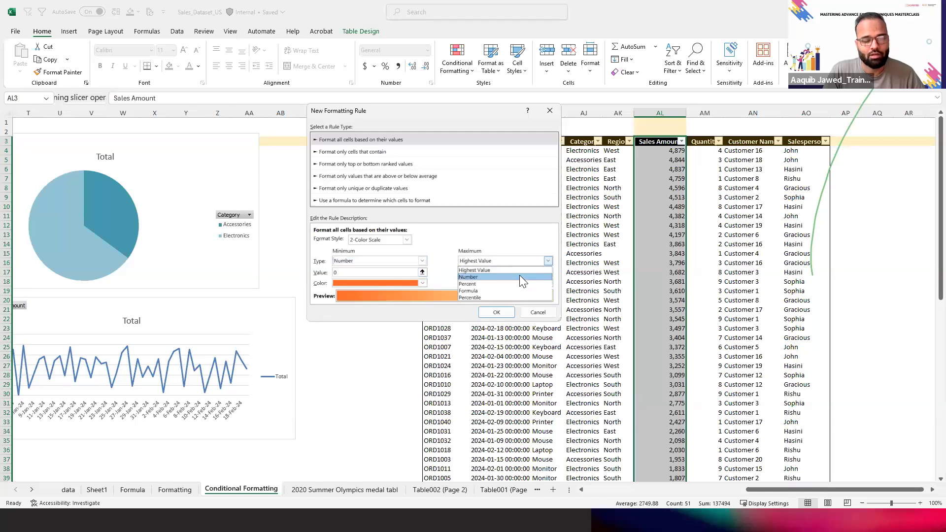
{"action": "left_click", "coordinate": [519, 276]}
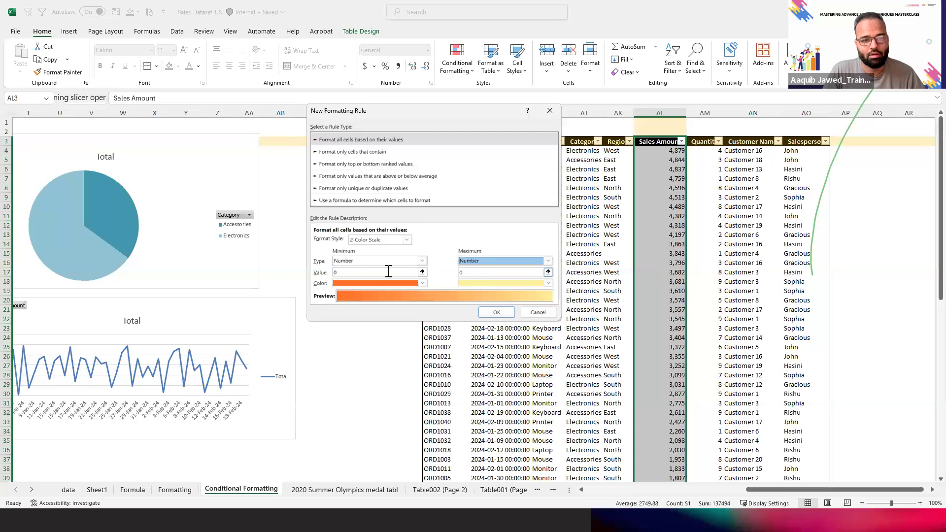
{"action": "left_click", "coordinate": [382, 272]}
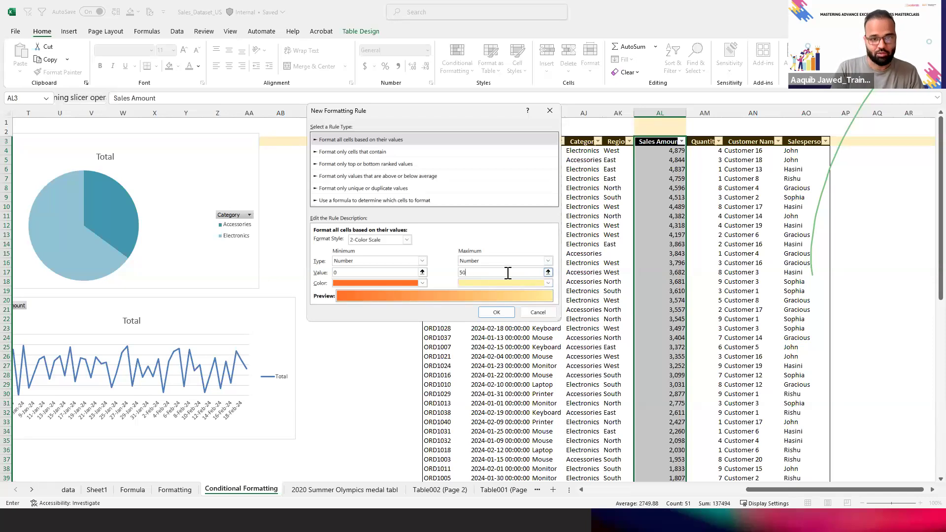
{"action": "left_click", "coordinate": [549, 283]}
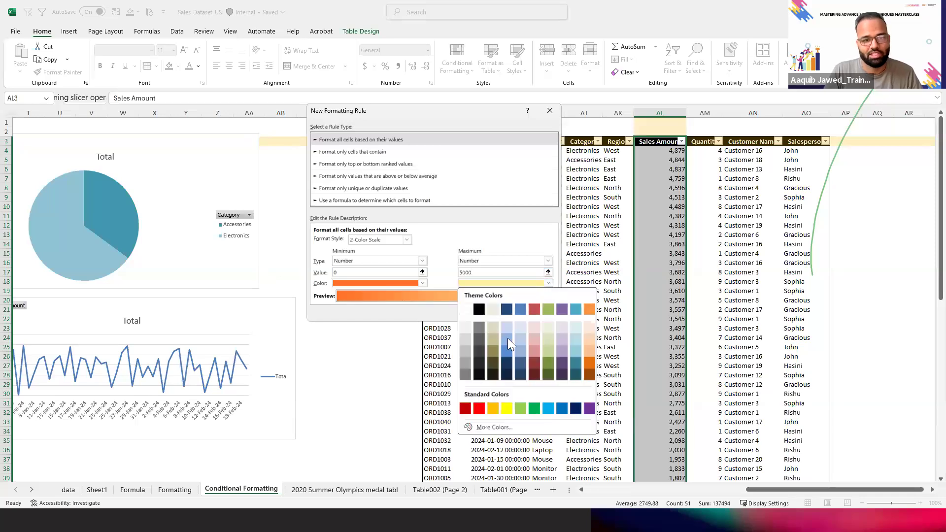
{"action": "left_click", "coordinate": [520, 408]}
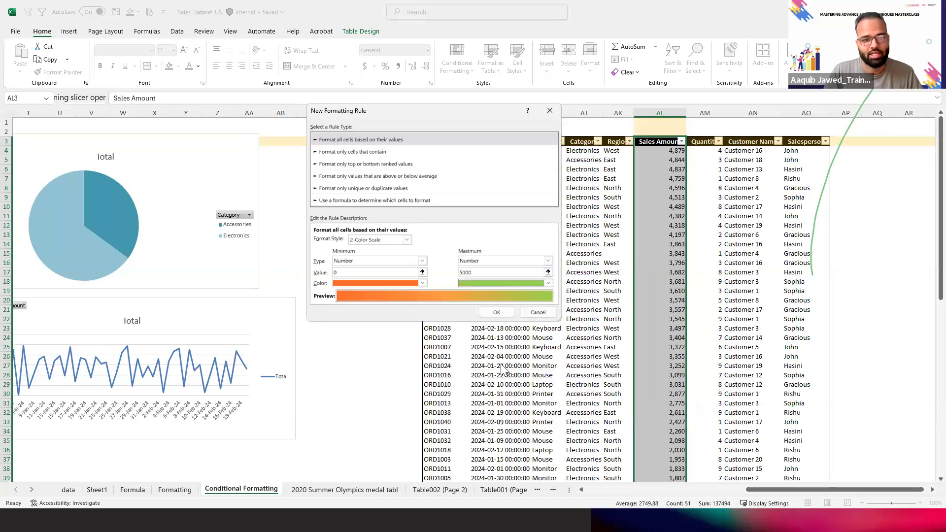
{"action": "left_click", "coordinate": [496, 313]}
Examine the color scale along the Sales Amount column down to its lowest values
{"action": "left_click", "coordinate": [670, 279]}
{"action": "key", "text": "Down"}
{"action": "key", "text": "Down"}
{"action": "key", "text": "ctrl+Up"}
{"action": "key", "text": "Down"}
{"action": "key", "text": "Down"}
{"action": "key", "text": "ctrl+Down"}
{"action": "key", "text": "Up"}
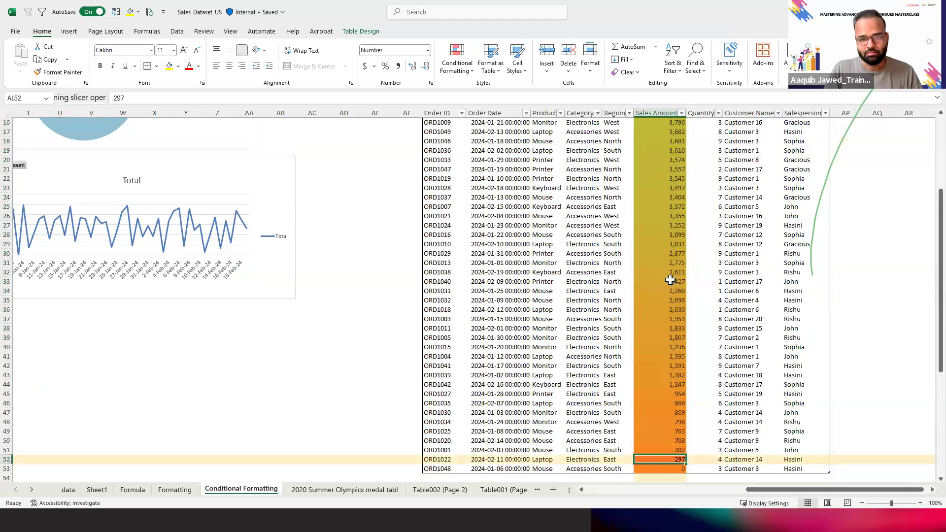
Test the color scale by entering 500 as the Sales Amount in AL5, and undo the entry
{"action": "key", "text": "ctrl+Up"}
{"action": "key", "text": "Down"}
{"action": "key", "text": "Down"}
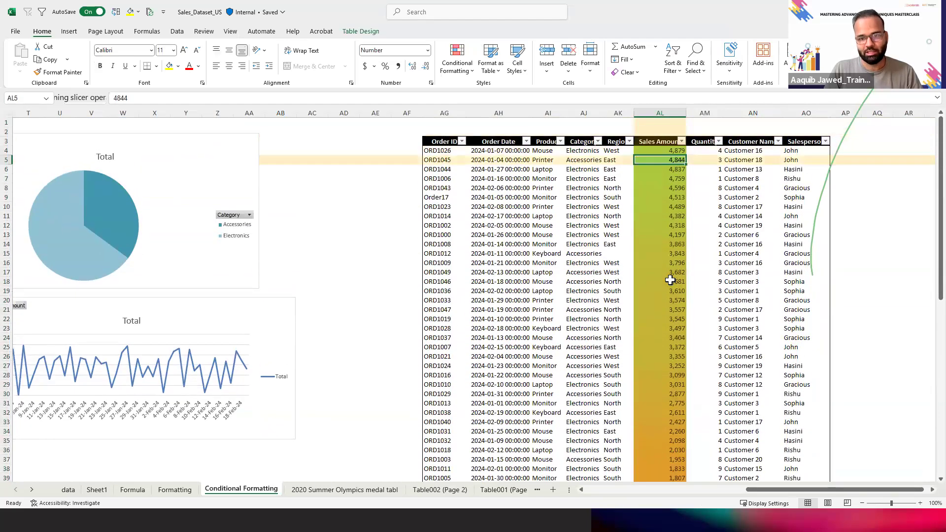
{"action": "type", "text": "500"}
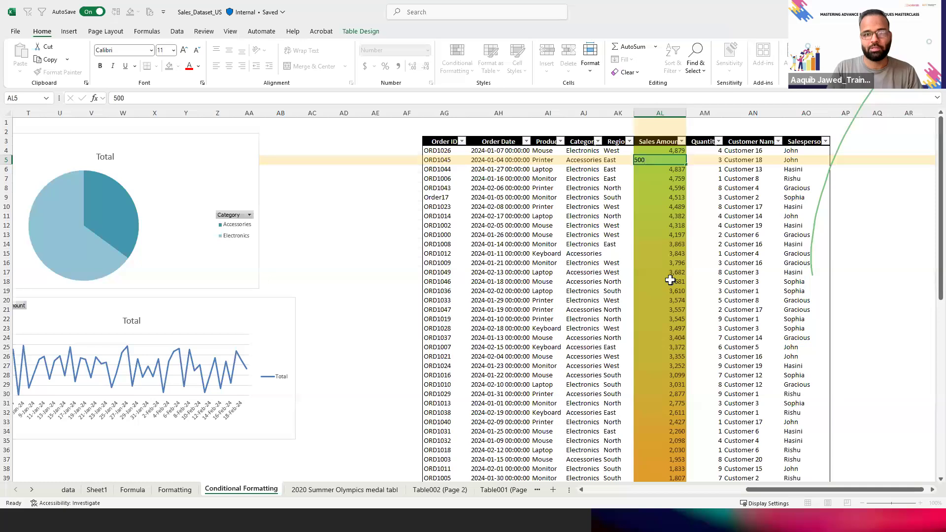
{"action": "key", "text": "Return"}
{"action": "key", "text": "Up"}
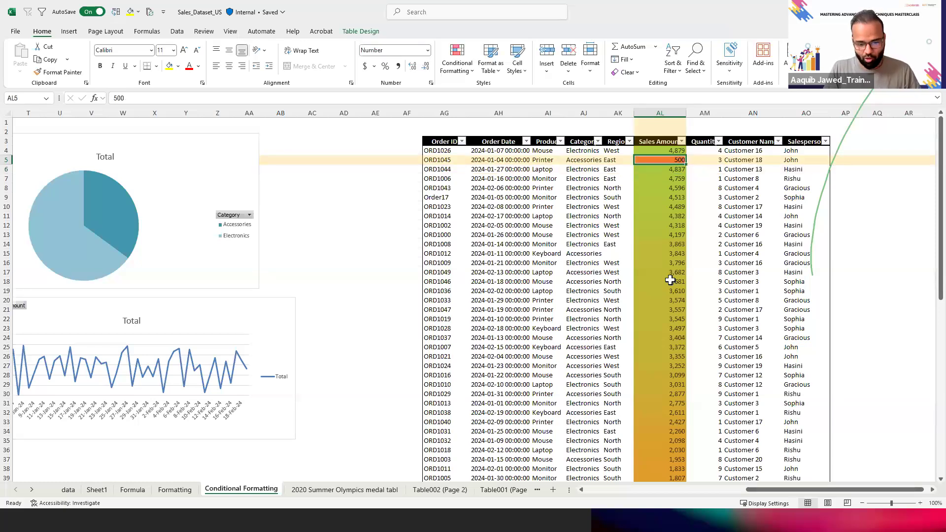
{"action": "key", "text": "ctrl+z"}
Examine the shading of the highest sales amounts in the first rows of the table
{"action": "key", "text": "Down"}
{"action": "key", "text": "Down"}
{"action": "key", "text": "Down"}
{"action": "key", "text": "Down"}
{"action": "key", "text": "Down"}
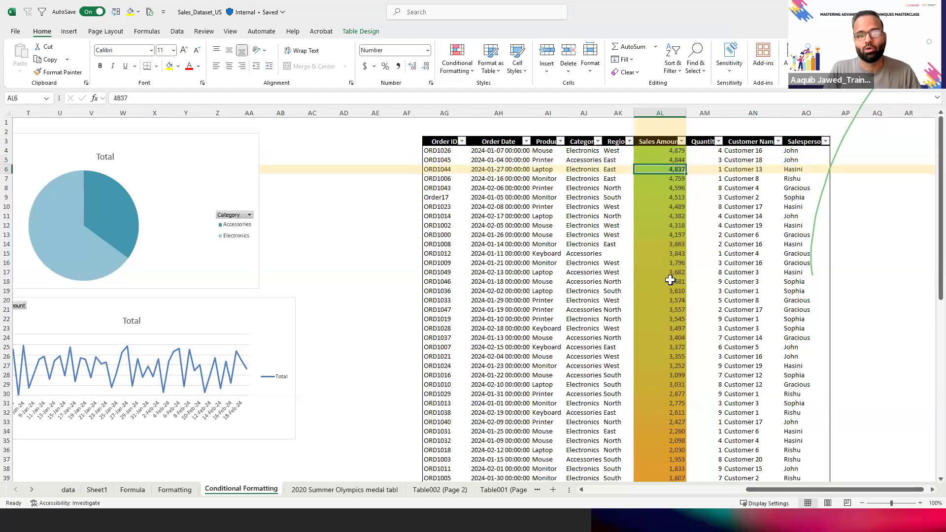
{"action": "key", "text": "Down"}
{"action": "key", "text": "Down"}
{"action": "key", "text": "Down"}
{"action": "key", "text": "Down"}
{"action": "key", "text": "Up"}
{"action": "key", "text": "Up"}
{"action": "key", "text": "Up"}
{"action": "key", "text": "Up"}
{"action": "key", "text": "Up"}
{"action": "key", "text": "Up"}
{"action": "key", "text": "Up"}
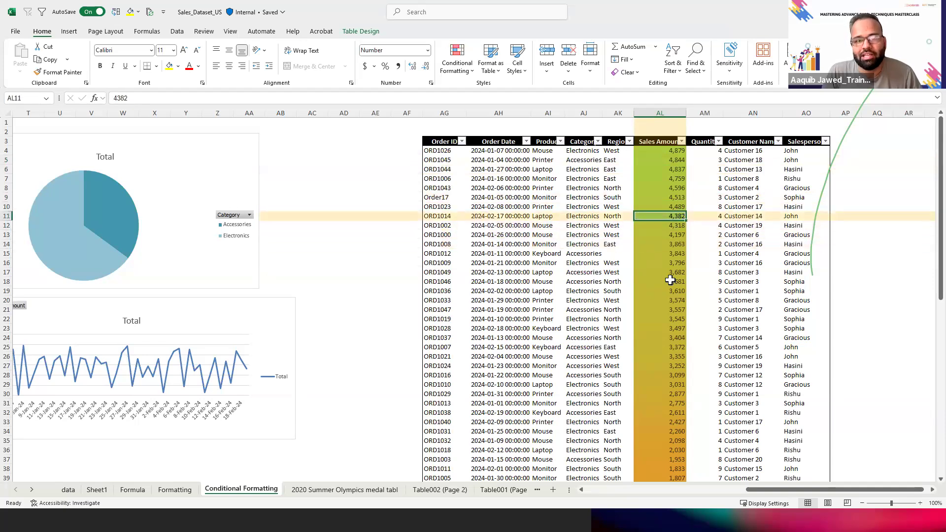
Select the Sales Amount column again from its header in AL3 down to the last value
{"action": "key", "text": "Up"}
{"action": "key", "text": "Up"}
{"action": "key", "text": "Up"}
{"action": "key", "text": "Up"}
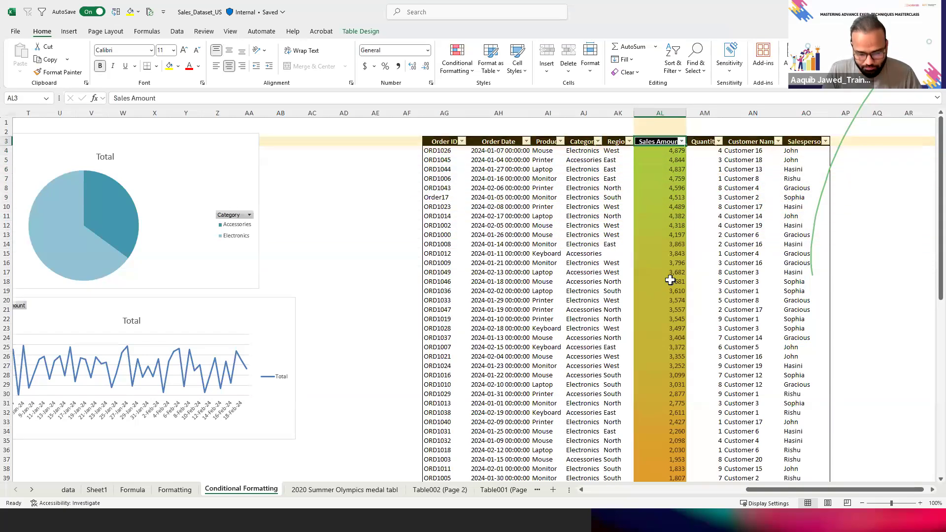
{"action": "key", "text": "ctrl+shift+Down"}
{"action": "key", "text": "Up"}
{"action": "key", "text": "Down"}
{"action": "key", "text": "Down"}
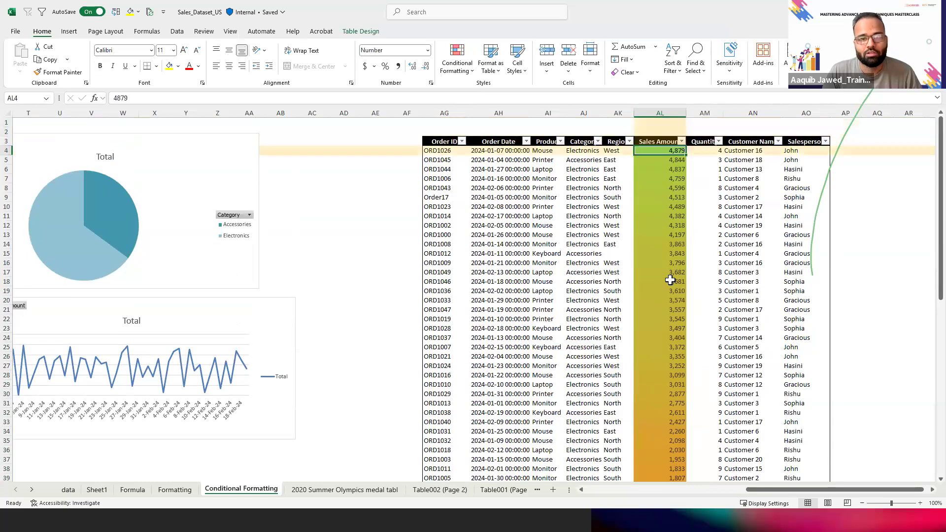
{"action": "key", "text": "Up"}
{"action": "key", "text": "ctrl+shift+Down"}
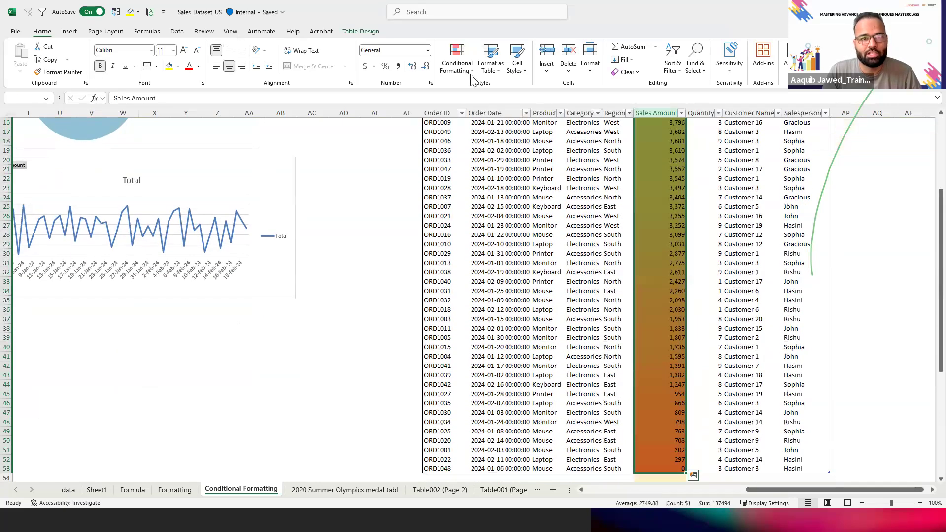
Open the Conditional Formatting Rules Manager for the table and select the Graded Color Scale rule
{"action": "left_click", "coordinate": [463, 67]}
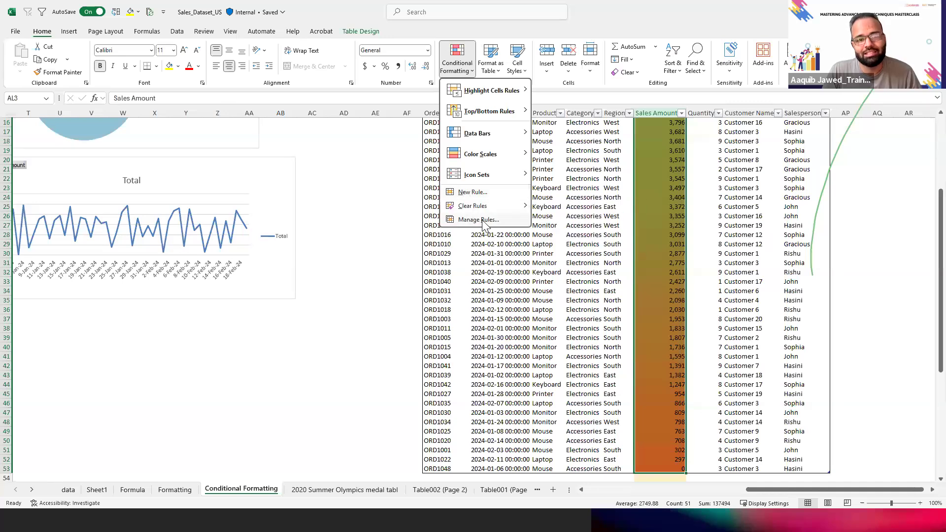
{"action": "left_click", "coordinate": [478, 220]}
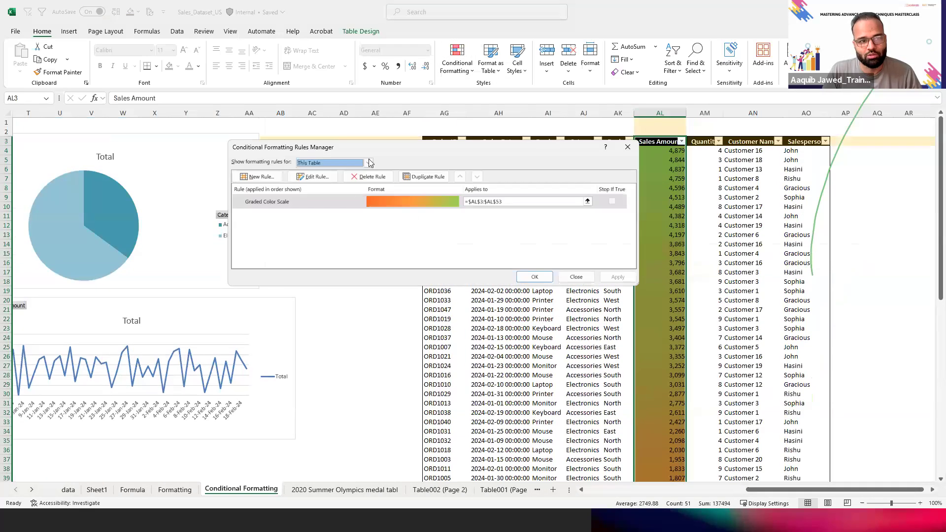
{"action": "left_click_drag", "start_coordinate": [494, 142], "coordinate": [611, 131]}
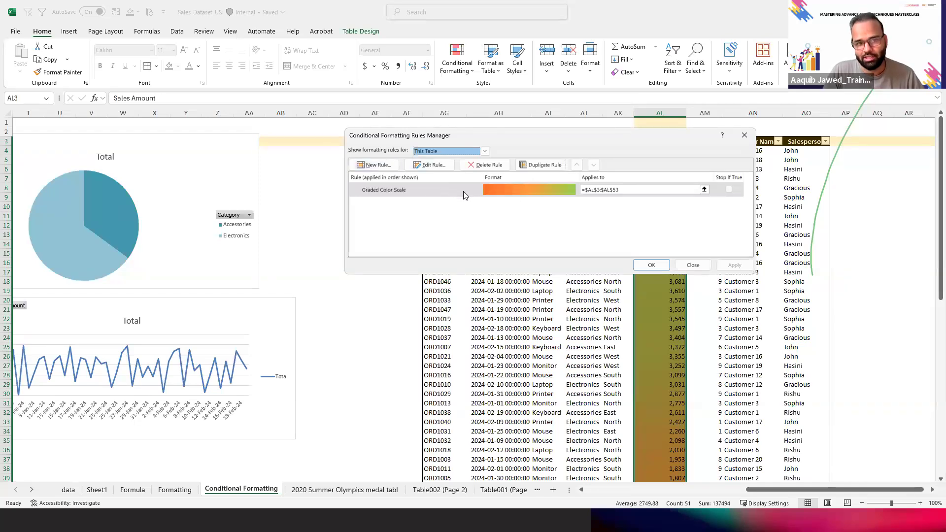
{"action": "left_click", "coordinate": [404, 195]}
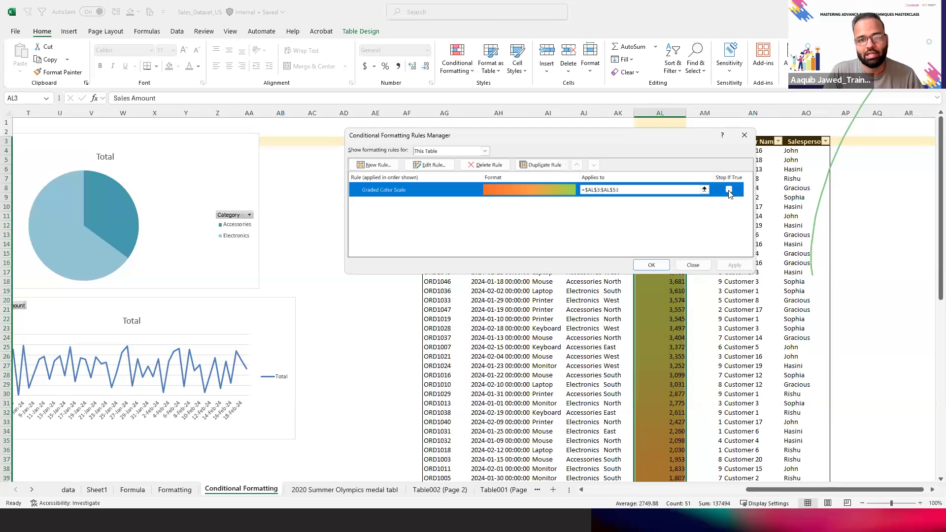
Create a new rule for the Sales Amount column that formats only cells with a value less than 2000
{"action": "left_click", "coordinate": [372, 165]}
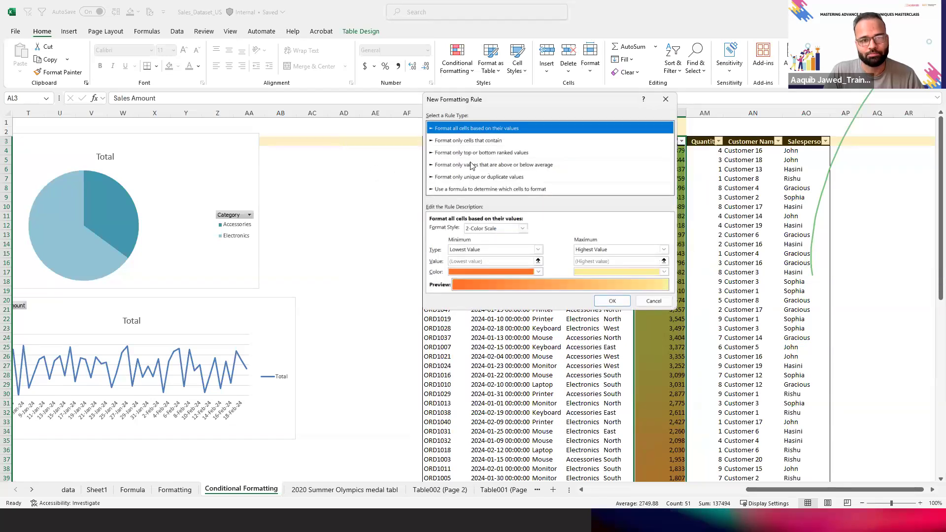
{"action": "left_click", "coordinate": [458, 141]}
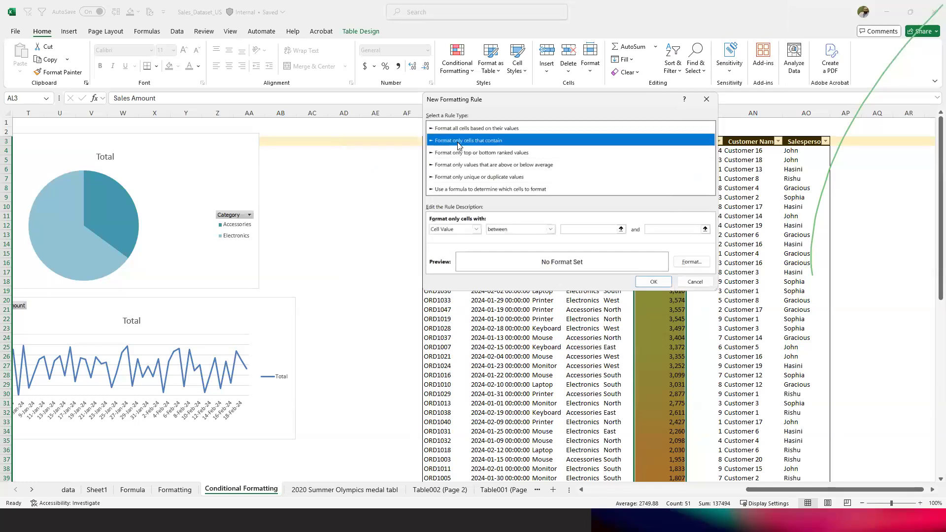
{"action": "left_click", "coordinate": [550, 229]}
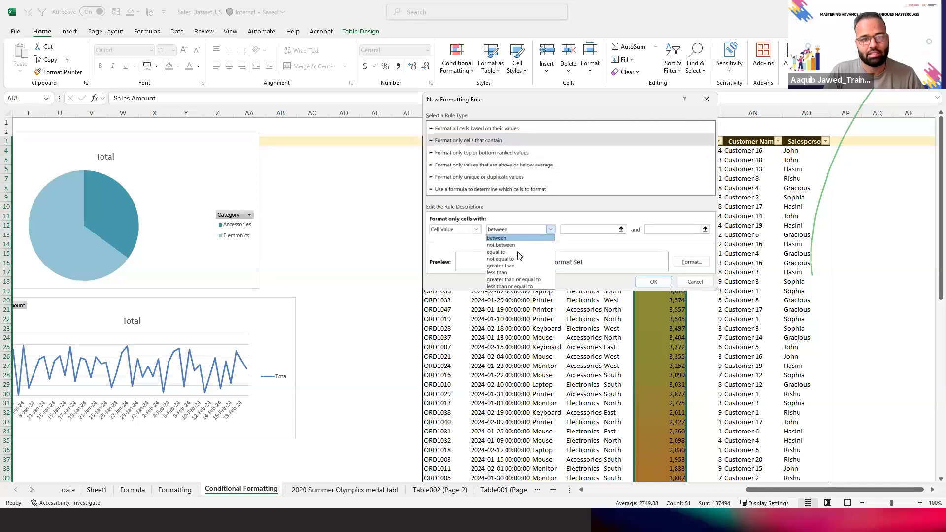
{"action": "left_click", "coordinate": [512, 266]}
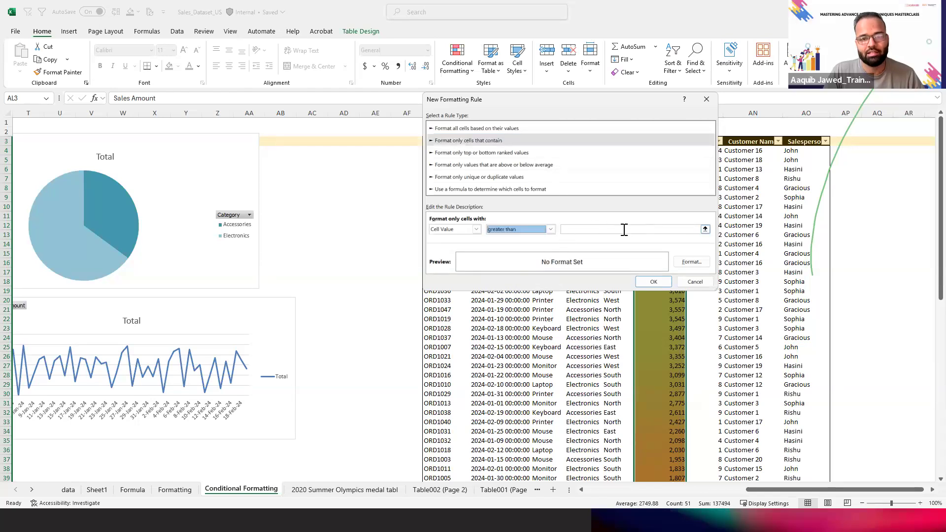
{"action": "left_click", "coordinate": [609, 233]}
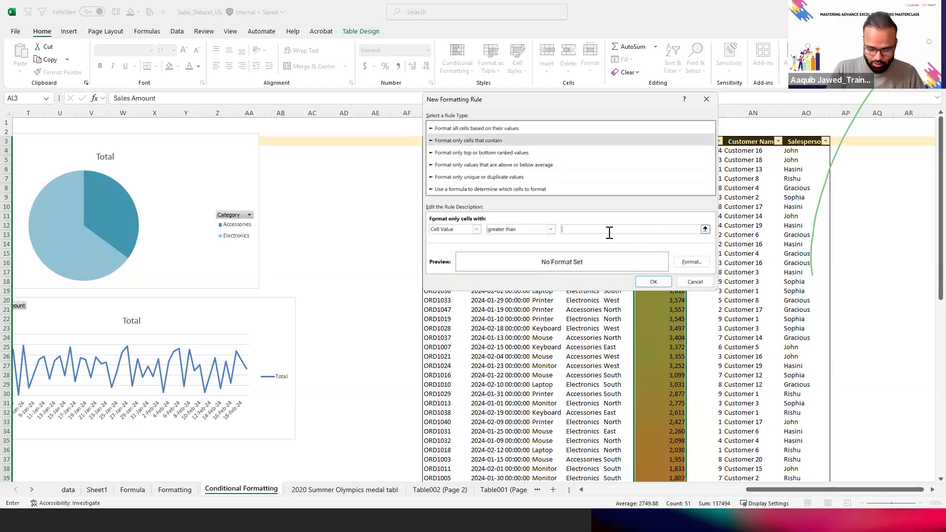
{"action": "left_click", "coordinate": [550, 229]}
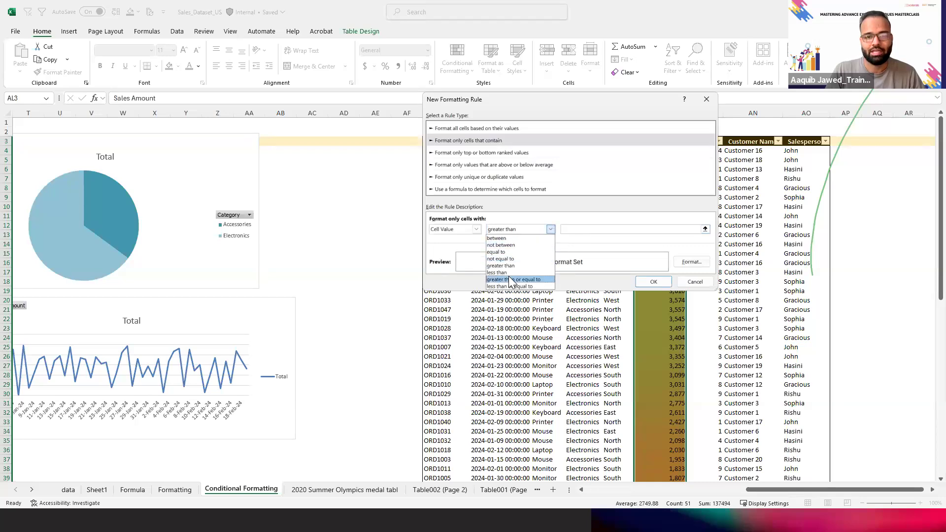
{"action": "left_click", "coordinate": [512, 280]}
{"action": "left_click", "coordinate": [551, 229]}
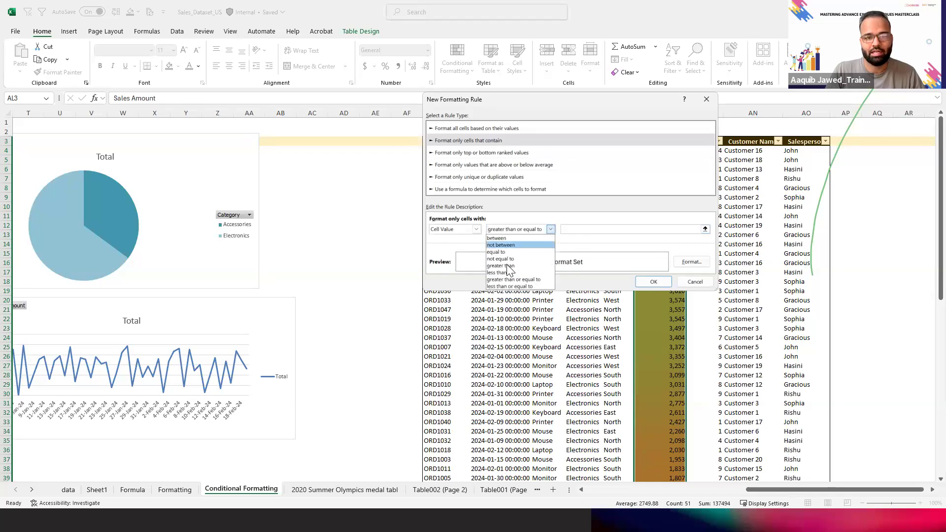
{"action": "left_click", "coordinate": [505, 272]}
{"action": "left_click", "coordinate": [590, 230]}
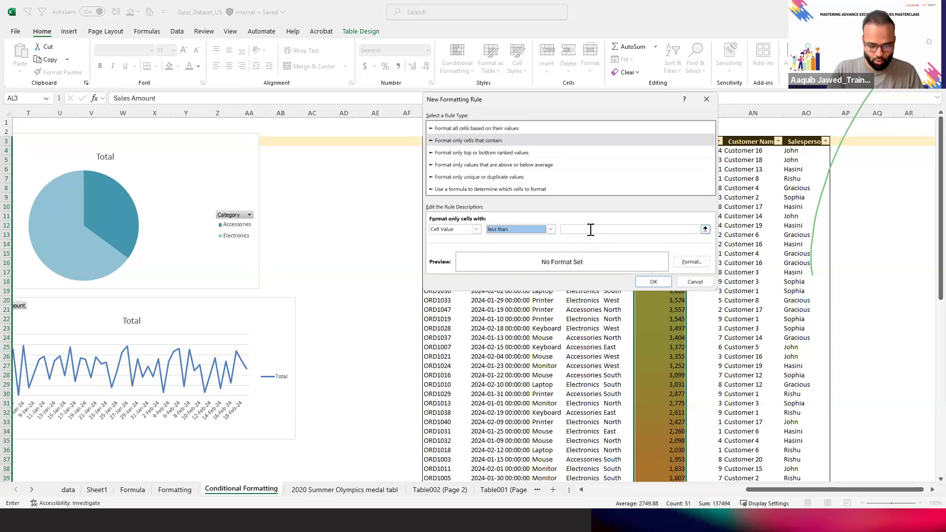
{"action": "type", "text": "2000"}
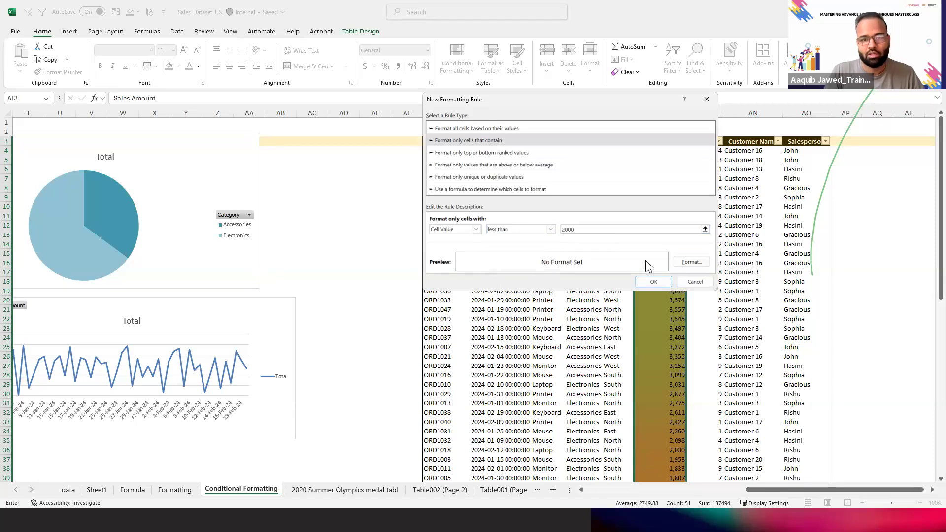
Give the less-than-2000 rule a red background fill and add it to the rule list
{"action": "left_click", "coordinate": [687, 263]}
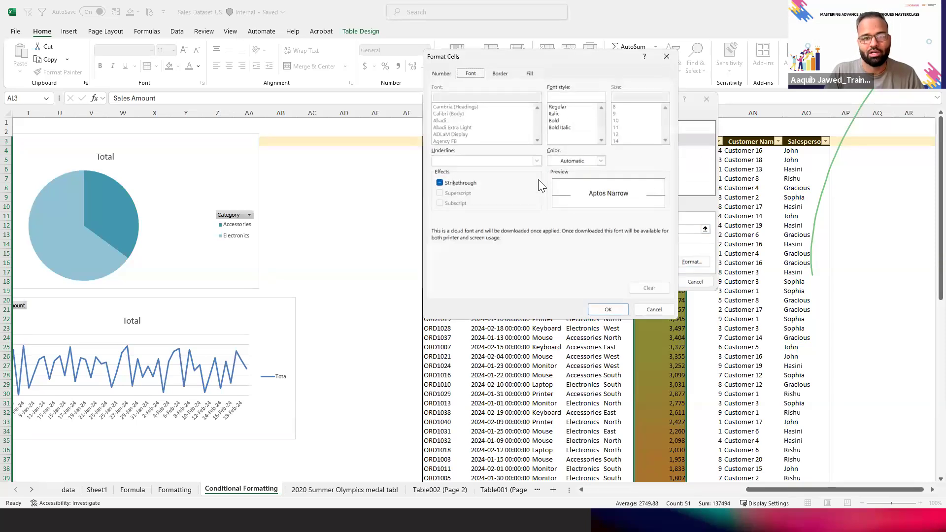
{"action": "left_click", "coordinate": [527, 74]}
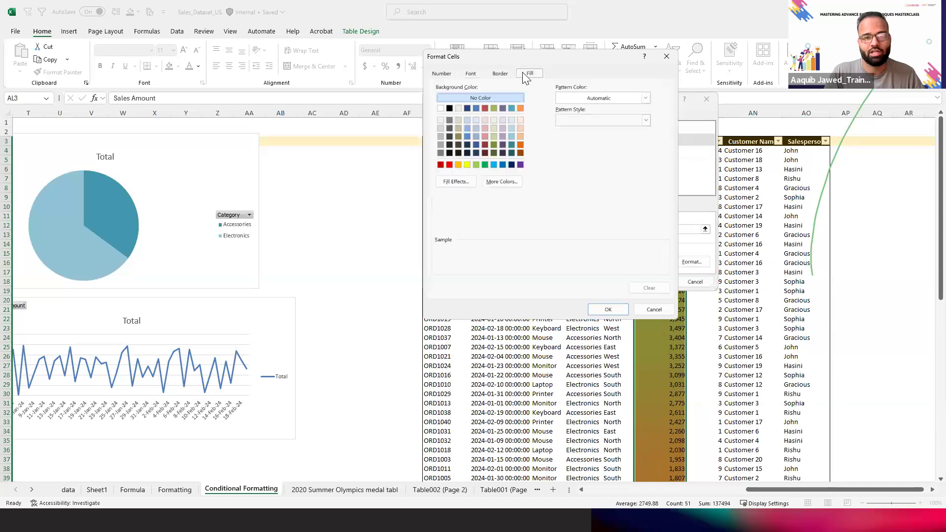
{"action": "left_click", "coordinate": [483, 107]}
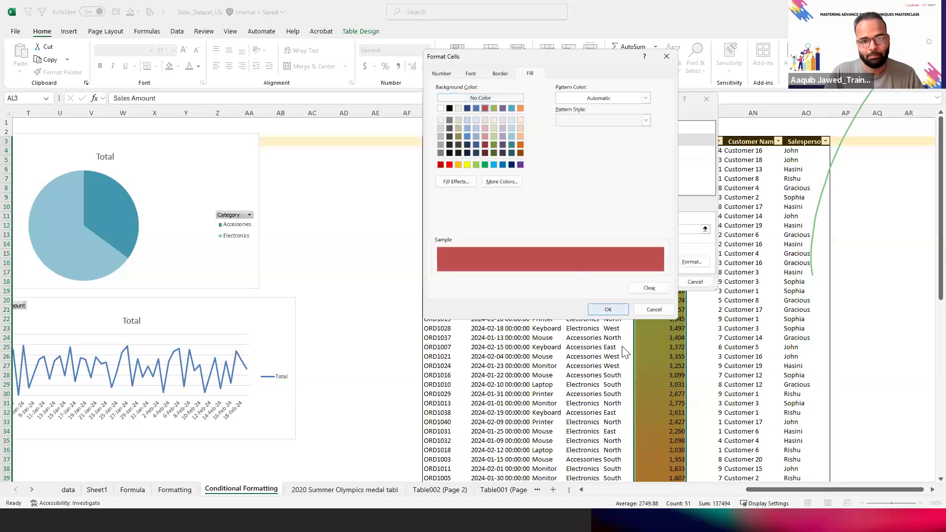
{"action": "left_click", "coordinate": [609, 309]}
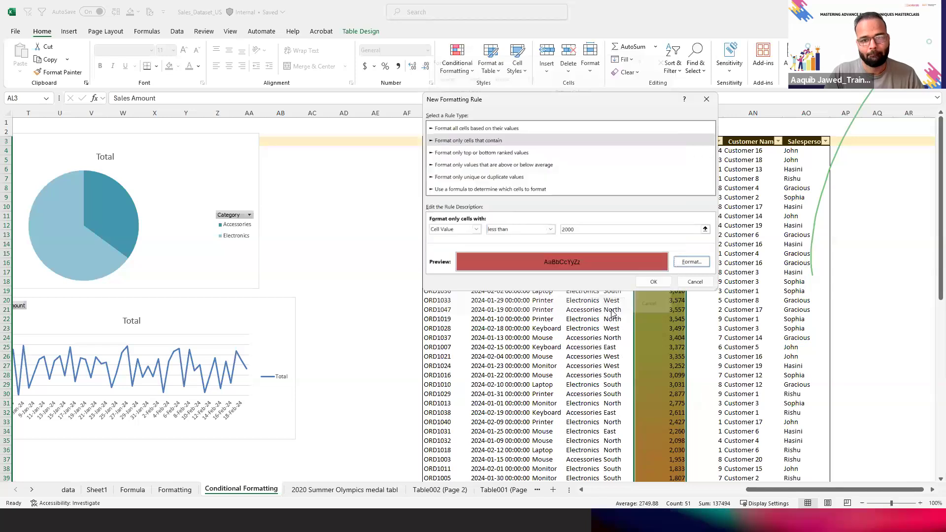
{"action": "left_click", "coordinate": [650, 283]}
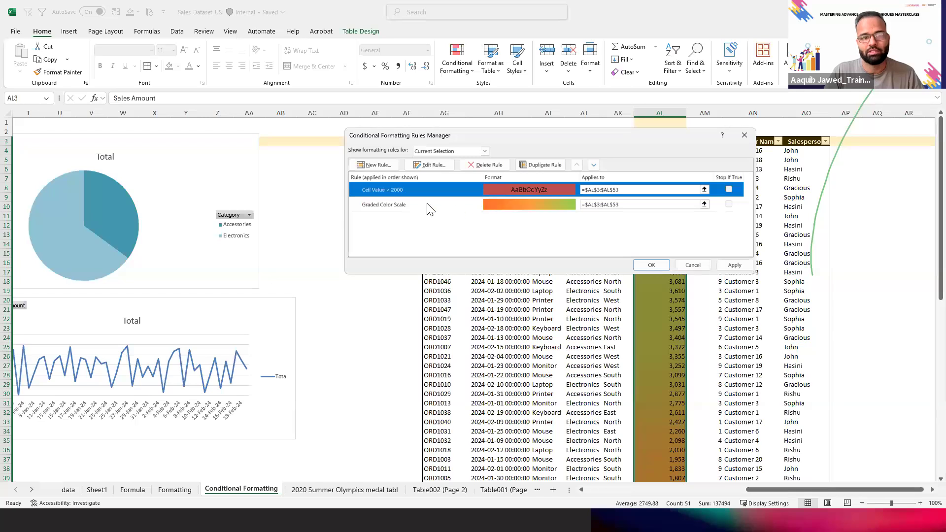
Delete the Graded Color Scale rule and create a rule for only cells with a value greater than 2000
{"action": "left_click", "coordinate": [454, 208]}
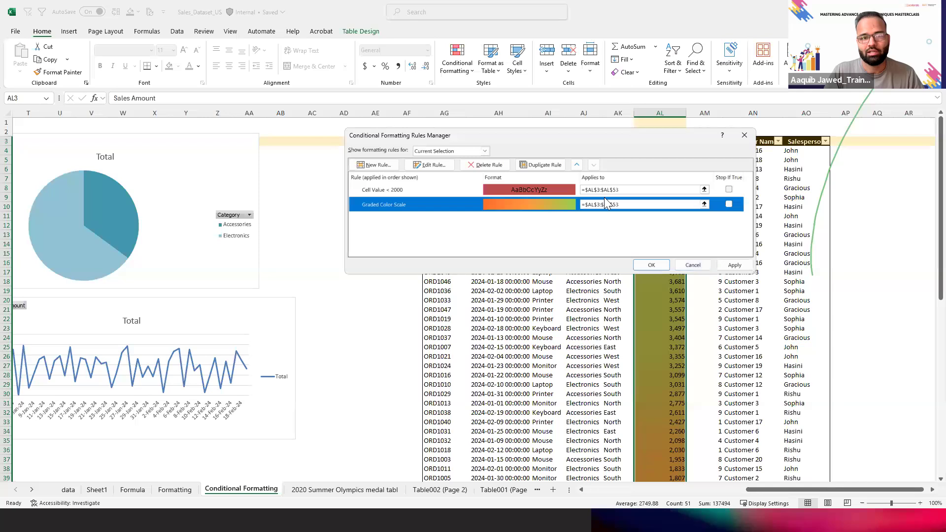
{"action": "left_click", "coordinate": [495, 165]}
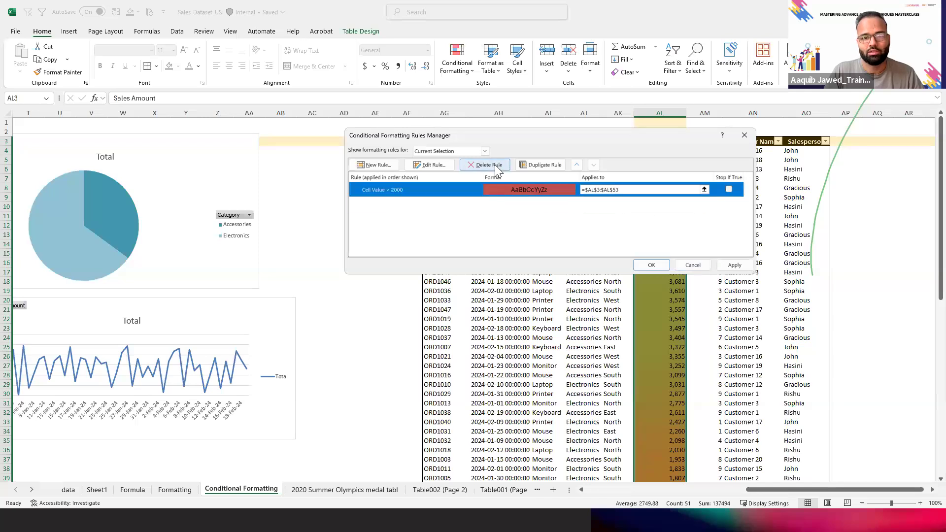
{"action": "left_click", "coordinate": [373, 165]}
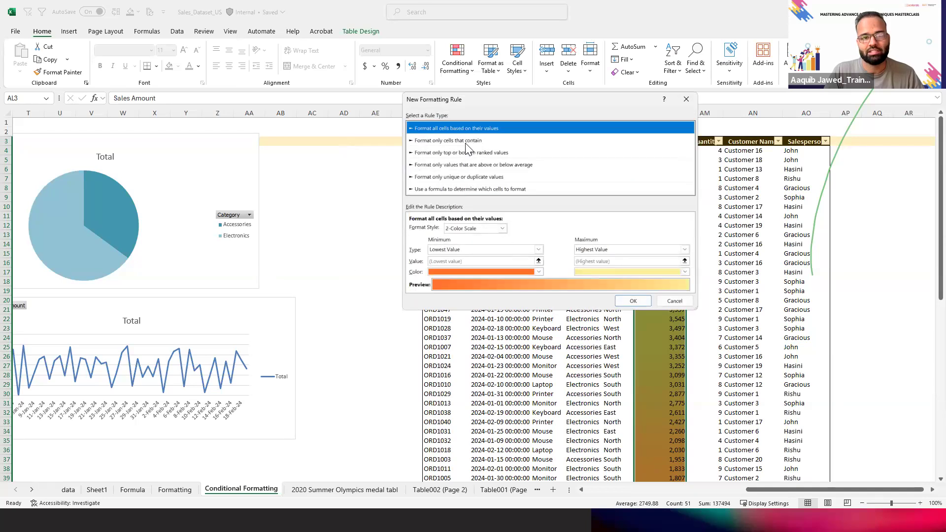
{"action": "left_click", "coordinate": [464, 141]}
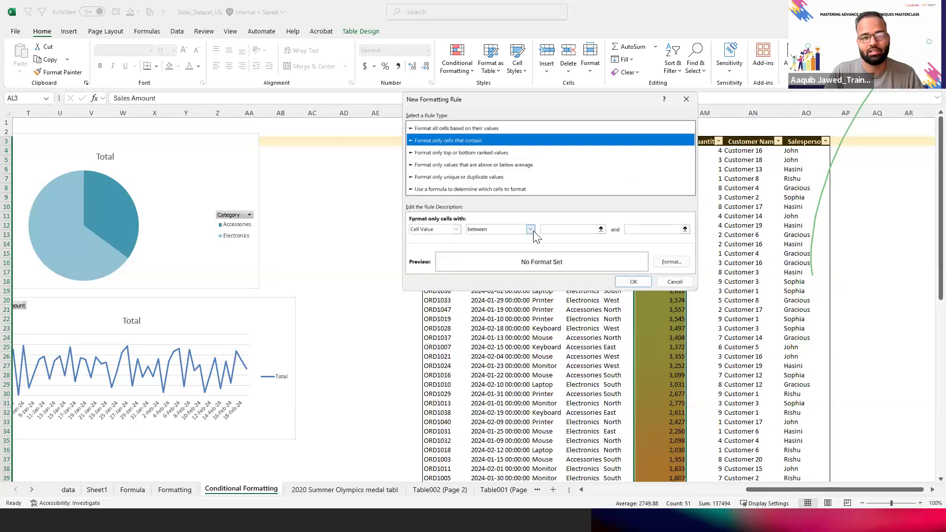
{"action": "left_click", "coordinate": [532, 231]}
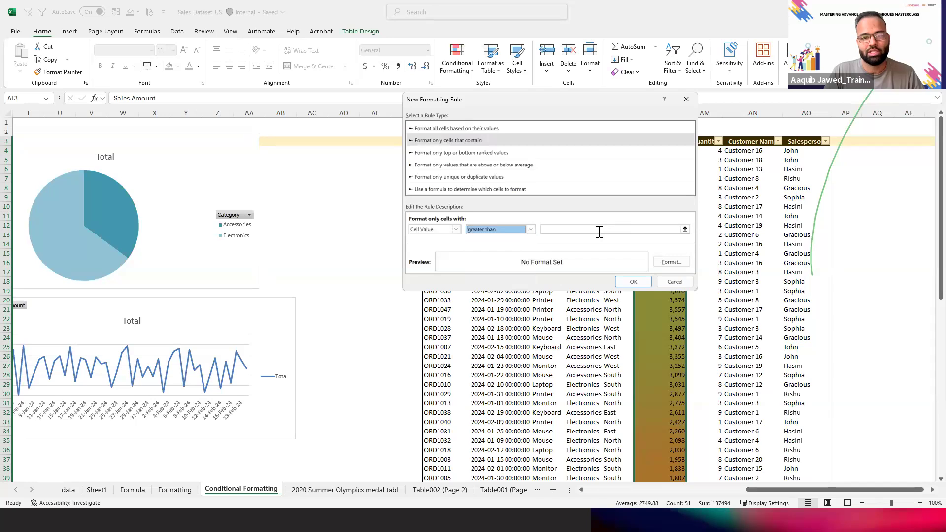
{"action": "left_click", "coordinate": [600, 231]}
{"action": "type", "text": "2000"}
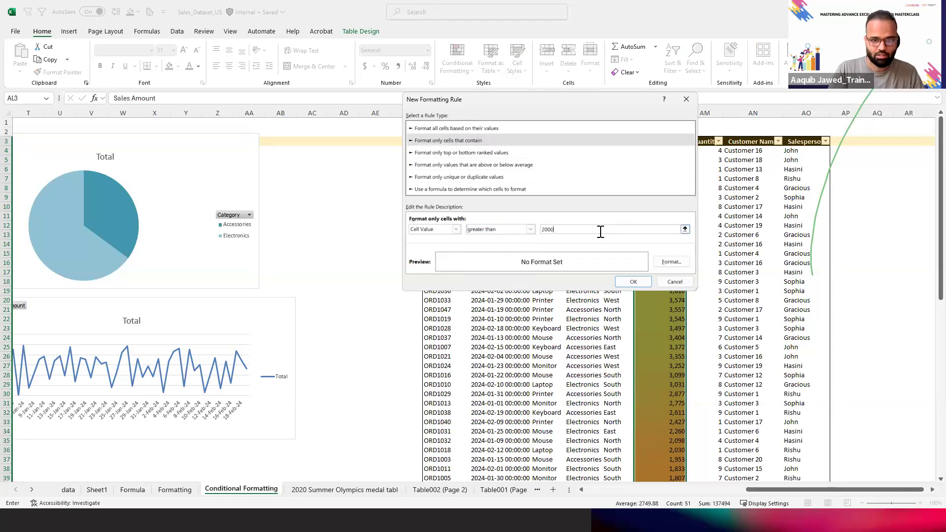
Give the greater-than-2000 rule a green background fill and apply both rules to the Sales Amount column
{"action": "left_click", "coordinate": [671, 262]}
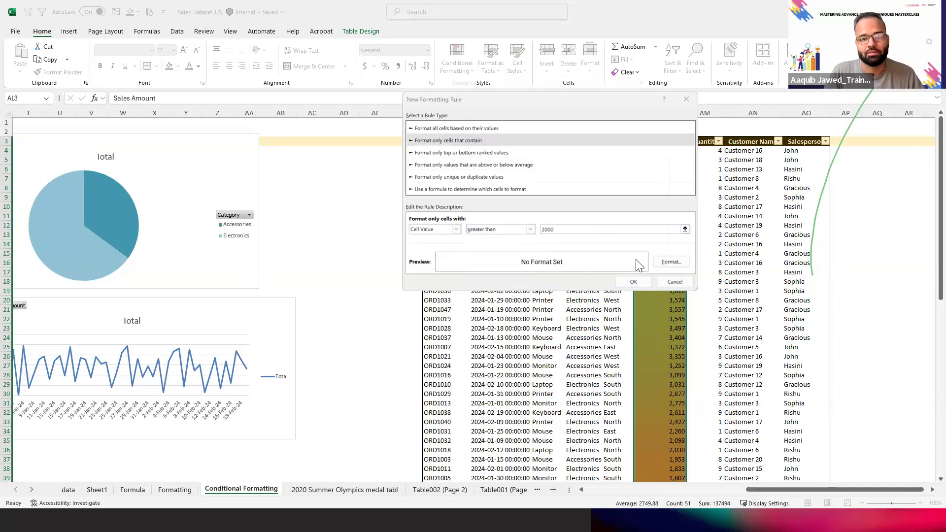
{"action": "left_click", "coordinate": [492, 108]}
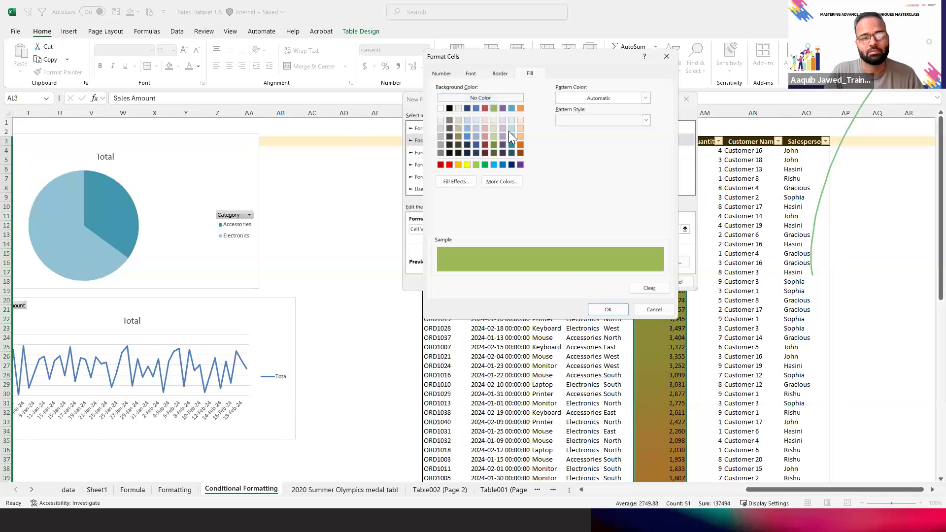
{"action": "left_click", "coordinate": [607, 309]}
{"action": "left_click", "coordinate": [626, 282]}
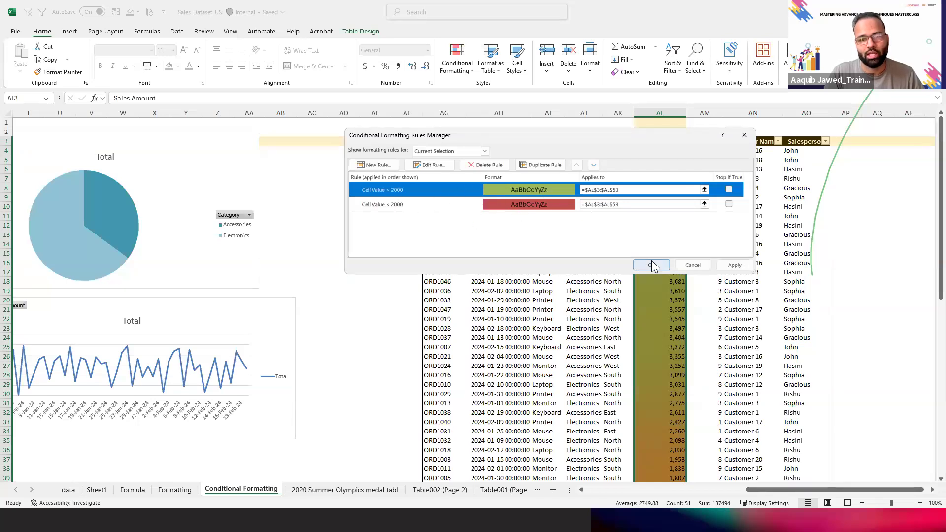
{"action": "left_click", "coordinate": [731, 264]}
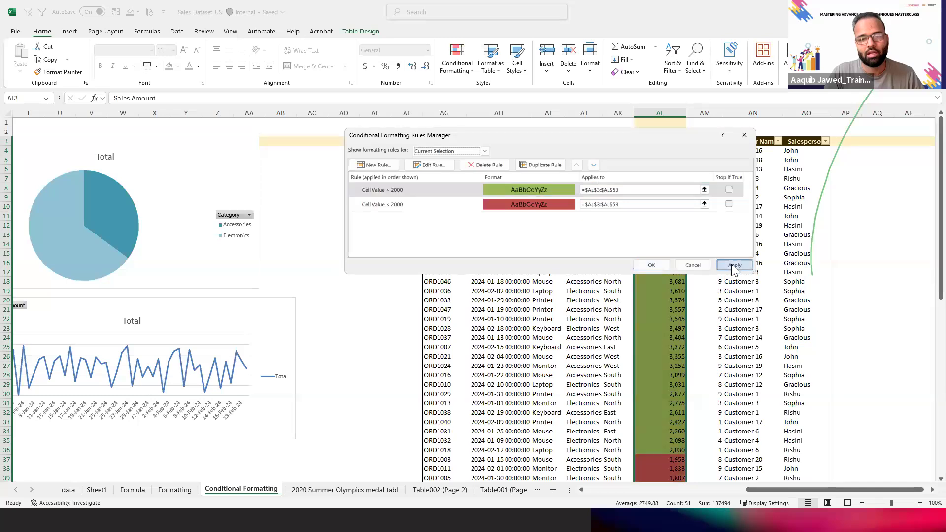
{"action": "left_click", "coordinate": [658, 267]}
Examine the green and red fills throughout the Sales Amount column, from the header to the last value
{"action": "left_click", "coordinate": [661, 289]}
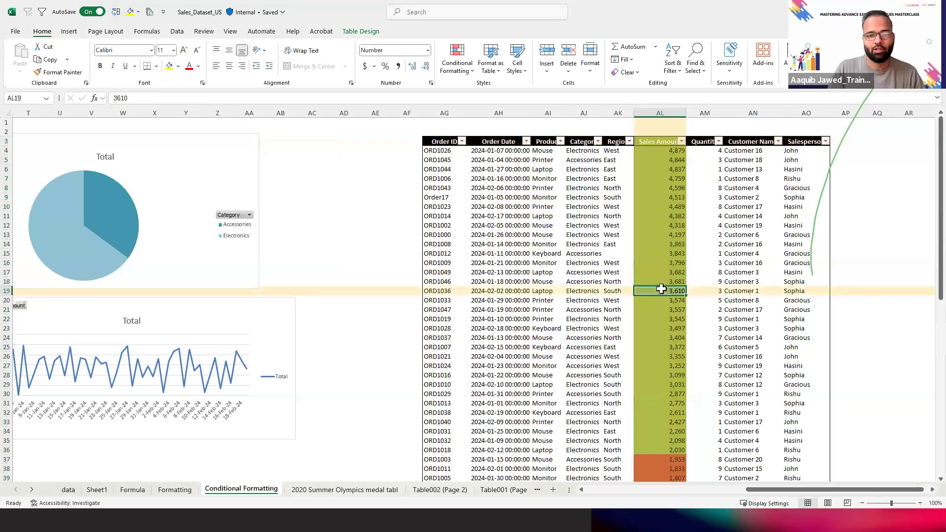
{"action": "key", "text": "Down"}
{"action": "key", "text": "ctrl+Down"}
{"action": "key", "text": "Down"}
{"action": "key", "text": "Down"}
{"action": "key", "text": "Up"}
{"action": "key", "text": "Up"}
{"action": "key", "text": "ctrl+Up"}
{"action": "key", "text": "Up"}
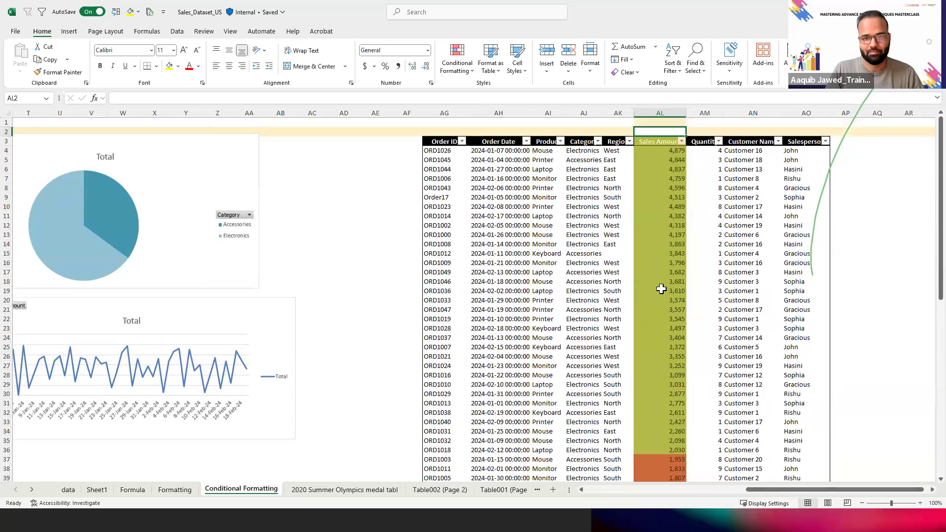
{"action": "key", "text": "Down"}
{"action": "key", "text": "Down"}
{"action": "key", "text": "Down"}
{"action": "key", "text": "Down"}
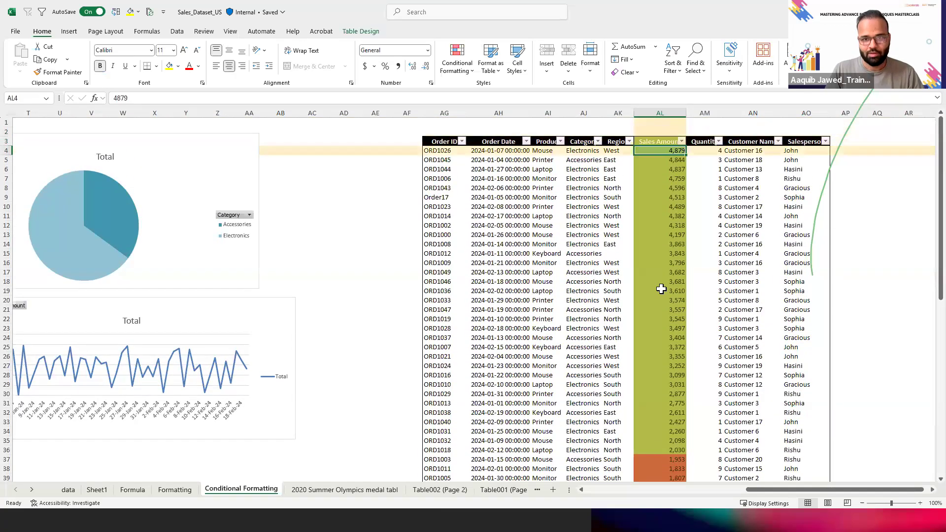
{"action": "key", "text": "ctrl+Down"}
{"action": "key", "text": "ctrl+Up"}
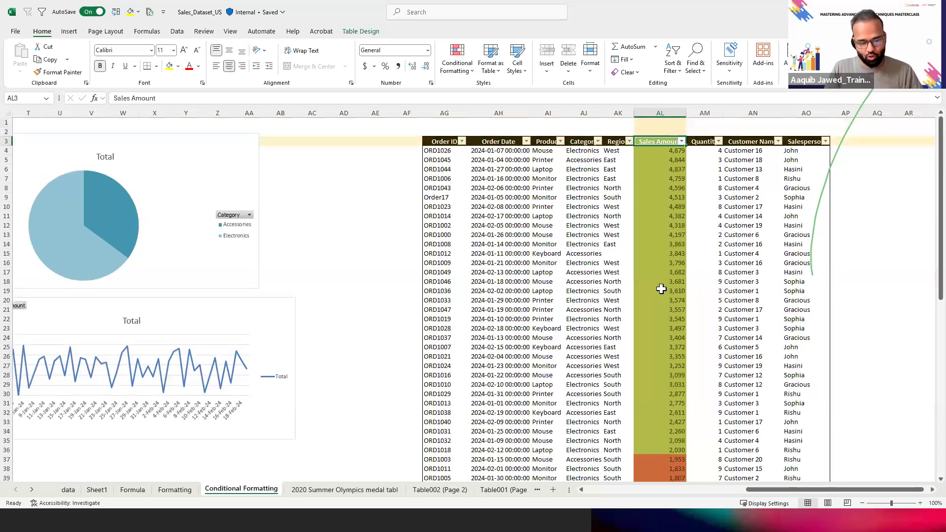
{"action": "key", "text": "Down"}
{"action": "key", "text": "Down"}
{"action": "key", "text": "Down"}
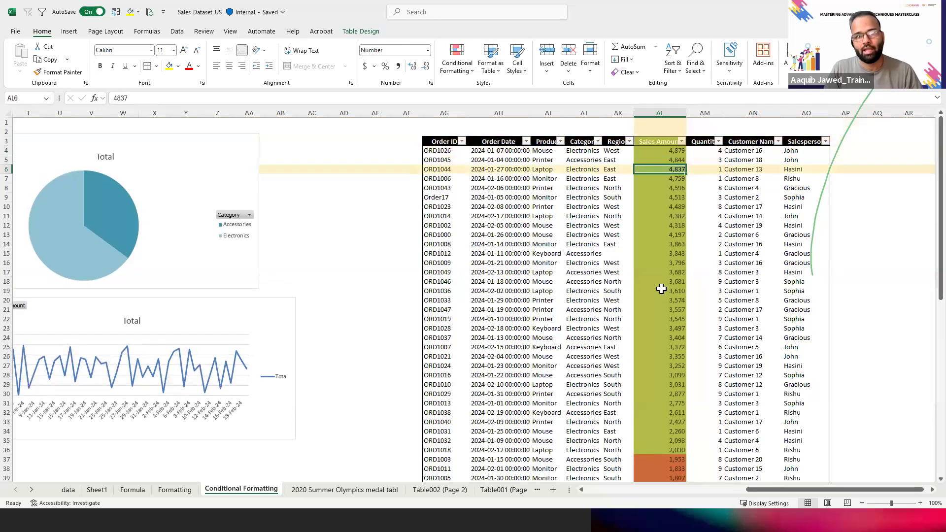
{"action": "key", "text": "ctrl+Down"}
{"action": "key", "text": "Up"}
{"action": "key", "text": "ctrl+Up"}
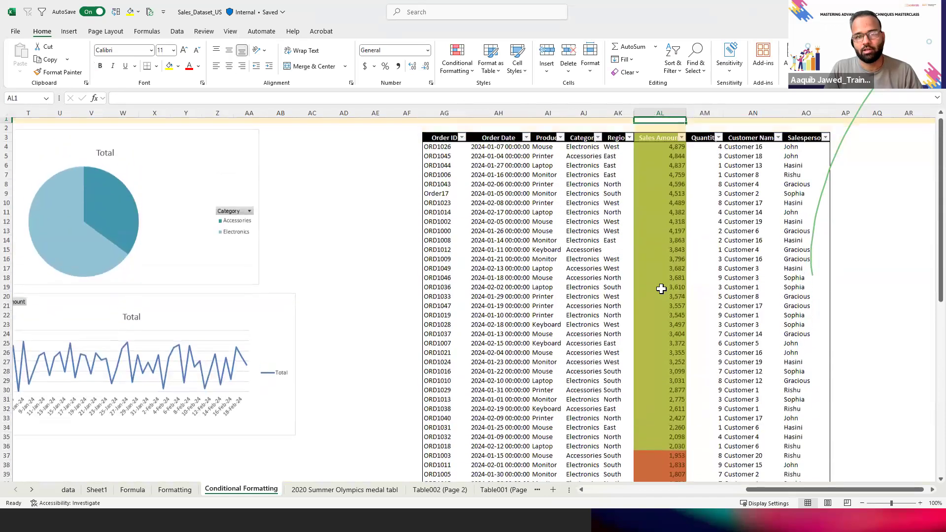
{"action": "key", "text": "Up"}
{"action": "key", "text": "Down"}
{"action": "key", "text": "Down"}
{"action": "key", "text": "Down"}
{"action": "key", "text": "Down"}
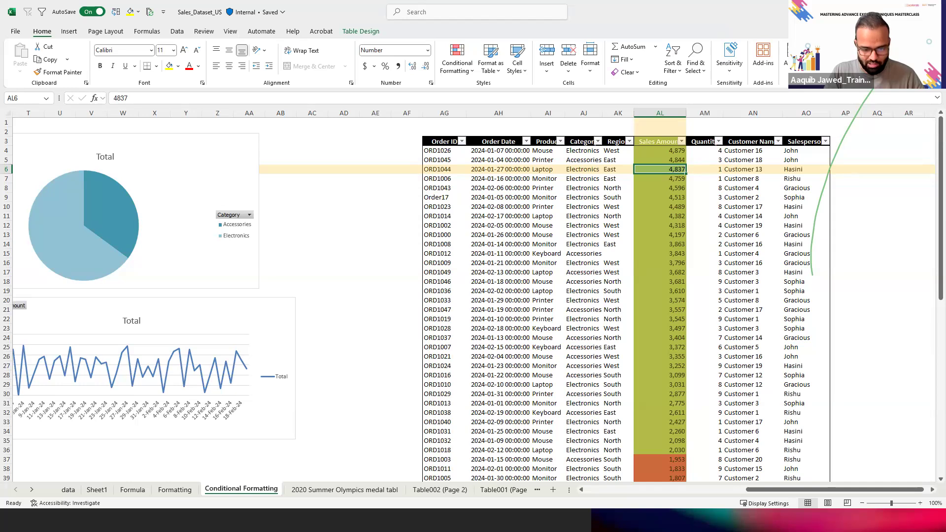
{"action": "left_click", "coordinate": [645, 45]}
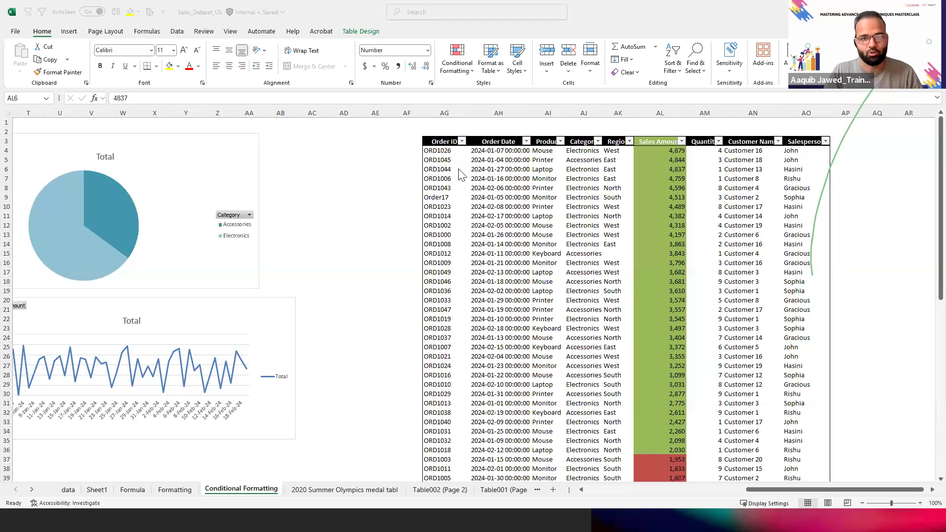
Select the Sales Amount column from its header in AL3 to the last value and open the Conditional Formatting Rules Manager
{"action": "left_click", "coordinate": [651, 173]}
{"action": "key", "text": "Up"}
{"action": "key", "text": "Up"}
{"action": "key", "text": "Up"}
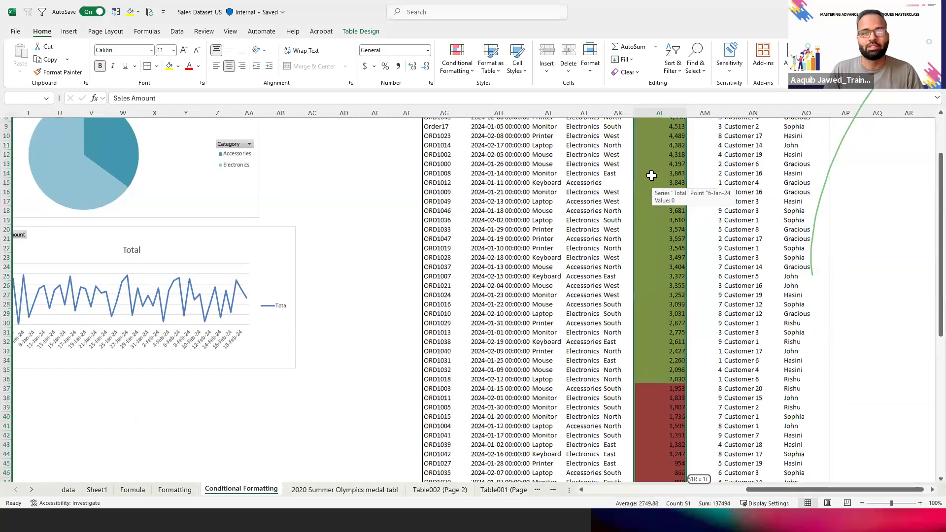
{"action": "key", "text": "ctrl+shift+Down"}
{"action": "left_click", "coordinate": [472, 67]}
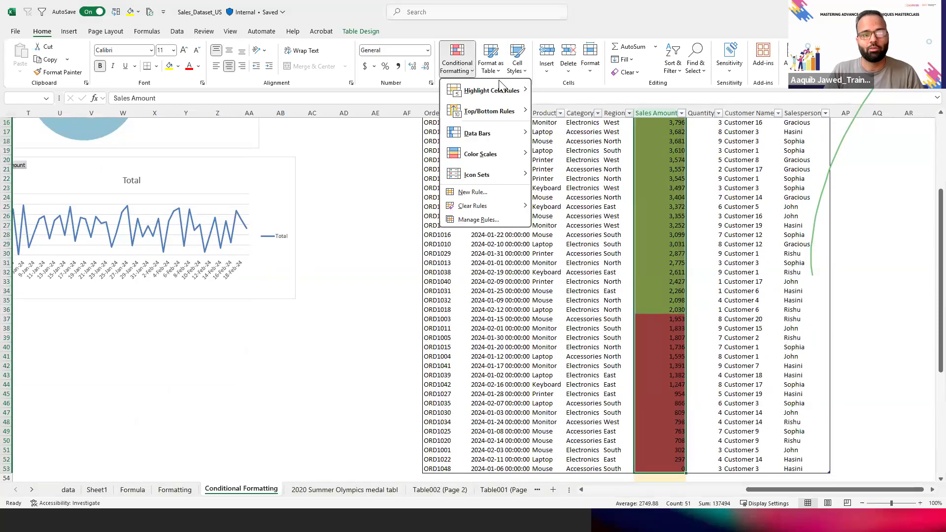
{"action": "left_click", "coordinate": [500, 221]}
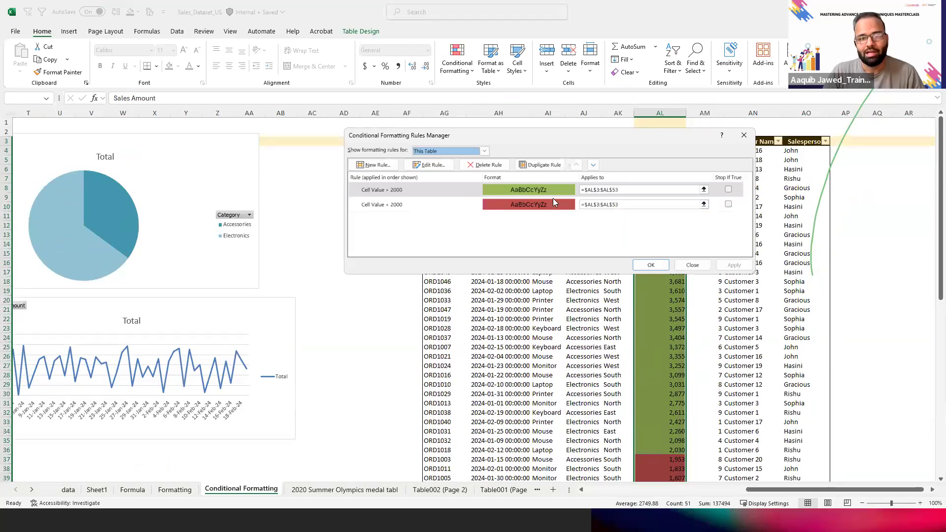
Delete the existing red less-than-2000 and green greater-than-2000 rules from the Sales Amount column
{"action": "left_click", "coordinate": [469, 204]}
{"action": "left_click", "coordinate": [484, 165]}
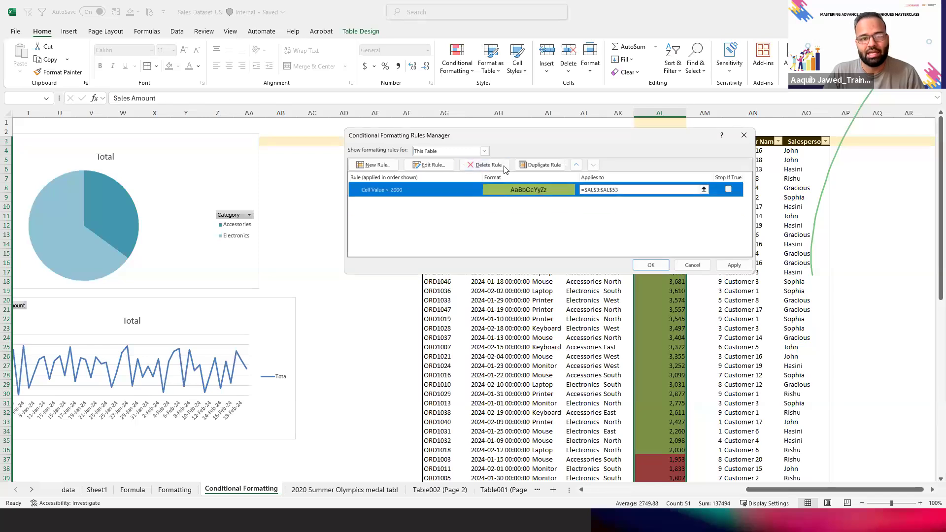
{"action": "left_click", "coordinate": [504, 169]}
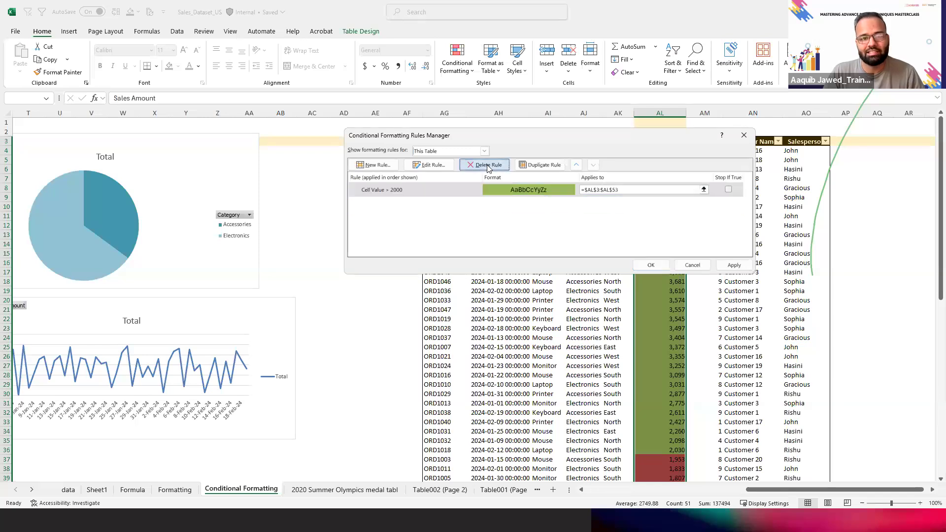
Create a rule that formats only cells with a value less than 2000
{"action": "left_click", "coordinate": [383, 165]}
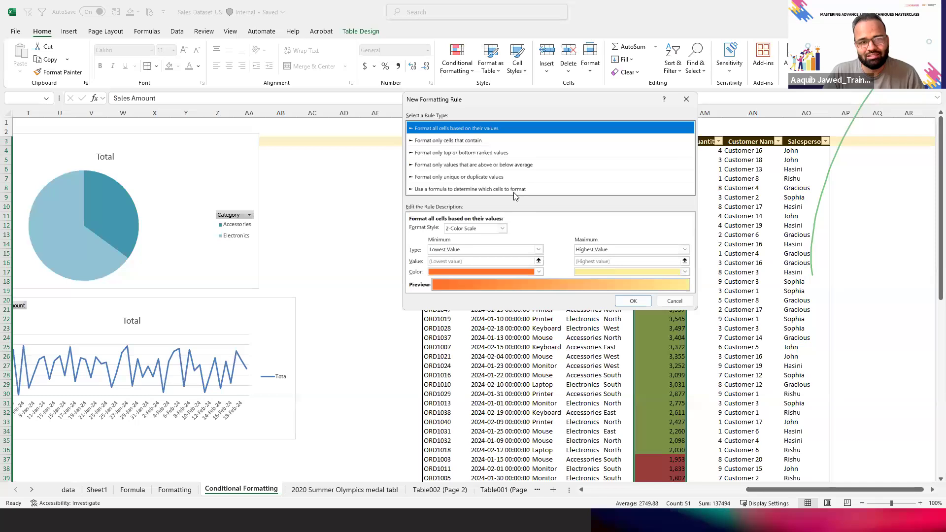
{"action": "left_click", "coordinate": [458, 143]}
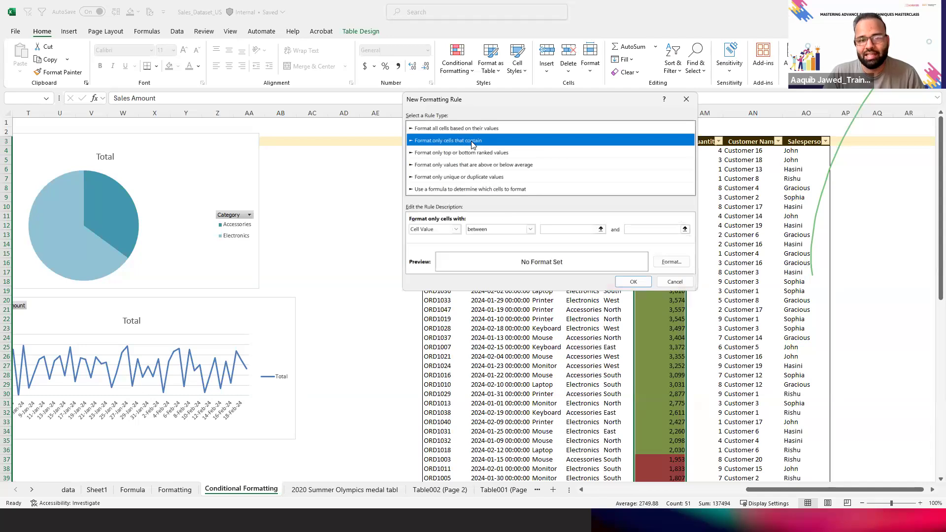
{"action": "left_click", "coordinate": [530, 230]}
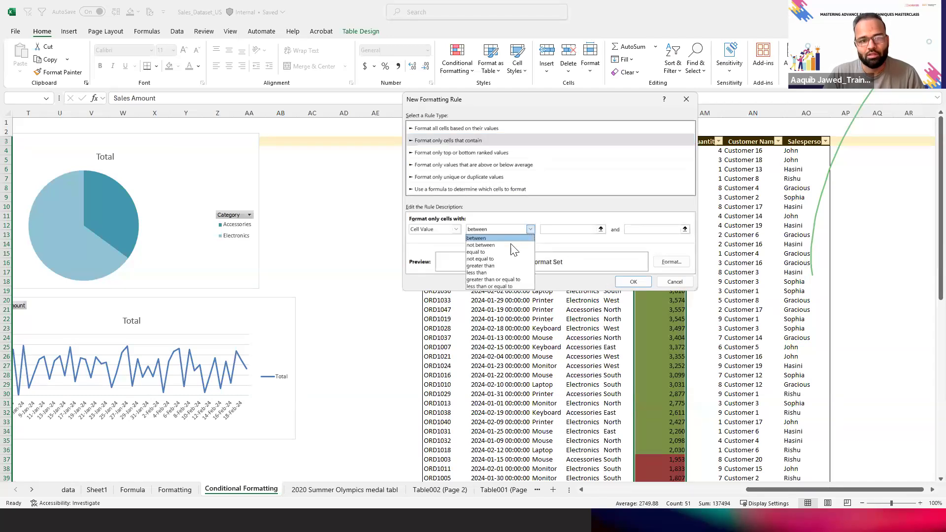
{"action": "left_click", "coordinate": [489, 274]}
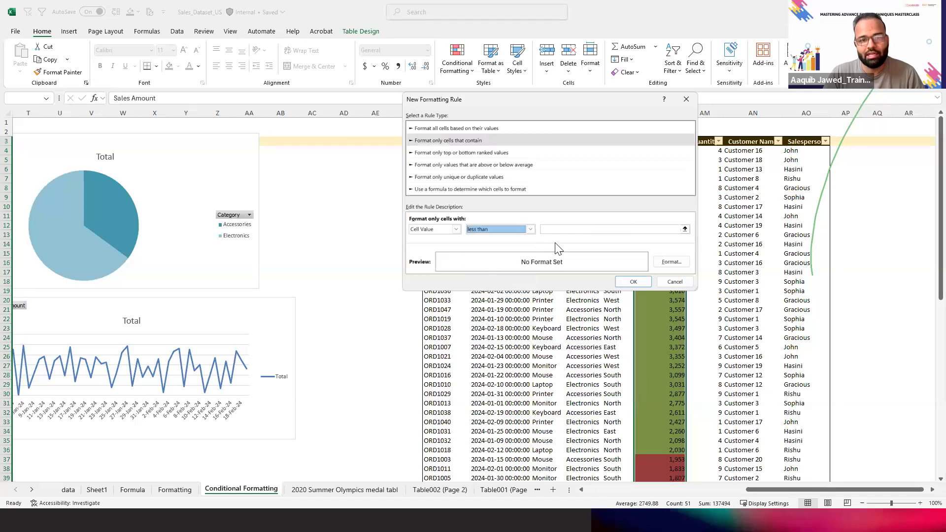
{"action": "left_click", "coordinate": [580, 228]}
{"action": "type", "text": "2000"}
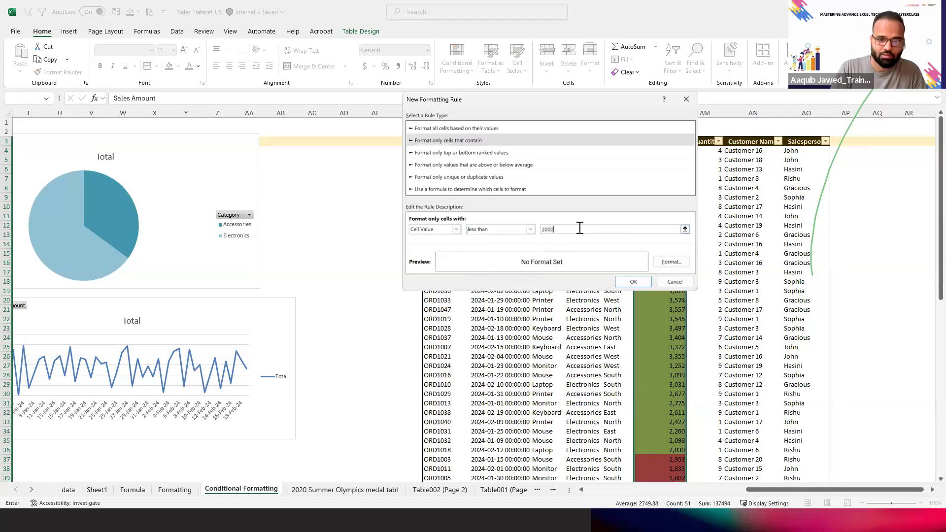
Give the less-than-2000 rule a red background fill and add it to the rule list
{"action": "left_click", "coordinate": [668, 259]}
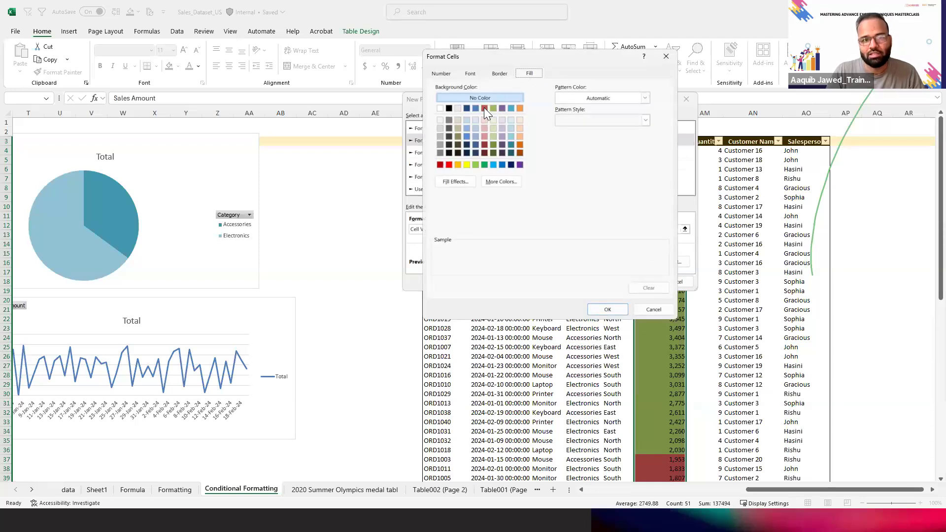
{"action": "left_click", "coordinate": [484, 108]}
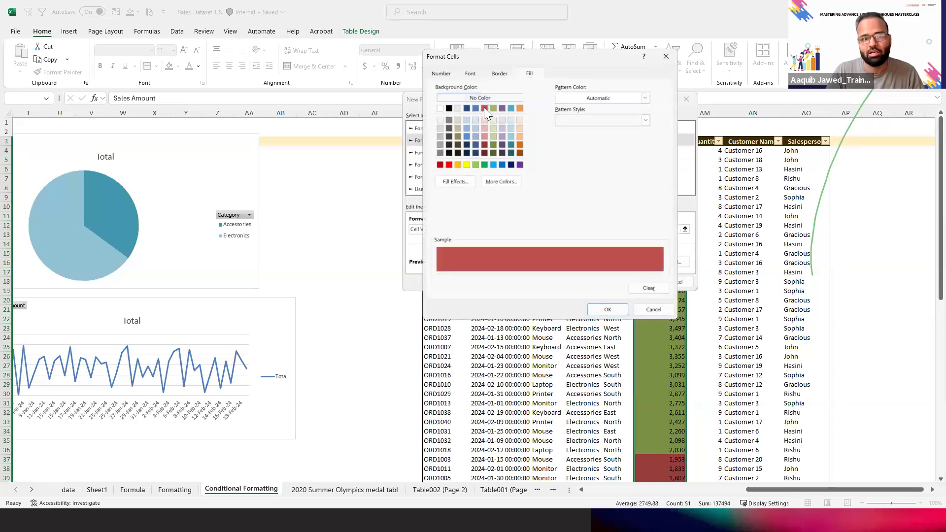
{"action": "left_click", "coordinate": [502, 73]}
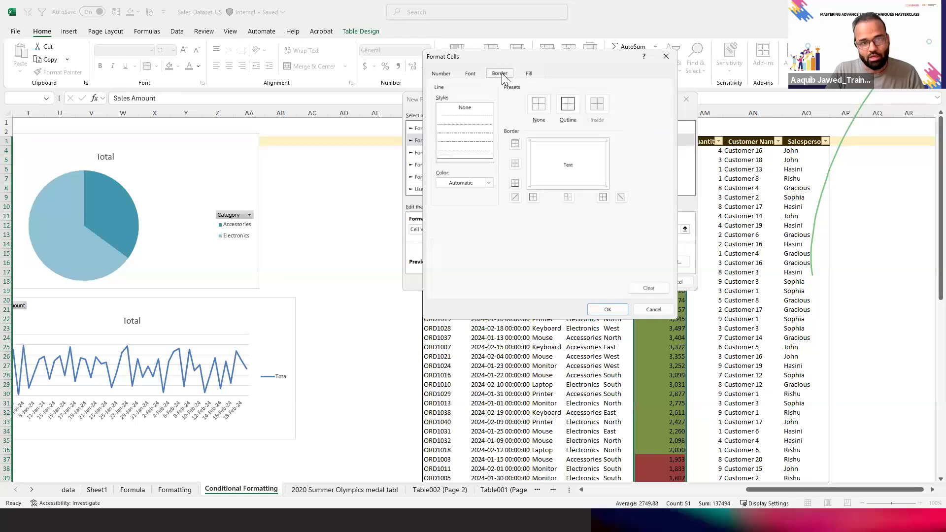
{"action": "left_click", "coordinate": [471, 74]}
{"action": "left_click", "coordinate": [444, 72]}
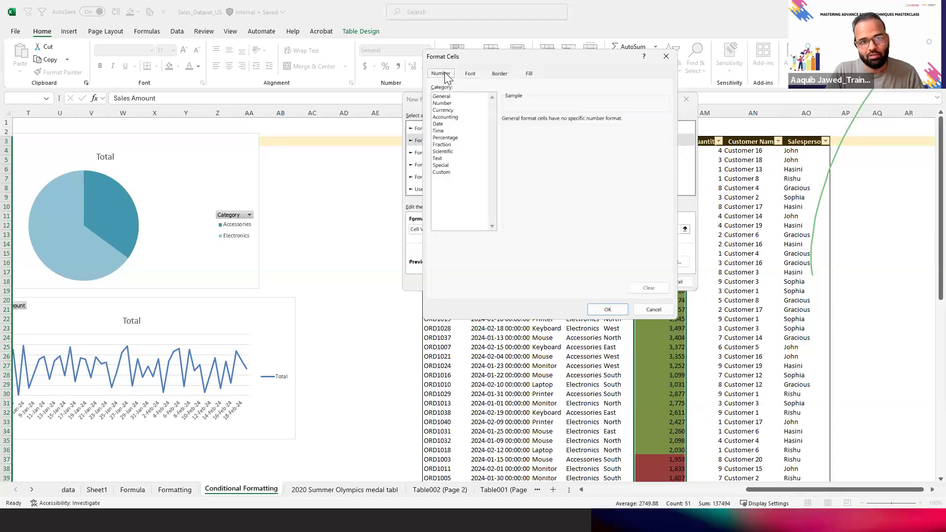
{"action": "left_click", "coordinate": [505, 76]}
{"action": "left_click", "coordinate": [530, 74]}
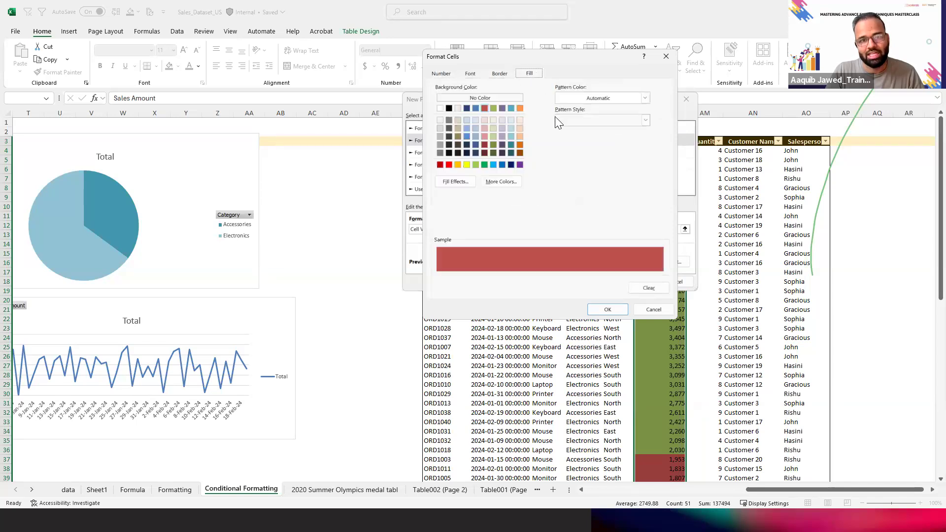
{"action": "left_click", "coordinate": [610, 311]}
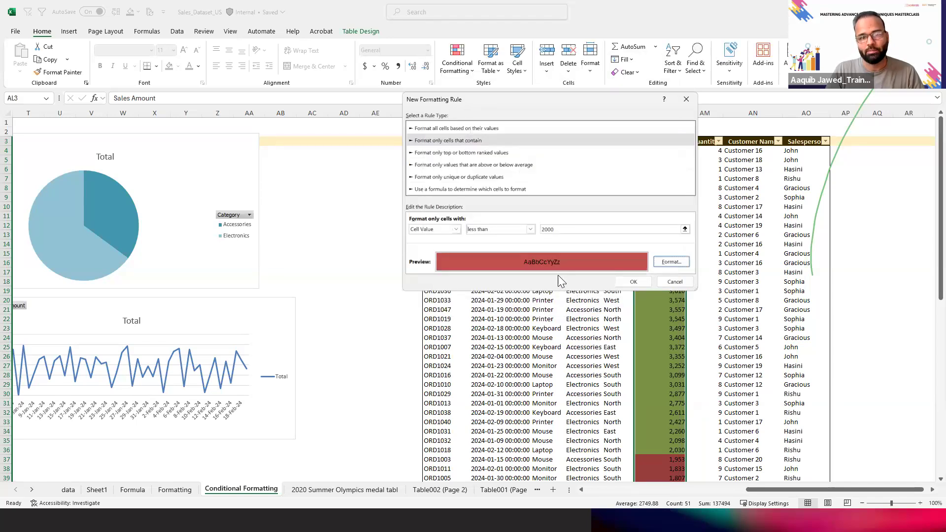
{"action": "left_click", "coordinate": [634, 281]}
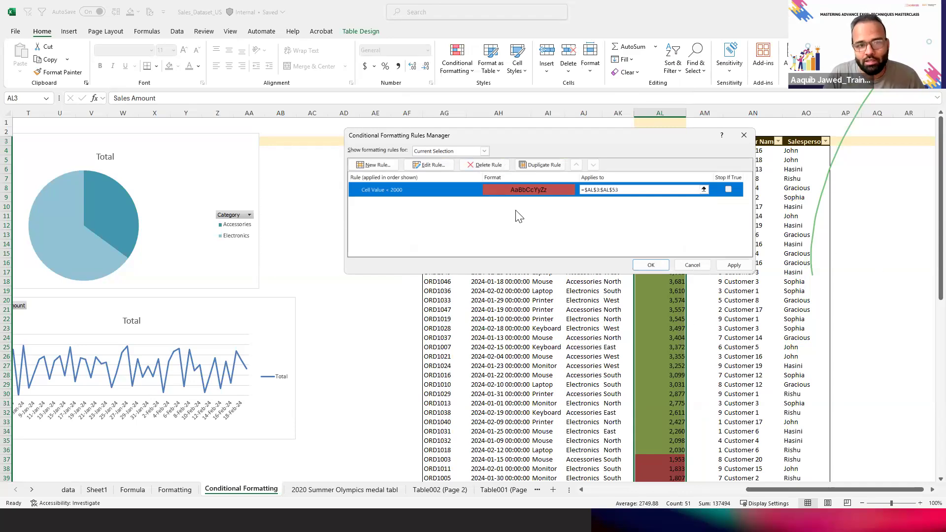
Create a second rule that formats only cells with a value greater than 2000
{"action": "left_click", "coordinate": [379, 164]}
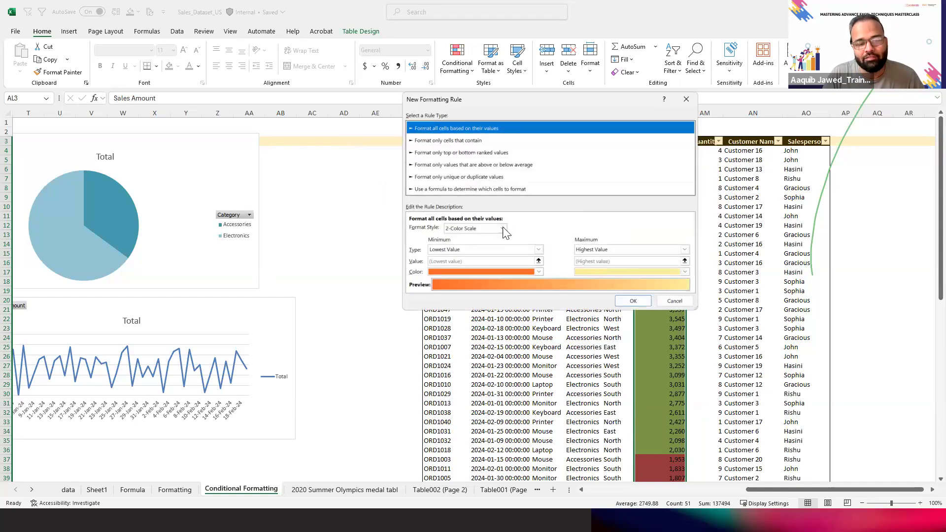
{"action": "left_click", "coordinate": [501, 228]}
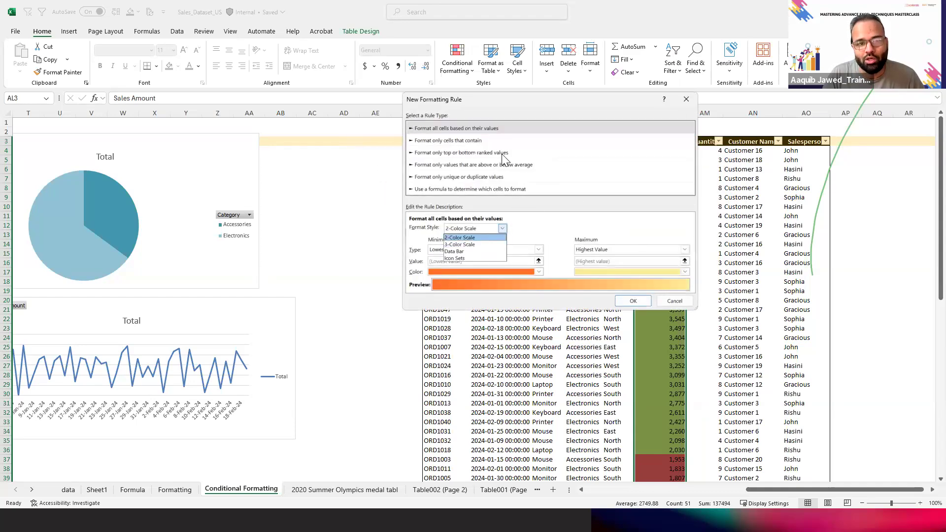
{"action": "left_click", "coordinate": [481, 143]}
{"action": "left_click", "coordinate": [474, 142]}
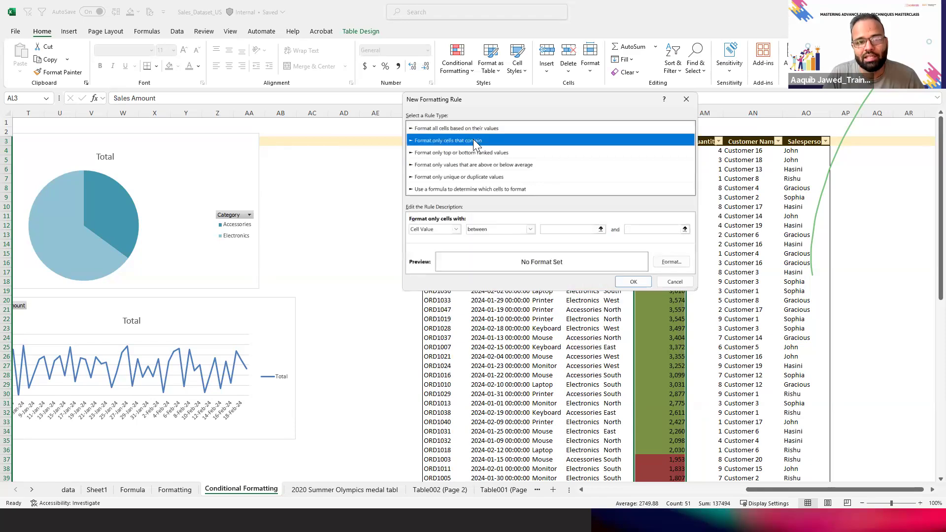
{"action": "left_click", "coordinate": [530, 229]}
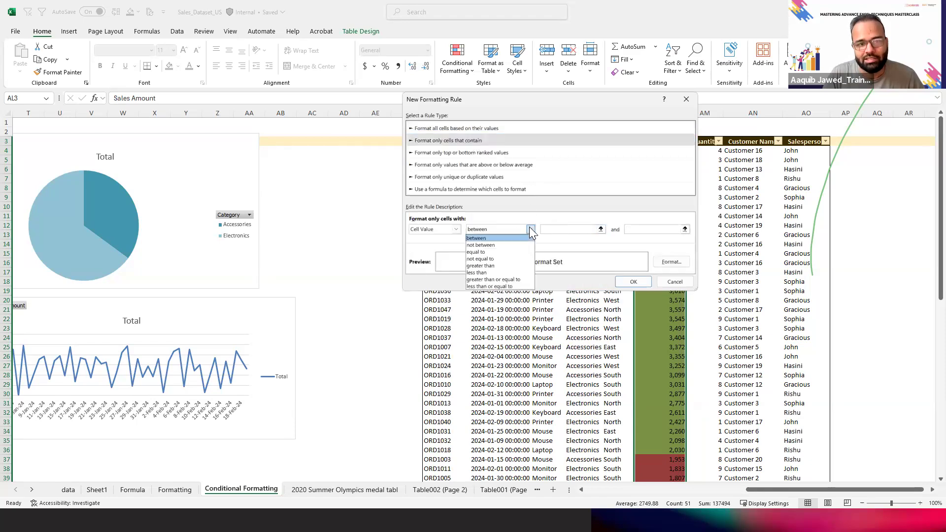
{"action": "left_click", "coordinate": [498, 266]}
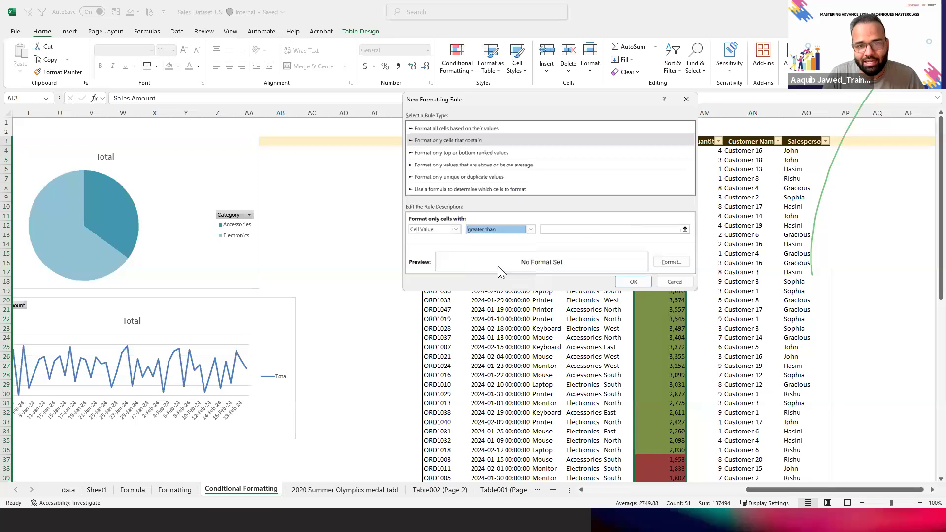
{"action": "left_click", "coordinate": [602, 230]}
{"action": "type", "text": "2000"}
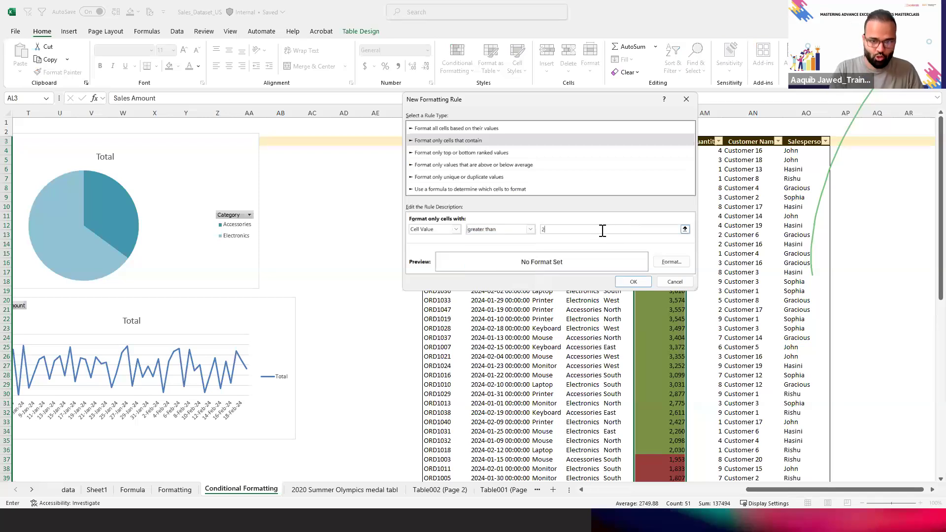
Give the greater-than-2000 rule a green background fill and apply both rules to the Sales Amount column
{"action": "left_click", "coordinate": [671, 262]}
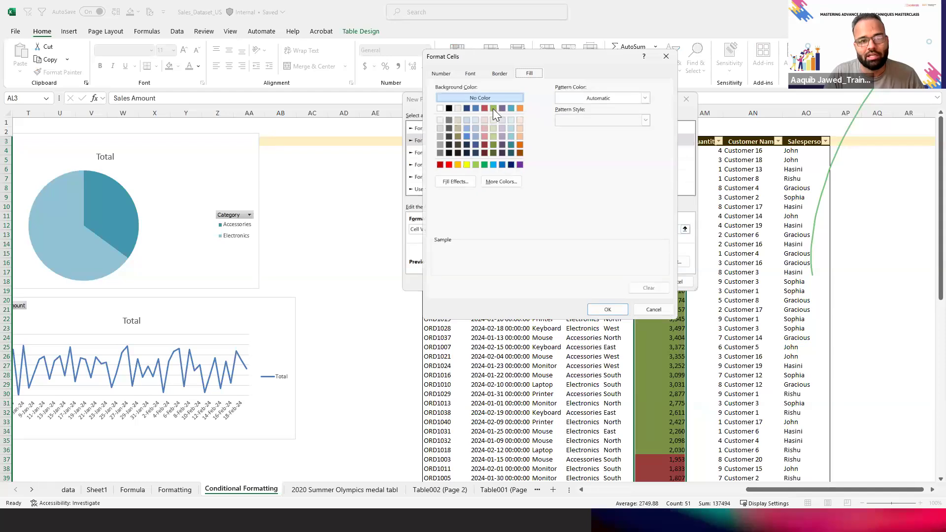
{"action": "left_click", "coordinate": [493, 108]}
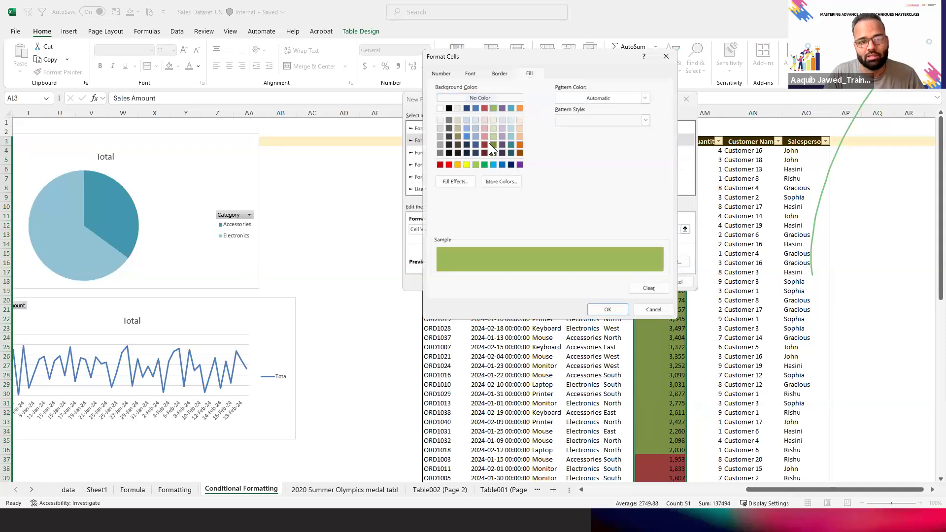
{"action": "left_click", "coordinate": [607, 309]}
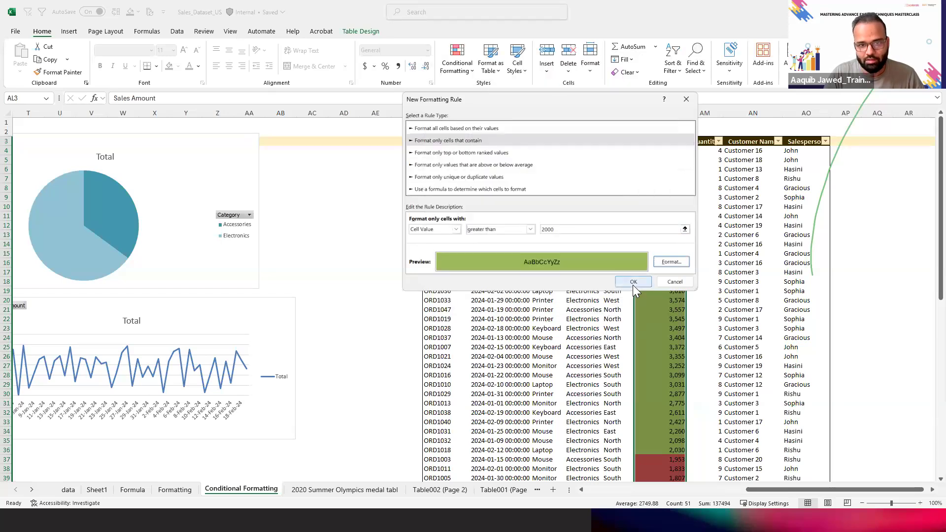
{"action": "left_click", "coordinate": [633, 282]}
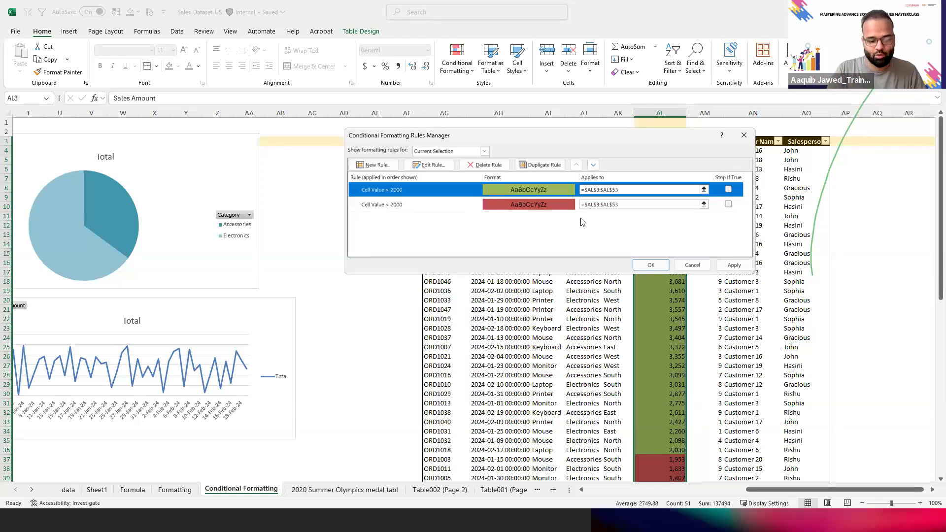
{"action": "left_click", "coordinate": [733, 265]}
{"action": "left_click", "coordinate": [651, 265]}
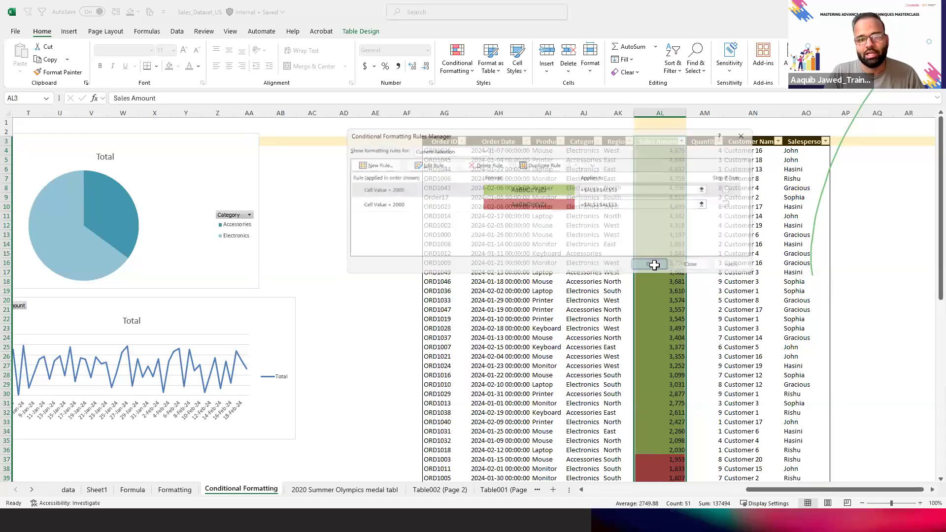
Test the rules by changing the Sales Amount in cell AL6 to 600
{"action": "left_click", "coordinate": [657, 288]}
{"action": "key", "text": "Down"}
{"action": "key", "text": "ctrl+Down"}
{"action": "key", "text": "Up"}
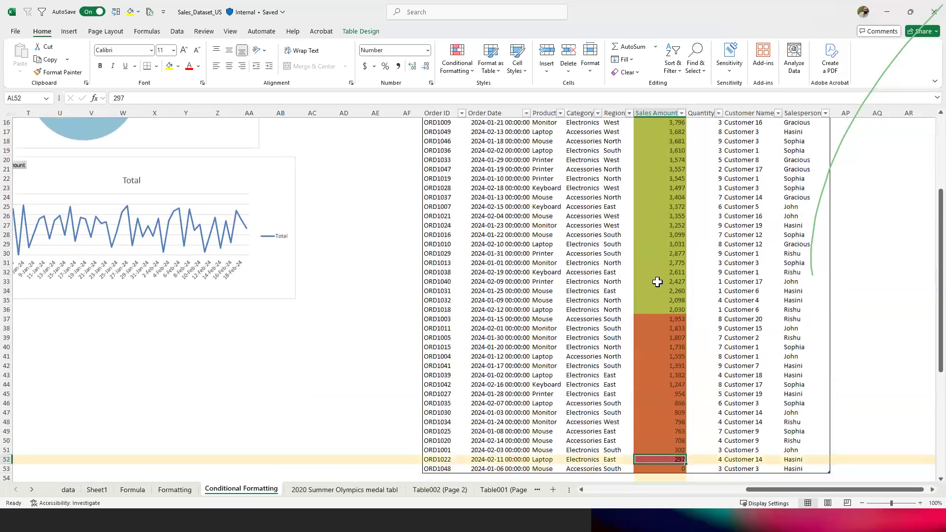
{"action": "key", "text": "ctrl+Up"}
{"action": "key", "text": "Down"}
{"action": "key", "text": "Down"}
{"action": "key", "text": "Down"}
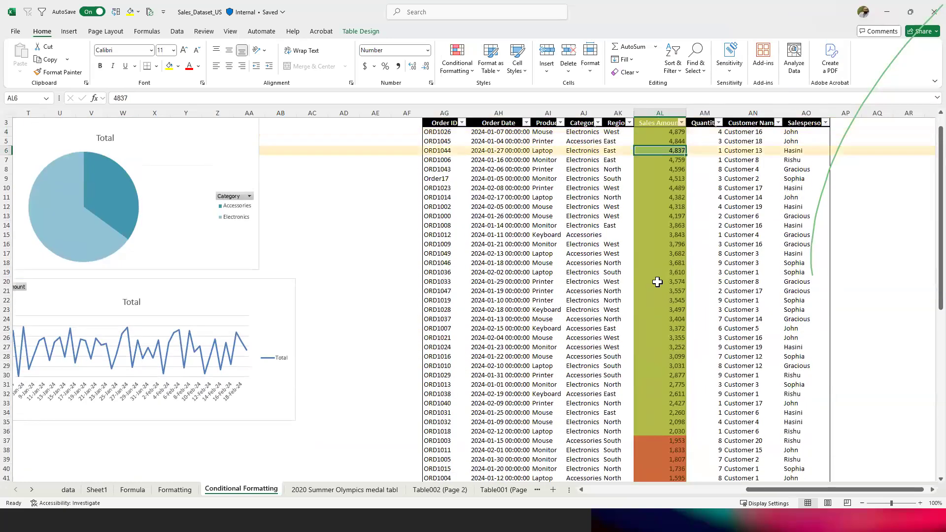
{"action": "type", "text": "600"}
{"action": "key", "text": "Return"}
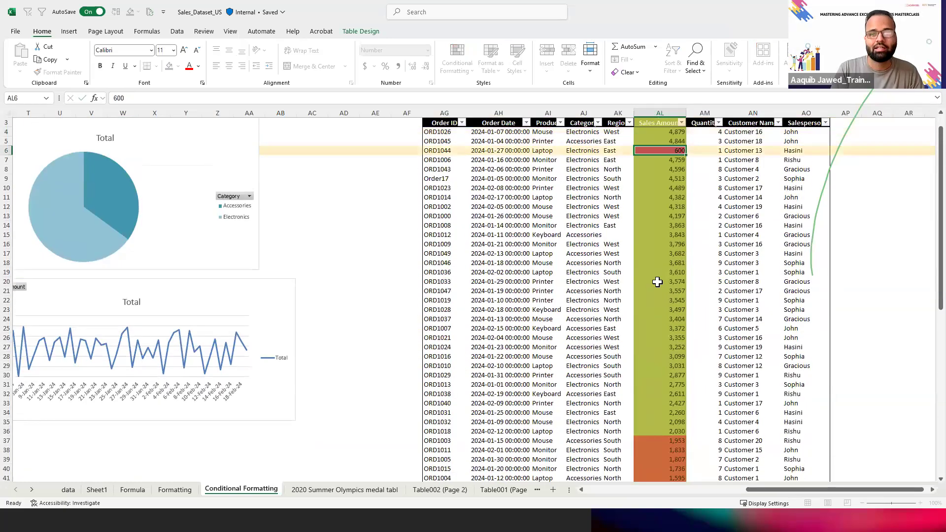
{"action": "key", "text": "Up"}
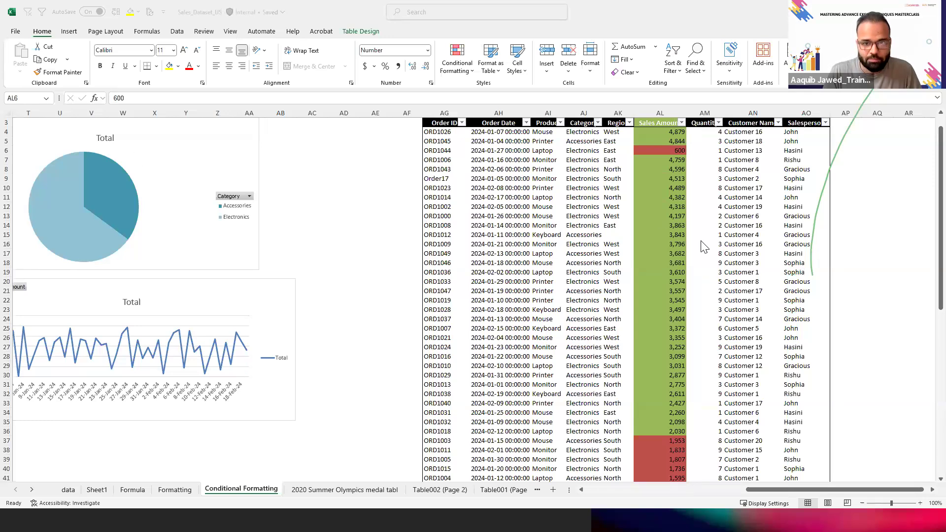
{"action": "left_click", "coordinate": [687, 177]}
{"action": "key", "text": "Right"}
{"action": "key", "text": "Right"}
{"action": "key", "text": "Right"}
{"action": "key", "text": "Right"}
{"action": "key", "text": "Right"}
{"action": "key", "text": "Right"}
{"action": "key", "text": "Right"}
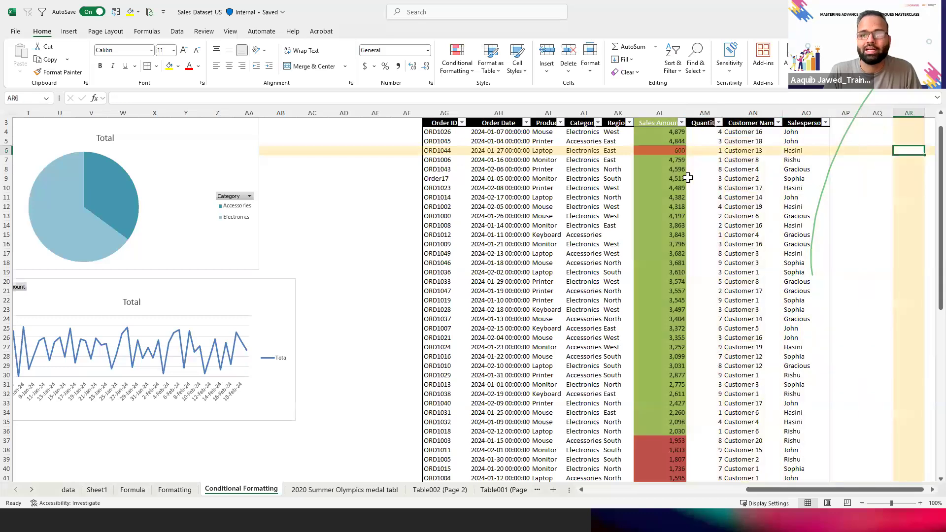
Select the Quantity column of the sales table from its header in AM3 to the last value
{"action": "key", "text": "Up"}
{"action": "key", "text": "Up"}
{"action": "key", "text": "Up"}
{"action": "key", "text": "Up"}
{"action": "key", "text": "Up"}
{"action": "key", "text": "Left"}
{"action": "key", "text": "Left"}
{"action": "key", "text": "Left"}
{"action": "key", "text": "Left"}
{"action": "key", "text": "Left"}
{"action": "key", "text": "Left"}
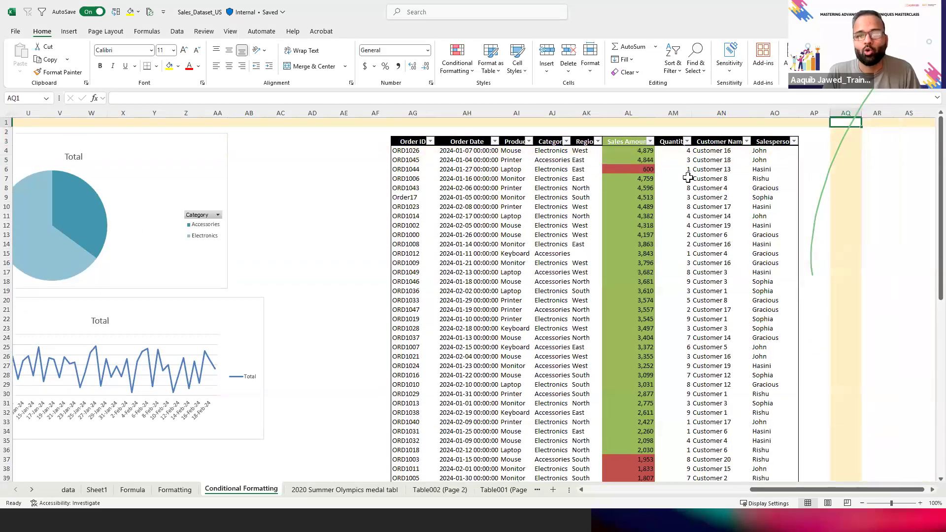
{"action": "key", "text": "Down"}
{"action": "key", "text": "Down"}
{"action": "scroll", "coordinate": [688, 178], "scroll_direction": "down", "scroll_amount": 2}
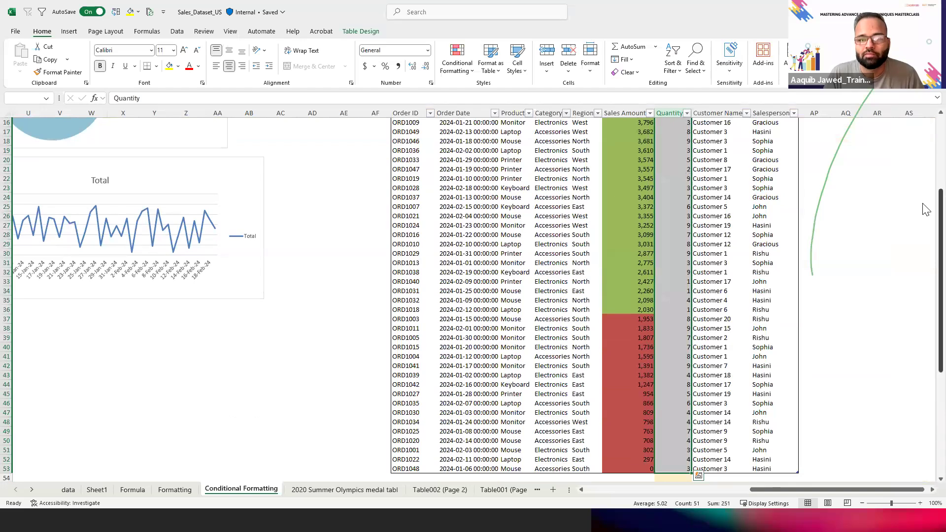
{"action": "scroll", "coordinate": [923, 143], "scroll_direction": "up", "scroll_amount": 5}
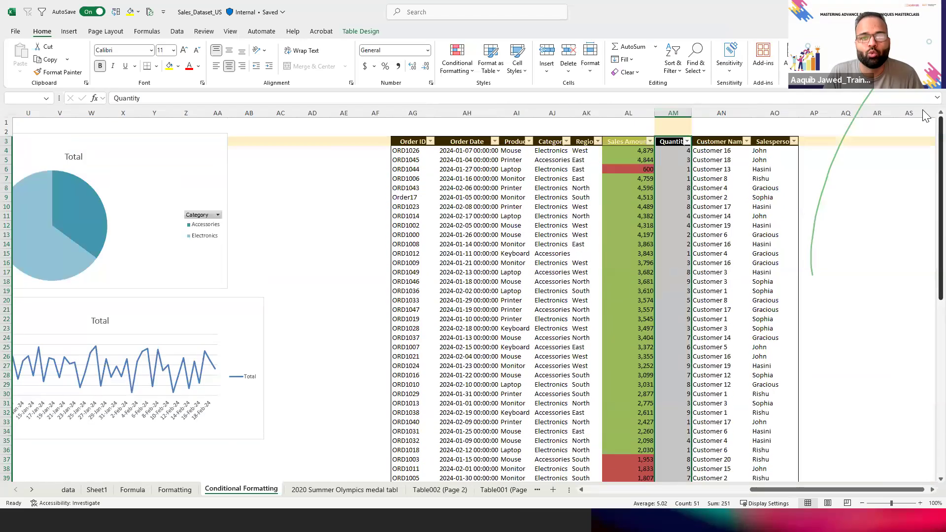
Apply blue gradient-fill data bars to the selected Quantity column
{"action": "left_click", "coordinate": [473, 72]}
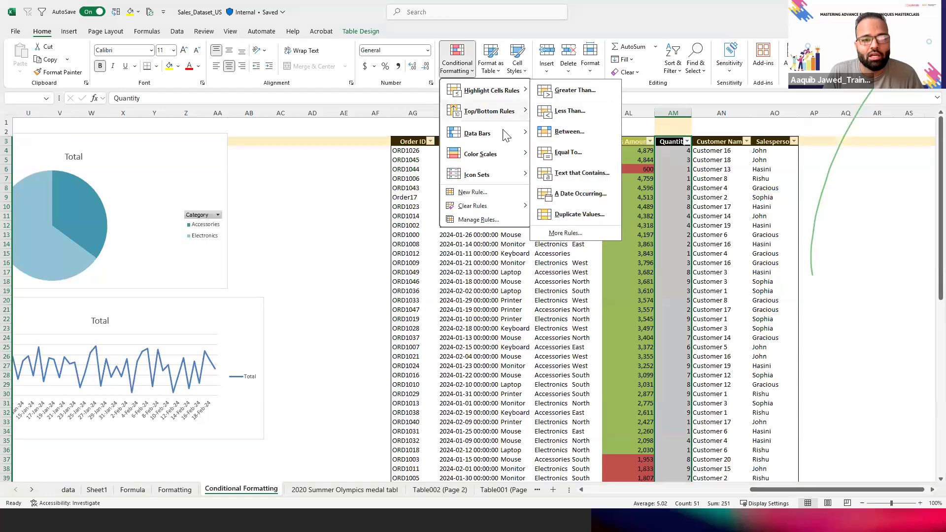
{"action": "mouse_move", "coordinate": [503, 133]}
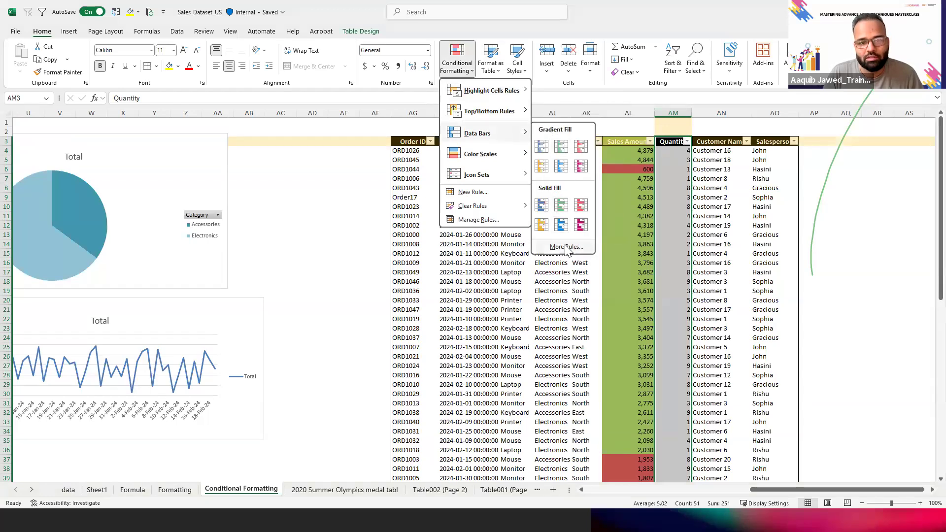
{"action": "left_click", "coordinate": [541, 148]}
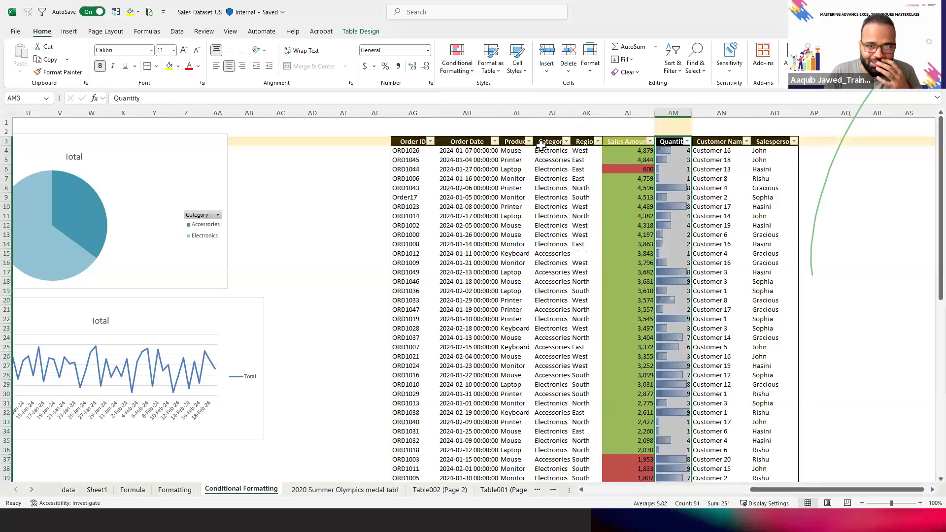
Examine the data bar lengths against the values down the Quantity column
{"action": "left_click", "coordinate": [669, 239]}
{"action": "key", "text": "Up"}
{"action": "key", "text": "Up"}
{"action": "key", "text": "Up"}
{"action": "key", "text": "Up"}
{"action": "key", "text": "Up"}
{"action": "key", "text": "Up"}
{"action": "key", "text": "Up"}
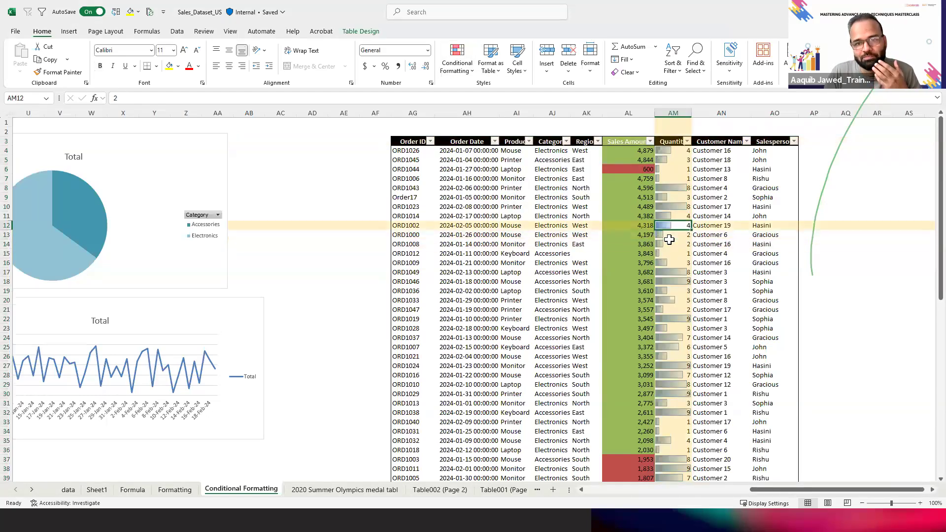
{"action": "key", "text": "Up"}
{"action": "key", "text": "Up"}
{"action": "key", "text": "Up"}
{"action": "key", "text": "Up"}
{"action": "key", "text": "Down"}
{"action": "key", "text": "Down"}
{"action": "key", "text": "Down"}
{"action": "key", "text": "Down"}
{"action": "key", "text": "Down"}
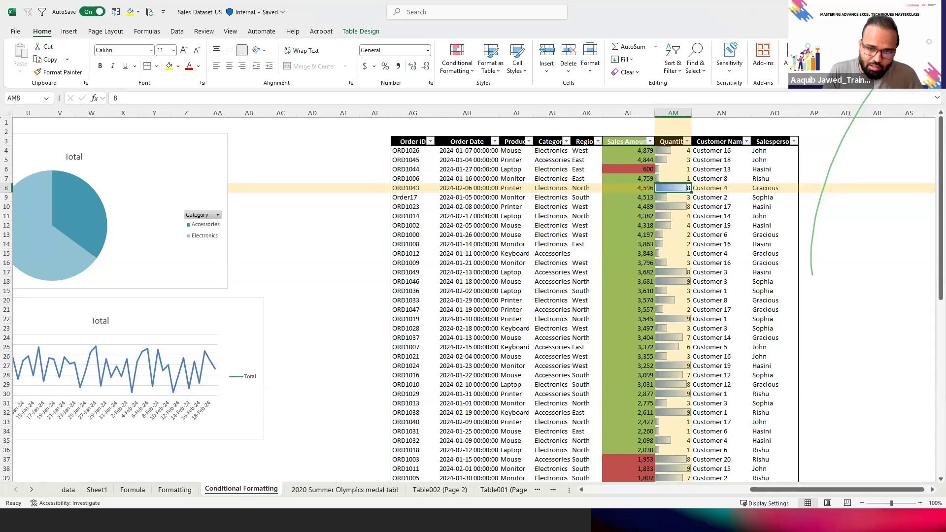
{"action": "left_click", "coordinate": [693, 292]}
{"action": "key", "text": "Up"}
{"action": "key", "text": "Left"}
{"action": "key", "text": "Down"}
{"action": "key", "text": "Down"}
{"action": "key", "text": "Down"}
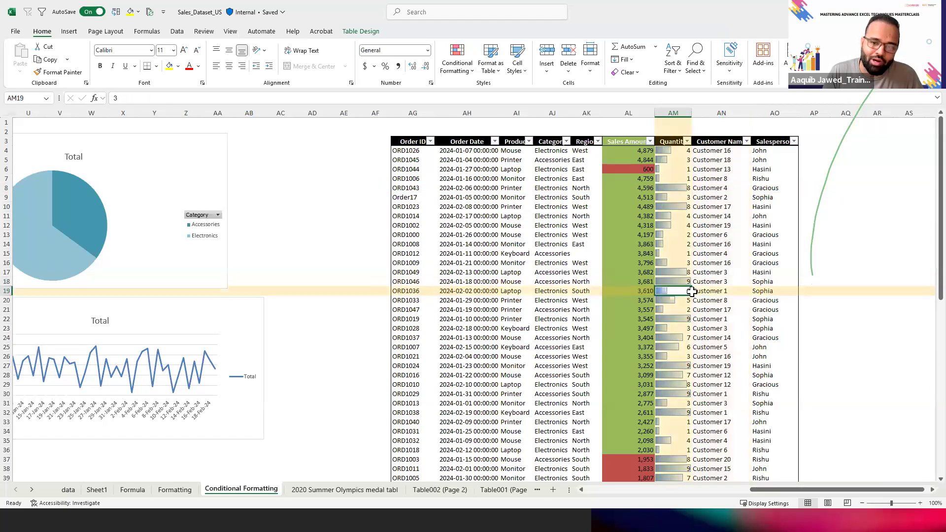
{"action": "key", "text": "Down"}
{"action": "key", "text": "Down"}
{"action": "key", "text": "Down"}
{"action": "key", "text": "Down"}
{"action": "key", "text": "Down"}
{"action": "key", "text": "Down"}
{"action": "key", "text": "Down"}
{"action": "key", "text": "Down"}
{"action": "key", "text": "Down"}
{"action": "key", "text": "Down"}
{"action": "key", "text": "Down"}
{"action": "key", "text": "Down"}
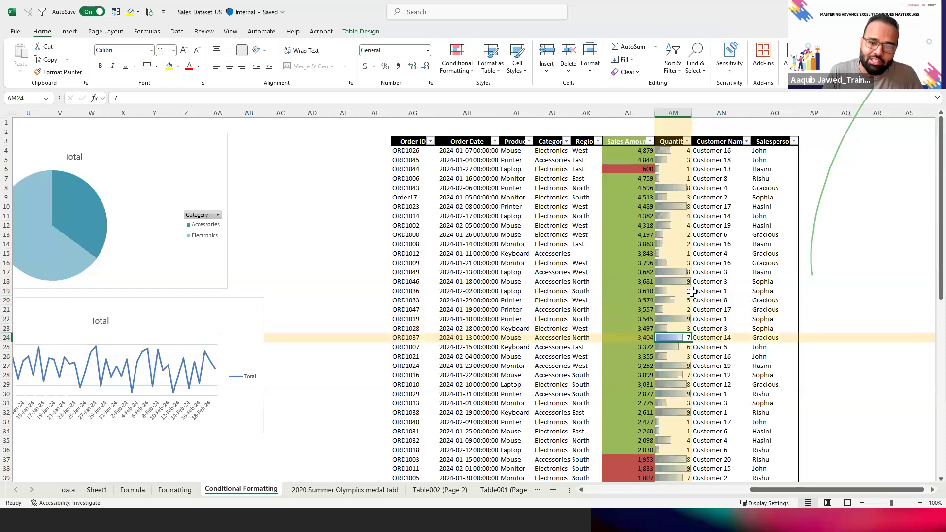
{"action": "key", "text": "Down"}
{"action": "key", "text": "Down"}
{"action": "key", "text": "Down"}
{"action": "key", "text": "Down"}
{"action": "key", "text": "Down"}
{"action": "key", "text": "Down"}
{"action": "key", "text": "Down"}
{"action": "key", "text": "Down"}
{"action": "key", "text": "Down"}
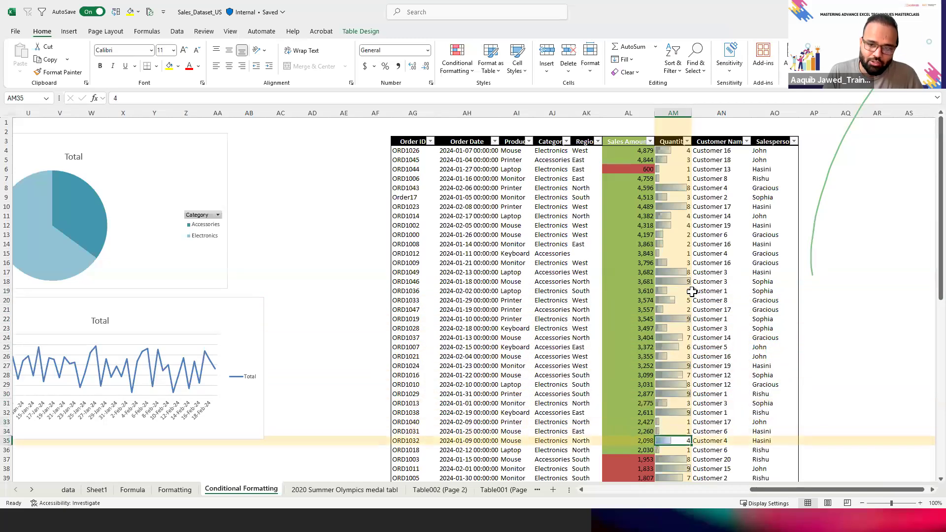
{"action": "key", "text": "Up"}
{"action": "key", "text": "Up"}
{"action": "key", "text": "Up"}
{"action": "key", "text": "Up"}
{"action": "key", "text": "Up"}
{"action": "key", "text": "Up"}
{"action": "key", "text": "Up"}
{"action": "key", "text": "Up"}
{"action": "key", "text": "Up"}
{"action": "key", "text": "Up"}
{"action": "key", "text": "Up"}
{"action": "key", "text": "Up"}
{"action": "key", "text": "Up"}
{"action": "key", "text": "Up"}
{"action": "key", "text": "Up"}
{"action": "key", "text": "Up"}
{"action": "key", "text": "Up"}
{"action": "key", "text": "Up"}
{"action": "key", "text": "Up"}
{"action": "key", "text": "Up"}
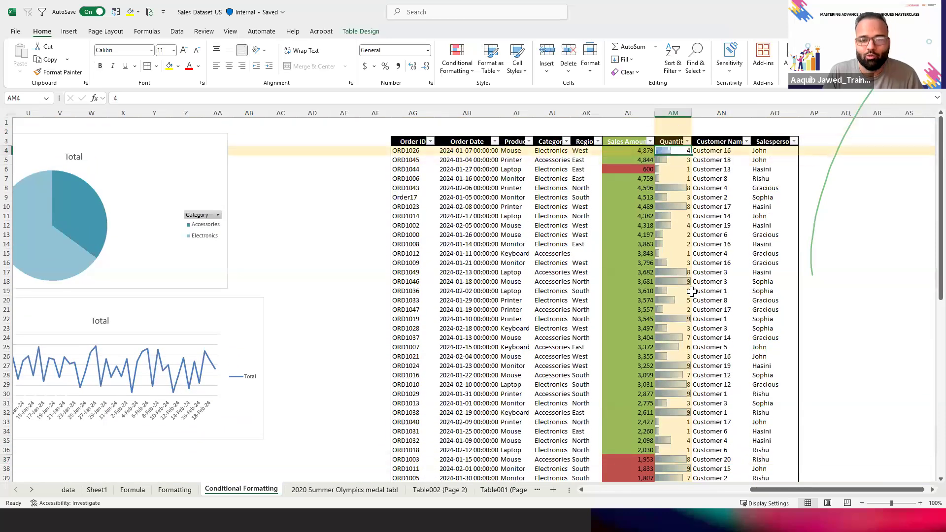
Select the Quantity values from AM4 down and edit their Data Bar rule to use a Number minimum of 0
{"action": "key", "text": "ctrl+shift+Down"}
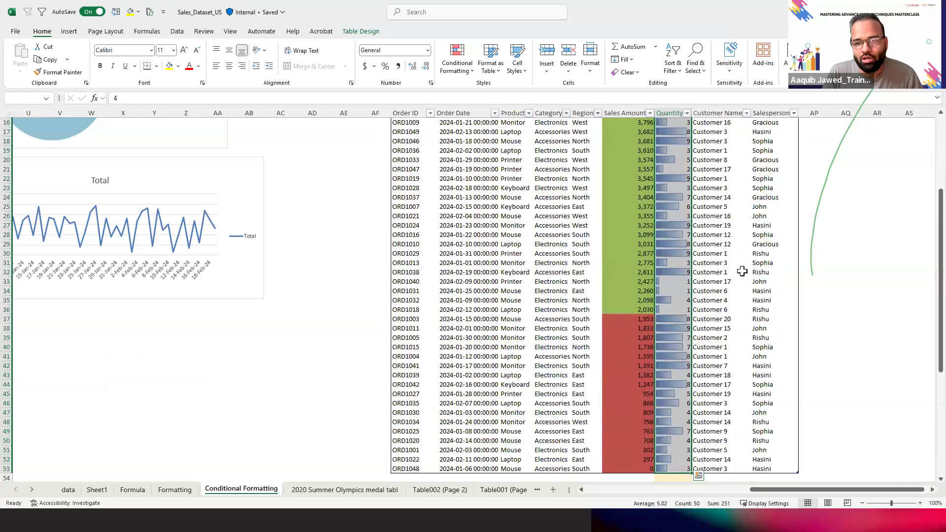
{"action": "scroll", "coordinate": [932, 261], "scroll_direction": "up", "scroll_amount": 5}
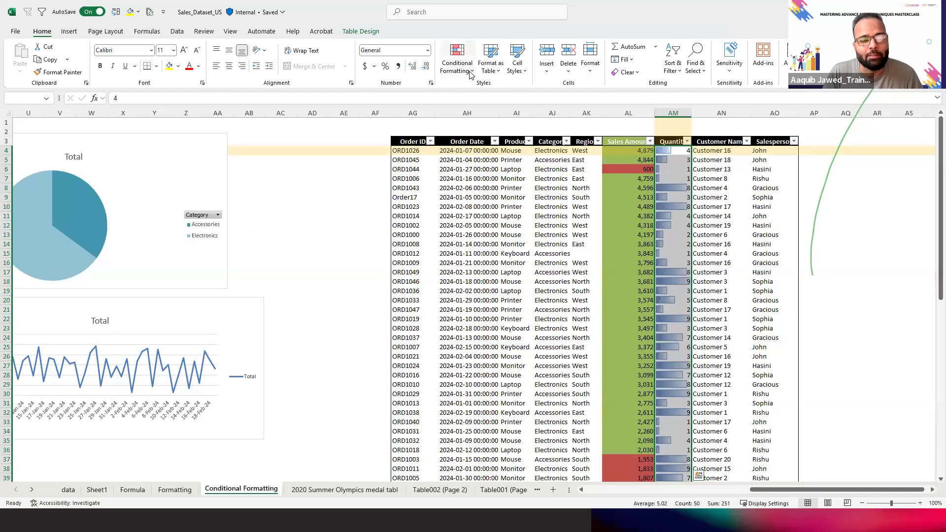
{"action": "left_click", "coordinate": [457, 62]}
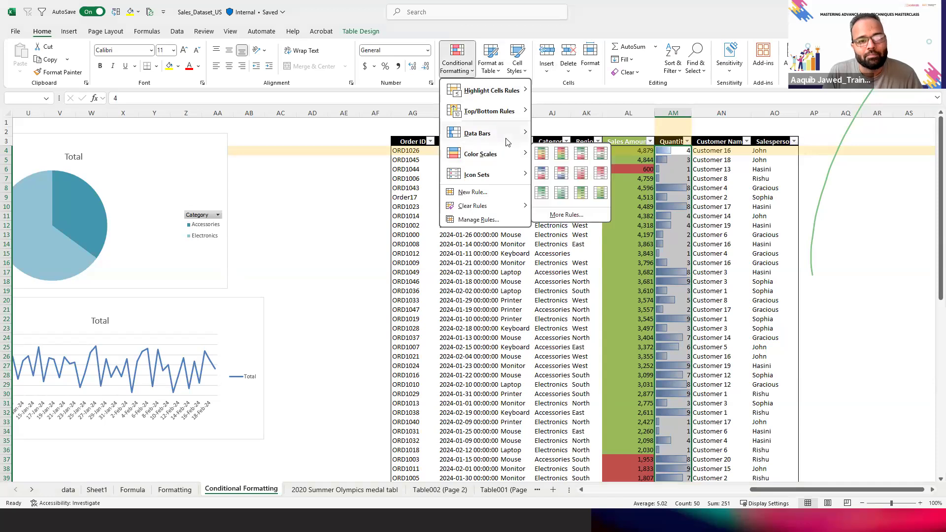
{"action": "mouse_move", "coordinate": [508, 135]}
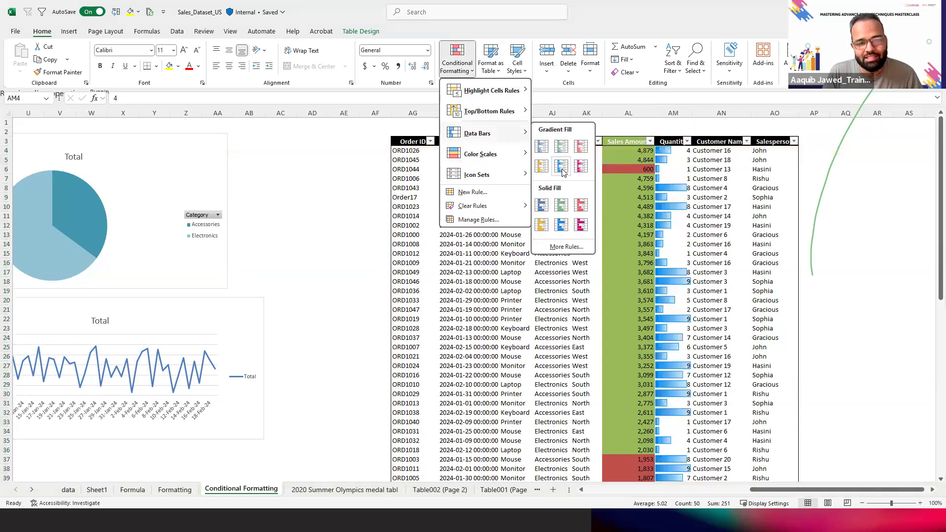
{"action": "left_click", "coordinate": [473, 220]}
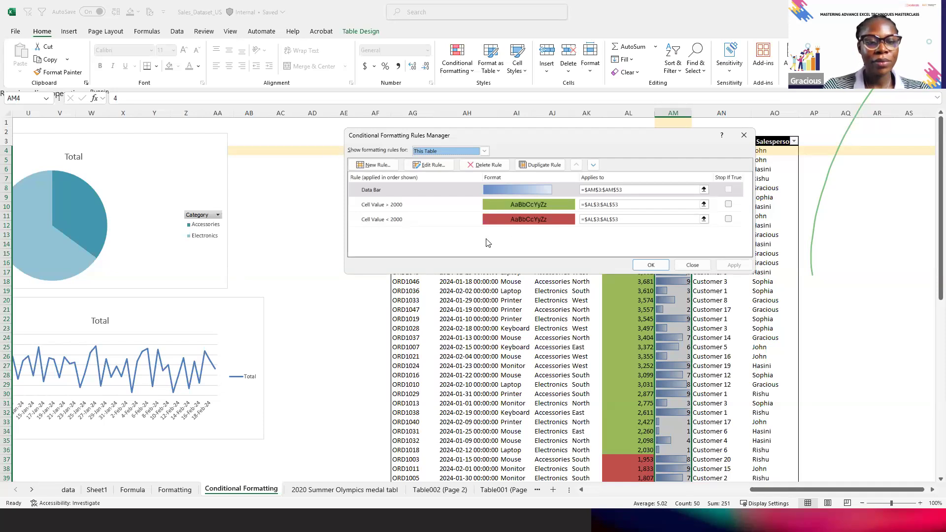
{"action": "left_click", "coordinate": [409, 193]}
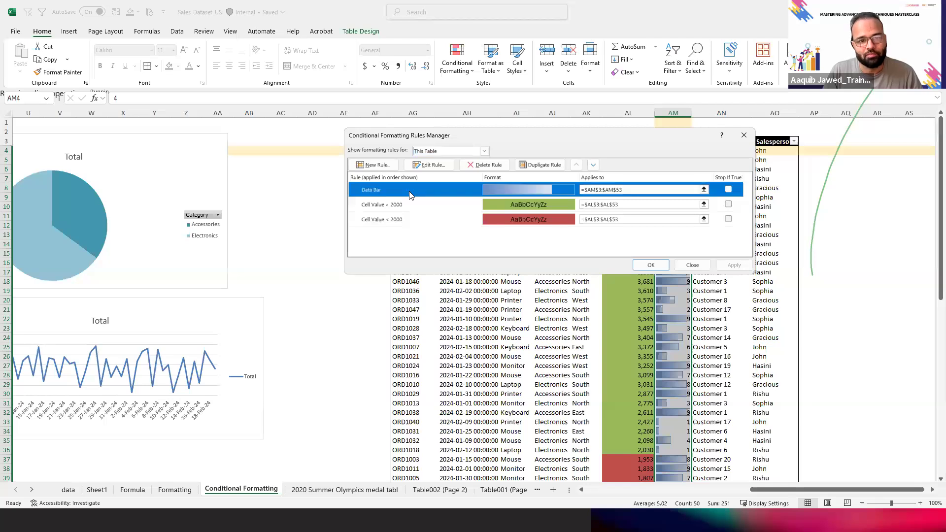
{"action": "left_click", "coordinate": [437, 165]}
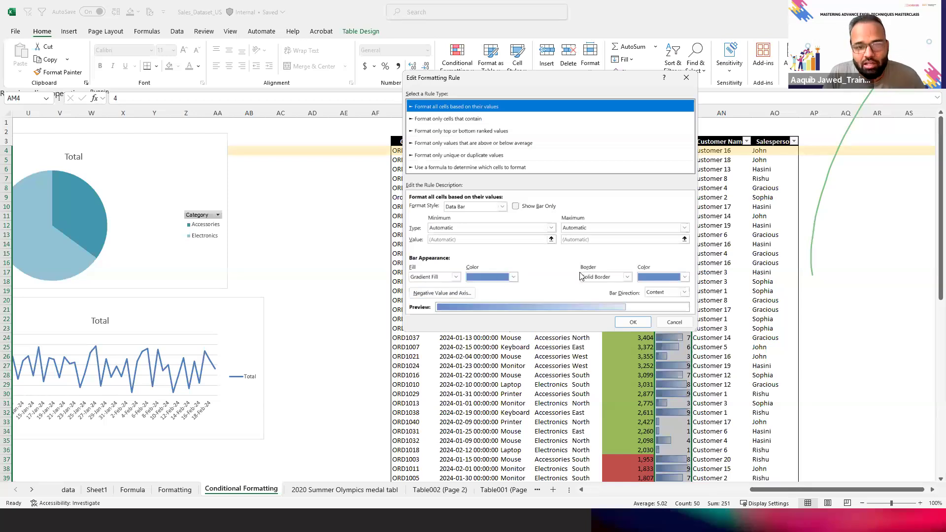
{"action": "left_click", "coordinate": [549, 228]}
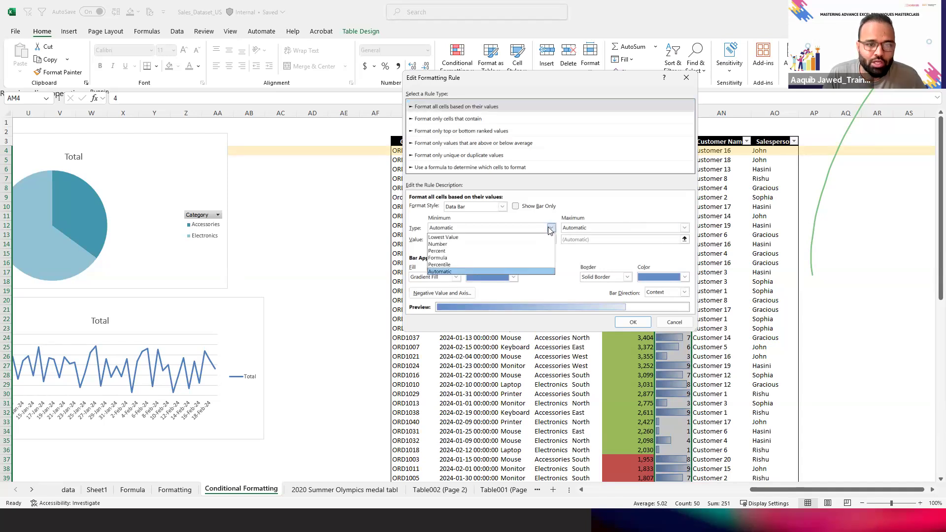
{"action": "left_click", "coordinate": [482, 245]}
{"action": "left_click", "coordinate": [470, 239]}
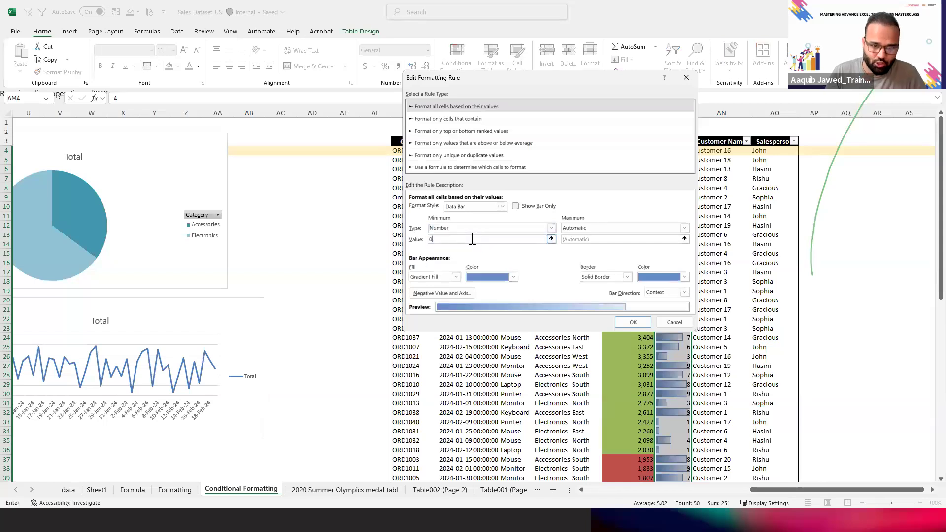
Set the data bar rule's maximum to Number with a value of 20 and apply the edited rule
{"action": "left_click", "coordinate": [684, 227]}
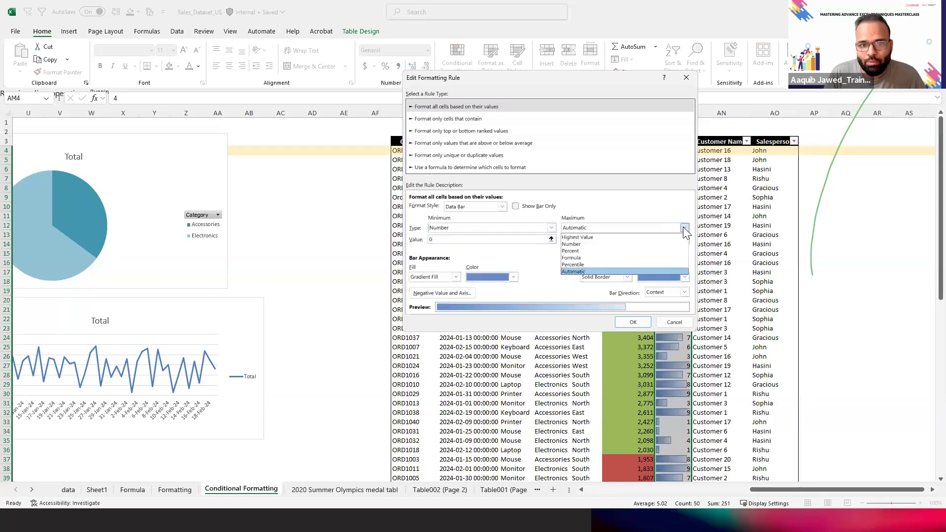
{"action": "left_click", "coordinate": [614, 245]}
{"action": "left_click", "coordinate": [606, 239]}
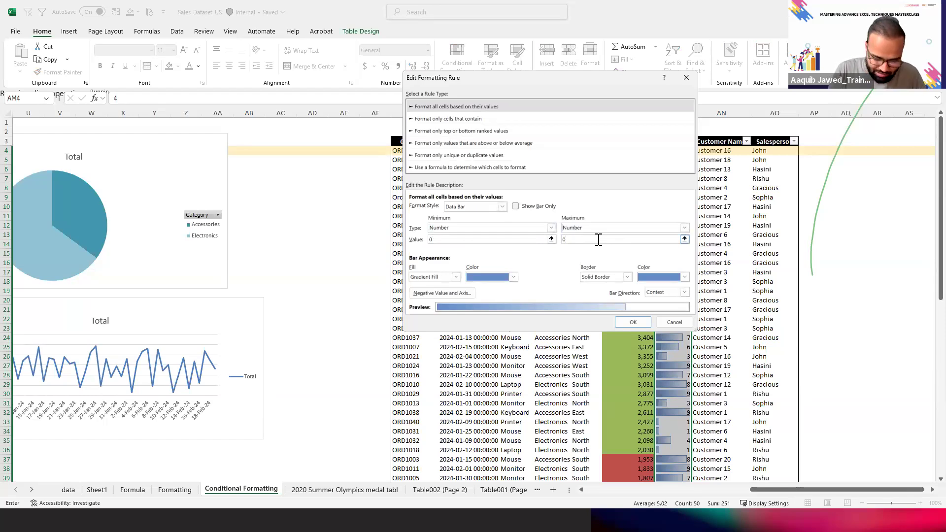
{"action": "type", "text": "20"}
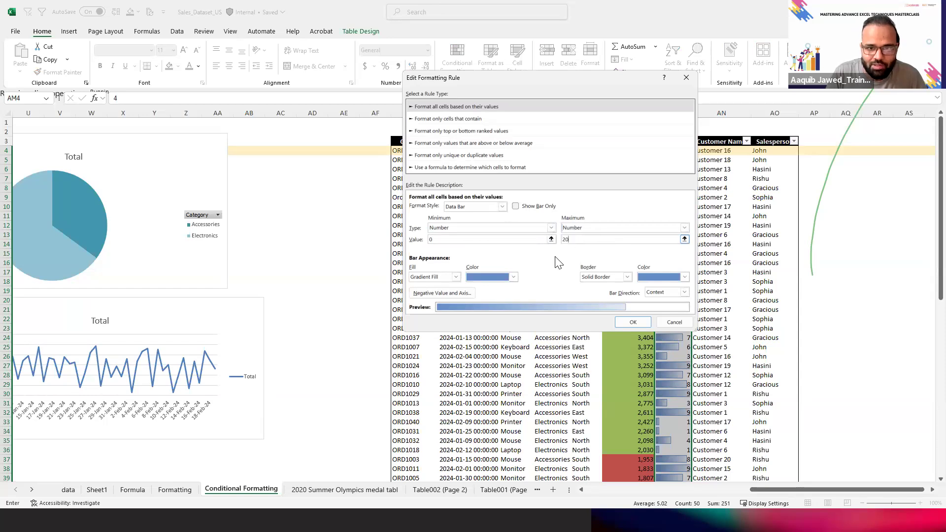
{"action": "left_click", "coordinate": [632, 322]}
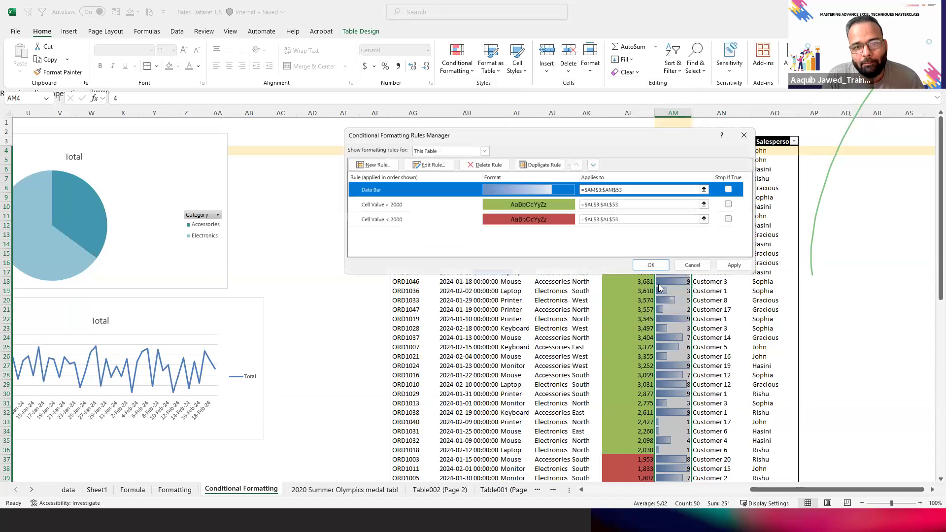
{"action": "left_click", "coordinate": [651, 265]}
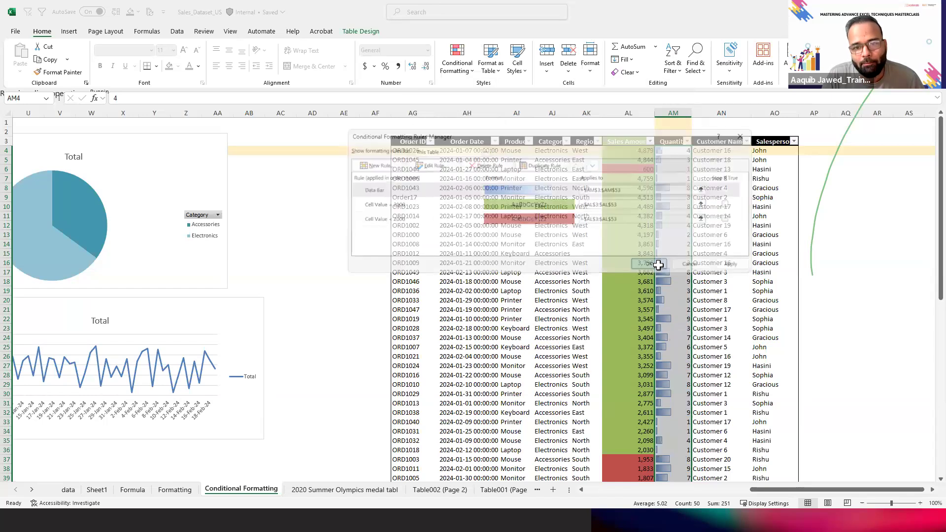
Examine the rescaled data bars down the Quantity column against their values
{"action": "left_click", "coordinate": [684, 281]}
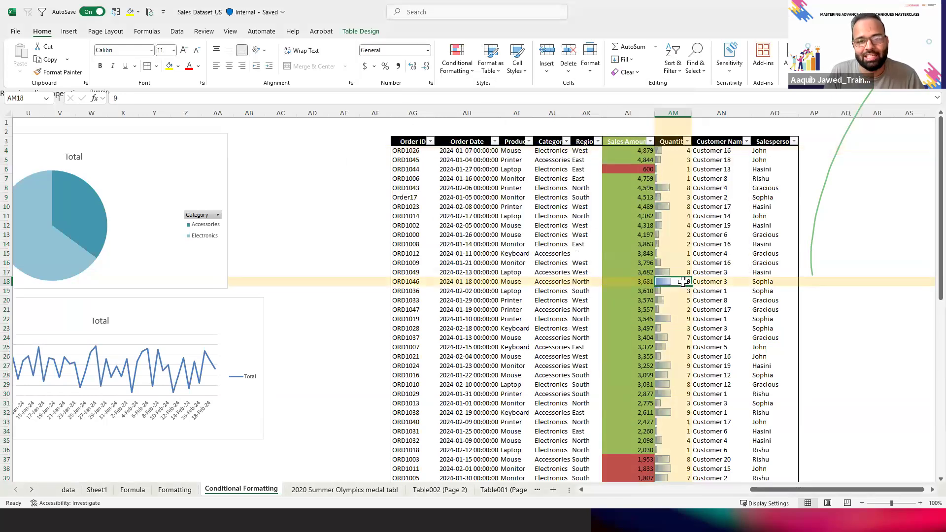
{"action": "key", "text": "Left"}
{"action": "key", "text": "Left"}
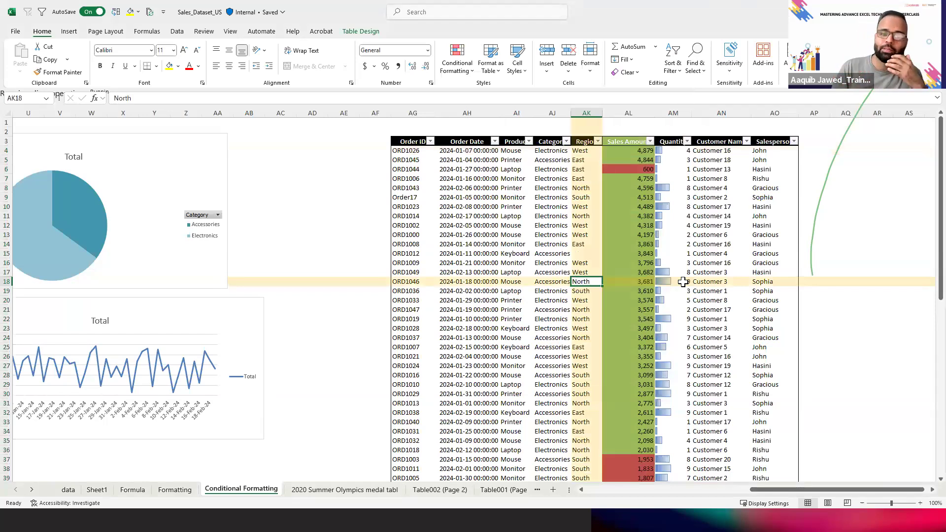
{"action": "key", "text": "Right"}
{"action": "key", "text": "Right"}
{"action": "key", "text": "Right"}
{"action": "key", "text": "Left"}
{"action": "key", "text": "Down"}
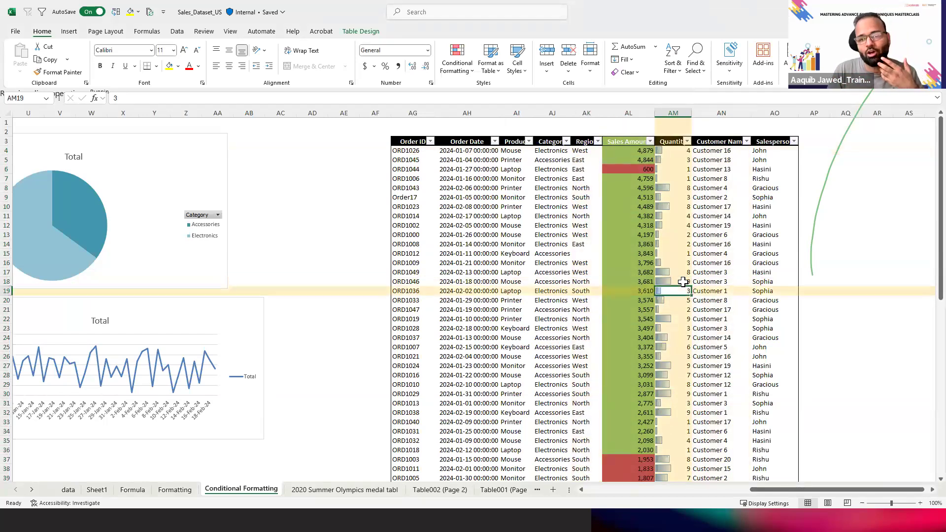
{"action": "key", "text": "ctrl+Down"}
{"action": "key", "text": "ctrl+Up"}
{"action": "key", "text": "ctrl+Up"}
{"action": "key", "text": "Down"}
{"action": "key", "text": "Down"}
{"action": "key", "text": "Down"}
{"action": "key", "text": "Down"}
{"action": "key", "text": "Down"}
{"action": "key", "text": "Down"}
{"action": "key", "text": "Down"}
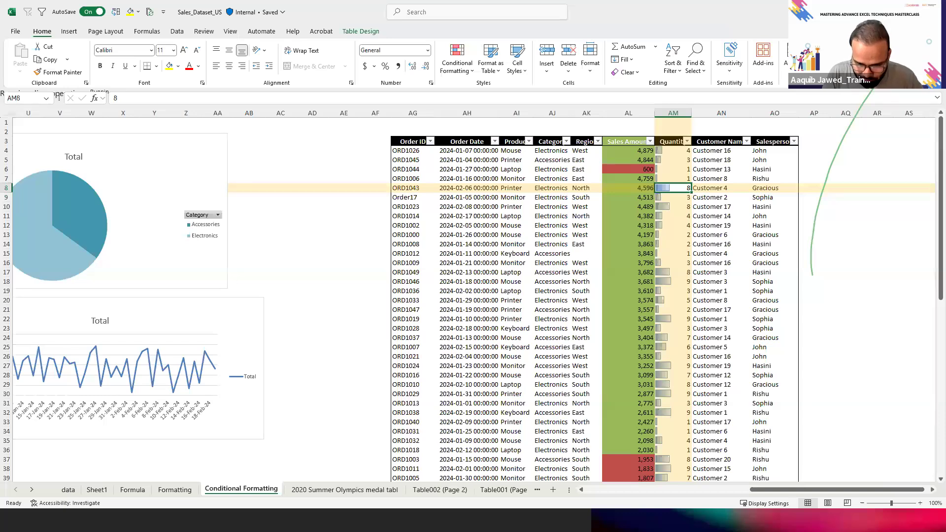
{"action": "key", "text": "alt+Tab"}
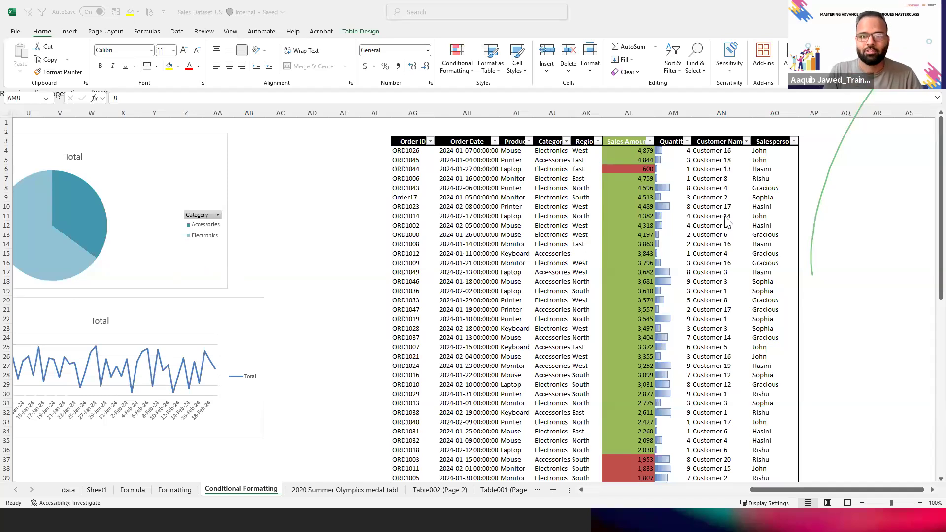
{"action": "key", "text": "Right"}
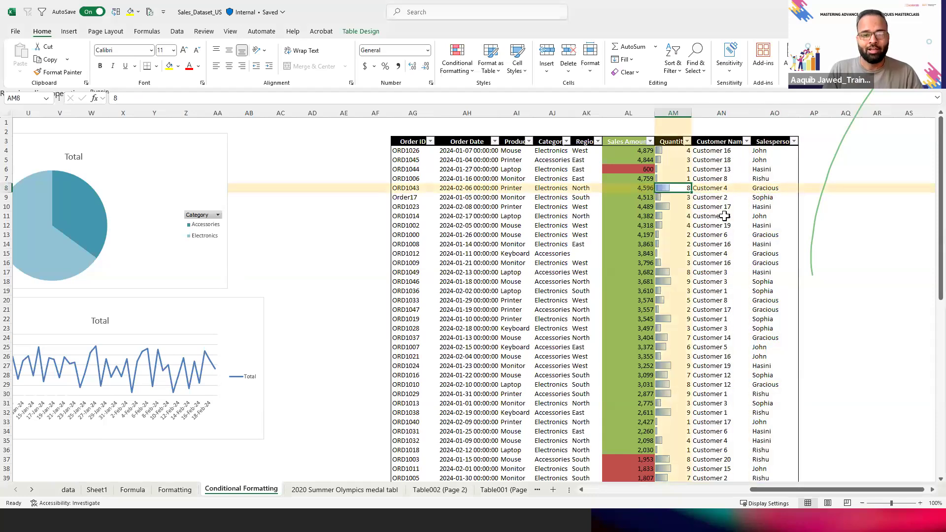
{"action": "key", "text": "Left"}
{"action": "key", "text": "Left"}
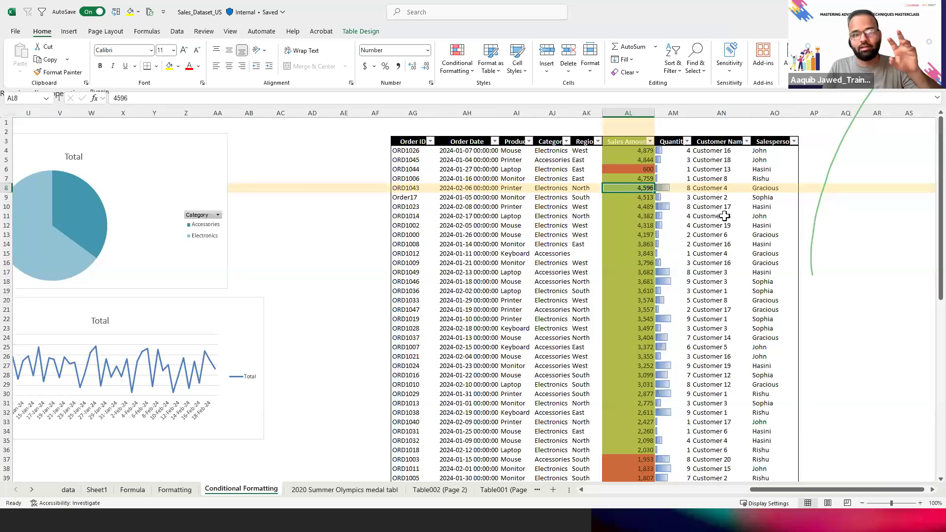
Go to the first sales table on the sheet and examine its Target Reached check marks and formula against the Sales Amount column
{"action": "key", "text": "Left"}
{"action": "key", "text": "Left"}
{"action": "key", "text": "Left"}
{"action": "key", "text": "Left"}
{"action": "key", "text": "Left"}
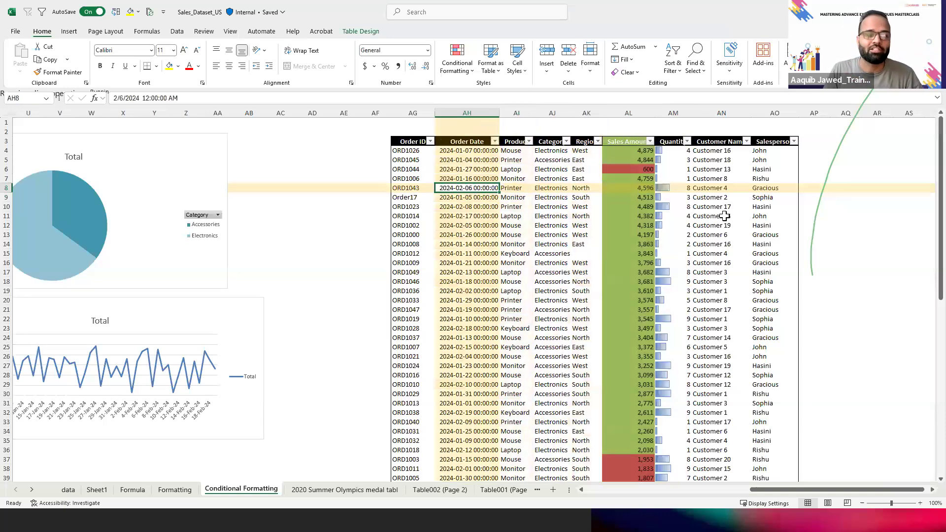
{"action": "key", "text": "ctrl+Up"}
{"action": "key", "text": "ctrl+Up"}
{"action": "key", "text": "ctrl+Left"}
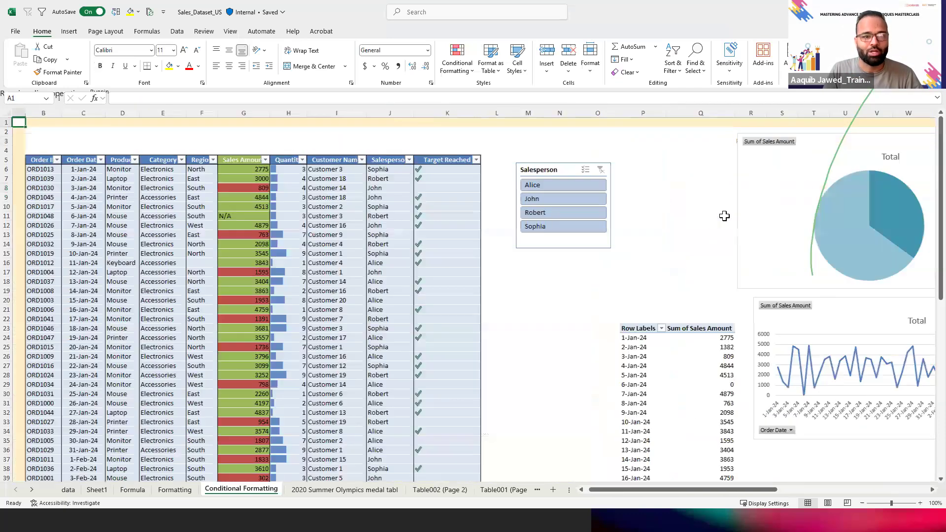
{"action": "key", "text": "Right"}
{"action": "key", "text": "Right"}
{"action": "key", "text": "Right"}
{"action": "key", "text": "Right"}
{"action": "key", "text": "Right"}
{"action": "key", "text": "Right"}
{"action": "key", "text": "Right"}
{"action": "key", "text": "Right"}
{"action": "key", "text": "Right"}
{"action": "key", "text": "Right"}
{"action": "key", "text": "Down"}
{"action": "key", "text": "Down"}
{"action": "key", "text": "Down"}
{"action": "key", "text": "Down"}
{"action": "key", "text": "Down"}
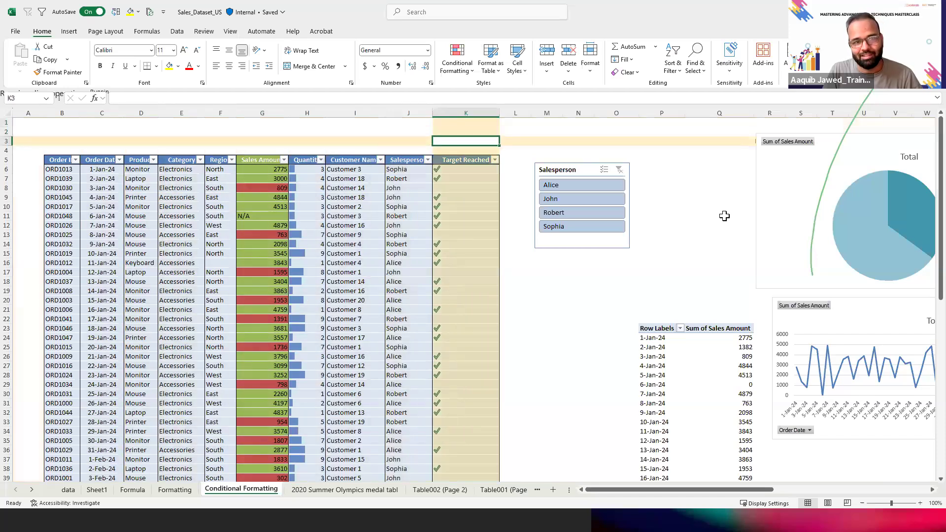
{"action": "key", "text": "Down"}
{"action": "key", "text": "Up"}
{"action": "key", "text": "Up"}
{"action": "key", "text": "Down"}
{"action": "key", "text": "Left"}
{"action": "key", "text": "Left"}
{"action": "key", "text": "Left"}
{"action": "key", "text": "Left"}
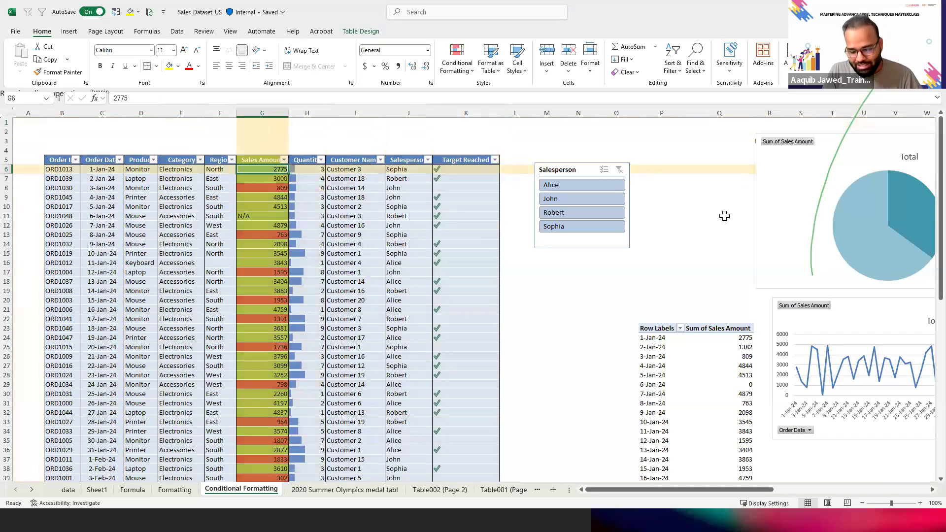
{"action": "key", "text": "Down"}
{"action": "key", "text": "Down"}
{"action": "key", "text": "Down"}
{"action": "key", "text": "Right"}
{"action": "key", "text": "Right"}
{"action": "key", "text": "Right"}
{"action": "key", "text": "Right"}
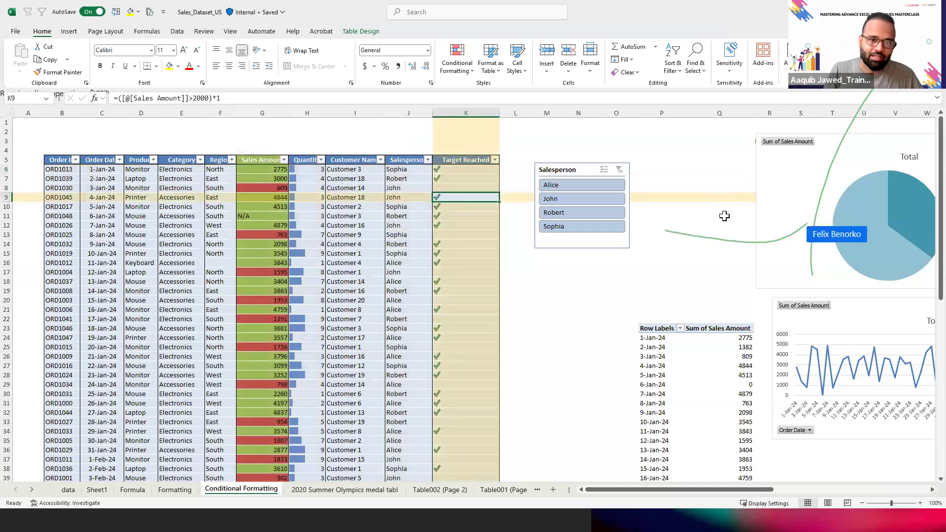
Go to AP3, the empty cell beside the Salesperson header of the second sales table
{"action": "key", "text": "Up"}
{"action": "key", "text": "Up"}
{"action": "key", "text": "Up"}
{"action": "key", "text": "Up"}
{"action": "key", "text": "Right"}
{"action": "key", "text": "Right"}
{"action": "key", "text": "Right"}
{"action": "key", "text": "Right"}
{"action": "key", "text": "Right"}
{"action": "key", "text": "Right"}
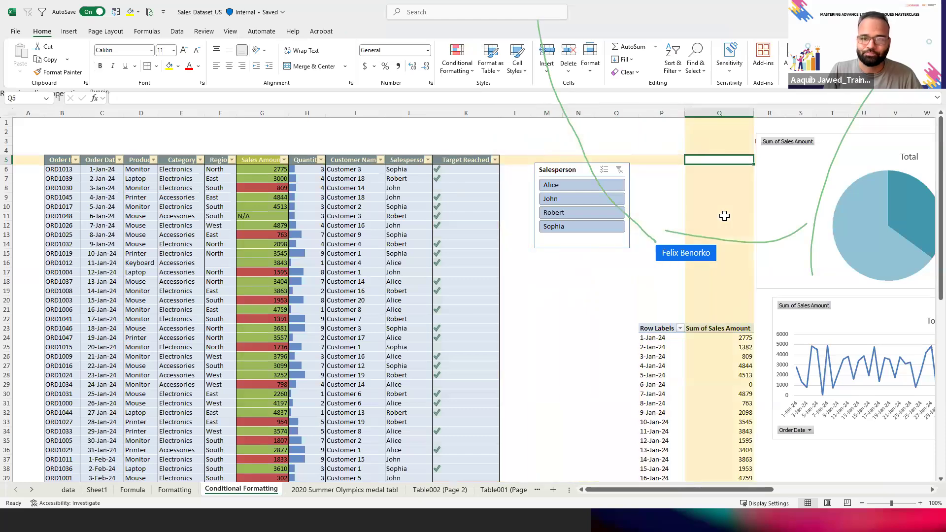
{"action": "key", "text": "Right"}
{"action": "key", "text": "Right"}
{"action": "key", "text": "Right"}
{"action": "key", "text": "Right"}
{"action": "key", "text": "Right"}
{"action": "key", "text": "Right"}
{"action": "key", "text": "Right"}
{"action": "key", "text": "Right"}
{"action": "key", "text": "Right"}
{"action": "key", "text": "Right"}
{"action": "key", "text": "Right"}
{"action": "key", "text": "Right"}
{"action": "key", "text": "Right"}
{"action": "key", "text": "Right"}
{"action": "key", "text": "Right"}
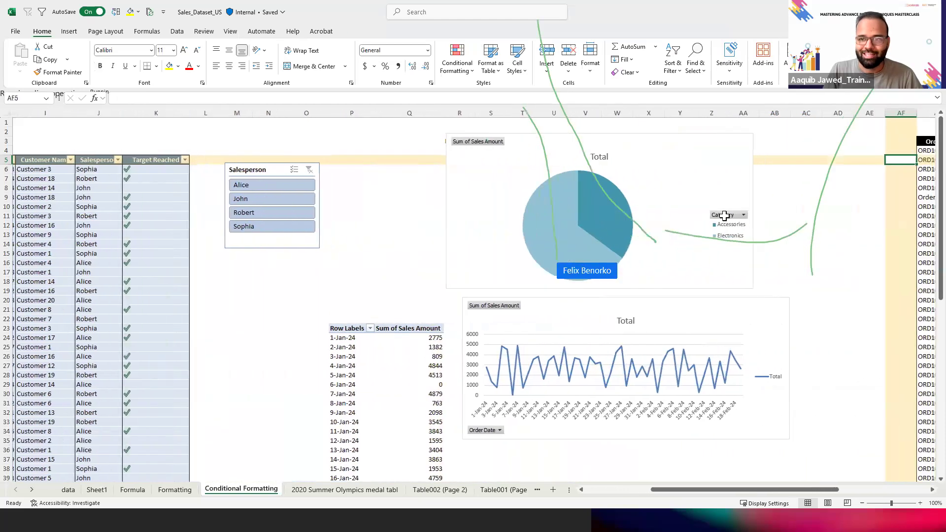
{"action": "key", "text": "Right"}
{"action": "key", "text": "Right"}
{"action": "key", "text": "Right"}
{"action": "key", "text": "Right"}
{"action": "key", "text": "Right"}
{"action": "key", "text": "Right"}
{"action": "key", "text": "Right"}
{"action": "key", "text": "Right"}
{"action": "key", "text": "Right"}
{"action": "key", "text": "Right"}
{"action": "key", "text": "Right"}
{"action": "key", "text": "Left"}
{"action": "key", "text": "Up"}
{"action": "key", "text": "Up"}
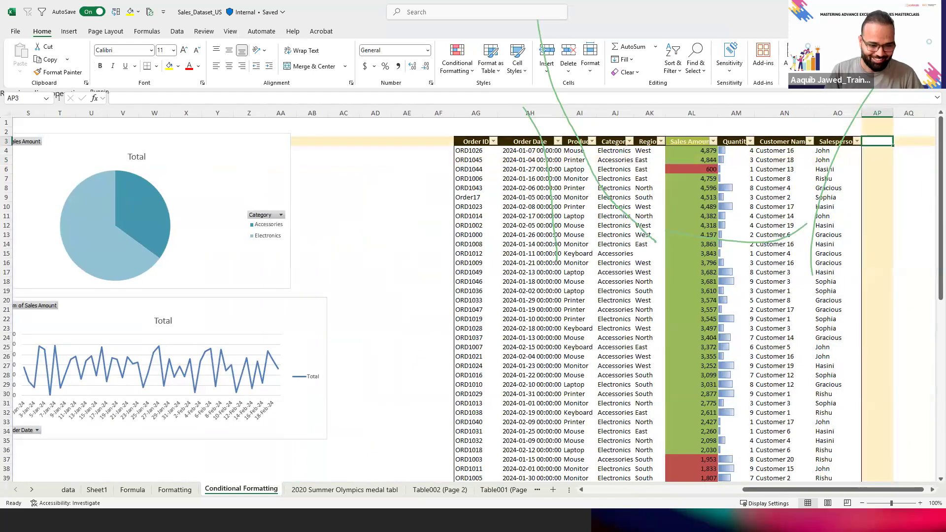
Erase the green annotation strokes drawn over the shared worksheet
{"action": "key", "text": "alt+Tab"}
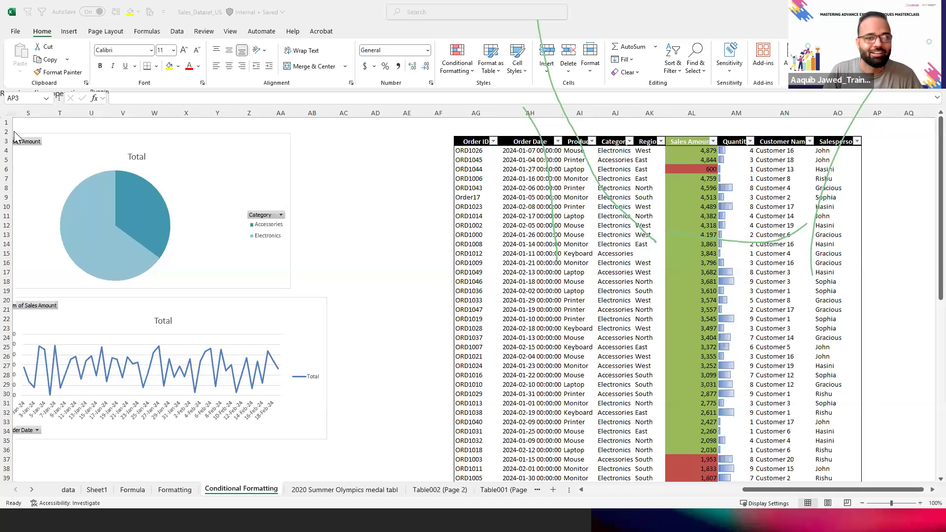
{"action": "left_click", "coordinate": [562, 108]}
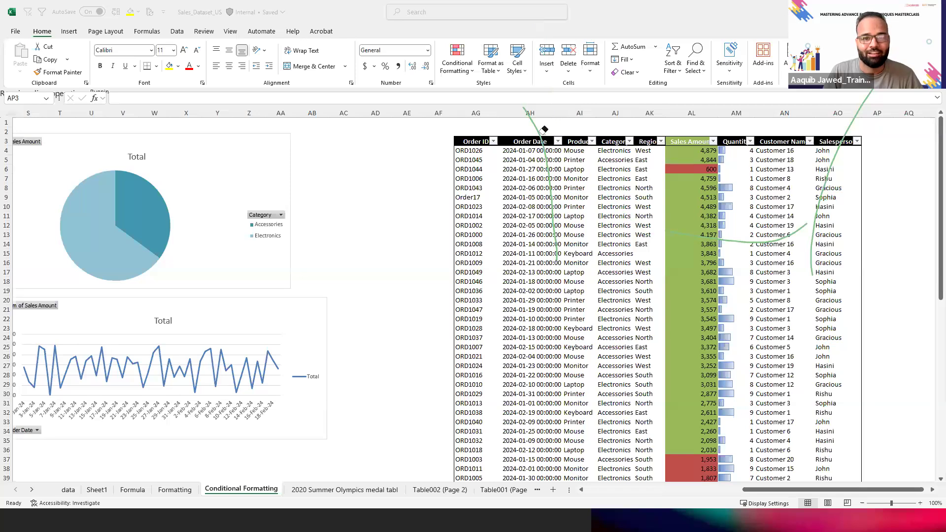
{"action": "left_click", "coordinate": [543, 132]}
{"action": "left_click", "coordinate": [861, 107]}
{"action": "left_click", "coordinate": [784, 234]}
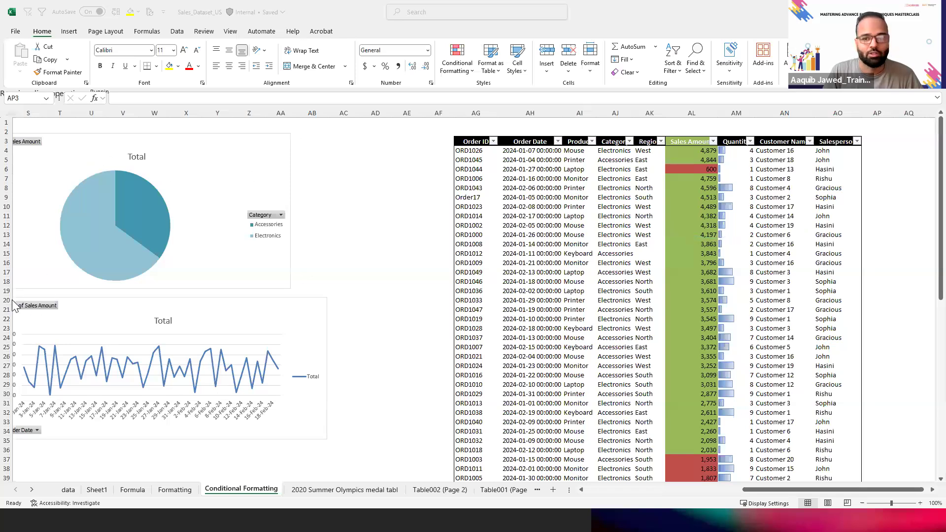
Add a column headed Target in AP3 beside the Salesperson column of the second sales table
{"action": "left_click", "coordinate": [880, 235]}
{"action": "key", "text": "Right"}
{"action": "key", "text": "Right"}
{"action": "key", "text": "Left"}
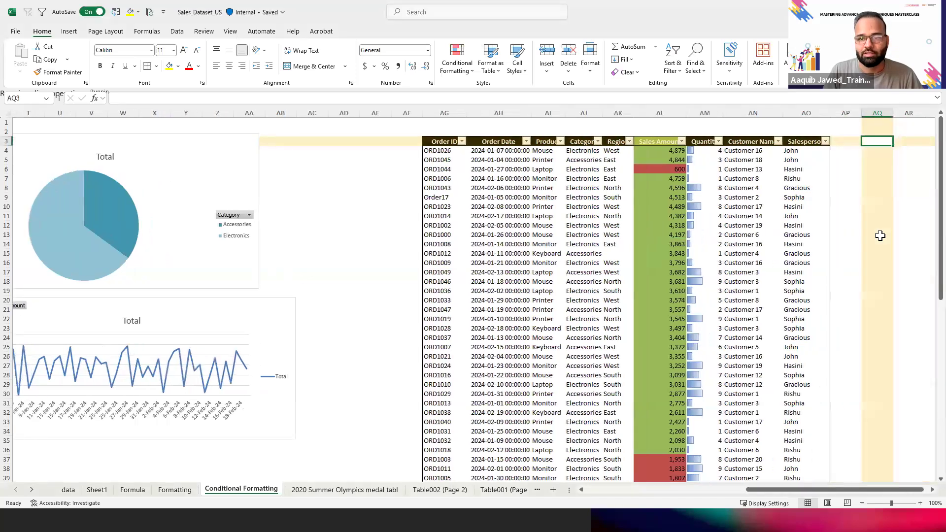
{"action": "key", "text": "Left"}
{"action": "key", "text": "Left"}
{"action": "key", "text": "Right"}
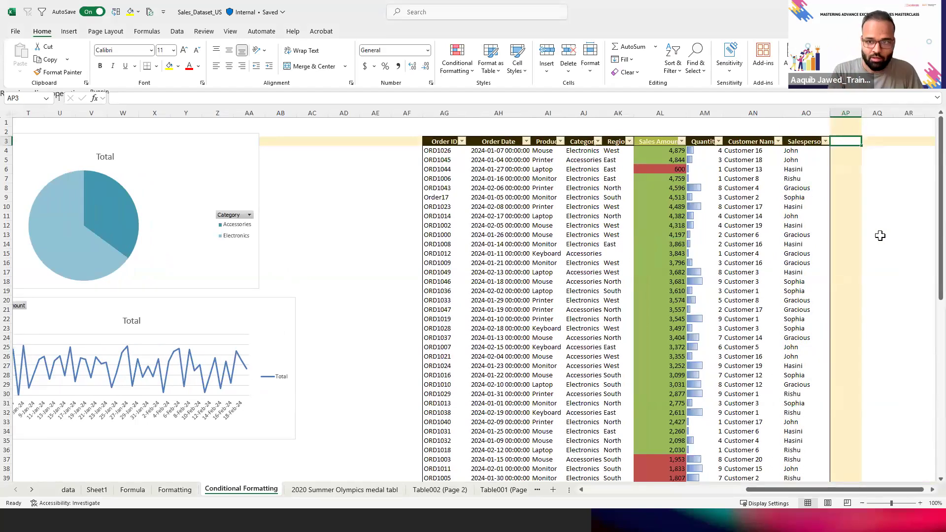
{"action": "type", "text": "Target"}
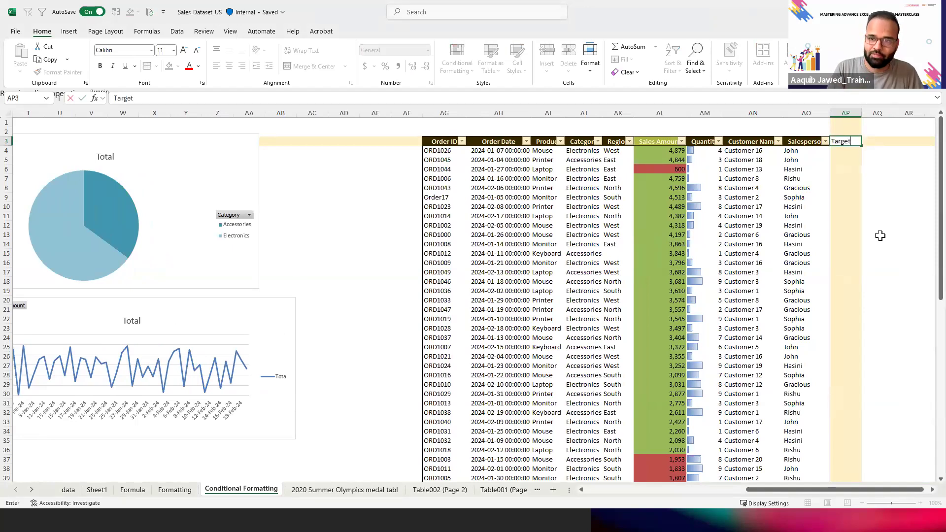
{"action": "key", "text": "Return"}
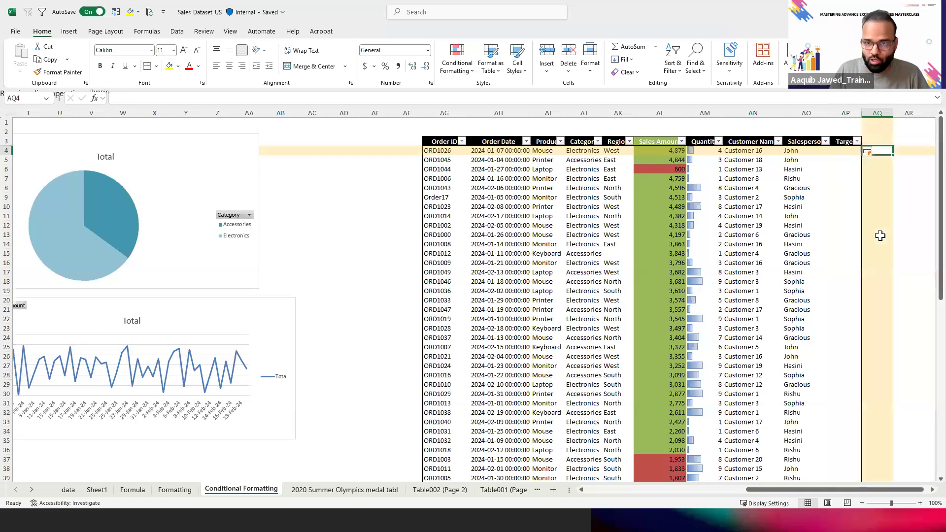
Try the formula =[@[Sales Amount]]>2000 in AP4 under Target, and undo the entry
{"action": "type", "text": "="}
{"action": "key", "text": "Left"}
{"action": "key", "text": "Left"}
{"action": "key", "text": "Left"}
{"action": "key", "text": "Left"}
{"action": "type", "text": ".200"}
{"action": "key", "text": "BackSpace"}
{"action": "key", "text": "BackSpace"}
{"action": "key", "text": "BackSpace"}
{"action": "type", "text": ">"}
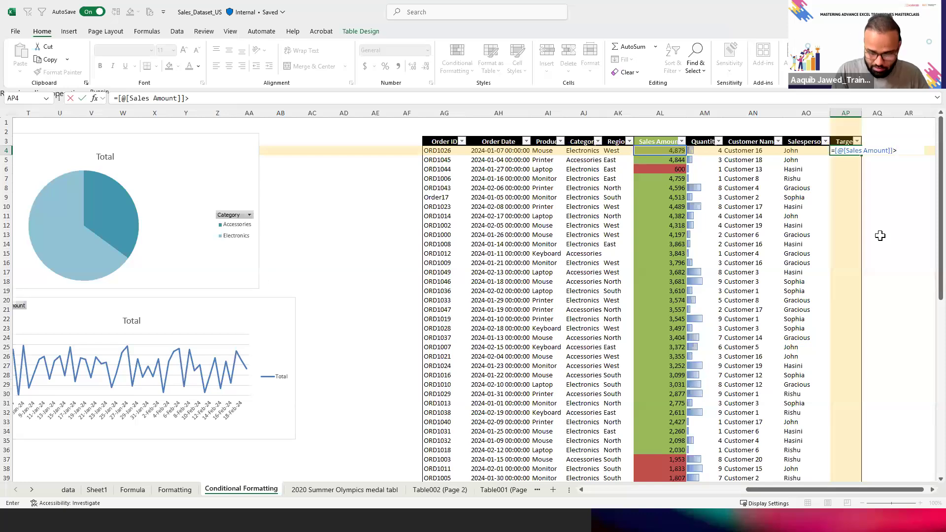
{"action": "type", "text": "2000"}
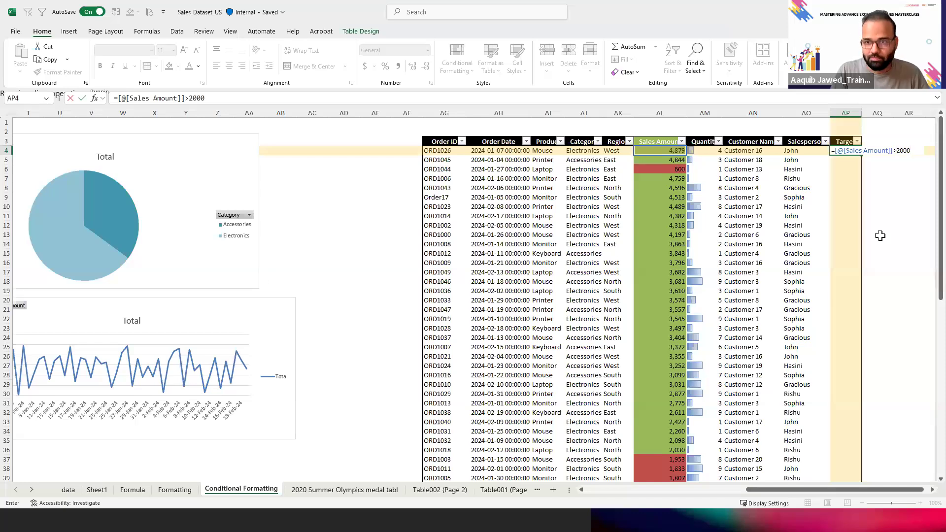
{"action": "key", "text": "ctrl+Return"}
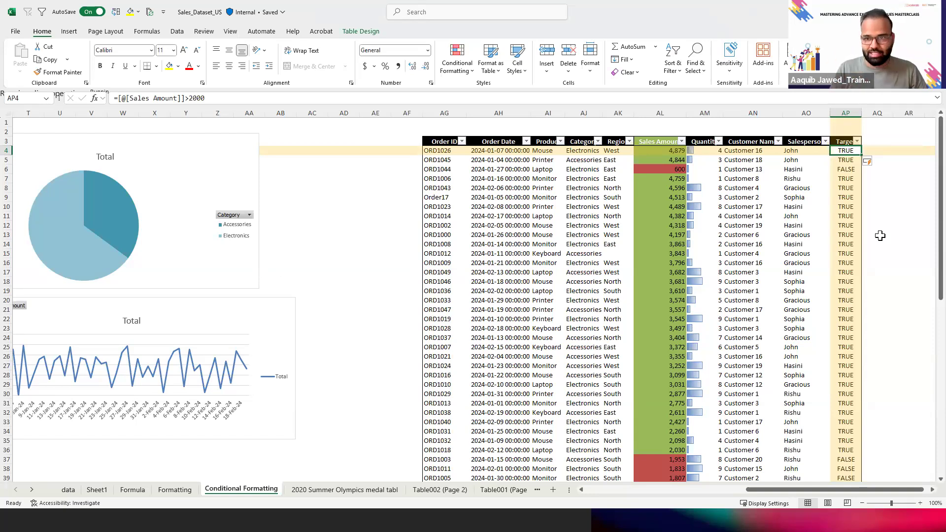
{"action": "key", "text": "ctrl+z"}
{"action": "key", "text": "ctrl+z"}
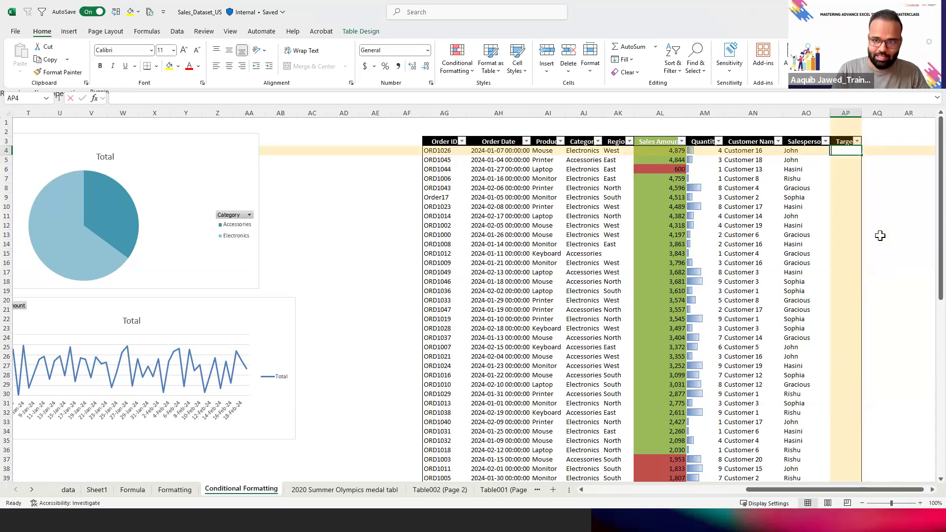
Fill the Target column from AP4 with the formula =[@[Sales Amount]]>2000
{"action": "type", "text": "="}
{"action": "key", "text": "Left"}
{"action": "key", "text": "Left"}
{"action": "key", "text": "Left"}
{"action": "key", "text": "Left"}
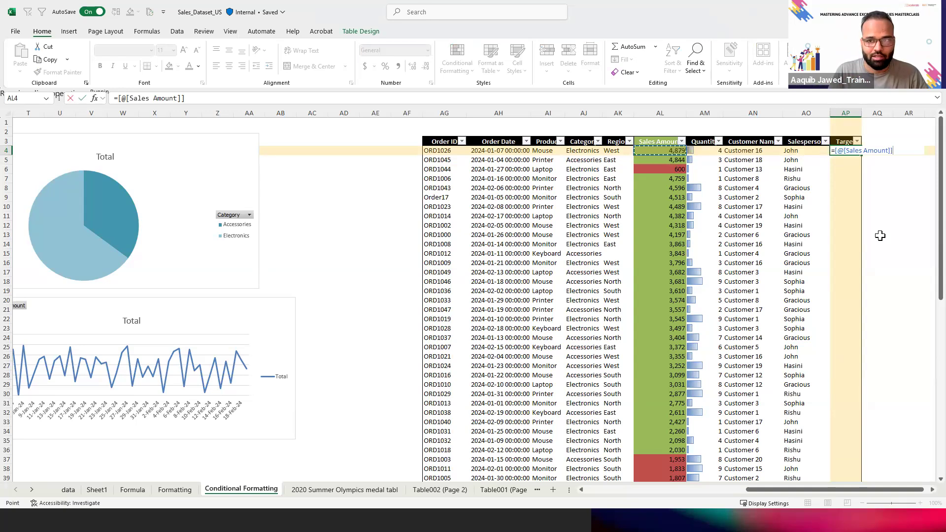
{"action": "type", "text": ">2000"}
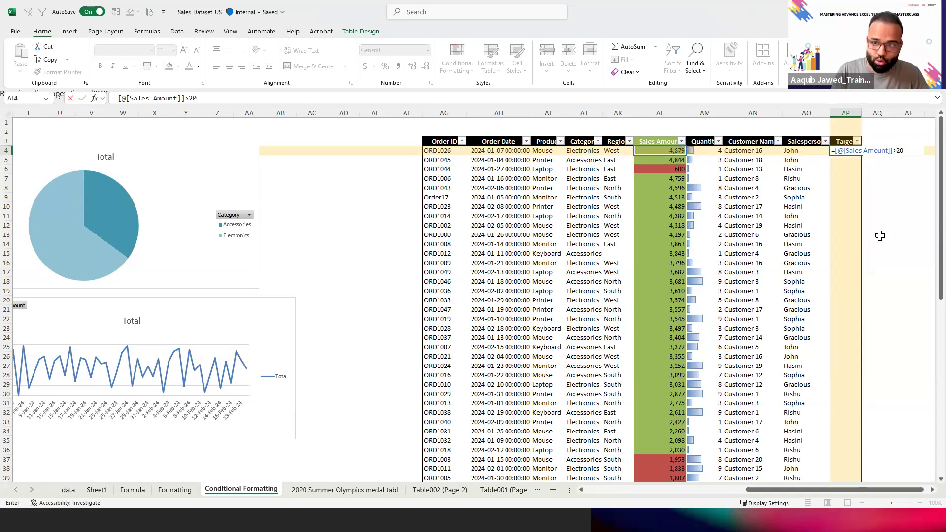
{"action": "key", "text": "Return"}
{"action": "key", "text": "Down"}
{"action": "key", "text": "Down"}
{"action": "key", "text": "Up"}
{"action": "key", "text": "Up"}
{"action": "key", "text": "Up"}
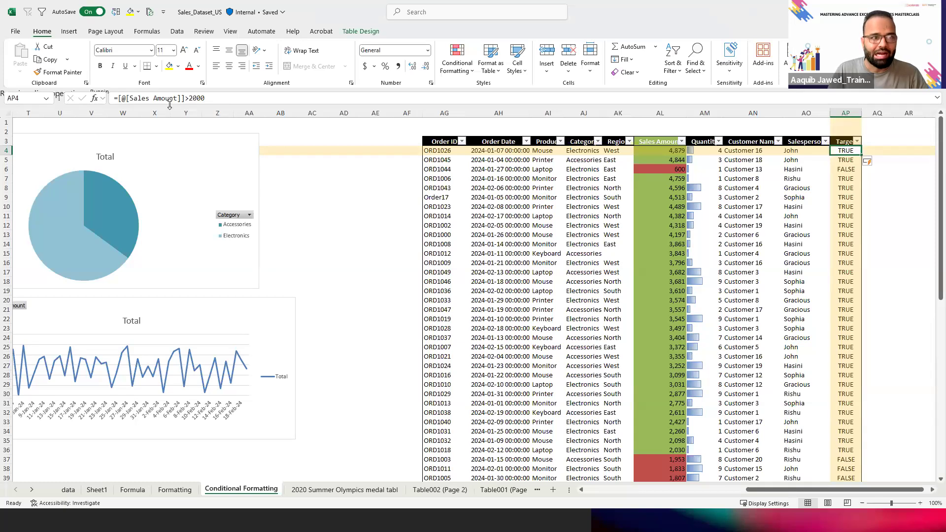
Change the Target formula in AP4 to =([@[Sales Amount]]>2000)*1 so the comparison returns a number
{"action": "left_click", "coordinate": [119, 98]}
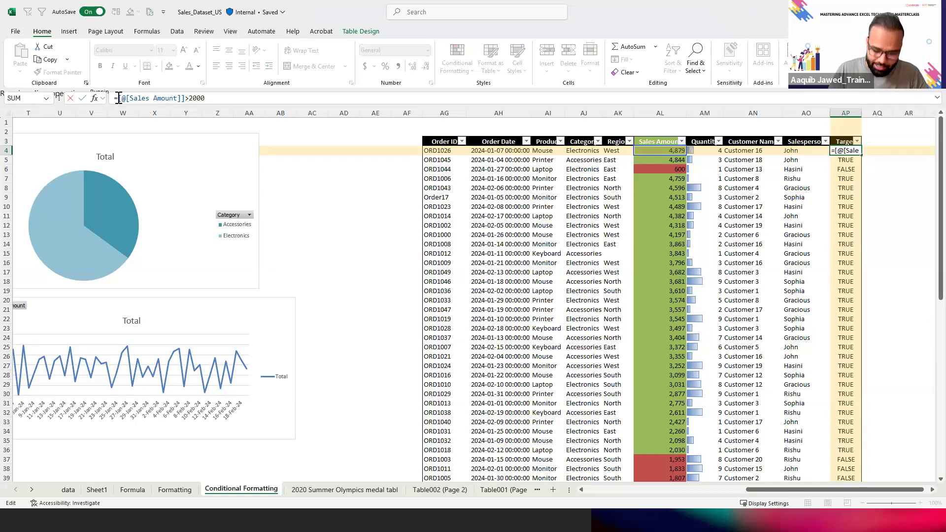
{"action": "type", "text": "("}
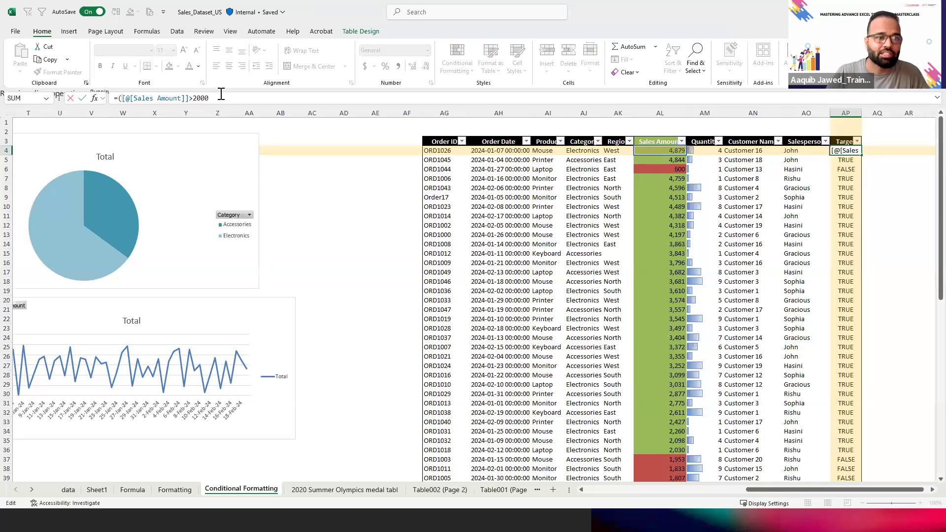
{"action": "left_click", "coordinate": [221, 94]}
{"action": "type", "text": ")*1"}
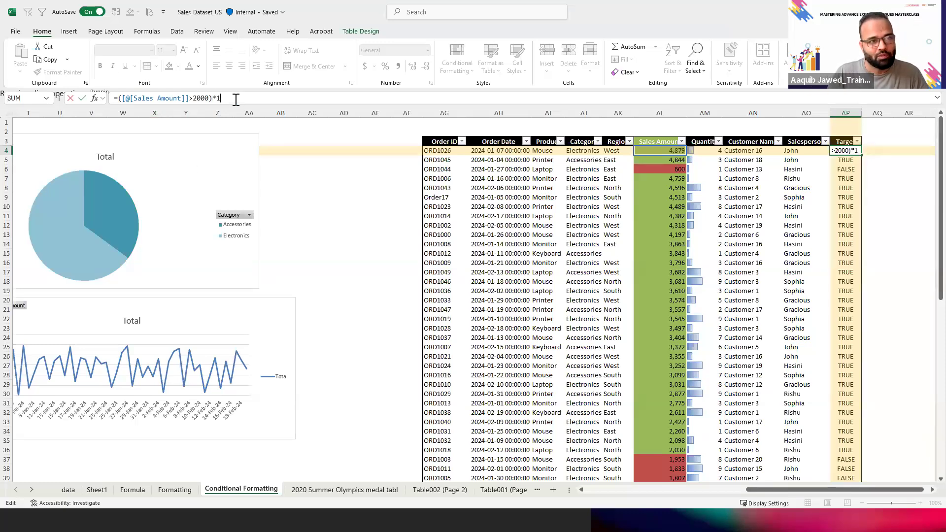
{"action": "key", "text": "shift+Left"}
{"action": "key", "text": "shift+Left"}
{"action": "key", "text": "shift+Left"}
{"action": "key", "text": "shift+Left"}
{"action": "key", "text": "shift+Left"}
{"action": "key", "text": "shift+Left"}
{"action": "key", "text": "shift+Left"}
{"action": "key", "text": "shift+Left"}
{"action": "key", "text": "shift+Left"}
{"action": "key", "text": "shift+Left"}
{"action": "key", "text": "shift+Left"}
{"action": "key", "text": "shift+Left"}
{"action": "key", "text": "shift+Left"}
{"action": "key", "text": "shift+Left"}
{"action": "key", "text": "shift+Left"}
{"action": "key", "text": "shift+Left"}
{"action": "key", "text": "shift+Left"}
{"action": "key", "text": "shift+Left"}
{"action": "key", "text": "shift+Left"}
{"action": "key", "text": "shift+Left"}
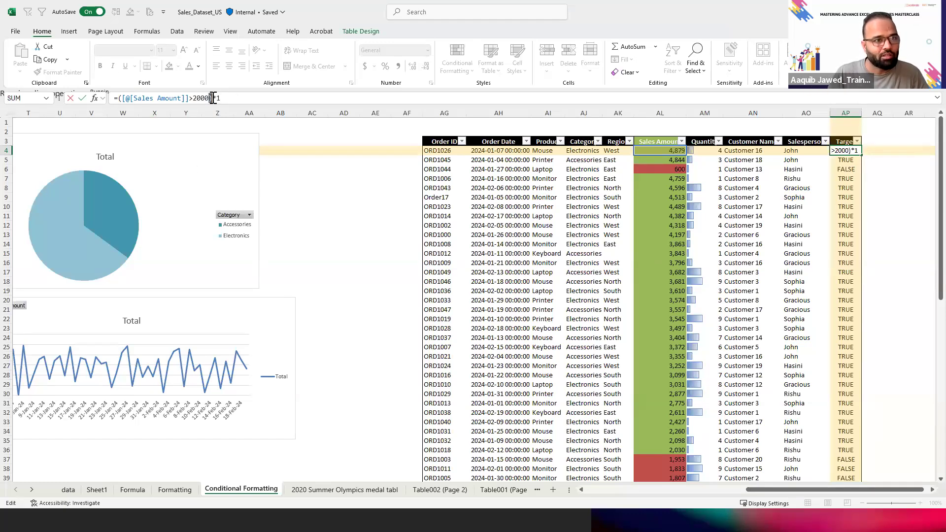
{"action": "key", "text": "shift+Right"}
{"action": "key", "text": "shift+Right"}
{"action": "key", "text": "shift+Left"}
{"action": "key", "text": "Right"}
{"action": "key", "text": "shift+Right"}
{"action": "key", "text": "shift+Right"}
{"action": "key", "text": "ctrl+Return"}
Select the Target values from AP4 to the table's last row to review the numeric results
{"action": "key", "text": "shift+Down"}
{"action": "key", "text": "shift+Down"}
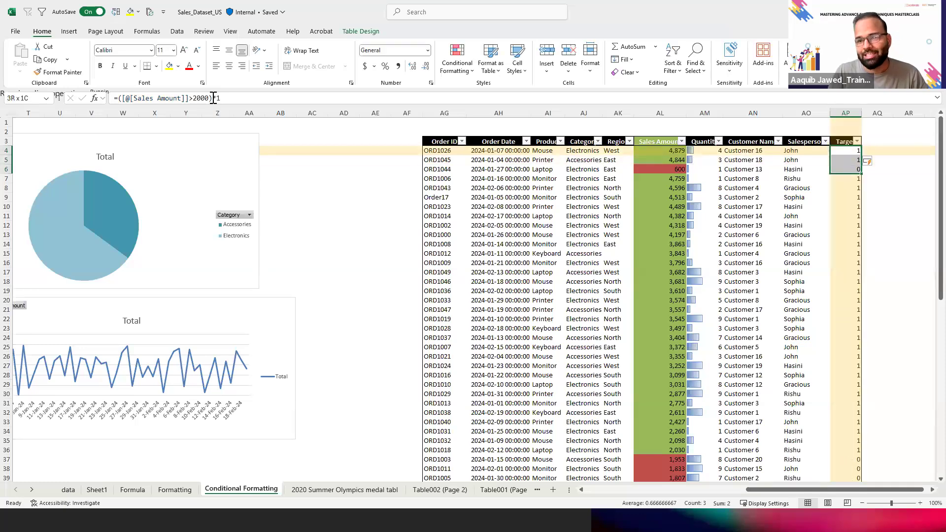
{"action": "key", "text": "shift+Down"}
{"action": "key", "text": "shift+Down"}
{"action": "key", "text": "shift+Down"}
{"action": "key", "text": "shift+Down"}
{"action": "key", "text": "ctrl+shift+Down"}
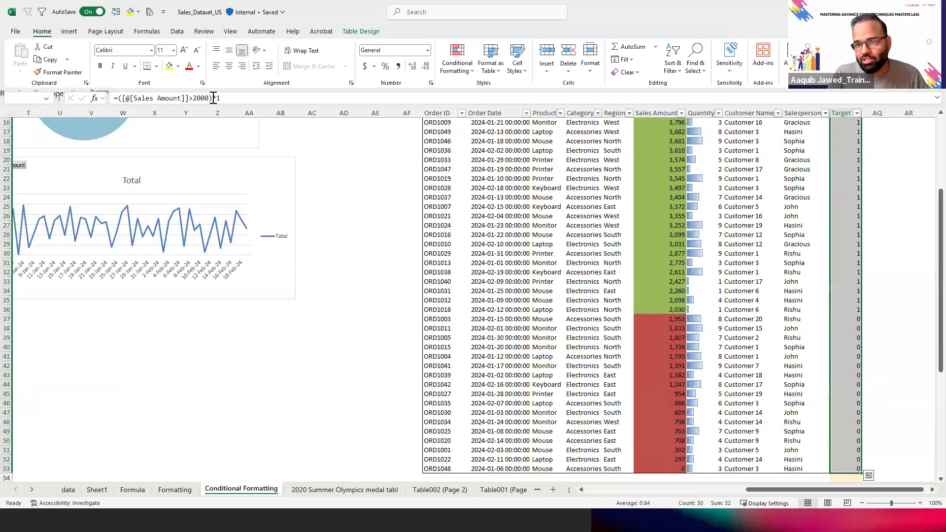
Compare the Target values in the table's first rows with their Sales Amount values
{"action": "key", "text": "ctrl+Up"}
{"action": "key", "text": "ctrl+Up"}
{"action": "key", "text": "Down"}
{"action": "key", "text": "Down"}
{"action": "key", "text": "Down"}
{"action": "key", "text": "Down"}
{"action": "key", "text": "Up"}
{"action": "key", "text": "Left"}
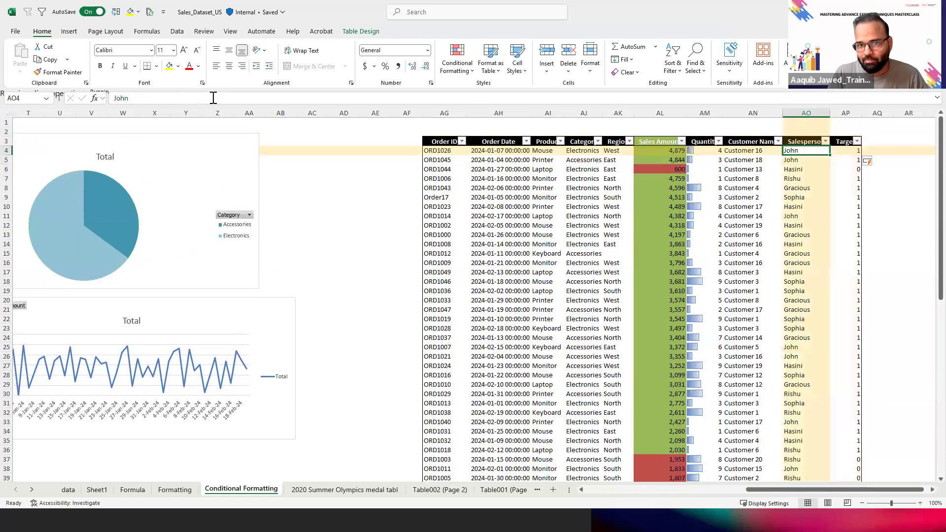
{"action": "key", "text": "Left"}
{"action": "key", "text": "Left"}
{"action": "key", "text": "Left"}
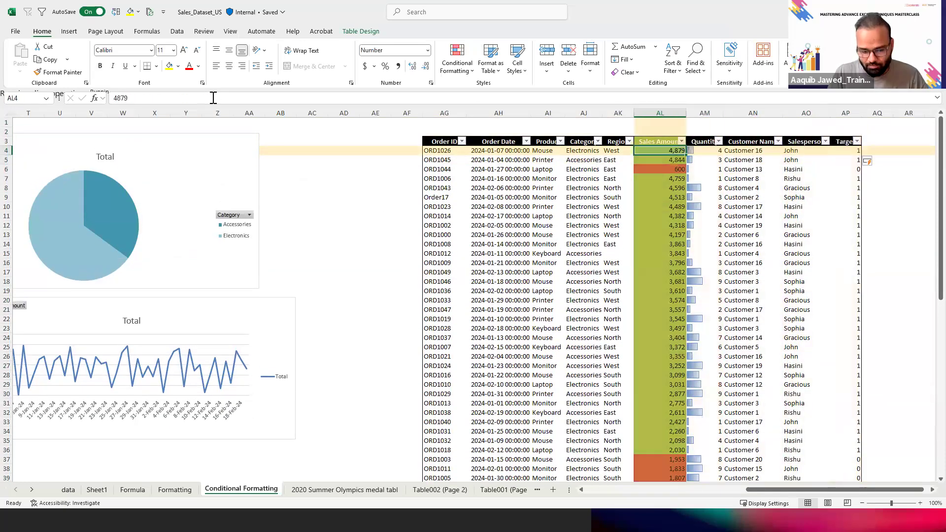
{"action": "key", "text": "Right"}
{"action": "key", "text": "Right"}
{"action": "key", "text": "Right"}
{"action": "key", "text": "Right"}
{"action": "key", "text": "Down"}
{"action": "key", "text": "Down"}
{"action": "key", "text": "Down"}
{"action": "key", "text": "Down"}
{"action": "key", "text": "Up"}
{"action": "key", "text": "Up"}
{"action": "key", "text": "Up"}
{"action": "key", "text": "Down"}
{"action": "key", "text": "Down"}
{"action": "key", "text": "Up"}
{"action": "key", "text": "Up"}
{"action": "key", "text": "Up"}
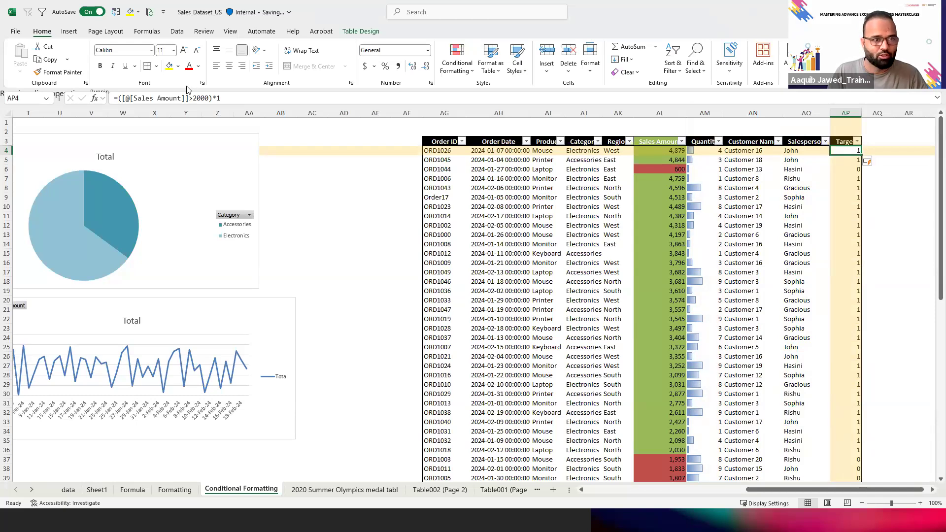
Examine the Target formula in AP4 and its results down the whole column
{"action": "left_click", "coordinate": [189, 98]}
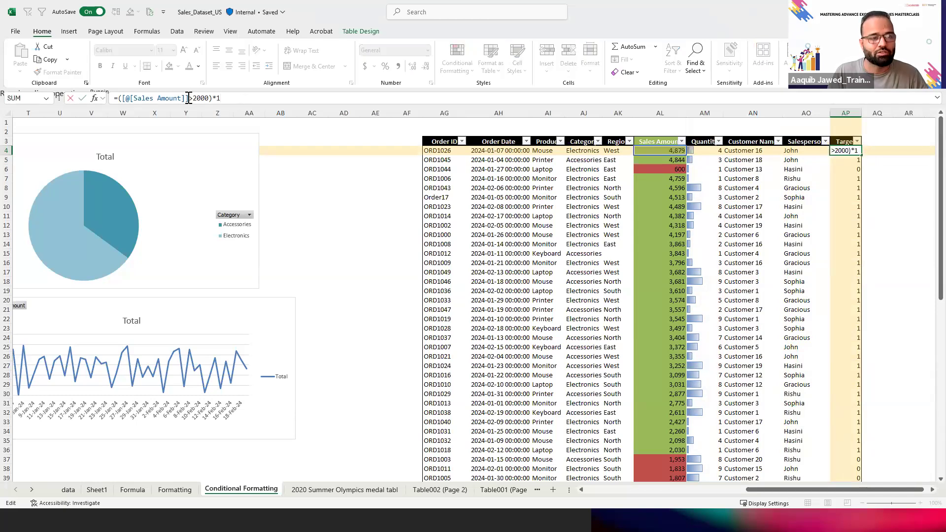
{"action": "left_click", "coordinate": [226, 97]}
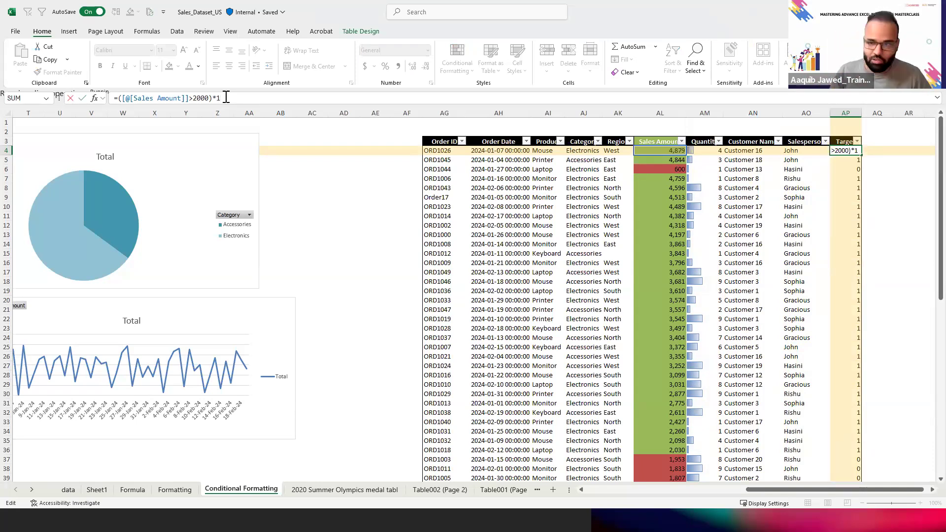
{"action": "key", "text": "ctrl+Return"}
{"action": "key", "text": "ctrl+Up"}
{"action": "key", "text": "ctrl+shift+Down"}
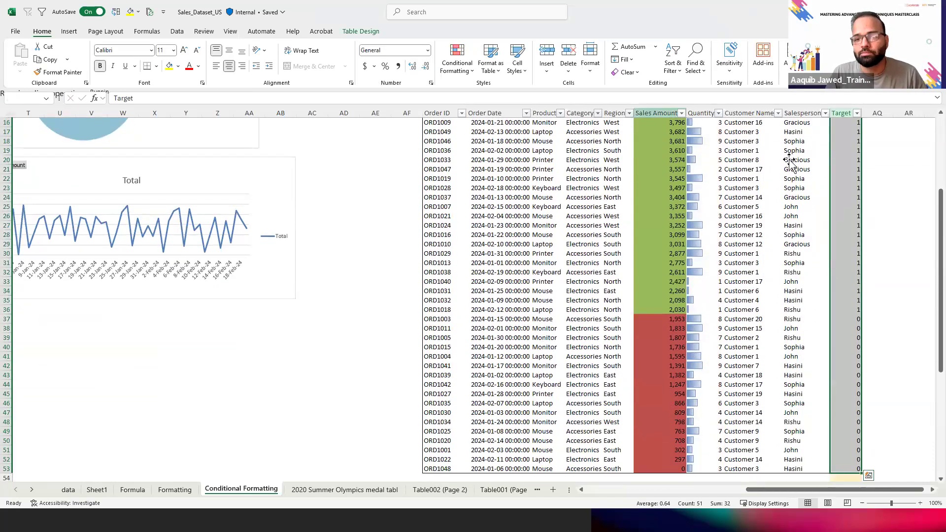
{"action": "left_click_drag", "start_coordinate": [939, 204], "coordinate": [925, 101]}
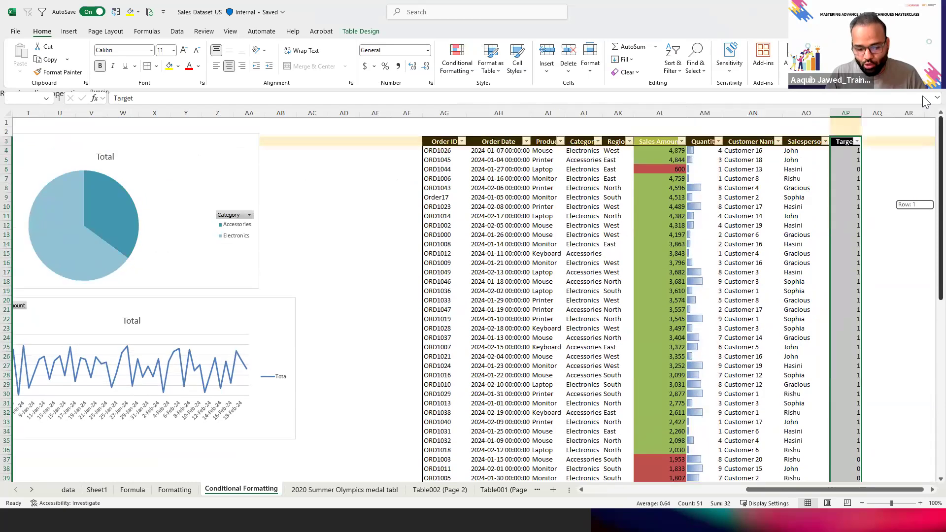
{"action": "left_click", "coordinate": [832, 170]}
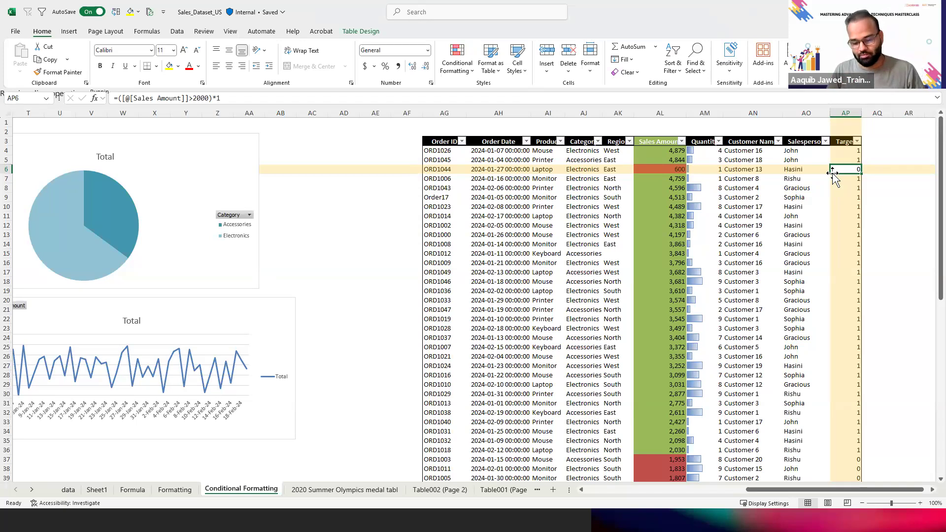
{"action": "key", "text": "Down"}
{"action": "key", "text": "Up"}
{"action": "key", "text": "Up"}
{"action": "key", "text": "Up"}
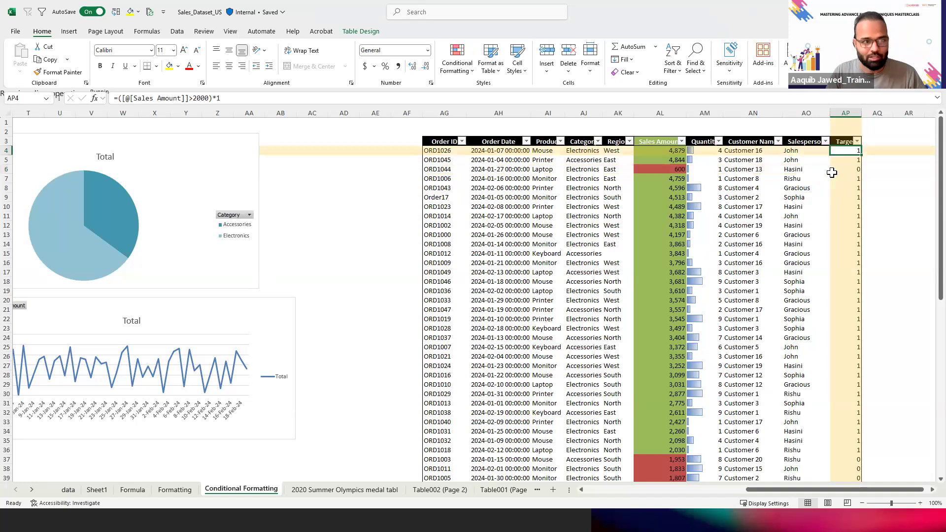
Change the multiplier in AP4's Target formula to 2, giving =([@[Sales Amount]]>2000)*2
{"action": "left_click", "coordinate": [269, 100]}
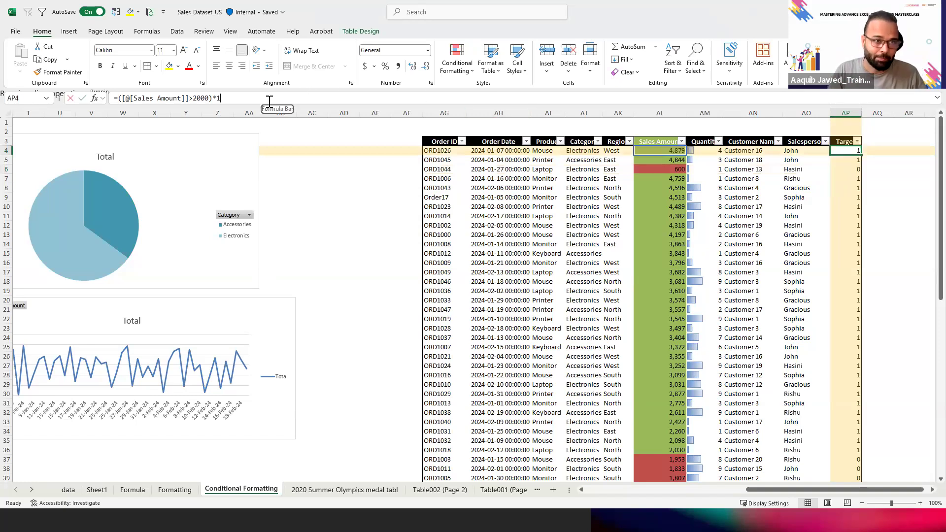
{"action": "key", "text": "BackSpace"}
{"action": "type", "text": "2"}
{"action": "key", "text": "Return"}
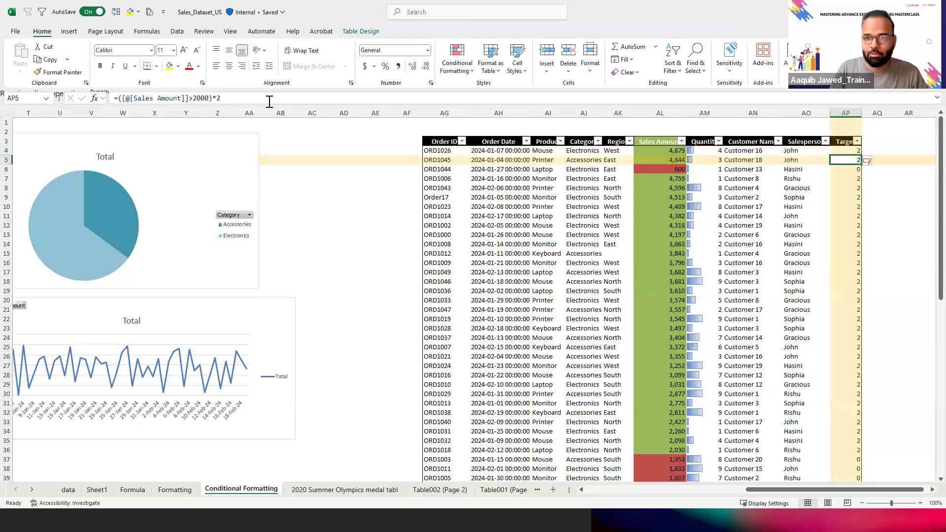
Review the recalculated Target values from AP5 down to the table's last row
{"action": "key", "text": "Down"}
{"action": "key", "text": "Down"}
{"action": "key", "text": "Down"}
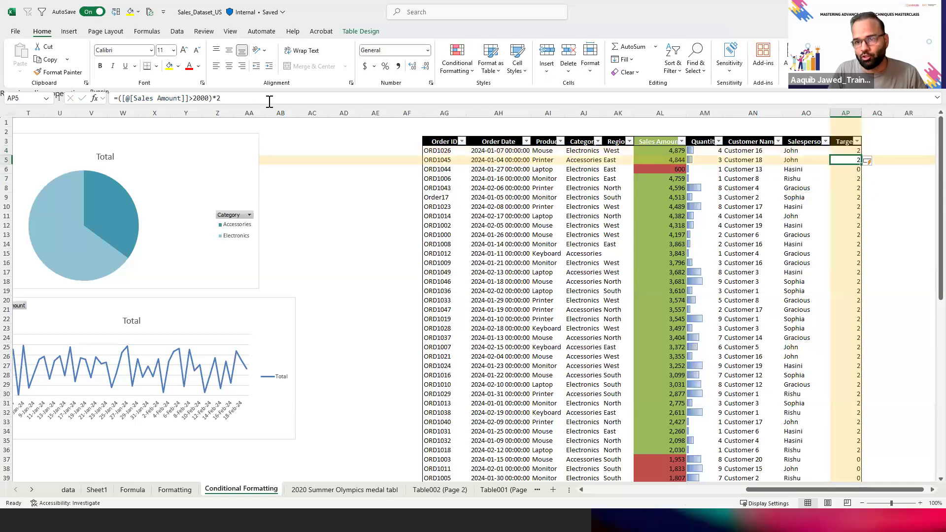
{"action": "key", "text": "Down"}
{"action": "key", "text": "Down"}
{"action": "key", "text": "Down"}
{"action": "key", "text": "ctrl+Down"}
{"action": "key", "text": "Up"}
{"action": "key", "text": "ctrl+Up"}
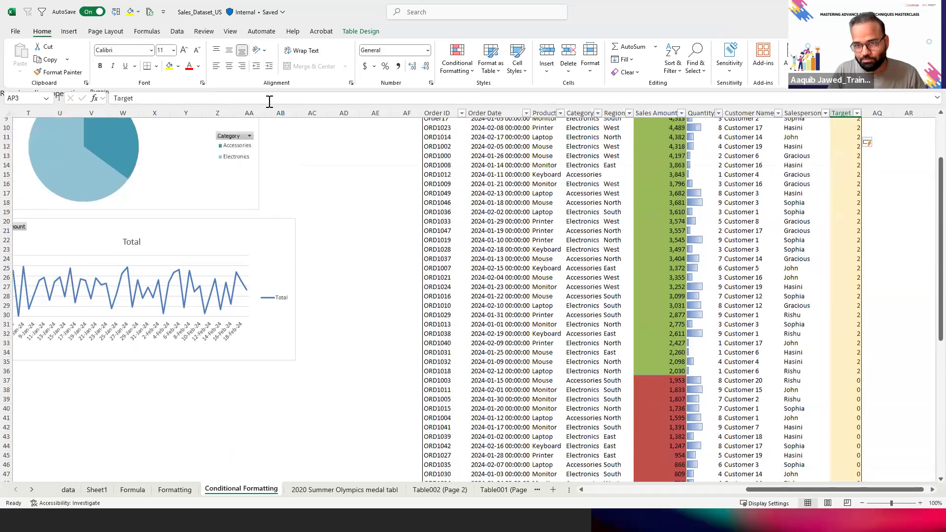
Undo the multiplier change in the Target column's formula
{"action": "key", "text": "ctrl+Up"}
{"action": "key", "text": "ctrl+z"}
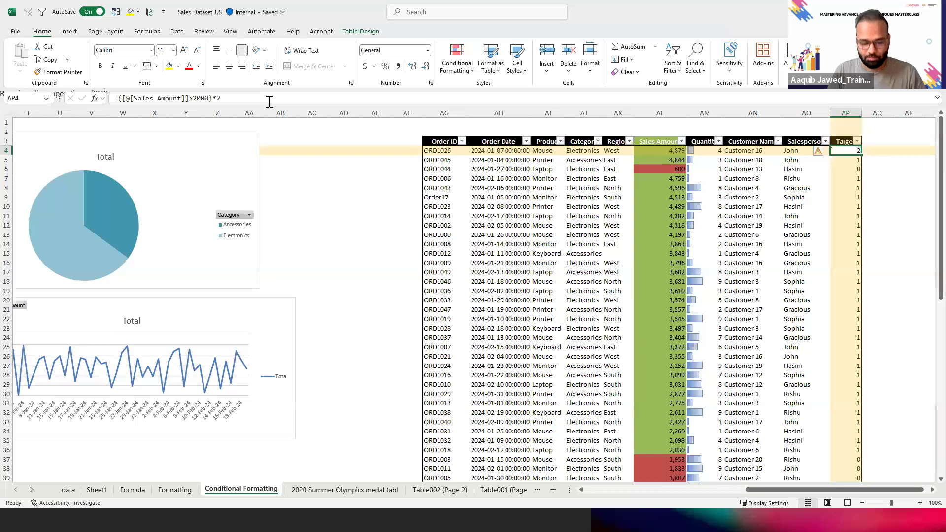
{"action": "key", "text": "ctrl+z"}
Apply the uncircled check mark, exclamation and cross icon set to the Target column from AP3 to the last row
{"action": "key", "text": "Up"}
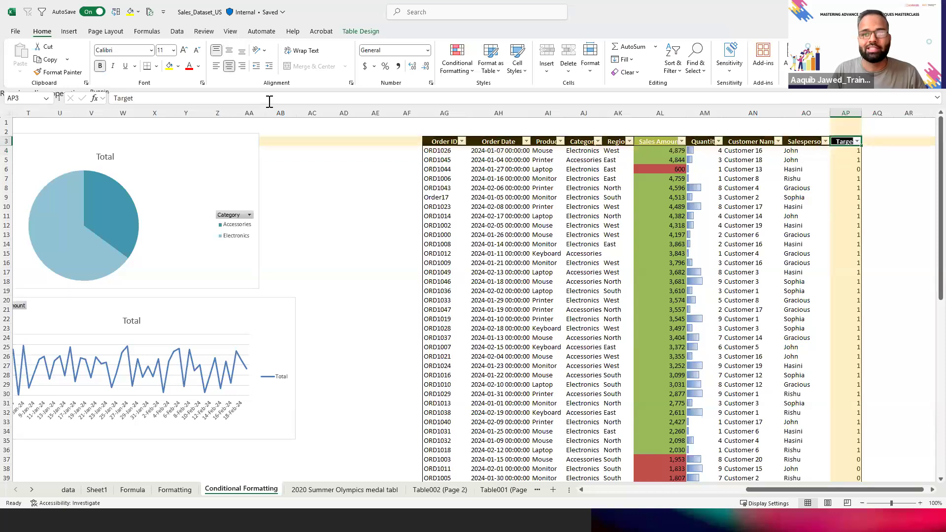
{"action": "key", "text": "ctrl+shift+Down"}
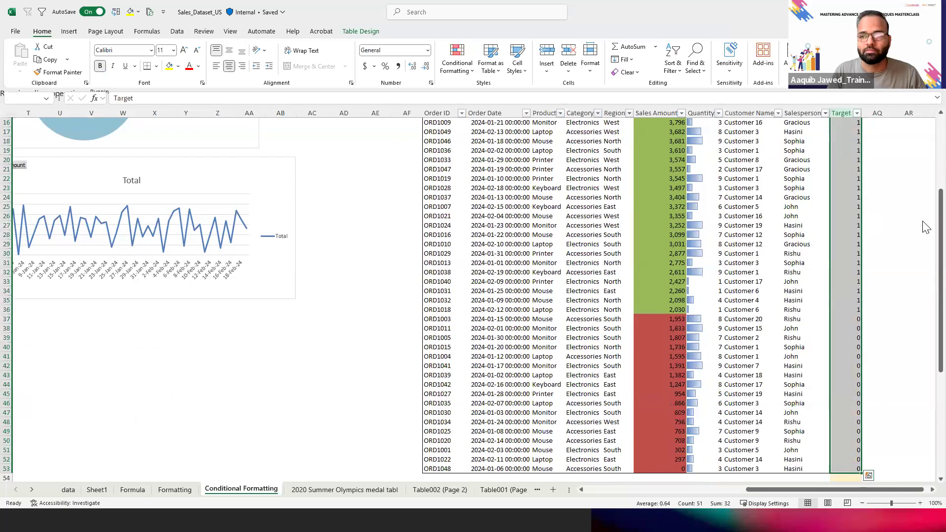
{"action": "left_click_drag", "start_coordinate": [940, 222], "coordinate": [940, 118]}
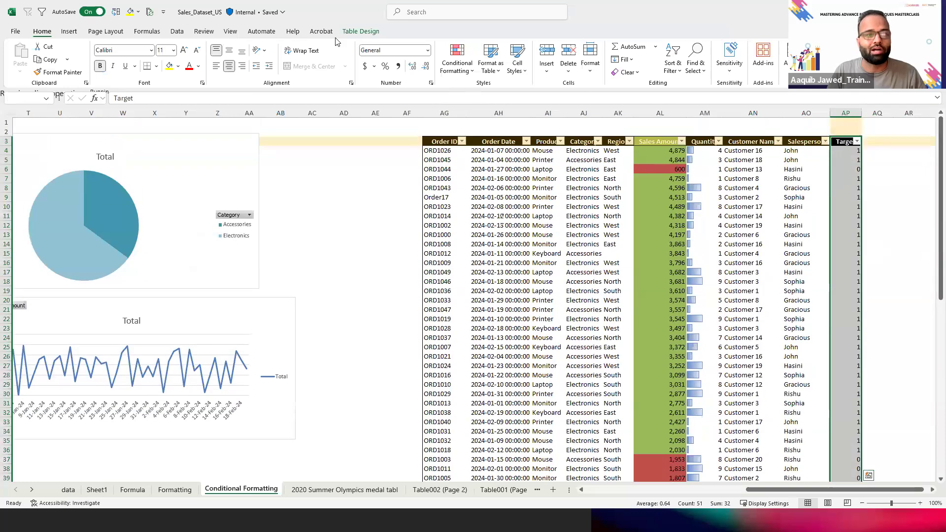
{"action": "left_click", "coordinate": [473, 73]}
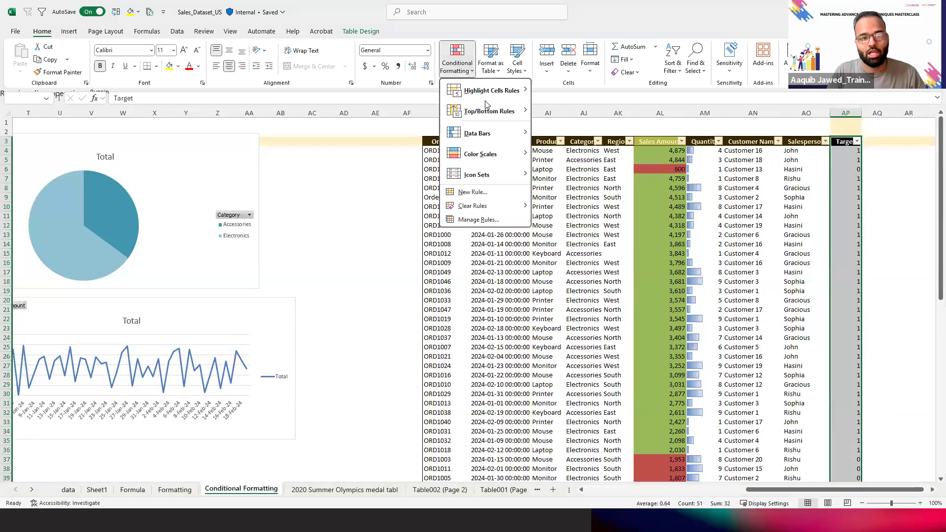
{"action": "mouse_move", "coordinate": [499, 176]}
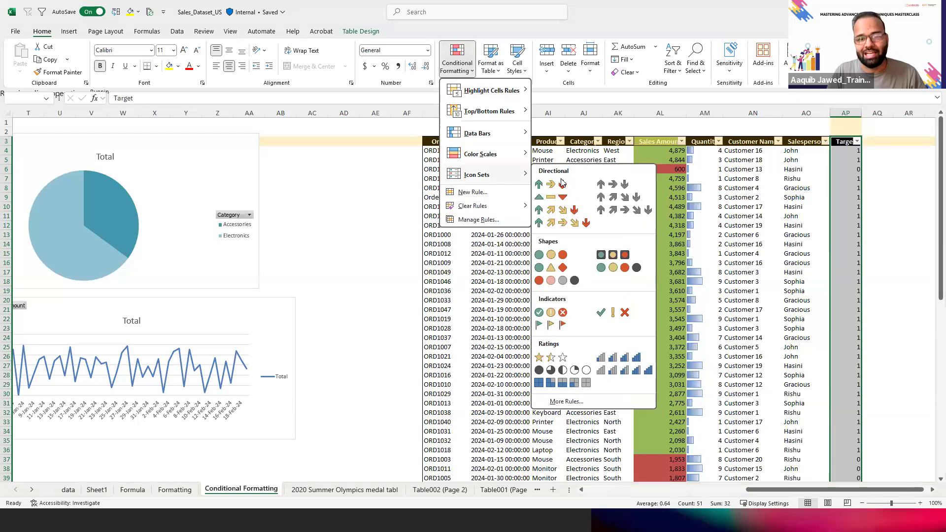
{"action": "left_click", "coordinate": [602, 316]}
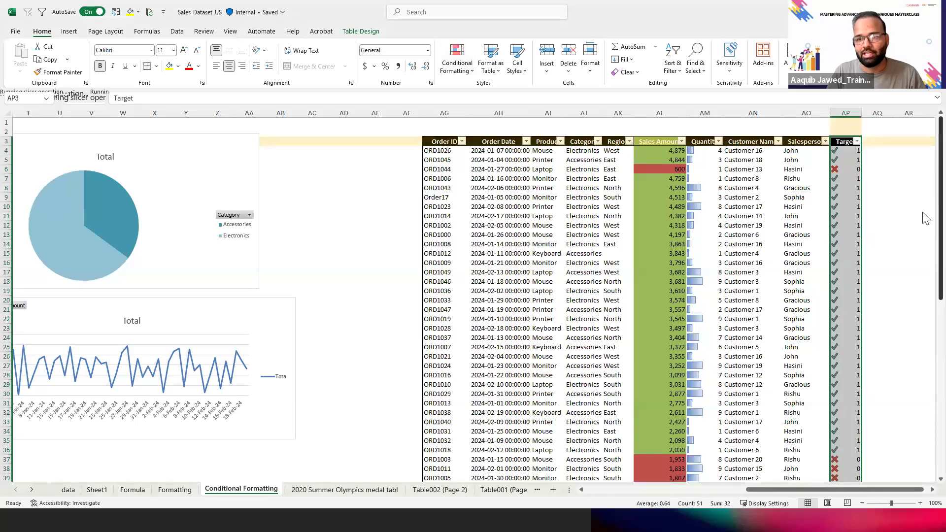
Edit the Target column's icon set rule to show only the icons without the numbers
{"action": "scroll", "coordinate": [924, 206], "scroll_direction": "down", "scroll_amount": 10}
{"action": "scroll", "coordinate": [925, 194], "scroll_direction": "up", "scroll_amount": 7}
{"action": "scroll", "coordinate": [925, 194], "scroll_direction": "up", "scroll_amount": 3}
{"action": "scroll", "coordinate": [924, 228], "scroll_direction": "down", "scroll_amount": 4}
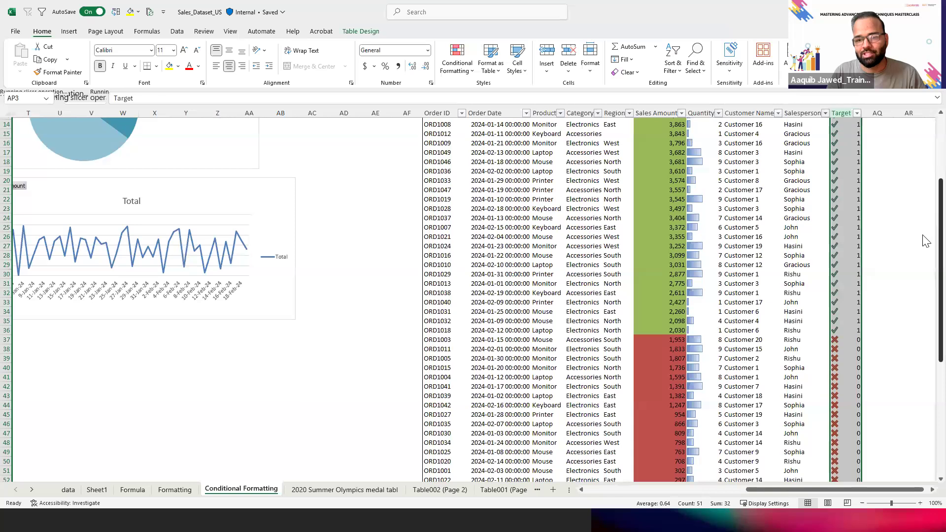
{"action": "scroll", "coordinate": [925, 246], "scroll_direction": "down", "scroll_amount": 2}
{"action": "scroll", "coordinate": [926, 143], "scroll_direction": "up", "scroll_amount": 6}
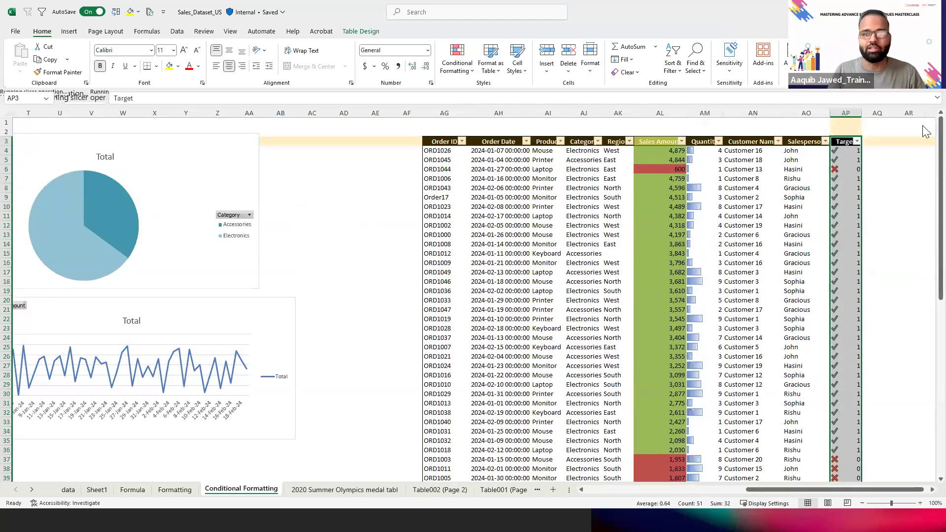
{"action": "left_click", "coordinate": [472, 72]}
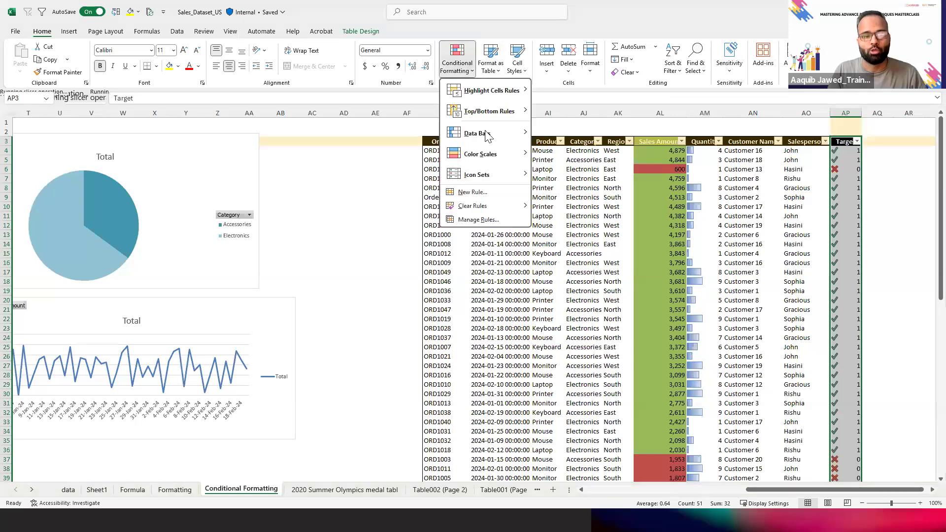
{"action": "left_click", "coordinate": [470, 220]}
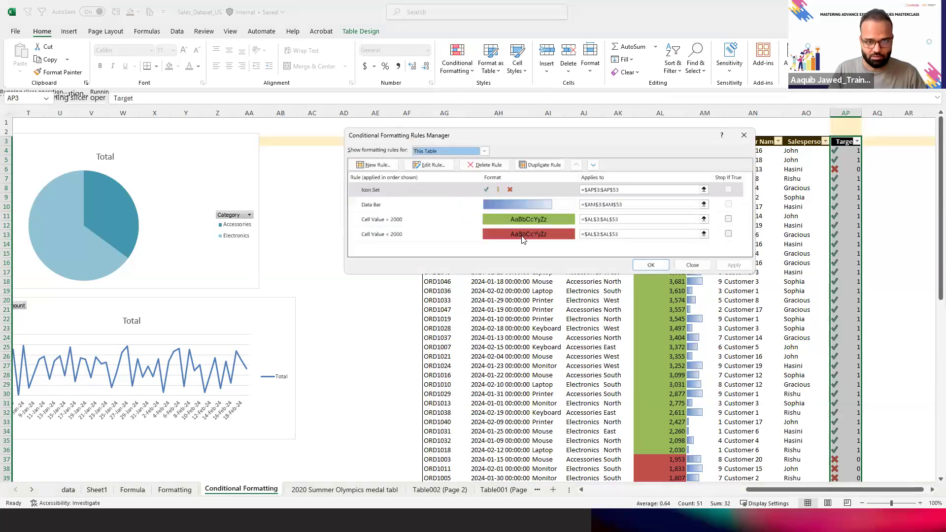
{"action": "left_click", "coordinate": [428, 167]}
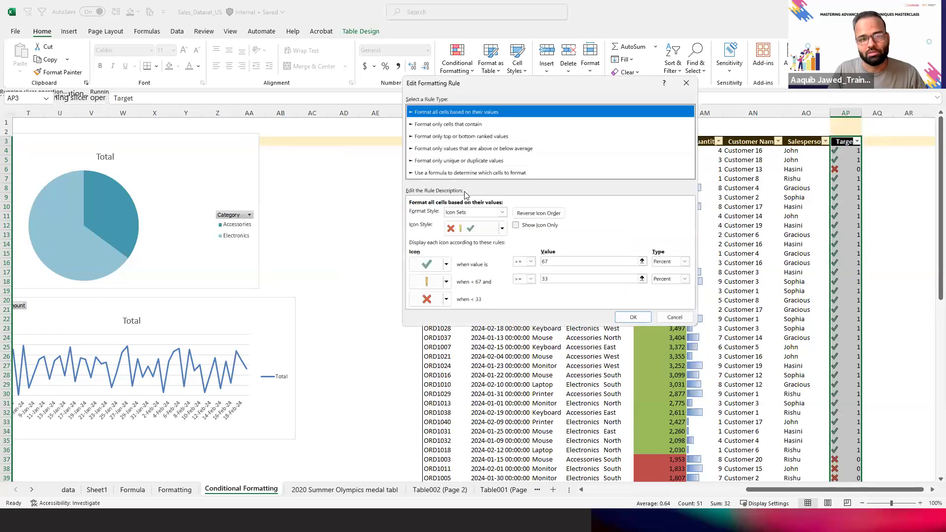
{"action": "left_click", "coordinate": [516, 226]}
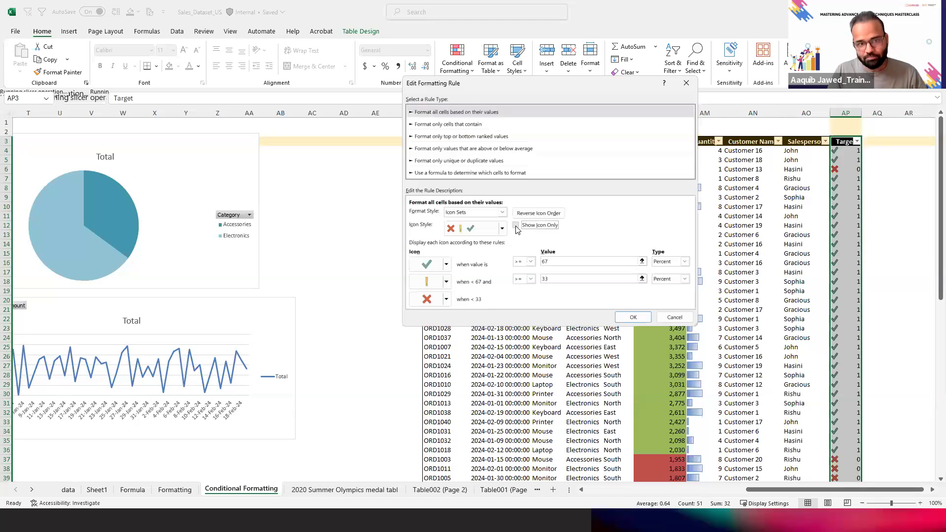
Set the second and third icons of the Target rule to No Cell Icon
{"action": "left_click", "coordinate": [447, 282]}
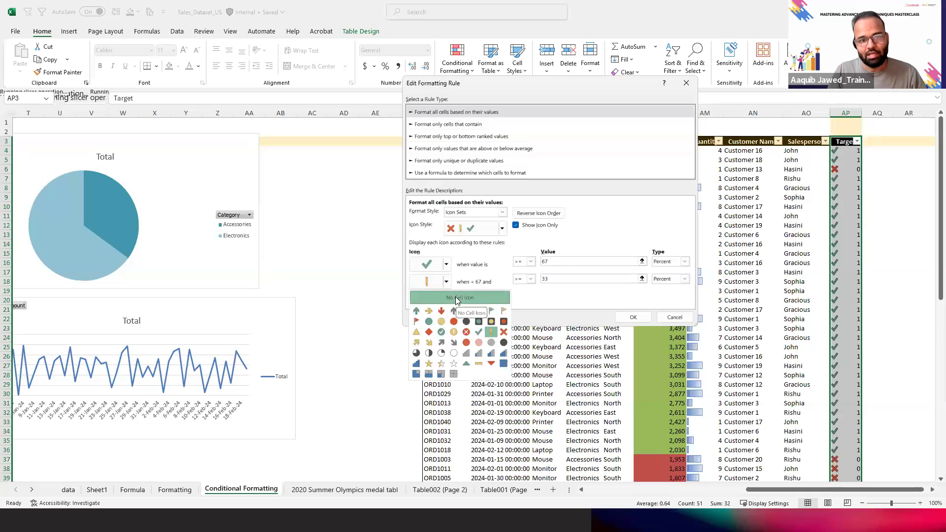
{"action": "left_click", "coordinate": [455, 297]}
{"action": "left_click", "coordinate": [447, 299]}
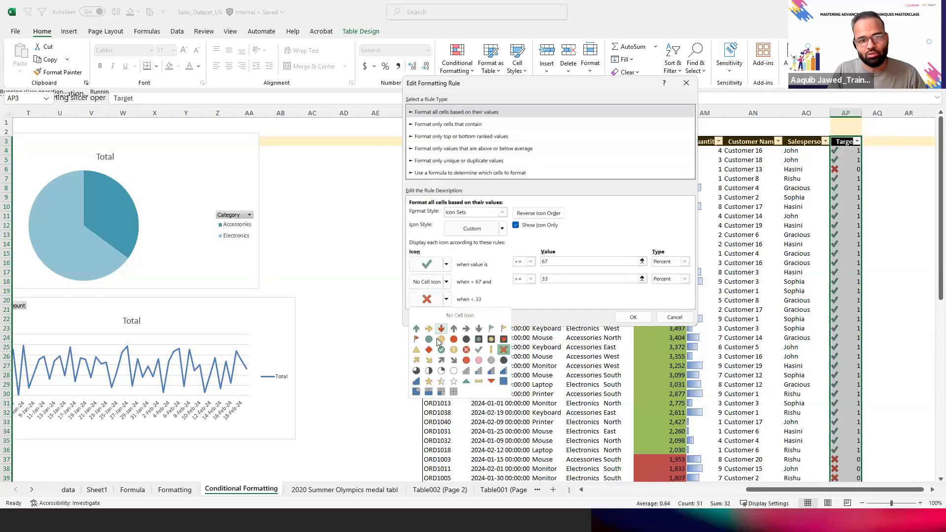
{"action": "left_click", "coordinate": [460, 315]}
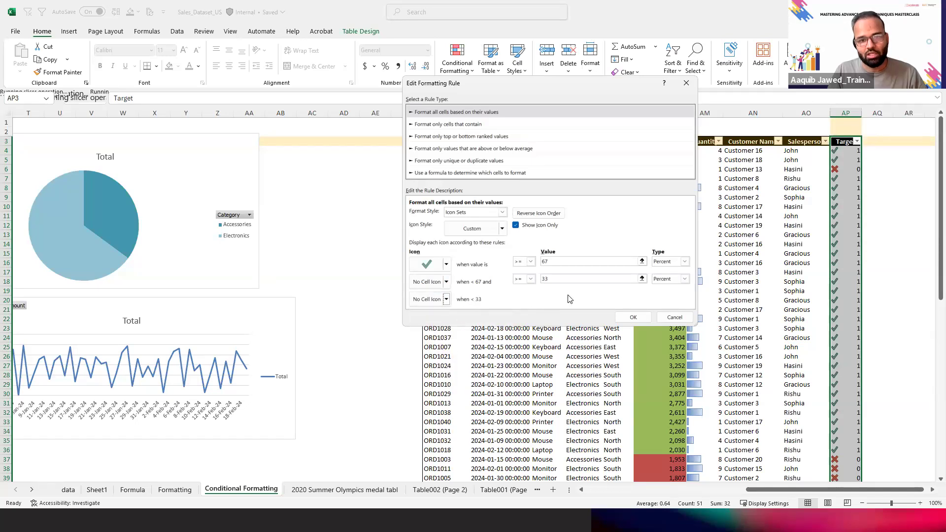
Set the check mark threshold to type Number with value 0, and clear the second threshold's value
{"action": "left_click", "coordinate": [684, 262]}
{"action": "left_click", "coordinate": [671, 270]}
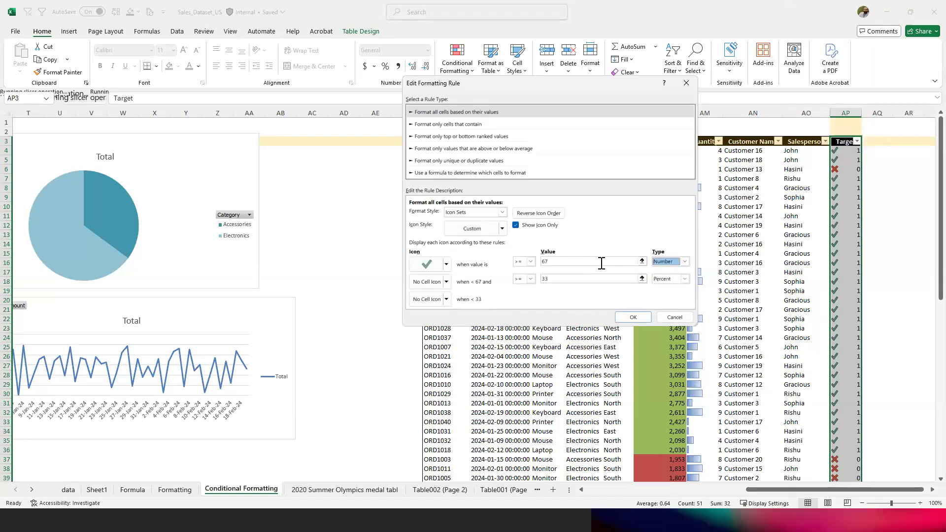
{"action": "double_click", "coordinate": [591, 279]}
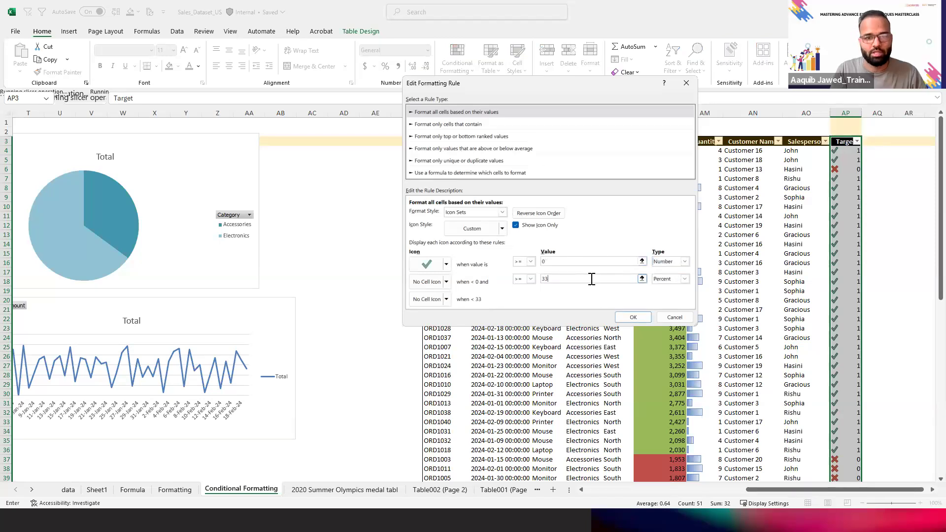
{"action": "key", "text": "BackSpace"}
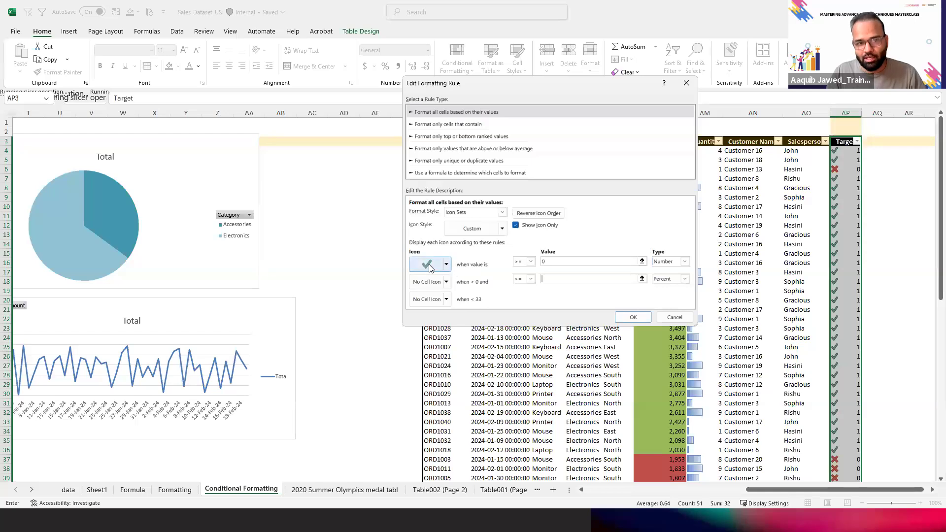
{"action": "left_click", "coordinate": [447, 282]}
{"action": "left_click", "coordinate": [447, 282]}
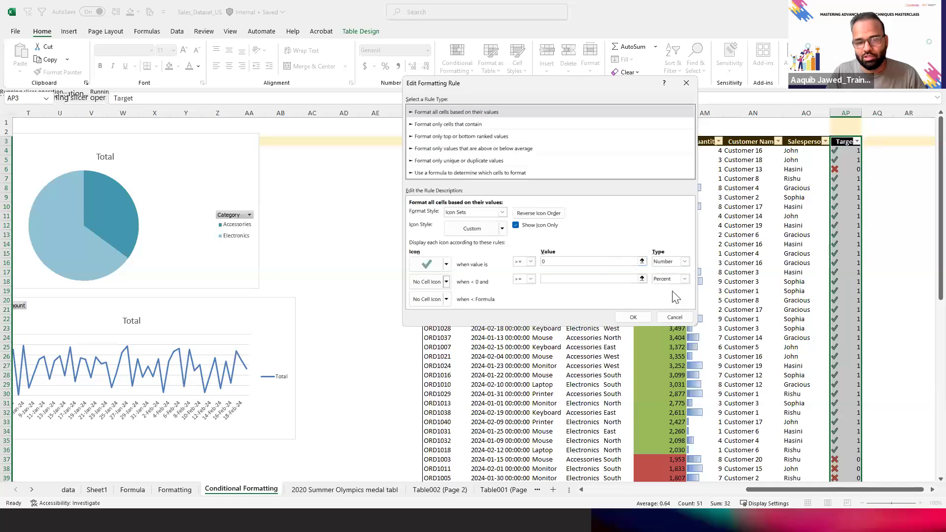
{"action": "left_click", "coordinate": [633, 317]}
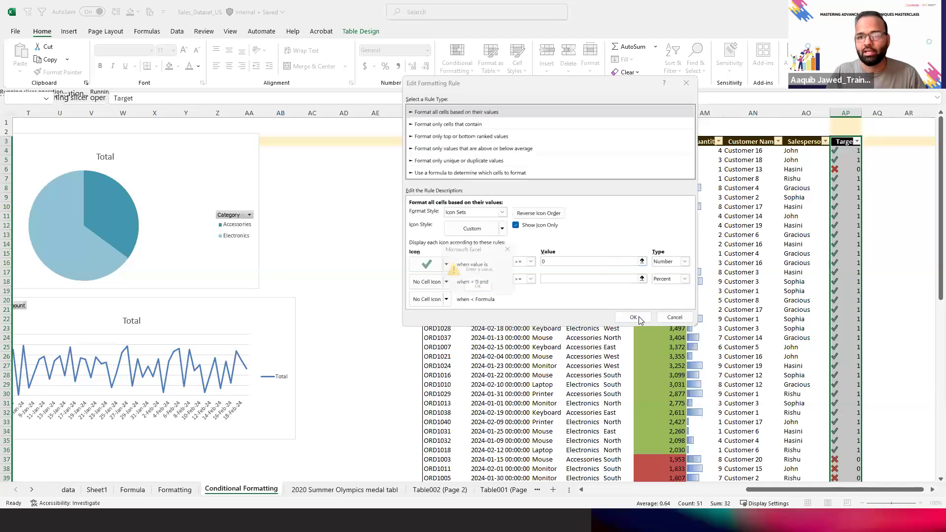
{"action": "left_click", "coordinate": [476, 286]}
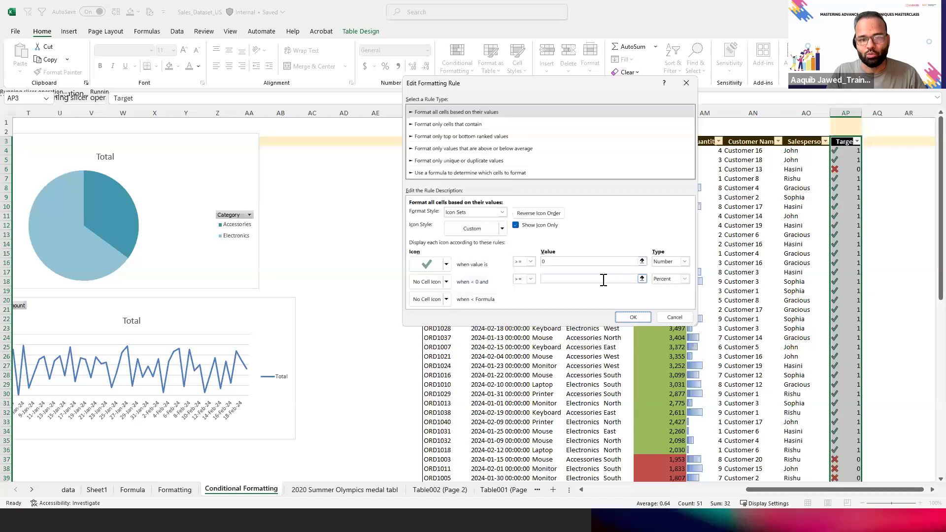
Change the check mark icon's threshold value to 1
{"action": "left_click", "coordinate": [597, 280]}
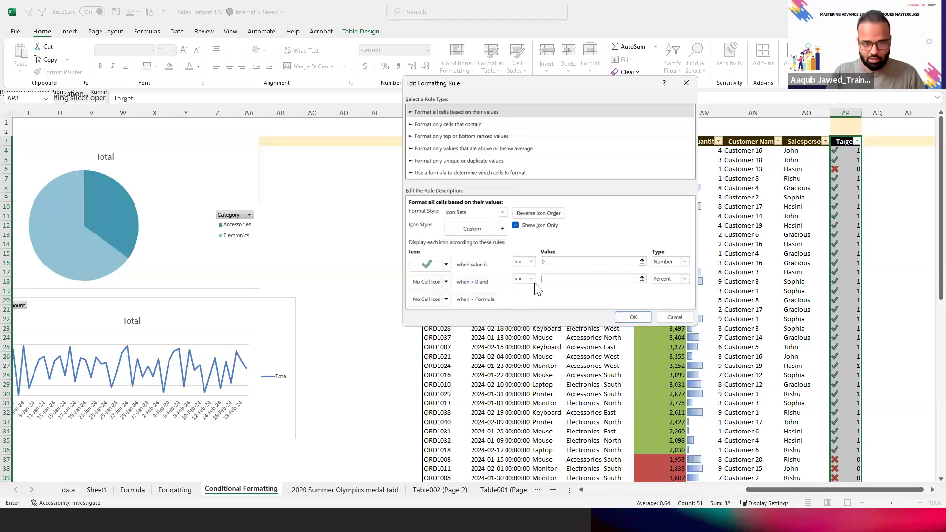
{"action": "left_click", "coordinate": [583, 261]}
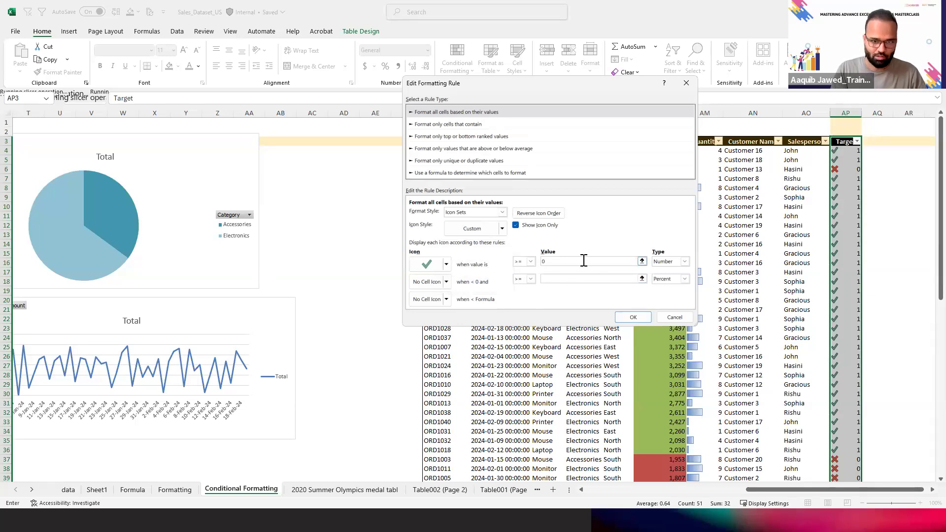
{"action": "left_click", "coordinate": [632, 315]}
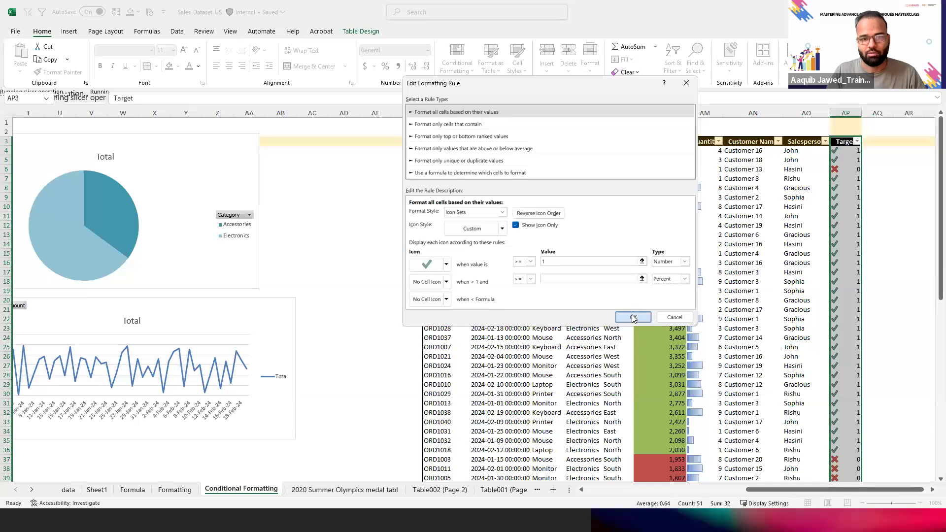
{"action": "key", "text": "Return"}
Set the second icon's threshold to 0 with type Number and apply the edited rule to the Target column
{"action": "left_click", "coordinate": [567, 279]}
{"action": "type", "text": "0"}
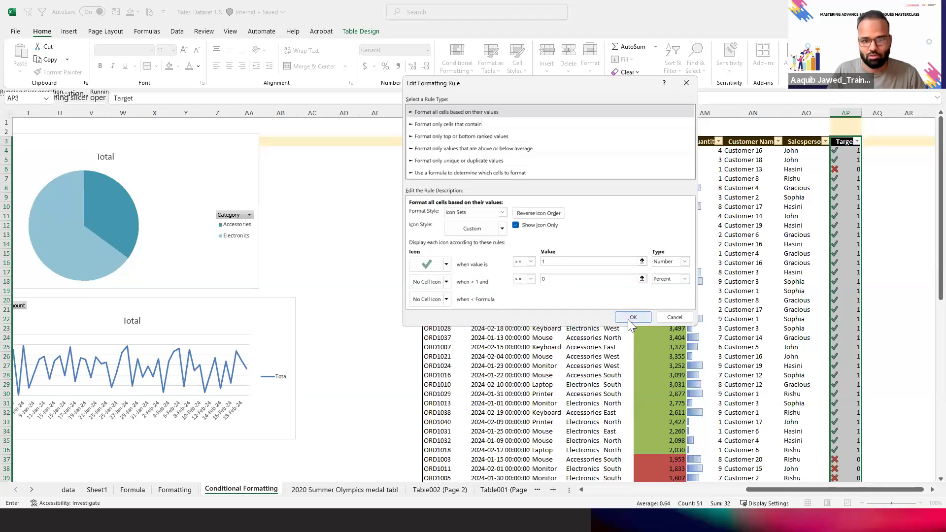
{"action": "left_click", "coordinate": [684, 279]}
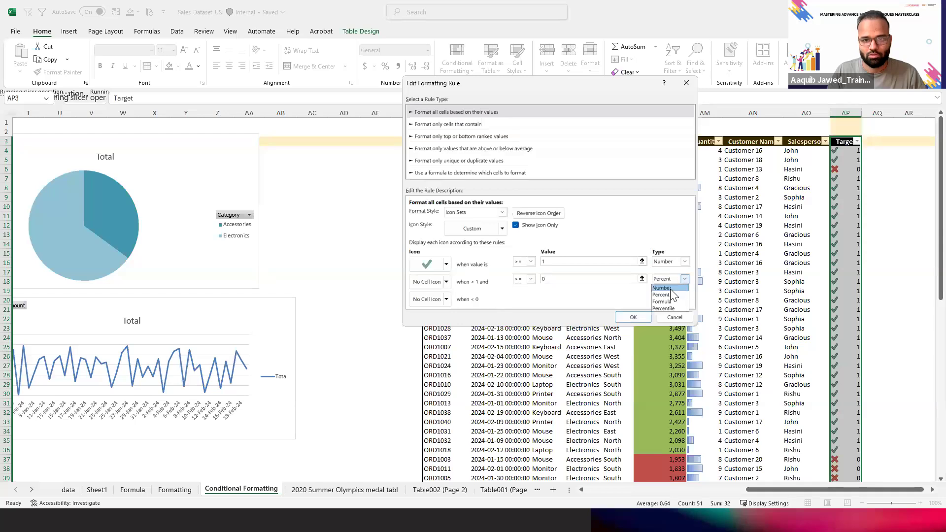
{"action": "left_click", "coordinate": [633, 321]}
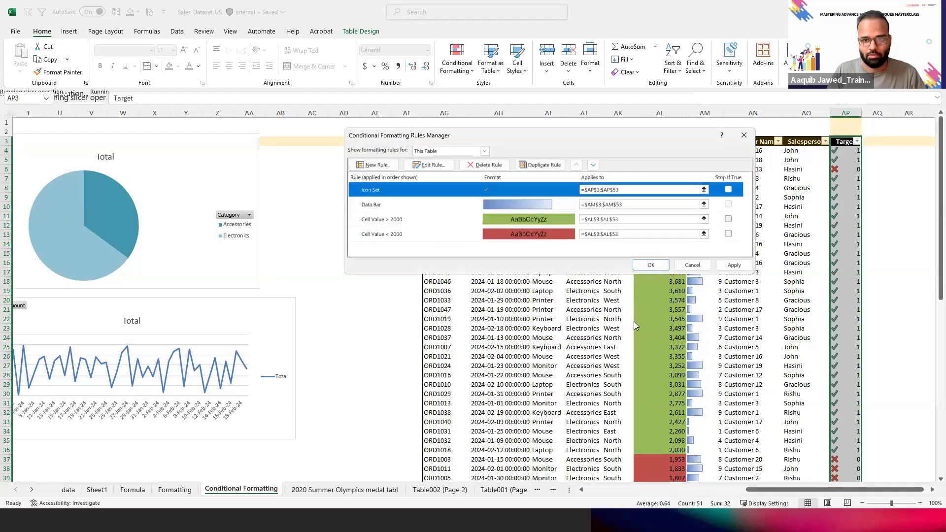
{"action": "left_click", "coordinate": [651, 266]}
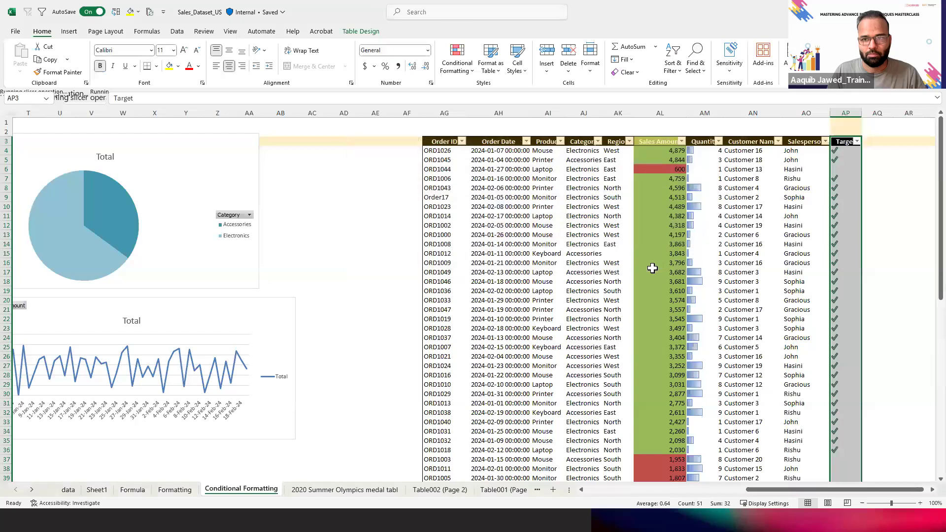
Examine the Target column's icons down to the table's last row against the Sales Amount colours
{"action": "key", "text": "Down"}
{"action": "key", "text": "Down"}
{"action": "key", "text": "Down"}
{"action": "key", "text": "Down"}
{"action": "key", "text": "Down"}
{"action": "key", "text": "Down"}
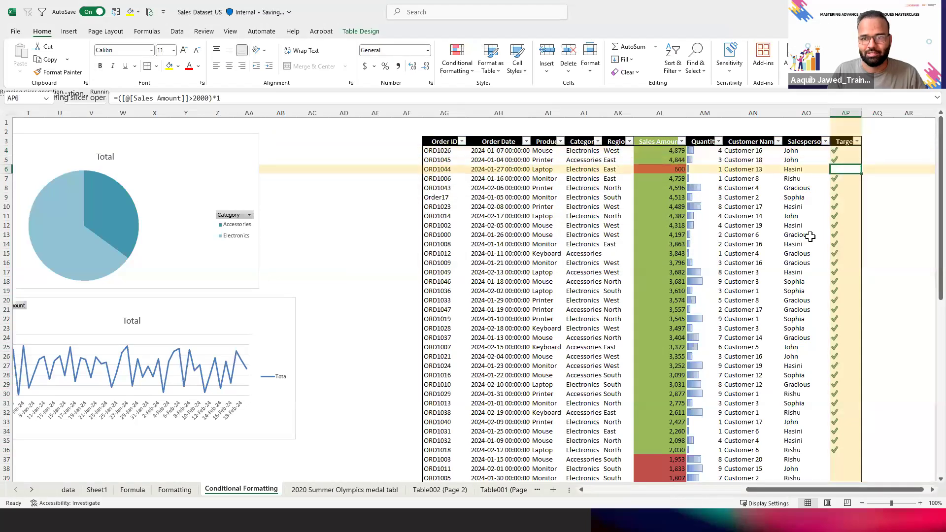
{"action": "key", "text": "Down"}
{"action": "key", "text": "Down"}
{"action": "key", "text": "ctrl+Down"}
{"action": "key", "text": "Up"}
{"action": "key", "text": "Up"}
{"action": "key", "text": "Up"}
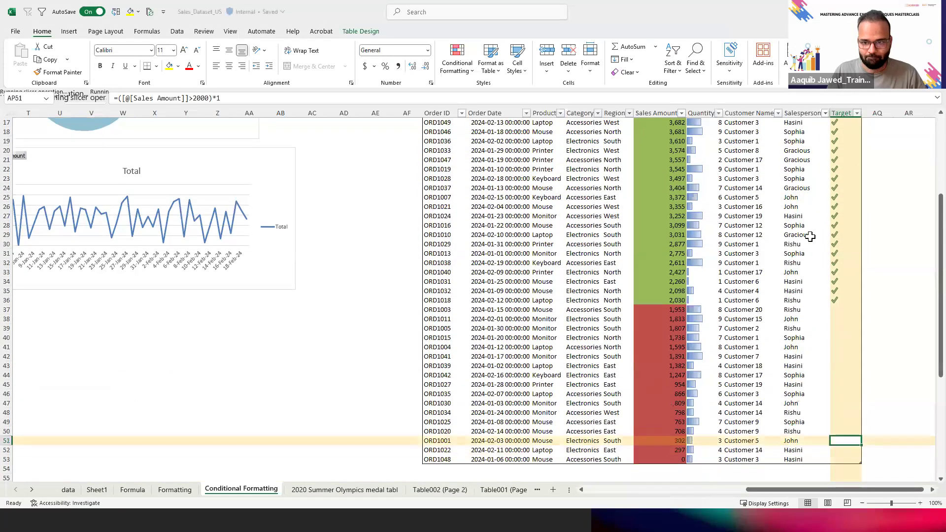
{"action": "key", "text": "ctrl+Up"}
{"action": "key", "text": "Down"}
{"action": "key", "text": "Down"}
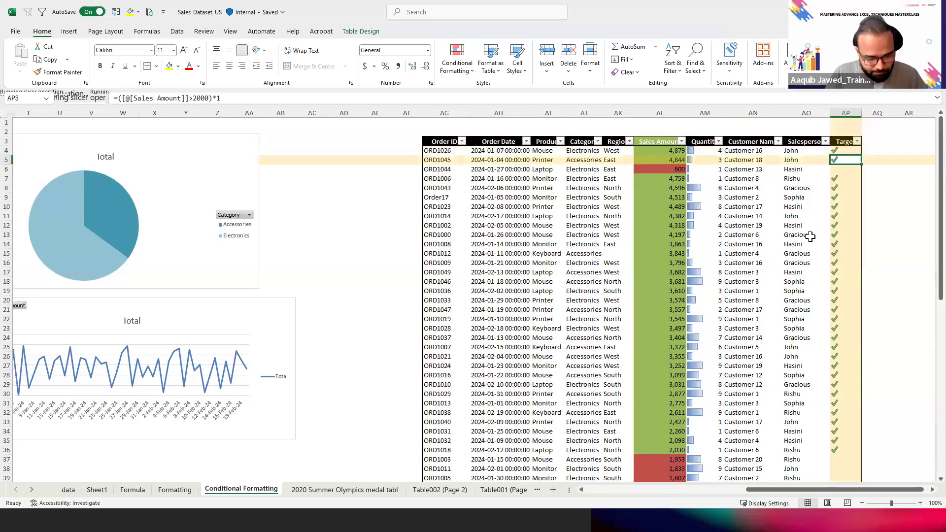
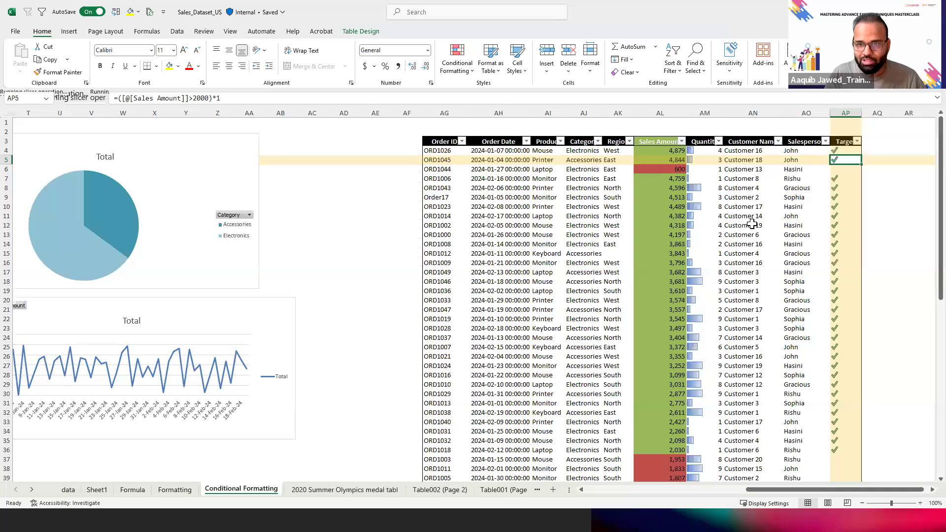
Open the conditional formatting rules for the whole Target column, from its header to the table's last row
{"action": "key", "text": "Up"}
{"action": "key", "text": "ctrl+shift+Down"}
{"action": "key", "text": "Up"}
{"action": "key", "text": "Up"}
{"action": "key", "text": "Up"}
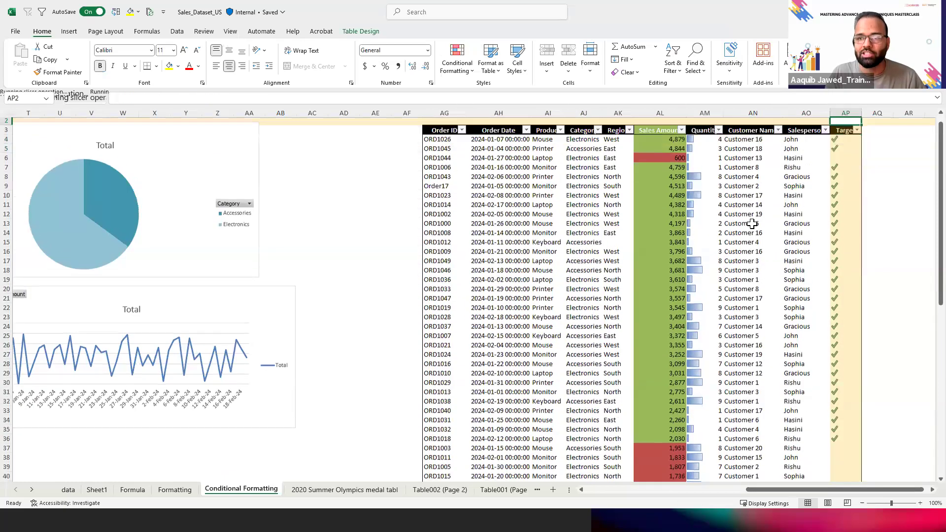
{"action": "key", "text": "Down"}
{"action": "key", "text": "Down"}
{"action": "key", "text": "ctrl+shift+Down"}
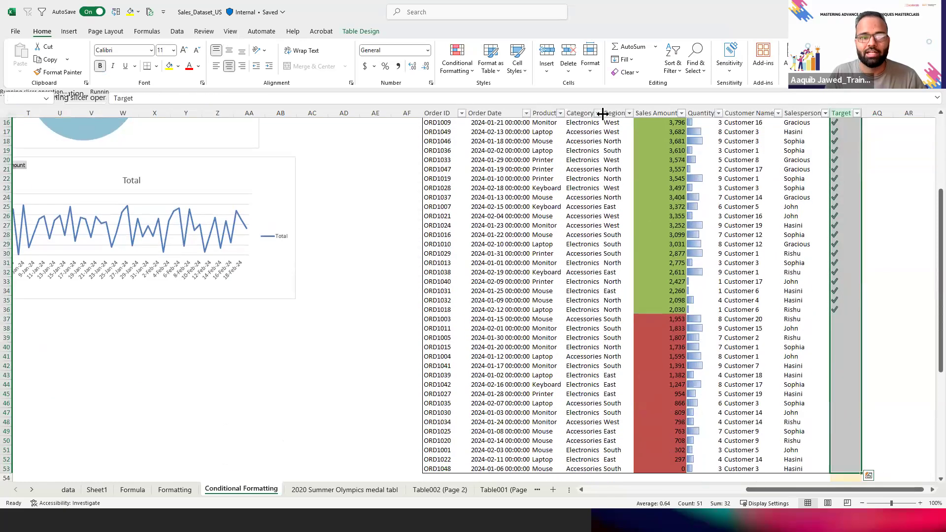
{"action": "left_click", "coordinate": [470, 72]}
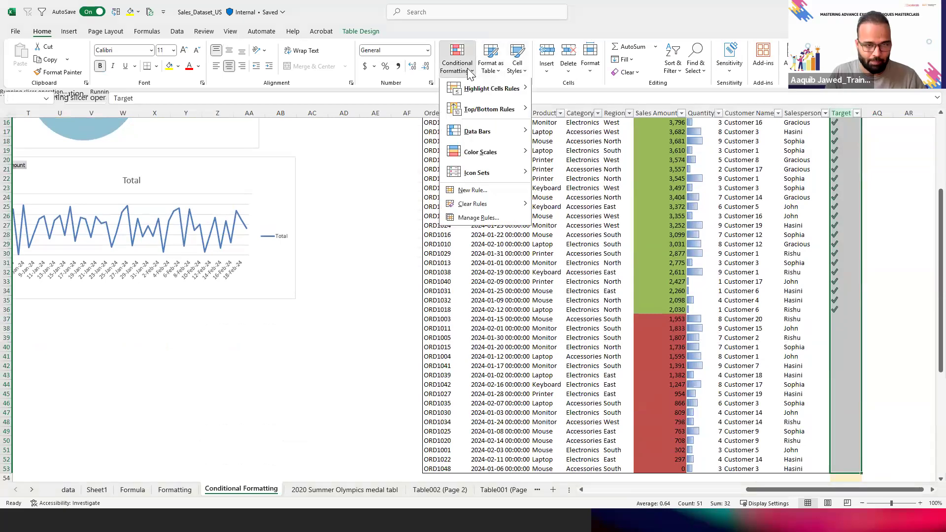
{"action": "left_click", "coordinate": [478, 219]}
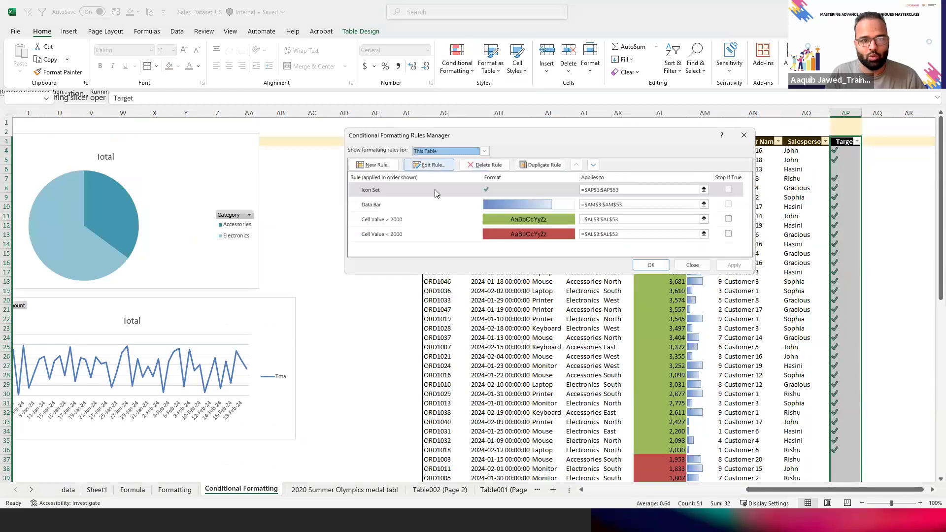
Review the Target icon set rule's icons, threshold values and types, and reapply it to the column
{"action": "left_click", "coordinate": [429, 165]}
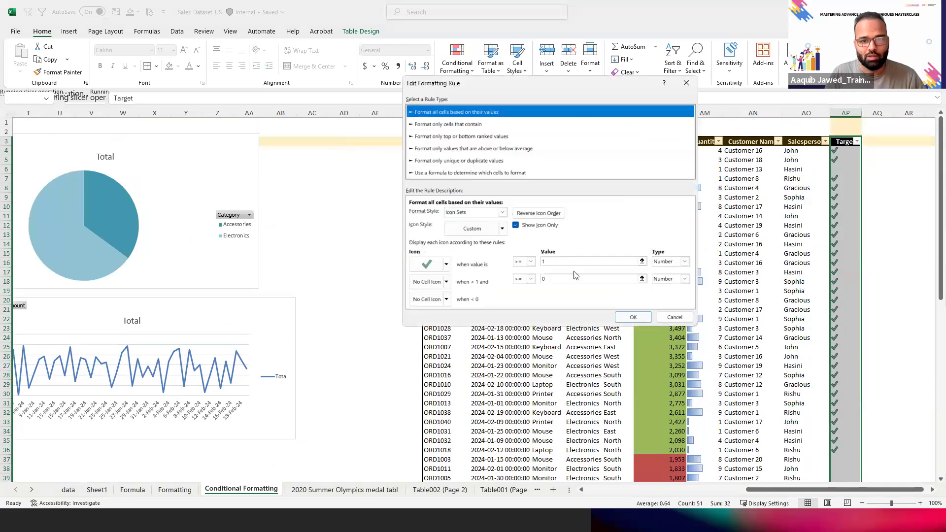
{"action": "left_click", "coordinate": [558, 261]}
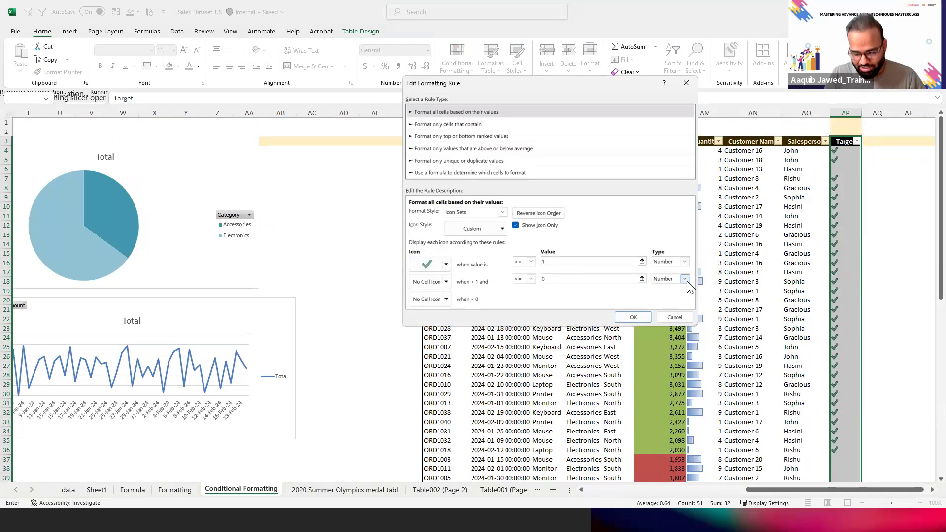
{"action": "left_click", "coordinate": [633, 316]}
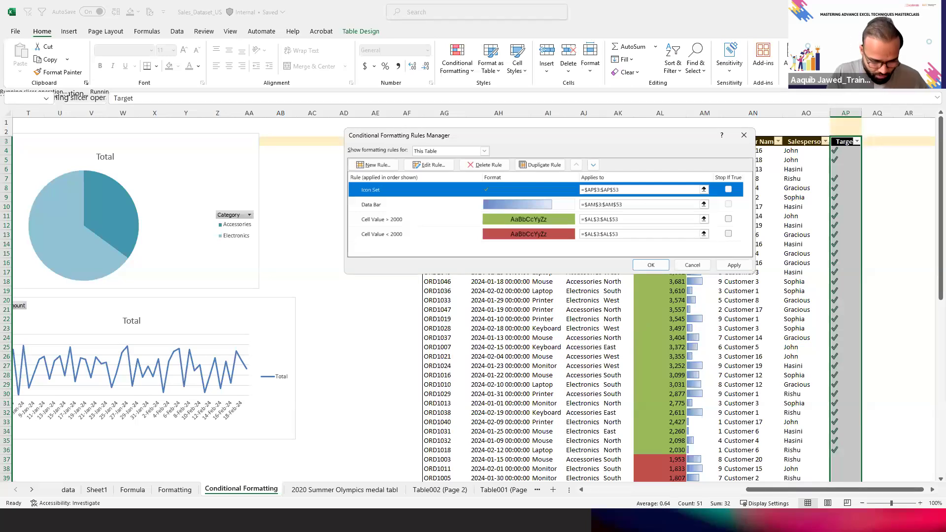
{"action": "key", "text": "alt+Tab"}
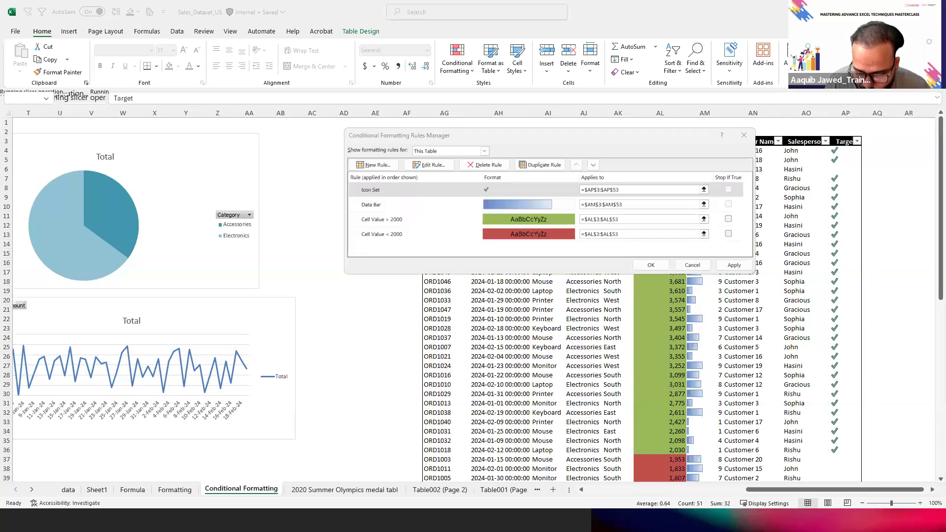
{"action": "left_click", "coordinate": [734, 266]}
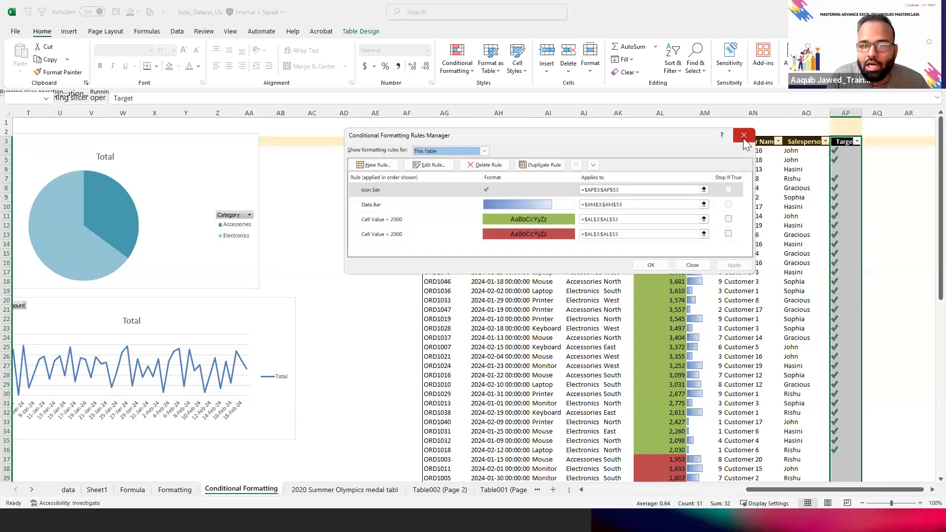
{"action": "left_click", "coordinate": [694, 265]}
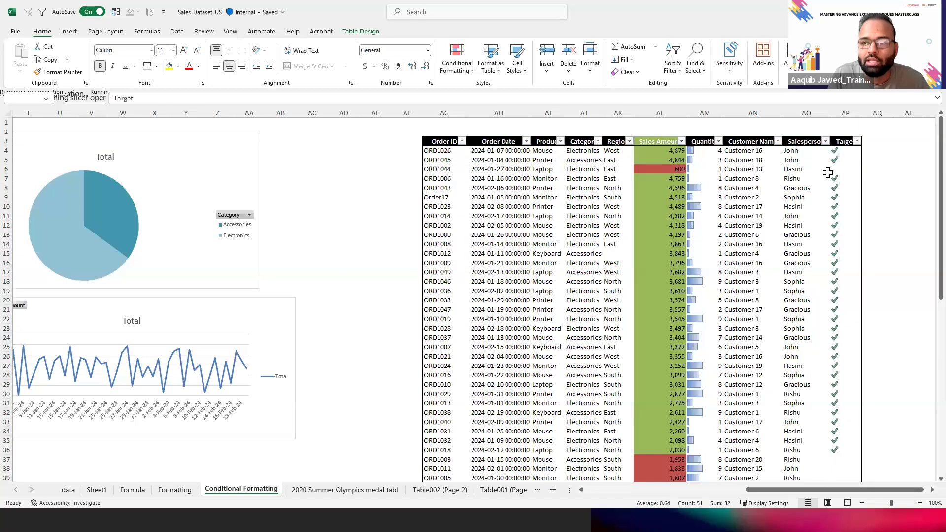
Enter the comparison formula =Table5[@[Sales Amount]]>2000 in cell AR4 beside the table
{"action": "key", "text": "Right"}
{"action": "key", "text": "Right"}
{"action": "key", "text": "Right"}
{"action": "key", "text": "Left"}
{"action": "key", "text": "Down"}
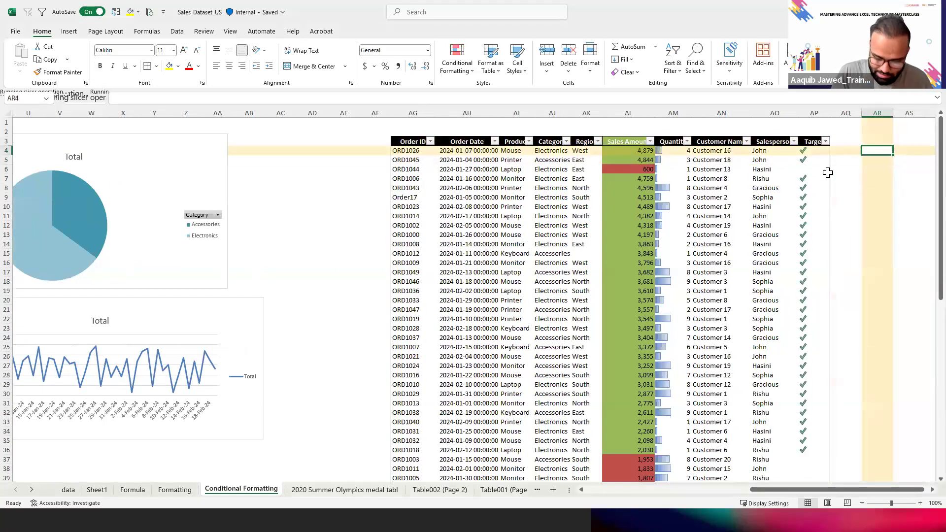
{"action": "type", "text": "="}
{"action": "key", "text": "Left"}
{"action": "key", "text": "Left"}
{"action": "key", "text": "Left"}
{"action": "key", "text": "Left"}
{"action": "key", "text": "Left"}
{"action": "key", "text": "Left"}
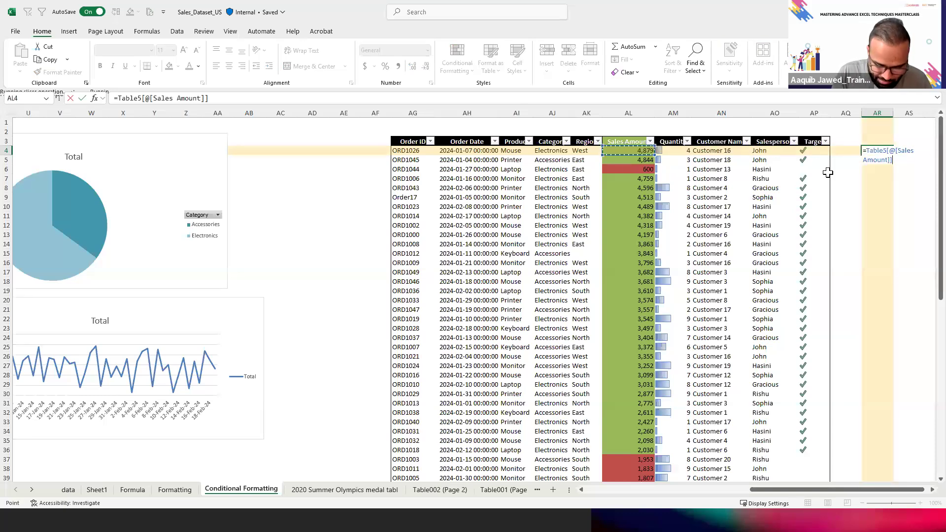
{"action": "type", "text": ">2"}
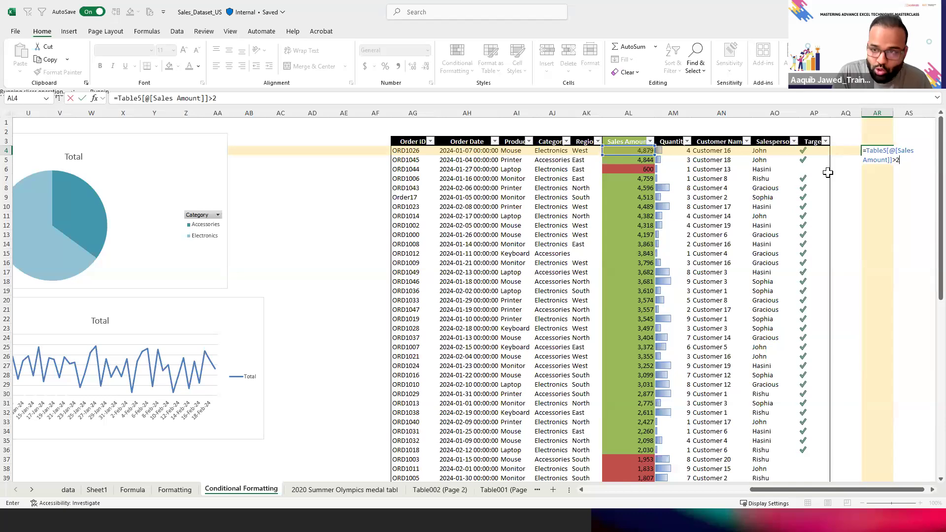
{"action": "type", "text": "000"}
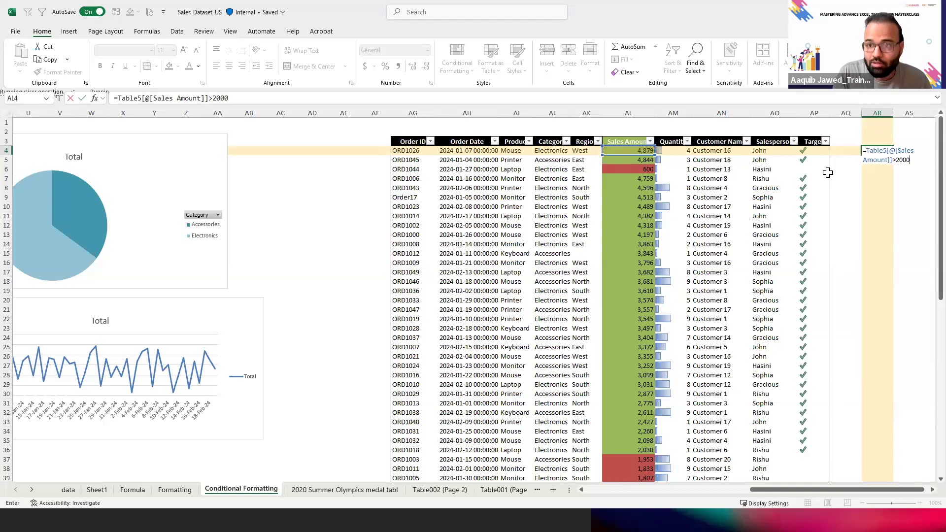
{"action": "key", "text": "ctrl+Return"}
Copy the comparison formula from AR4 down column AR to row 46
{"action": "key", "text": "ctrl+c"}
{"action": "key", "text": "shift+Down"}
{"action": "key", "text": "shift+Down"}
{"action": "key", "text": "shift+Down"}
{"action": "key", "text": "shift+Down"}
{"action": "key", "text": "shift+Down"}
{"action": "key", "text": "shift+Down"}
{"action": "key", "text": "shift+Down"}
{"action": "key", "text": "shift+Down"}
{"action": "key", "text": "shift+Down"}
{"action": "key", "text": "shift+Down"}
{"action": "key", "text": "shift+Down"}
{"action": "key", "text": "shift+Down"}
{"action": "key", "text": "shift+Down"}
{"action": "key", "text": "shift+Down"}
{"action": "key", "text": "shift+Down"}
{"action": "key", "text": "shift+Down"}
{"action": "key", "text": "shift+Down"}
{"action": "key", "text": "shift+Down"}
{"action": "key", "text": "shift+Down"}
{"action": "key", "text": "shift+Down"}
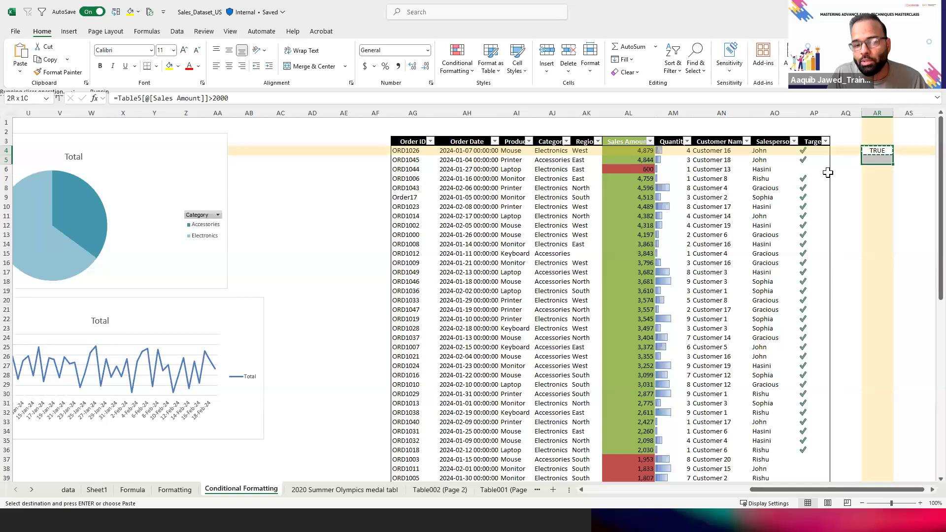
{"action": "key", "text": "shift+Down"}
{"action": "key", "text": "shift+Down"}
{"action": "key", "text": "shift+Down"}
{"action": "key", "text": "shift+Down"}
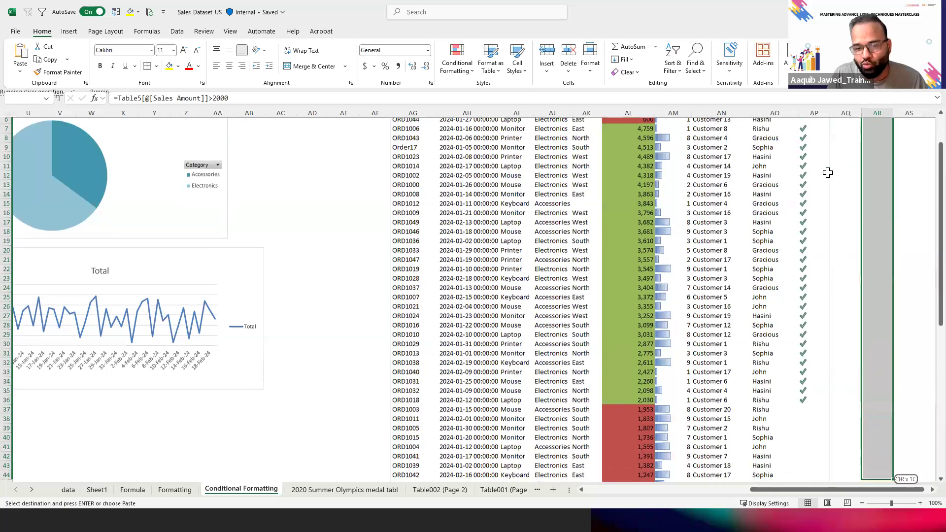
{"action": "key", "text": "ctrl+v"}
{"action": "key", "text": "Escape"}
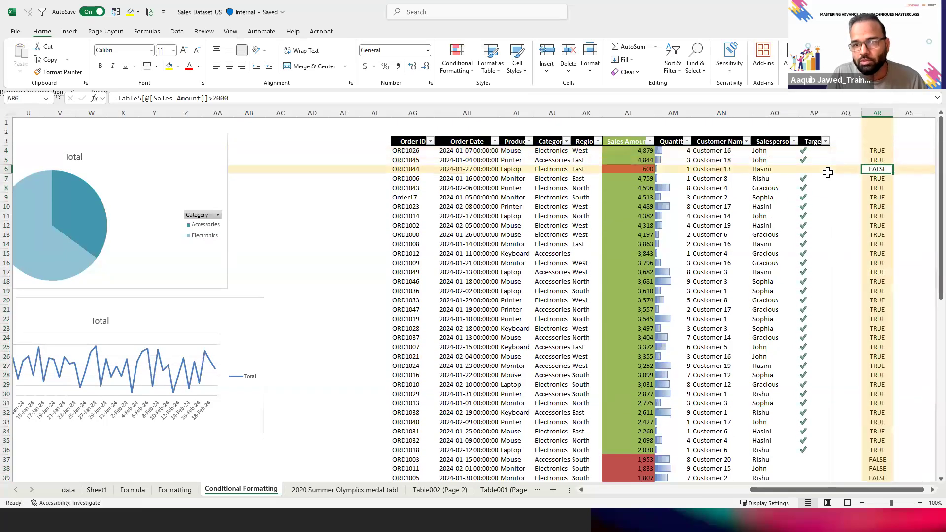
Examine column AR's logical results against the Sales Amount colours, the Target check marks and the formula in AP4
{"action": "key", "text": "Down"}
{"action": "key", "text": "Down"}
{"action": "key", "text": "Down"}
{"action": "key", "text": "Down"}
{"action": "key", "text": "Down"}
{"action": "key", "text": "Down"}
{"action": "key", "text": "Down"}
{"action": "key", "text": "Down"}
{"action": "key", "text": "Down"}
{"action": "key", "text": "Down"}
{"action": "key", "text": "Down"}
{"action": "key", "text": "Down"}
{"action": "key", "text": "Down"}
{"action": "key", "text": "Down"}
{"action": "key", "text": "Down"}
{"action": "key", "text": "Down"}
{"action": "key", "text": "Down"}
{"action": "key", "text": "Down"}
{"action": "key", "text": "Down"}
{"action": "key", "text": "Down"}
{"action": "key", "text": "Up"}
{"action": "key", "text": "Up"}
{"action": "key", "text": "Up"}
{"action": "key", "text": "Up"}
{"action": "key", "text": "Up"}
{"action": "key", "text": "Up"}
{"action": "key", "text": "Up"}
{"action": "key", "text": "Up"}
{"action": "key", "text": "Up"}
{"action": "key", "text": "Up"}
{"action": "key", "text": "Up"}
{"action": "key", "text": "Up"}
{"action": "key", "text": "Up"}
{"action": "key", "text": "Up"}
{"action": "key", "text": "Up"}
{"action": "key", "text": "Up"}
{"action": "key", "text": "Up"}
{"action": "key", "text": "Up"}
{"action": "key", "text": "Up"}
{"action": "key", "text": "Up"}
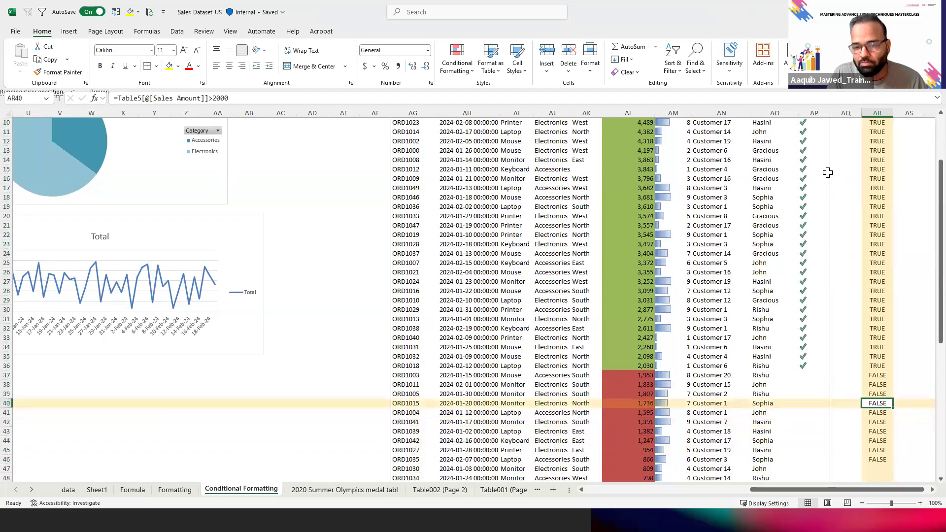
{"action": "key", "text": "Down"}
{"action": "key", "text": "Down"}
{"action": "key", "text": "Down"}
{"action": "key", "text": "Down"}
{"action": "key", "text": "Down"}
{"action": "key", "text": "Down"}
{"action": "key", "text": "Down"}
{"action": "key", "text": "Down"}
{"action": "key", "text": "Down"}
{"action": "key", "text": "Down"}
{"action": "key", "text": "Down"}
{"action": "key", "text": "Down"}
{"action": "key", "text": "Down"}
{"action": "key", "text": "Down"}
{"action": "key", "text": "Down"}
{"action": "key", "text": "Down"}
{"action": "key", "text": "Down"}
{"action": "key", "text": "Down"}
{"action": "key", "text": "Down"}
{"action": "key", "text": "Down"}
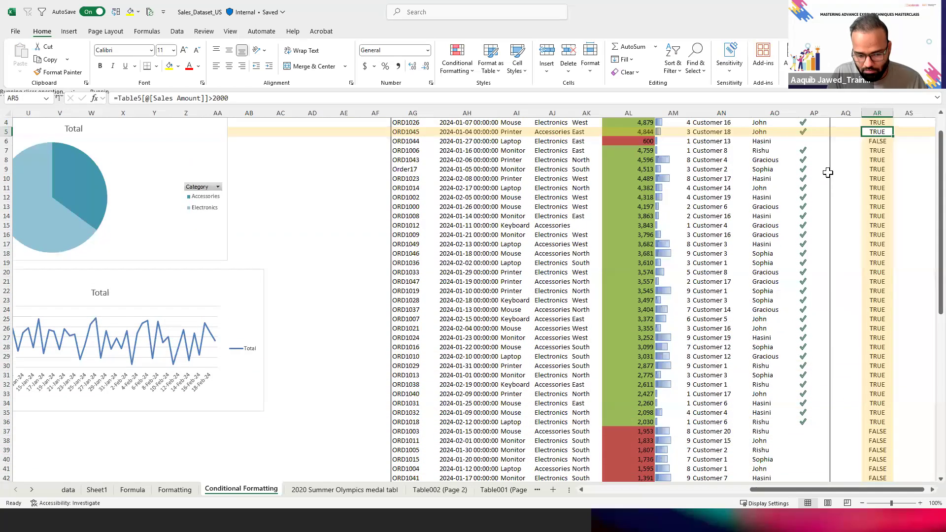
{"action": "key", "text": "Up"}
{"action": "key", "text": "Up"}
{"action": "key", "text": "Up"}
{"action": "key", "text": "Up"}
{"action": "key", "text": "Up"}
{"action": "key", "text": "Up"}
{"action": "key", "text": "Up"}
{"action": "key", "text": "Up"}
{"action": "key", "text": "Up"}
{"action": "key", "text": "Up"}
{"action": "key", "text": "Up"}
{"action": "key", "text": "Up"}
{"action": "key", "text": "Up"}
{"action": "key", "text": "Up"}
{"action": "key", "text": "Up"}
{"action": "key", "text": "Up"}
{"action": "key", "text": "Up"}
{"action": "key", "text": "Up"}
{"action": "key", "text": "Up"}
{"action": "key", "text": "Up"}
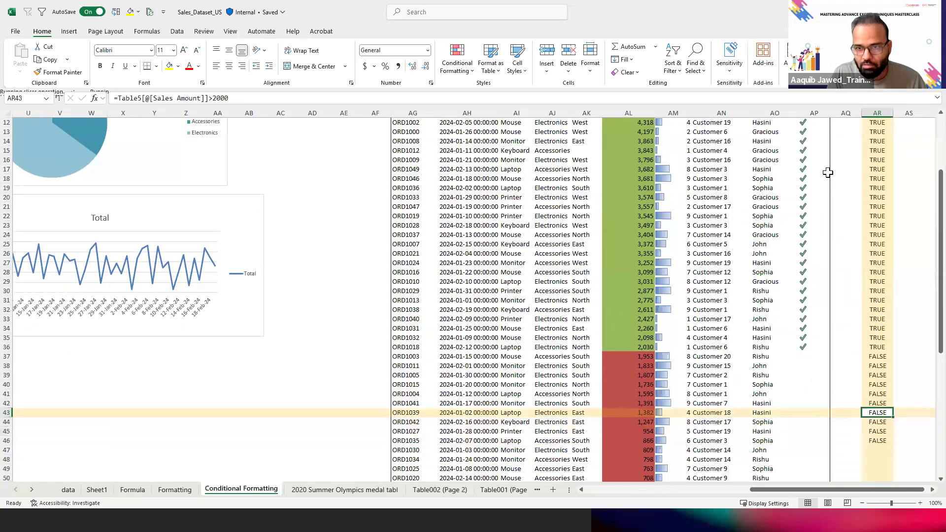
{"action": "key", "text": "Down"}
{"action": "key", "text": "Down"}
{"action": "key", "text": "Down"}
{"action": "key", "text": "Down"}
{"action": "key", "text": "Down"}
{"action": "key", "text": "Down"}
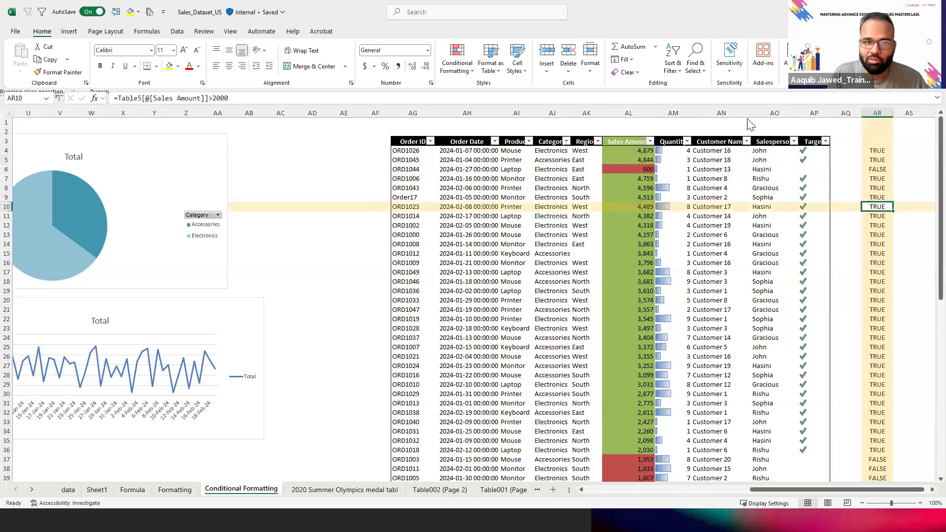
{"action": "left_click", "coordinate": [819, 147]}
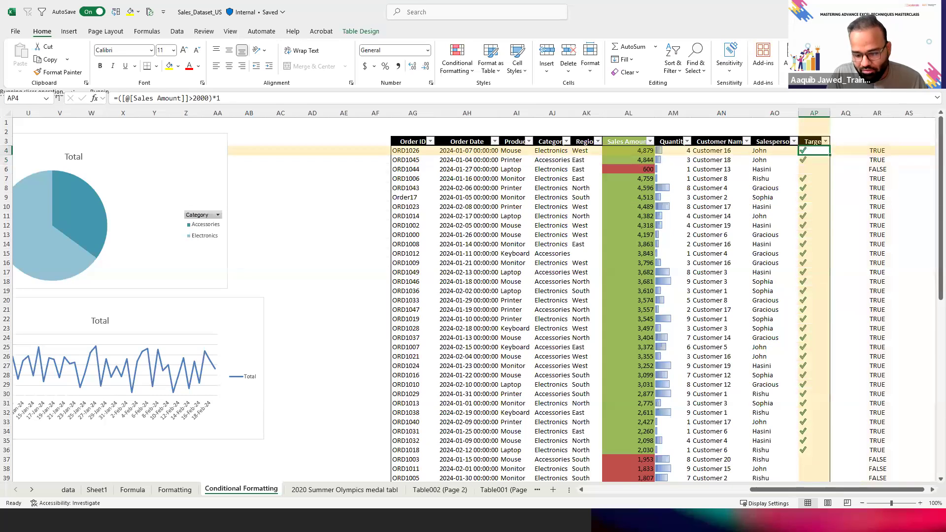
Clear the comparison formulas from the whole of column AR
{"action": "key", "text": "alt+Tab"}
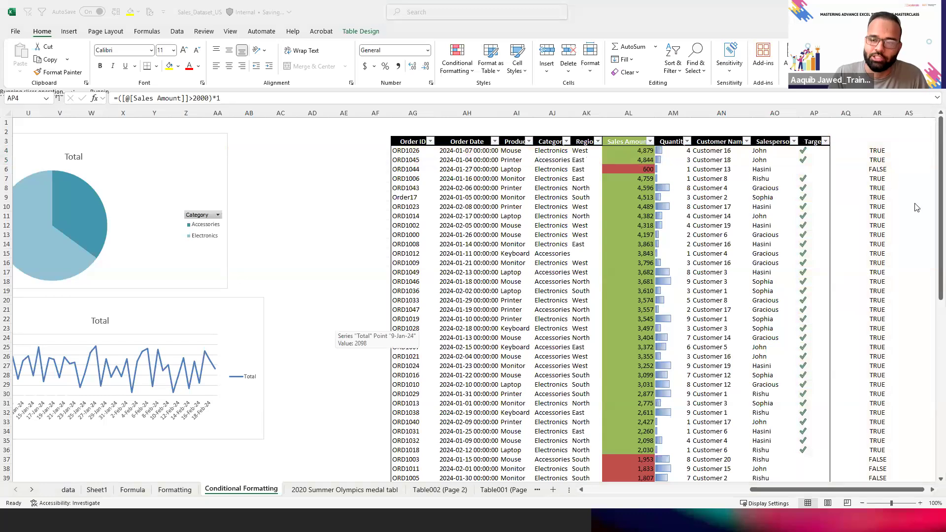
{"action": "left_click", "coordinate": [879, 111]}
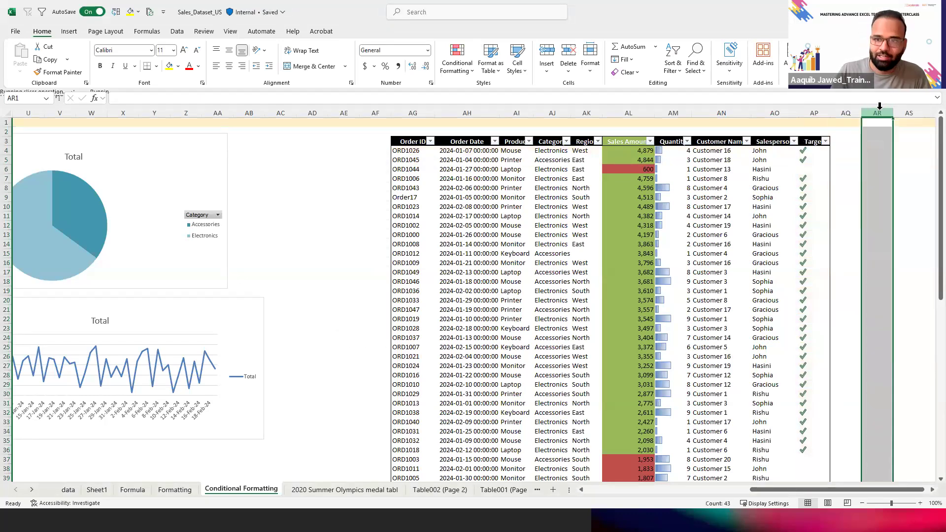
{"action": "key", "text": "ctrl+z"}
View the first sales table at the start of the sheet and the Salesperson slicer beside it
{"action": "key", "text": "Left"}
{"action": "key", "text": "Left"}
{"action": "key", "text": "ctrl+Left"}
{"action": "key", "text": "Right"}
{"action": "key", "text": "Right"}
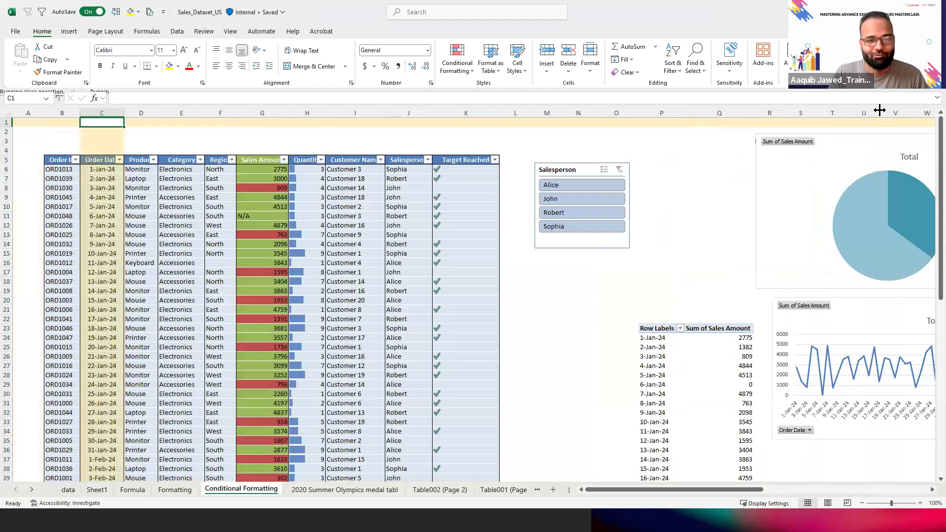
{"action": "left_click", "coordinate": [580, 170]}
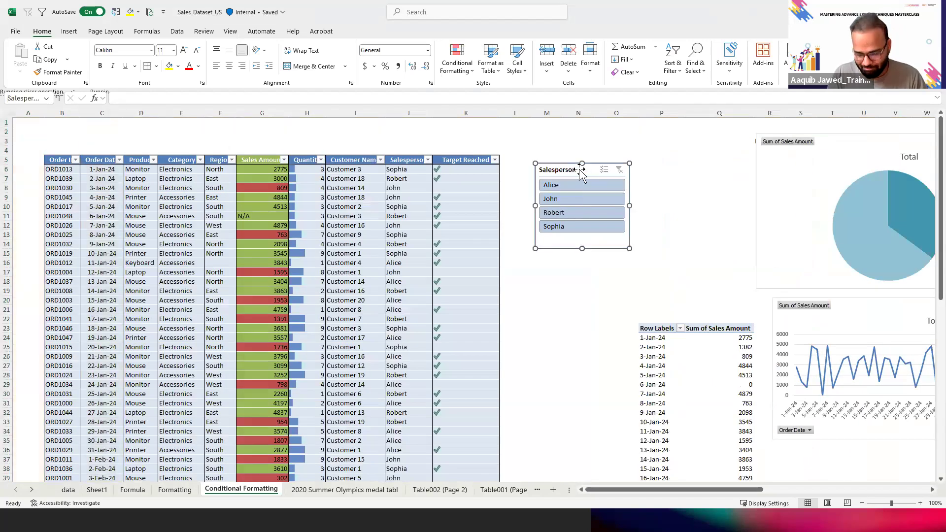
{"action": "left_click", "coordinate": [653, 288]}
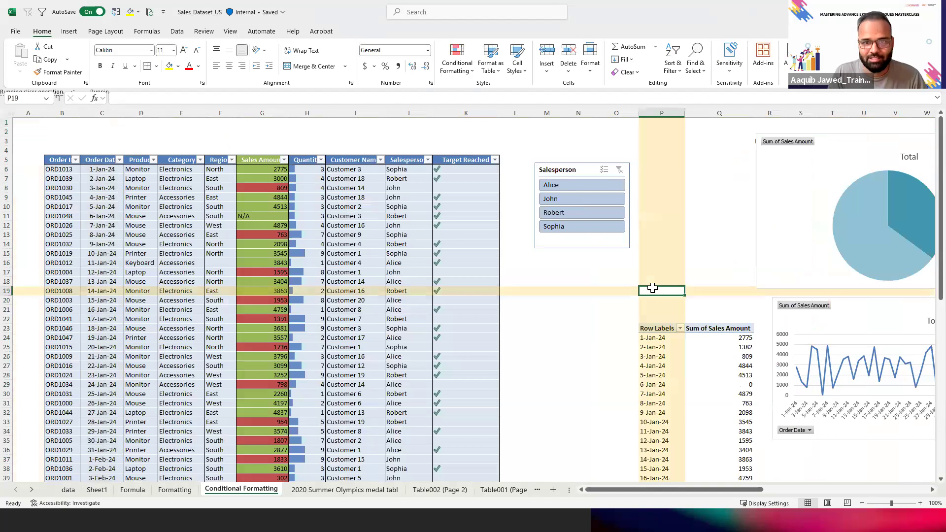
View the second sales table starting at cell AG3, going across its headers and first records
{"action": "key", "text": "Right"}
{"action": "key", "text": "Right"}
{"action": "key", "text": "Right"}
{"action": "key", "text": "Right"}
{"action": "key", "text": "Right"}
{"action": "key", "text": "Right"}
{"action": "key", "text": "Right"}
{"action": "key", "text": "Right"}
{"action": "key", "text": "Right"}
{"action": "key", "text": "Right"}
{"action": "key", "text": "Right"}
{"action": "key", "text": "Right"}
{"action": "key", "text": "Right"}
{"action": "key", "text": "Right"}
{"action": "key", "text": "Right"}
{"action": "key", "text": "Right"}
{"action": "key", "text": "Right"}
{"action": "key", "text": "Right"}
{"action": "key", "text": "Right"}
{"action": "key", "text": "Right"}
{"action": "key", "text": "Right"}
{"action": "key", "text": "Right"}
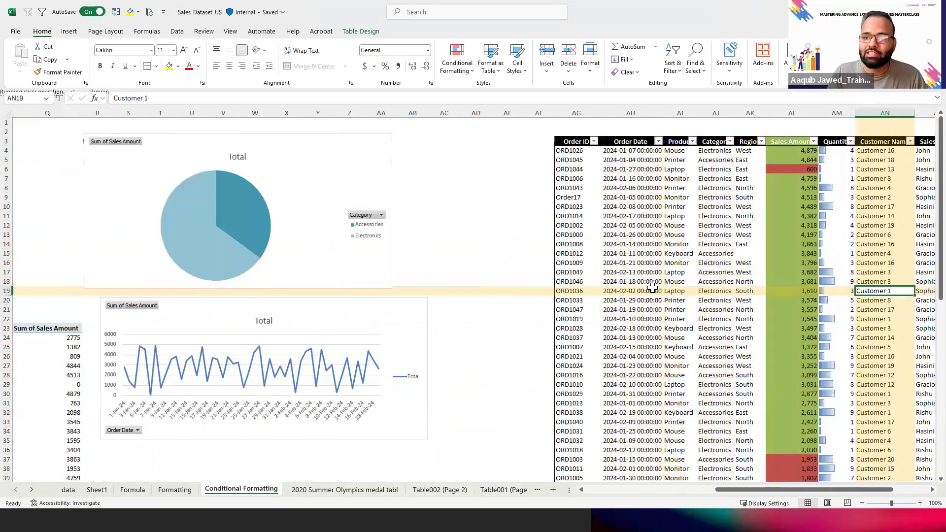
{"action": "key", "text": "Left"}
{"action": "key", "text": "Left"}
{"action": "key", "text": "Left"}
{"action": "key", "text": "Left"}
{"action": "key", "text": "Left"}
{"action": "key", "text": "Left"}
{"action": "key", "text": "Left"}
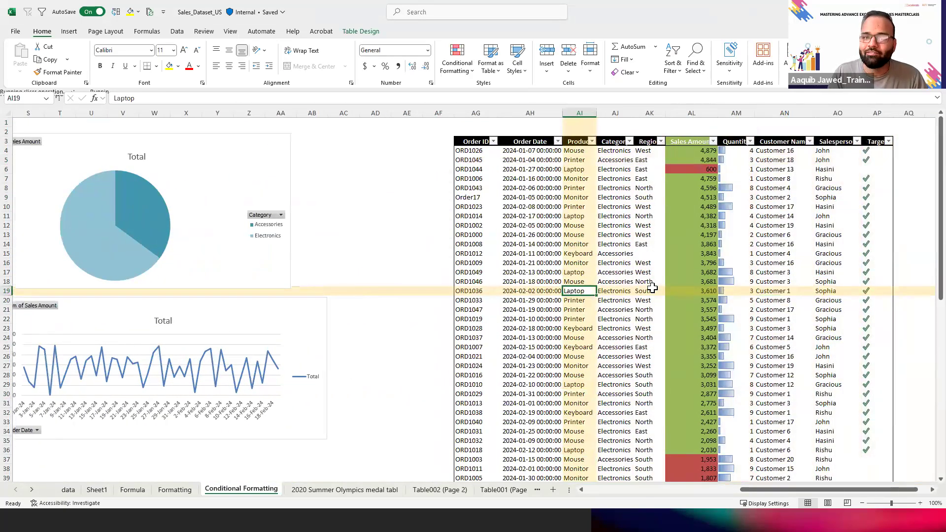
{"action": "key", "text": "ctrl+Up"}
{"action": "key", "text": "Left"}
{"action": "key", "text": "Left"}
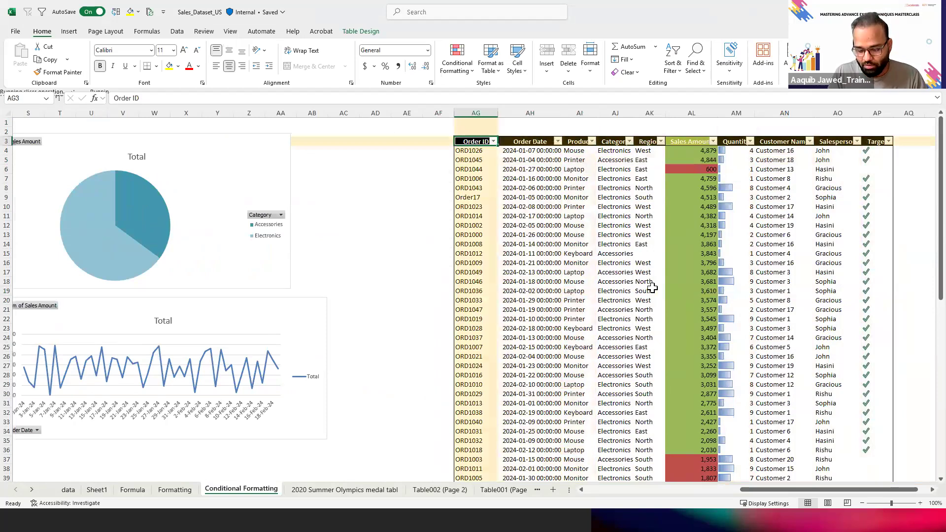
{"action": "key", "text": "Right"}
{"action": "key", "text": "Right"}
{"action": "key", "text": "Right"}
{"action": "key", "text": "Right"}
{"action": "key", "text": "Left"}
{"action": "key", "text": "Left"}
{"action": "key", "text": "Left"}
{"action": "key", "text": "Left"}
{"action": "key", "text": "Down"}
{"action": "key", "text": "Down"}
{"action": "key", "text": "Right"}
{"action": "key", "text": "Right"}
{"action": "key", "text": "Right"}
{"action": "key", "text": "Right"}
{"action": "key", "text": "Right"}
{"action": "key", "text": "Right"}
{"action": "key", "text": "Right"}
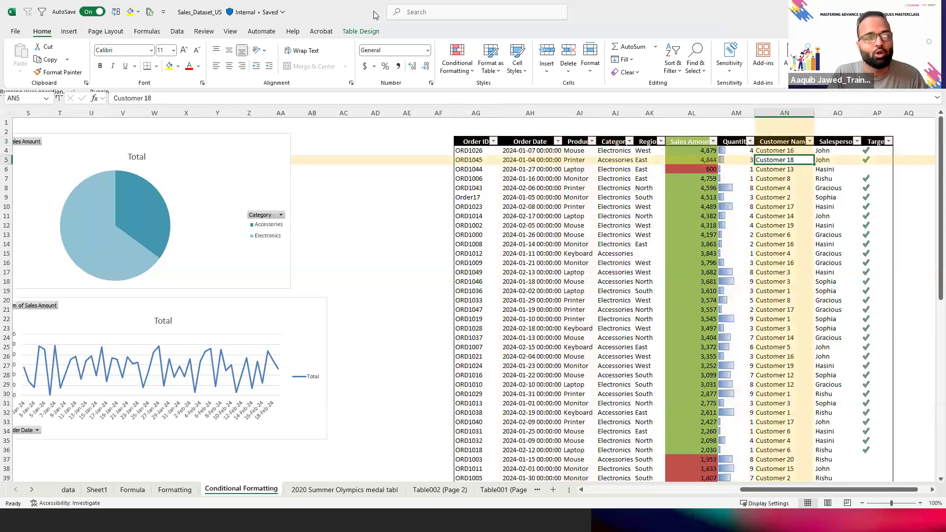
Insert a Salesperson slicer for the second sales table
{"action": "left_click", "coordinate": [362, 31]}
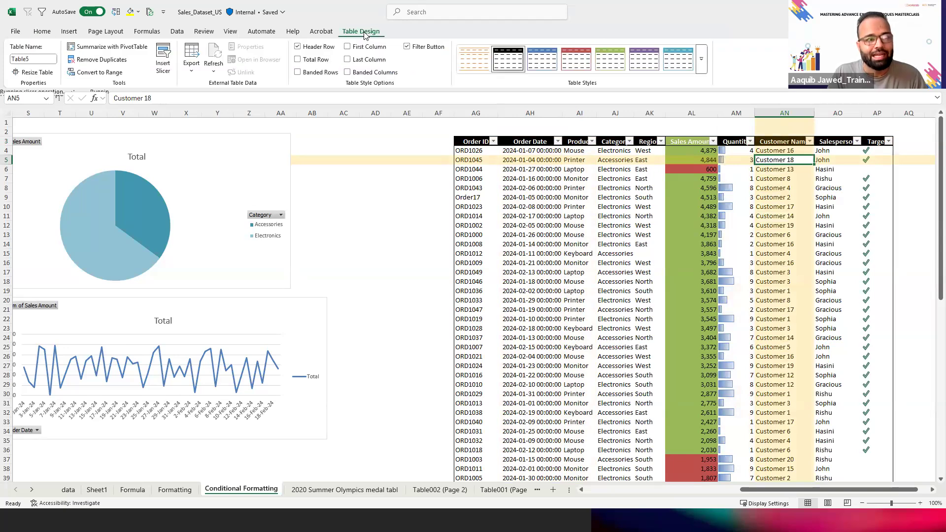
{"action": "left_click", "coordinate": [163, 69]}
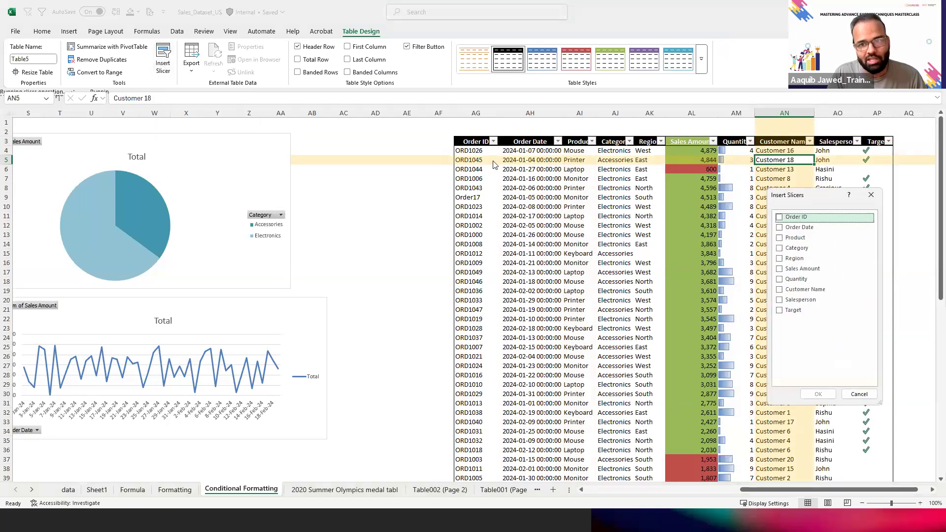
{"action": "left_click_drag", "start_coordinate": [812, 196], "coordinate": [892, 183]}
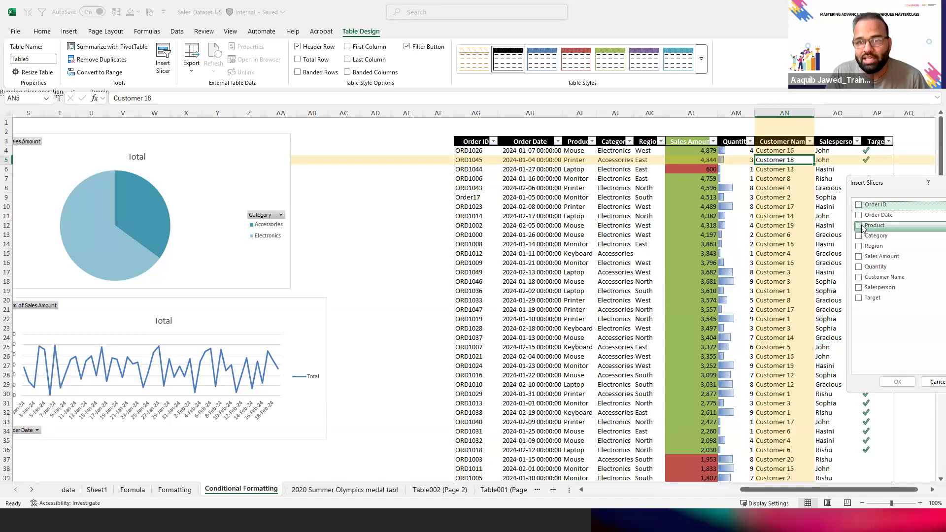
{"action": "left_click", "coordinate": [859, 288]}
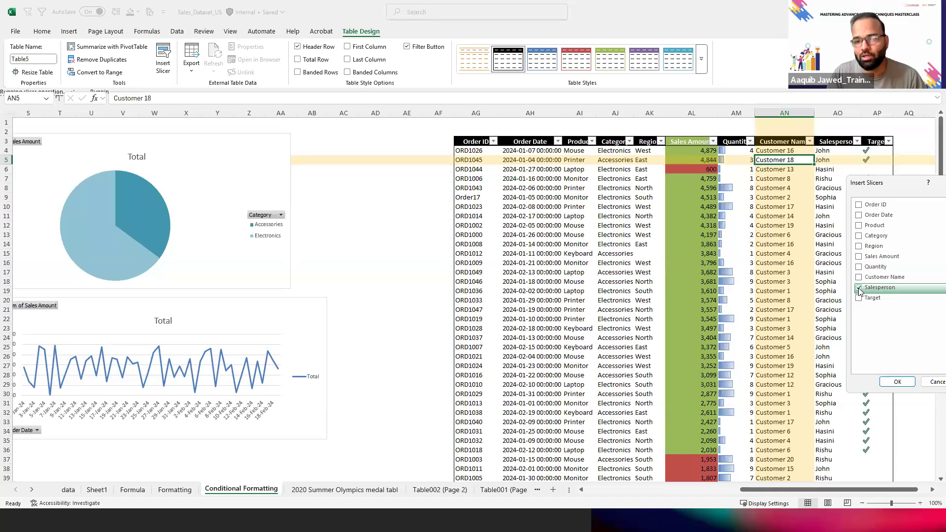
{"action": "left_click", "coordinate": [894, 380]}
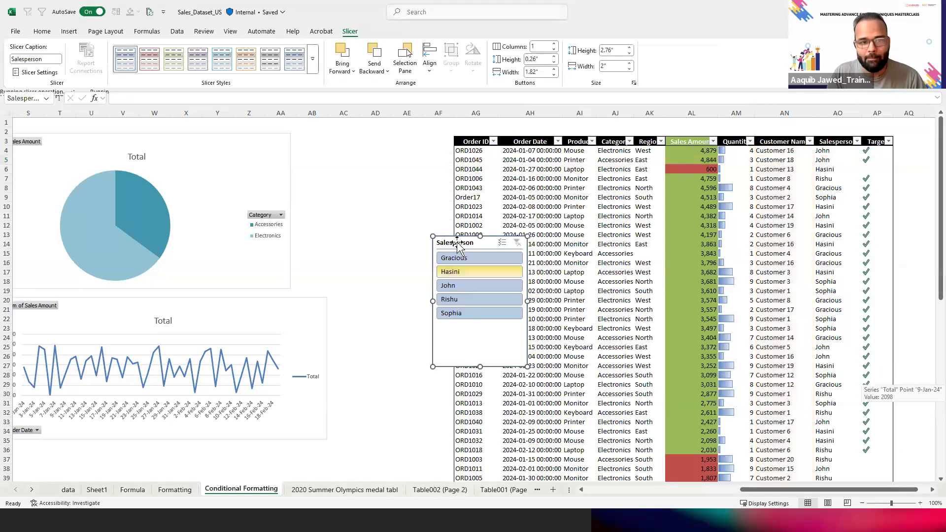
Place the Salesperson slicer beside the Target column and shorten it to a height of about 2.37"
{"action": "left_click_drag", "start_coordinate": [456, 244], "coordinate": [709, 244]}
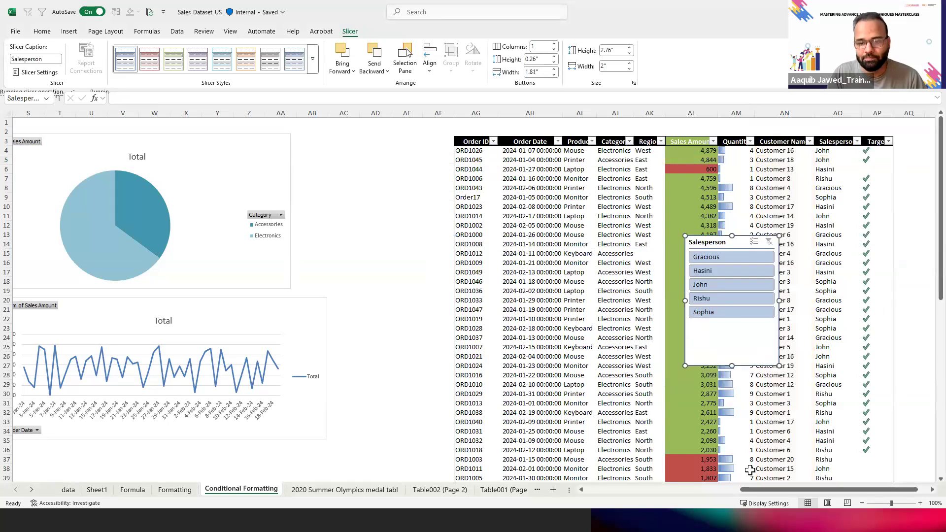
{"action": "left_click_drag", "start_coordinate": [754, 490], "coordinate": [882, 490]}
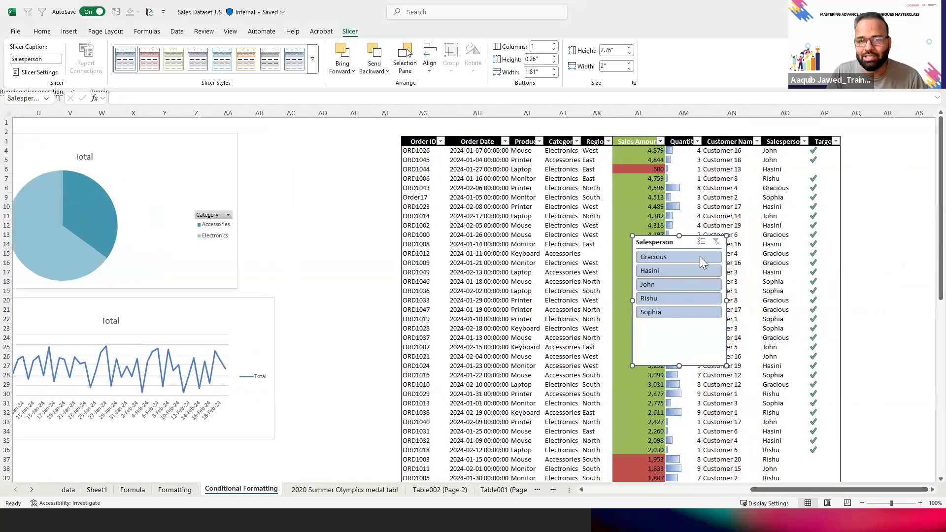
{"action": "left_click_drag", "start_coordinate": [660, 244], "coordinate": [874, 145]}
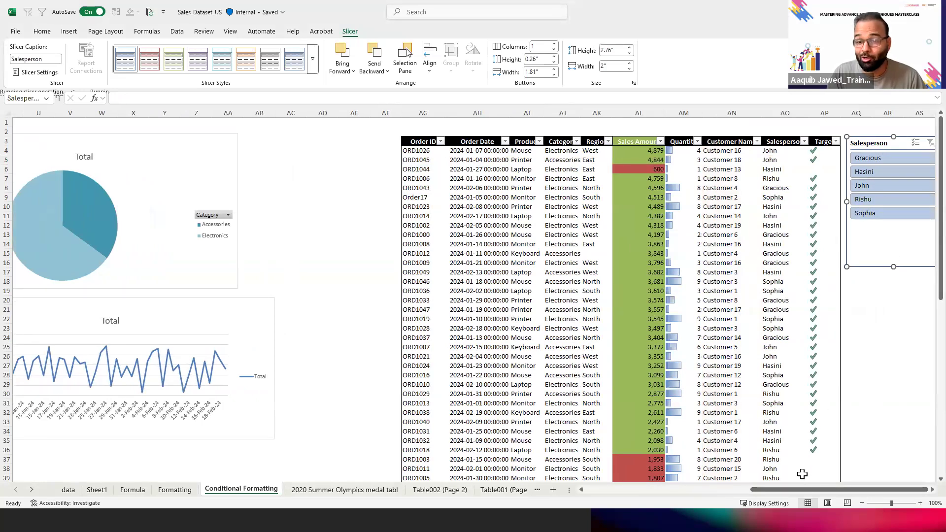
{"action": "left_click_drag", "start_coordinate": [797, 489], "coordinate": [857, 491]}
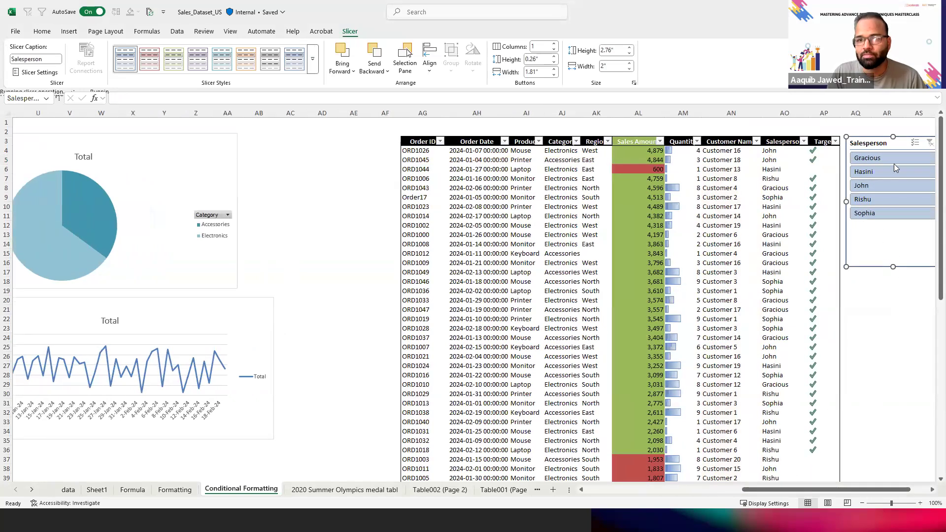
{"action": "left_click_drag", "start_coordinate": [884, 144], "coordinate": [875, 146]}
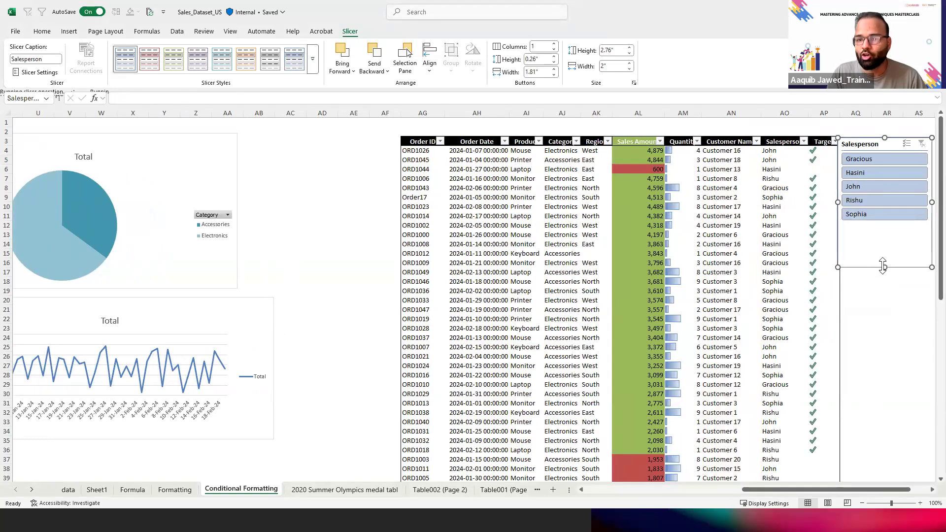
{"action": "left_click_drag", "start_coordinate": [882, 266], "coordinate": [895, 244]}
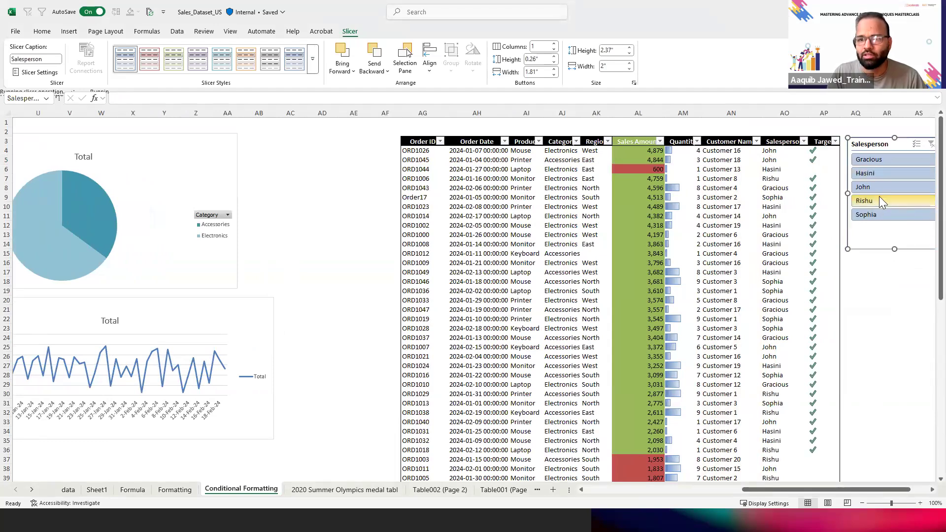
Filter the second sales table by three different salespeople in turn with the slicer, and clear the filter
{"action": "left_click", "coordinate": [881, 194]}
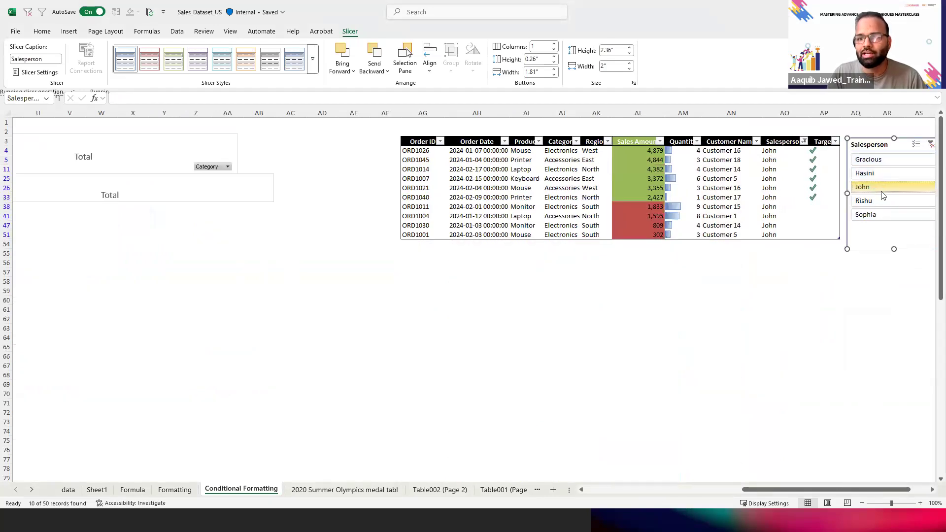
{"action": "left_click", "coordinate": [882, 202]}
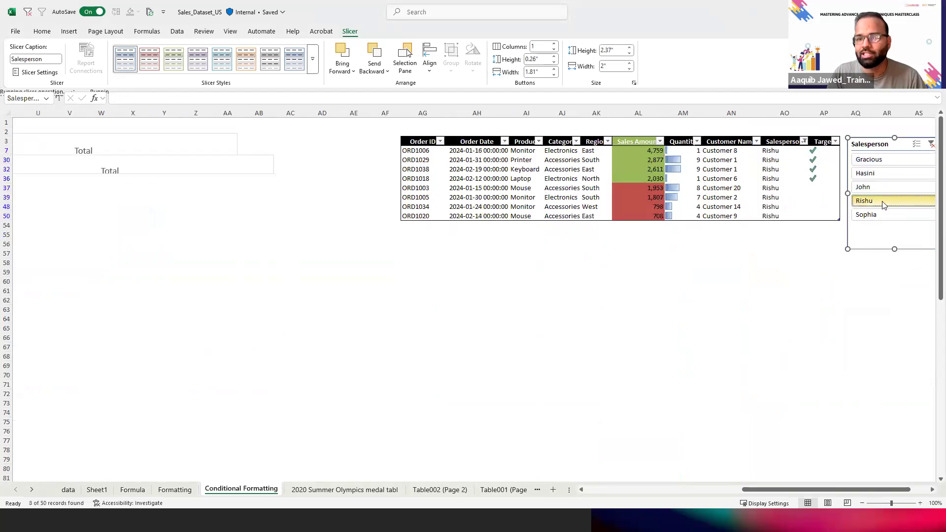
{"action": "left_click", "coordinate": [877, 159]}
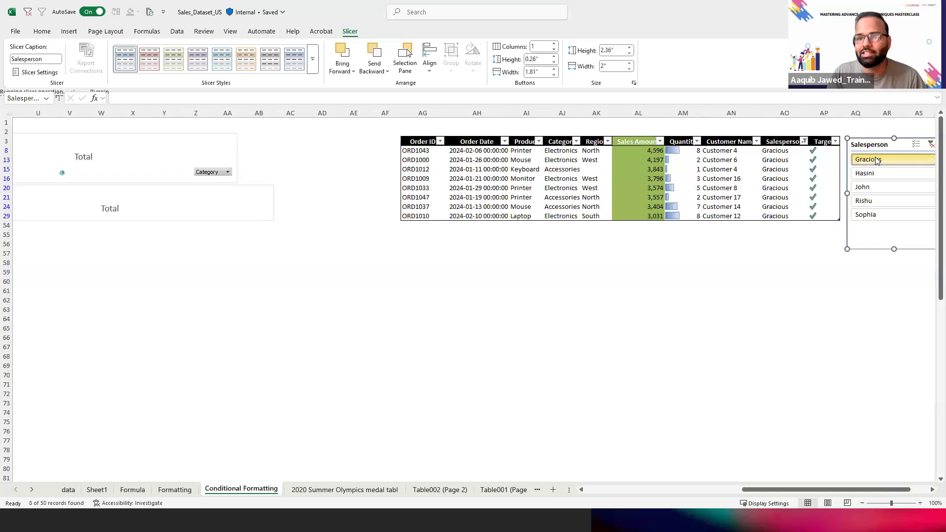
{"action": "left_click", "coordinate": [931, 144]}
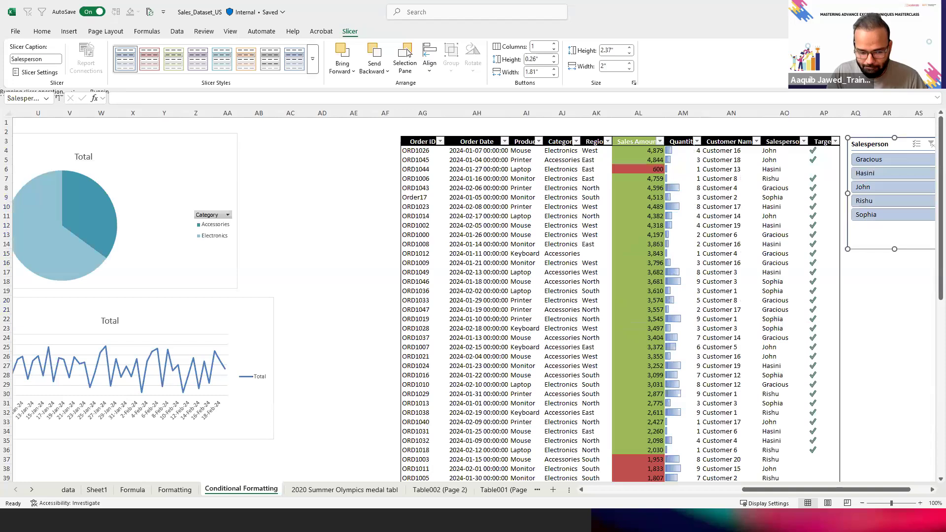
Delete the Salesperson slicer beside the second sales table
{"action": "key", "text": "alt+Tab"}
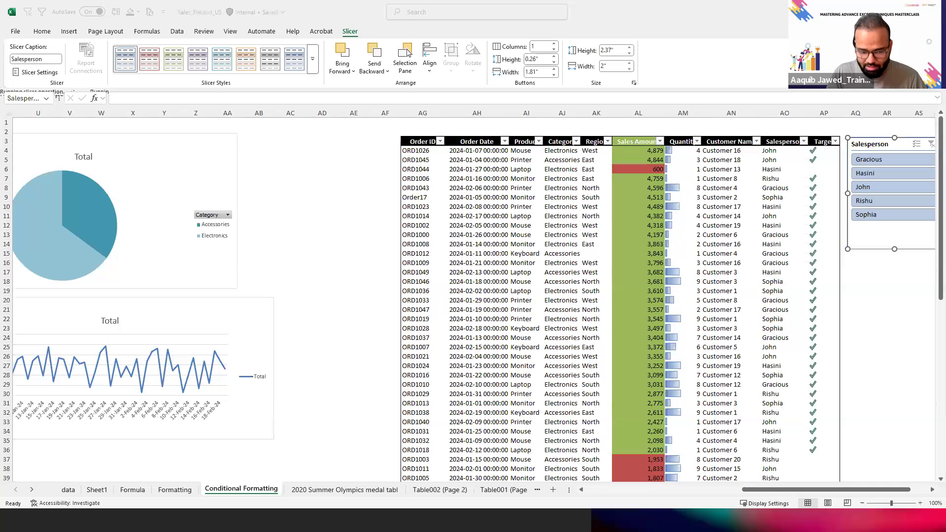
{"action": "left_click", "coordinate": [910, 247]}
{"action": "key", "text": "Delete"}
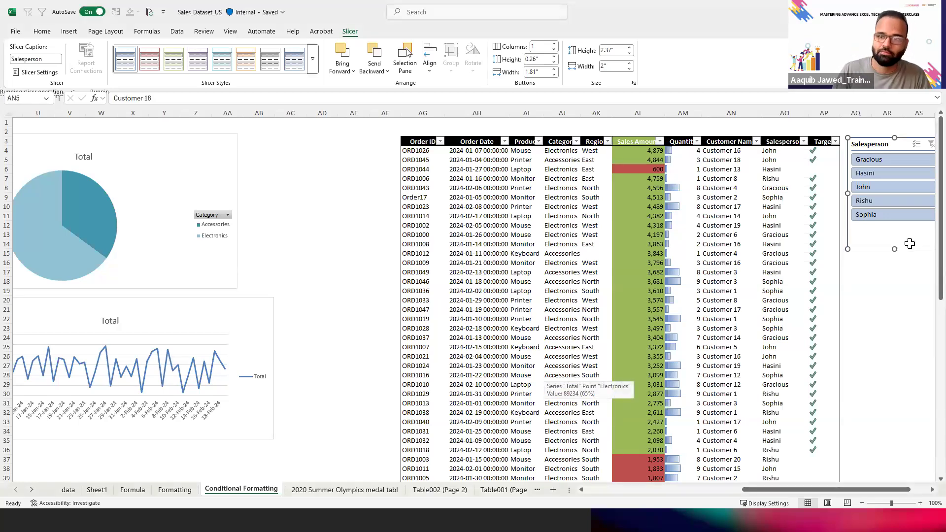
Insert a Product slicer for the second sales table and place it near the Target column
{"action": "left_click", "coordinate": [600, 212]}
{"action": "key", "text": "Left"}
{"action": "key", "text": "Left"}
{"action": "key", "text": "Left"}
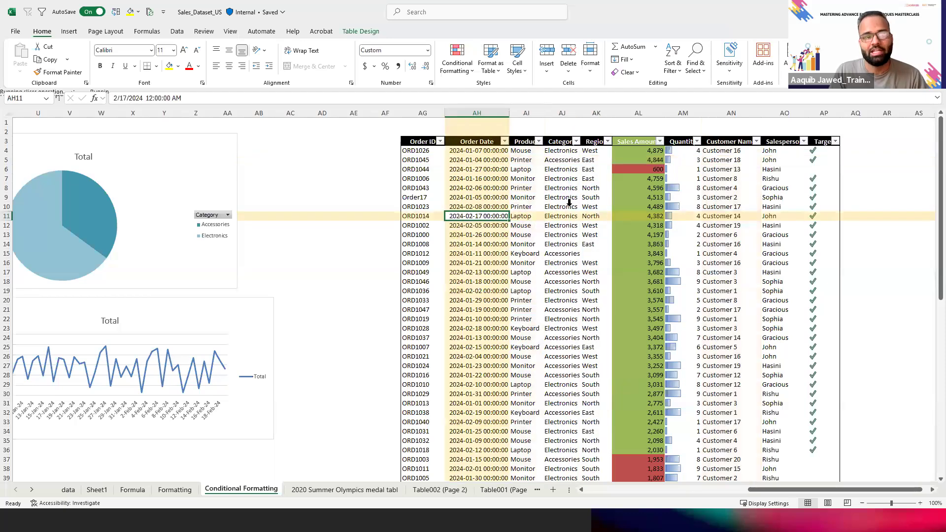
{"action": "left_click", "coordinate": [353, 33]}
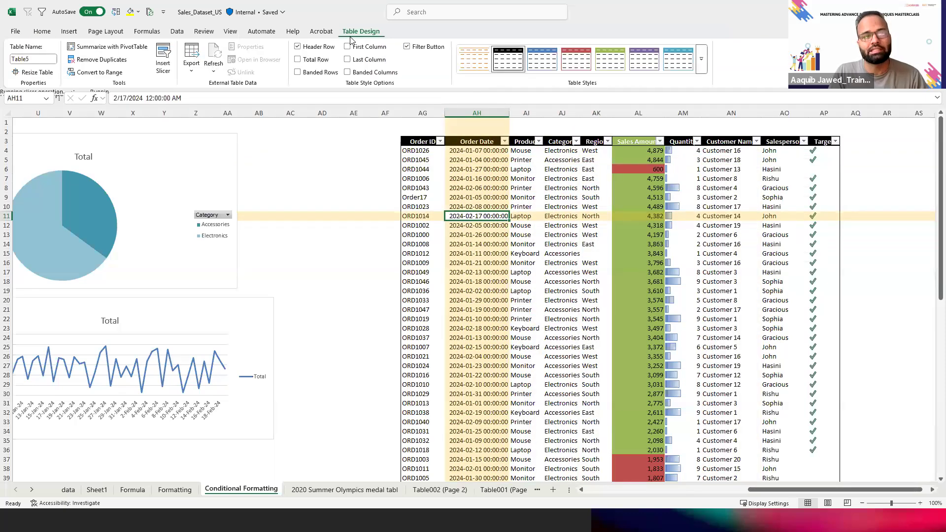
{"action": "left_click", "coordinate": [166, 69]}
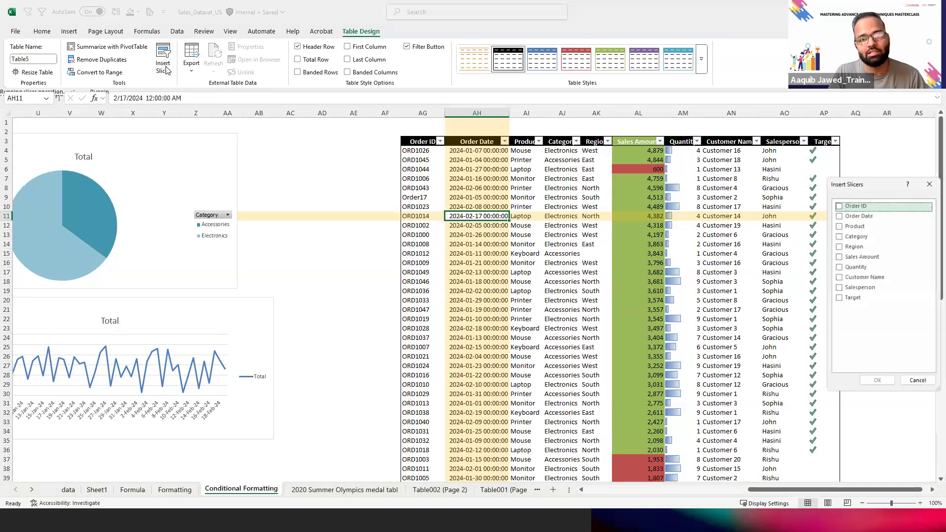
{"action": "left_click_drag", "start_coordinate": [857, 182], "coordinate": [585, 179]}
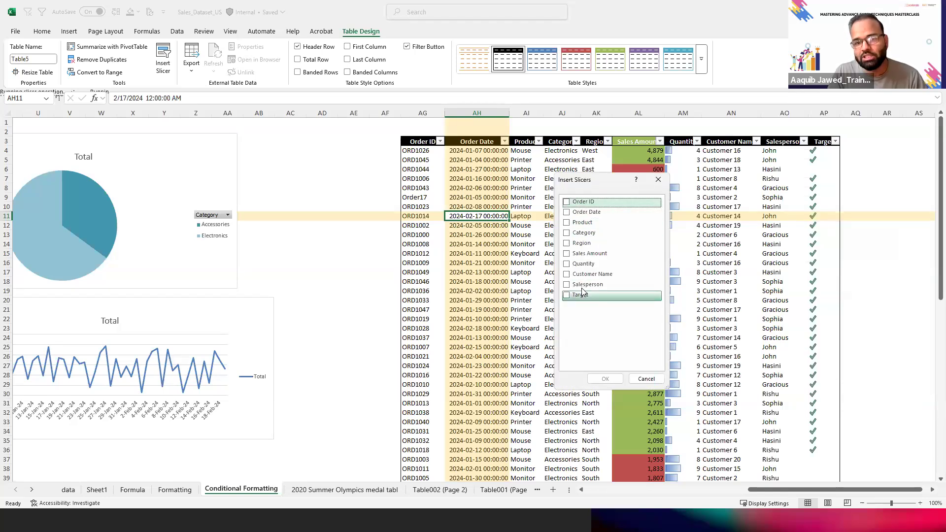
{"action": "left_click", "coordinate": [567, 223]}
{"action": "left_click", "coordinate": [610, 379]}
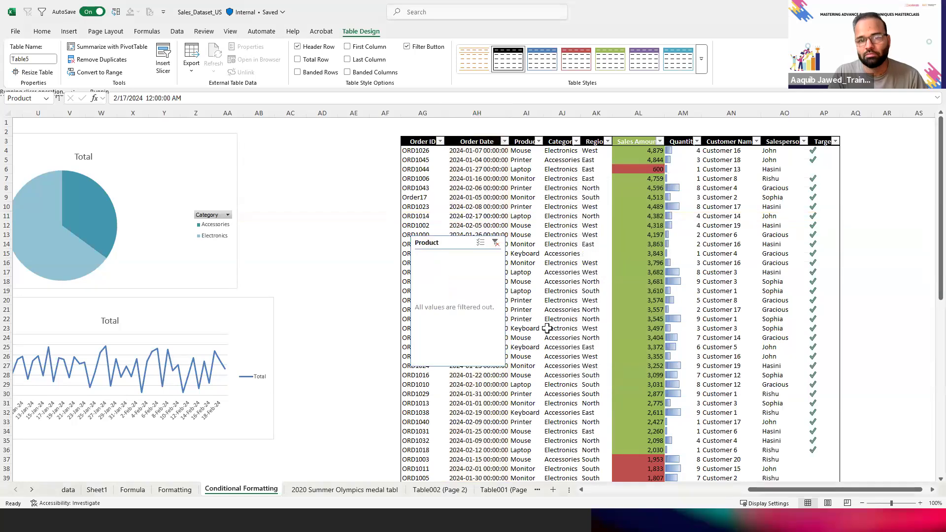
{"action": "left_click_drag", "start_coordinate": [437, 249], "coordinate": [848, 146]}
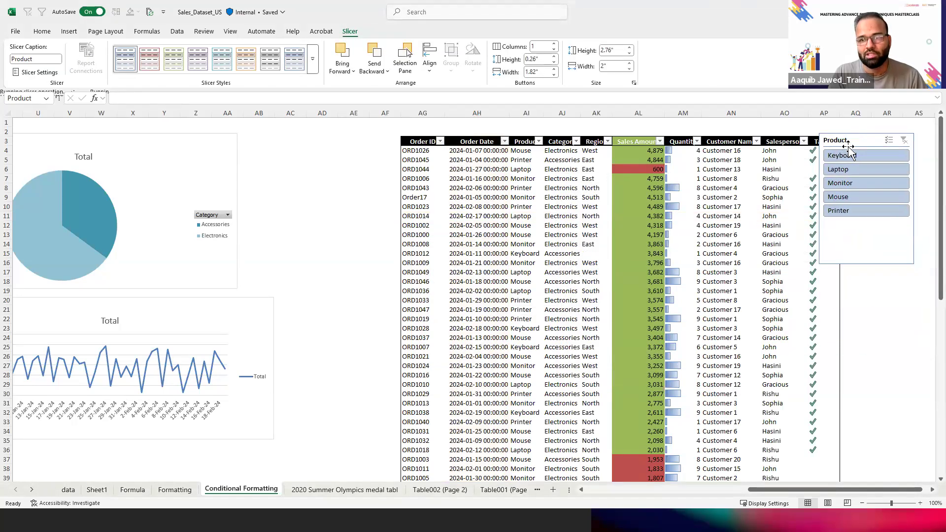
Filter the second sales table by Keyboard, Laptop and Monitor in turn with the Product slicer, and clear the filter
{"action": "left_click", "coordinate": [861, 153]}
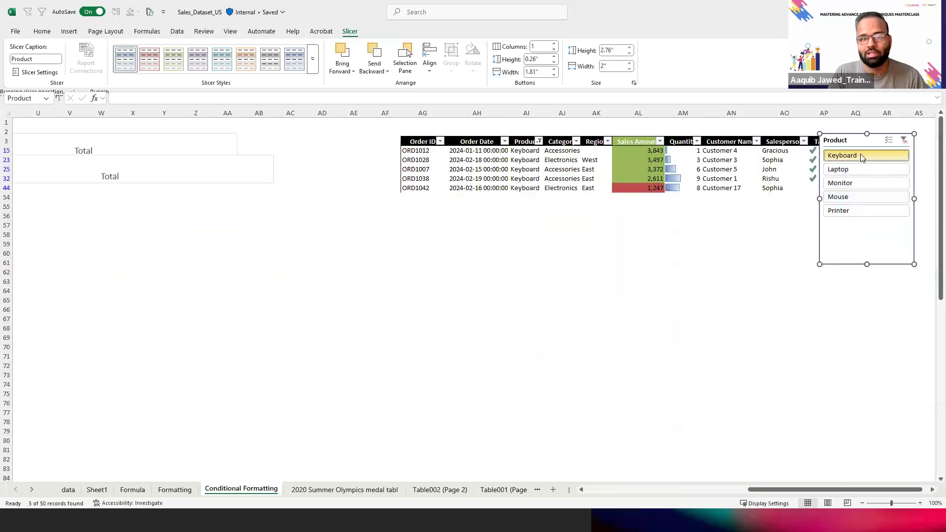
{"action": "left_click", "coordinate": [858, 168]}
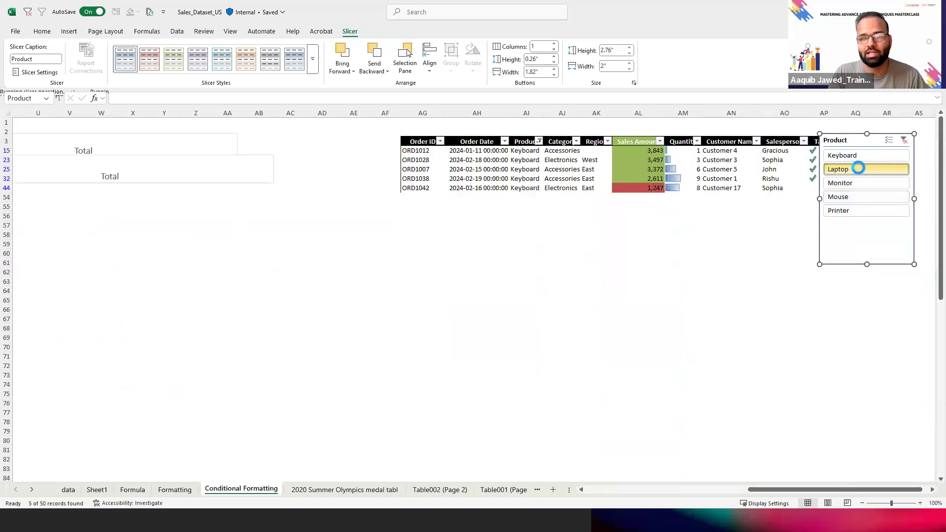
{"action": "left_click", "coordinate": [856, 182]}
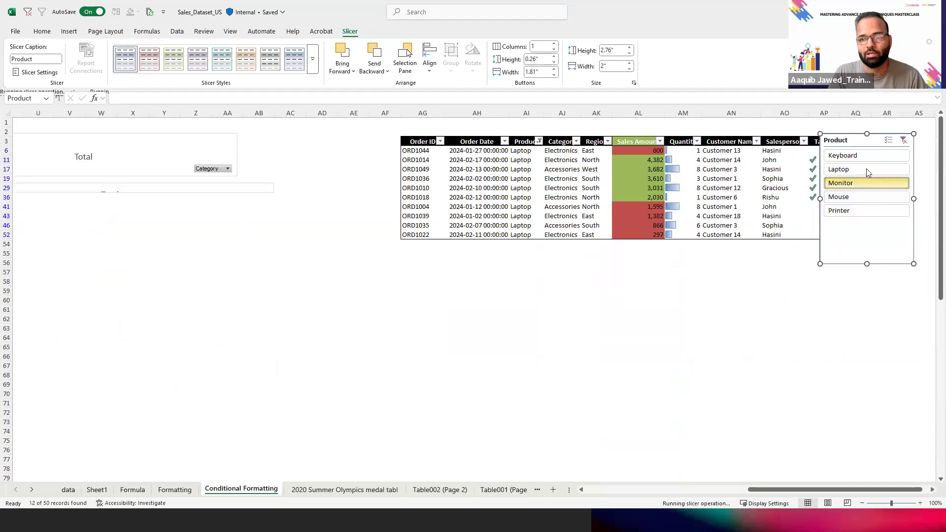
{"action": "left_click", "coordinate": [904, 141]}
{"action": "key", "text": "Escape"}
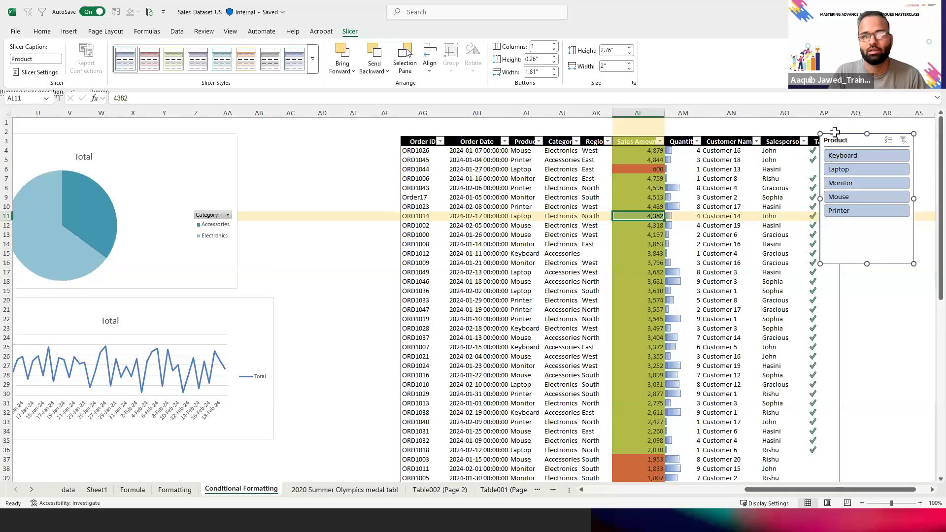
Move the Product slicer off the Target column into the empty columns next to the table
{"action": "left_click_drag", "start_coordinate": [847, 140], "coordinate": [892, 144]}
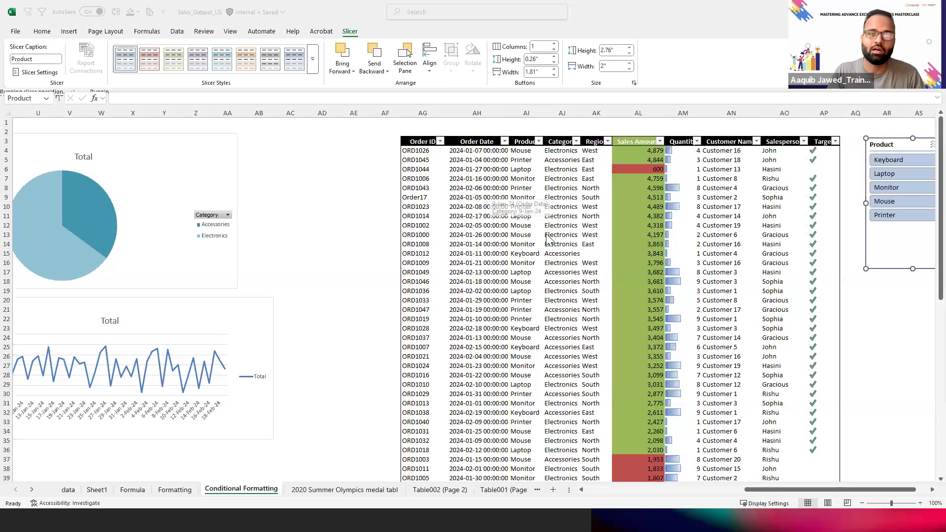
{"action": "key", "text": "Left"}
{"action": "key", "text": "Left"}
{"action": "key", "text": "Left"}
{"action": "key", "text": "Left"}
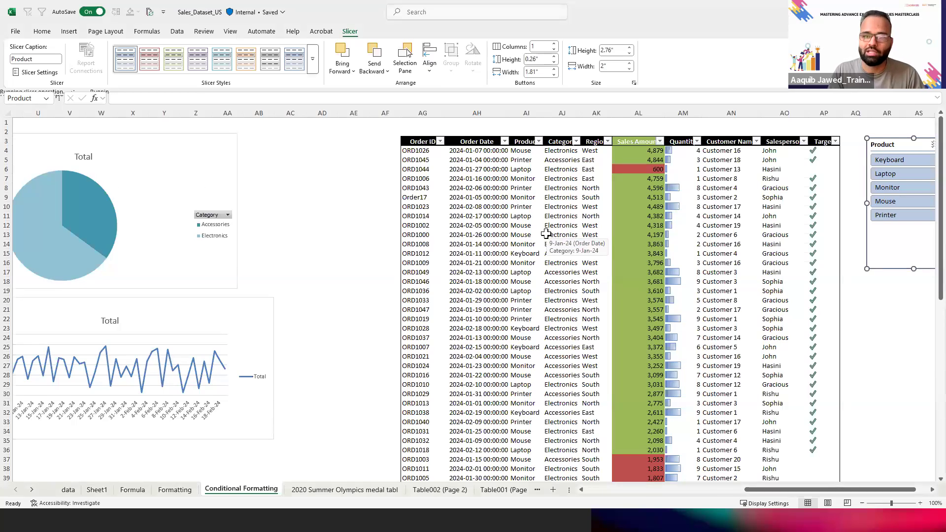
Return to the first sales table and view its formatted columns, Salesperson slicer and pivot charts
{"action": "left_click", "coordinate": [454, 215]}
{"action": "key", "text": "Right"}
{"action": "key", "text": "Right"}
{"action": "key", "text": "Right"}
{"action": "key", "text": "Right"}
{"action": "key", "text": "Left"}
{"action": "key", "text": "Left"}
{"action": "key", "text": "Left"}
{"action": "key", "text": "Left"}
{"action": "key", "text": "Left"}
{"action": "key", "text": "Left"}
{"action": "key", "text": "Left"}
{"action": "key", "text": "Left"}
{"action": "key", "text": "Left"}
{"action": "key", "text": "Left"}
{"action": "key", "text": "Left"}
{"action": "key", "text": "Left"}
{"action": "key", "text": "Left"}
{"action": "key", "text": "Left"}
{"action": "key", "text": "Left"}
{"action": "key", "text": "Left"}
{"action": "key", "text": "Left"}
{"action": "key", "text": "Left"}
{"action": "key", "text": "Left"}
{"action": "key", "text": "Left"}
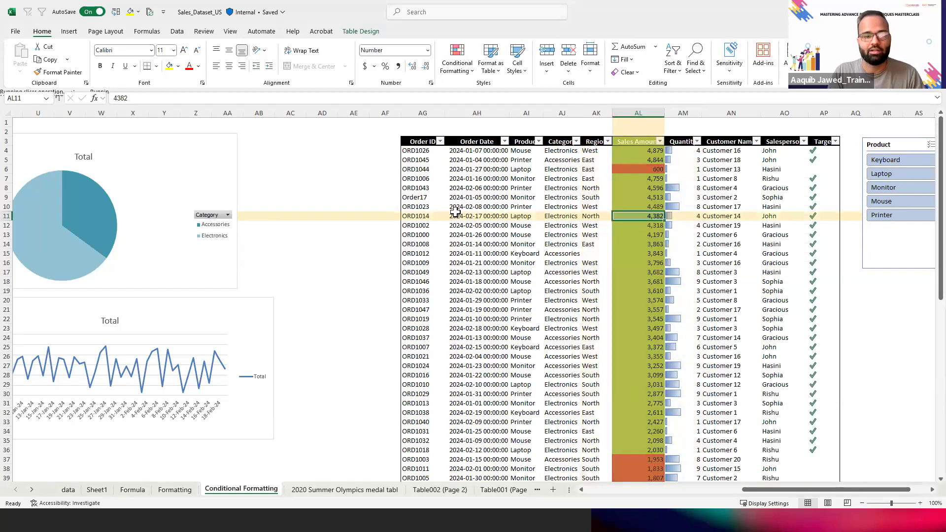
{"action": "key", "text": "Left"}
{"action": "key", "text": "Left"}
{"action": "key", "text": "Left"}
{"action": "key", "text": "Left"}
{"action": "key", "text": "Left"}
{"action": "key", "text": "Left"}
{"action": "key", "text": "Left"}
{"action": "key", "text": "Left"}
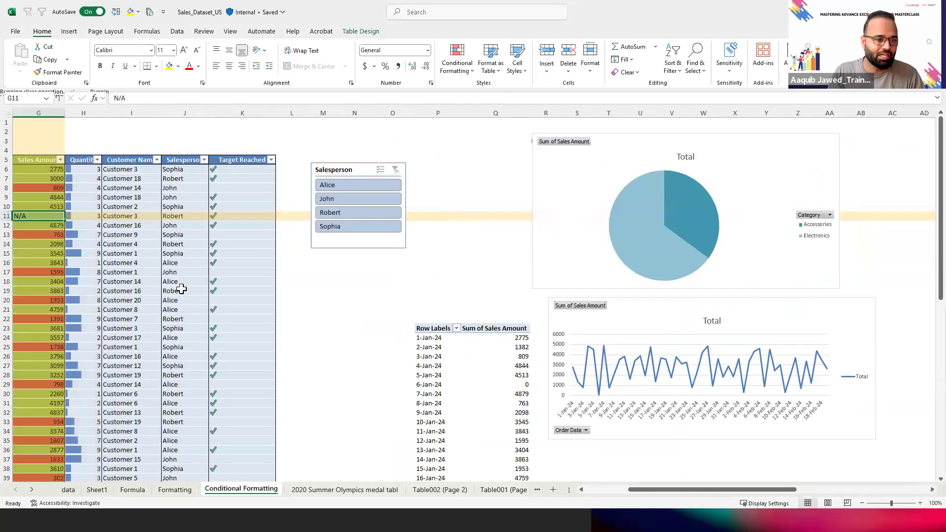
Review the raw data sheet and the Formatting sheet, and return to the Conditional Formatting sheet
{"action": "left_click", "coordinate": [68, 490]}
{"action": "left_click", "coordinate": [91, 310]}
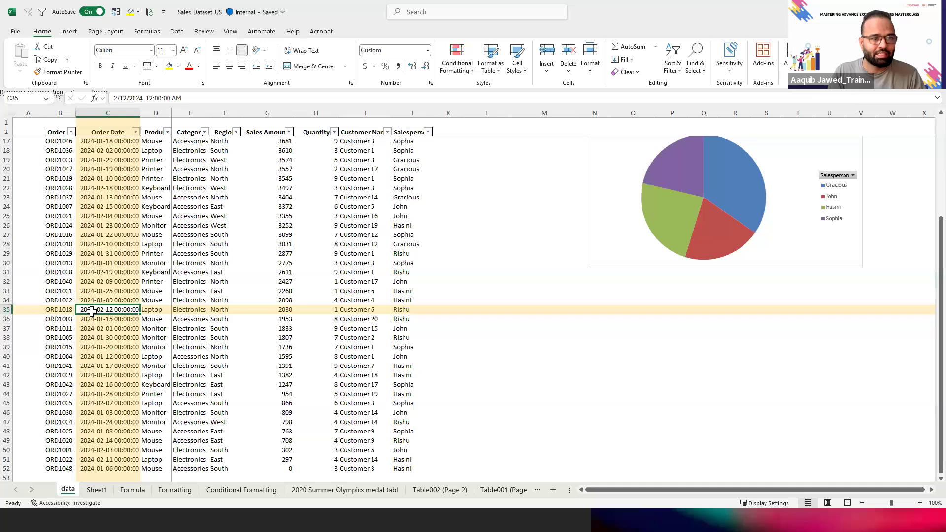
{"action": "key", "text": "Right"}
{"action": "key", "text": "Right"}
{"action": "key", "text": "Right"}
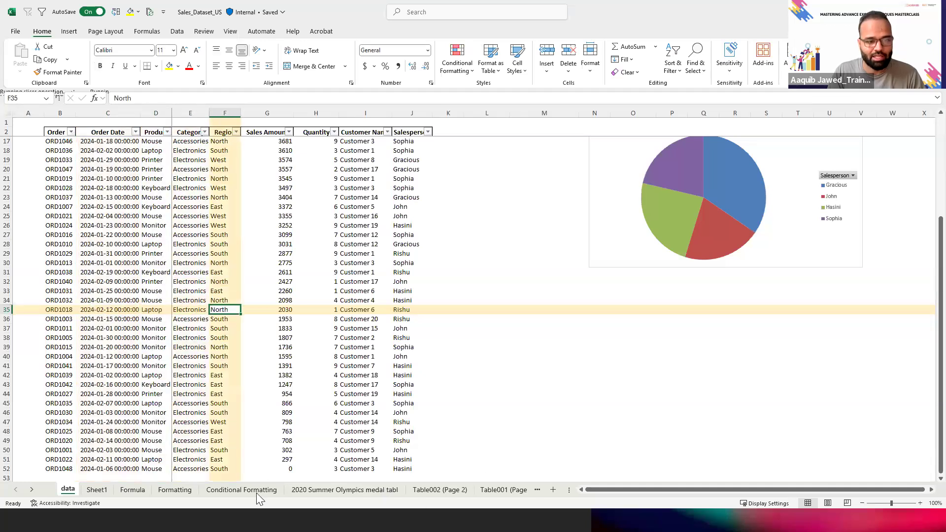
{"action": "left_click", "coordinate": [166, 492]}
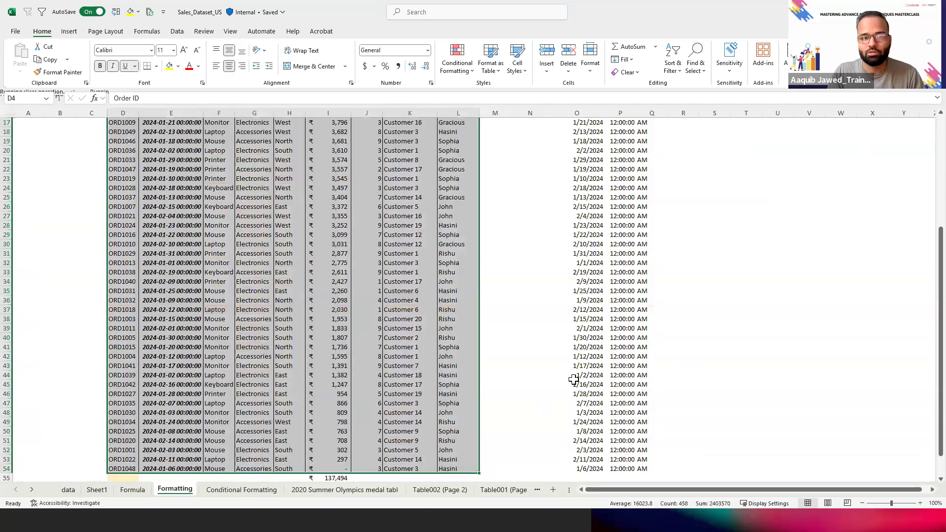
{"action": "left_click", "coordinate": [257, 490]}
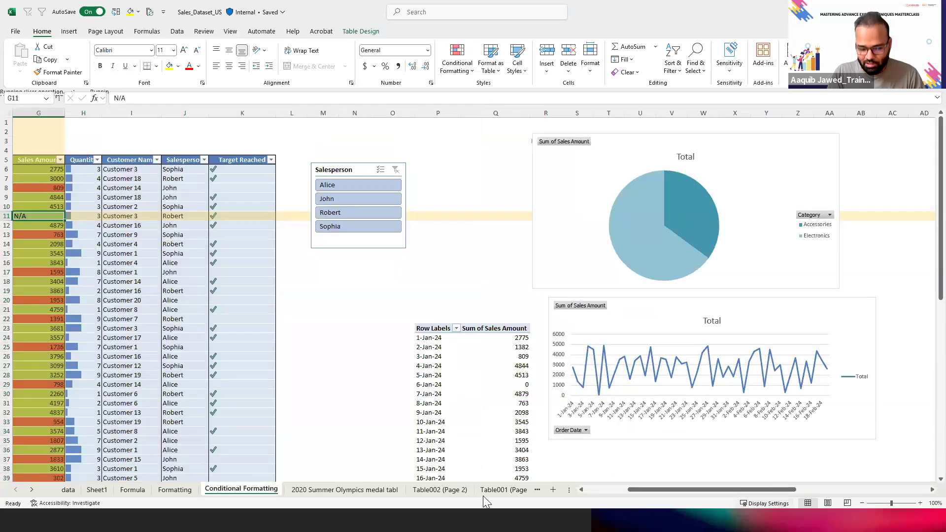
Look across row 22 from the first sales table past the pivot charts to the second table and its Product slicer
{"action": "left_click", "coordinate": [207, 320]}
{"action": "key", "text": "Left"}
{"action": "key", "text": "Left"}
{"action": "key", "text": "Left"}
{"action": "key", "text": "Left"}
{"action": "key", "text": "Left"}
{"action": "key", "text": "Left"}
{"action": "key", "text": "Right"}
{"action": "key", "text": "Right"}
{"action": "key", "text": "Right"}
{"action": "key", "text": "Right"}
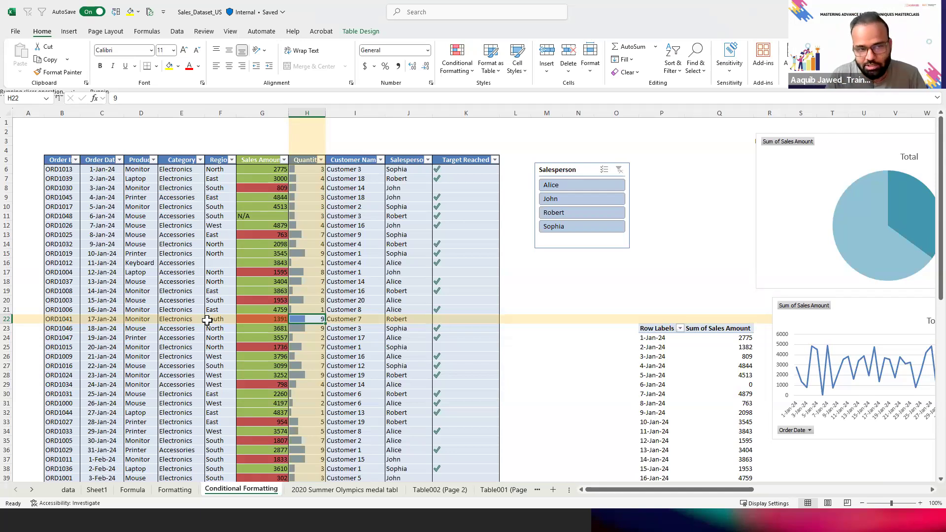
{"action": "key", "text": "Right"}
{"action": "key", "text": "Right"}
{"action": "key", "text": "Right"}
{"action": "key", "text": "Right"}
{"action": "key", "text": "Right"}
{"action": "key", "text": "Right"}
{"action": "key", "text": "Right"}
{"action": "key", "text": "Right"}
{"action": "key", "text": "Right"}
{"action": "key", "text": "Right"}
{"action": "key", "text": "Right"}
{"action": "key", "text": "Right"}
{"action": "key", "text": "Right"}
{"action": "key", "text": "Right"}
{"action": "key", "text": "Right"}
{"action": "key", "text": "Right"}
{"action": "key", "text": "Right"}
{"action": "key", "text": "Right"}
{"action": "key", "text": "Right"}
{"action": "key", "text": "Right"}
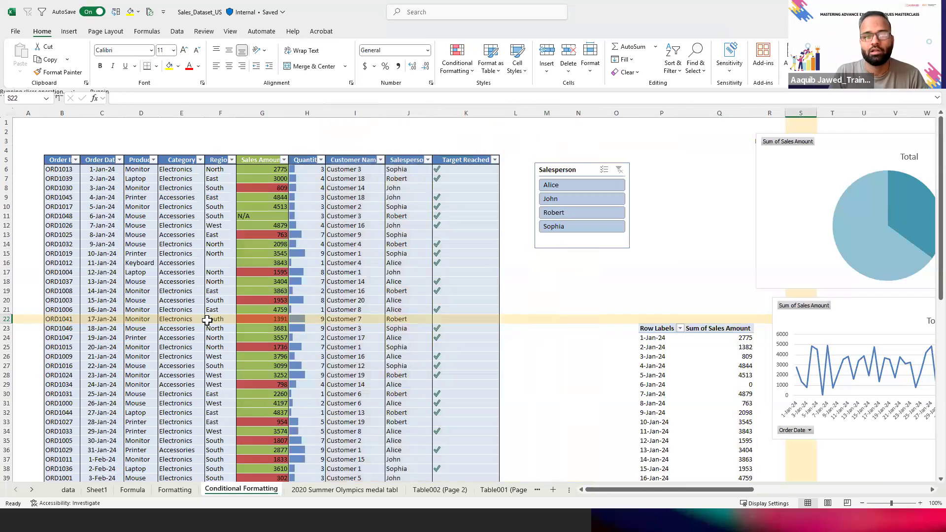
{"action": "key", "text": "Right"}
{"action": "key", "text": "Right"}
{"action": "key", "text": "Right"}
{"action": "key", "text": "Right"}
{"action": "key", "text": "Right"}
{"action": "key", "text": "Right"}
{"action": "key", "text": "Right"}
{"action": "key", "text": "Right"}
{"action": "key", "text": "Right"}
{"action": "key", "text": "Right"}
{"action": "key", "text": "Right"}
{"action": "key", "text": "Right"}
{"action": "key", "text": "Right"}
{"action": "key", "text": "Right"}
{"action": "key", "text": "Right"}
{"action": "key", "text": "Right"}
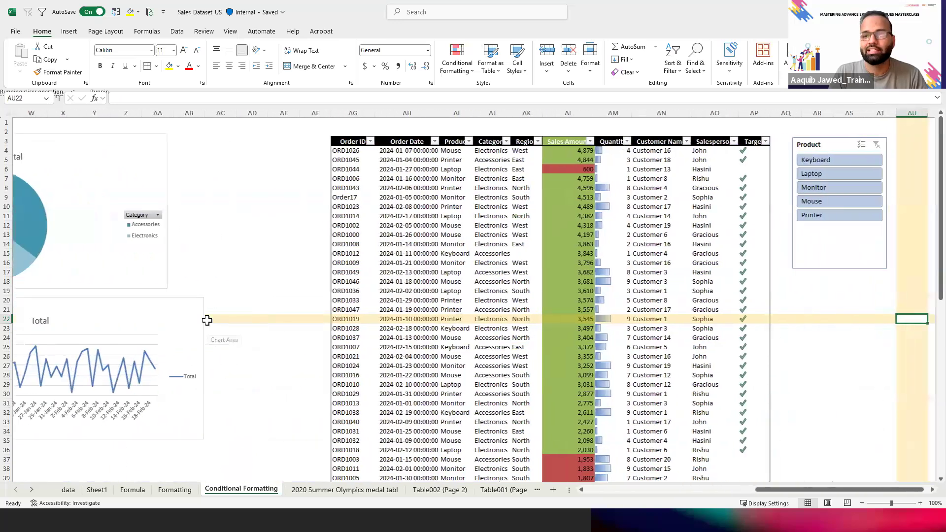
Go back along row 22 to the first sales table and view its Salesperson slicer and the pivot charts
{"action": "key", "text": "Left"}
{"action": "key", "text": "Left"}
{"action": "key", "text": "Left"}
{"action": "key", "text": "Left"}
{"action": "key", "text": "Left"}
{"action": "key", "text": "Left"}
{"action": "key", "text": "Left"}
{"action": "key", "text": "Left"}
{"action": "key", "text": "Left"}
{"action": "key", "text": "Left"}
{"action": "key", "text": "Left"}
{"action": "key", "text": "Left"}
{"action": "key", "text": "Left"}
{"action": "key", "text": "Left"}
{"action": "key", "text": "Left"}
{"action": "key", "text": "Left"}
{"action": "key", "text": "Left"}
{"action": "key", "text": "Left"}
{"action": "key", "text": "Left"}
{"action": "key", "text": "Left"}
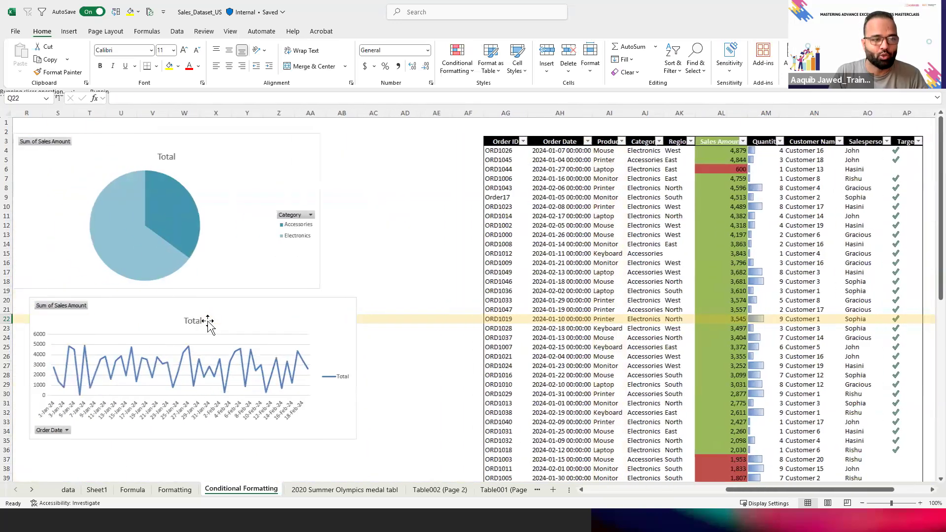
{"action": "key", "text": "Left"}
{"action": "key", "text": "Left"}
{"action": "key", "text": "Left"}
{"action": "key", "text": "Left"}
{"action": "key", "text": "Left"}
{"action": "key", "text": "Left"}
{"action": "key", "text": "Left"}
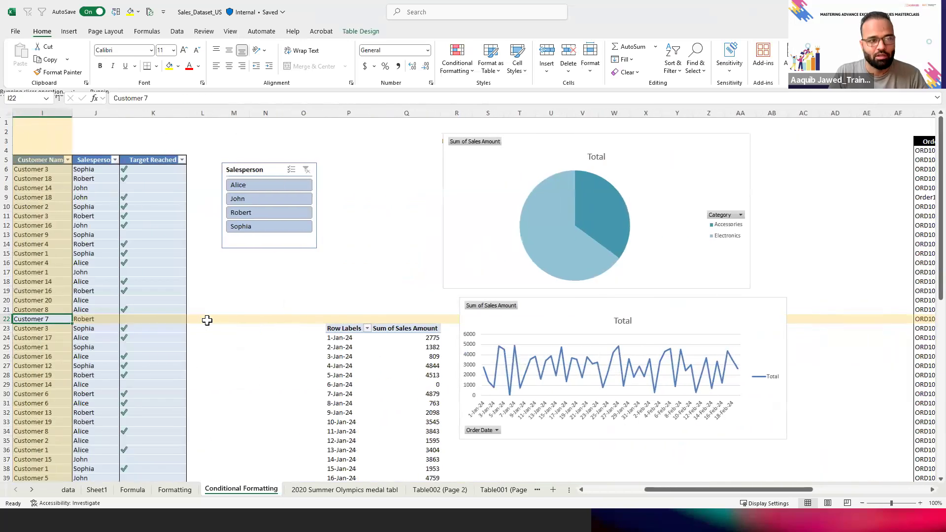
Examine the Accessories and Electronics slices of the category pie chart and the order date line chart
{"action": "left_click", "coordinate": [522, 218]}
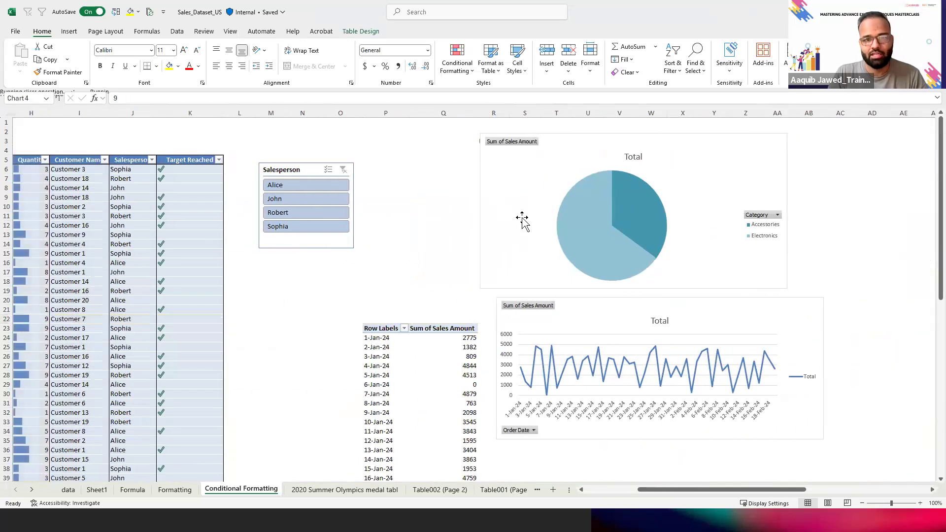
{"action": "mouse_move", "coordinate": [637, 211]}
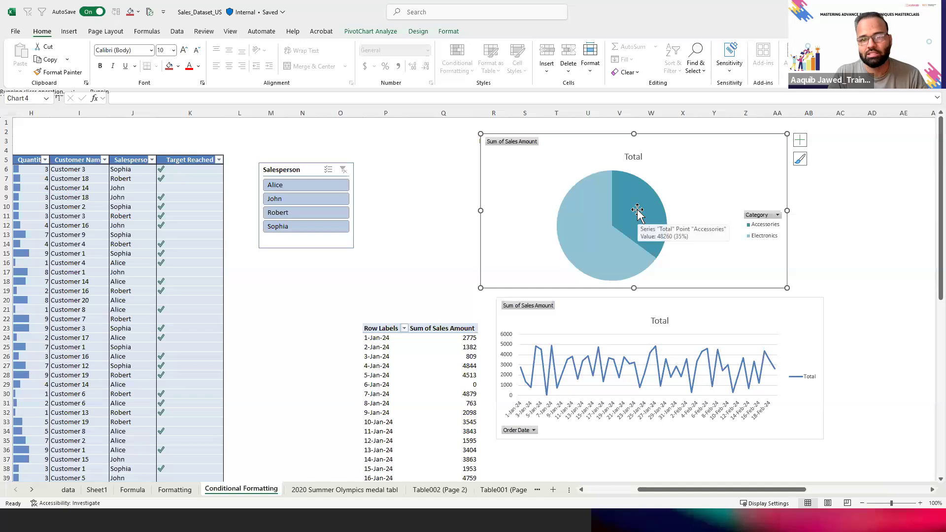
{"action": "mouse_move", "coordinate": [587, 233]}
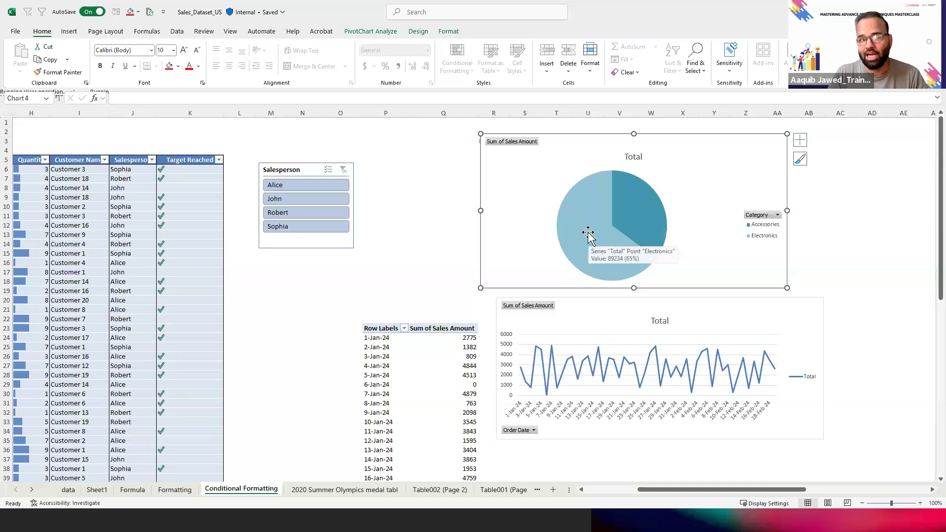
{"action": "left_click", "coordinate": [661, 401]}
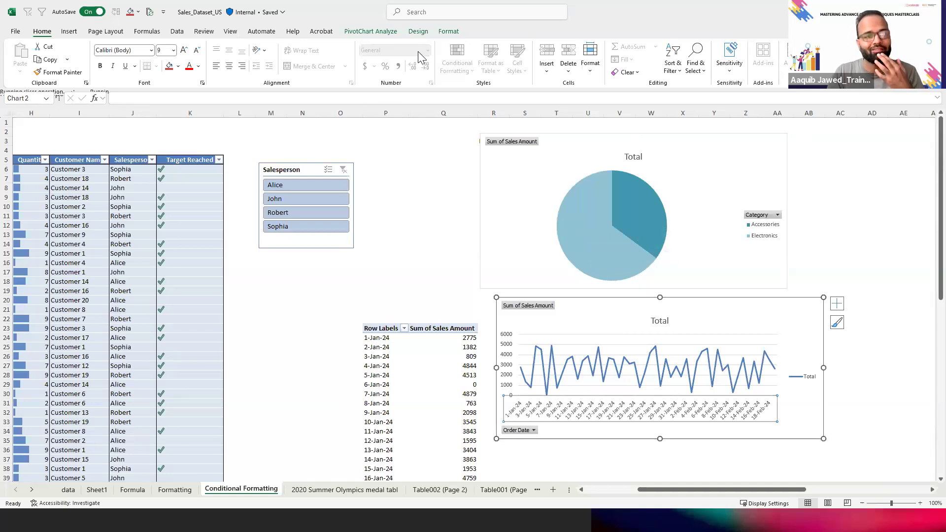
{"action": "left_click", "coordinate": [70, 32]}
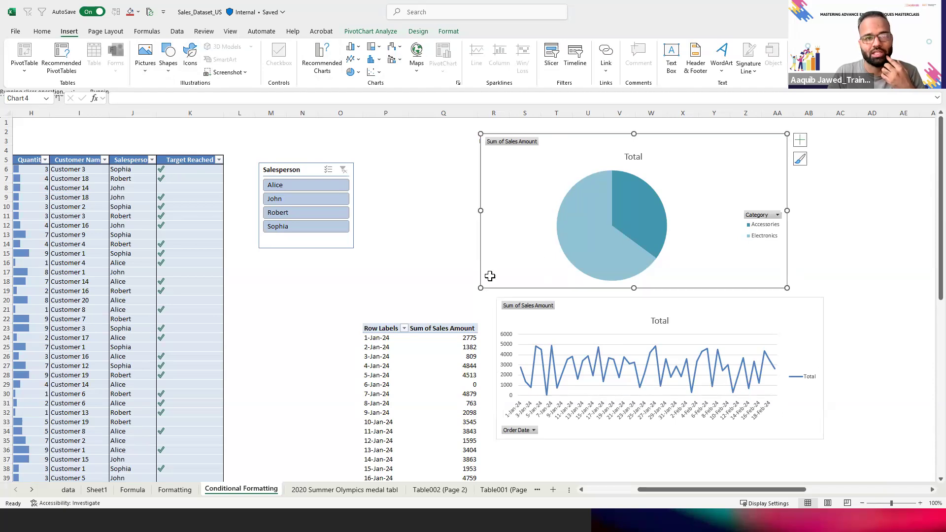
Examine the daily Sum of Sales Amount pivot table and look across the charts to the second sales table
{"action": "left_click", "coordinate": [422, 250]}
{"action": "key", "text": "Right"}
{"action": "key", "text": "Right"}
{"action": "key", "text": "Right"}
{"action": "key", "text": "Right"}
{"action": "key", "text": "Right"}
{"action": "key", "text": "Right"}
{"action": "key", "text": "Right"}
{"action": "key", "text": "Right"}
{"action": "key", "text": "Right"}
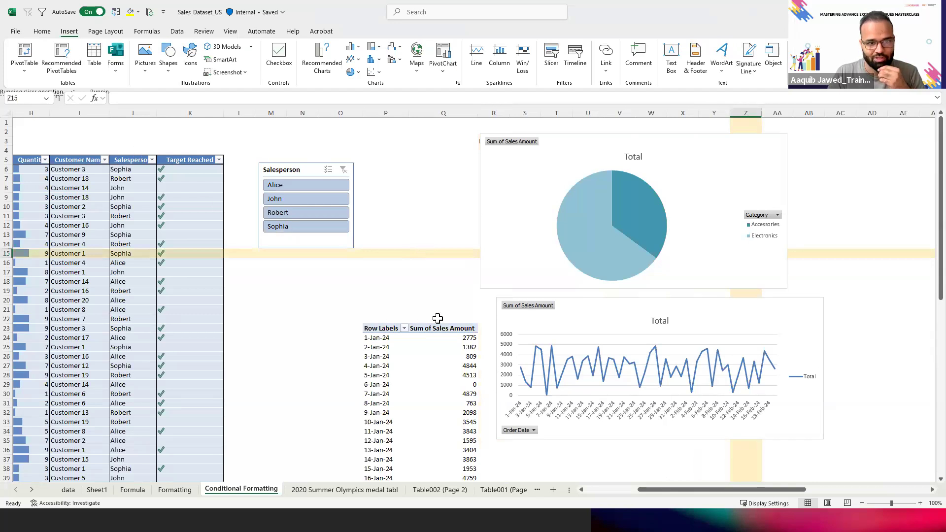
{"action": "left_click", "coordinate": [432, 346]}
{"action": "key", "text": "Down"}
{"action": "key", "text": "Down"}
{"action": "key", "text": "Down"}
{"action": "key", "text": "Down"}
{"action": "key", "text": "Down"}
{"action": "key", "text": "Down"}
{"action": "key", "text": "Down"}
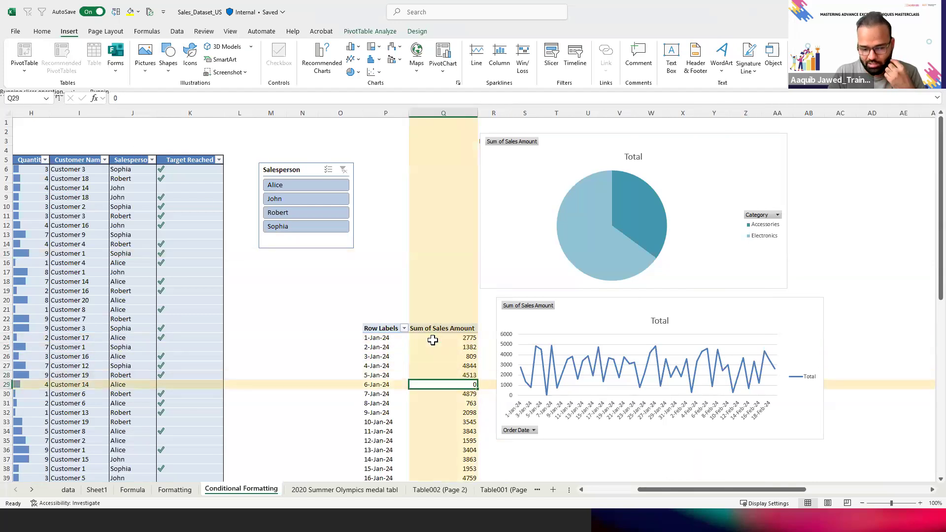
{"action": "key", "text": "Right"}
{"action": "key", "text": "Right"}
{"action": "key", "text": "Right"}
{"action": "key", "text": "Right"}
{"action": "key", "text": "Right"}
{"action": "key", "text": "Right"}
{"action": "key", "text": "Right"}
{"action": "key", "text": "Right"}
{"action": "key", "text": "Right"}
{"action": "key", "text": "Right"}
{"action": "key", "text": "Right"}
{"action": "key", "text": "Right"}
{"action": "key", "text": "Right"}
{"action": "key", "text": "Right"}
{"action": "key", "text": "Right"}
{"action": "key", "text": "Right"}
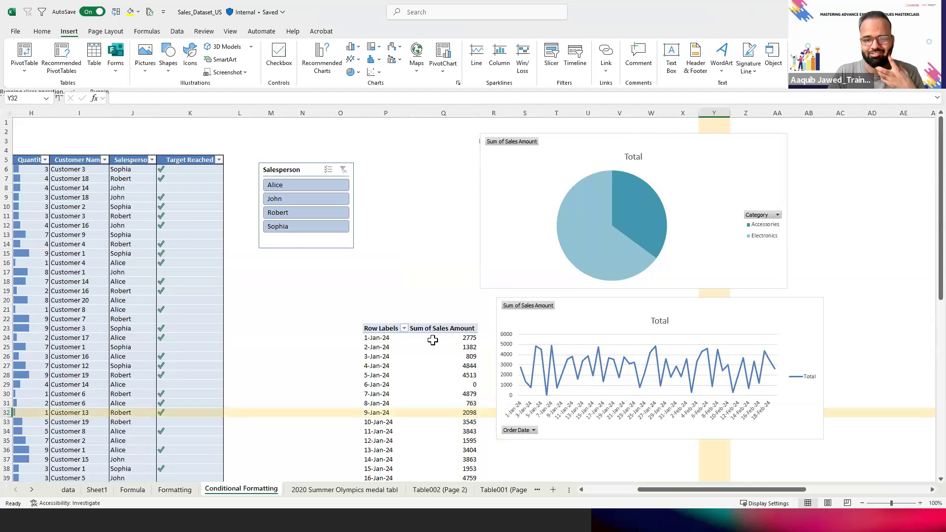
{"action": "key", "text": "Right"}
{"action": "key", "text": "Right"}
{"action": "key", "text": "Right"}
{"action": "key", "text": "Right"}
{"action": "key", "text": "Right"}
{"action": "key", "text": "Right"}
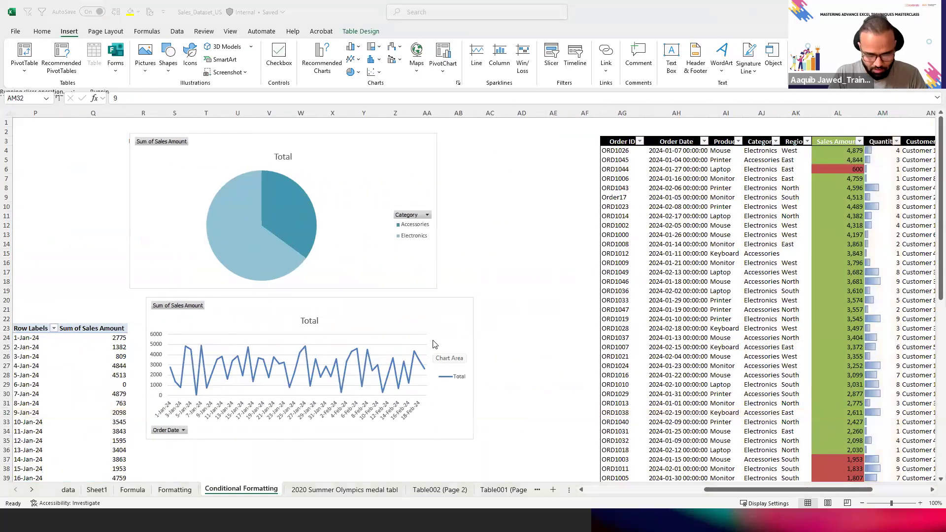
{"action": "key", "text": "alt+Tab"}
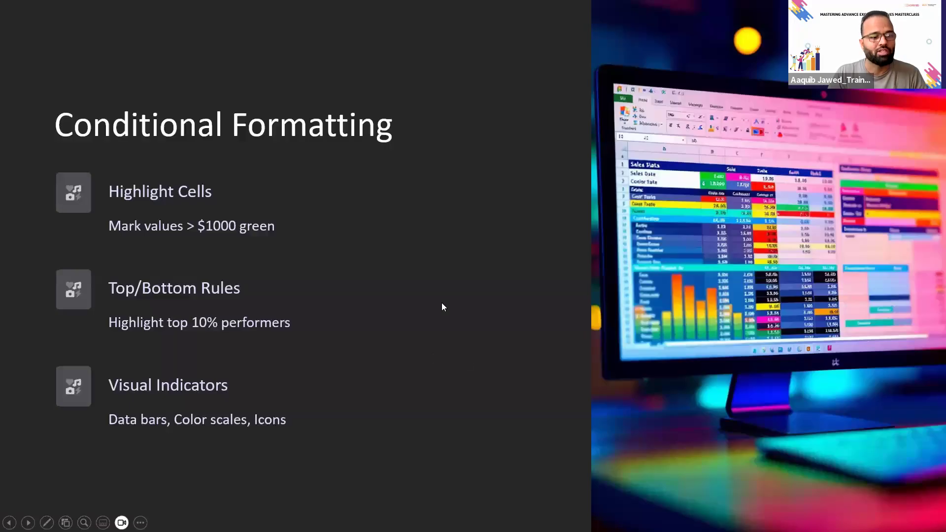
{"action": "key", "text": "Right"}
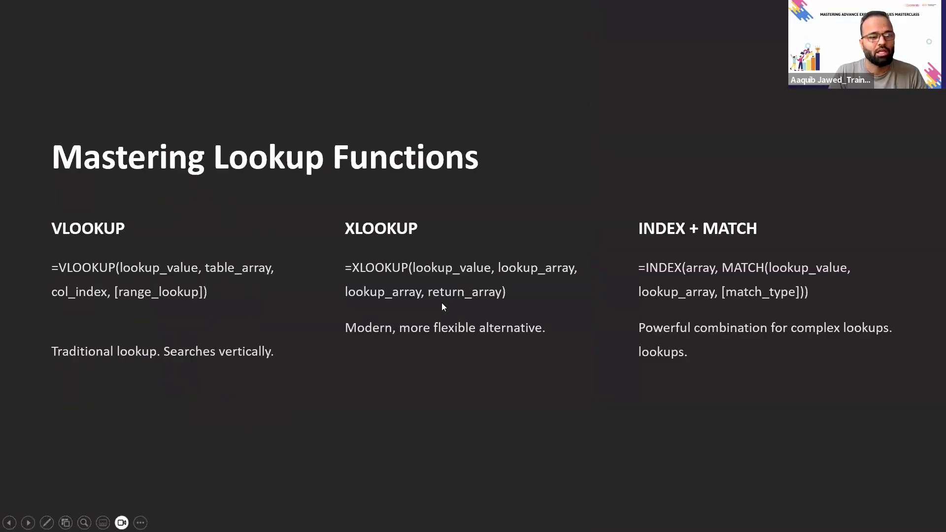
{"action": "key", "text": "Right"}
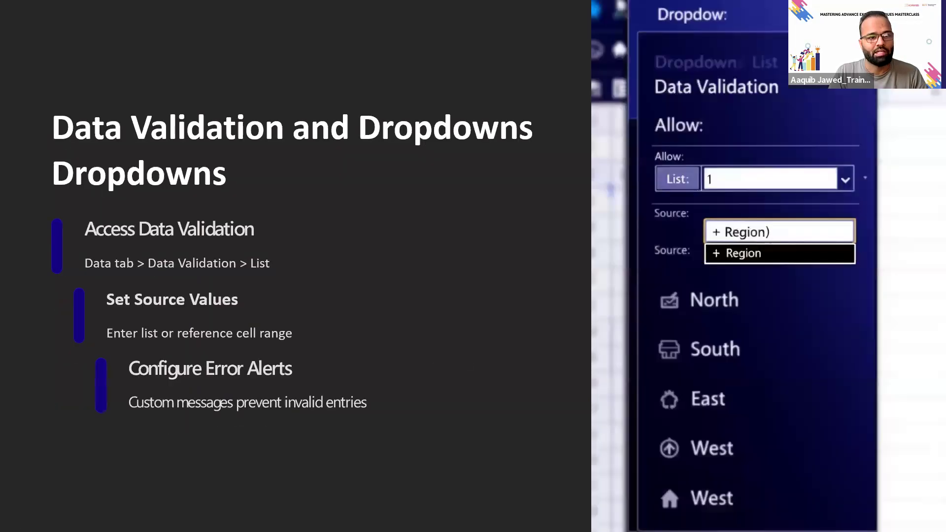
{"action": "key", "text": "Right"}
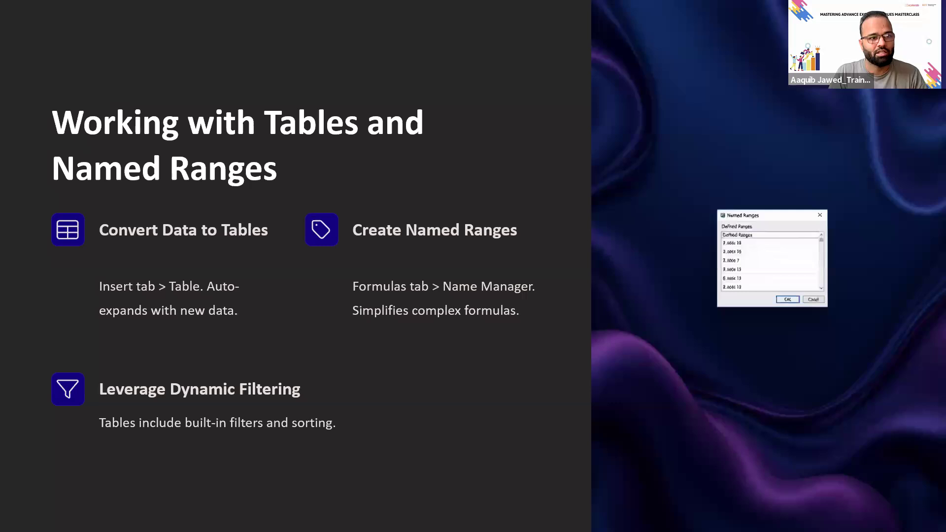
{"action": "key", "text": "Left"}
{"action": "key", "text": "Left"}
{"action": "key", "text": "Left"}
{"action": "key", "text": "Right"}
{"action": "key", "text": "Right"}
{"action": "key", "text": "Left"}
{"action": "key", "text": "Left"}
{"action": "key", "text": "Right"}
{"action": "key", "text": "Left"}
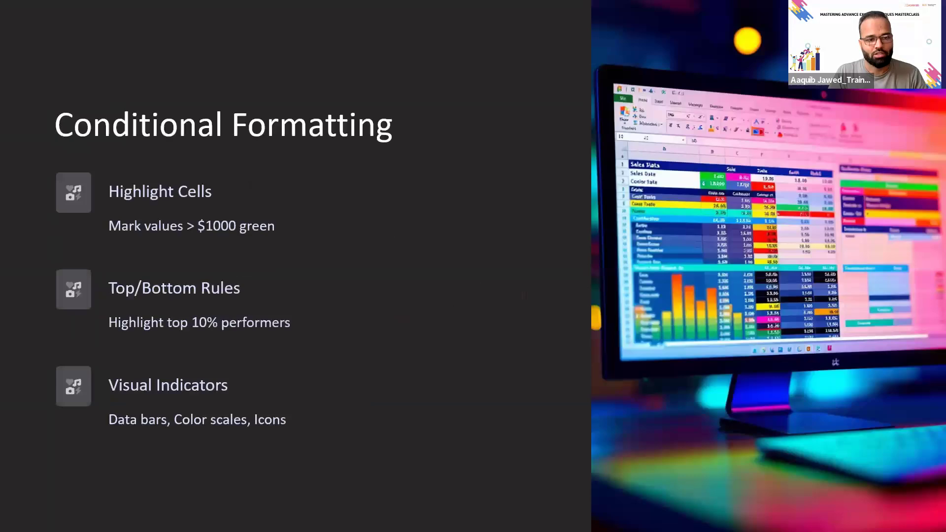
{"action": "key", "text": "alt+Tab"}
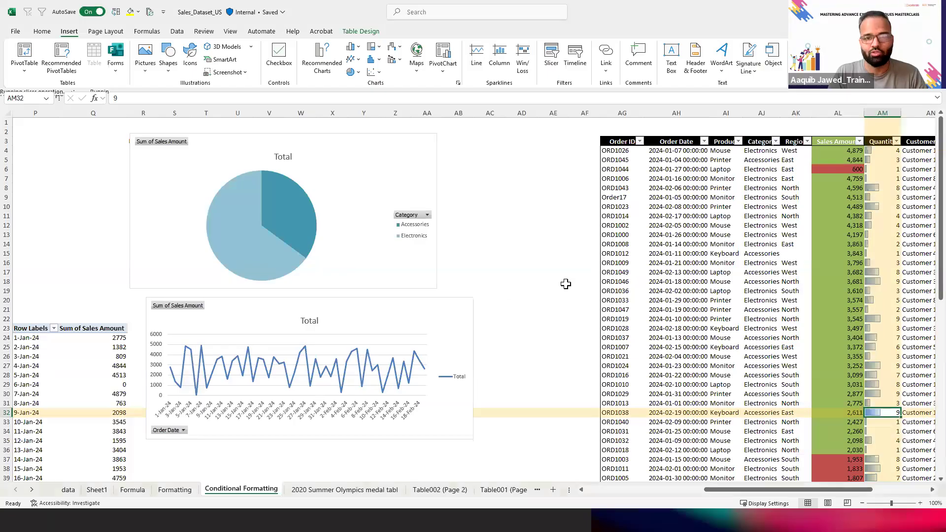
View the second sales table's conditionally formatted columns through to the Product slicer beside it
{"action": "left_click", "coordinate": [651, 296]}
{"action": "key", "text": "Right"}
{"action": "key", "text": "Right"}
{"action": "key", "text": "Right"}
{"action": "key", "text": "Right"}
{"action": "key", "text": "Right"}
{"action": "key", "text": "Right"}
{"action": "key", "text": "Right"}
{"action": "key", "text": "Right"}
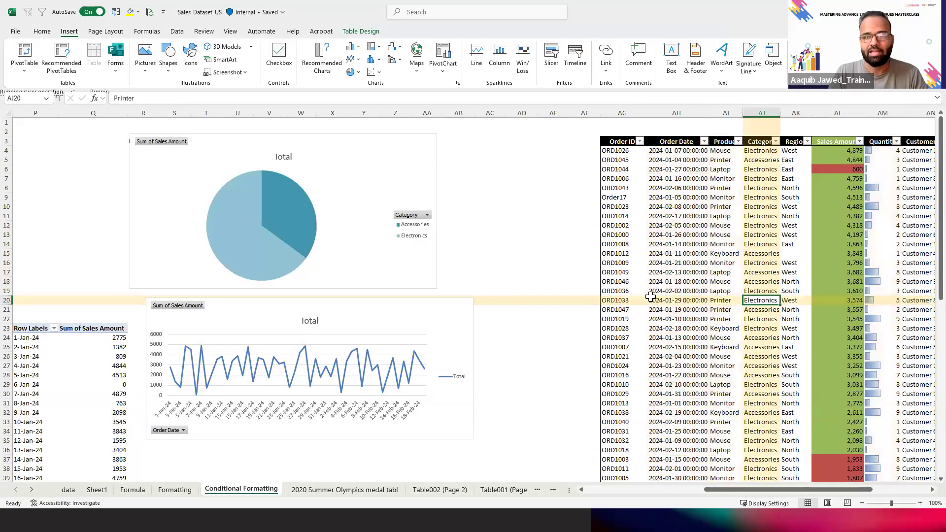
{"action": "key", "text": "Right"}
{"action": "key", "text": "Right"}
{"action": "key", "text": "Right"}
{"action": "key", "text": "Right"}
{"action": "key", "text": "Right"}
{"action": "key", "text": "Right"}
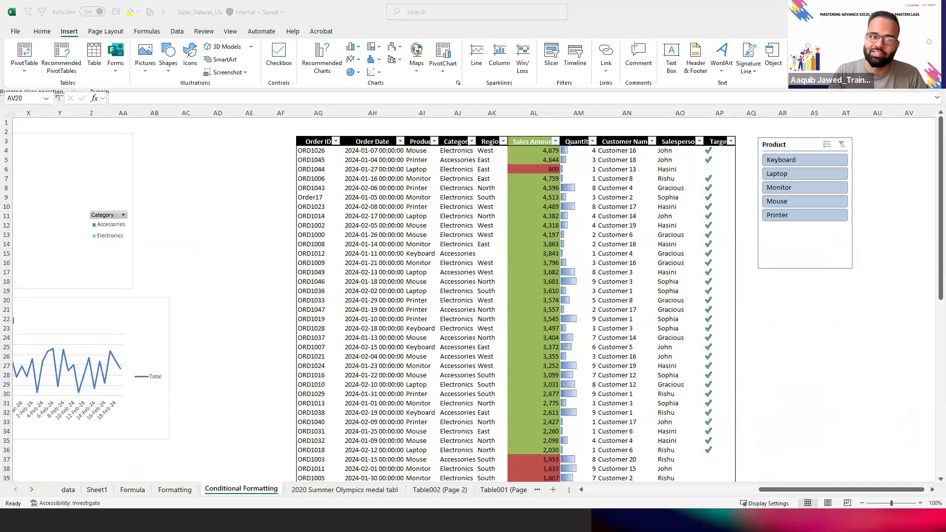
Examine the Salesperson column of the second sales table and select its entries in rows 15 to 19
{"action": "left_click", "coordinate": [383, 213]}
{"action": "key", "text": "Up"}
{"action": "key", "text": "Left"}
{"action": "key", "text": "Left"}
{"action": "key", "text": "Left"}
{"action": "key", "text": "Left"}
{"action": "key", "text": "Left"}
{"action": "key", "text": "Left"}
{"action": "key", "text": "Left"}
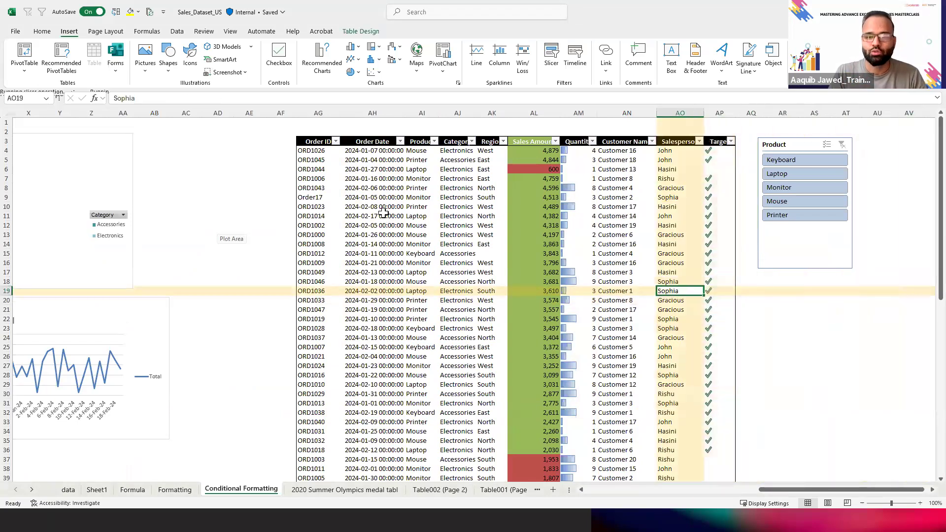
{"action": "key", "text": "Up"}
{"action": "key", "text": "Up"}
{"action": "key", "text": "Up"}
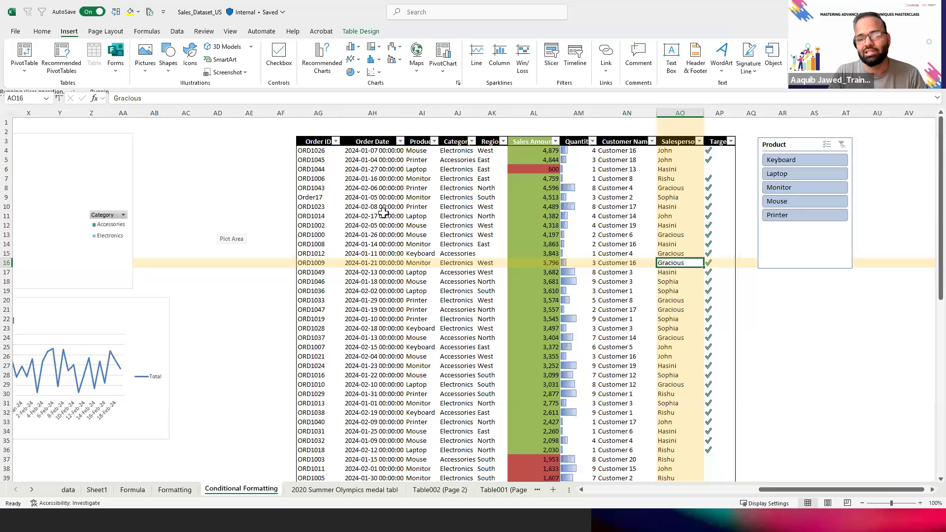
{"action": "key", "text": "Up"}
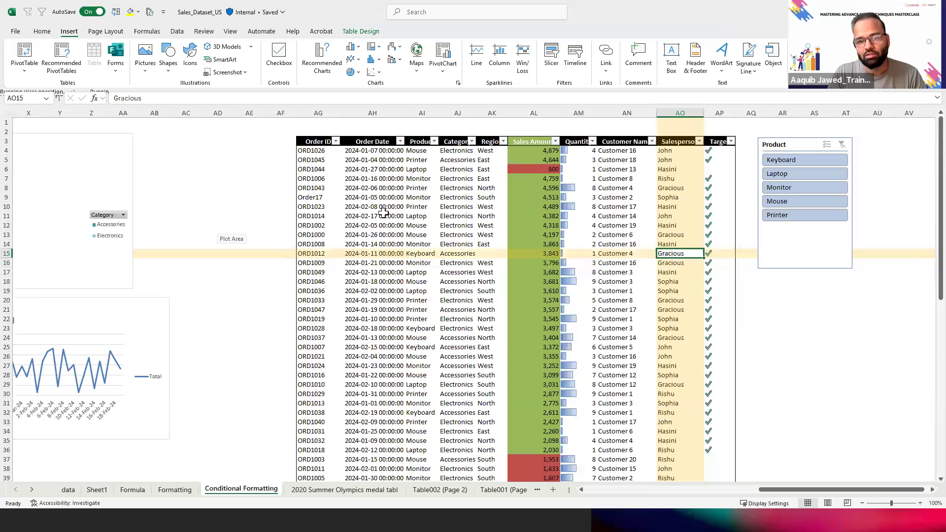
{"action": "key", "text": "shift+Down"}
{"action": "key", "text": "shift+Down"}
{"action": "key", "text": "shift+Down"}
{"action": "key", "text": "shift+Down"}
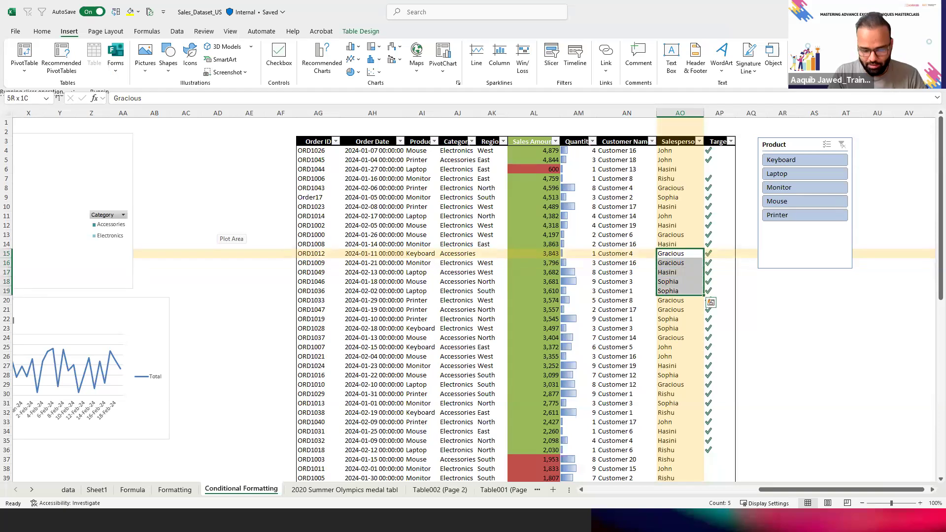
{"action": "key", "text": "alt+Tab"}
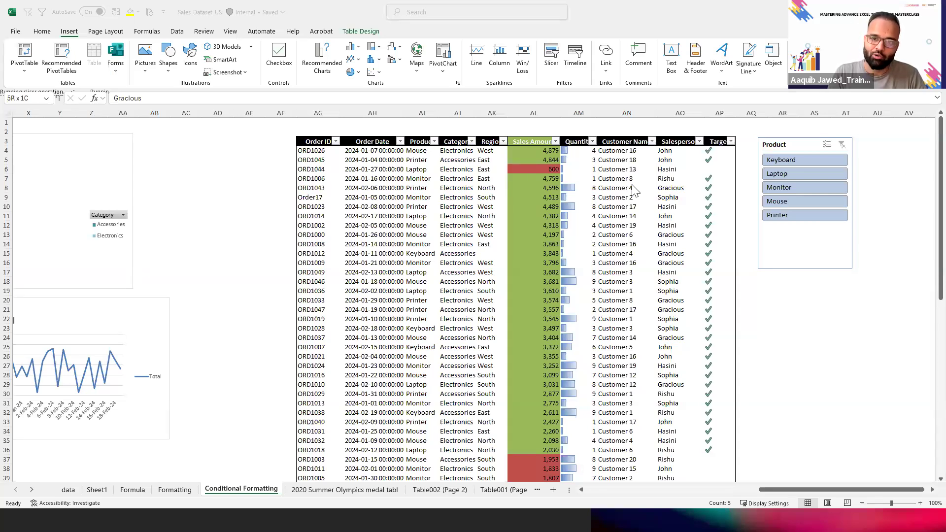
Go back along row 15 of the second sales table to view its Sales Amount value
{"action": "left_click", "coordinate": [613, 220]}
{"action": "key", "text": "Left"}
{"action": "key", "text": "Left"}
{"action": "key", "text": "Left"}
{"action": "key", "text": "Left"}
{"action": "key", "text": "Left"}
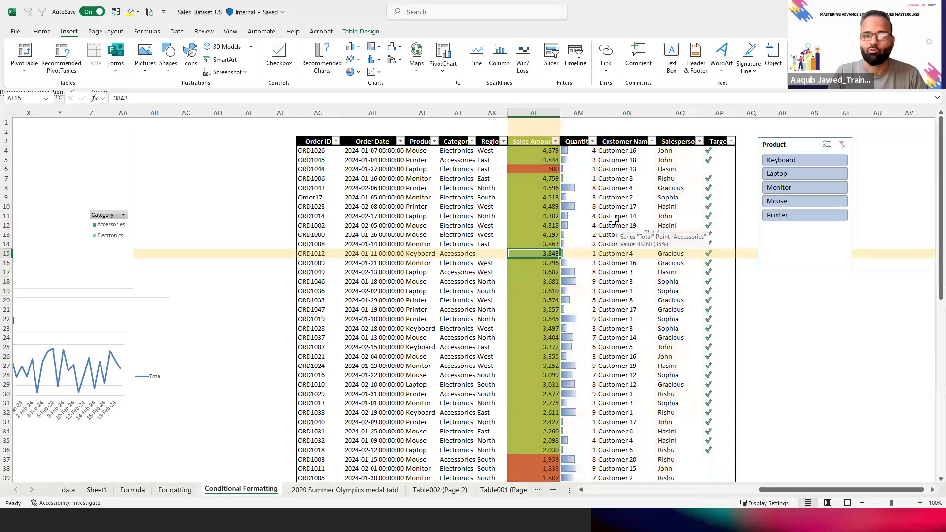
{"action": "key", "text": "Right"}
{"action": "key", "text": "Right"}
{"action": "key", "text": "Right"}
{"action": "key", "text": "Right"}
{"action": "key", "text": "Right"}
{"action": "key", "text": "Right"}
{"action": "key", "text": "Right"}
{"action": "key", "text": "Right"}
{"action": "key", "text": "Right"}
{"action": "key", "text": "Right"}
{"action": "key", "text": "Right"}
{"action": "key", "text": "Right"}
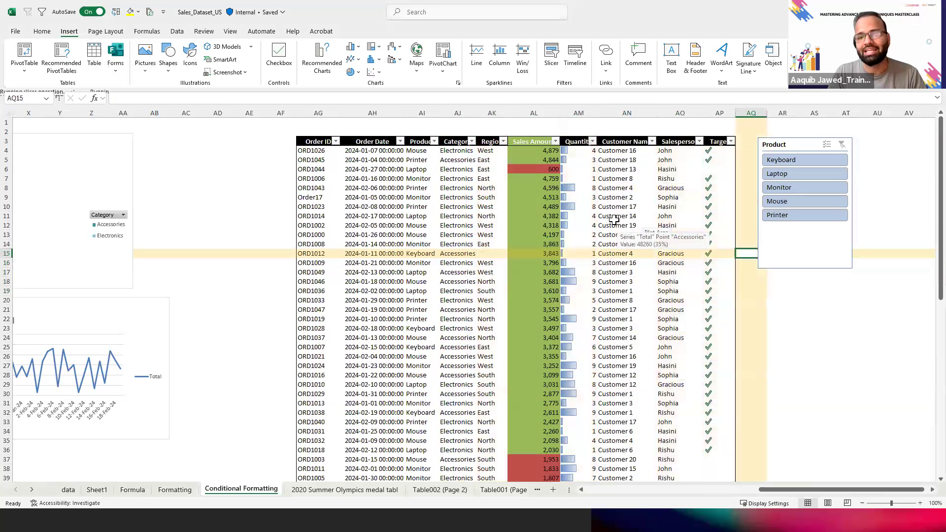
{"action": "key", "text": "Right"}
{"action": "key", "text": "Right"}
{"action": "key", "text": "Right"}
{"action": "key", "text": "Right"}
{"action": "key", "text": "Left"}
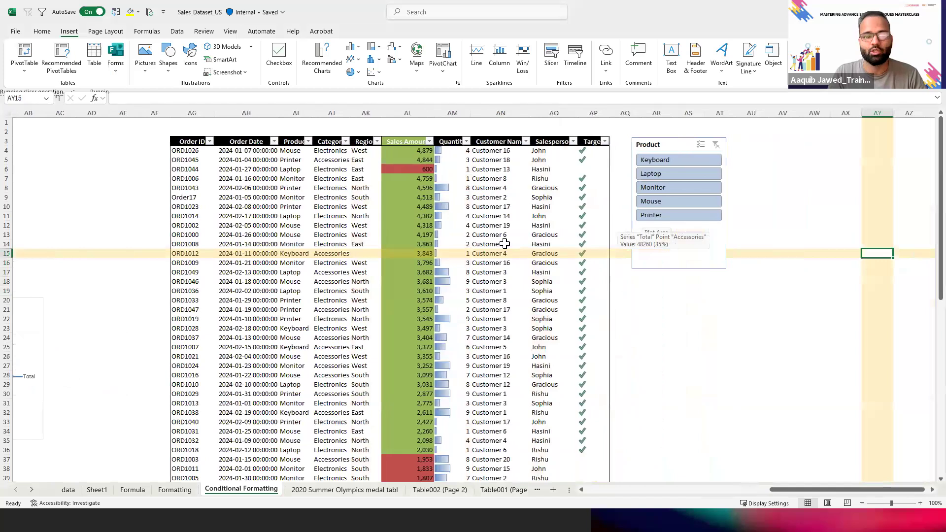
Select the entire sales table from the Order ID heading through the last Target row, including the header row
{"action": "left_click", "coordinate": [349, 198]}
{"action": "key", "text": "Left"}
{"action": "key", "text": "Left"}
{"action": "key", "text": "Left"}
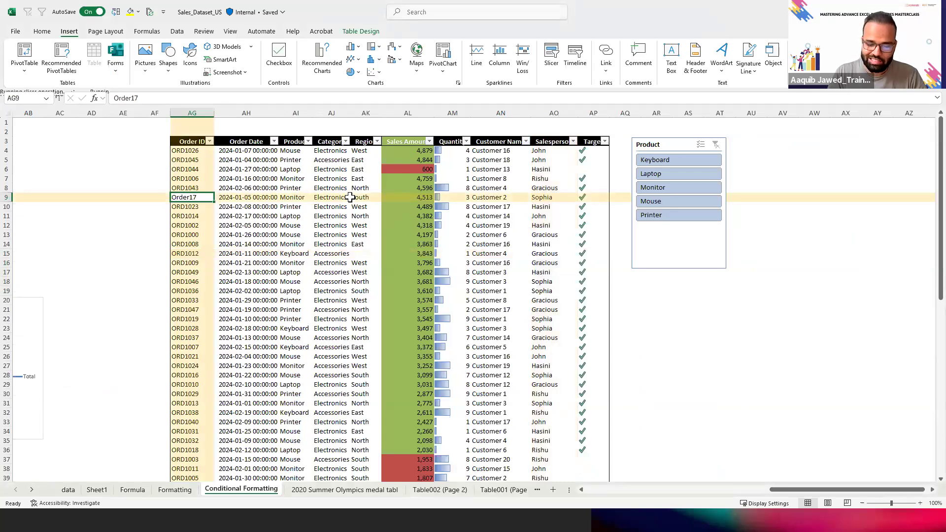
{"action": "key", "text": "Up"}
{"action": "key", "text": "Up"}
{"action": "key", "text": "Up"}
{"action": "key", "text": "Up"}
{"action": "key", "text": "Up"}
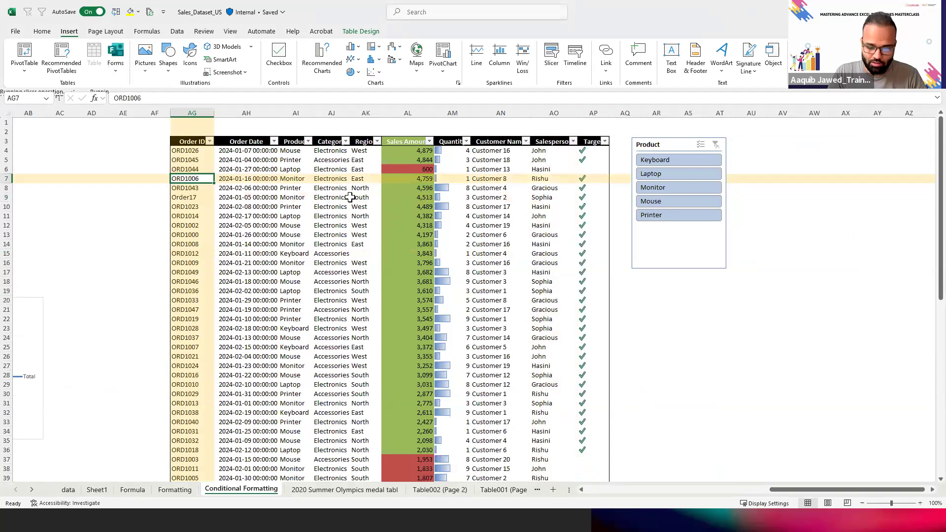
{"action": "key", "text": "Up"}
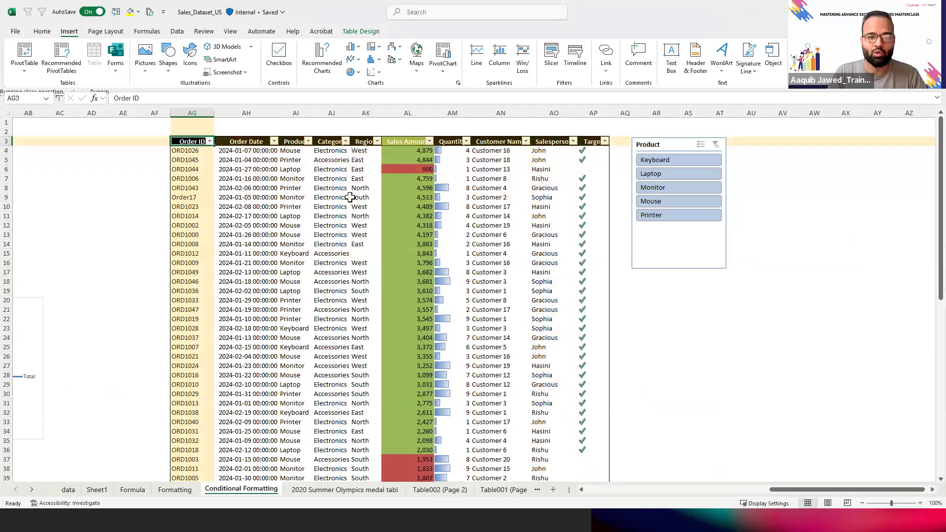
{"action": "key", "text": "ctrl+shift+Right"}
{"action": "key", "text": "ctrl+shift+Down"}
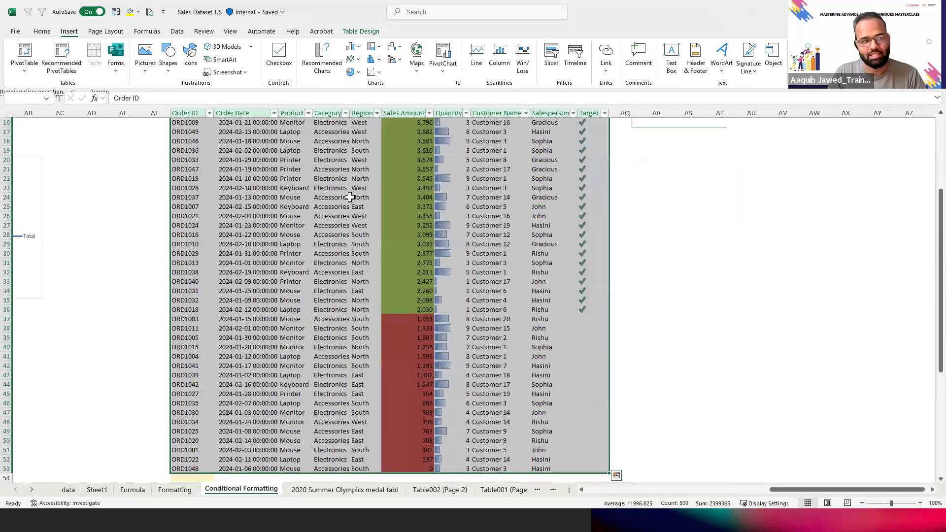
Insert a PivotTable based on the sales table's data rows, placing it on the existing Conditional Formatting worksheet at cell AV5
{"action": "key", "text": "Up"}
{"action": "key", "text": "Down"}
{"action": "key", "text": "Down"}
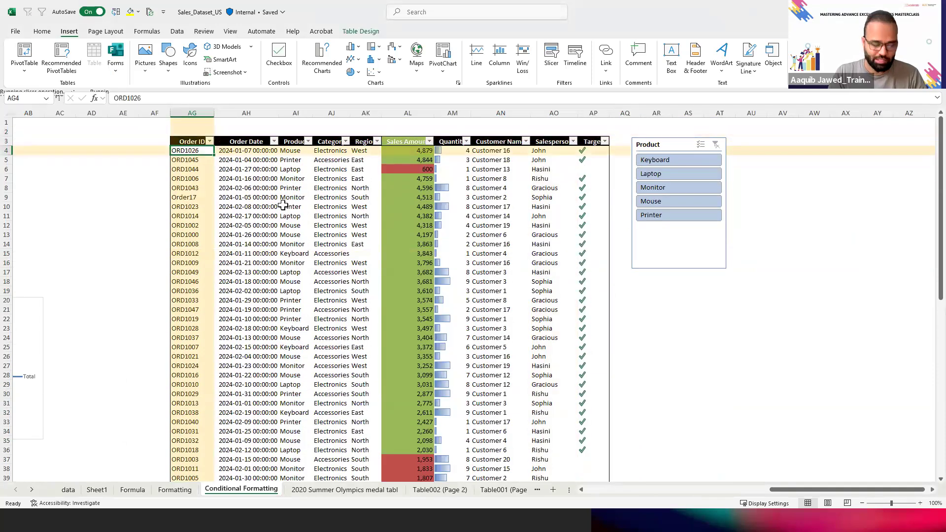
{"action": "key", "text": "ctrl+shift+Right"}
{"action": "key", "text": "ctrl+shift+Down"}
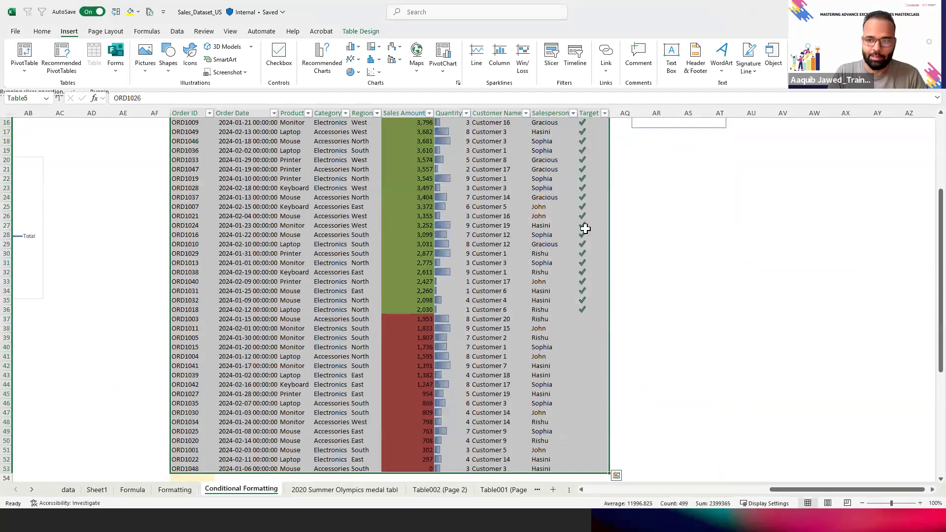
{"action": "scroll", "coordinate": [926, 246], "scroll_direction": "up", "scroll_amount": 5}
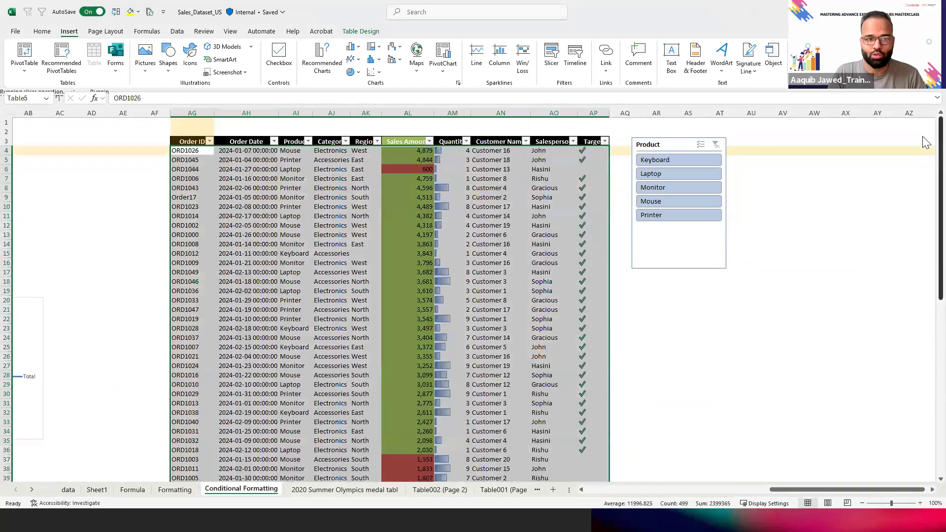
{"action": "left_click", "coordinate": [26, 70]}
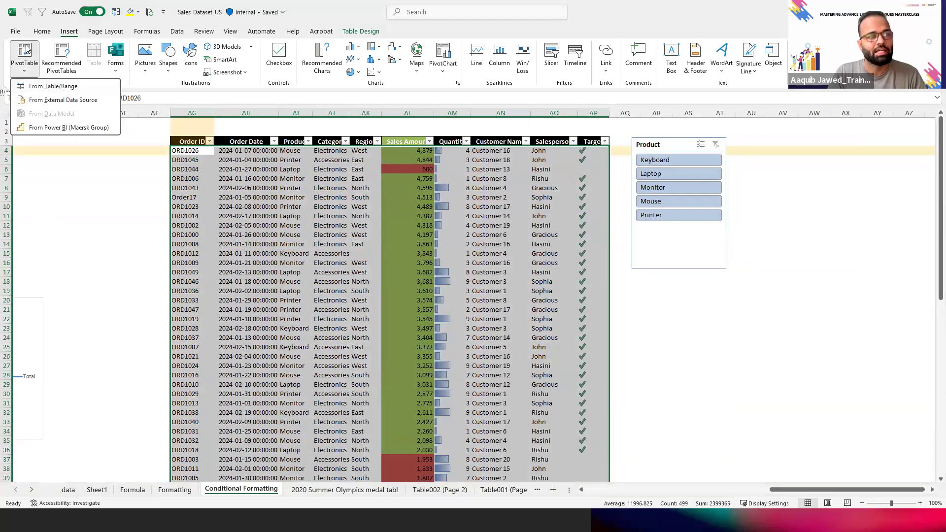
{"action": "left_click", "coordinate": [39, 87]}
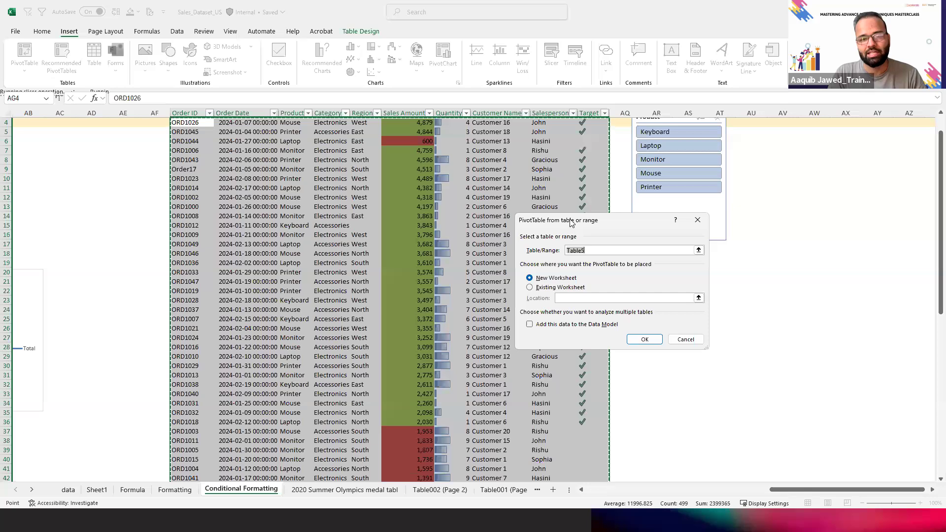
{"action": "left_click_drag", "start_coordinate": [589, 223], "coordinate": [774, 255]}
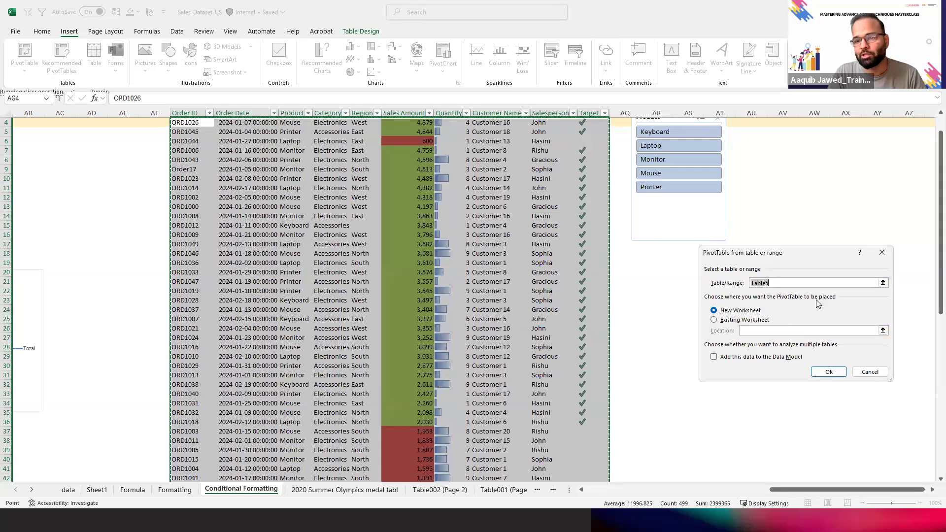
{"action": "left_click", "coordinate": [714, 320]}
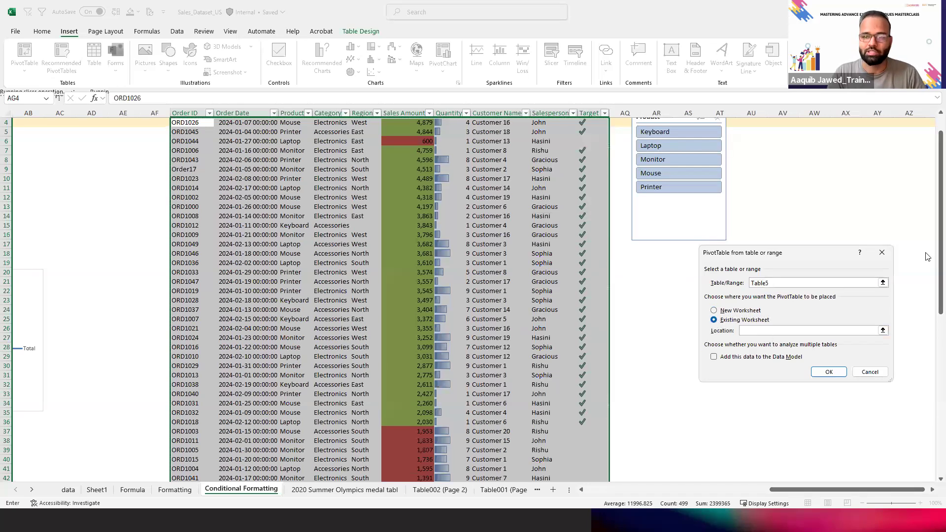
{"action": "scroll", "coordinate": [930, 217], "scroll_direction": "up", "scroll_amount": 1}
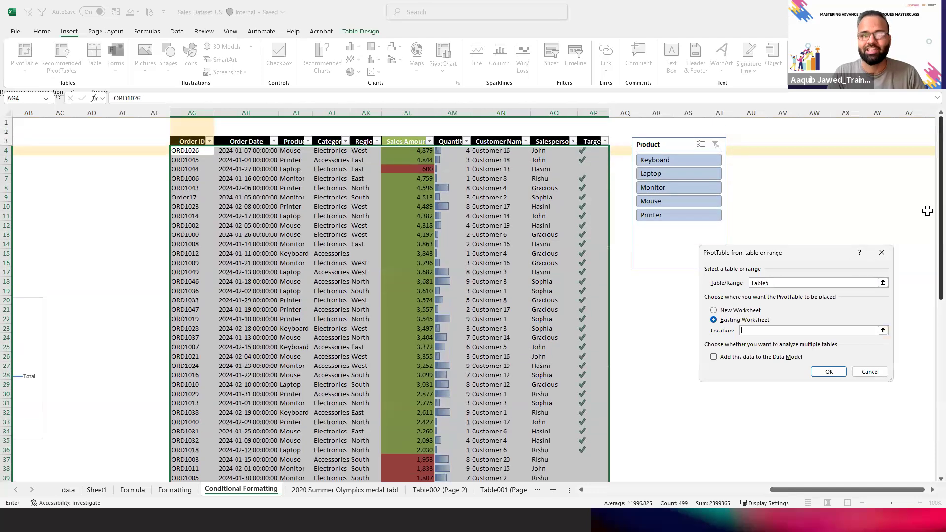
{"action": "left_click", "coordinate": [788, 160]}
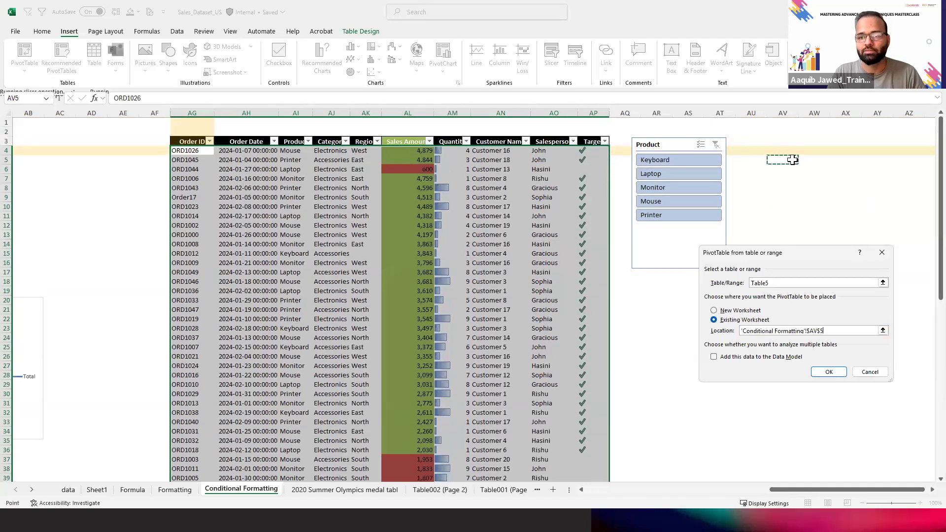
{"action": "left_click", "coordinate": [829, 373]}
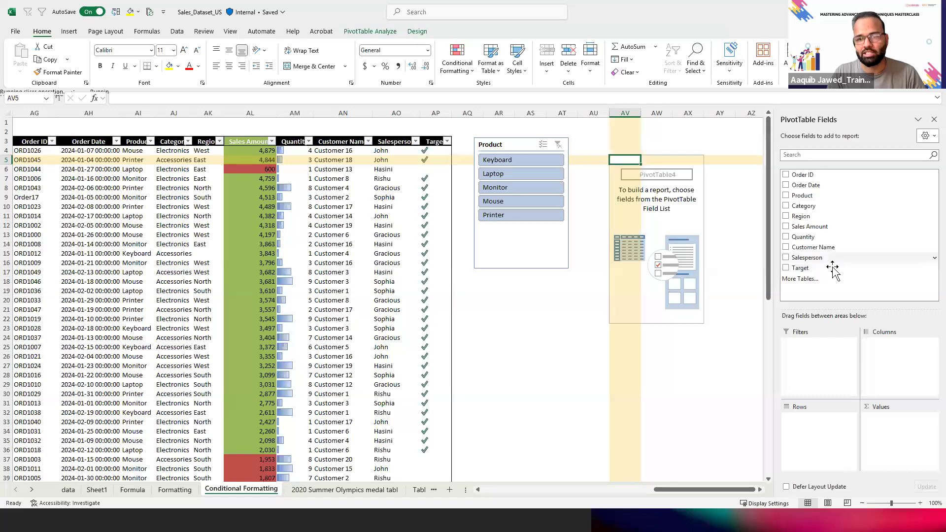
Add Product to the PivotTable's rows and Sales Amount to its values as a sum
{"action": "left_click_drag", "start_coordinate": [808, 195], "coordinate": [820, 440]}
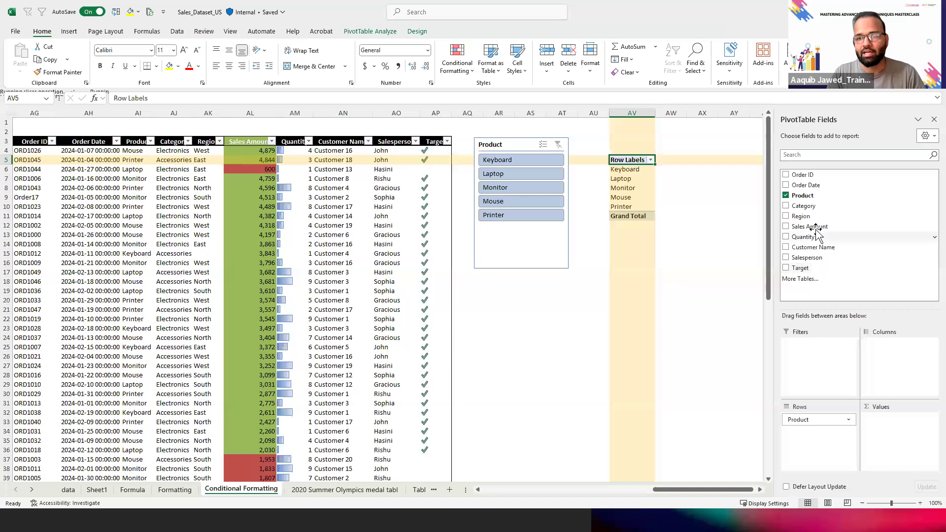
{"action": "left_click_drag", "start_coordinate": [814, 228], "coordinate": [890, 429]}
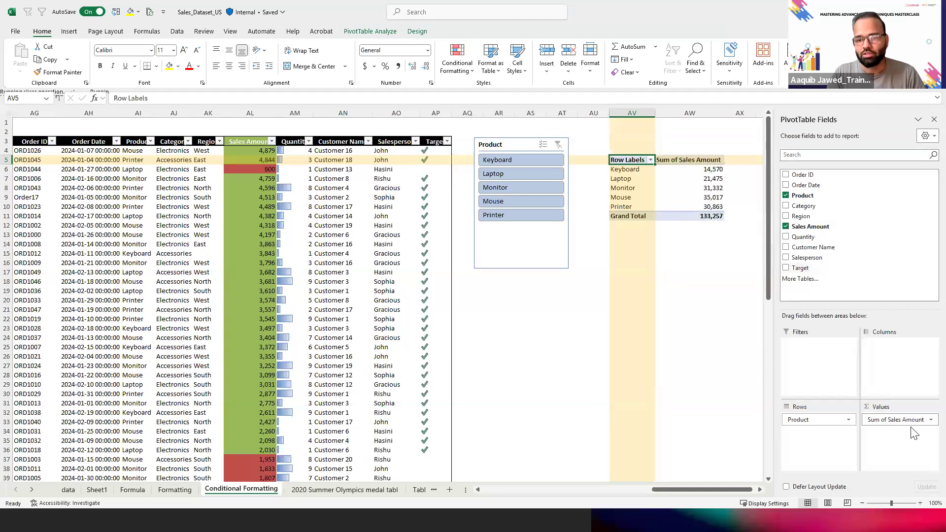
Select the whole PivotTable of sales by product, from its Row Labels heading through the Grand Total row
{"action": "left_click", "coordinate": [667, 281]}
{"action": "key", "text": "Up"}
{"action": "key", "text": "Up"}
{"action": "key", "text": "Up"}
{"action": "key", "text": "Up"}
{"action": "key", "text": "Up"}
{"action": "key", "text": "Up"}
{"action": "key", "text": "Up"}
{"action": "key", "text": "Up"}
{"action": "key", "text": "Up"}
{"action": "key", "text": "Up"}
{"action": "key", "text": "Up"}
{"action": "key", "text": "Up"}
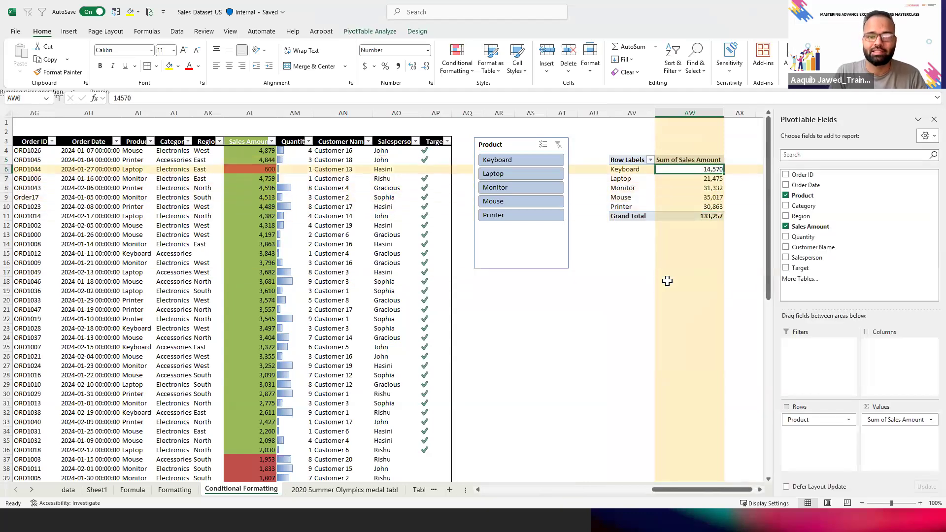
{"action": "key", "text": "Left"}
{"action": "key", "text": "Up"}
{"action": "key", "text": "ctrl+a"}
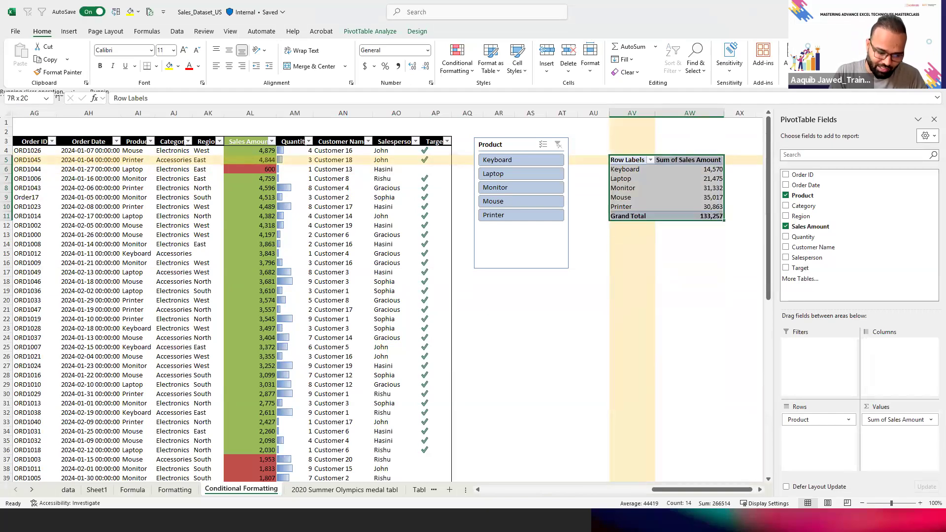
Reselect the complete product sales PivotTable and bring up its analysis tools
{"action": "key", "text": "alt+Tab"}
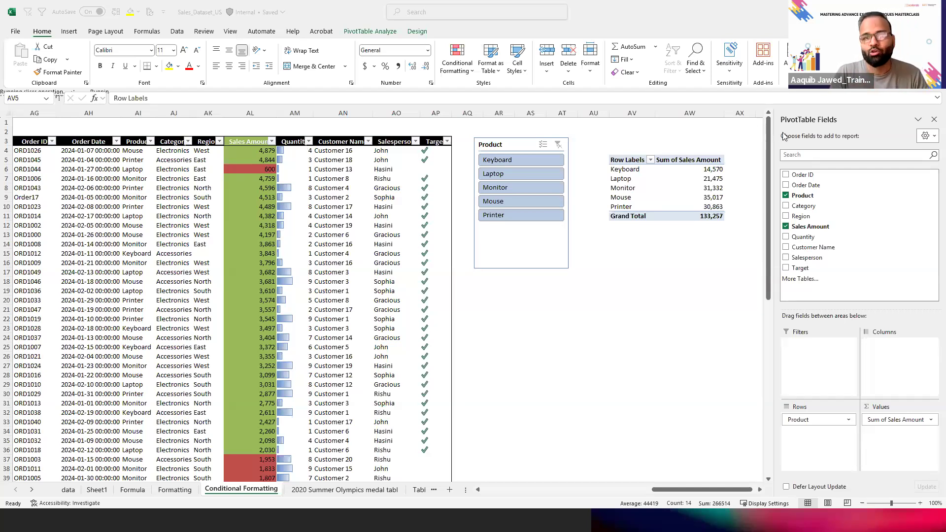
{"action": "left_click", "coordinate": [604, 170]}
{"action": "key", "text": "Left"}
{"action": "key", "text": "Right"}
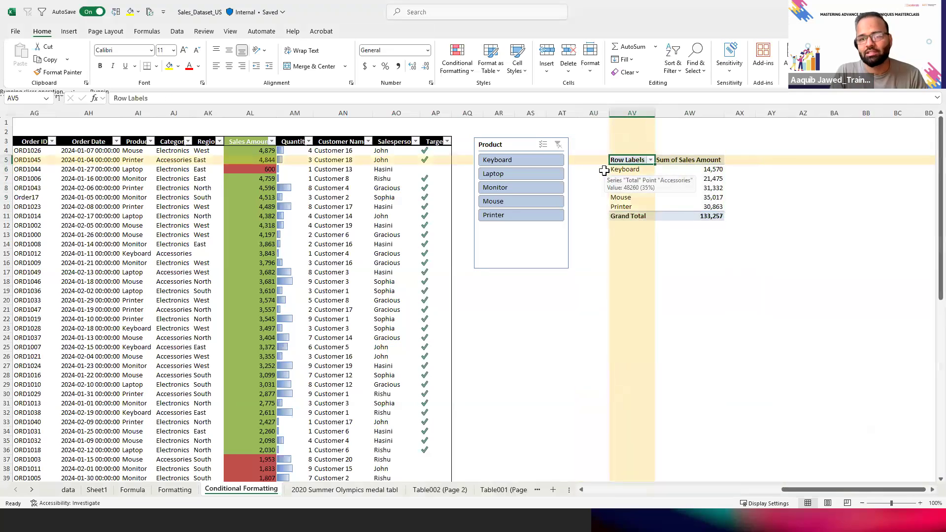
{"action": "key", "text": "ctrl+shift+Right"}
{"action": "key", "text": "ctrl+shift+Down"}
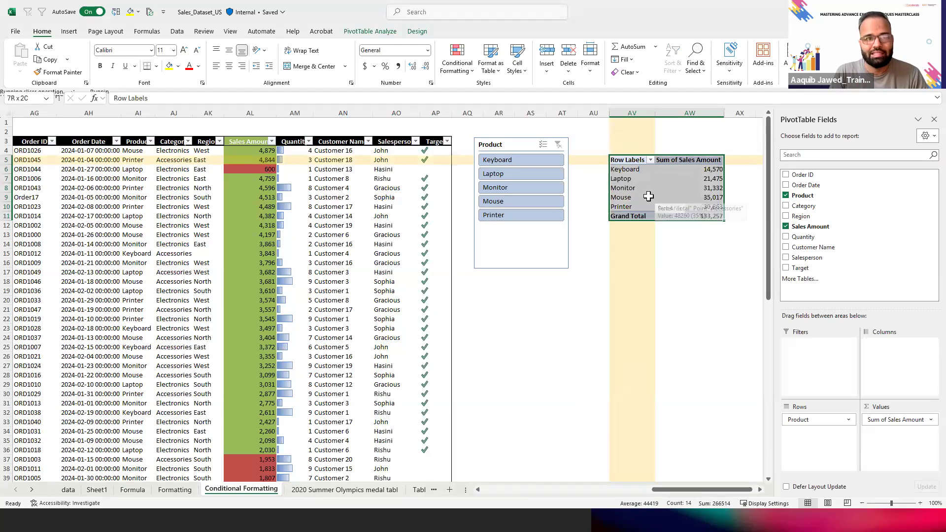
{"action": "left_click", "coordinate": [378, 33]}
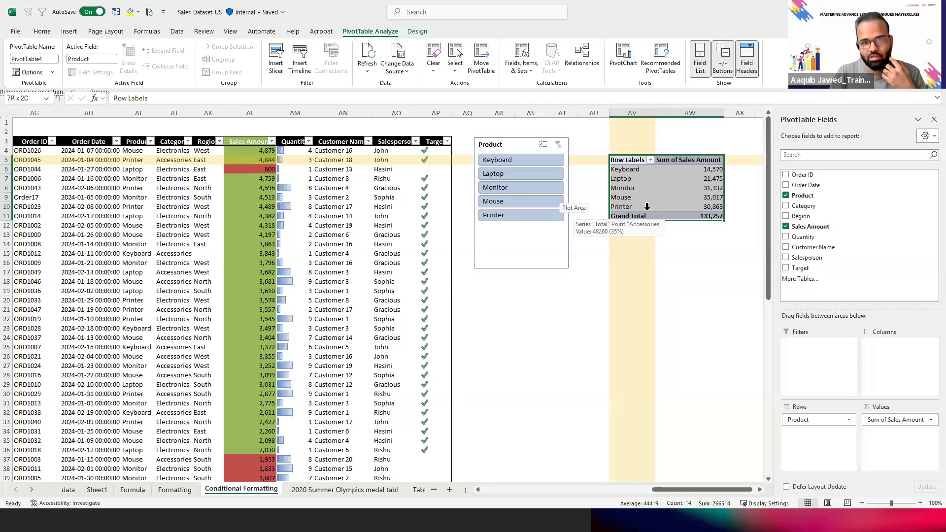
{"action": "left_click", "coordinate": [673, 215]}
{"action": "key", "text": "Left"}
{"action": "key", "text": "Left"}
{"action": "key", "text": "Left"}
{"action": "key", "text": "Left"}
{"action": "key", "text": "Left"}
{"action": "key", "text": "Left"}
{"action": "key", "text": "Left"}
{"action": "key", "text": "Left"}
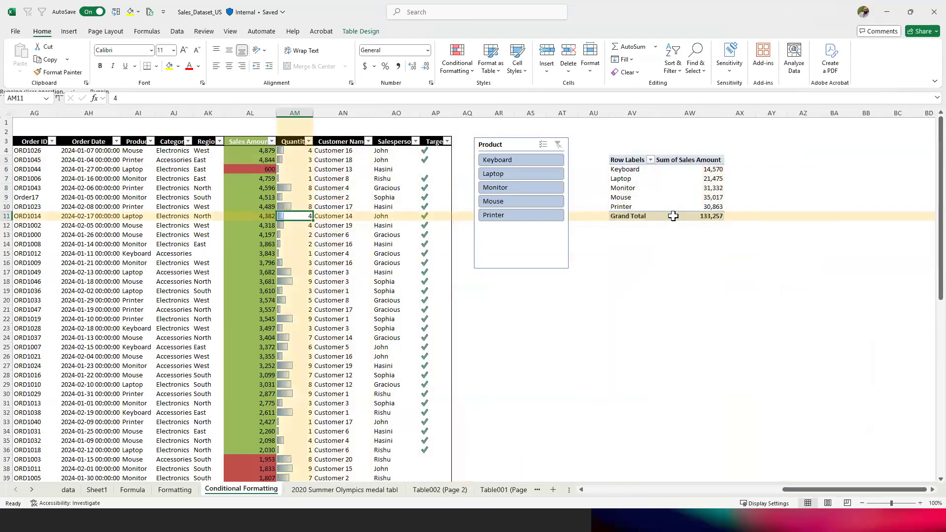
{"action": "key", "text": "Left"}
{"action": "key", "text": "Left"}
{"action": "key", "text": "Left"}
{"action": "key", "text": "Left"}
{"action": "key", "text": "Left"}
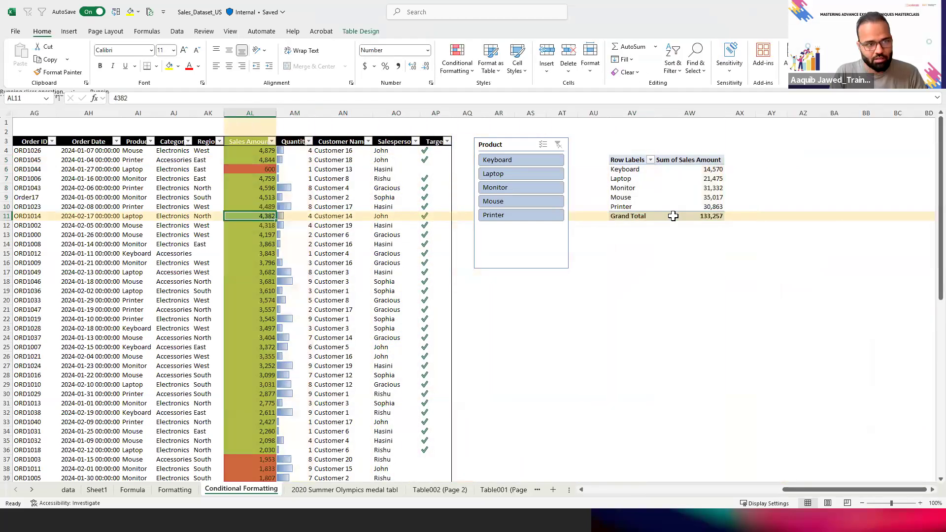
Delete the whole PivotTable of sales by product at AV5
{"action": "left_click", "coordinate": [633, 164]}
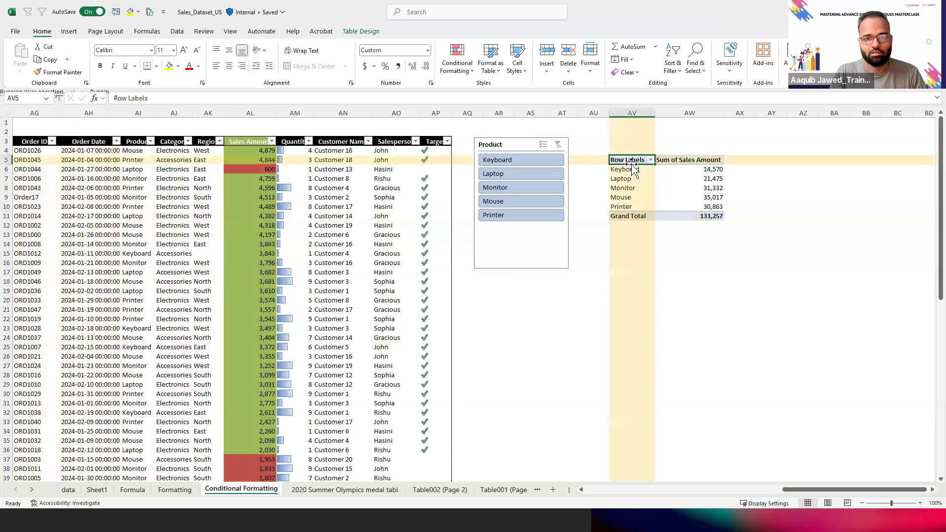
{"action": "key", "text": "ctrl+a"}
{"action": "key", "text": "Delete"}
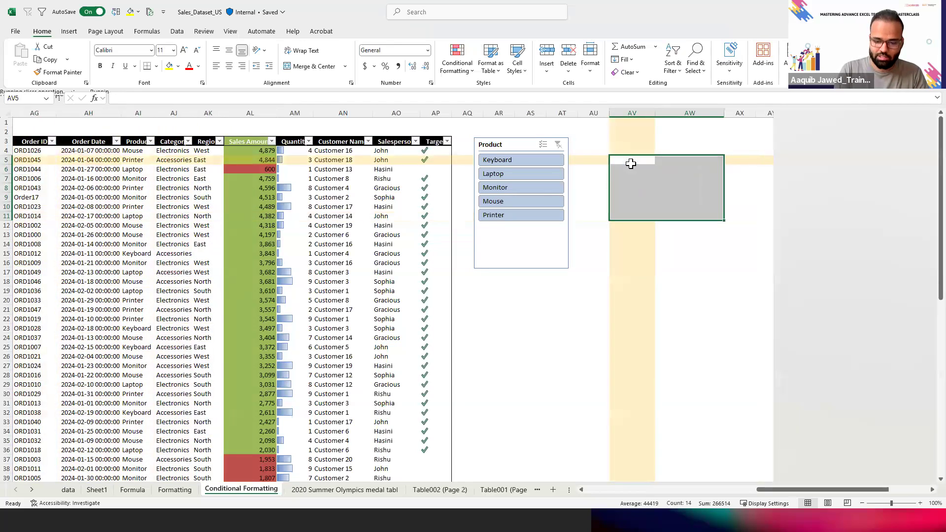
Select all the data in the sales table, from Order ID through Target
{"action": "key", "text": "Left"}
{"action": "key", "text": "Left"}
{"action": "key", "text": "Left"}
{"action": "key", "text": "Left"}
{"action": "key", "text": "Left"}
{"action": "key", "text": "Left"}
{"action": "key", "text": "Left"}
{"action": "key", "text": "ctrl+Left"}
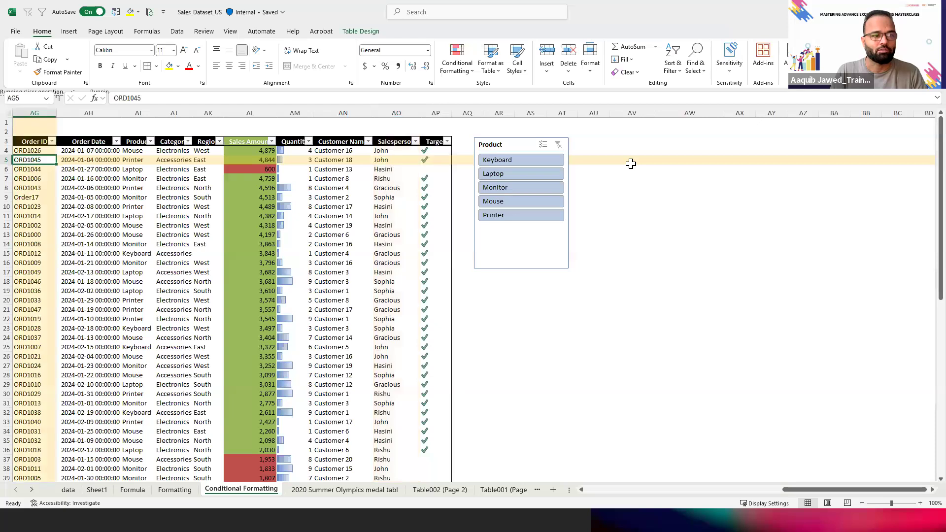
{"action": "key", "text": "Left"}
{"action": "key", "text": "Right"}
{"action": "key", "text": "ctrl+a"}
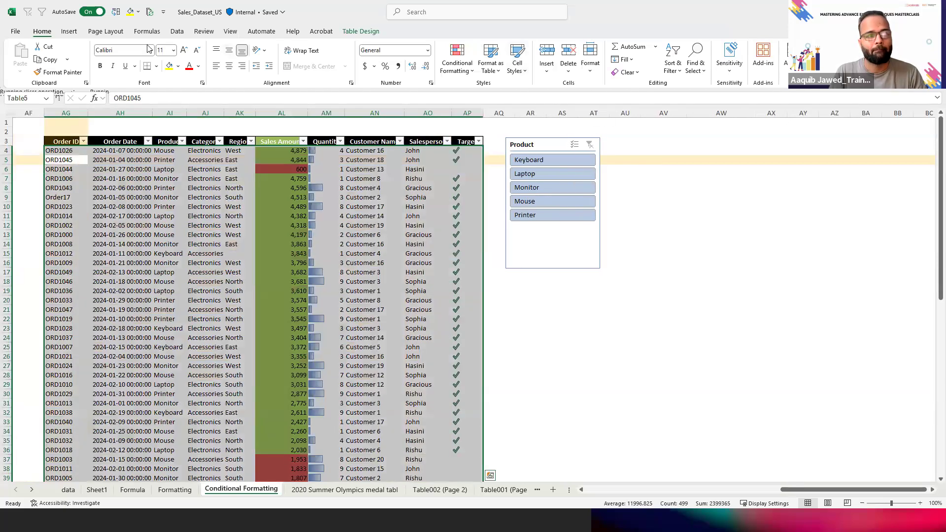
Insert a PivotTable from Table5 on the existing Conditional Formatting worksheet at cell AV6
{"action": "left_click", "coordinate": [69, 31]}
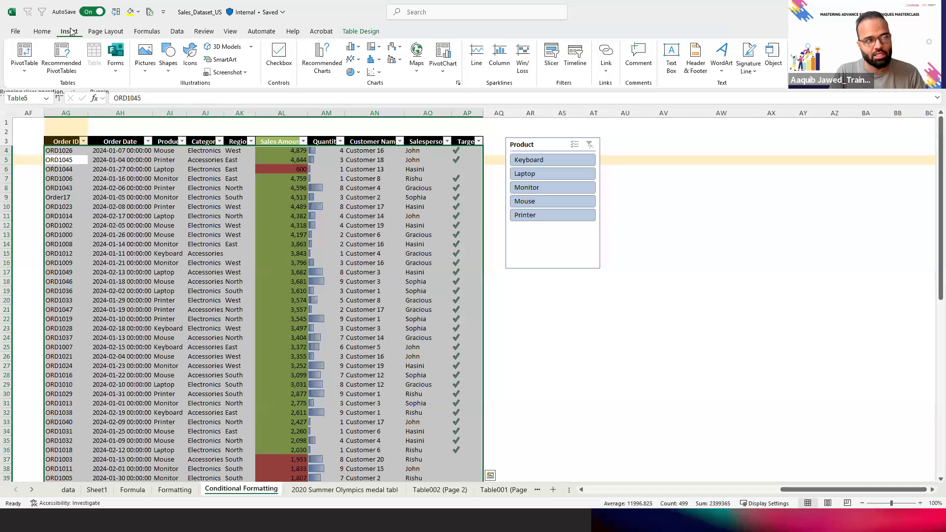
{"action": "left_click", "coordinate": [32, 73]}
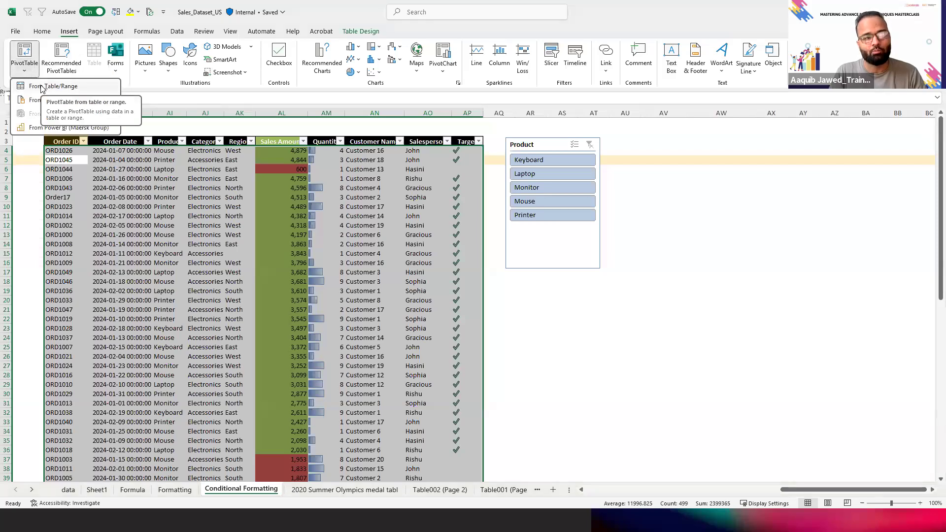
{"action": "left_click", "coordinate": [41, 87]}
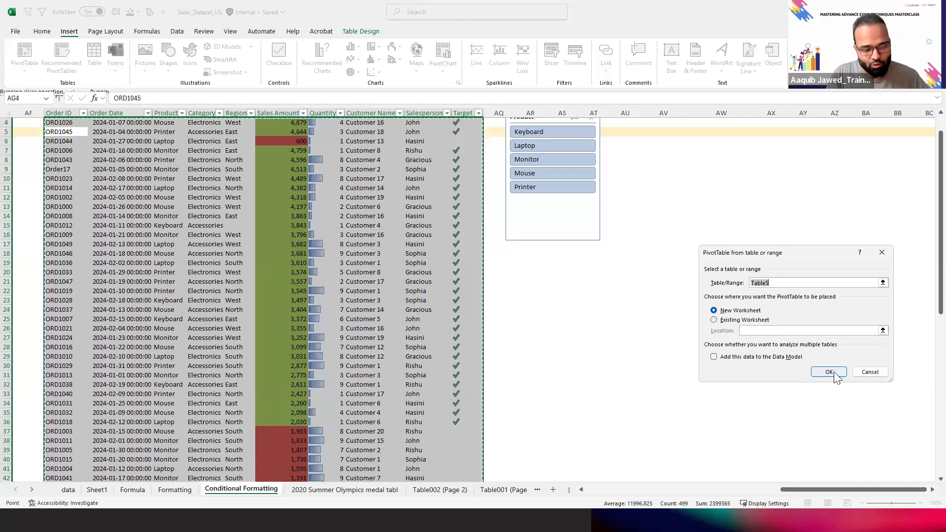
{"action": "left_click", "coordinate": [714, 320]}
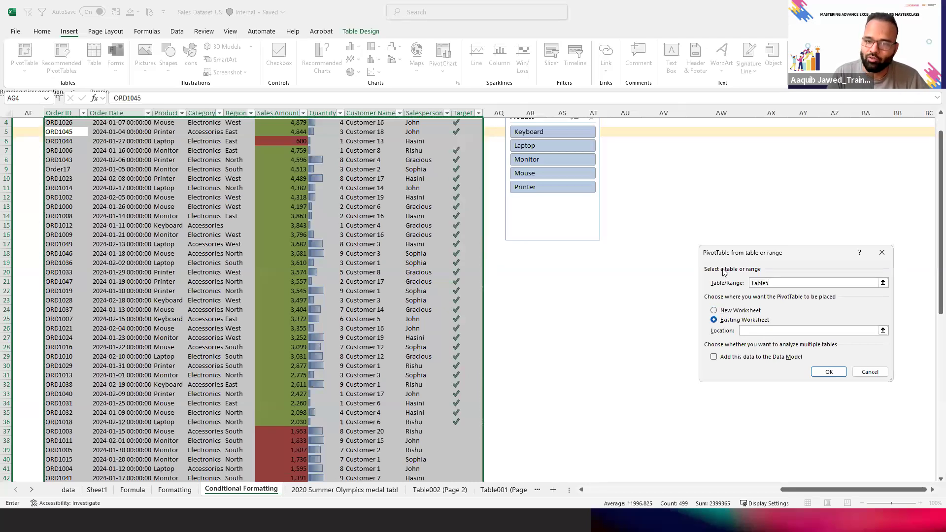
{"action": "left_click", "coordinate": [659, 141]}
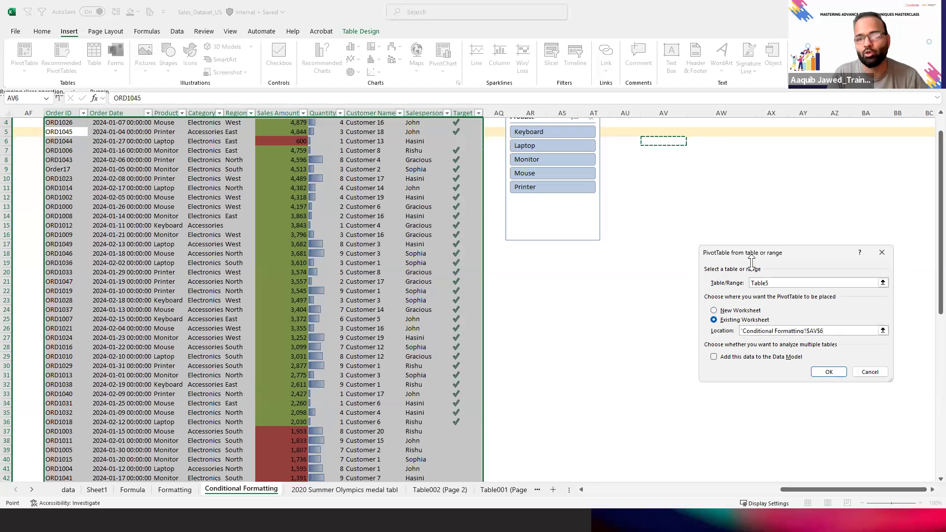
{"action": "left_click", "coordinate": [818, 372]}
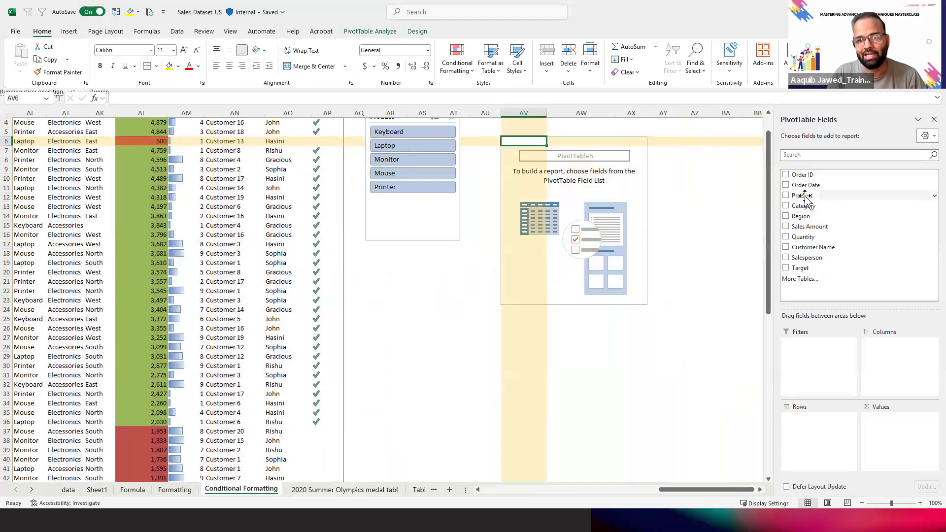
Put Product in the new PivotTable's rows and summarise Sales Amount as a sum in its values
{"action": "left_click_drag", "start_coordinate": [805, 200], "coordinate": [811, 449]}
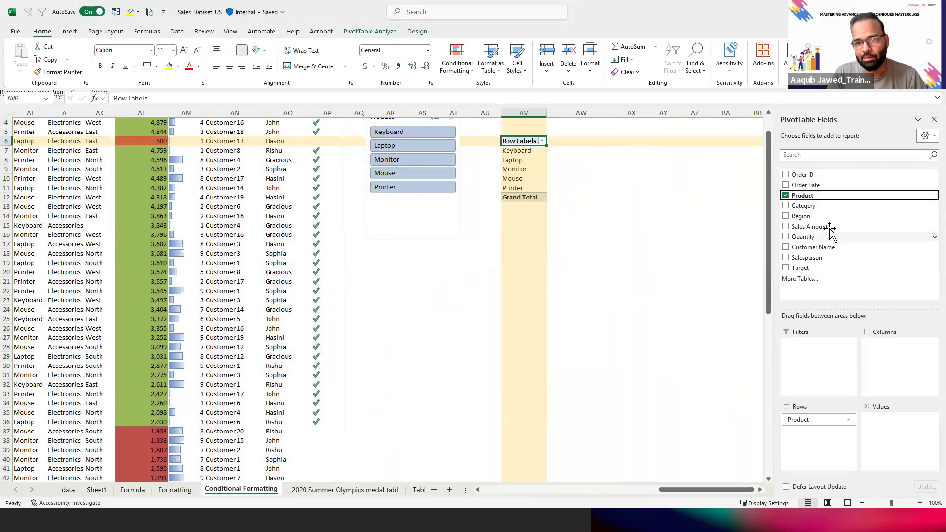
{"action": "left_click_drag", "start_coordinate": [820, 229], "coordinate": [885, 440]}
{"action": "mouse_move", "coordinate": [612, 254]}
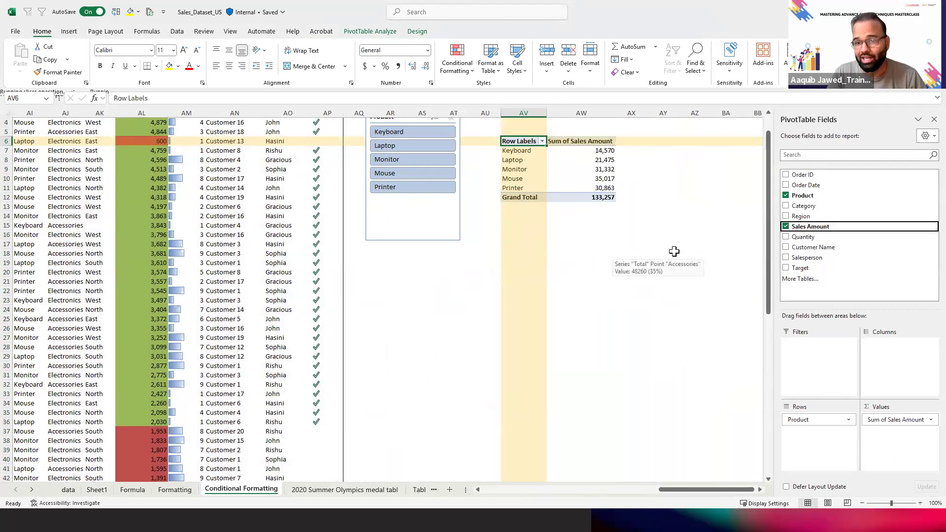
Add Salesperson to the PivotTable's columns
{"action": "left_click_drag", "start_coordinate": [810, 260], "coordinate": [906, 373]}
{"action": "left_click", "coordinate": [613, 224]}
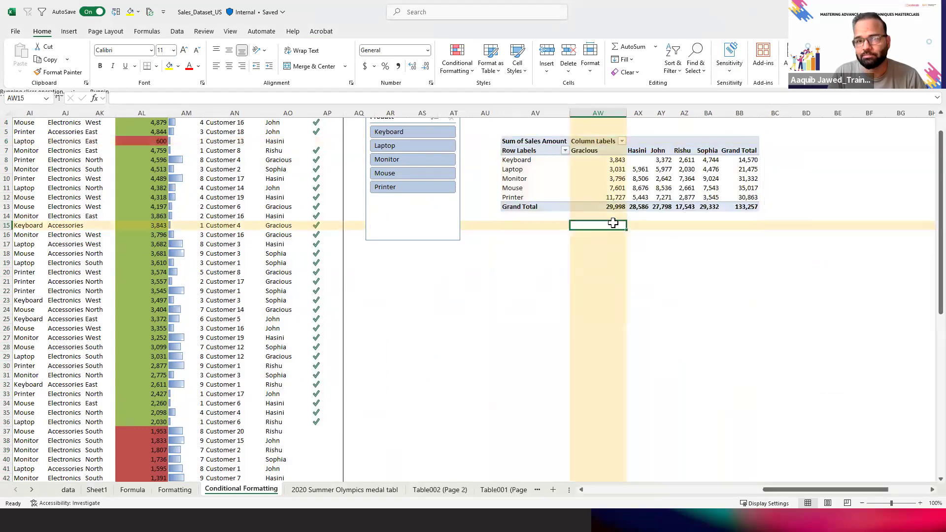
Examine the PivotTable's sales amounts for each product across the salesperson columns
{"action": "key", "text": "Right"}
{"action": "key", "text": "Right"}
{"action": "key", "text": "Right"}
{"action": "key", "text": "Up"}
{"action": "key", "text": "Up"}
{"action": "key", "text": "Up"}
{"action": "key", "text": "Right"}
{"action": "key", "text": "Right"}
{"action": "key", "text": "Right"}
{"action": "key", "text": "Left"}
{"action": "key", "text": "Left"}
{"action": "key", "text": "Left"}
{"action": "key", "text": "Left"}
{"action": "key", "text": "Left"}
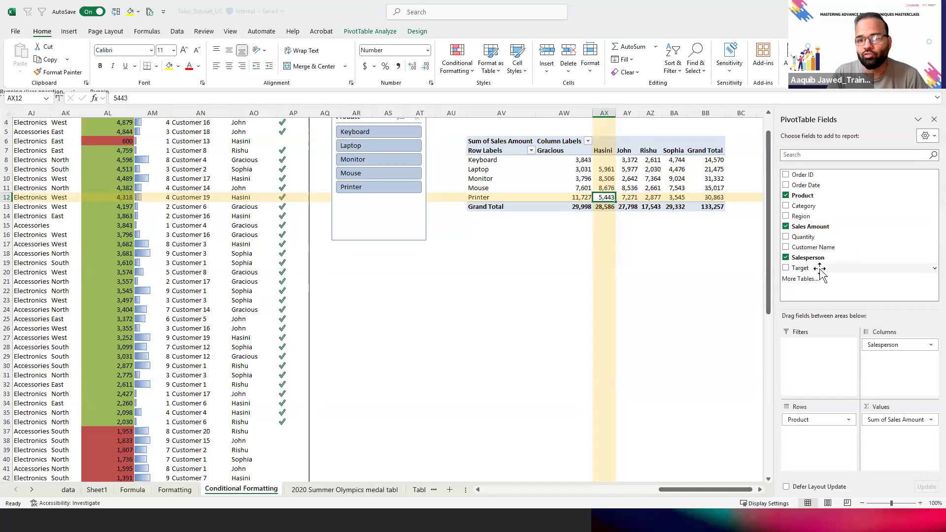
Add Target as a PivotTable report filter and limit it to the value 1
{"action": "left_click_drag", "start_coordinate": [802, 267], "coordinate": [811, 365]}
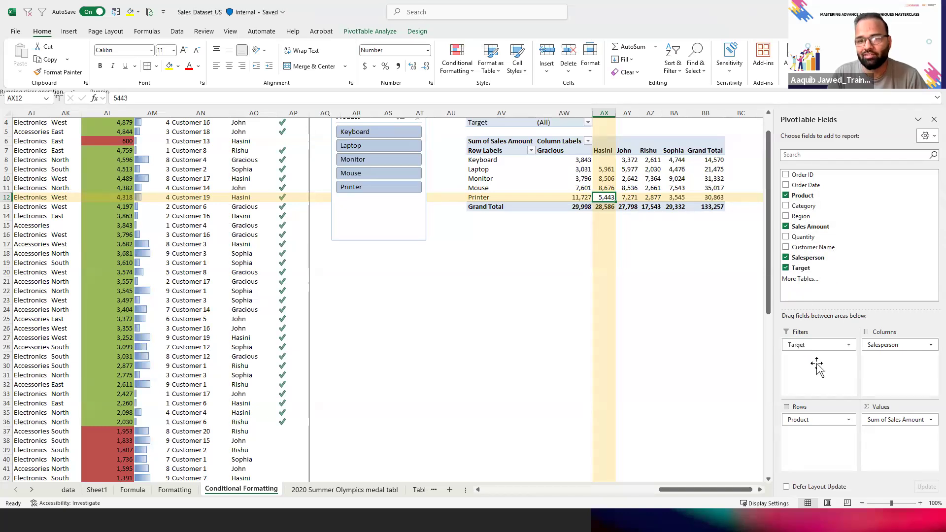
{"action": "left_click", "coordinate": [588, 123]}
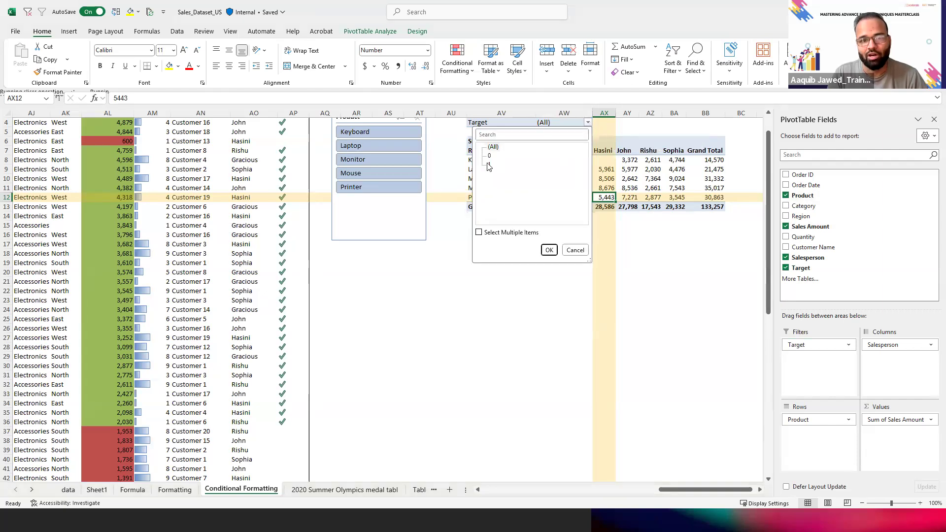
{"action": "left_click", "coordinate": [550, 250]}
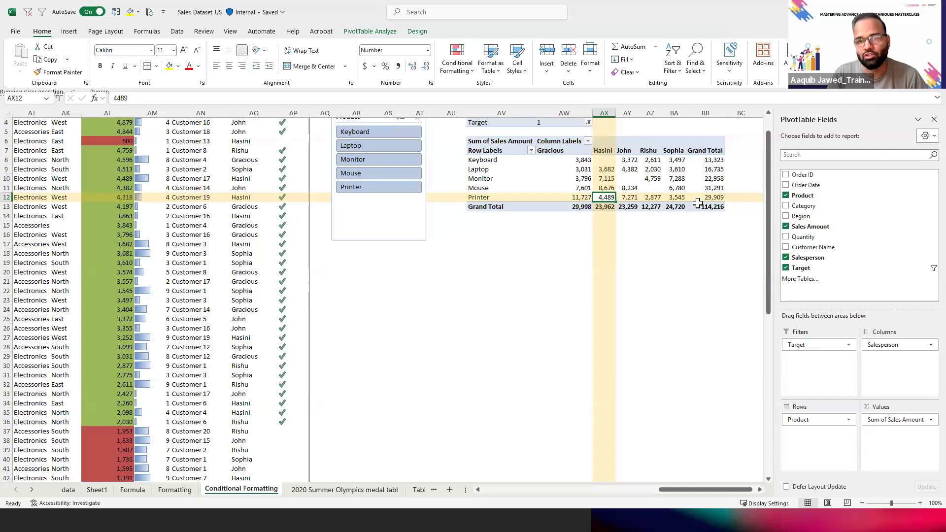
Allow multiple items in the Target filter and include all of its values
{"action": "left_click", "coordinate": [584, 122]}
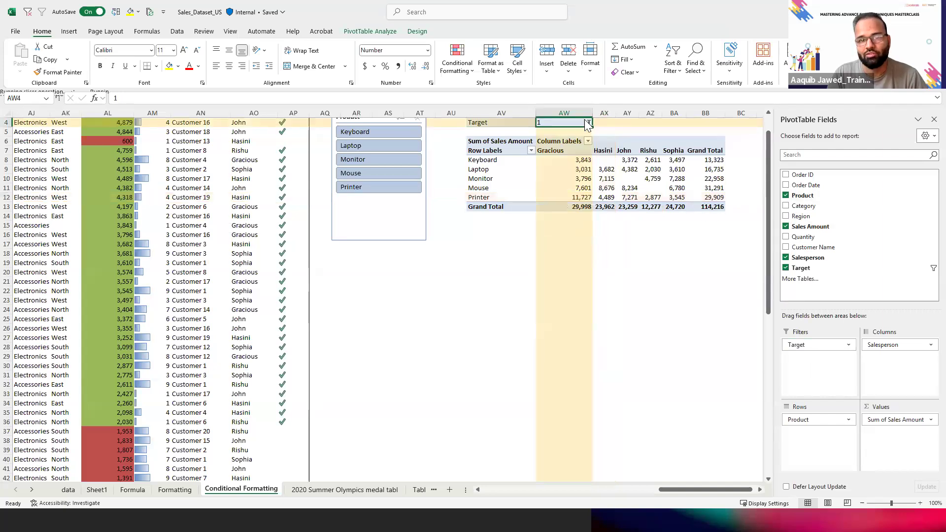
{"action": "left_click", "coordinate": [588, 122]}
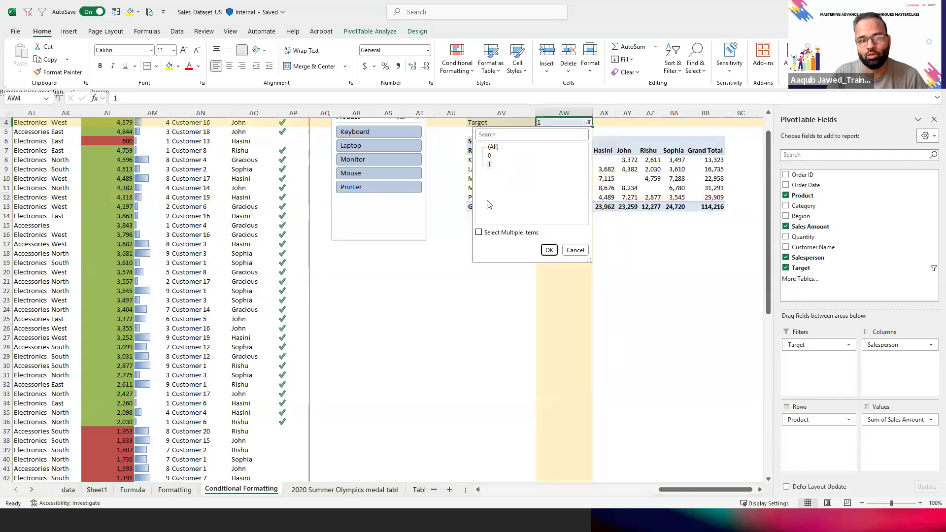
{"action": "left_click", "coordinate": [479, 232]}
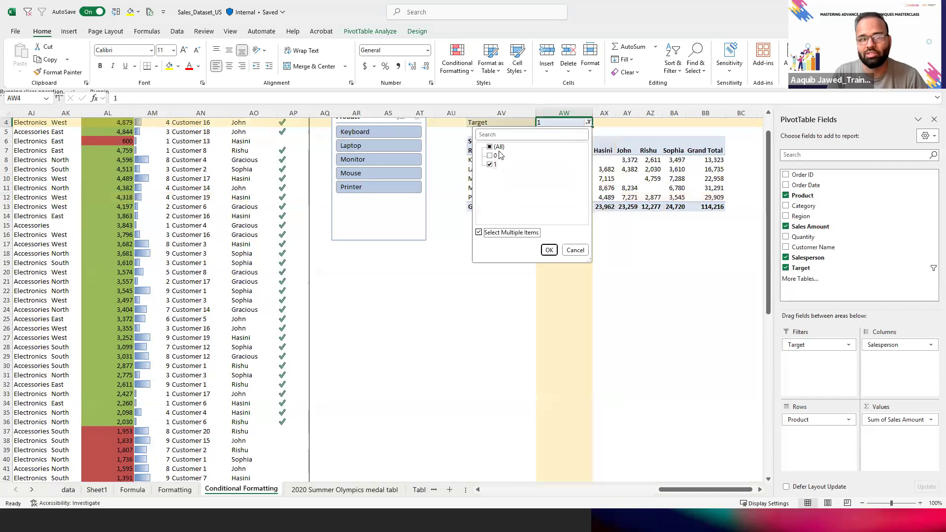
{"action": "left_click", "coordinate": [490, 146]}
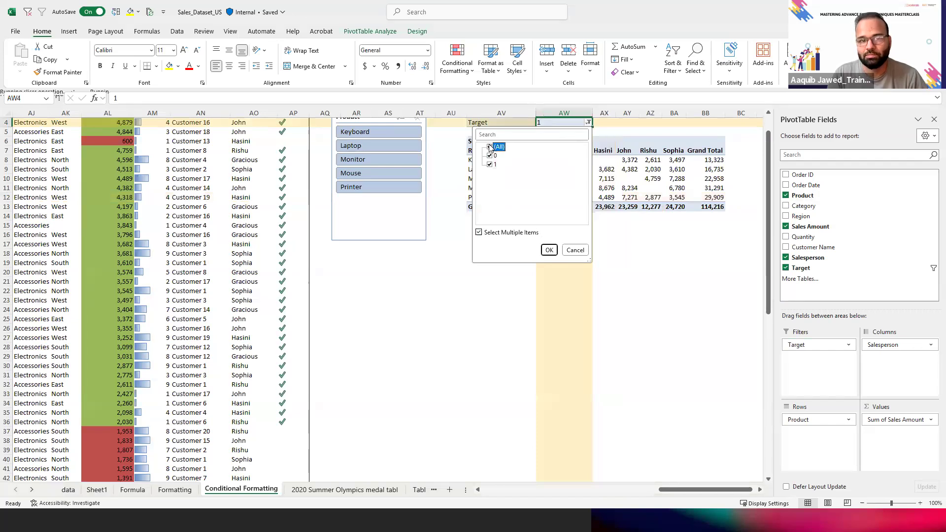
{"action": "left_click", "coordinate": [547, 250]}
{"action": "left_click", "coordinate": [541, 168]}
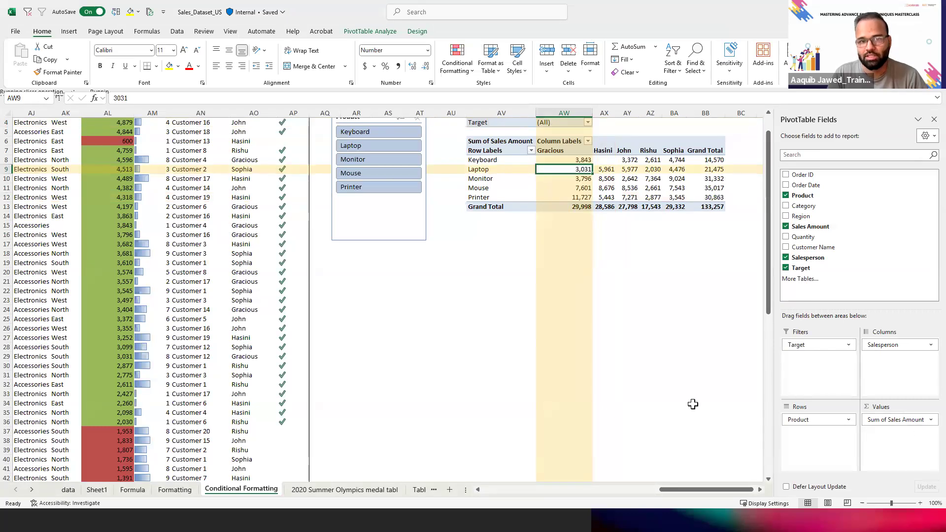
Remove Salesperson from the PivotTable's columns, keeping Product in the rows
{"action": "left_click_drag", "start_coordinate": [896, 345], "coordinate": [692, 404]}
{"action": "left_click", "coordinate": [495, 156]}
{"action": "left_click", "coordinate": [496, 155]}
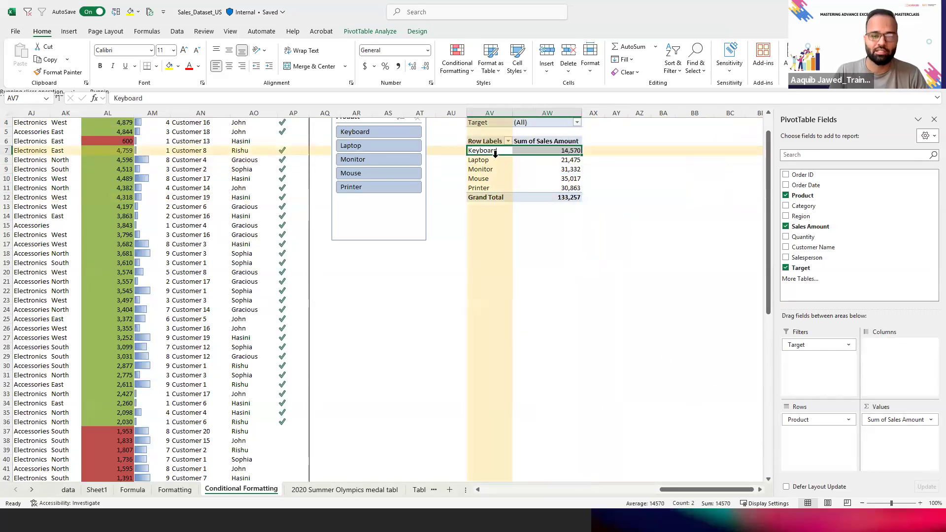
{"action": "key", "text": "Up"}
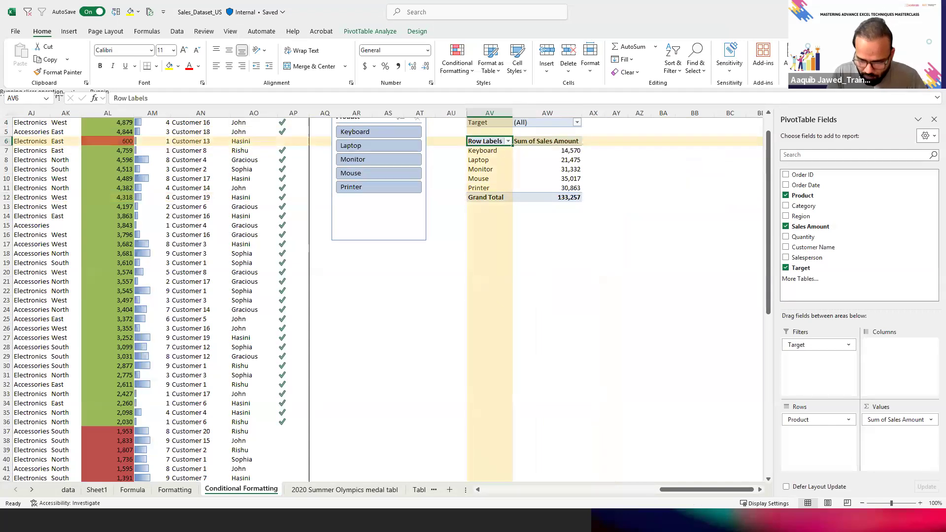
{"action": "key", "text": "alt+Tab"}
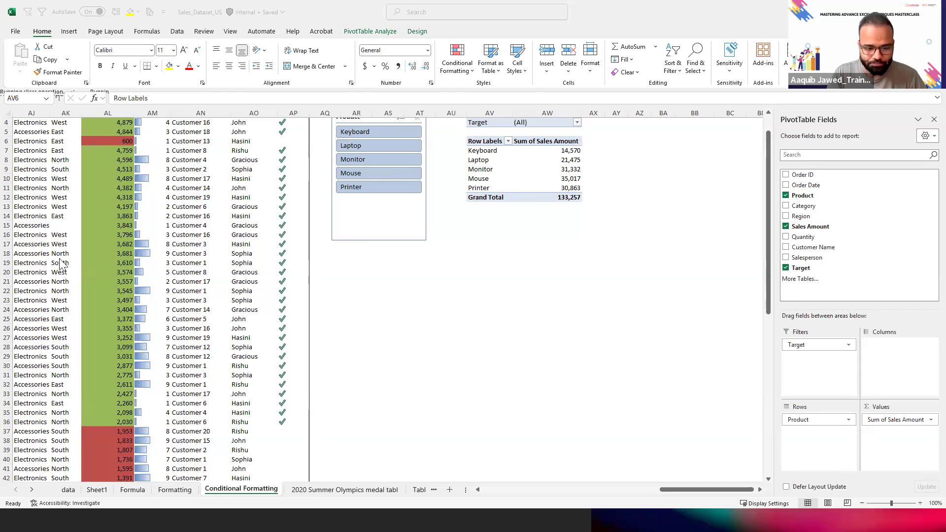
Insert a Pie PivotChart from the product sales PivotTable and place it directly beneath the PivotTable
{"action": "left_click", "coordinate": [484, 144]}
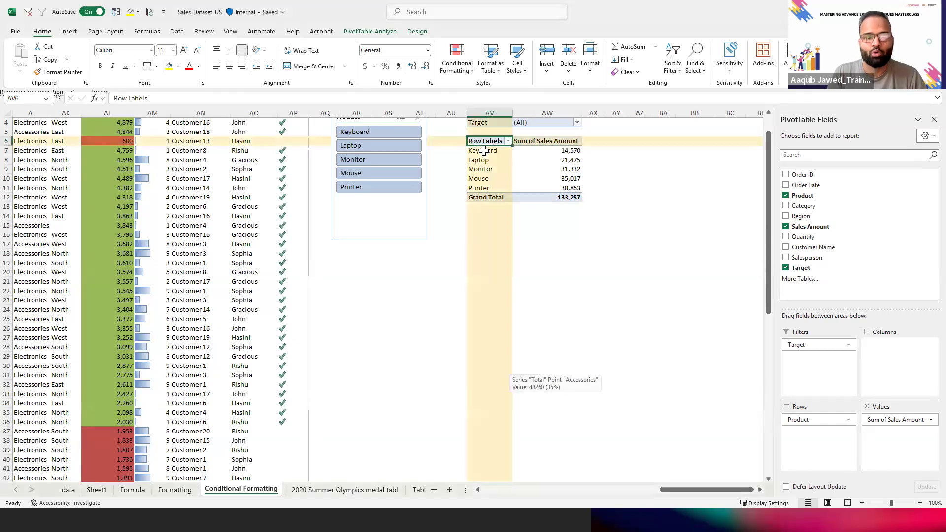
{"action": "key", "text": "ctrl+shift+Right"}
{"action": "key", "text": "ctrl+shift+Down"}
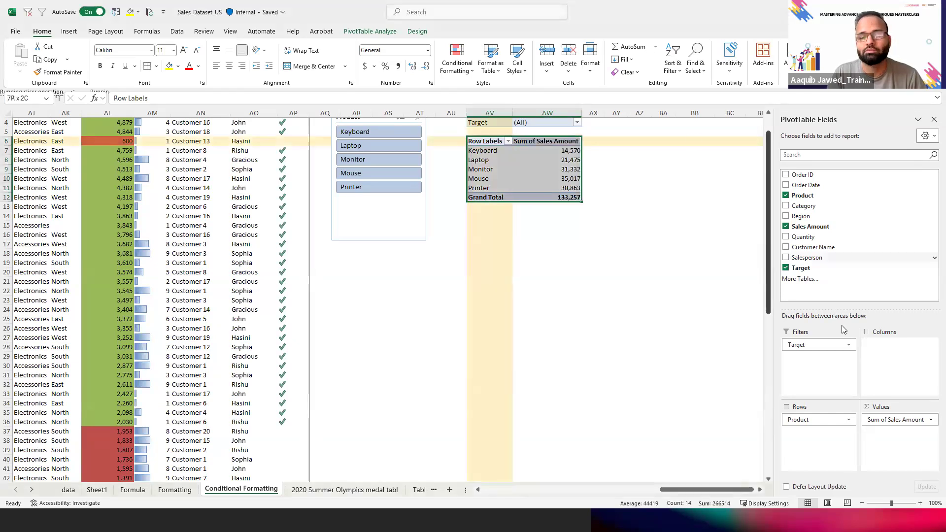
{"action": "left_click", "coordinate": [359, 31]}
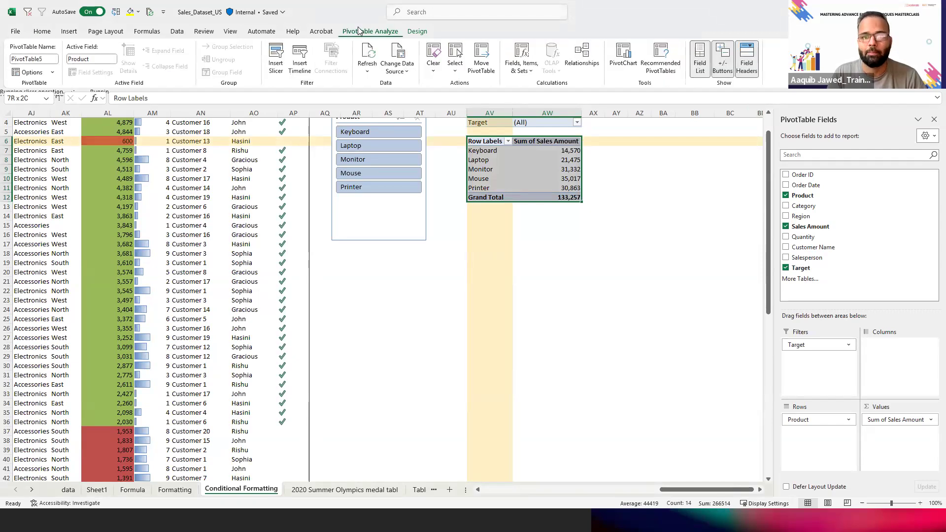
{"action": "left_click", "coordinate": [624, 62]}
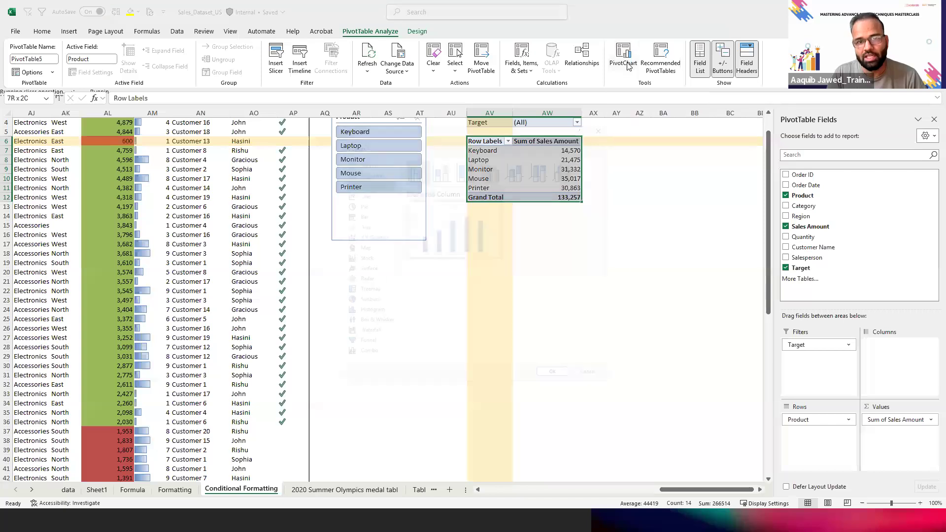
{"action": "left_click_drag", "start_coordinate": [431, 110], "coordinate": [592, 46]}
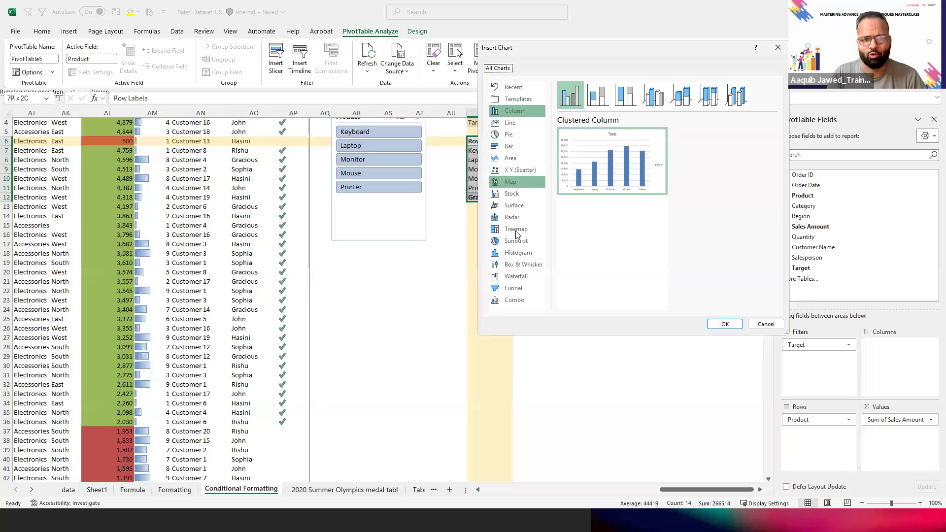
{"action": "left_click", "coordinate": [513, 135]}
{"action": "left_click", "coordinate": [724, 323]}
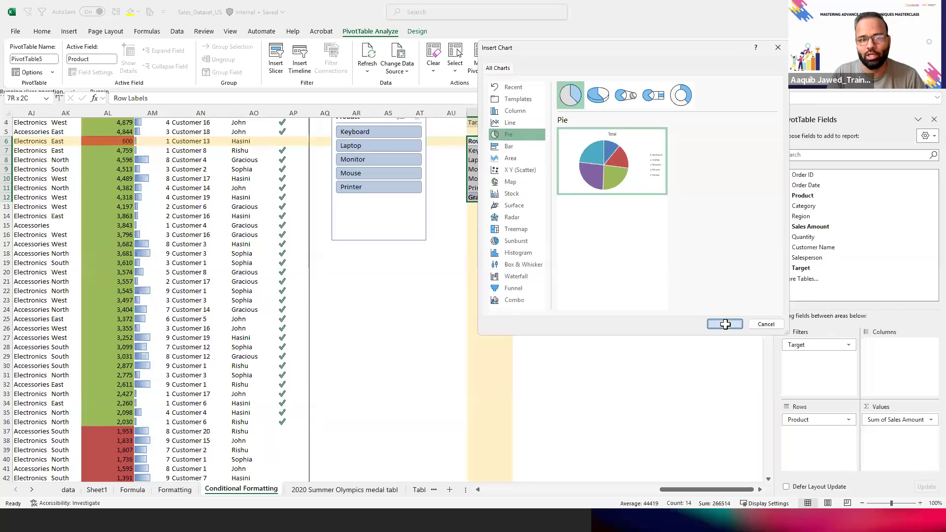
{"action": "left_click_drag", "start_coordinate": [437, 230], "coordinate": [633, 228]}
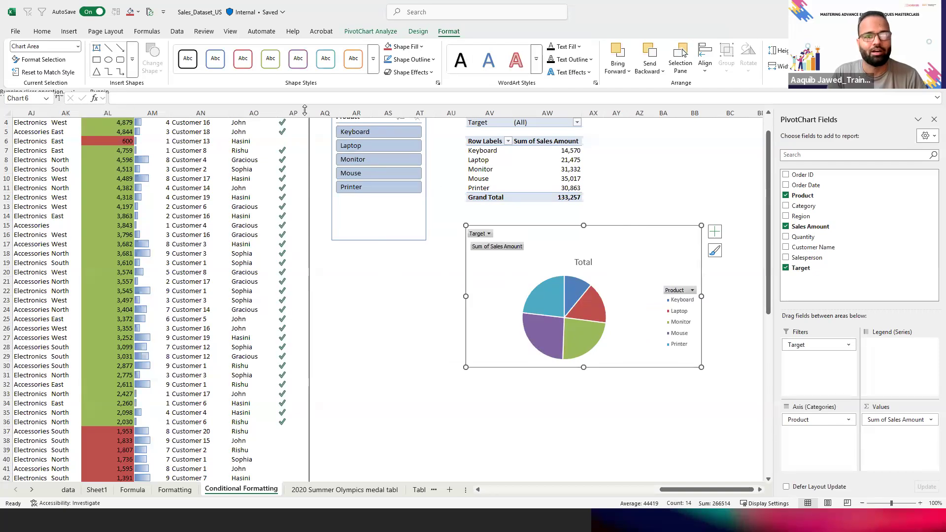
{"action": "left_click", "coordinate": [373, 65]}
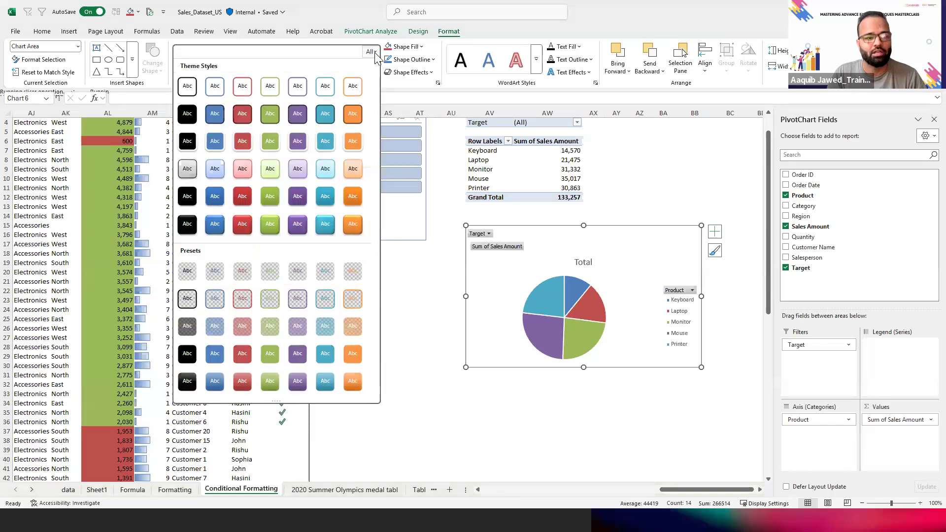
{"action": "left_click", "coordinate": [371, 52]}
{"action": "left_click", "coordinate": [436, 332]}
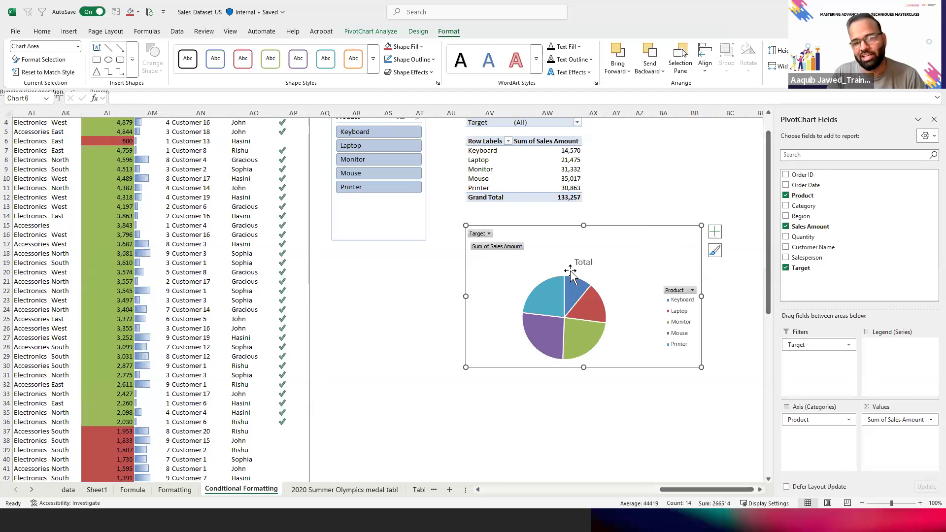
Apply the pie chart style with percentage labels on the slices, a bold title and a light textured background
{"action": "left_click", "coordinate": [420, 33]}
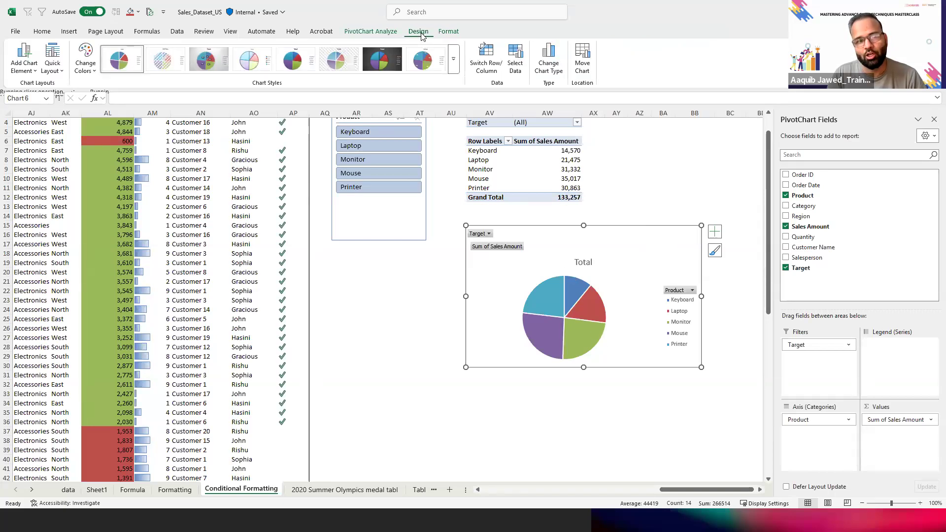
{"action": "left_click", "coordinate": [454, 69]}
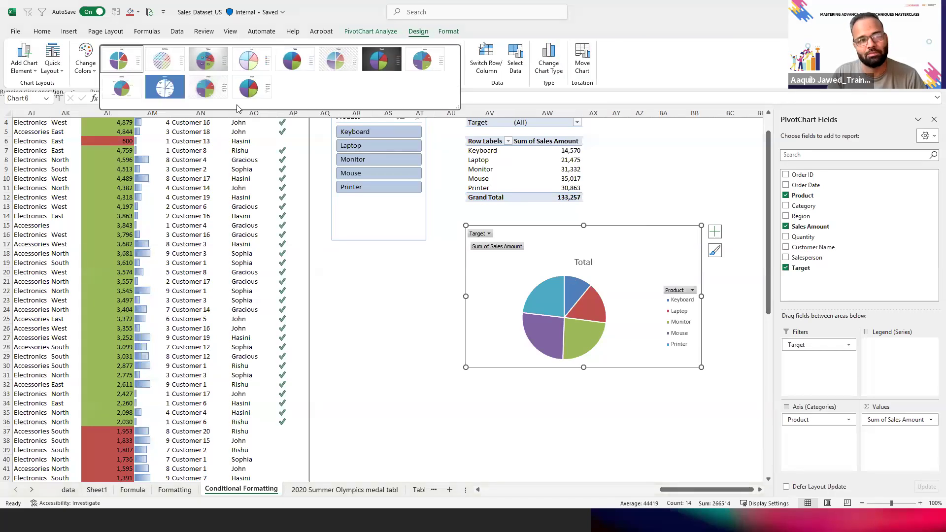
{"action": "left_click", "coordinate": [211, 88]}
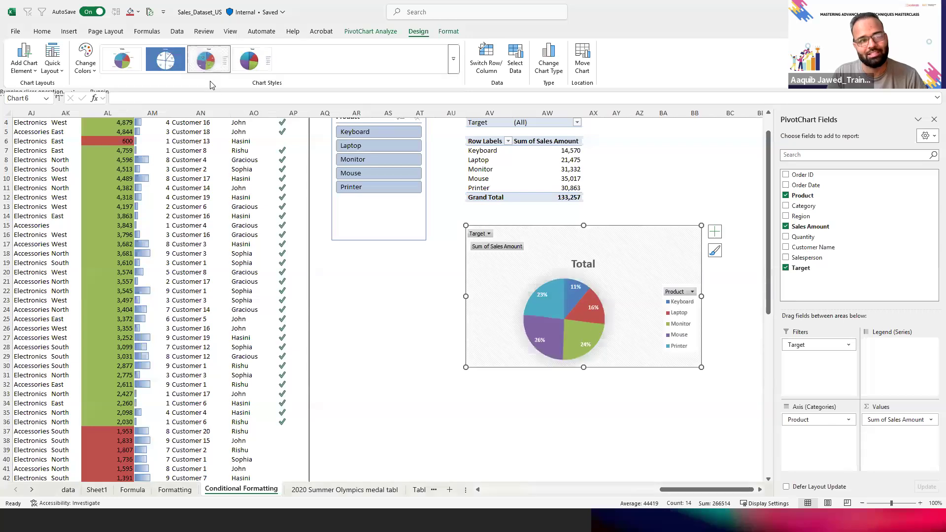
Restyle the pie chart with the hatched-slice style that shows product name and percentage labels on a white background
{"action": "left_click", "coordinate": [171, 64]}
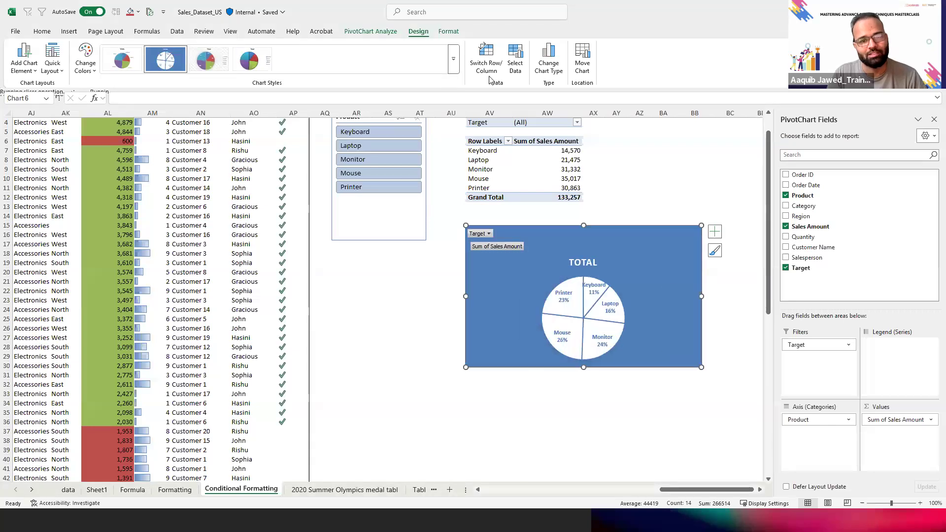
{"action": "left_click", "coordinate": [453, 59]}
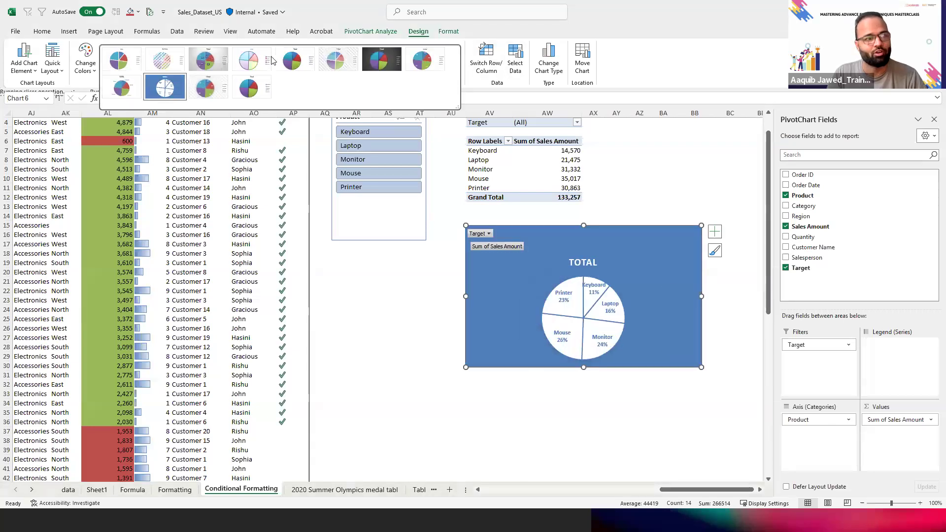
{"action": "left_click", "coordinate": [163, 60]}
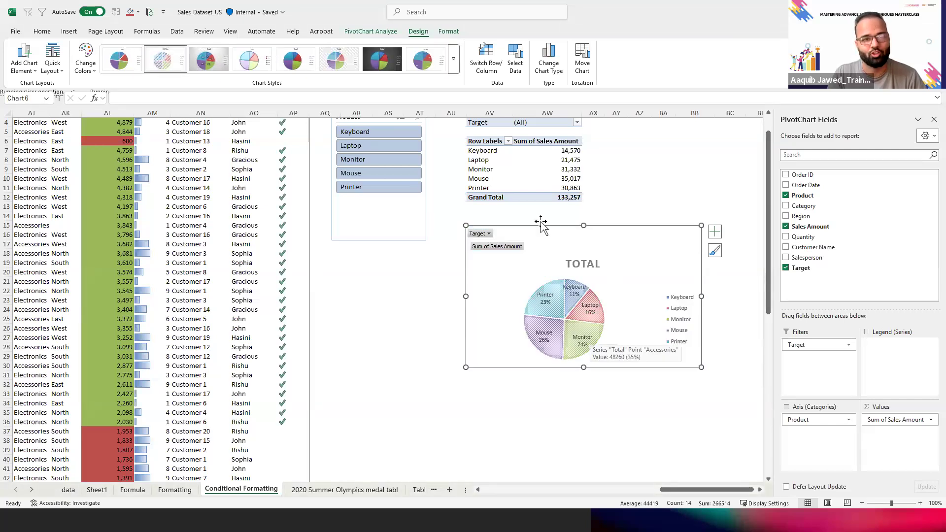
Filter the PivotChart by Target value 1 and restore all Target values
{"action": "left_click", "coordinate": [489, 234]}
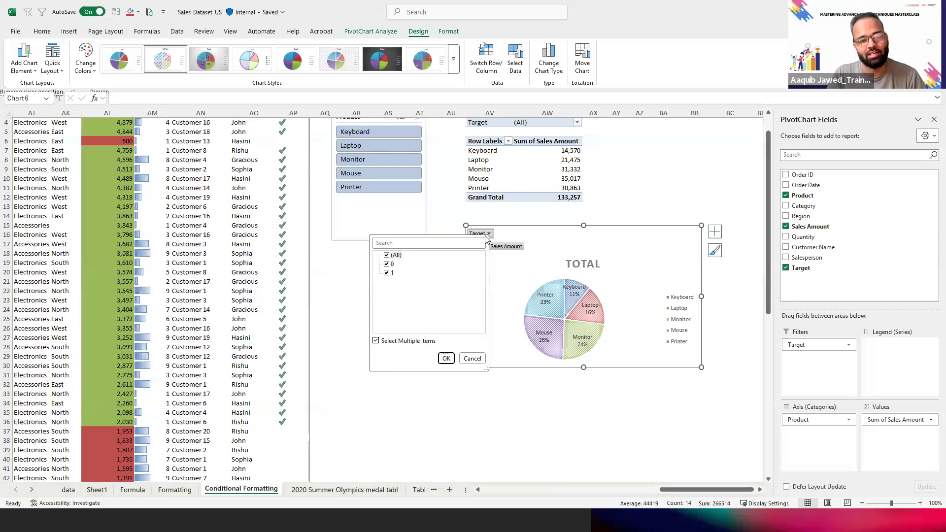
{"action": "left_click", "coordinate": [446, 356]}
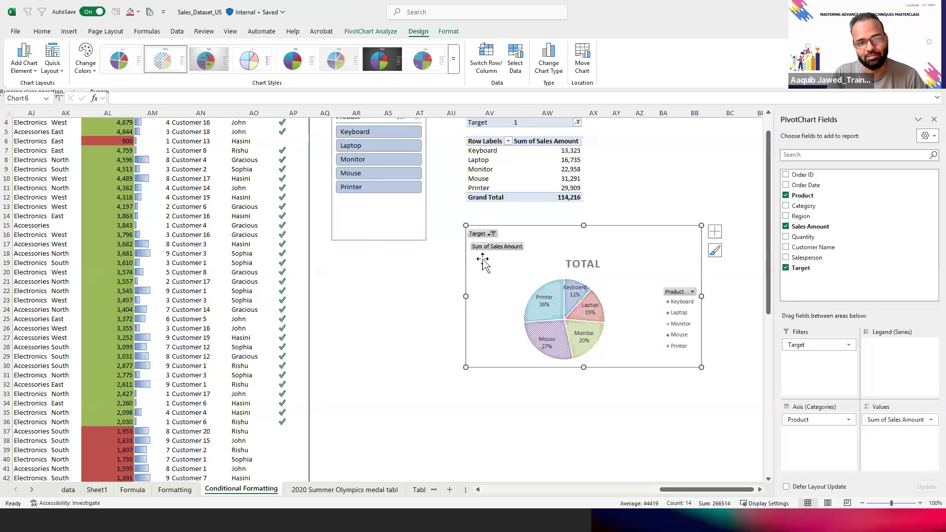
{"action": "left_click", "coordinate": [492, 234]}
{"action": "left_click", "coordinate": [390, 264]}
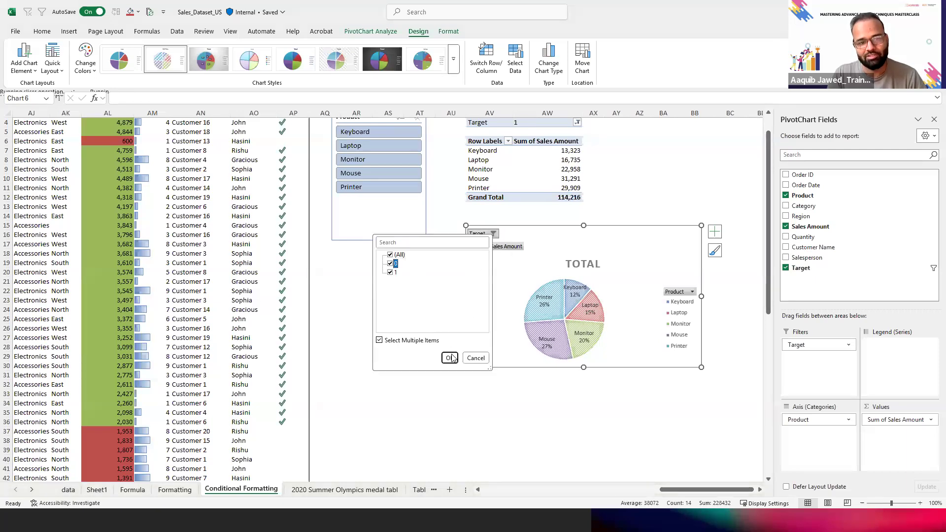
{"action": "left_click", "coordinate": [450, 358]}
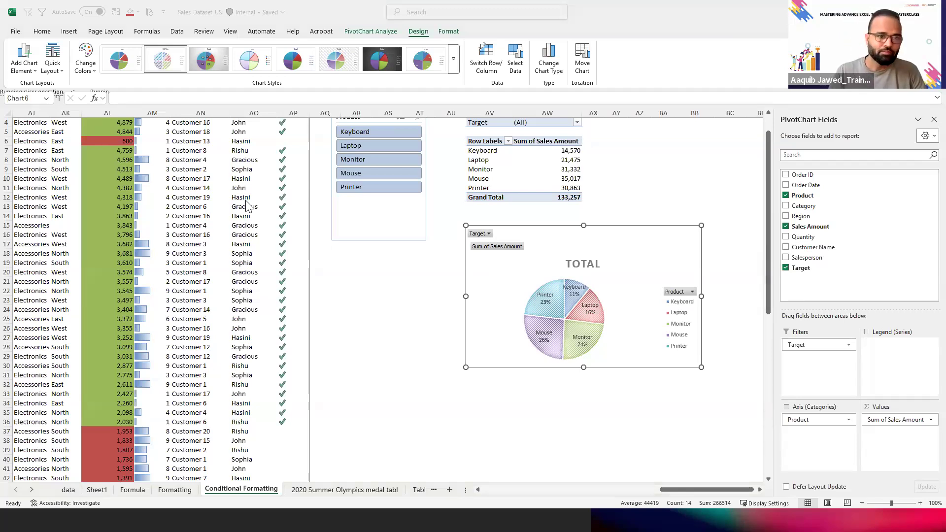
Look back across the worksheet at the earlier category pie chart, order-date PivotTable and line chart
{"action": "left_click", "coordinate": [245, 200]}
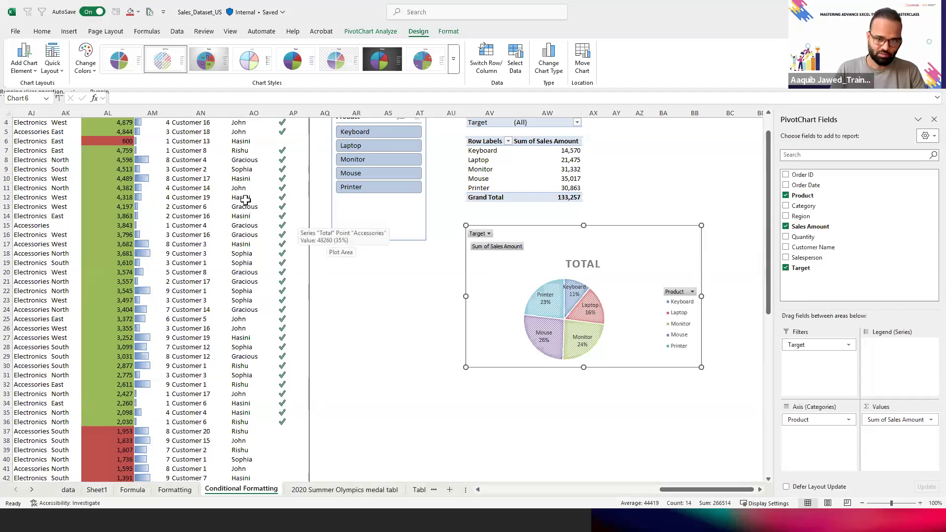
{"action": "left_click", "coordinate": [83, 231]}
{"action": "key", "text": "Left"}
{"action": "key", "text": "Left"}
{"action": "key", "text": "Left"}
{"action": "key", "text": "Left"}
{"action": "key", "text": "Left"}
{"action": "key", "text": "Left"}
{"action": "key", "text": "Left"}
{"action": "key", "text": "Left"}
{"action": "key", "text": "Left"}
{"action": "key", "text": "Left"}
{"action": "key", "text": "Left"}
{"action": "key", "text": "Left"}
{"action": "key", "text": "Left"}
{"action": "key", "text": "Left"}
{"action": "key", "text": "Left"}
{"action": "key", "text": "Left"}
{"action": "key", "text": "Left"}
{"action": "key", "text": "Left"}
{"action": "key", "text": "Left"}
{"action": "key", "text": "Left"}
{"action": "key", "text": "Left"}
{"action": "key", "text": "Left"}
{"action": "key", "text": "Left"}
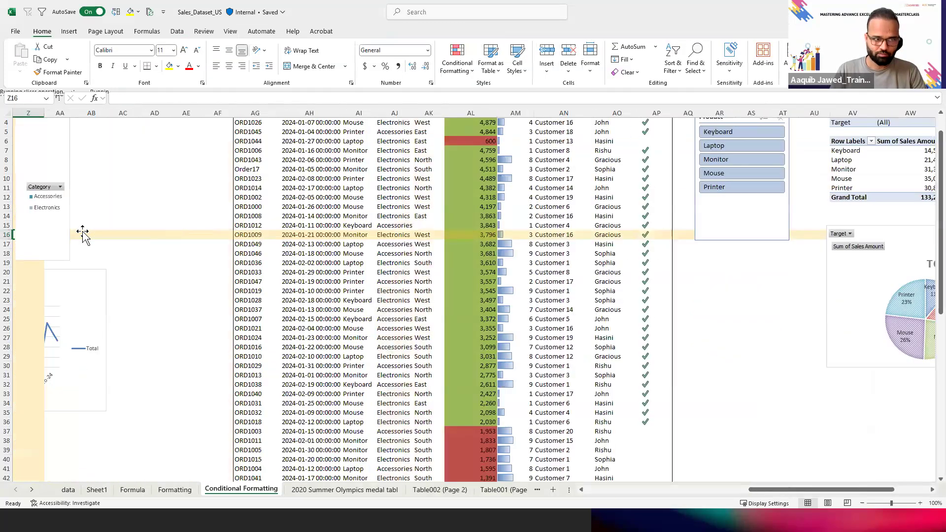
{"action": "key", "text": "Left"}
{"action": "key", "text": "Left"}
{"action": "key", "text": "Left"}
{"action": "key", "text": "Left"}
{"action": "key", "text": "Left"}
{"action": "key", "text": "Left"}
{"action": "key", "text": "Left"}
{"action": "key", "text": "Left"}
{"action": "key", "text": "Left"}
{"action": "key", "text": "Left"}
{"action": "key", "text": "Left"}
{"action": "key", "text": "Left"}
{"action": "key", "text": "Left"}
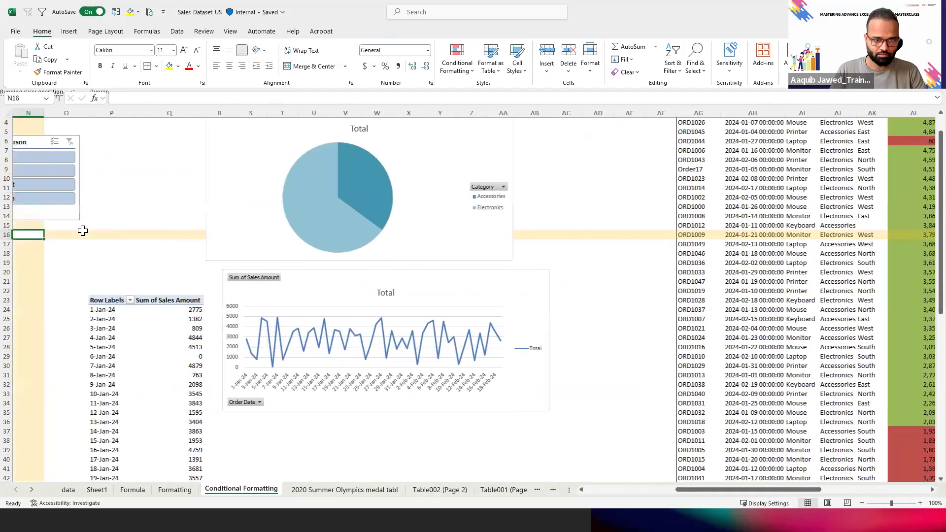
{"action": "key", "text": "ctrl+Right"}
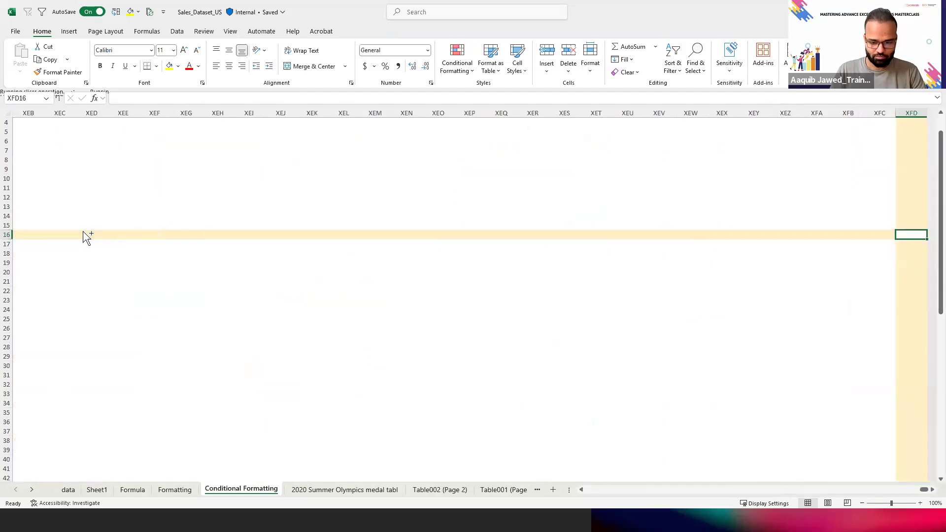
Switch to the presentation, view the Mastering Lookup Functions slide, and return to the Sales_Dataset_US workbook
{"action": "key", "text": "alt+Tab"}
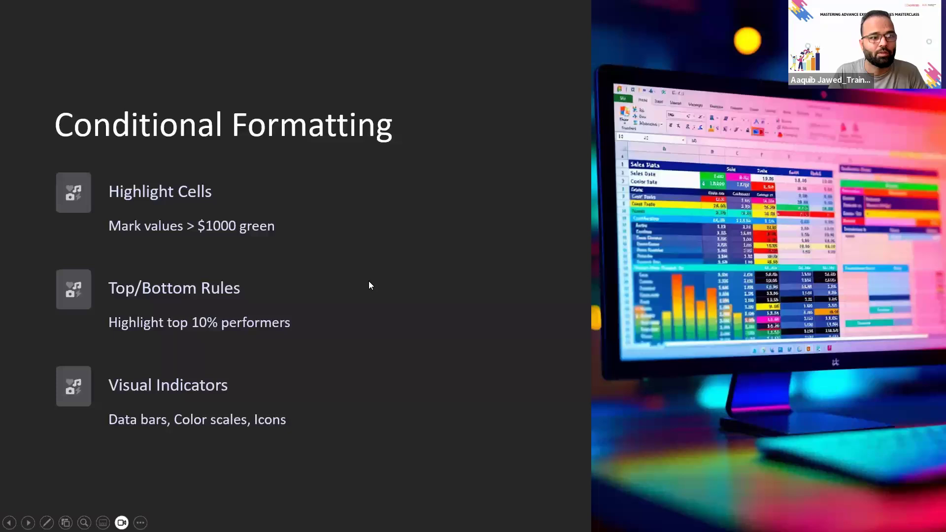
{"action": "key", "text": "Right"}
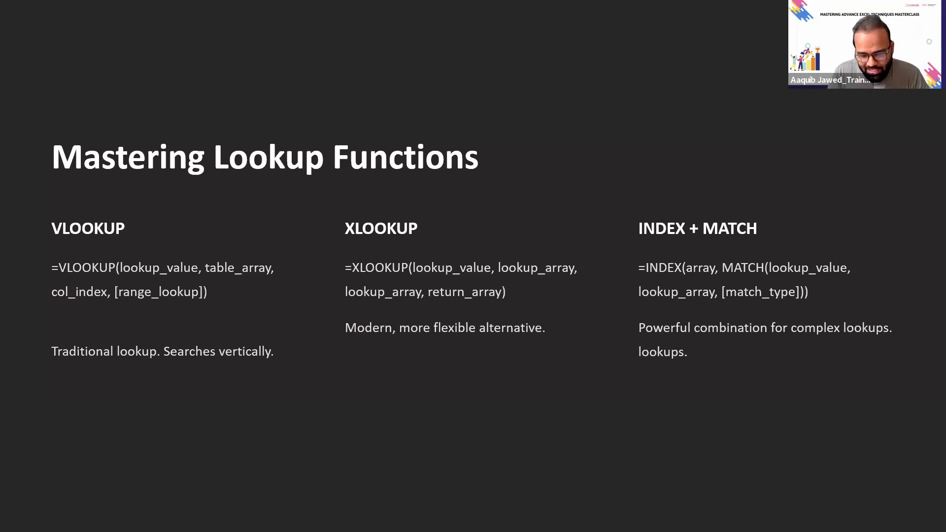
{"action": "key", "text": "alt+Tab"}
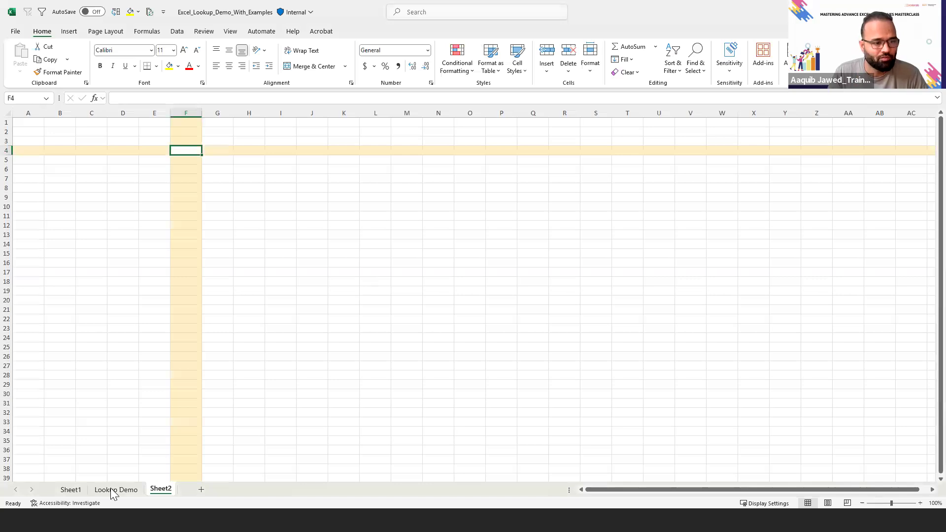
{"action": "key", "text": "alt+Tab"}
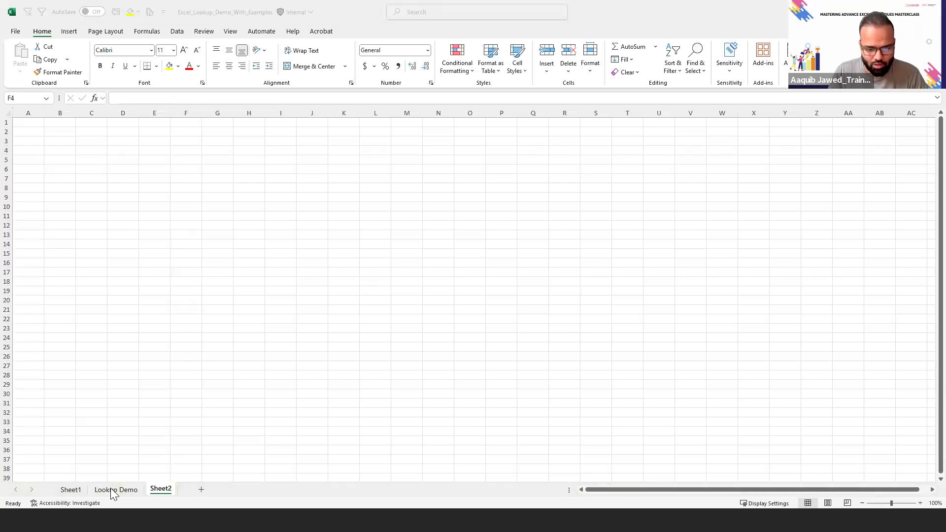
{"action": "key", "text": "alt+Tab"}
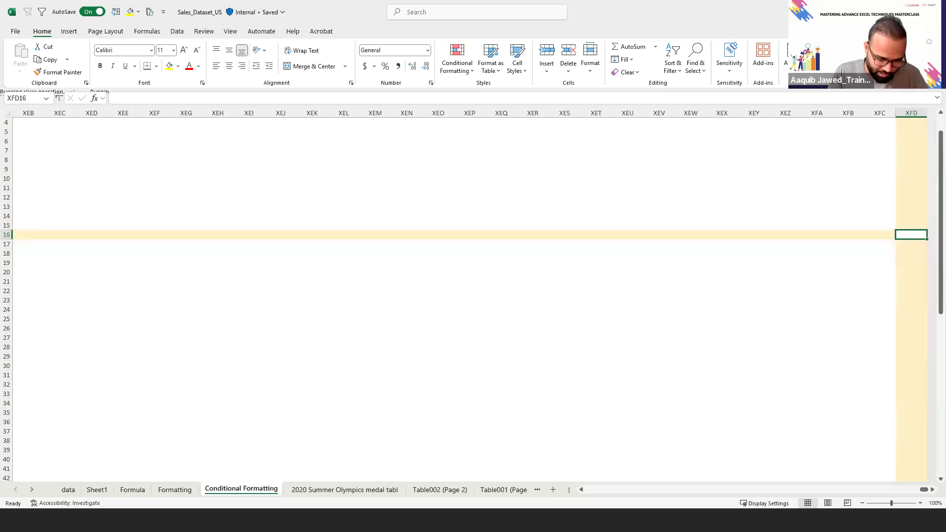
{"action": "key", "text": "alt+Tab"}
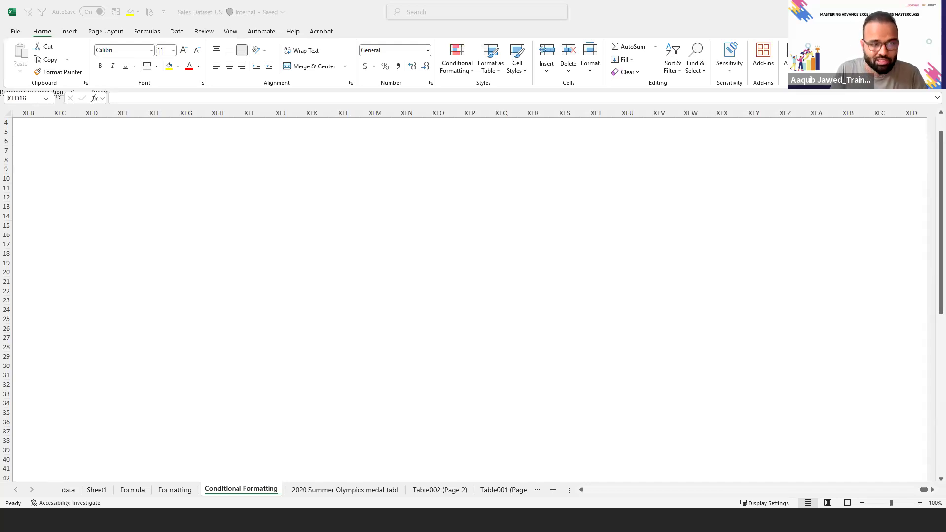
{"action": "key", "text": "alt+Tab"}
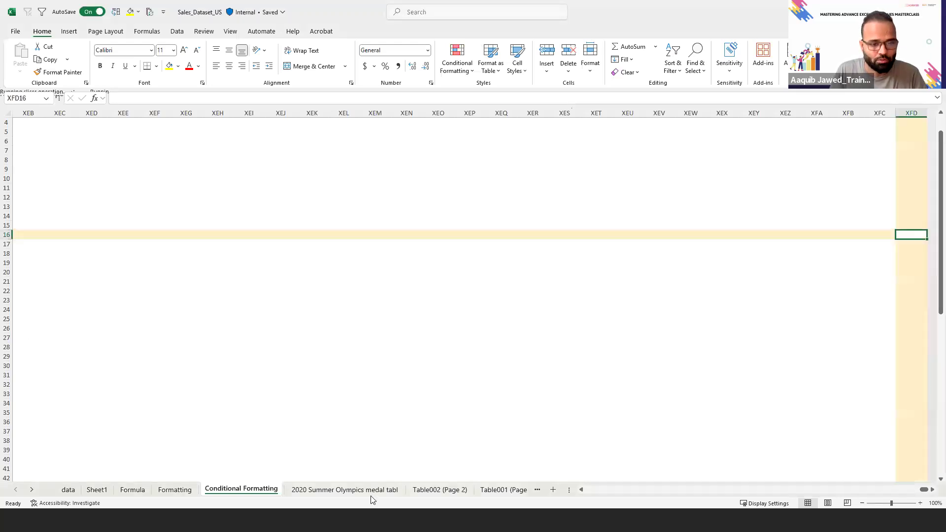
Open the Formula worksheet and copy the order ID in cell B13
{"action": "left_click", "coordinate": [178, 489]}
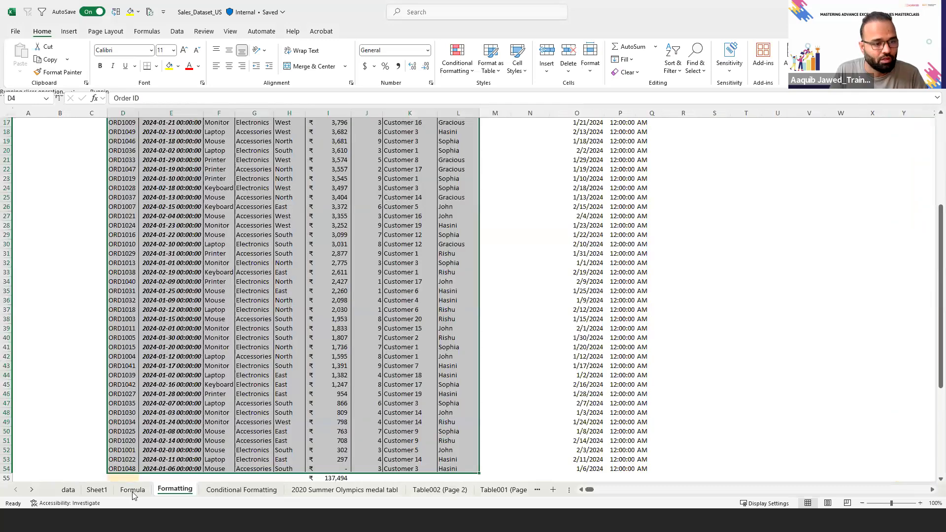
{"action": "left_click", "coordinate": [132, 494]}
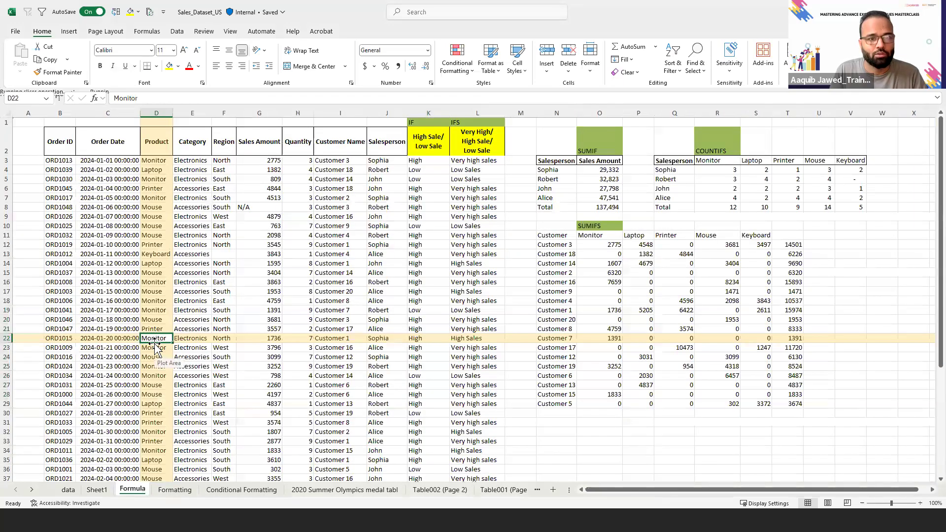
{"action": "key", "text": "Right"}
{"action": "key", "text": "Right"}
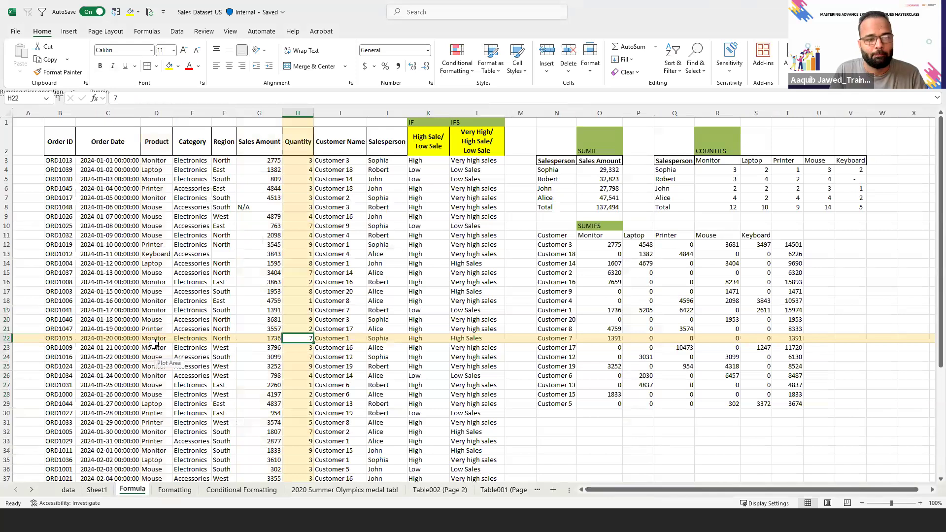
{"action": "left_click", "coordinate": [101, 293]}
{"action": "left_click", "coordinate": [72, 254]}
{"action": "key", "text": "ctrl+c"}
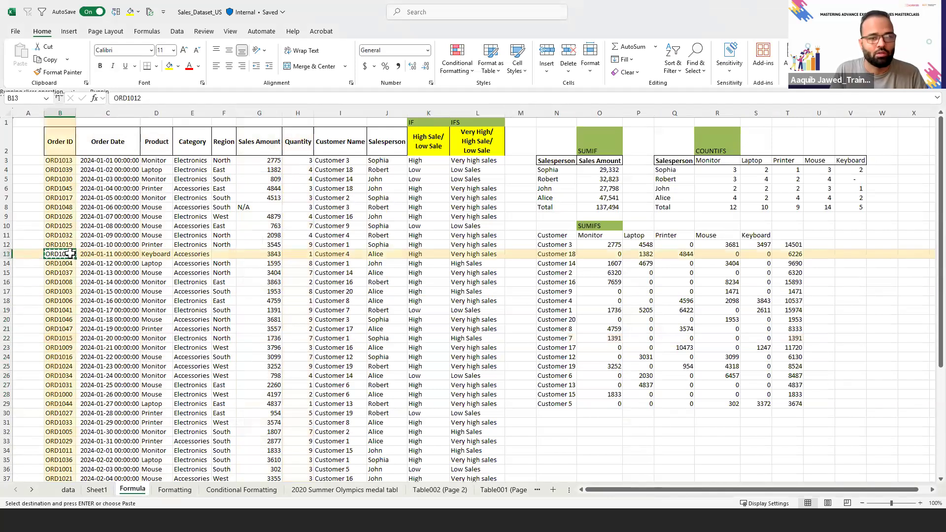
Enter the label Vlookup in cell N32, below the SUMIFS table
{"action": "key", "text": "Right"}
{"action": "key", "text": "Right"}
{"action": "key", "text": "Right"}
{"action": "key", "text": "Right"}
{"action": "key", "text": "Right"}
{"action": "key", "text": "Right"}
{"action": "key", "text": "Right"}
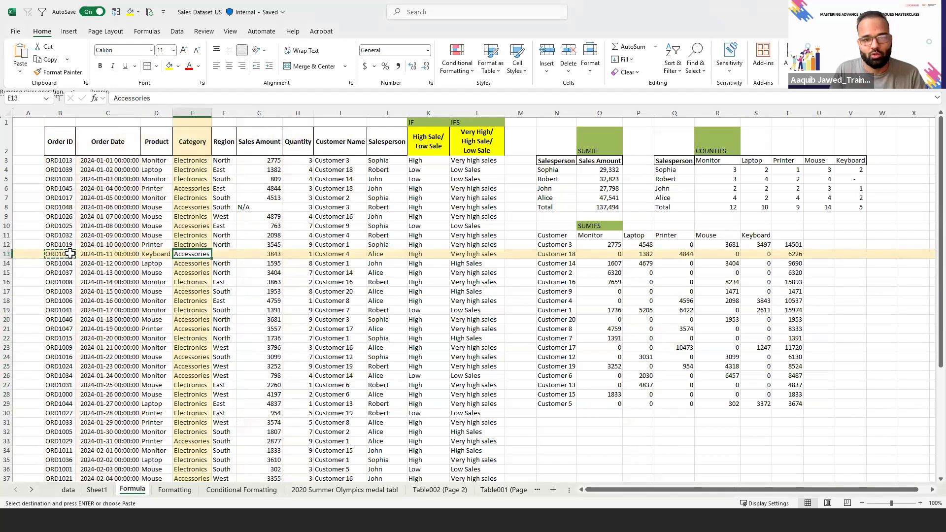
{"action": "key", "text": "Right"}
{"action": "key", "text": "Right"}
{"action": "key", "text": "Right"}
{"action": "key", "text": "Right"}
{"action": "key", "text": "Right"}
{"action": "key", "text": "ctrl+Down"}
{"action": "key", "text": "Down"}
{"action": "key", "text": "Down"}
{"action": "key", "text": "Down"}
{"action": "type", "text": "Vlookup"}
{"action": "key", "text": "BackSpace"}
{"action": "type", "text": "up"}
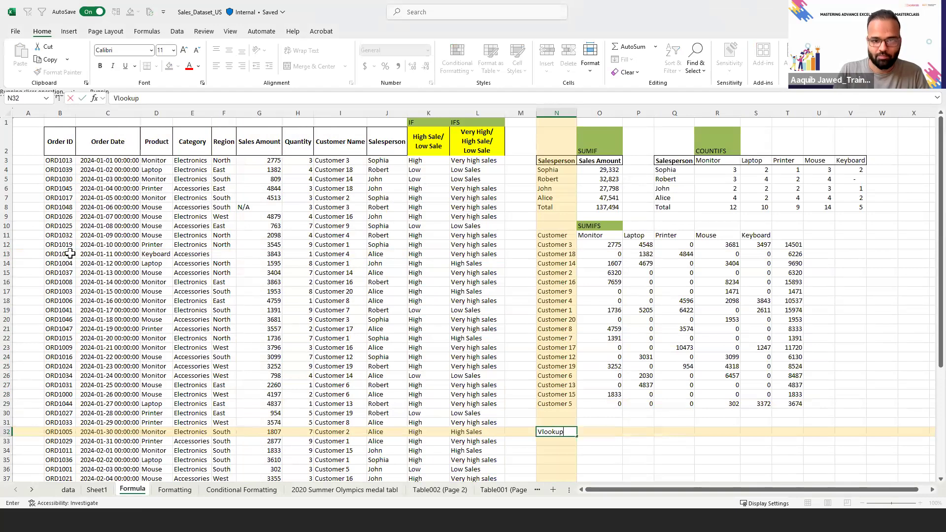
{"action": "key", "text": "Return"}
Enter the label Xlookup in cell P32, in the same row as the Vlookup label
{"action": "key", "text": "Down"}
{"action": "key", "text": "Down"}
{"action": "key", "text": "Down"}
{"action": "key", "text": "Down"}
{"action": "key", "text": "Down"}
{"action": "key", "text": "Down"}
{"action": "key", "text": "Up"}
{"action": "key", "text": "Up"}
{"action": "key", "text": "Up"}
{"action": "key", "text": "Up"}
{"action": "key", "text": "Up"}
{"action": "key", "text": "Up"}
{"action": "key", "text": "Up"}
{"action": "key", "text": "Right"}
{"action": "key", "text": "Right"}
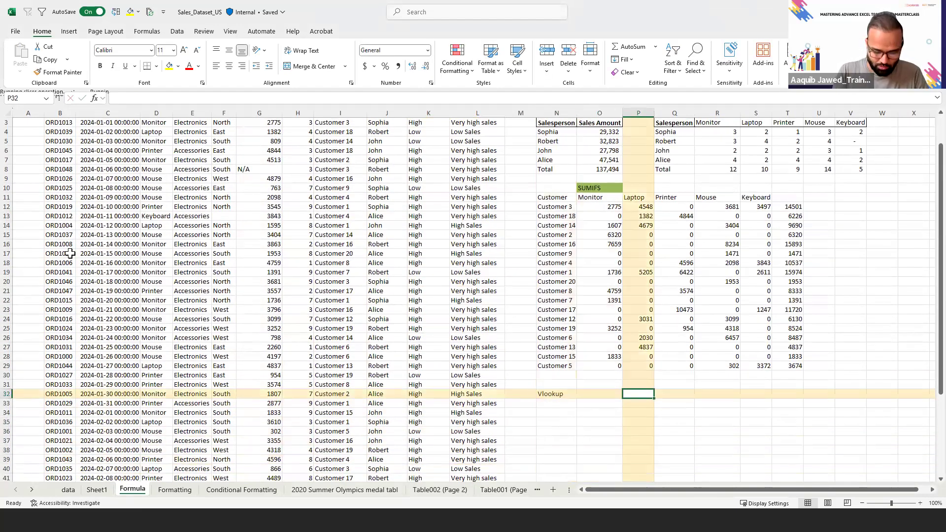
{"action": "type", "text": "Xlookup"}
{"action": "key", "text": "Return"}
{"action": "key", "text": "Up"}
{"action": "key", "text": "Up"}
{"action": "key", "text": "Up"}
{"action": "key", "text": "Up"}
{"action": "key", "text": "ctrl+Up"}
{"action": "key", "text": "Up"}
{"action": "key", "text": "Up"}
{"action": "key", "text": "ctrl+Up"}
{"action": "key", "text": "Down"}
{"action": "key", "text": "Down"}
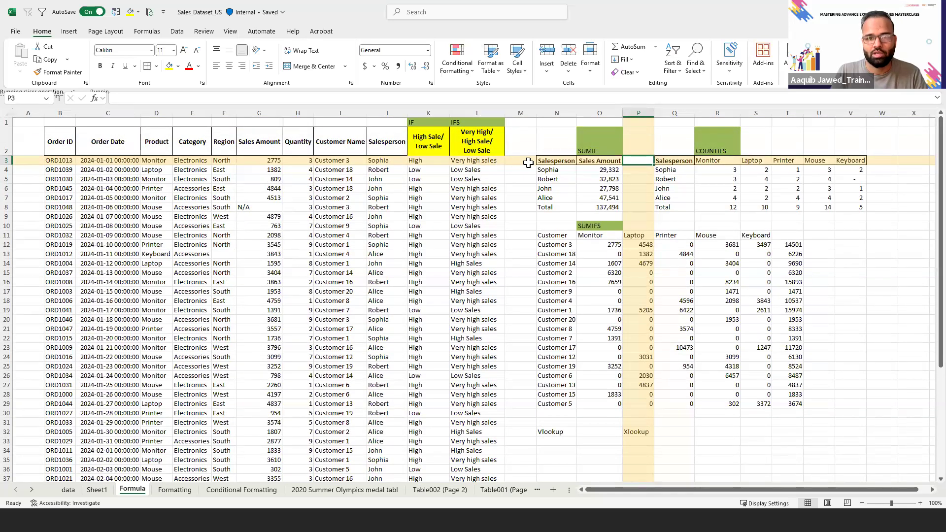
{"action": "left_click", "coordinate": [571, 140]}
{"action": "key", "text": "shift+Right"}
{"action": "key", "text": "shift+Right"}
{"action": "key", "text": "shift+Right"}
{"action": "key", "text": "shift+Right"}
{"action": "key", "text": "shift+Right"}
{"action": "key", "text": "shift+Right"}
{"action": "key", "text": "shift+Right"}
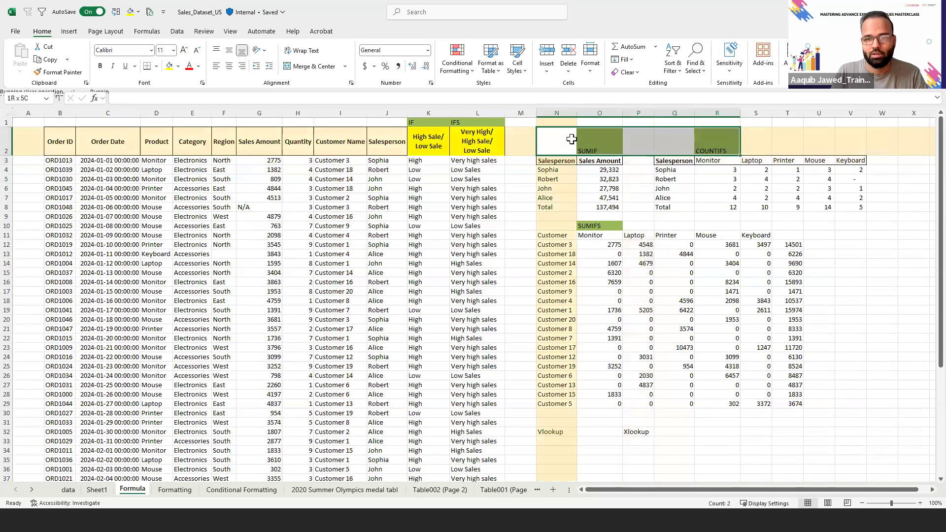
{"action": "key", "text": "shift+Down"}
{"action": "key", "text": "shift+Right"}
{"action": "key", "text": "shift+Down"}
{"action": "key", "text": "shift+Down"}
{"action": "key", "text": "shift+Down"}
{"action": "key", "text": "shift+Down"}
{"action": "key", "text": "shift+Down"}
{"action": "key", "text": "shift+Down"}
{"action": "key", "text": "shift+Down"}
{"action": "key", "text": "shift+Down"}
{"action": "key", "text": "shift+Down"}
{"action": "key", "text": "shift+Down"}
{"action": "key", "text": "shift+Down"}
{"action": "key", "text": "shift+Down"}
{"action": "key", "text": "shift+Down"}
{"action": "key", "text": "shift+Down"}
{"action": "key", "text": "shift+Down"}
{"action": "key", "text": "shift+Down"}
{"action": "key", "text": "shift+Down"}
{"action": "key", "text": "shift+Down"}
{"action": "key", "text": "shift+Down"}
{"action": "key", "text": "shift+Down"}
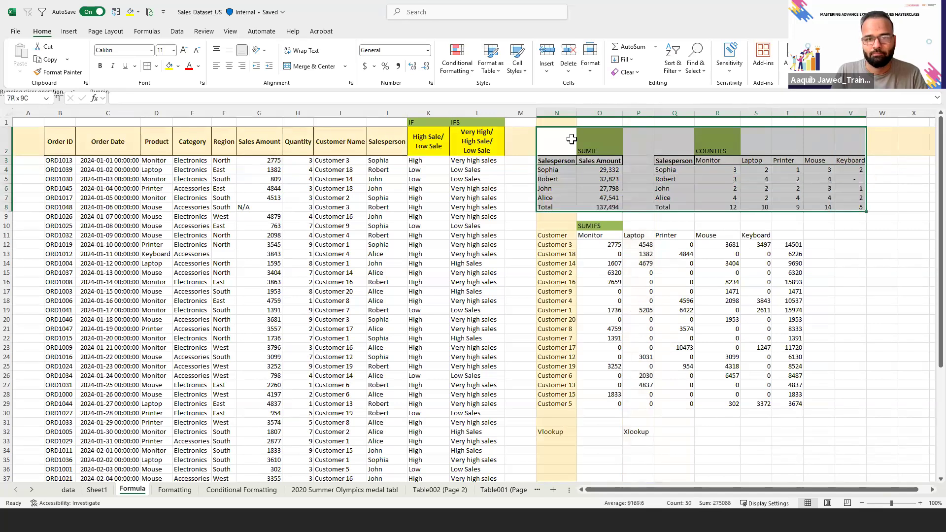
Hide columns N through V, which hold the SUMIF, COUNTIFS and SUMIFS tables and lookup labels
{"action": "left_click", "coordinate": [556, 110]}
{"action": "key", "text": "shift+Right"}
{"action": "key", "text": "shift+Right"}
{"action": "key", "text": "shift+Right"}
{"action": "key", "text": "shift+Right"}
{"action": "key", "text": "shift+Right"}
{"action": "key", "text": "shift+Right"}
{"action": "key", "text": "shift+Right"}
{"action": "key", "text": "shift+Right"}
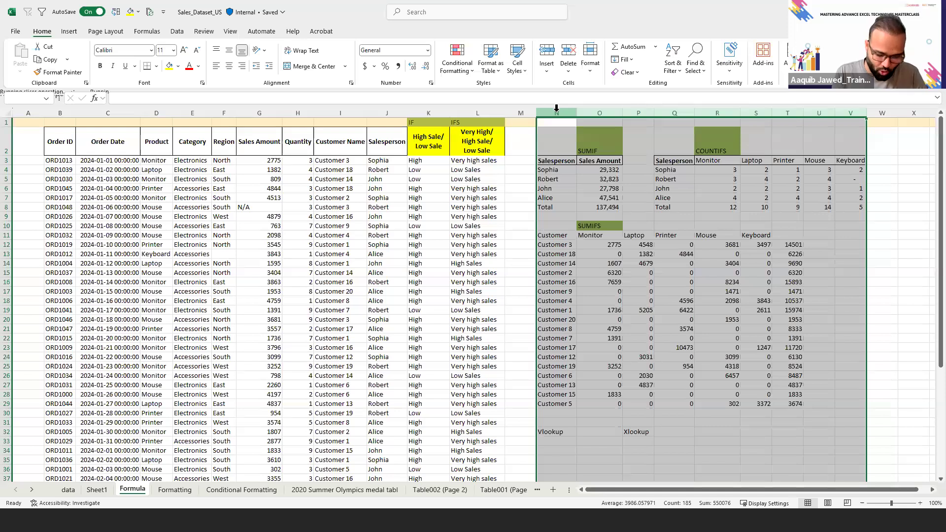
{"action": "key", "text": "ctrl+0"}
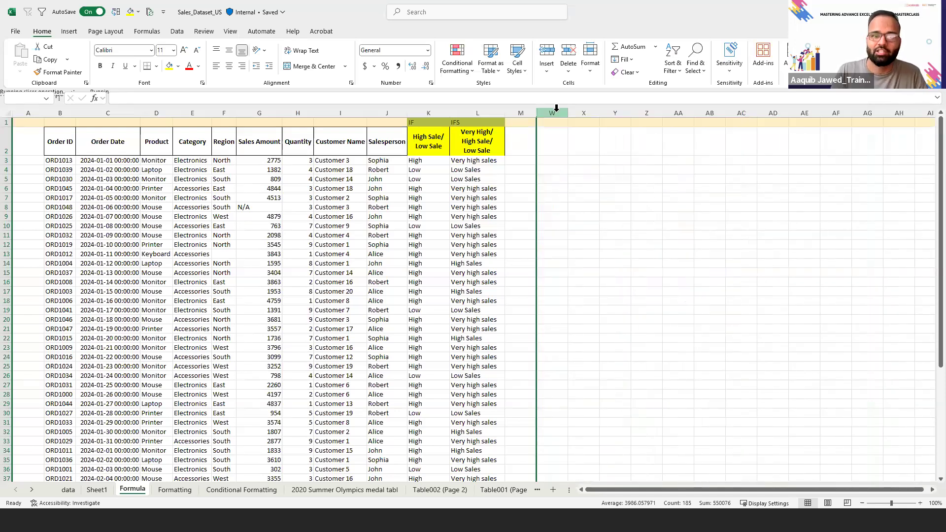
Enter the label XLOOKUP in cell X3, in the empty area beside the sales data
{"action": "left_click", "coordinate": [560, 166]}
{"action": "key", "text": "Right"}
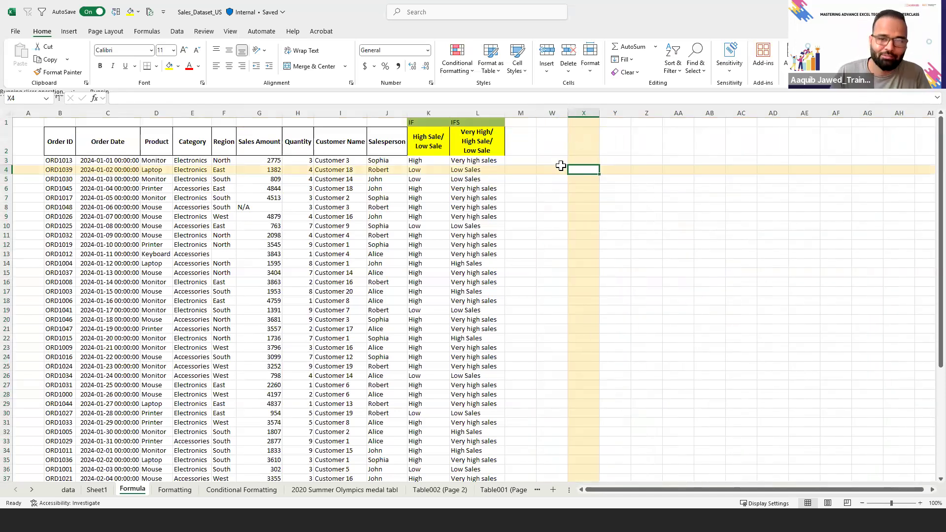
{"action": "key", "text": "Up"}
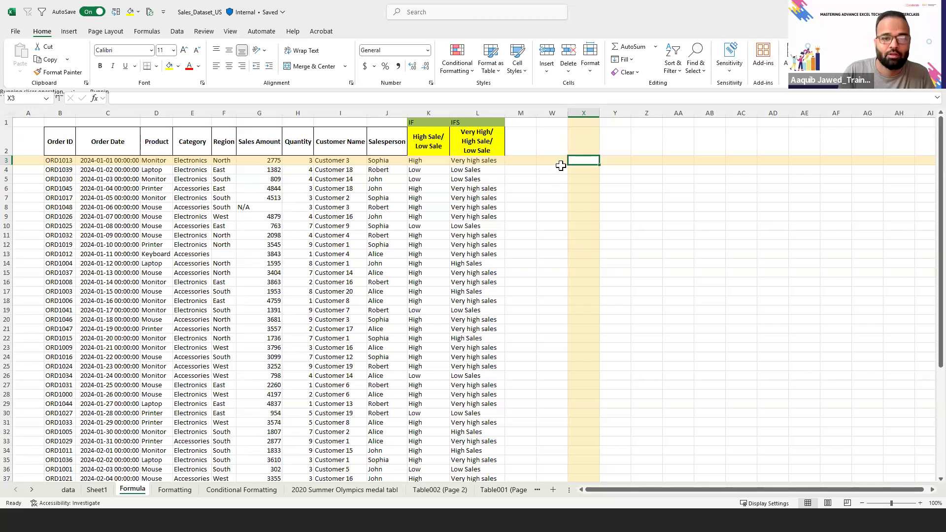
{"action": "type", "text": "XLOO"}
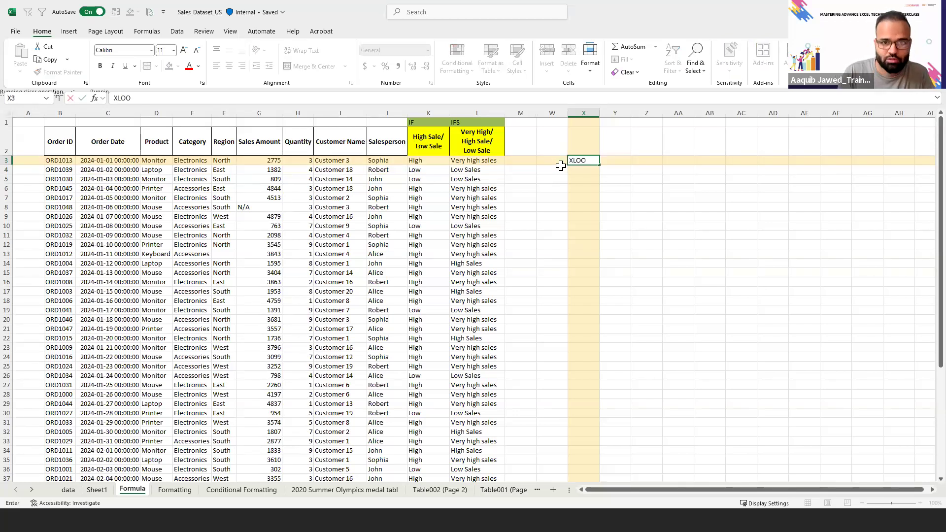
{"action": "type", "text": "KUP"}
{"action": "key", "text": "Return"}
{"action": "key", "text": "Up"}
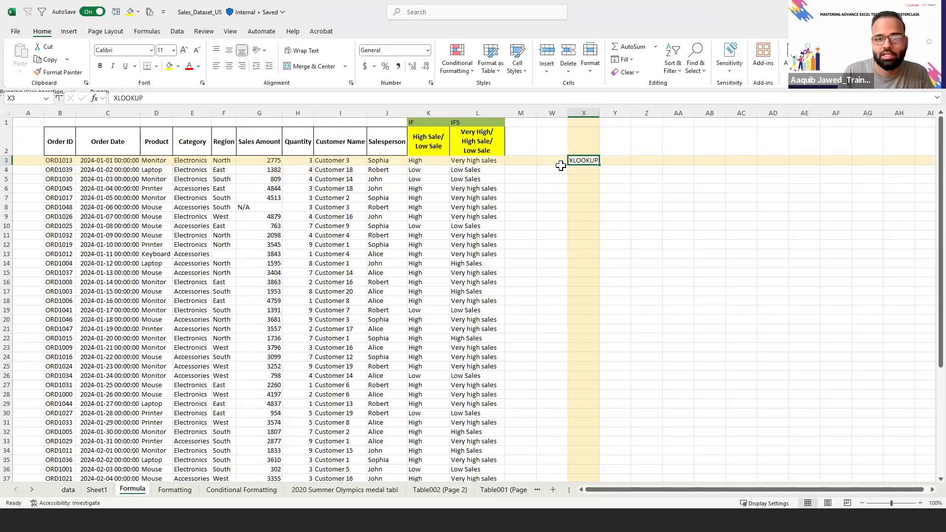
Enter the label VLOOKUP in cell Z3, in the same row as the XLOOKUP label
{"action": "key", "text": "Right"}
{"action": "key", "text": "Right"}
{"action": "type", "text": "VLOOKUP"}
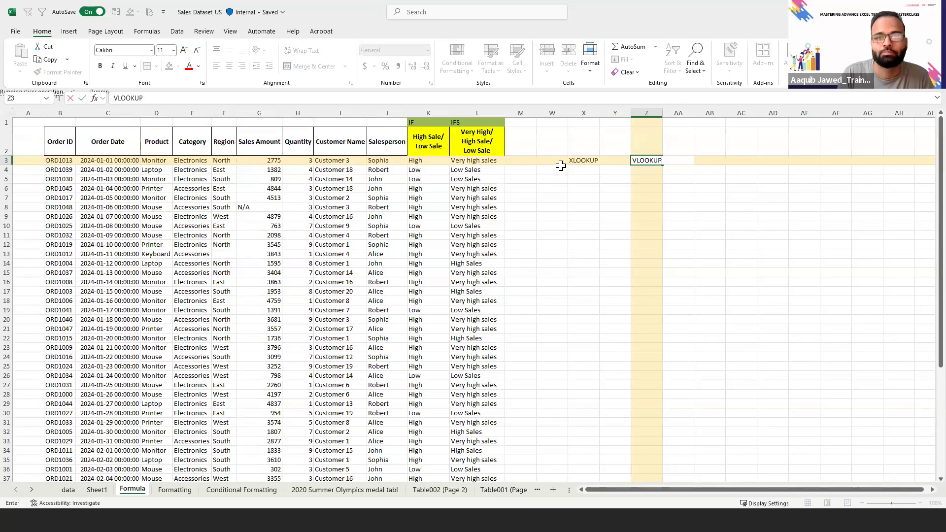
{"action": "key", "text": "Return"}
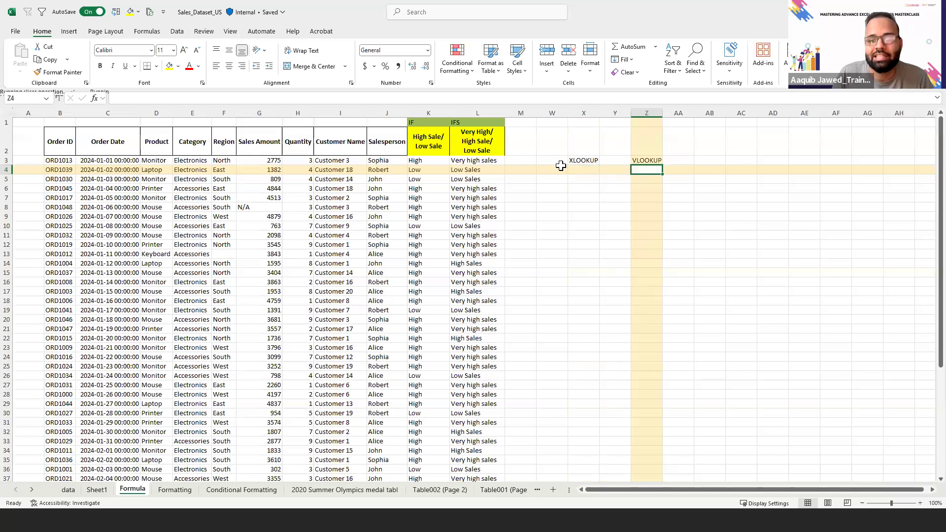
Copy the order ID from cell B7 of the sales data into cell W4 as the lookup value
{"action": "key", "text": "Up"}
{"action": "key", "text": "Left"}
{"action": "key", "text": "Left"}
{"action": "key", "text": "Left"}
{"action": "key", "text": "Down"}
{"action": "key", "text": "Down"}
{"action": "key", "text": "Up"}
{"action": "key", "text": "Up"}
{"action": "key", "text": "Up"}
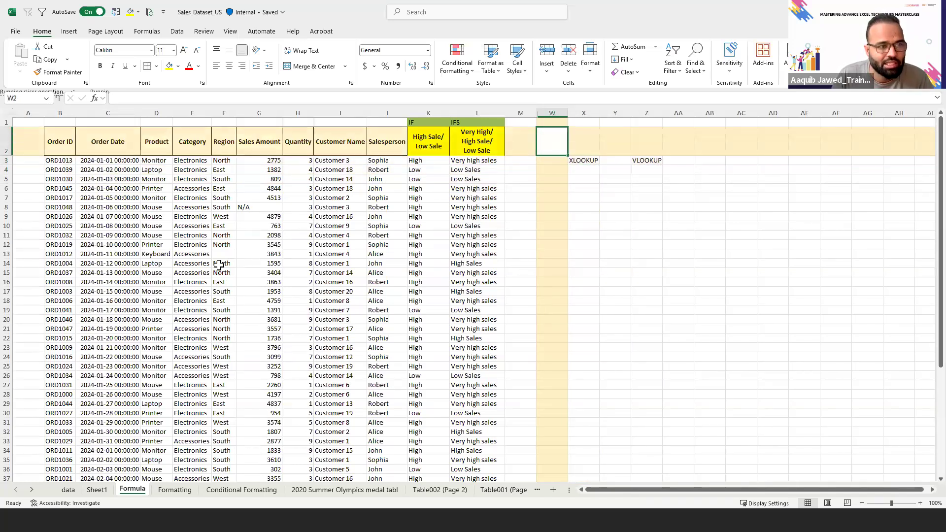
{"action": "key", "text": "Left"}
{"action": "key", "text": "Left"}
{"action": "key", "text": "Left"}
{"action": "key", "text": "Left"}
{"action": "key", "text": "ctrl+Left"}
{"action": "key", "text": "Down"}
{"action": "key", "text": "Down"}
{"action": "key", "text": "Down"}
{"action": "key", "text": "Down"}
{"action": "key", "text": "Down"}
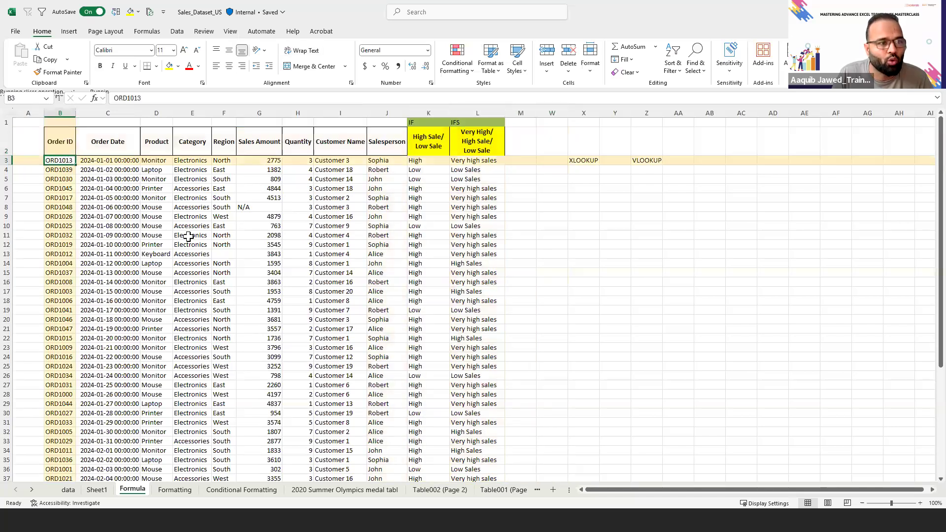
{"action": "key", "text": "ctrl+c"}
{"action": "key", "text": "Right"}
{"action": "key", "text": "Right"}
{"action": "key", "text": "Right"}
{"action": "key", "text": "Right"}
{"action": "key", "text": "Right"}
{"action": "key", "text": "Right"}
{"action": "key", "text": "Right"}
{"action": "key", "text": "Right"}
{"action": "key", "text": "Right"}
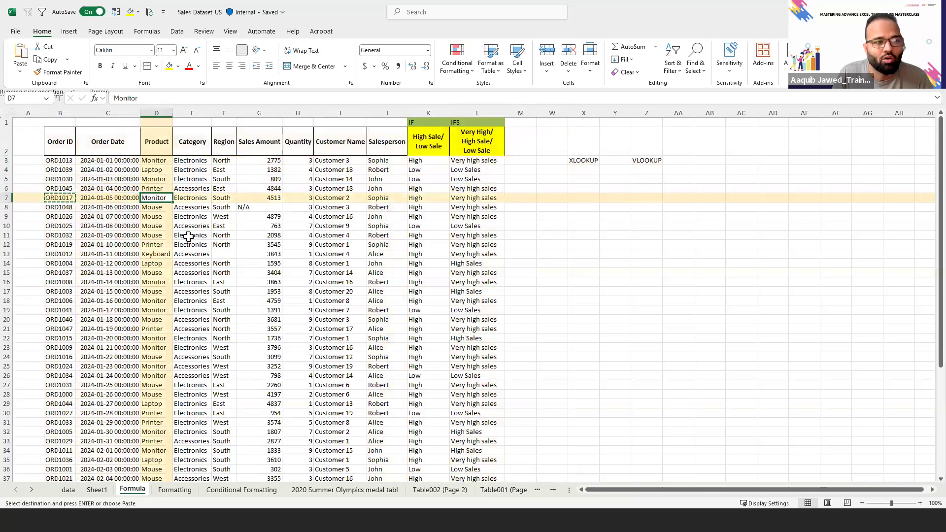
{"action": "key", "text": "Right"}
{"action": "key", "text": "Right"}
{"action": "key", "text": "Right"}
{"action": "key", "text": "Up"}
{"action": "key", "text": "Up"}
{"action": "key", "text": "Up"}
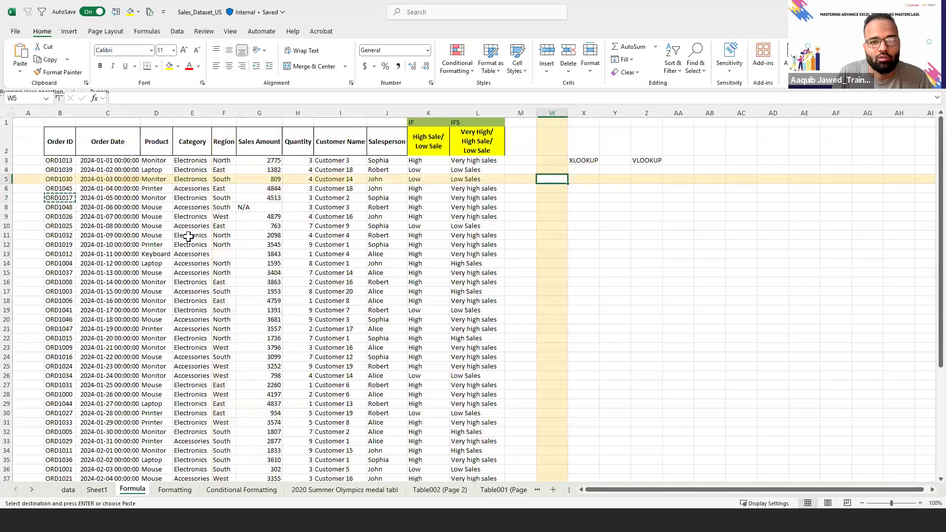
{"action": "key", "text": "ctrl+v"}
{"action": "key", "text": "Escape"}
{"action": "key", "text": "Down"}
{"action": "key", "text": "Down"}
{"action": "key", "text": "Up"}
{"action": "key", "text": "Up"}
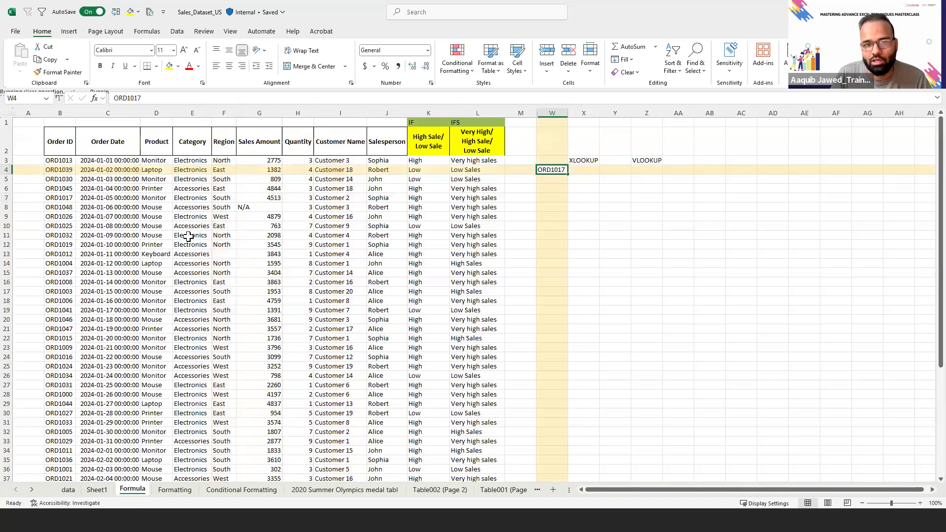
Enter the question "Which product was ordered in" followed by the copied order ID in cell W2
{"action": "key", "text": "Up"}
{"action": "key", "text": "Up"}
{"action": "type", "text": "Which"}
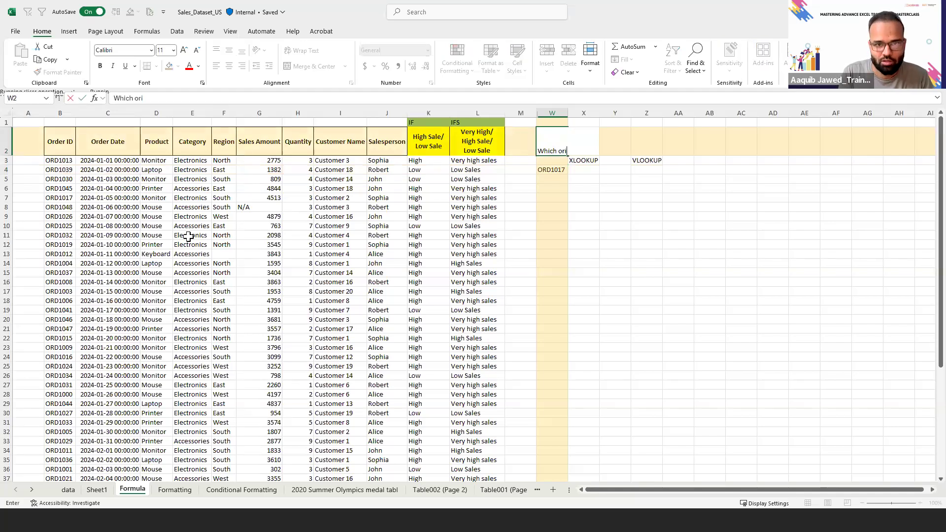
{"action": "type", "text": " product"}
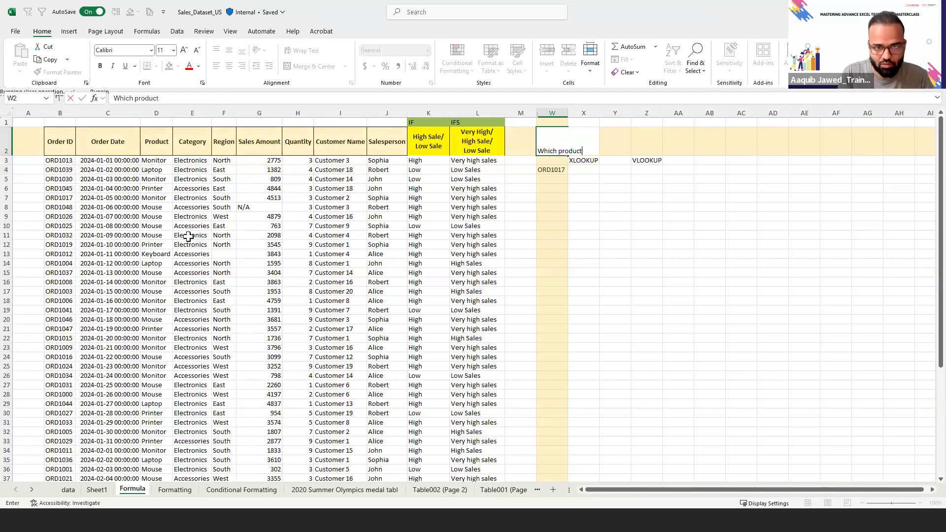
{"action": "type", "text": " was ordered in"}
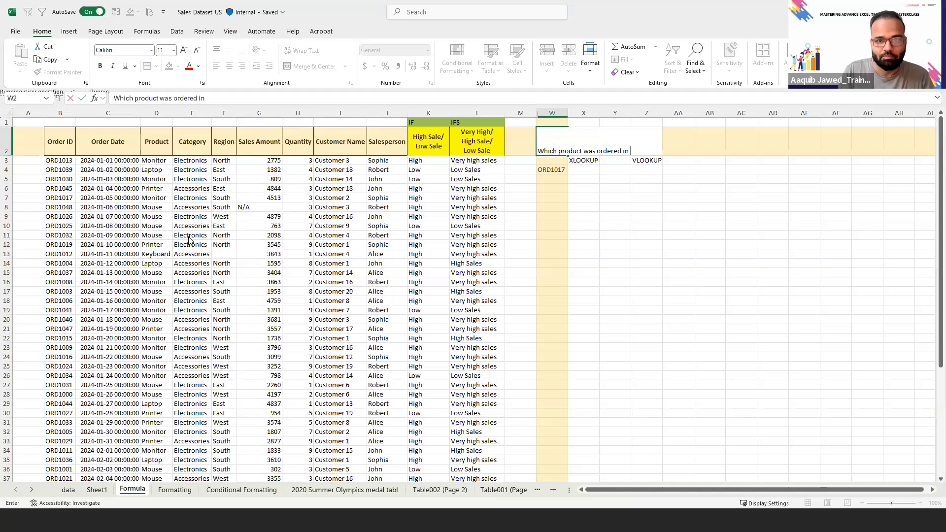
{"action": "key", "text": "super+v"}
{"action": "key", "text": "Return"}
{"action": "key", "text": "ctrl+Return"}
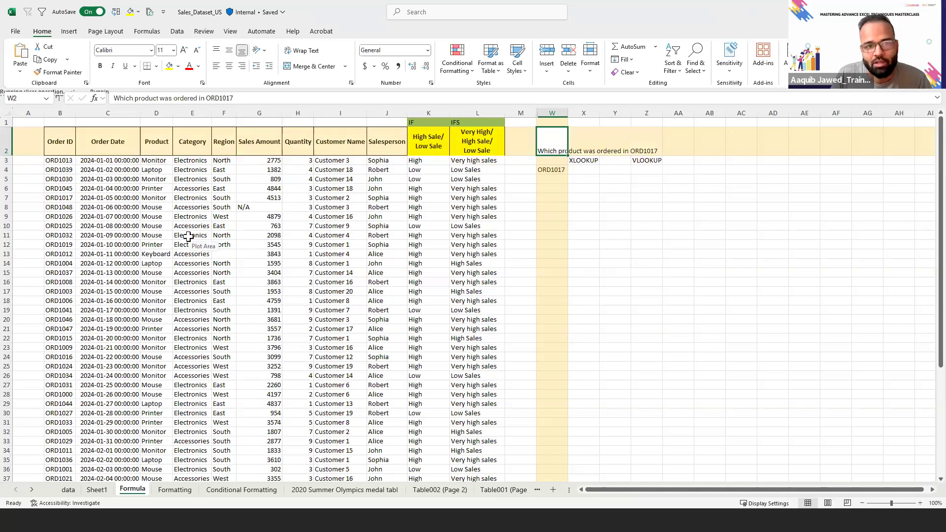
Examine the record of the order to look up by selecting its row from B7 to L7
{"action": "key", "text": "Left"}
{"action": "key", "text": "Left"}
{"action": "key", "text": "Left"}
{"action": "key", "text": "Left"}
{"action": "key", "text": "Left"}
{"action": "key", "text": "Left"}
{"action": "key", "text": "Left"}
{"action": "key", "text": "Left"}
{"action": "key", "text": "Left"}
{"action": "key", "text": "Left"}
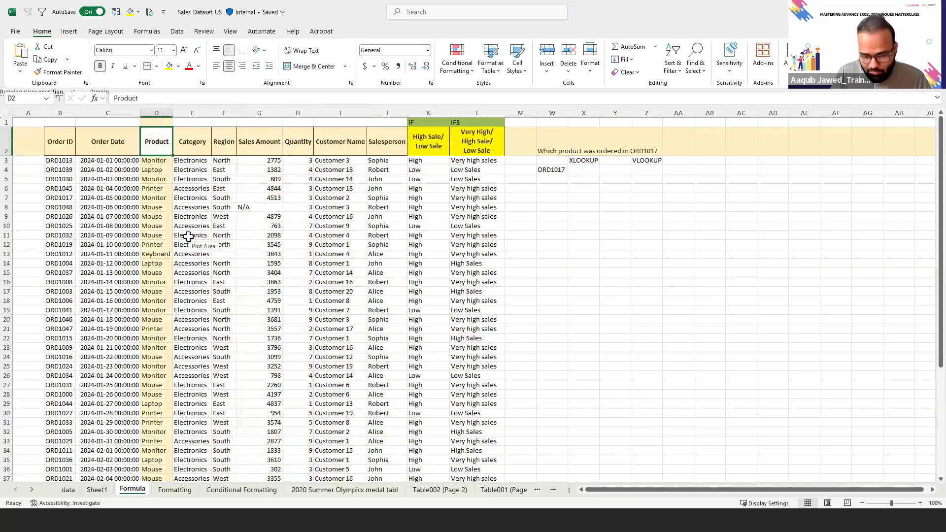
{"action": "key", "text": "Down"}
{"action": "key", "text": "Down"}
{"action": "key", "text": "Down"}
{"action": "key", "text": "Left"}
{"action": "key", "text": "Left"}
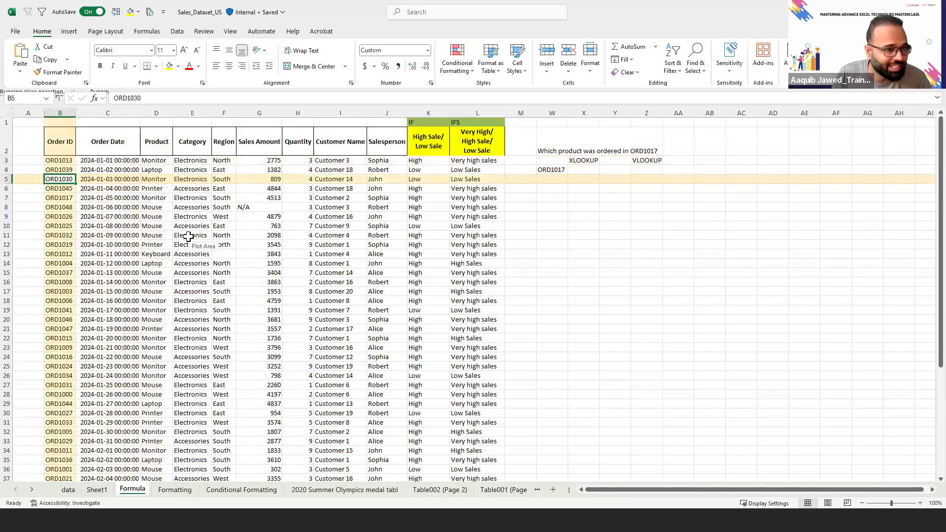
{"action": "key", "text": "Down"}
{"action": "key", "text": "Down"}
{"action": "key", "text": "shift+Right"}
{"action": "key", "text": "shift+Right"}
{"action": "key", "text": "shift+Right"}
{"action": "key", "text": "shift+Right"}
{"action": "key", "text": "shift+Right"}
{"action": "key", "text": "shift+Right"}
{"action": "key", "text": "shift+Right"}
{"action": "key", "text": "shift+Right"}
{"action": "key", "text": "shift+Right"}
{"action": "key", "text": "shift+Right"}
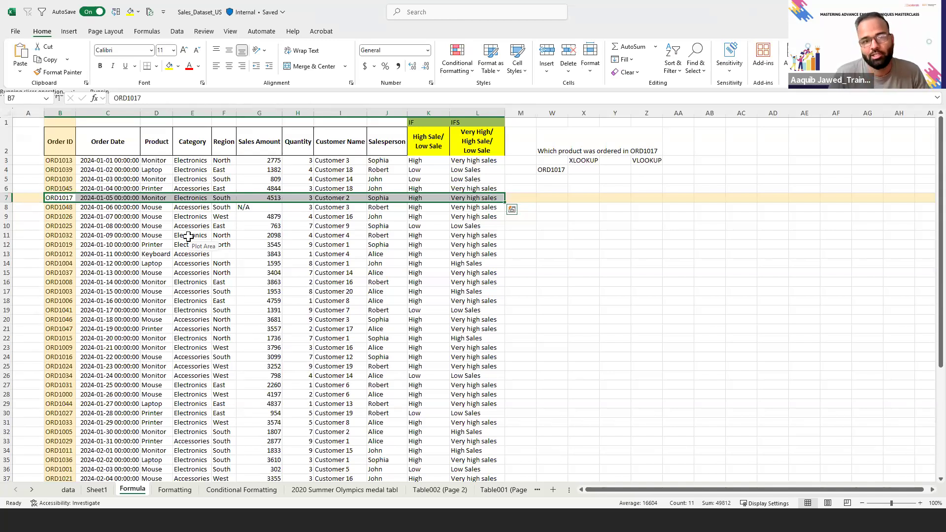
Start a VLOOKUP formula in cell Z4 with W4 as the lookup value
{"action": "key", "text": "Right"}
{"action": "key", "text": "Right"}
{"action": "key", "text": "Right"}
{"action": "key", "text": "Right"}
{"action": "key", "text": "Right"}
{"action": "key", "text": "Right"}
{"action": "key", "text": "Right"}
{"action": "key", "text": "Right"}
{"action": "key", "text": "Right"}
{"action": "key", "text": "Right"}
{"action": "key", "text": "Right"}
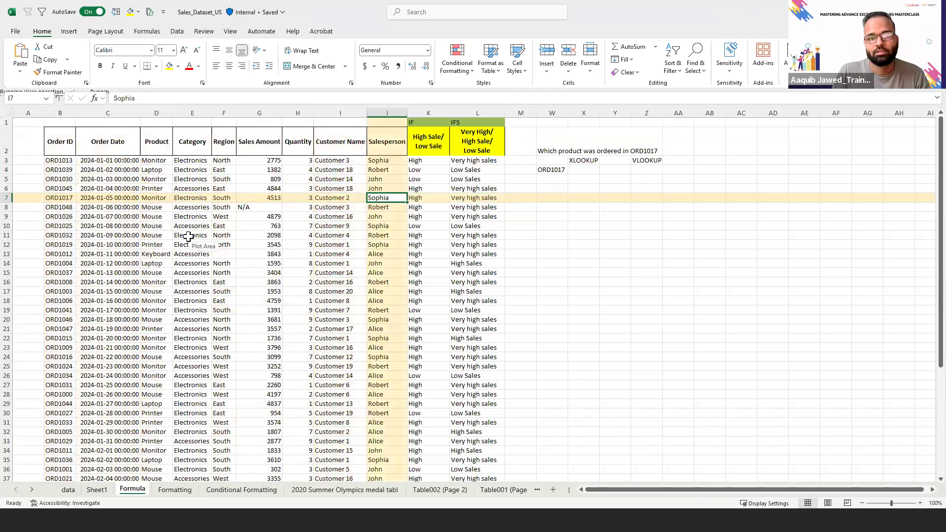
{"action": "key", "text": "Right"}
{"action": "key", "text": "Right"}
{"action": "key", "text": "Right"}
{"action": "key", "text": "Up"}
{"action": "key", "text": "Up"}
{"action": "key", "text": "Up"}
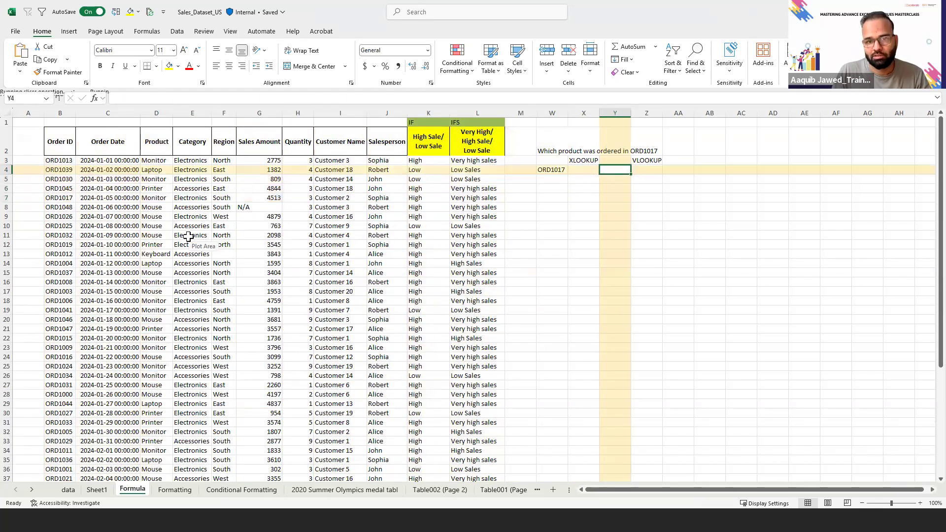
{"action": "key", "text": "Right"}
{"action": "type", "text": "=vl"}
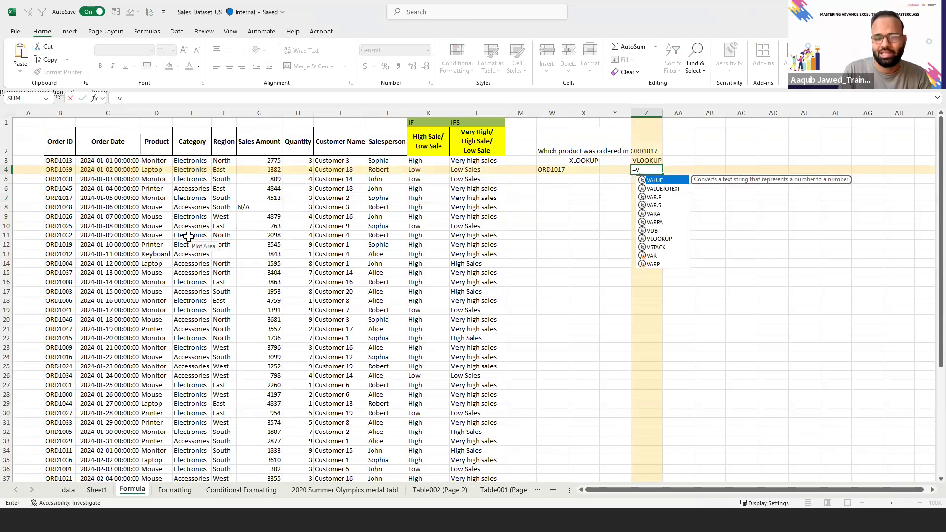
{"action": "type", "text": "l"}
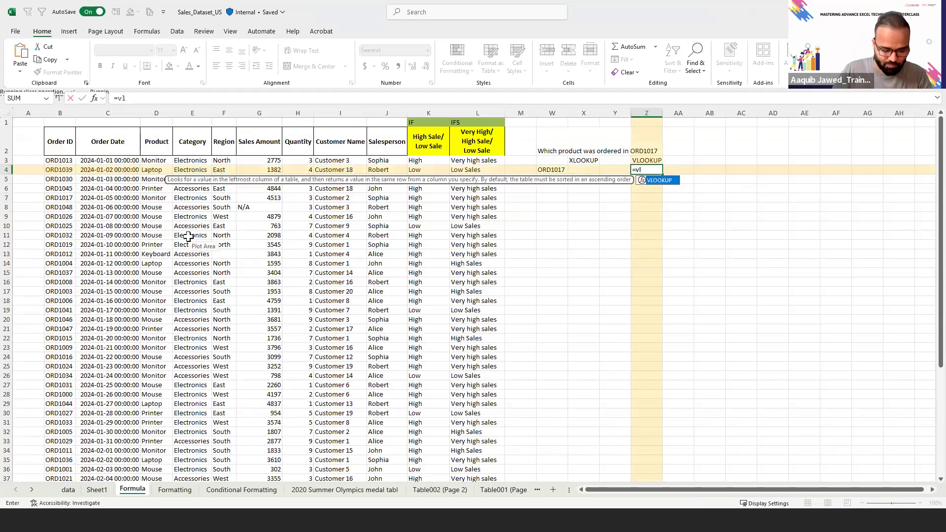
{"action": "key", "text": "Tab"}
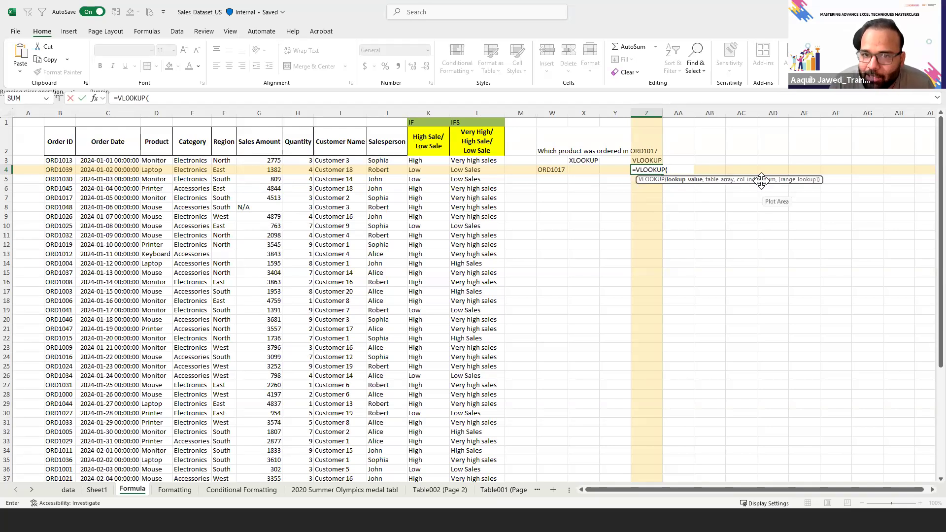
{"action": "left_click", "coordinate": [558, 170]}
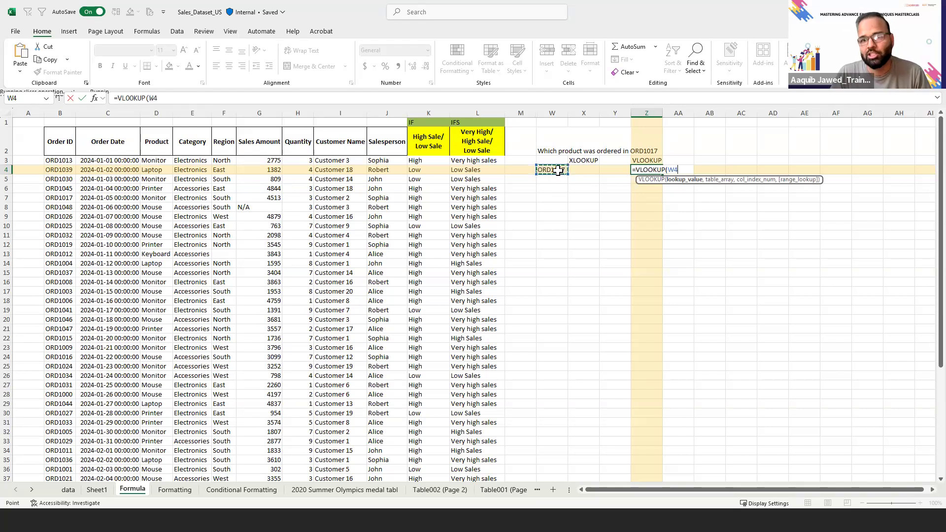
{"action": "type", "text": ","}
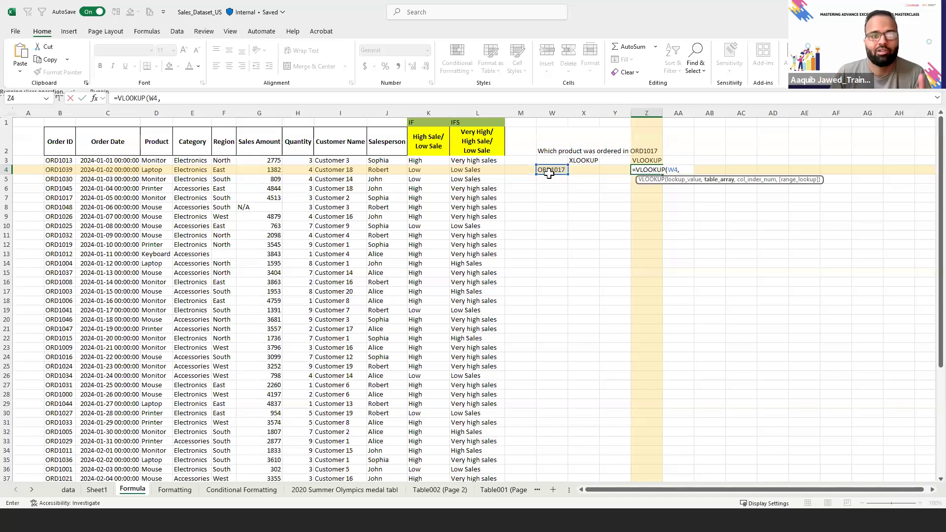
Complete the VLOOKUP formula with table array B2:J52 and column index 3 for the Product column
{"action": "left_click", "coordinate": [57, 148]}
{"action": "left_click_drag", "start_coordinate": [56, 148], "coordinate": [408, 148]}
{"action": "key", "text": "ctrl+shift+Down"}
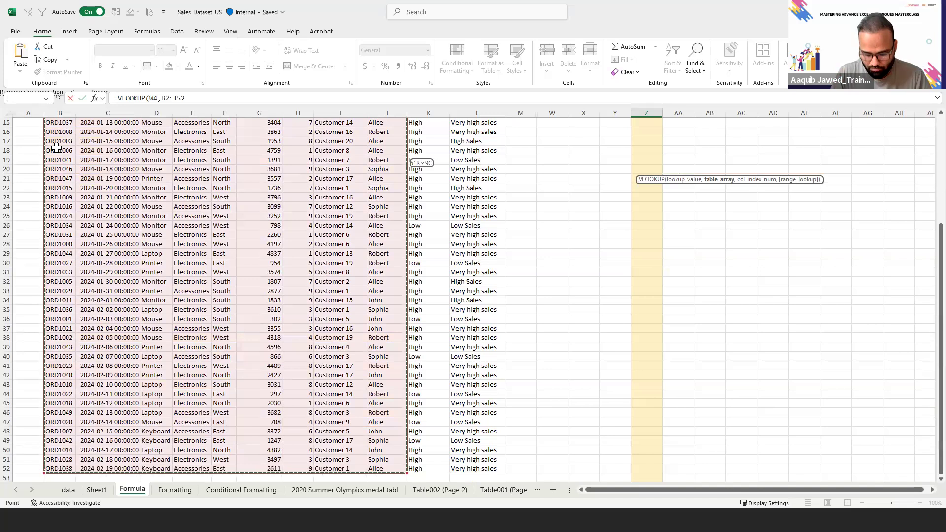
{"action": "type", "text": ","}
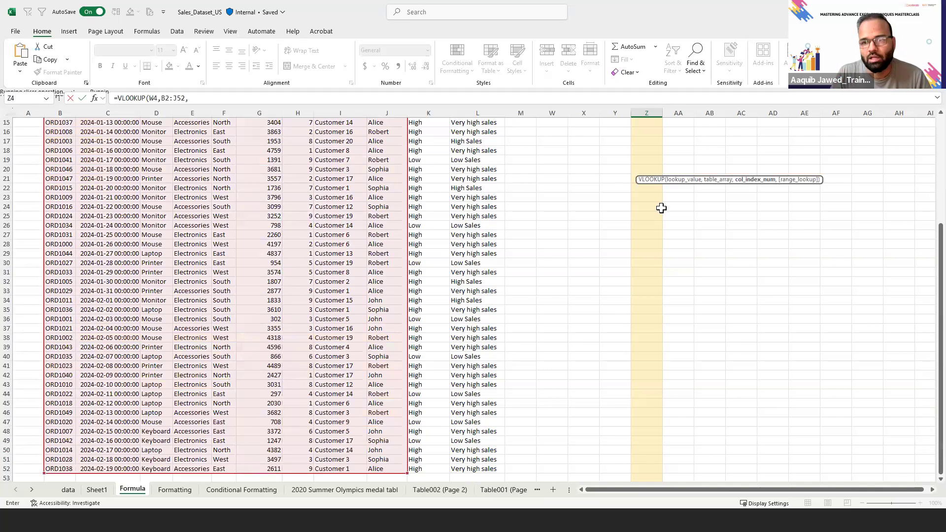
{"action": "scroll", "coordinate": [925, 176], "scroll_direction": "up", "scroll_amount": 5}
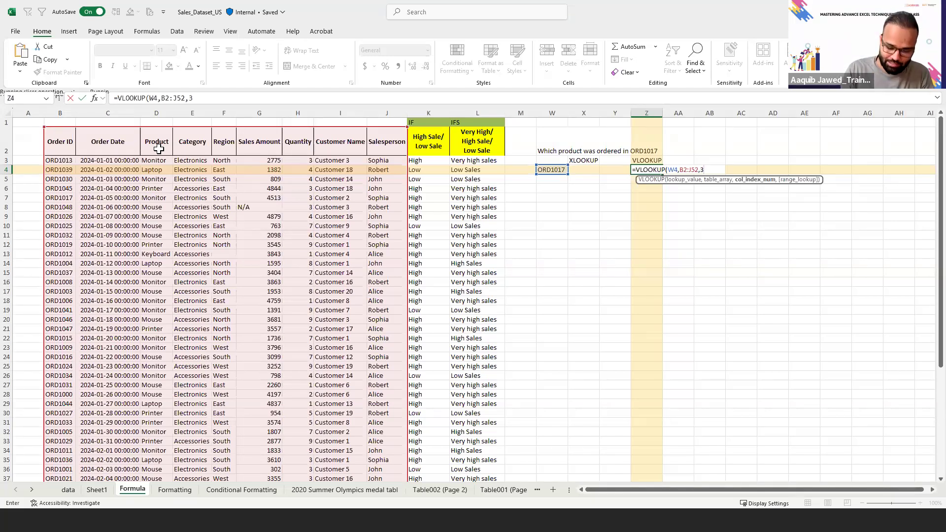
{"action": "type", "text": ")"}
{"action": "key", "text": "ctrl+Return"}
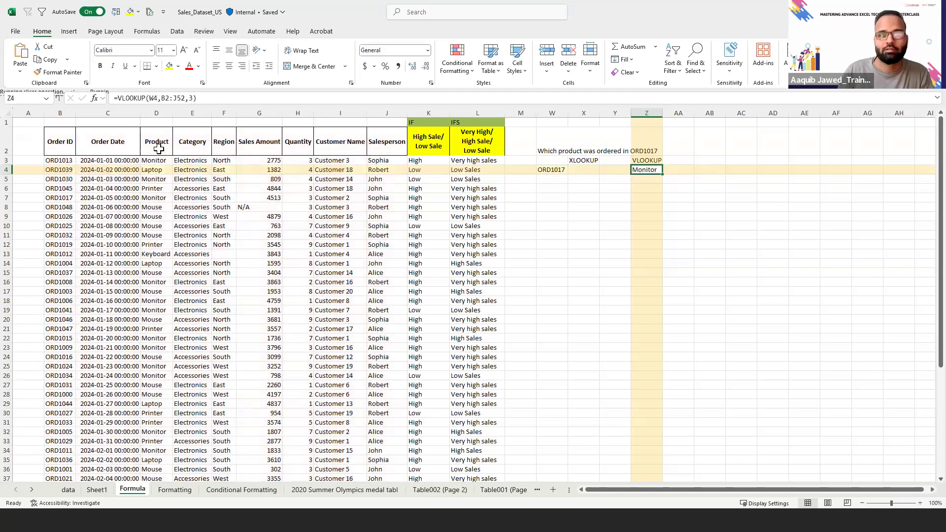
Change the column index of the VLOOKUP formula in Z4 to 4 to return the Category
{"action": "left_click", "coordinate": [215, 100]}
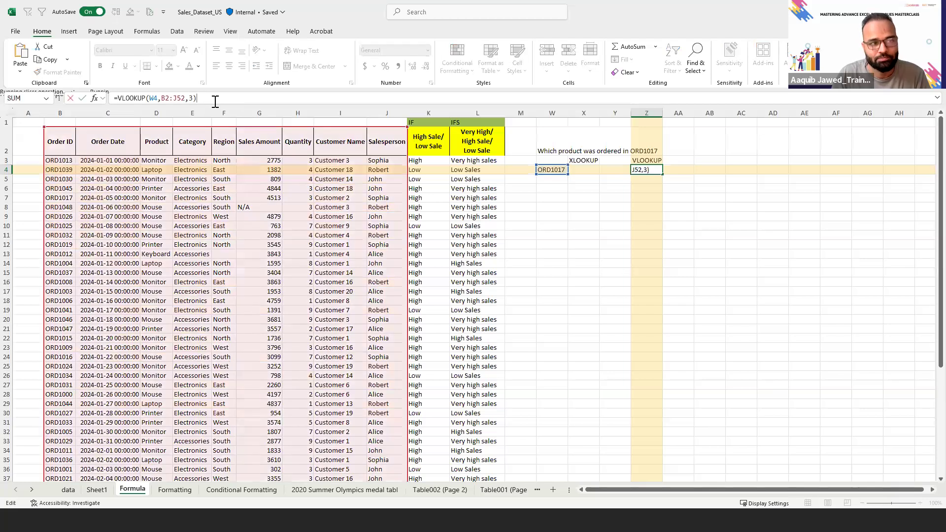
{"action": "key", "text": "Escape"}
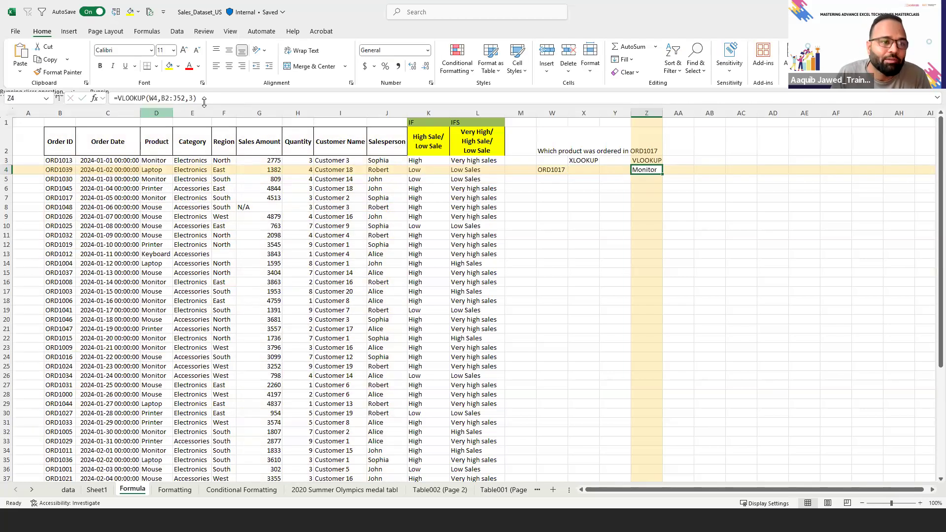
{"action": "left_click", "coordinate": [208, 99]}
{"action": "key", "text": "Left"}
{"action": "key", "text": "BackSpace"}
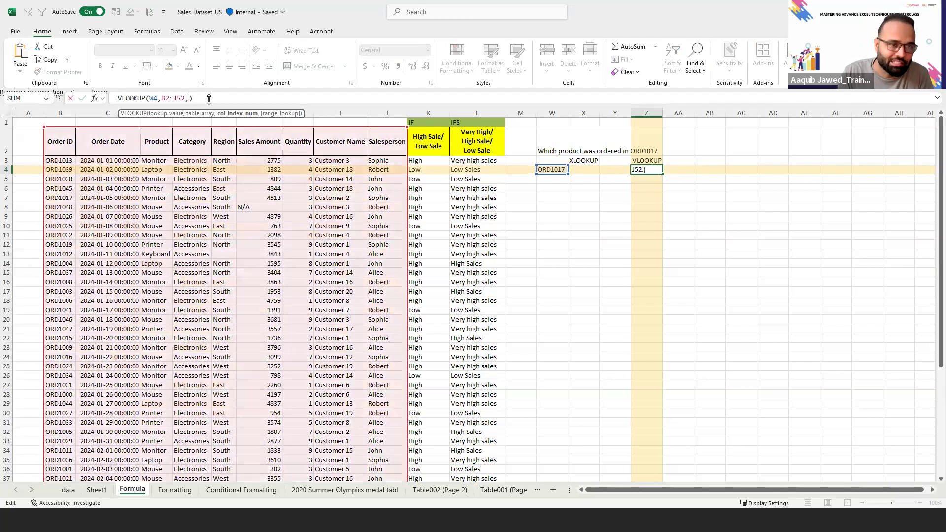
{"action": "type", "text": "4"}
{"action": "key", "text": "Return"}
{"action": "key", "text": "Up"}
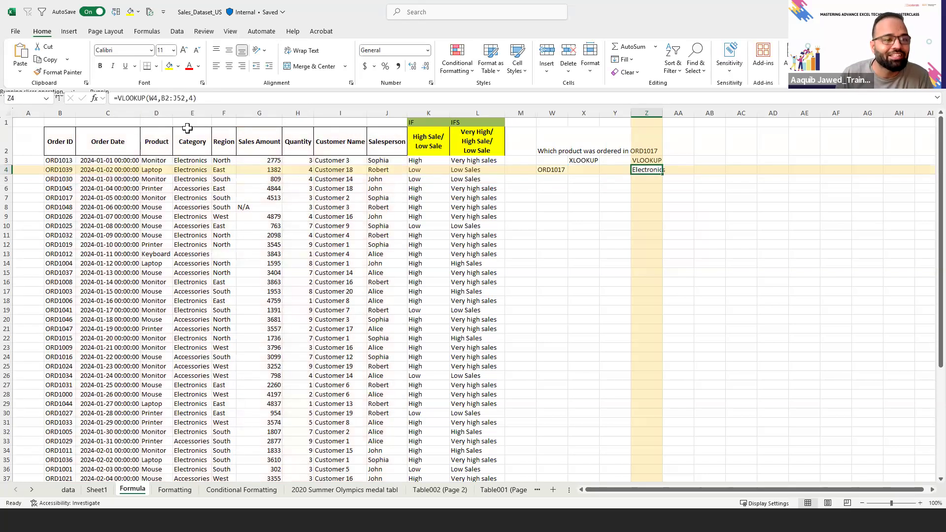
Change the column index of the VLOOKUP formula in Z4 to 5 to return the Region
{"action": "left_click", "coordinate": [194, 101]}
{"action": "key", "text": "BackSpace"}
{"action": "type", "text": "5"}
{"action": "key", "text": "Return"}
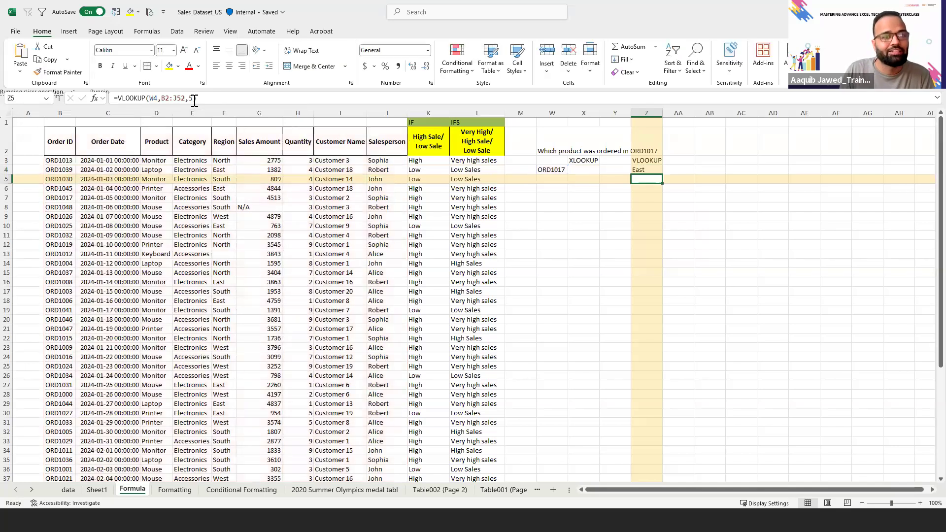
{"action": "key", "text": "Up"}
Set the column index of the VLOOKUP formula in Z4 back to 3 for the Product column
{"action": "left_click", "coordinate": [195, 101]}
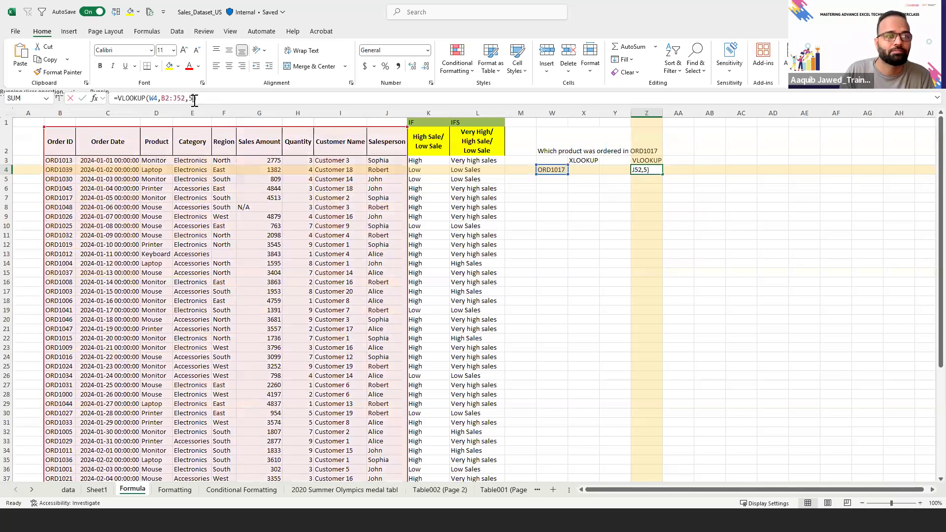
{"action": "key", "text": "BackSpace"}
{"action": "type", "text": "3"}
{"action": "key", "text": "Return"}
{"action": "key", "text": "Up"}
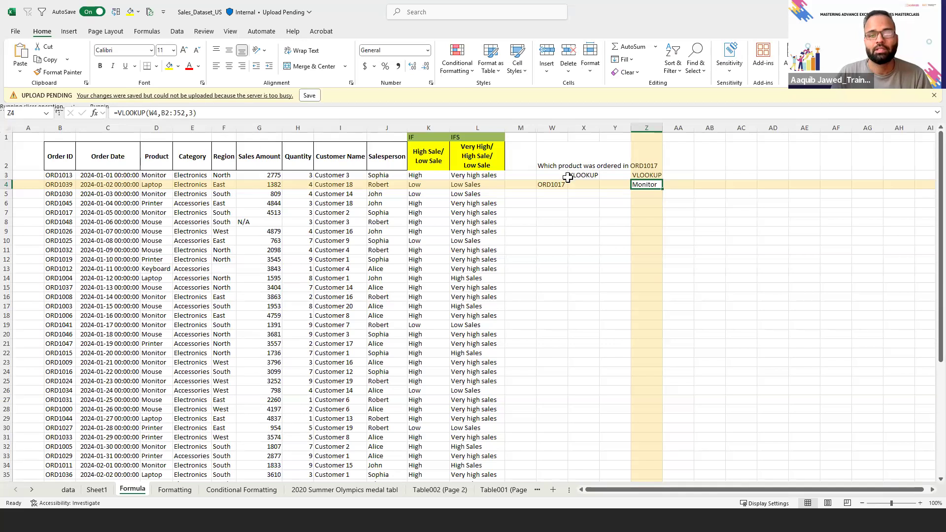
Clear the VLOOKUP formula from cell Z4
{"action": "left_click", "coordinate": [603, 186]}
{"action": "key", "text": "Left"}
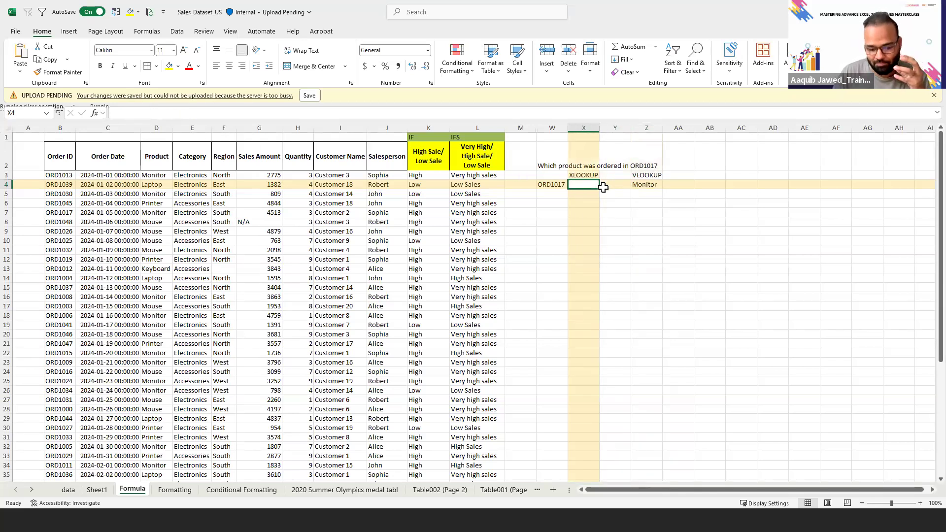
{"action": "key", "text": "Right"}
{"action": "key", "text": "Right"}
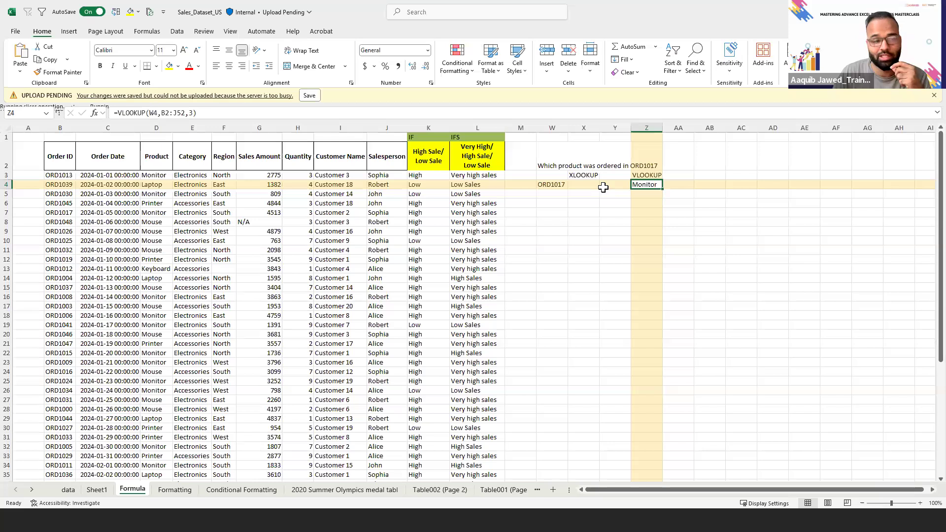
{"action": "key", "text": "Delete"}
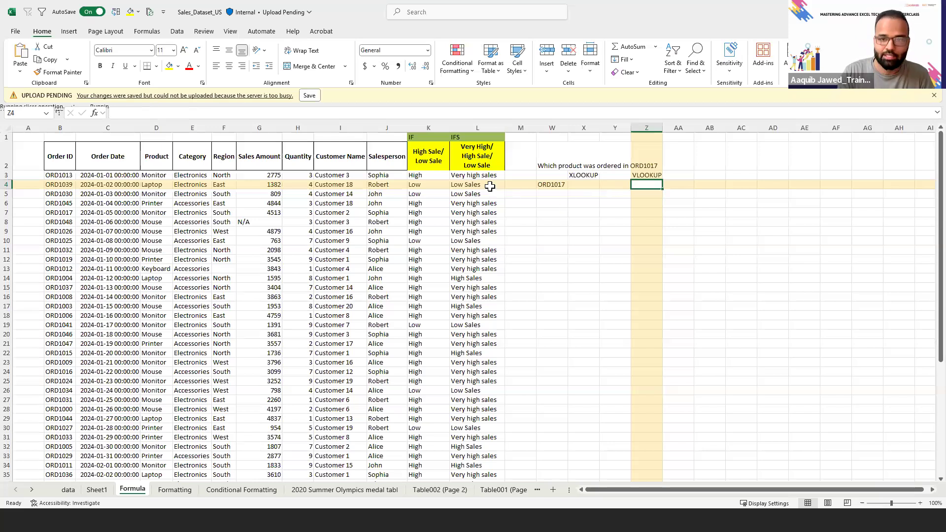
Start a VLOOKUP formula in Z4 with the order ID in W4 as the lookup value
{"action": "type", "text": "=vl"}
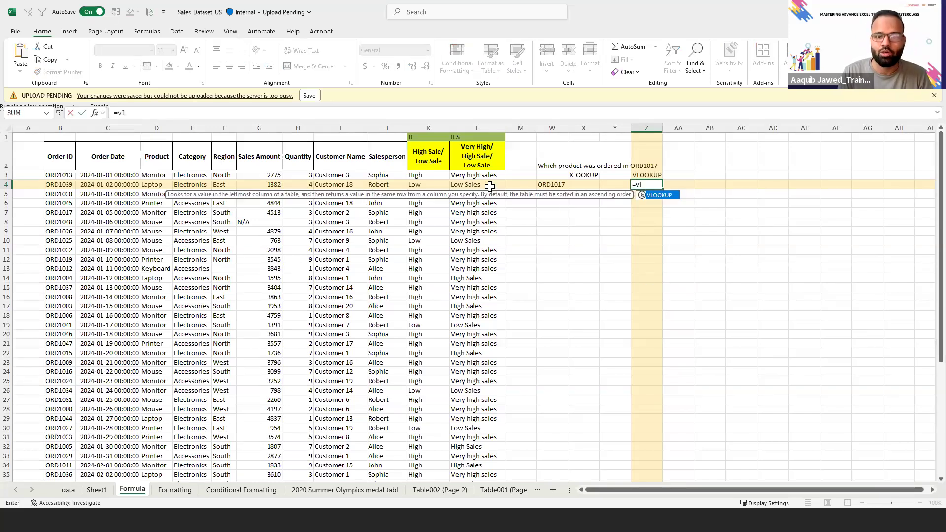
{"action": "key", "text": "Tab"}
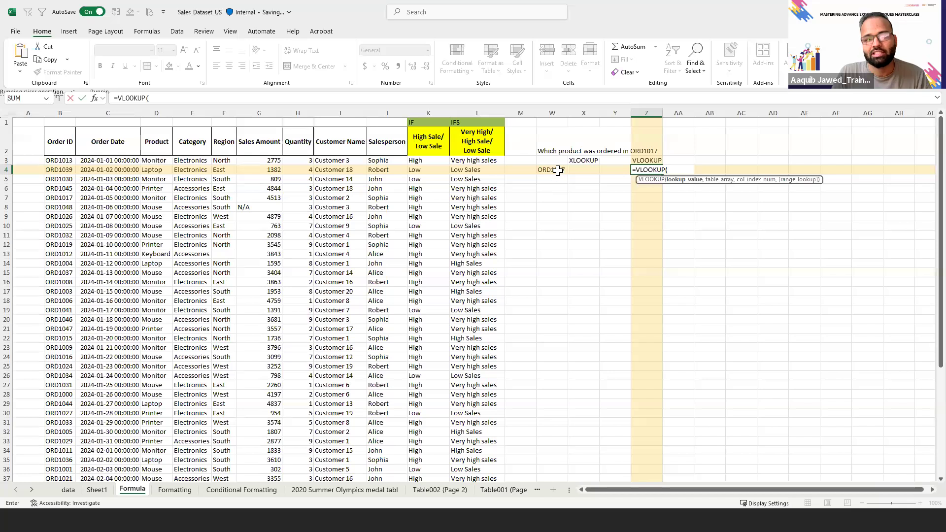
{"action": "left_click", "coordinate": [263, 97]}
{"action": "left_click", "coordinate": [554, 170]}
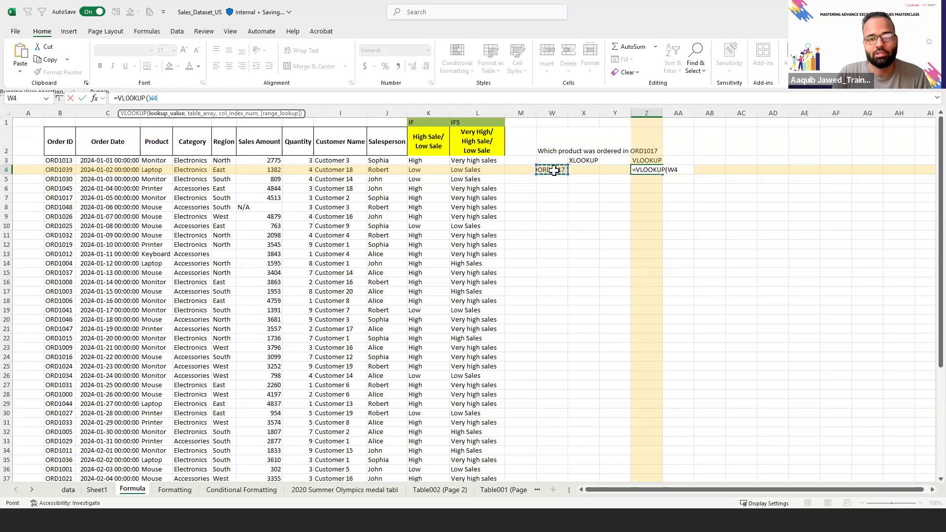
{"action": "type", "text": ","}
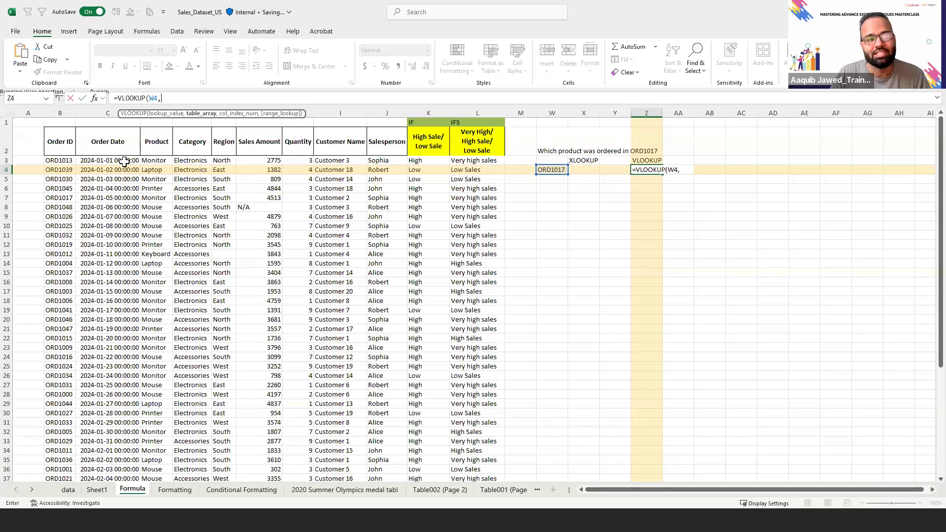
Complete the VLOOKUP in Z4 with B2:J52 as the table array and 3 as the column index
{"action": "left_click_drag", "start_coordinate": [66, 147], "coordinate": [404, 148]}
{"action": "key", "text": "ctrl+shift+Down"}
{"action": "type", "text": ","}
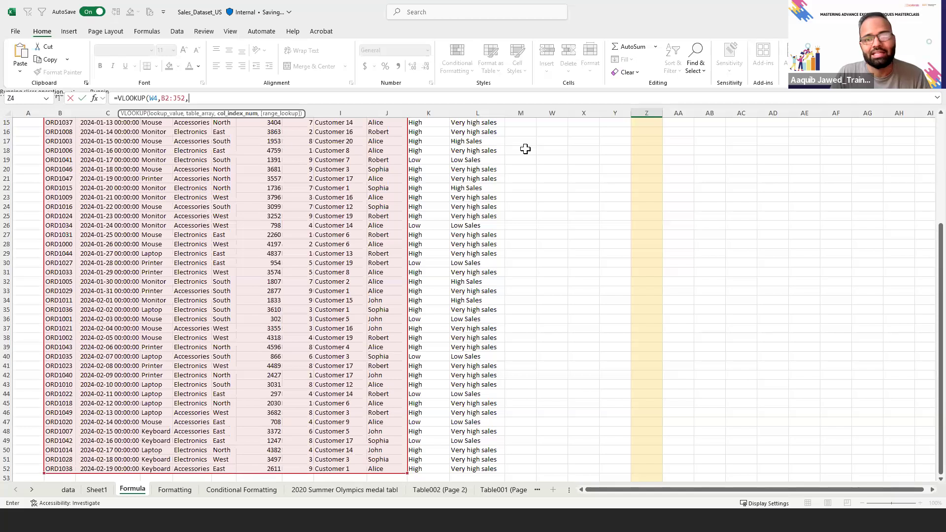
{"action": "left_click_drag", "start_coordinate": [932, 239], "coordinate": [932, 129]}
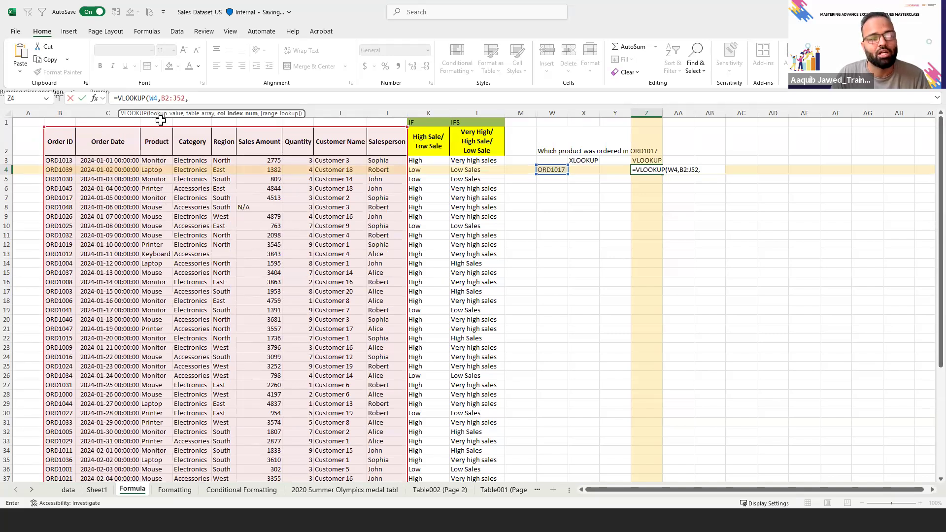
{"action": "type", "text": "3"}
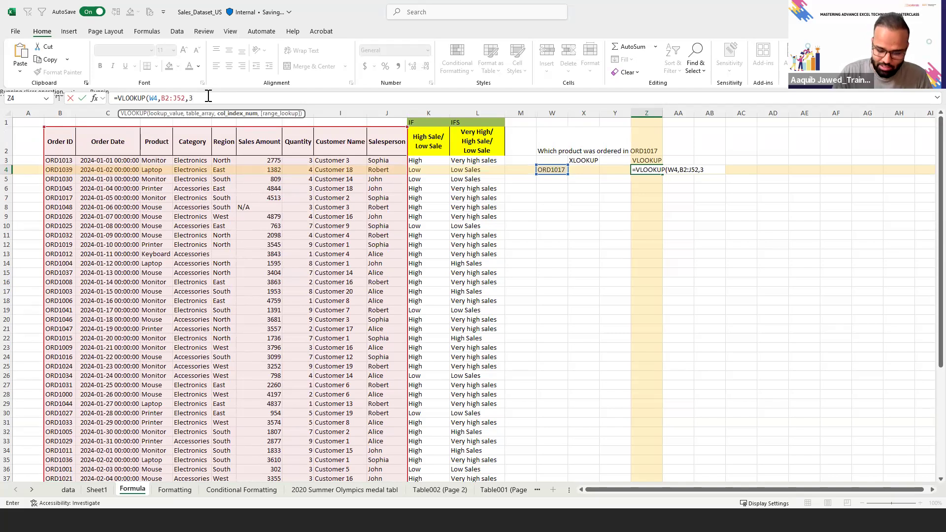
{"action": "type", "text": ")"}
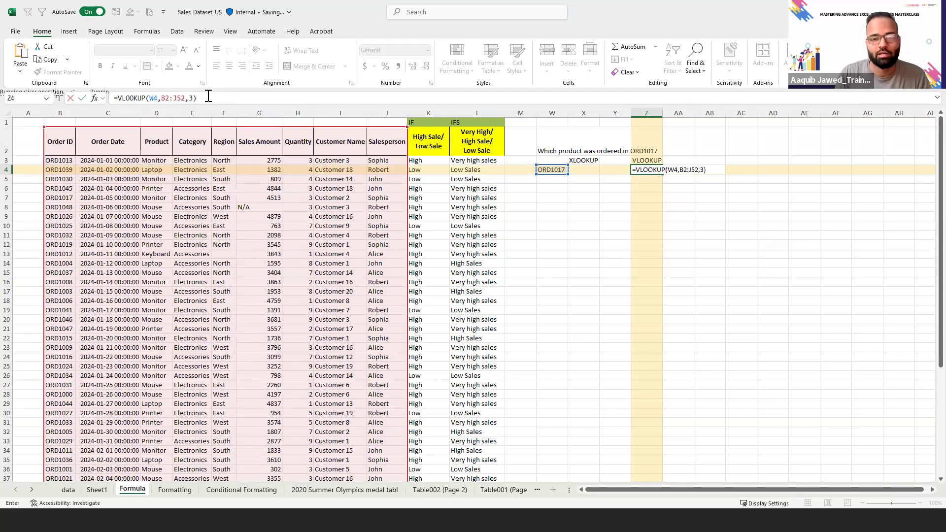
{"action": "key", "text": "ctrl+Return"}
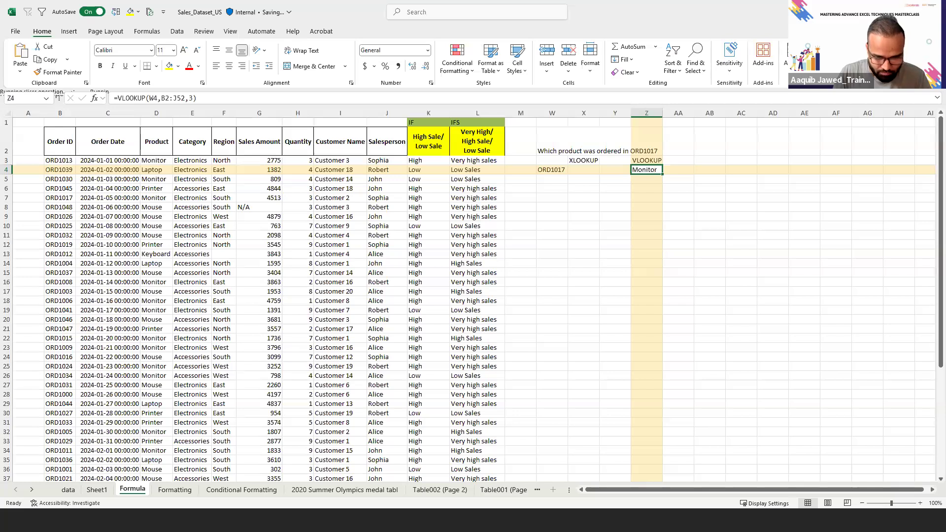
Start an XLOOKUP formula in X4 with the order ID in W4 as the lookup value
{"action": "key", "text": "alt+Tab"}
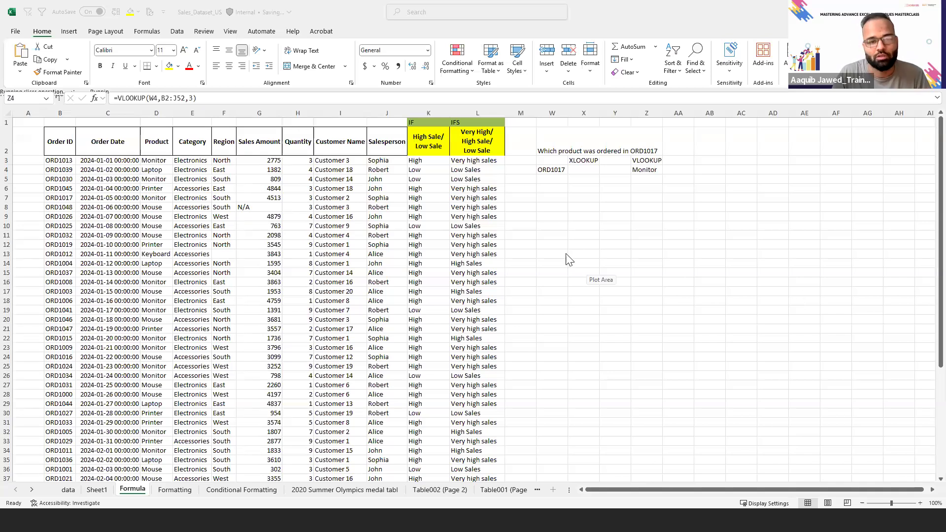
{"action": "left_click", "coordinate": [583, 170]}
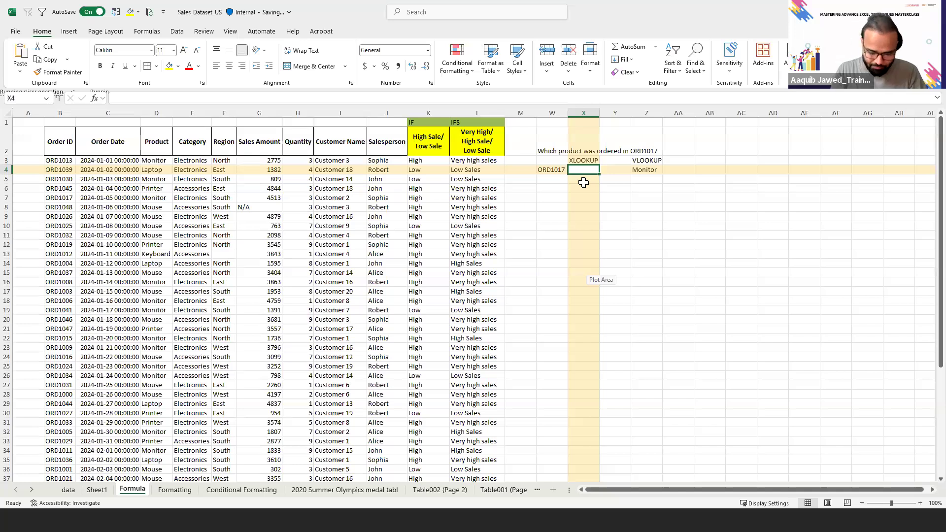
{"action": "type", "text": "=xlo"}
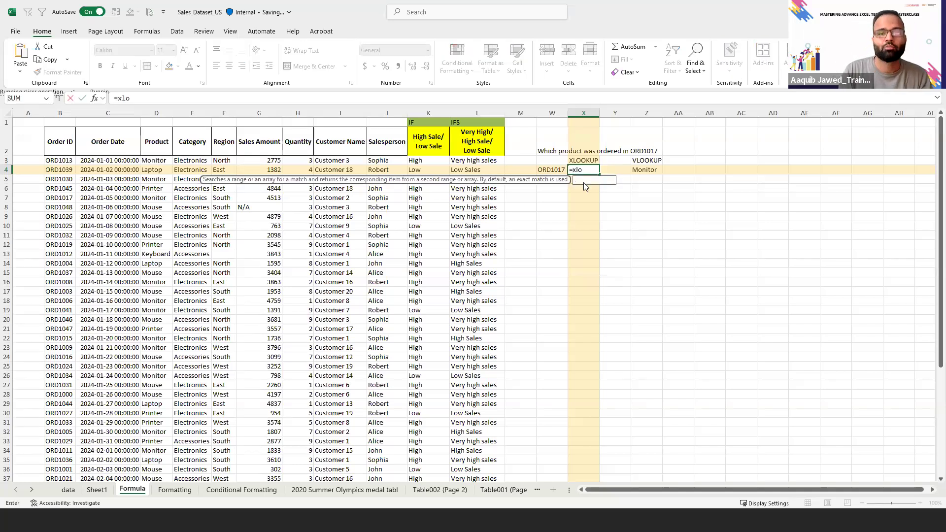
{"action": "key", "text": "Tab"}
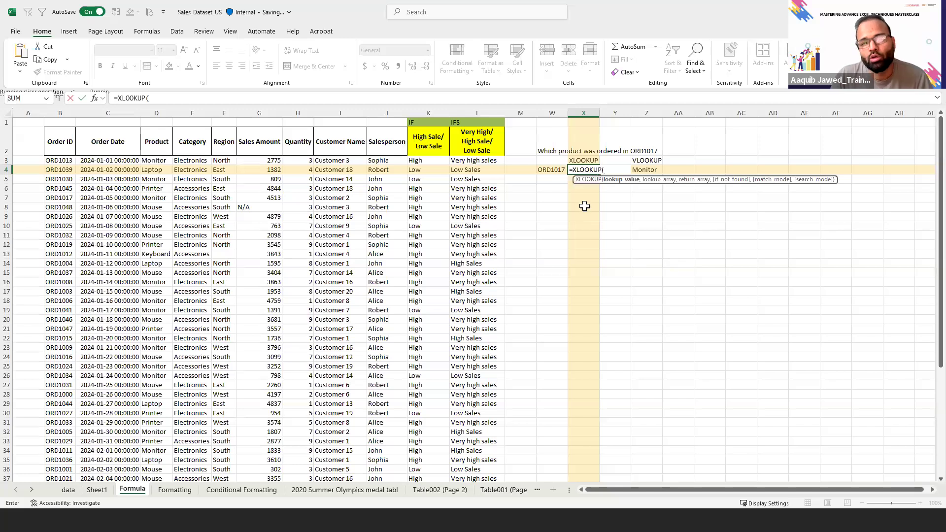
{"action": "left_click", "coordinate": [554, 169]}
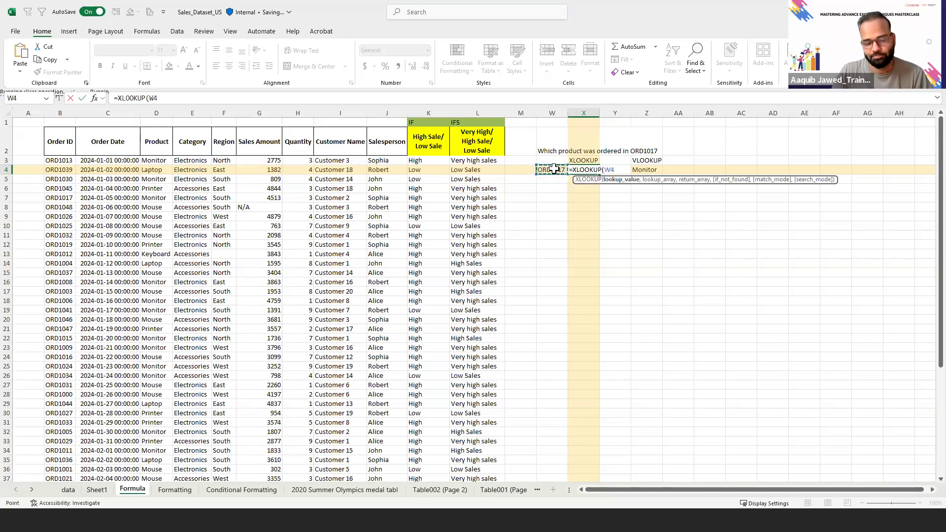
{"action": "type", "text": ","}
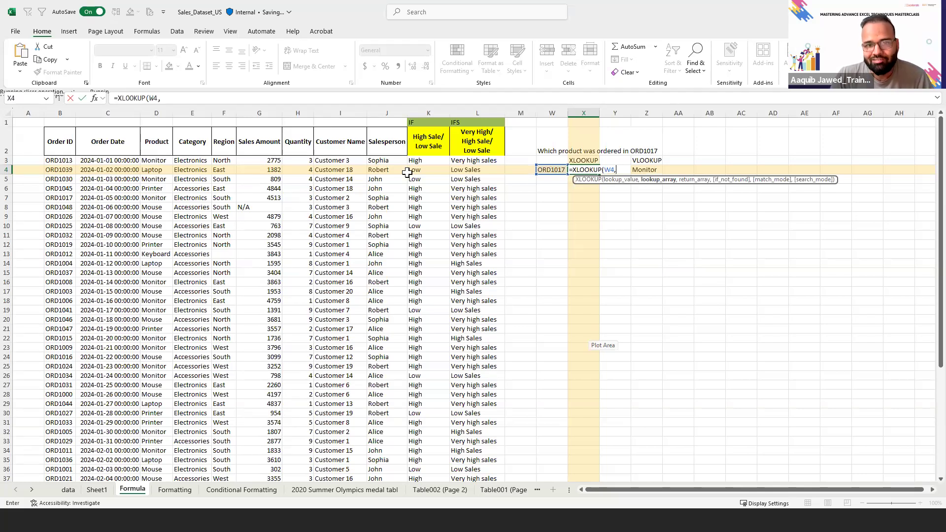
{"action": "left_click", "coordinate": [59, 111]}
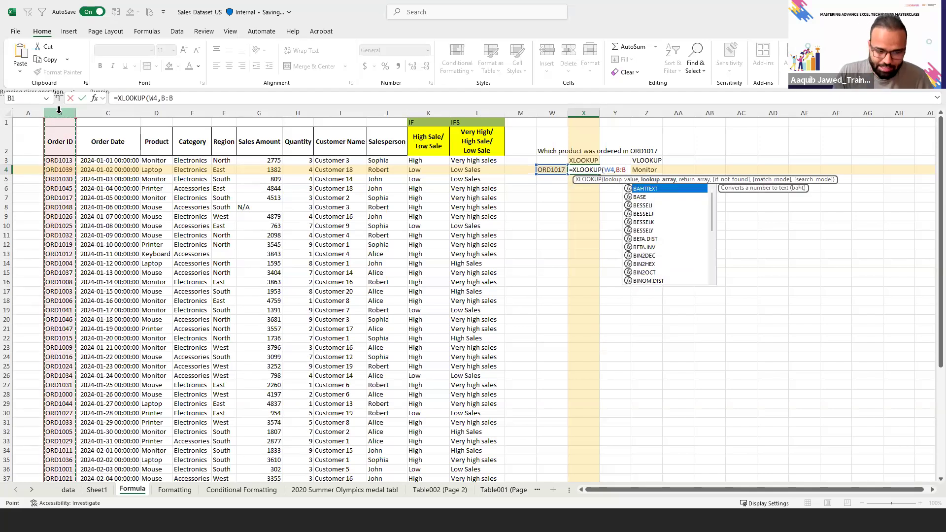
{"action": "type", "text": ","}
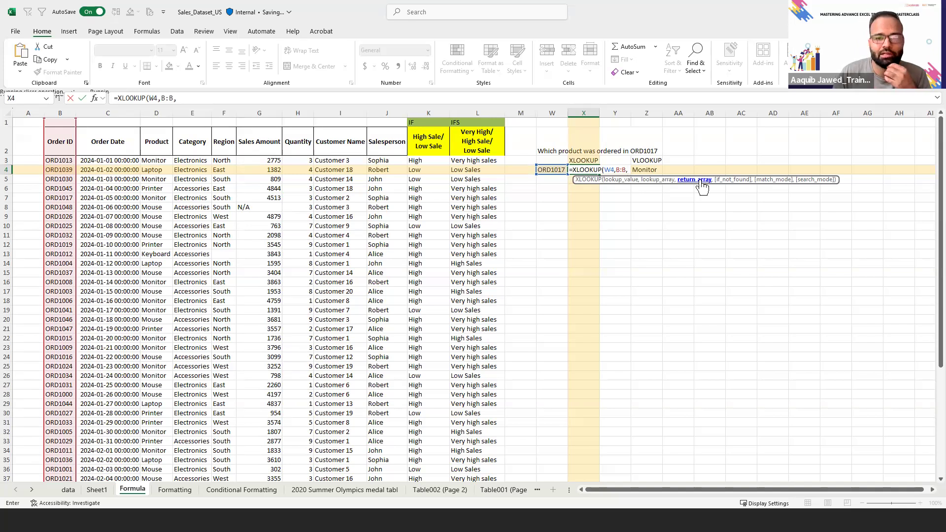
{"action": "left_click", "coordinate": [190, 98]}
{"action": "key", "text": "BackSpace"}
{"action": "key", "text": "BackSpace"}
{"action": "key", "text": "BackSpace"}
{"action": "key", "text": "BackSpace"}
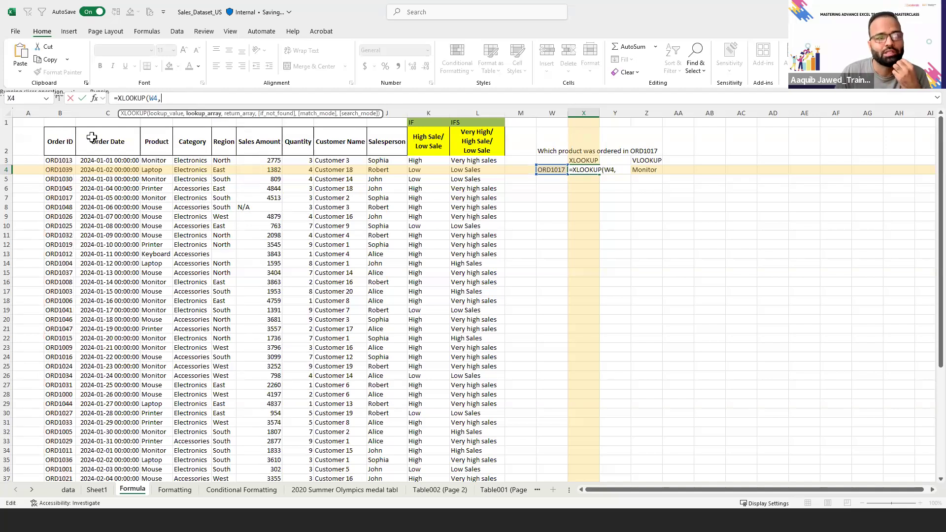
Complete the XLOOKUP in X4 with lookup array B:B, return array D:D and 0 as the if-not-found value
{"action": "left_click", "coordinate": [66, 113]}
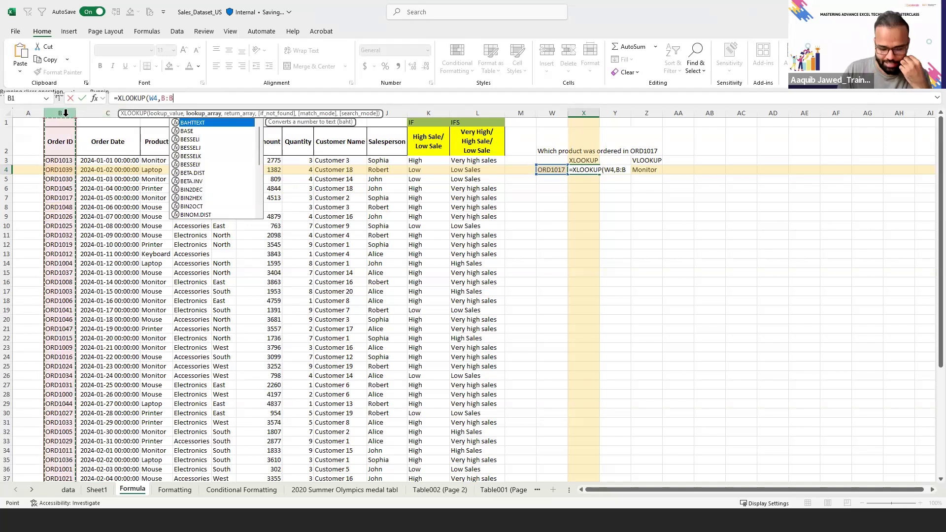
{"action": "type", "text": ","}
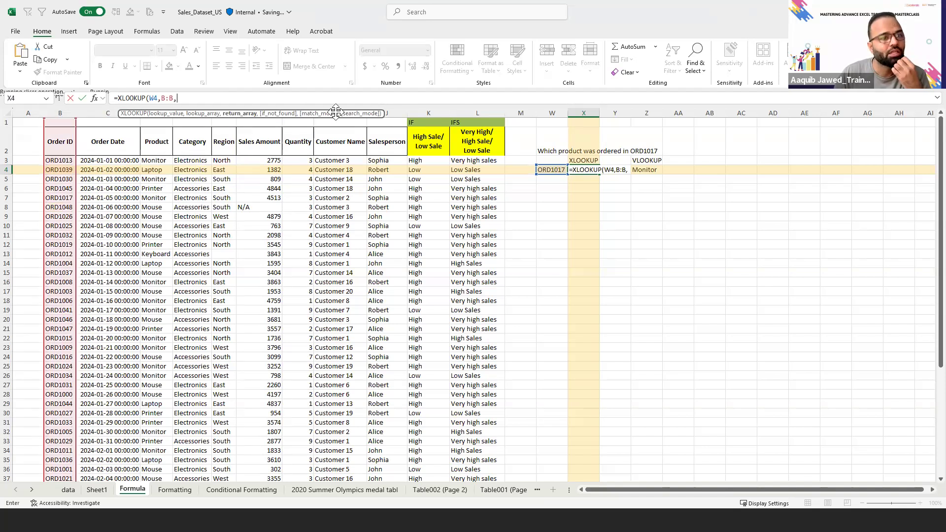
{"action": "left_click_drag", "start_coordinate": [337, 112], "coordinate": [508, 229]}
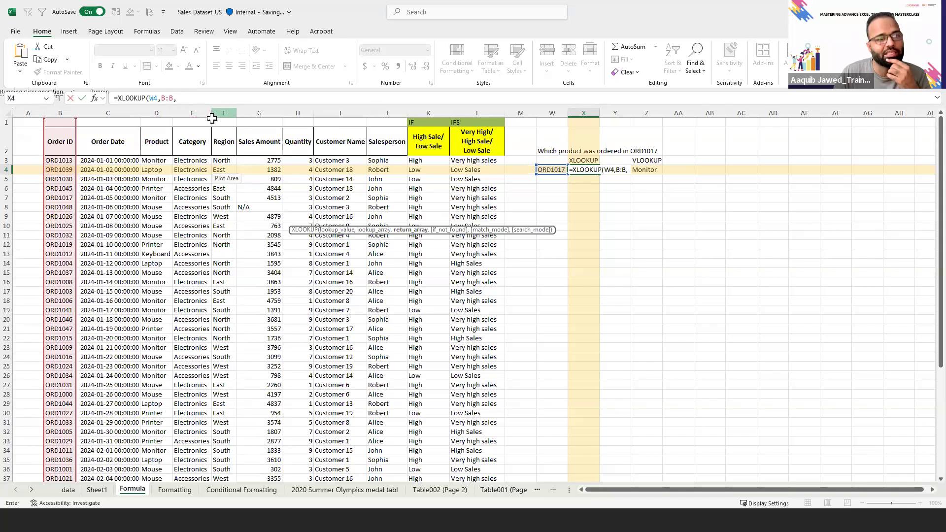
{"action": "left_click", "coordinate": [159, 111]}
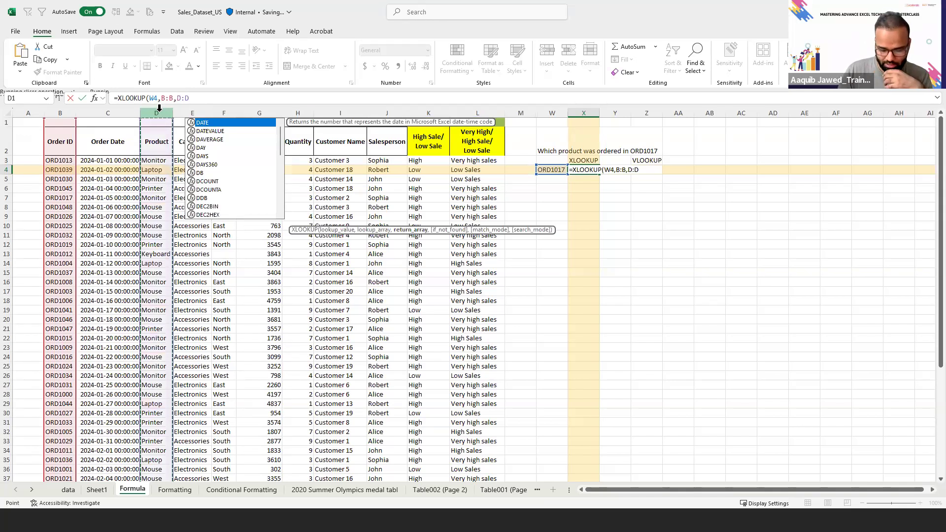
{"action": "type", "text": ","}
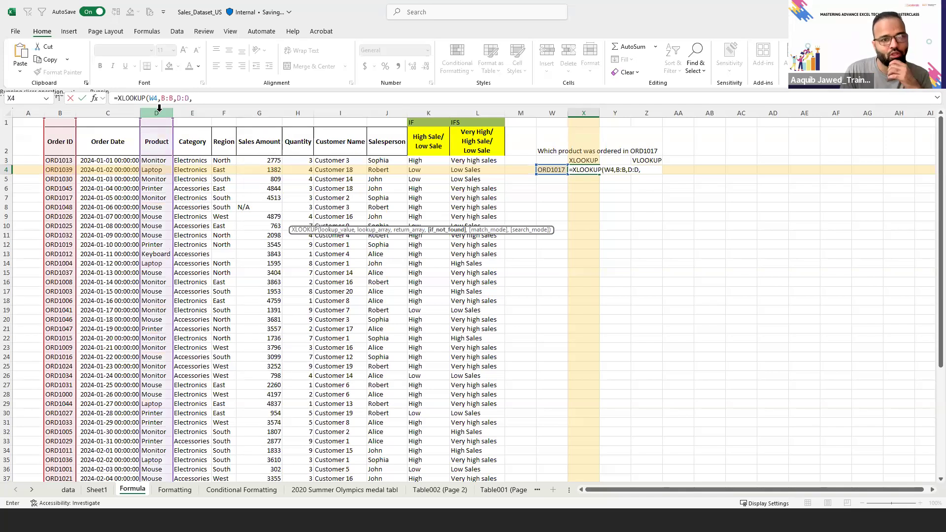
{"action": "type", "text": "0"}
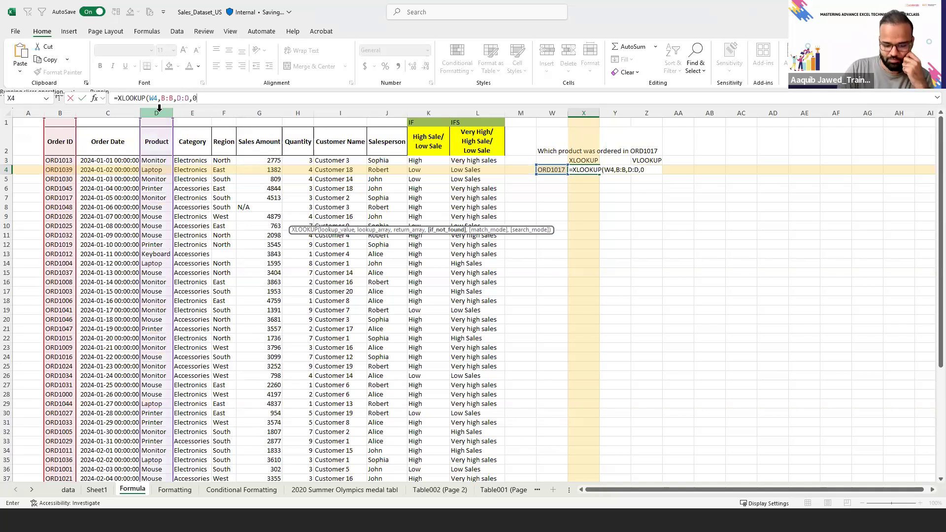
{"action": "type", "text": ")"}
{"action": "key", "text": "ctrl+Return"}
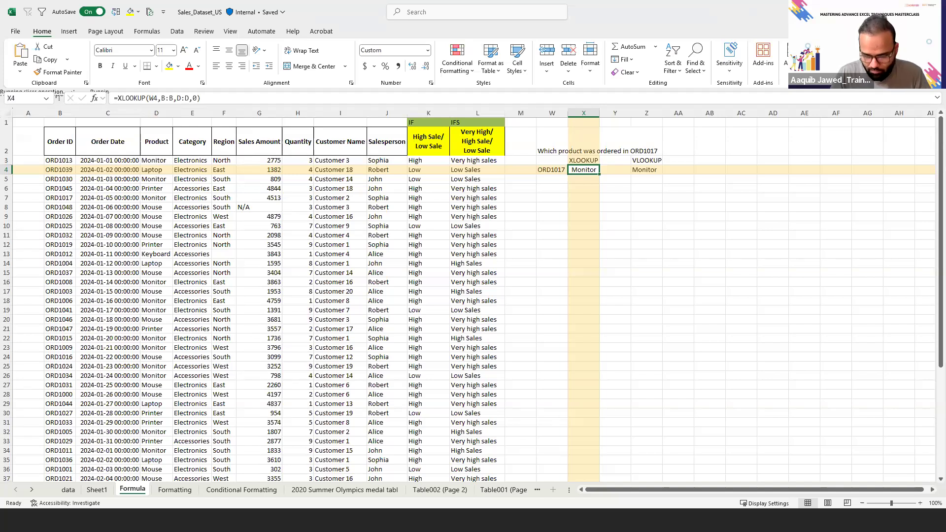
{"action": "key", "text": "alt+Tab"}
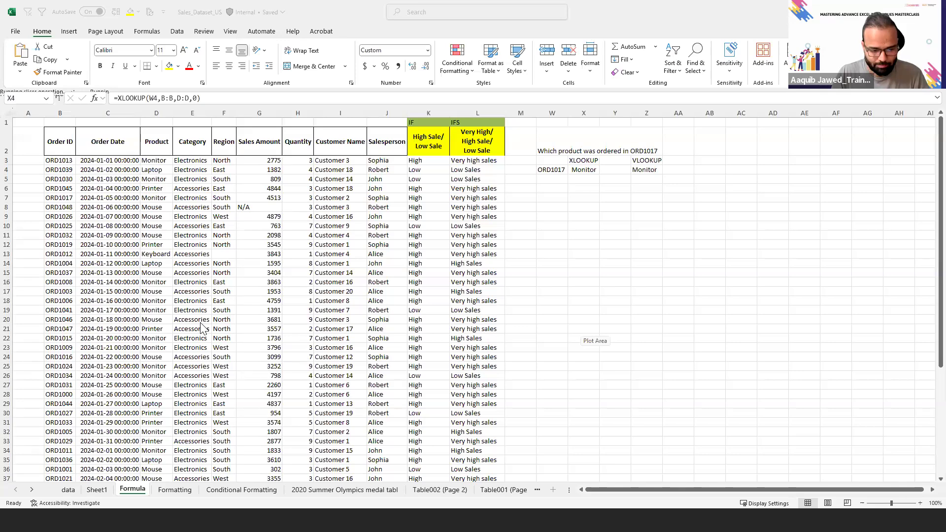
{"action": "key", "text": "alt+Tab"}
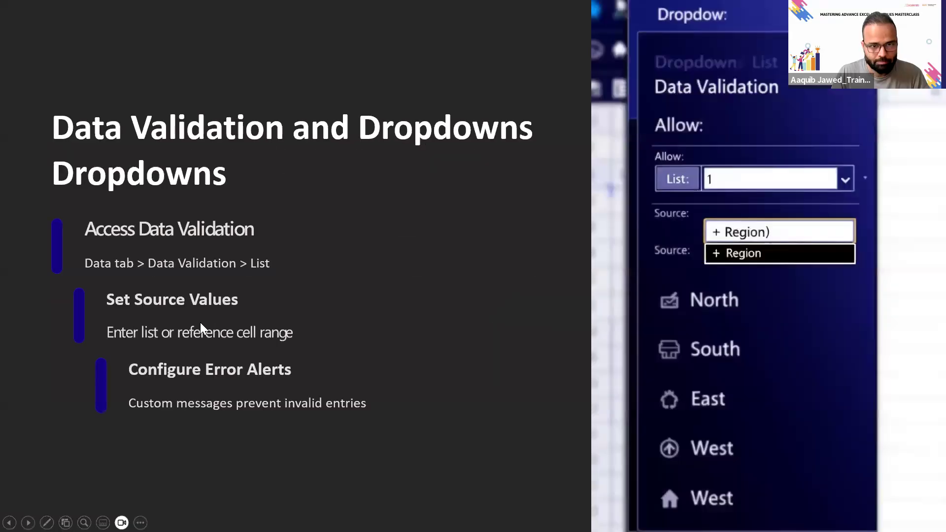
{"action": "key", "text": "Right"}
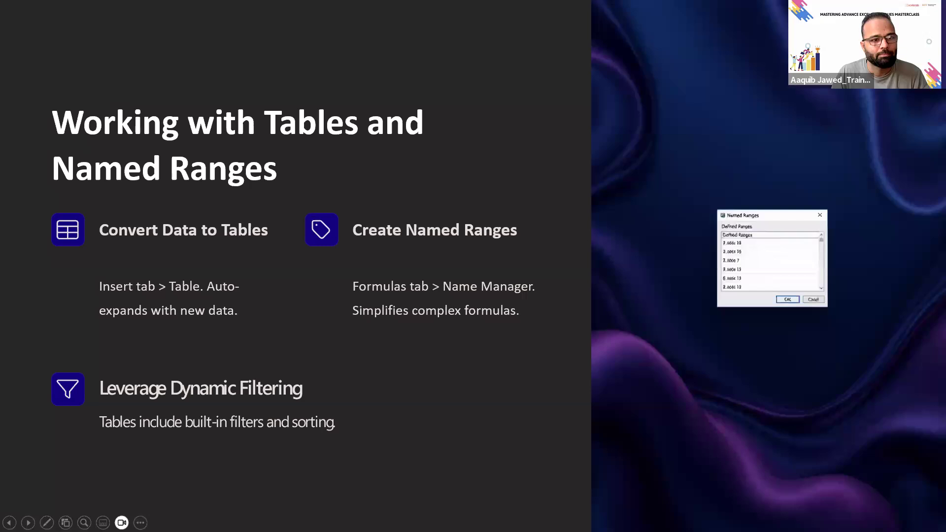
{"action": "key", "text": "Left"}
{"action": "key", "text": "Right"}
{"action": "key", "text": "Right"}
{"action": "key", "text": "Left"}
{"action": "key", "text": "Left"}
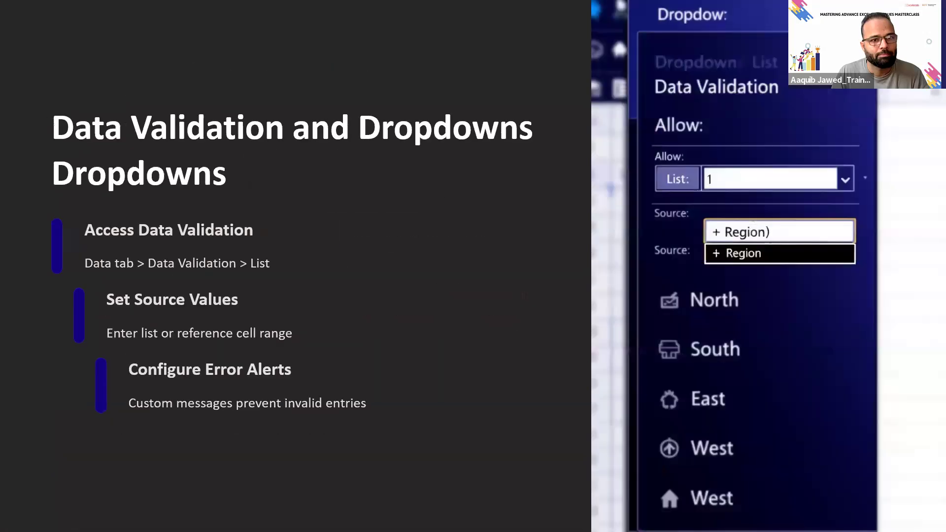
{"action": "key", "text": "alt+Tab"}
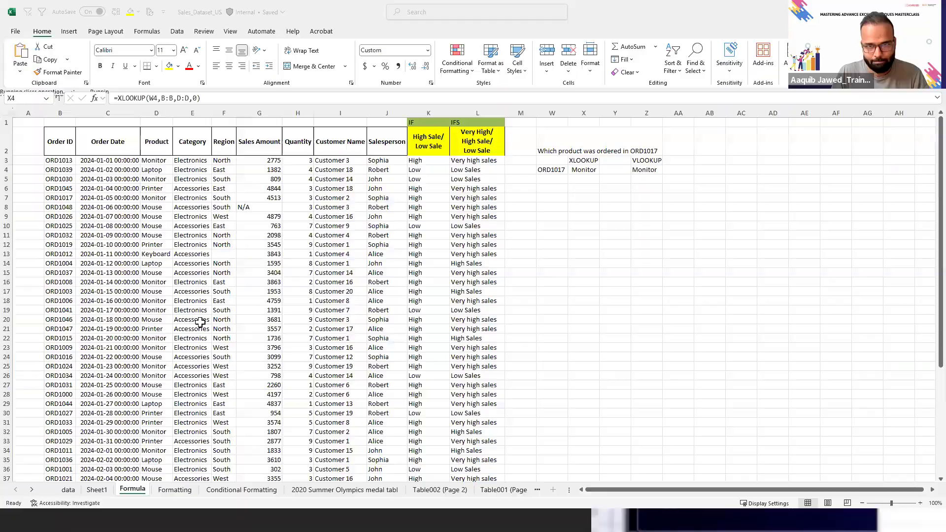
{"action": "key", "text": "Down"}
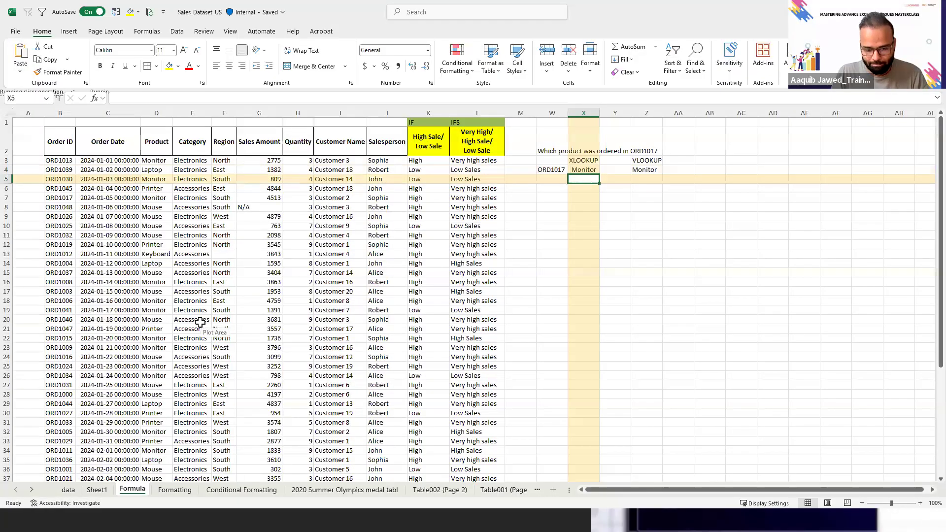
{"action": "key", "text": "Up"}
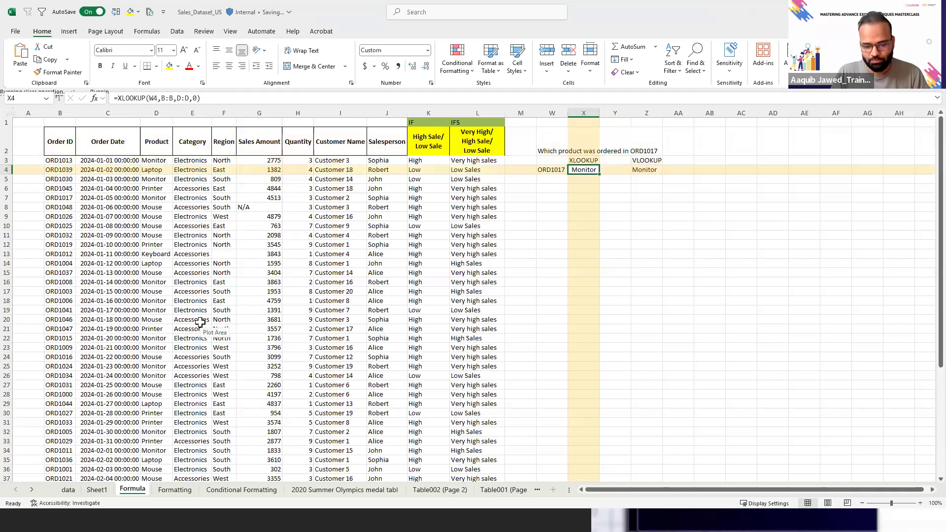
Check the extent of the sales table's columns and go to the Region header in F2
{"action": "key", "text": "Left"}
{"action": "key", "text": "Left"}
{"action": "key", "text": "Left"}
{"action": "key", "text": "Left"}
{"action": "key", "text": "Left"}
{"action": "key", "text": "Left"}
{"action": "key", "text": "Left"}
{"action": "key", "text": "Left"}
{"action": "key", "text": "Left"}
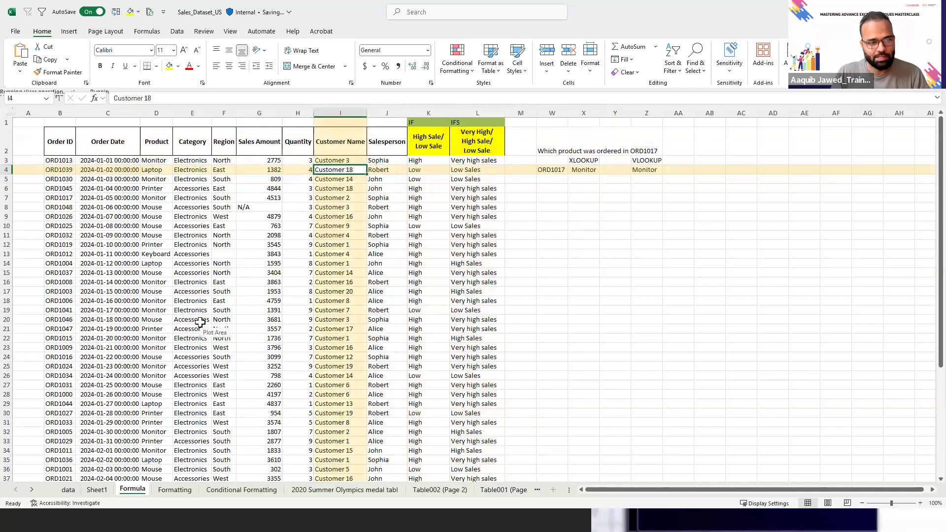
{"action": "key", "text": "ctrl+Down"}
{"action": "key", "text": "Down"}
{"action": "key", "text": "Down"}
{"action": "key", "text": "ctrl+Up"}
{"action": "key", "text": "ctrl+Up"}
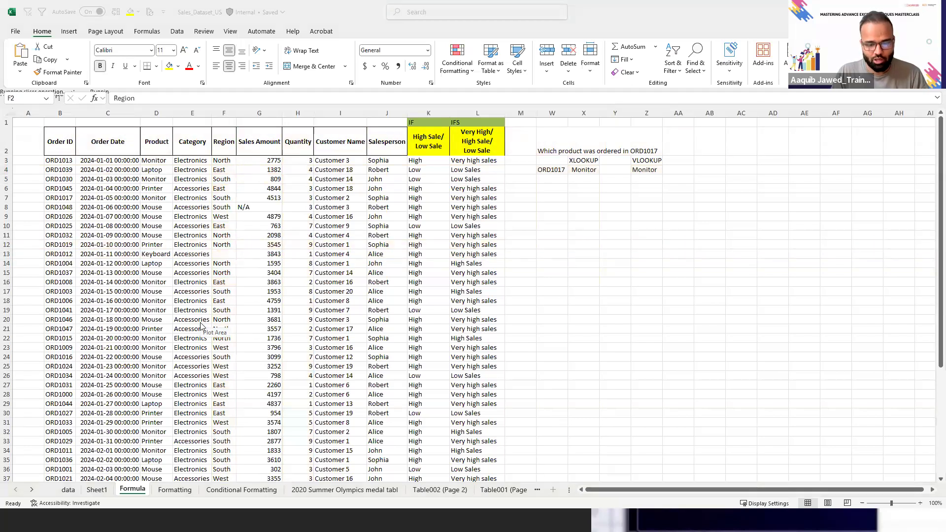
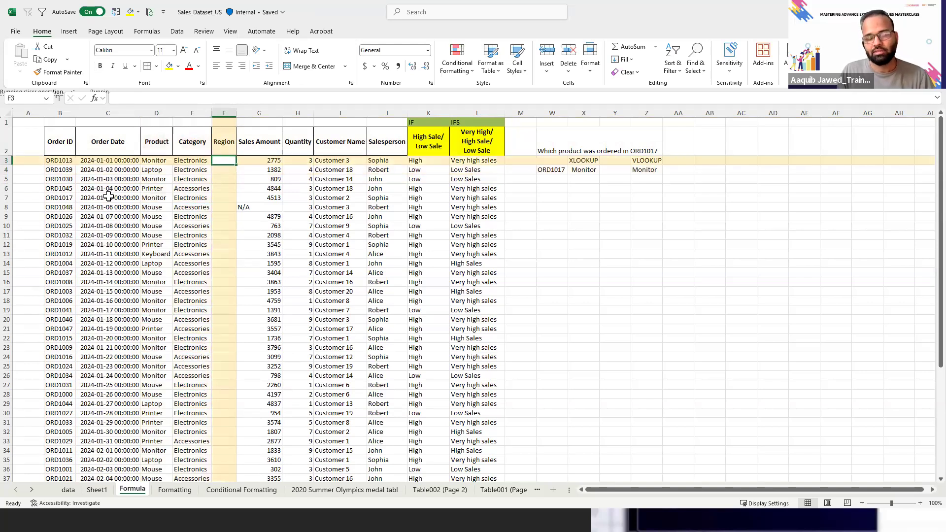
Enter the sample regions North, East and Eastern in cells F3 to F5 of the Region column
{"action": "key", "text": "alt+Tab"}
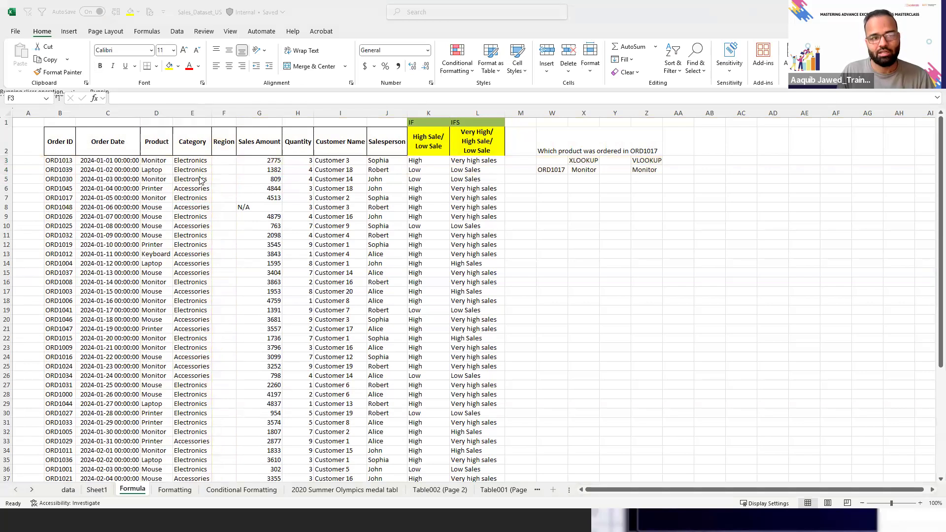
{"action": "key", "text": "alt+Tab"}
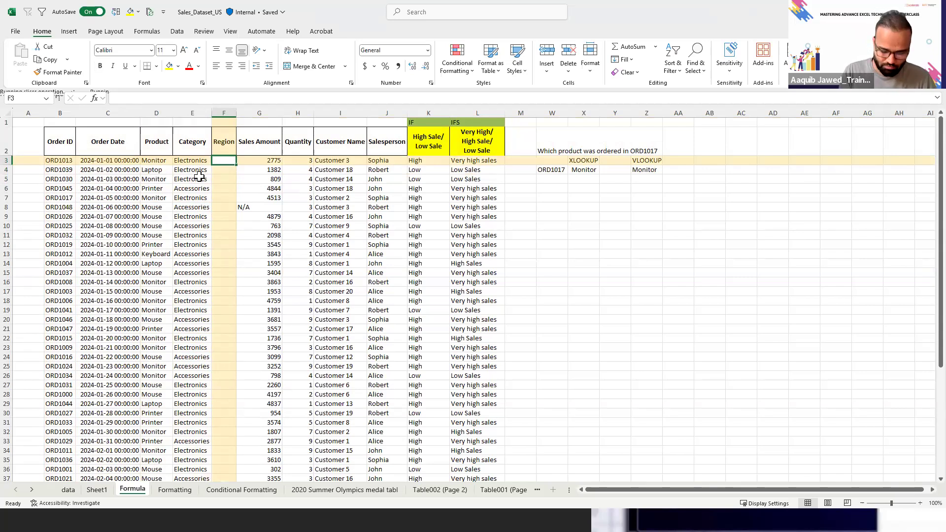
{"action": "type", "text": "North"}
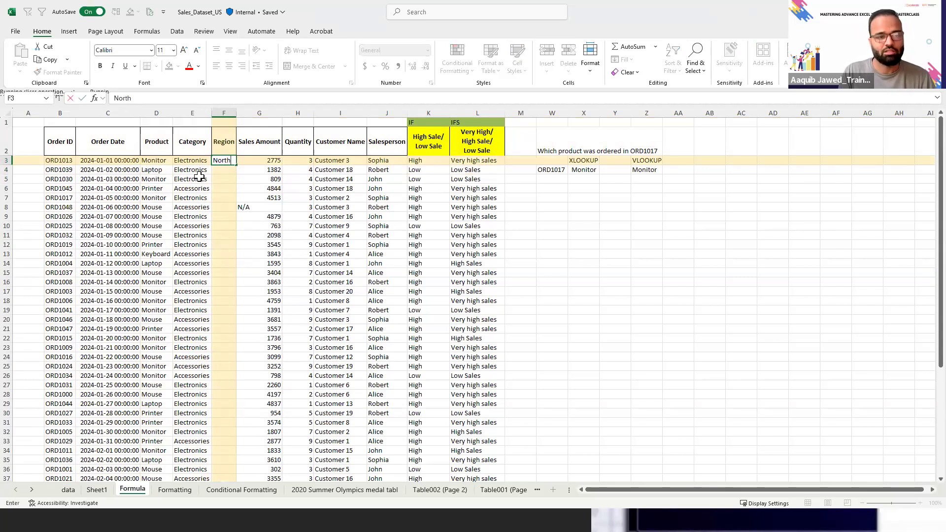
{"action": "key", "text": "Return"}
{"action": "type", "text": "East"}
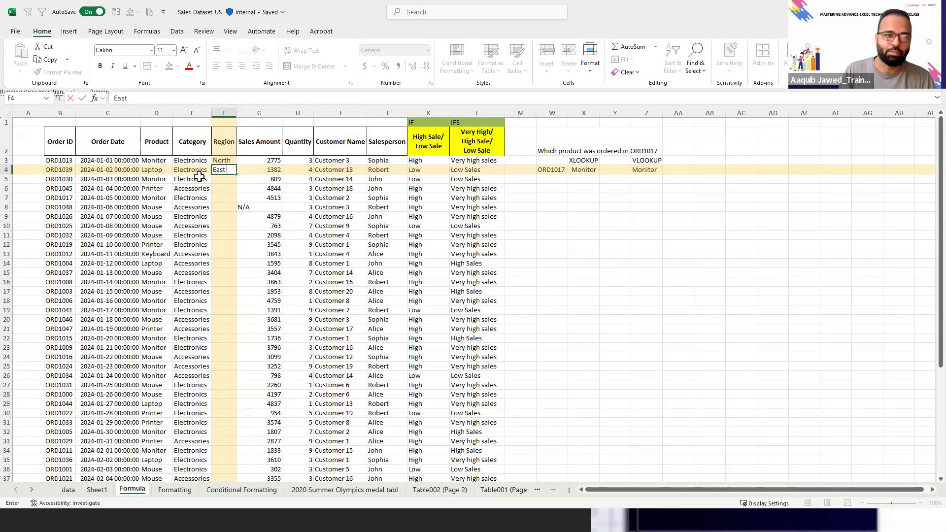
{"action": "key", "text": "Return"}
{"action": "key", "text": "Up"}
{"action": "key", "text": "Down"}
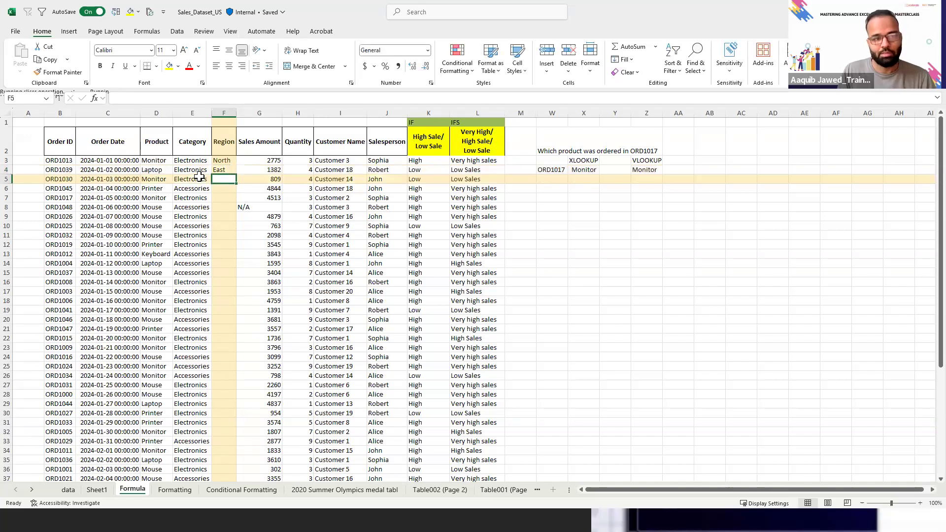
{"action": "type", "text": "Eastern"}
{"action": "key", "text": "Return"}
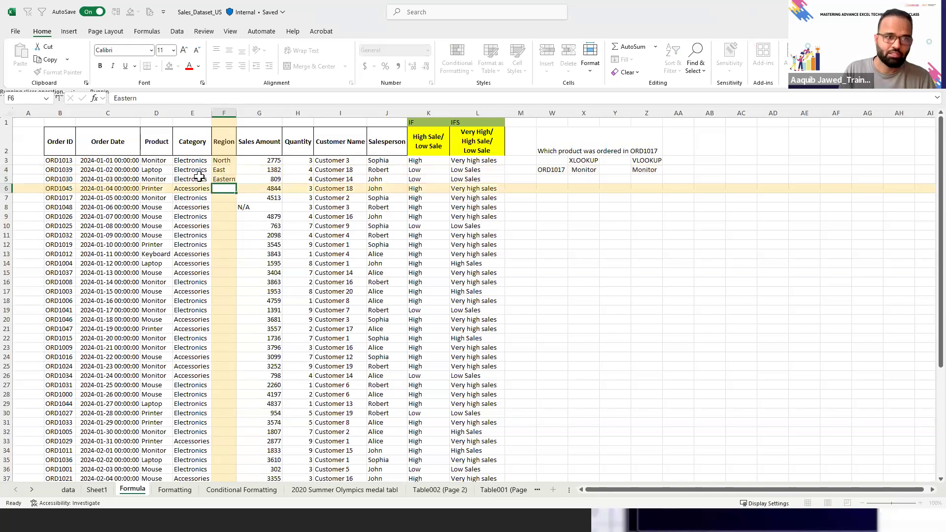
Enter Southern in F6 and South in F7, and fit column F's width to its contents
{"action": "type", "text": "Southern"}
{"action": "key", "text": "Return"}
{"action": "key", "text": "Up"}
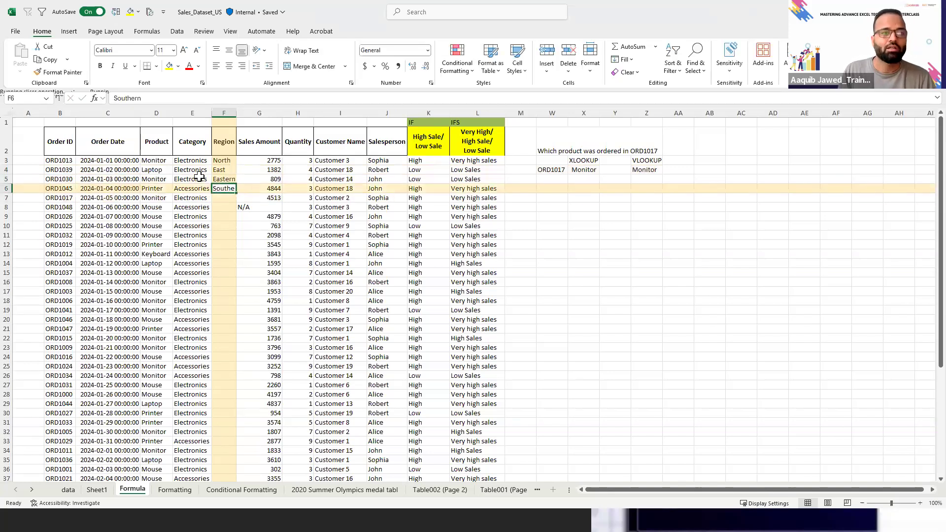
{"action": "double_click", "coordinate": [237, 114]}
{"action": "key", "text": "Return"}
{"action": "type", "text": "Southern"}
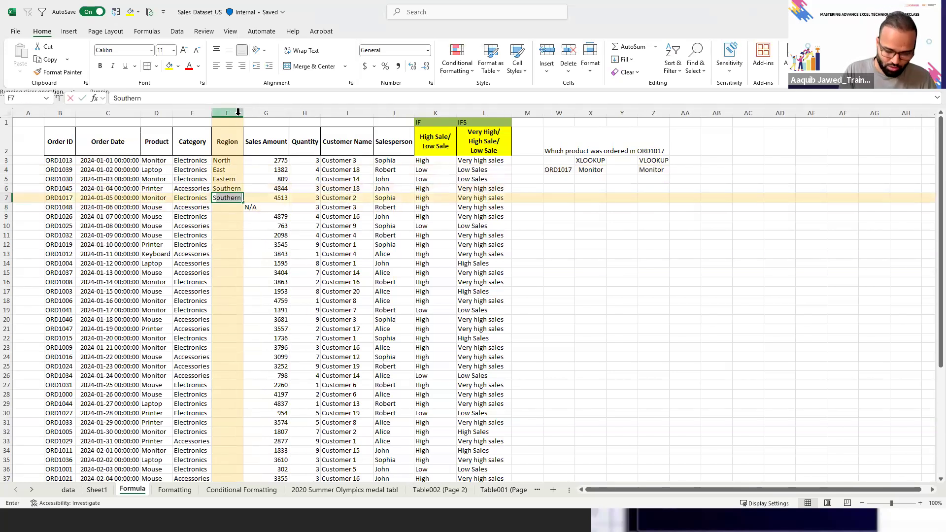
{"action": "type", "text": "outh"}
{"action": "key", "text": "BackSpace"}
{"action": "key", "text": "Return"}
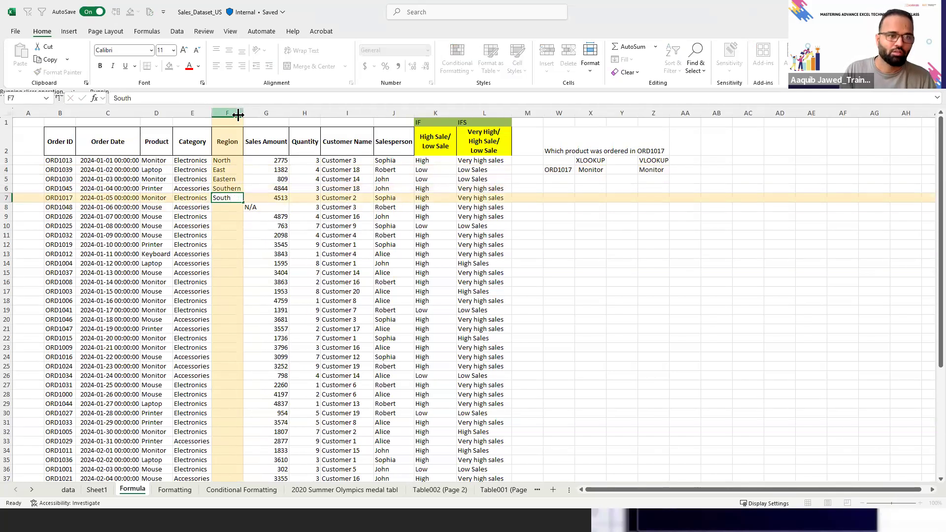
Enter North- in F8 and select all the sample regions in F3:F8
{"action": "key", "text": "Up"}
{"action": "key", "text": "Up"}
{"action": "key", "text": "Down"}
{"action": "key", "text": "Down"}
{"action": "key", "text": "Down"}
{"action": "key", "text": "Up"}
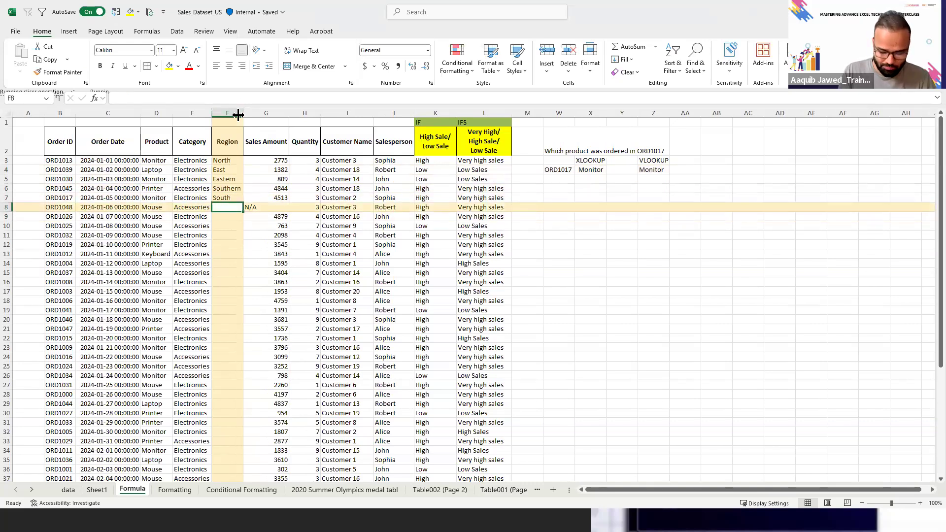
{"action": "type", "text": "North-"}
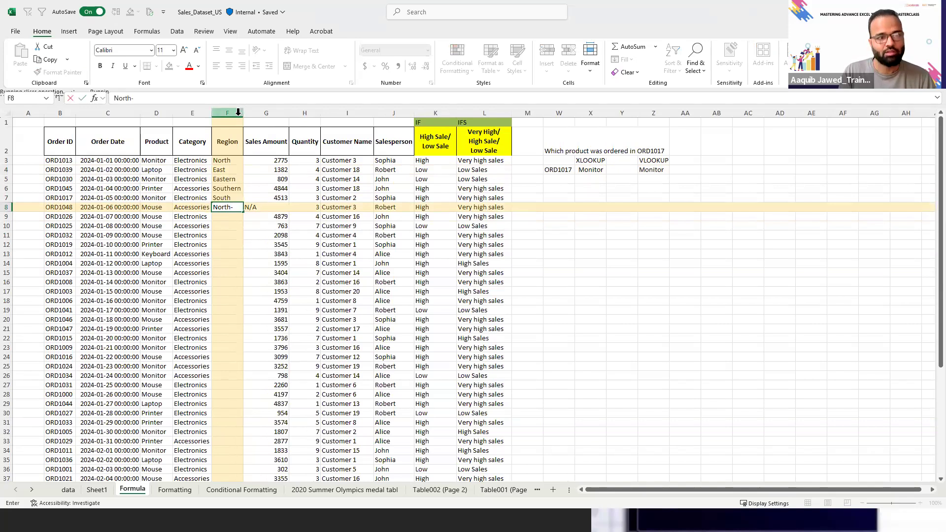
{"action": "key", "text": "Return"}
{"action": "key", "text": "Up"}
{"action": "key", "text": "Up"}
{"action": "key", "text": "Up"}
{"action": "key", "text": "Up"}
{"action": "key", "text": "Up"}
{"action": "key", "text": "Up"}
{"action": "key", "text": "Up"}
{"action": "key", "text": "Down"}
{"action": "key", "text": "ctrl+shift+Down"}
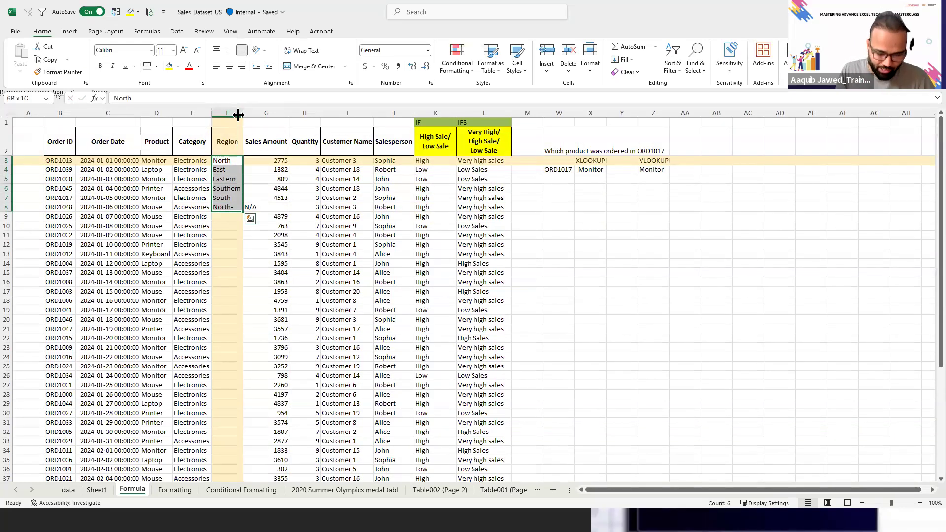
{"action": "key", "text": "alt+Tab"}
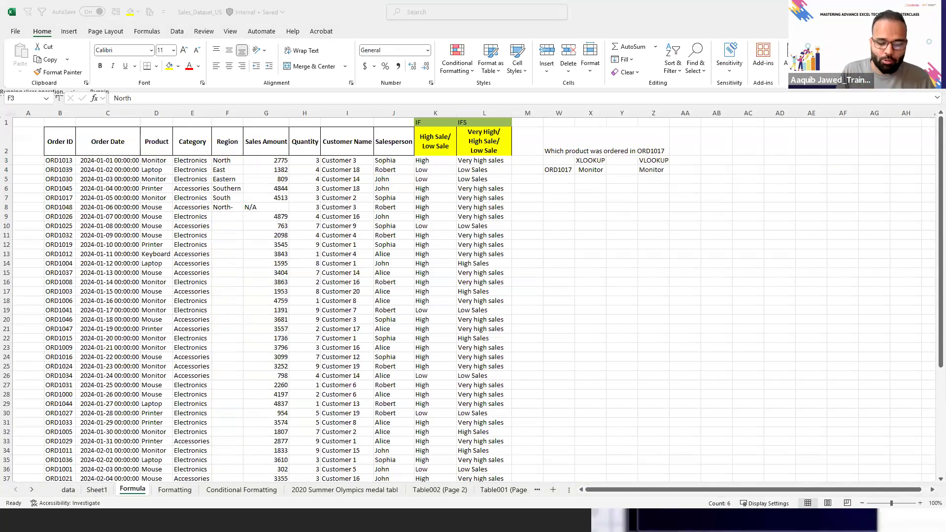
{"action": "key", "text": "alt+Tab"}
{"action": "key", "text": "alt+Tab"}
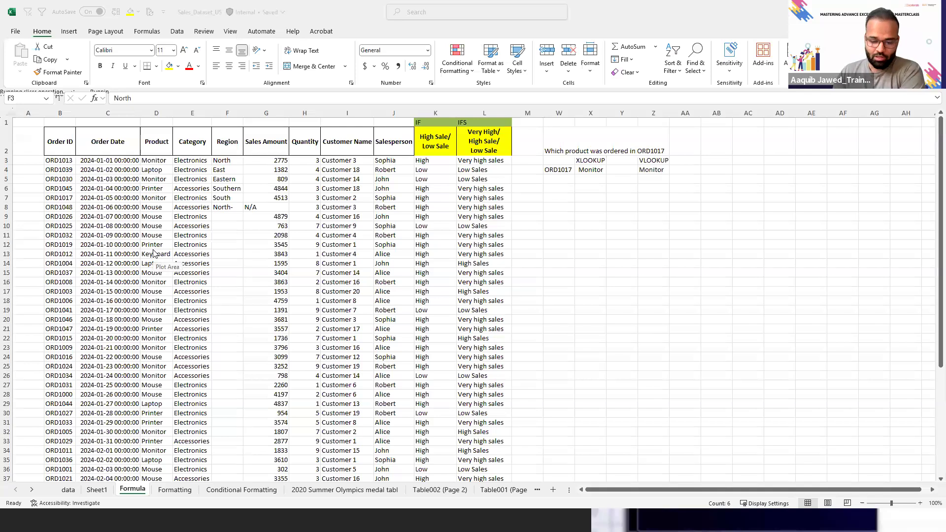
Clear the sample regions from F3:F8 in the Region column
{"action": "left_click", "coordinate": [228, 170]}
{"action": "key", "text": "Up"}
{"action": "key", "text": "ctrl+shift+Down"}
{"action": "key", "text": "Delete"}
{"action": "key", "text": "Down"}
{"action": "key", "text": "Up"}
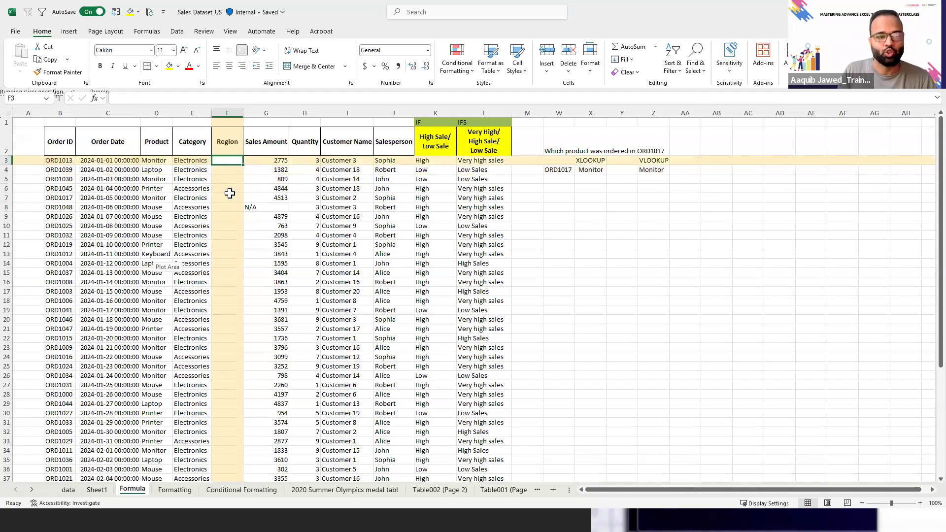
{"action": "key", "text": "Left"}
{"action": "key", "text": "ctrl+Down"}
{"action": "key", "text": "Right"}
{"action": "key", "text": "ctrl+shift+Up"}
{"action": "key", "text": "shift+Down"}
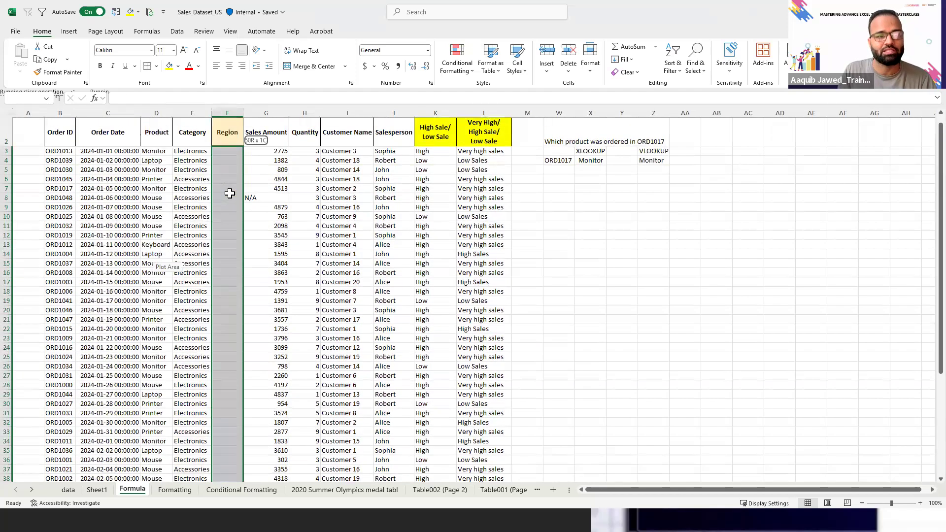
{"action": "left_click", "coordinate": [177, 32]}
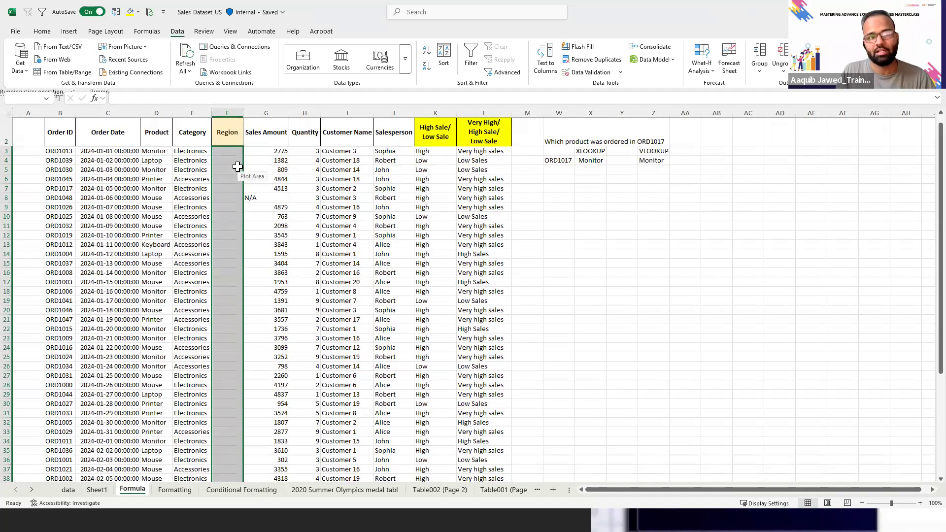
{"action": "key", "text": "Down"}
{"action": "key", "text": "Down"}
{"action": "key", "text": "ctrl+Up"}
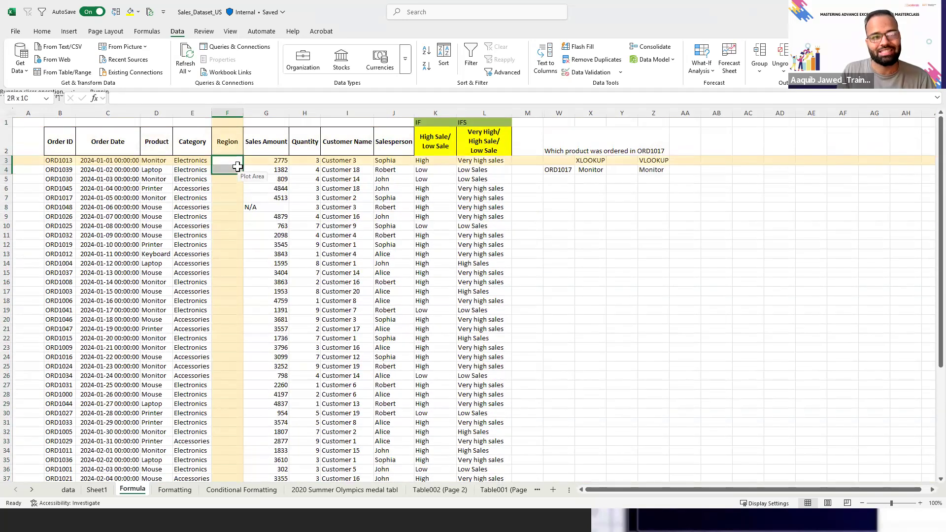
{"action": "key", "text": "ctrl+shift+Down"}
{"action": "key", "text": "Up"}
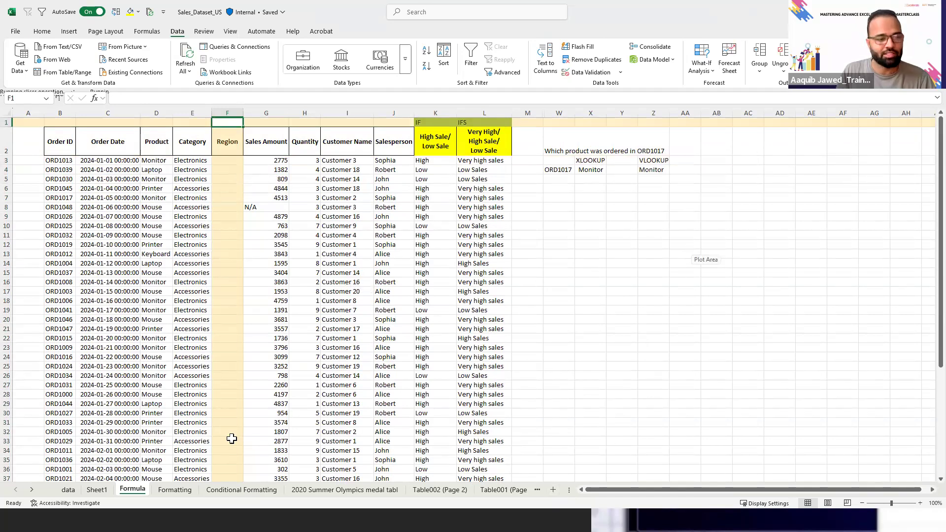
On Sheet1, build a list in G4:G8 with the header Region and the entries East, West, North and South
{"action": "left_click", "coordinate": [107, 489]}
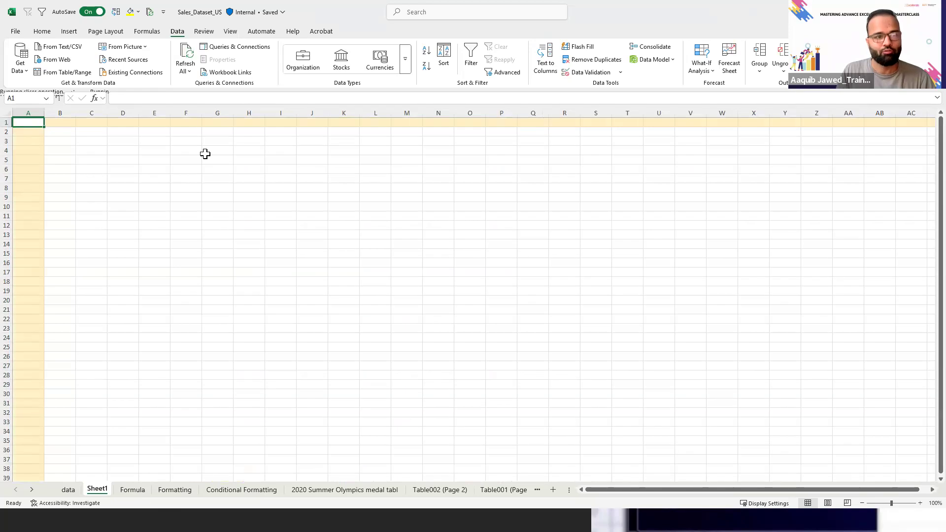
{"action": "left_click", "coordinate": [206, 152]}
{"action": "type", "text": "Regio"}
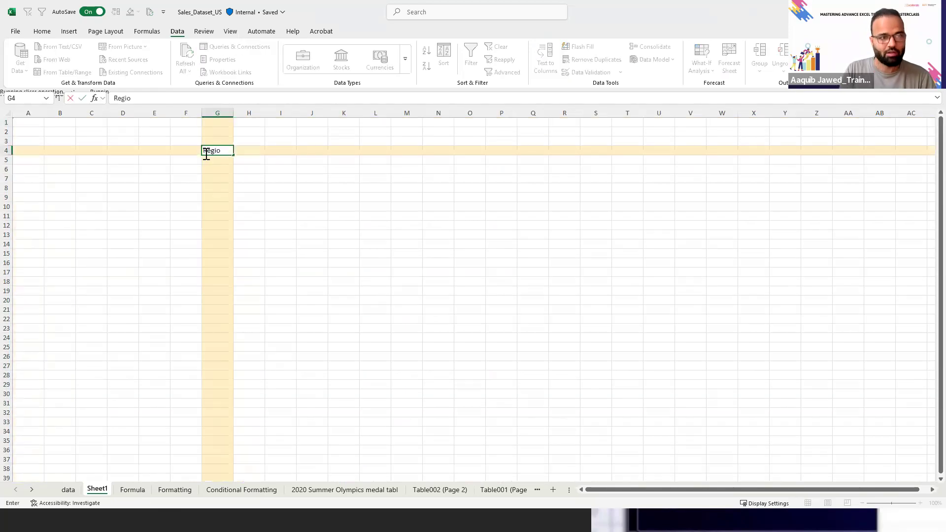
{"action": "type", "text": "n"}
{"action": "key", "text": "Return"}
{"action": "type", "text": "East"}
{"action": "key", "text": "Return"}
{"action": "type", "text": "West"}
{"action": "key", "text": "Return"}
{"action": "type", "text": "North"}
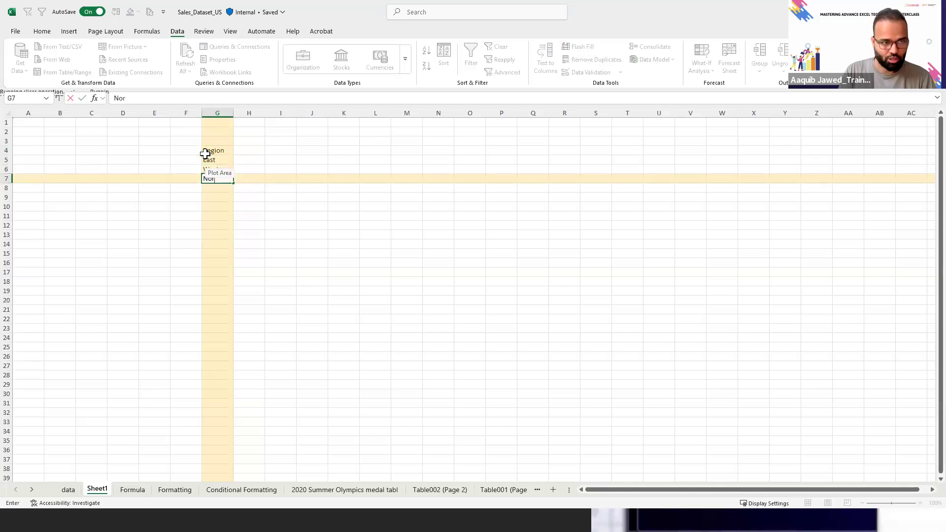
{"action": "key", "text": "Return"}
{"action": "type", "text": "South"}
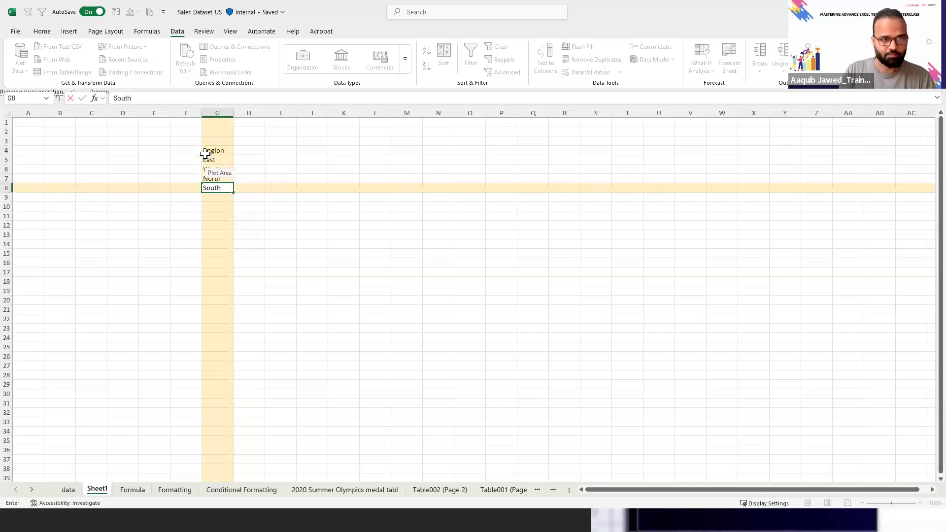
{"action": "key", "text": "Return"}
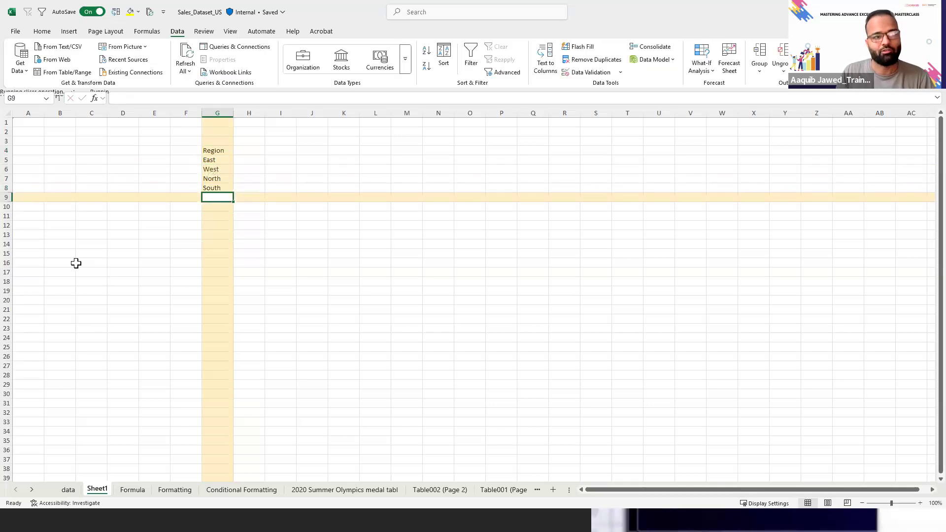
{"action": "left_click", "coordinate": [213, 149]}
{"action": "left_click_drag", "start_coordinate": [213, 149], "coordinate": [217, 187]}
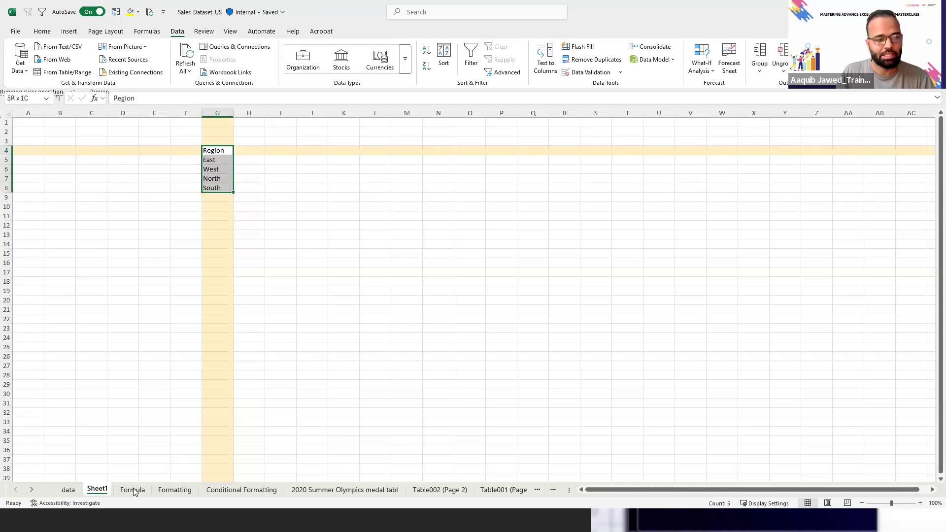
Look over the sales tables on the Formatting and Conditional Formatting sheets
{"action": "left_click", "coordinate": [178, 489]}
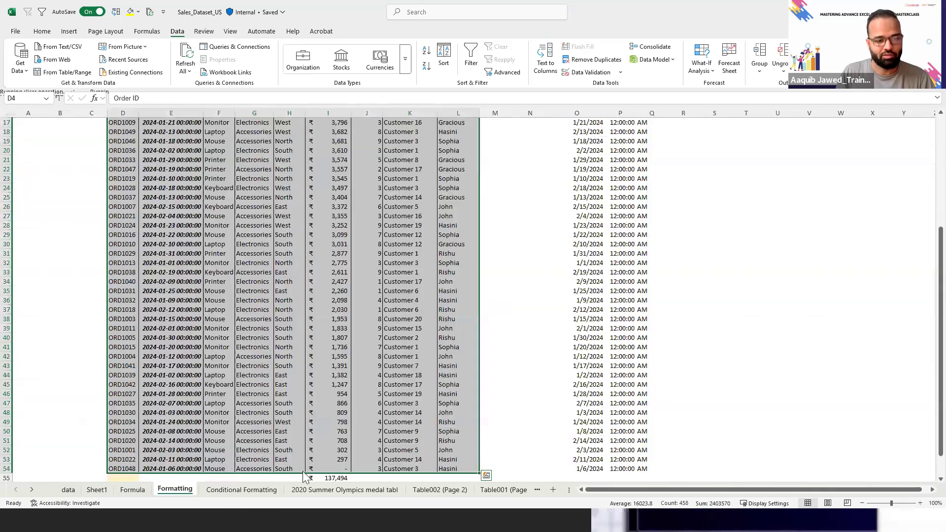
{"action": "left_click", "coordinate": [243, 490]}
{"action": "key", "text": "ctrl+Left"}
{"action": "key", "text": "ctrl+Left"}
{"action": "key", "text": "ctrl+Left"}
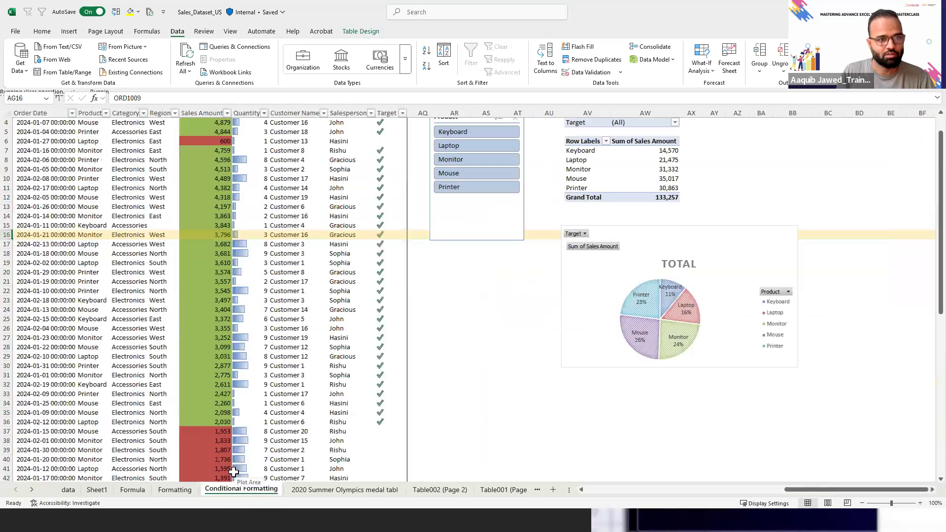
{"action": "left_click", "coordinate": [178, 491]}
{"action": "key", "text": "ctrl+Up"}
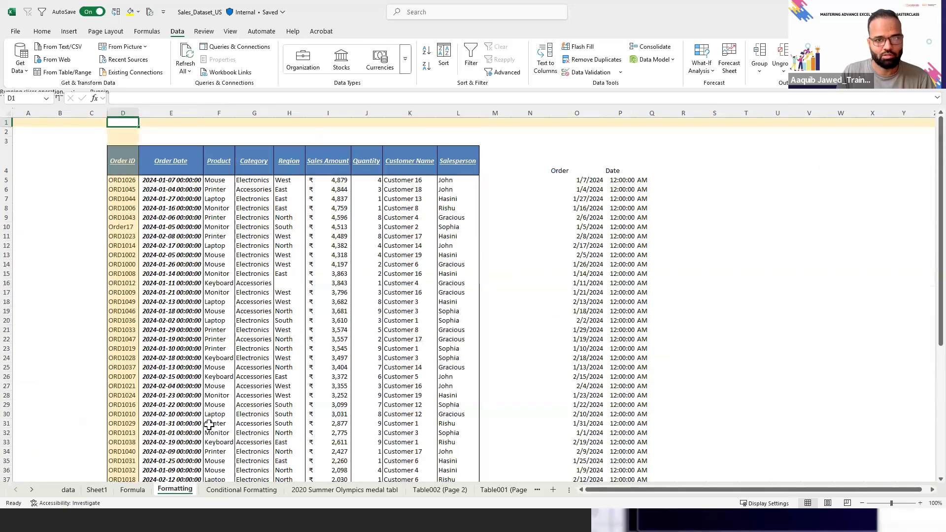
{"action": "key", "text": "Left"}
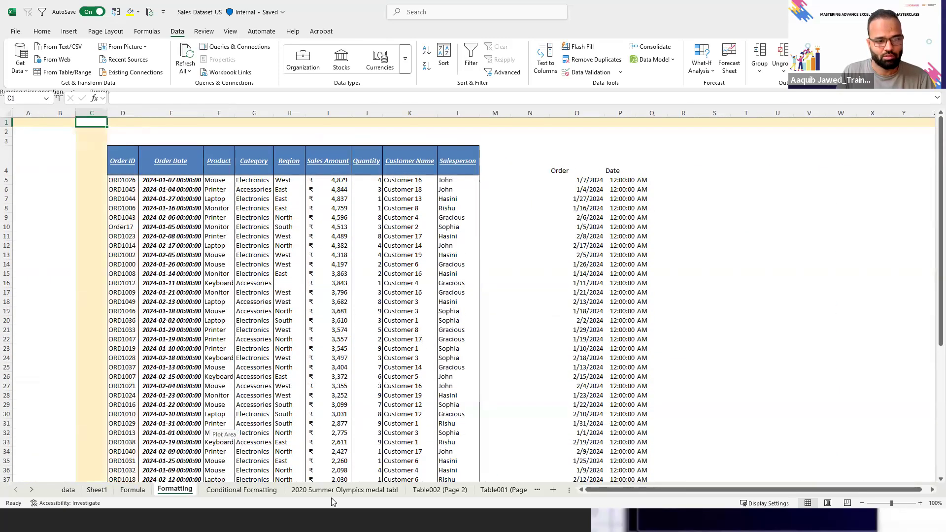
Return to the Formula sheet and go to the first empty Region cell, F3
{"action": "left_click", "coordinate": [133, 489]}
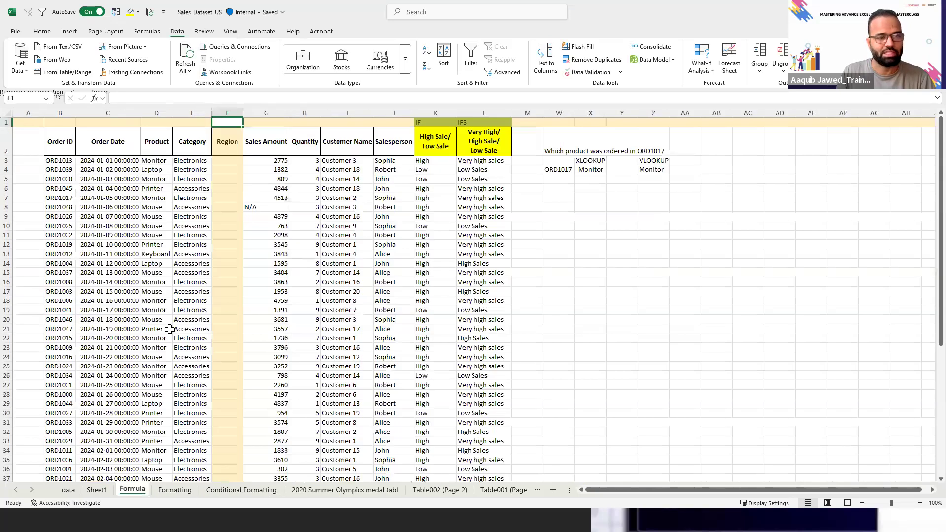
{"action": "left_click", "coordinate": [170, 328]}
{"action": "key", "text": "Up"}
{"action": "key", "text": "Up"}
{"action": "key", "text": "ctrl+Up"}
{"action": "key", "text": "Right"}
{"action": "key", "text": "Right"}
{"action": "key", "text": "Down"}
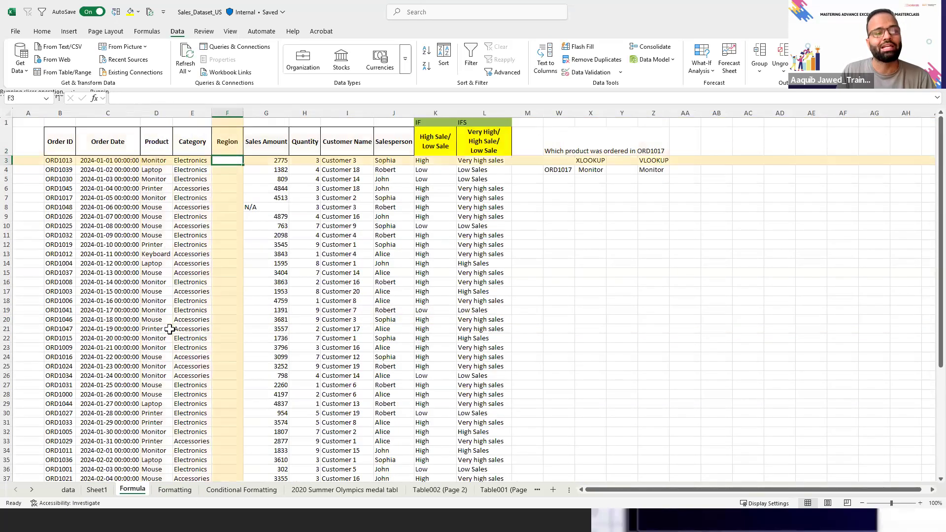
{"action": "key", "text": "shift+Down"}
{"action": "key", "text": "shift+Down"}
{"action": "key", "text": "shift+Down"}
{"action": "key", "text": "shift+Down"}
{"action": "key", "text": "shift+Down"}
{"action": "key", "text": "shift+Down"}
{"action": "key", "text": "shift+Down"}
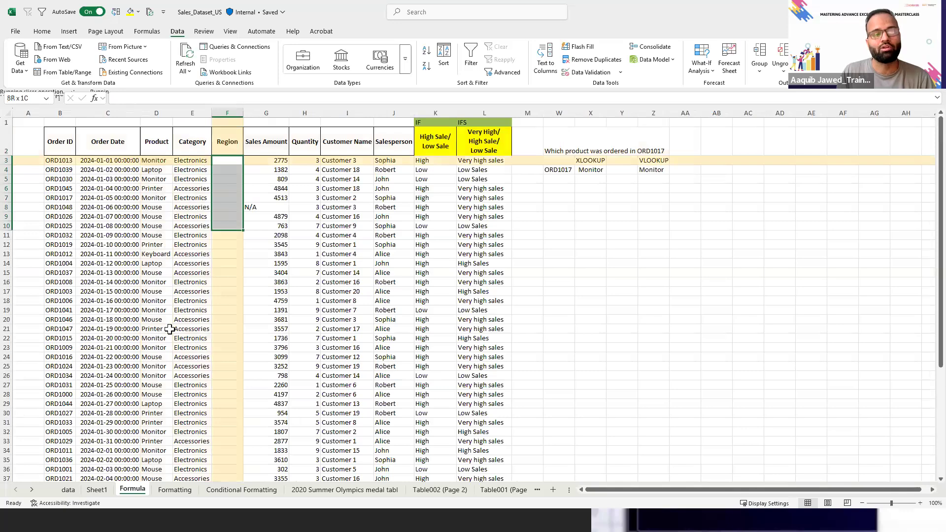
{"action": "key", "text": "Up"}
{"action": "key", "text": "Down"}
Open data validation for the Region cells F3:F52 and restrict the allowed entries to a List
{"action": "key", "text": "Left"}
{"action": "key", "text": "ctrl+Down"}
{"action": "key", "text": "Right"}
{"action": "key", "text": "ctrl+shift+Up"}
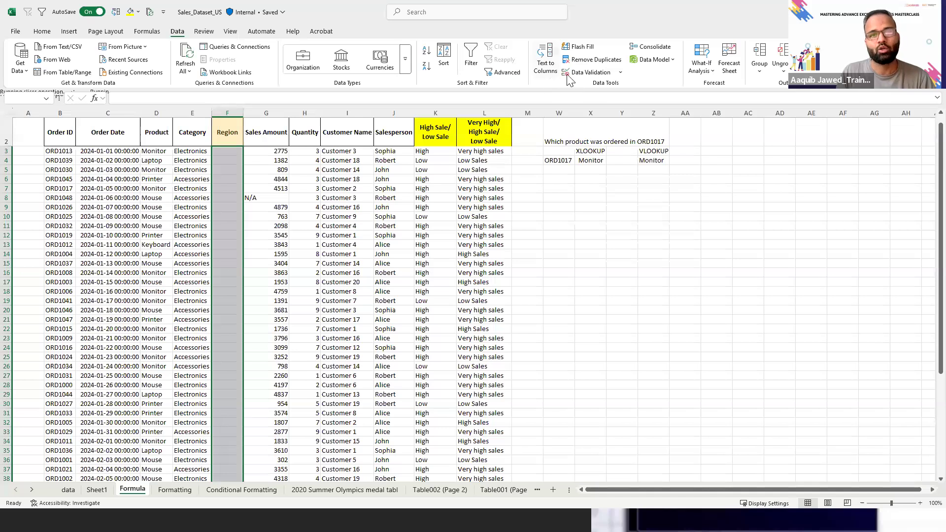
{"action": "left_click", "coordinate": [620, 73]}
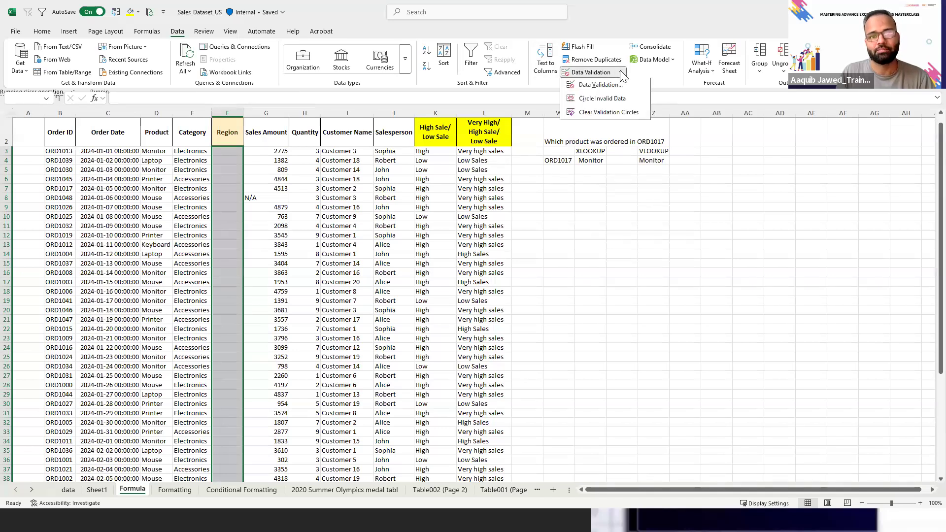
{"action": "left_click", "coordinate": [600, 86]}
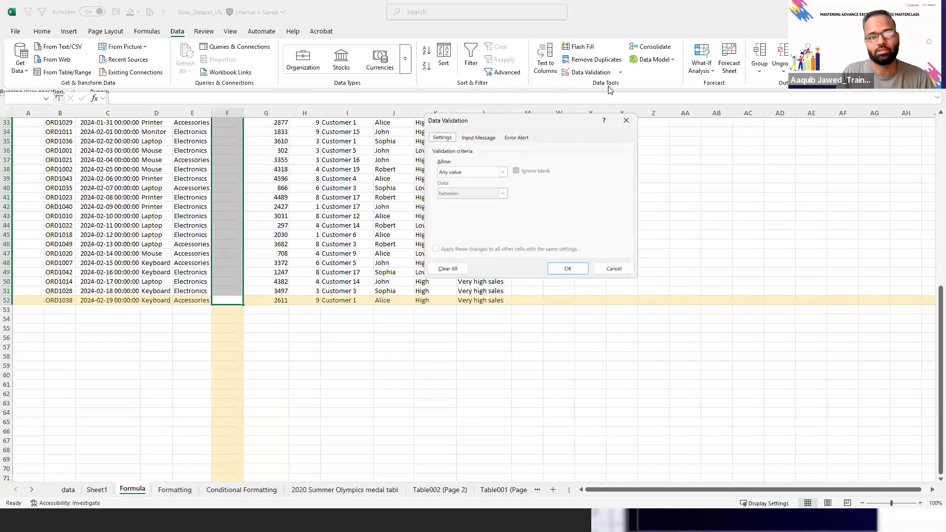
{"action": "left_click", "coordinate": [503, 173]}
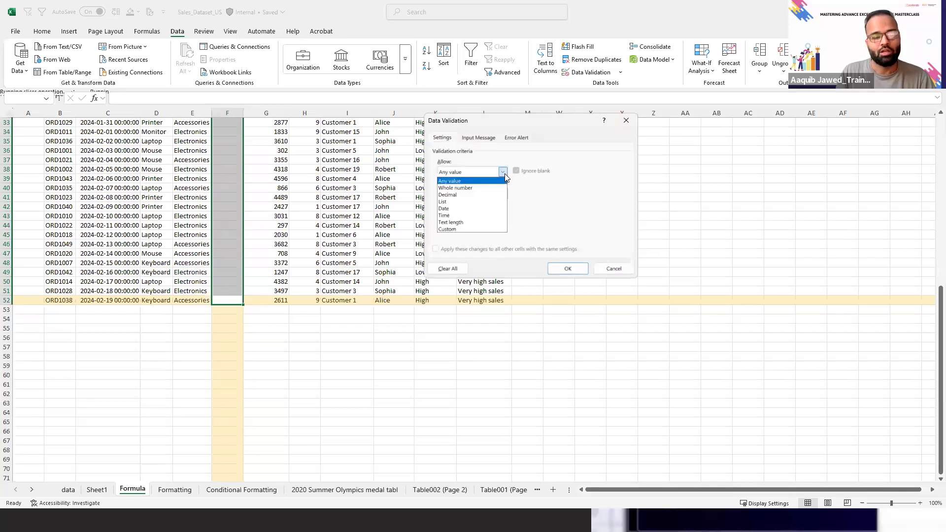
{"action": "left_click", "coordinate": [465, 202]}
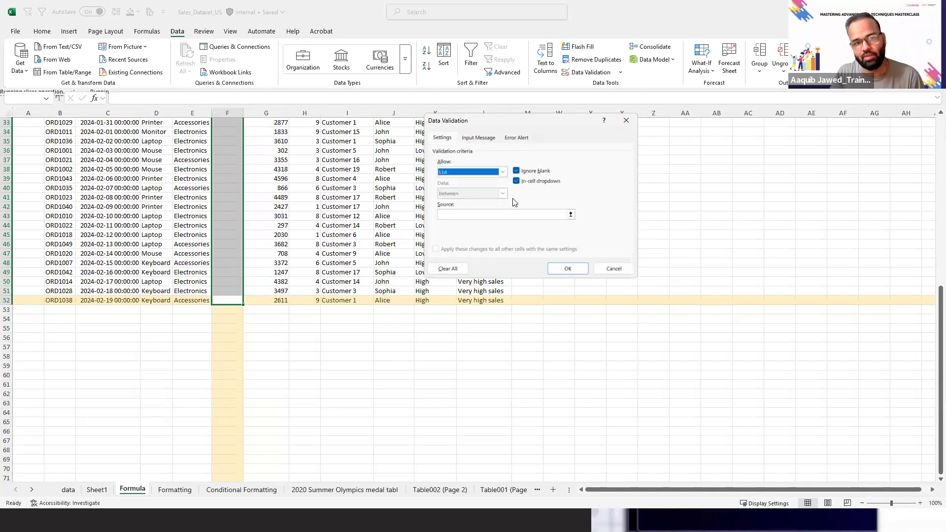
{"action": "left_click", "coordinate": [560, 218]}
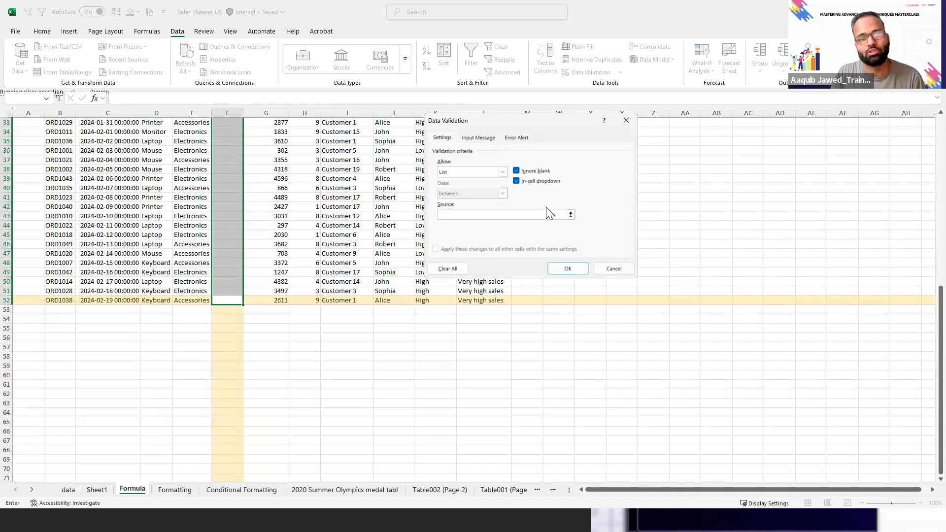
{"action": "left_click", "coordinate": [571, 214]}
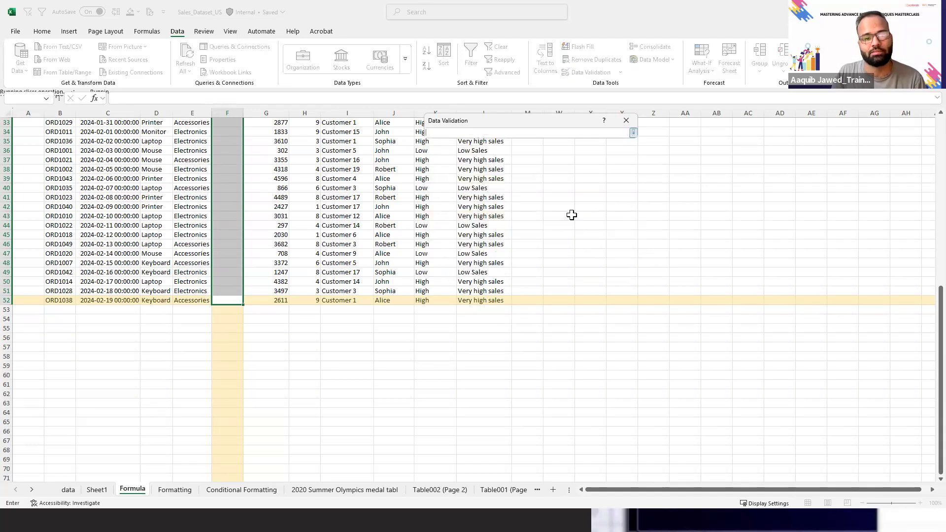
{"action": "left_click", "coordinate": [633, 133]}
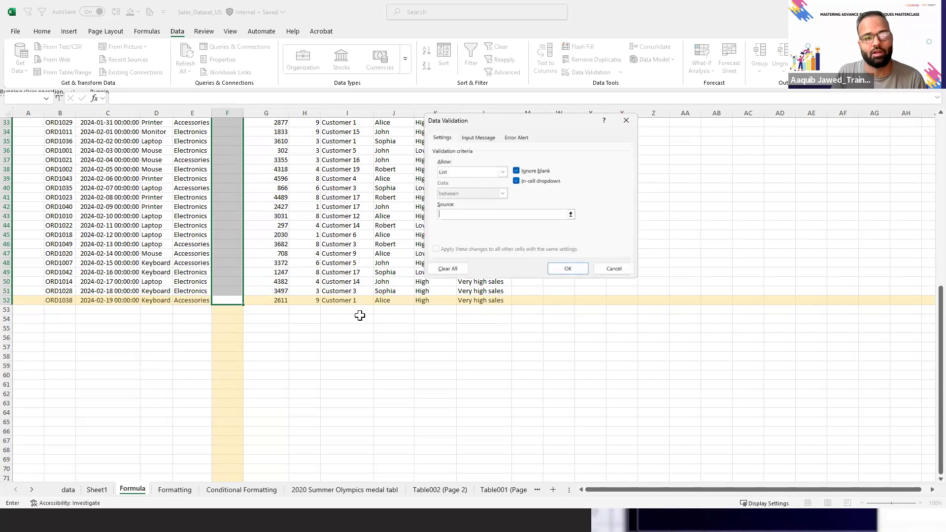
Use the region entries in Sheet1 G5:G8 as the list source and apply the validation
{"action": "left_click", "coordinate": [107, 488]}
{"action": "left_click", "coordinate": [216, 161]}
{"action": "key", "text": "shift+Down"}
{"action": "key", "text": "shift+Down"}
{"action": "key", "text": "shift+Down"}
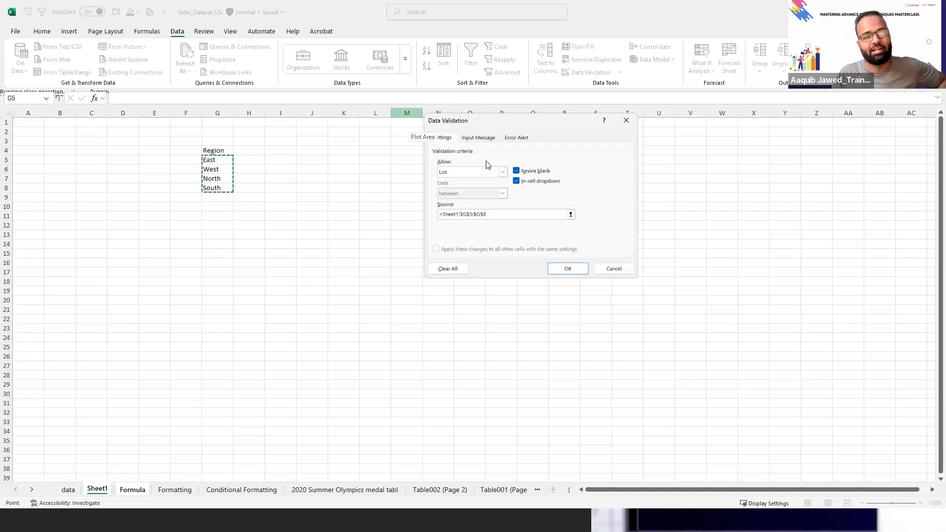
{"action": "left_click", "coordinate": [503, 171]}
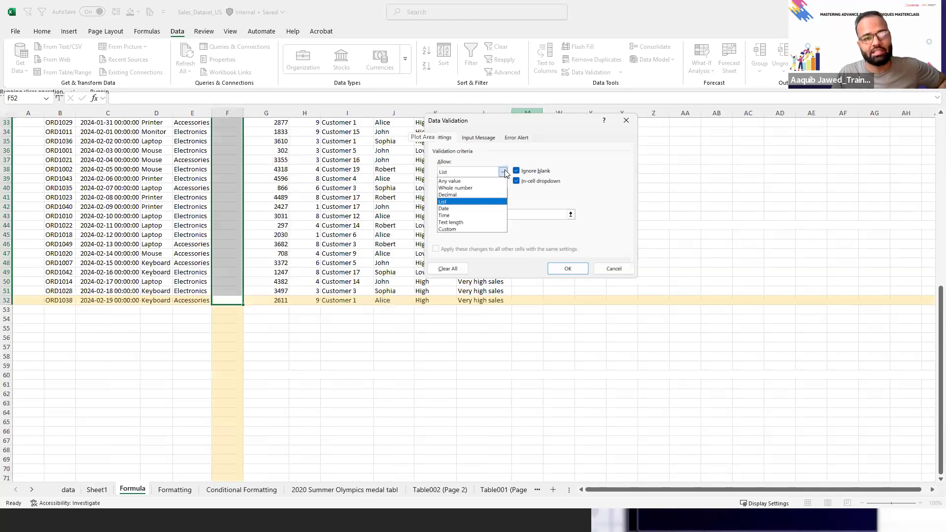
{"action": "left_click", "coordinate": [543, 223]}
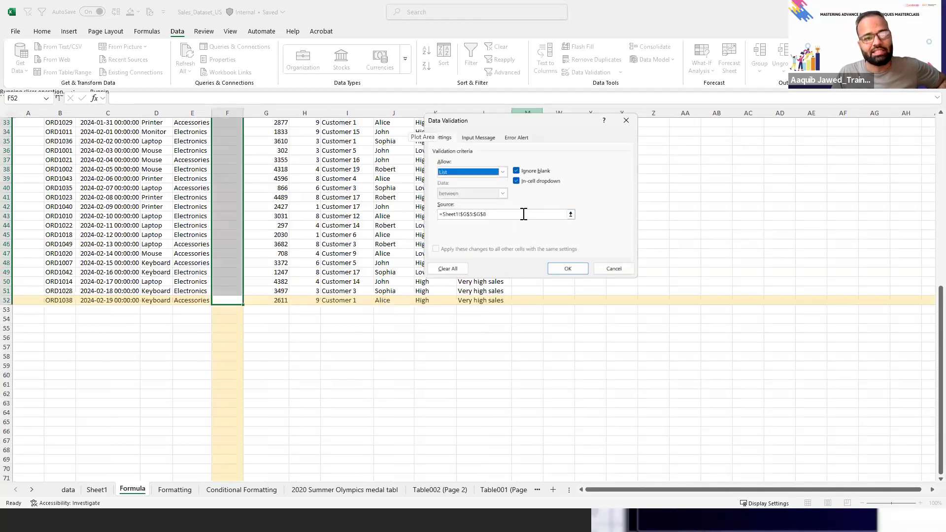
{"action": "left_click", "coordinate": [524, 214]}
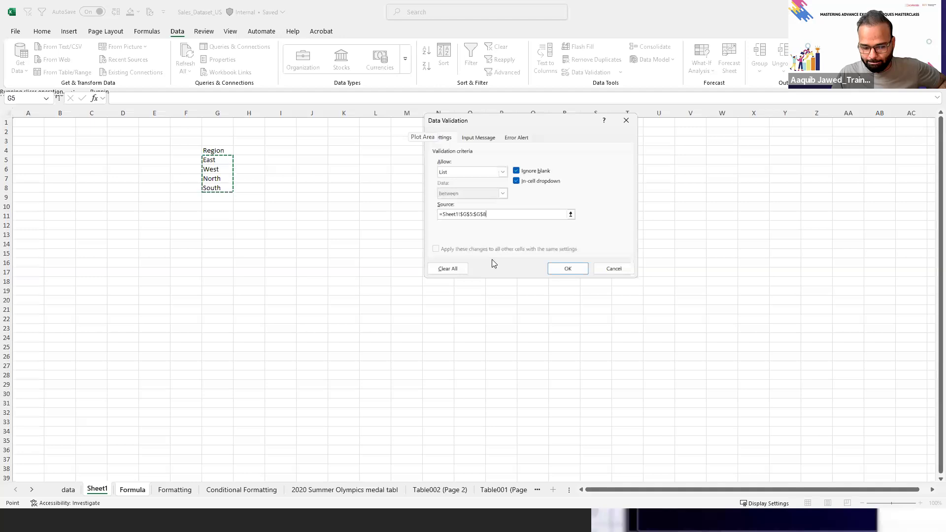
{"action": "left_click", "coordinate": [572, 270]}
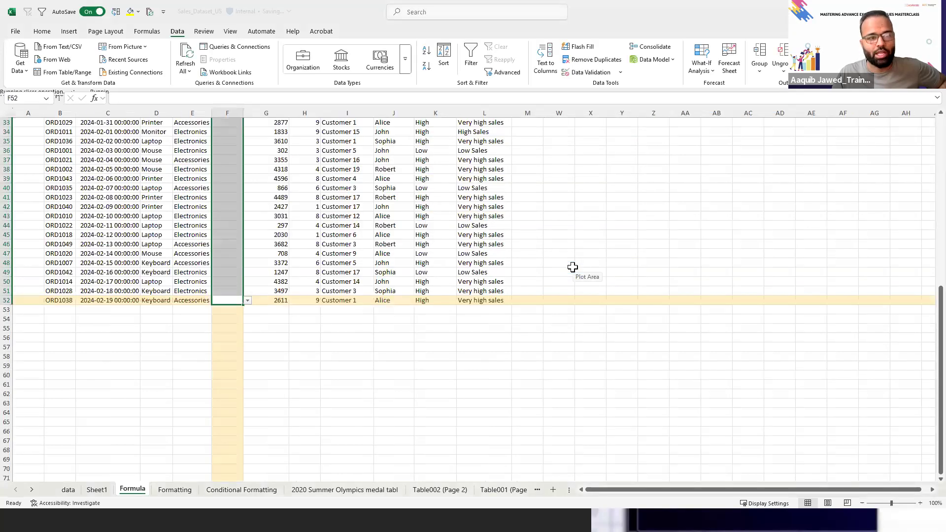
Look through the Region cells from F52 up to F3 and F4 to check for the dropdown
{"action": "key", "text": "Up"}
{"action": "key", "text": "Up"}
{"action": "key", "text": "Up"}
{"action": "key", "text": "Up"}
{"action": "key", "text": "Up"}
{"action": "key", "text": "Up"}
{"action": "key", "text": "Up"}
{"action": "key", "text": "Up"}
{"action": "key", "text": "Up"}
{"action": "key", "text": "Up"}
{"action": "key", "text": "Up"}
{"action": "key", "text": "Up"}
{"action": "key", "text": "Up"}
{"action": "key", "text": "Up"}
{"action": "key", "text": "Up"}
{"action": "key", "text": "Up"}
{"action": "key", "text": "Up"}
{"action": "key", "text": "Up"}
{"action": "key", "text": "Up"}
{"action": "key", "text": "Up"}
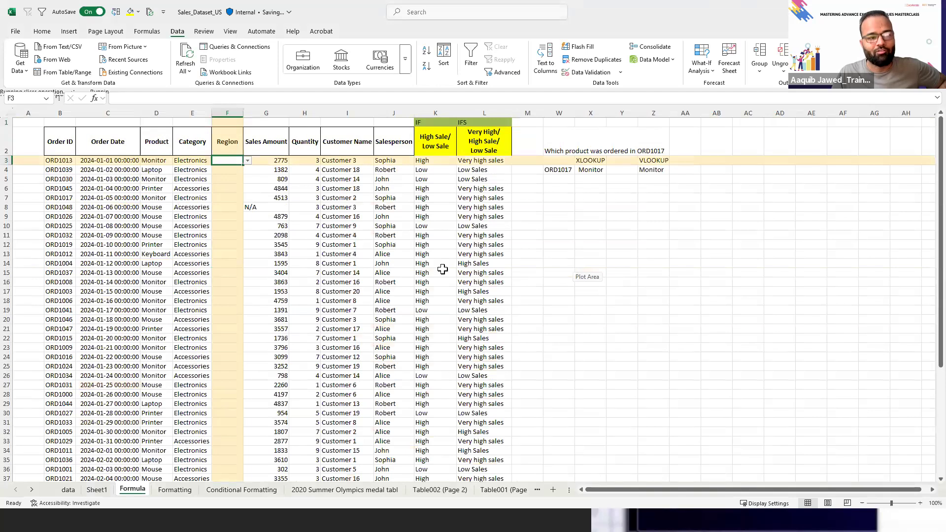
{"action": "key", "text": "Down"}
{"action": "key", "text": "Down"}
{"action": "key", "text": "Down"}
{"action": "key", "text": "Up"}
{"action": "key", "text": "Up"}
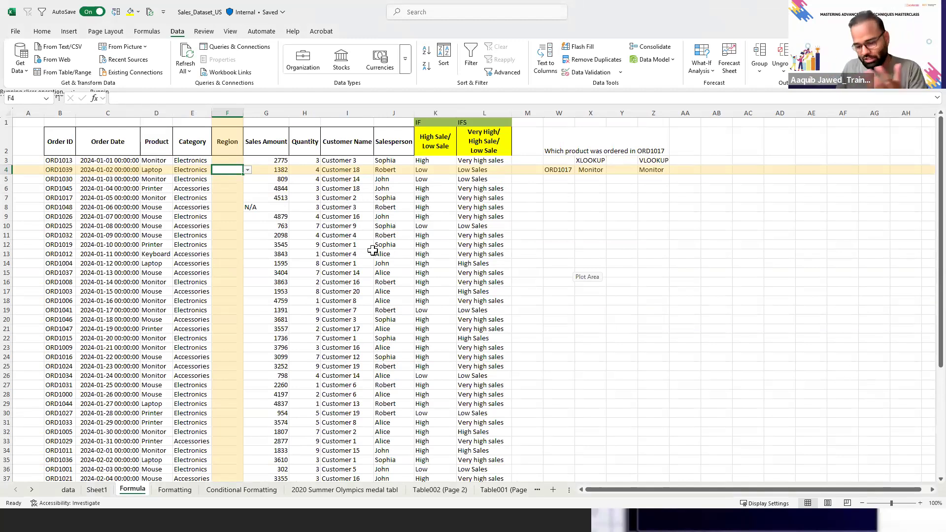
{"action": "key", "text": "Up"}
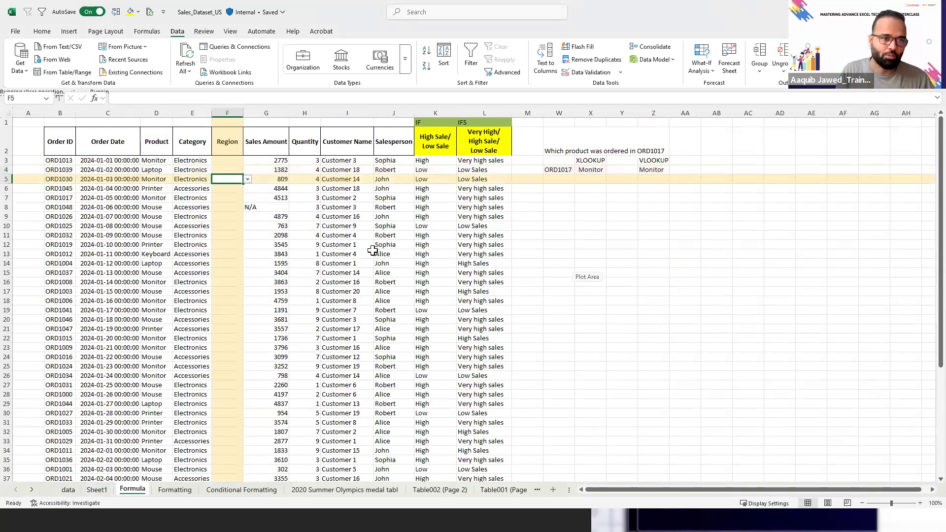
{"action": "key", "text": "Down"}
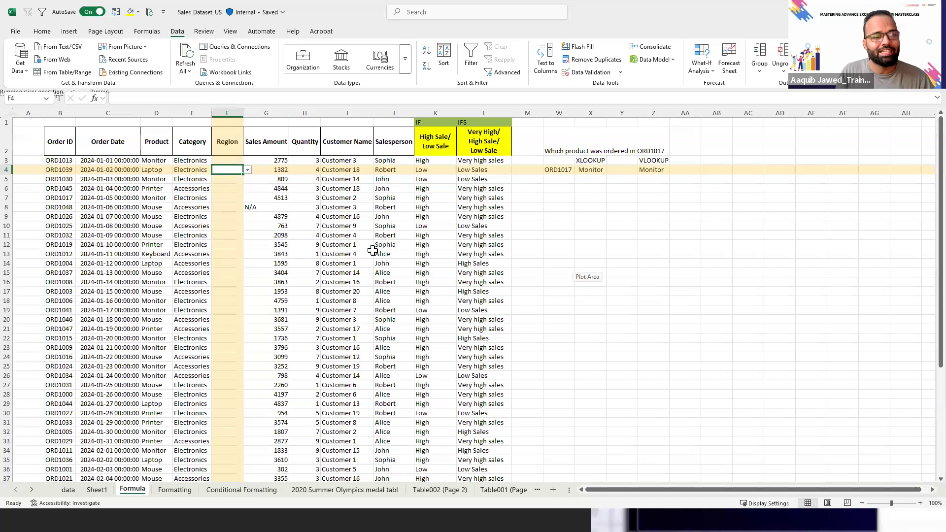
Use the dropdown to enter West in Region cells F4 and F5 and North in F6 and F7
{"action": "left_click", "coordinate": [249, 170]}
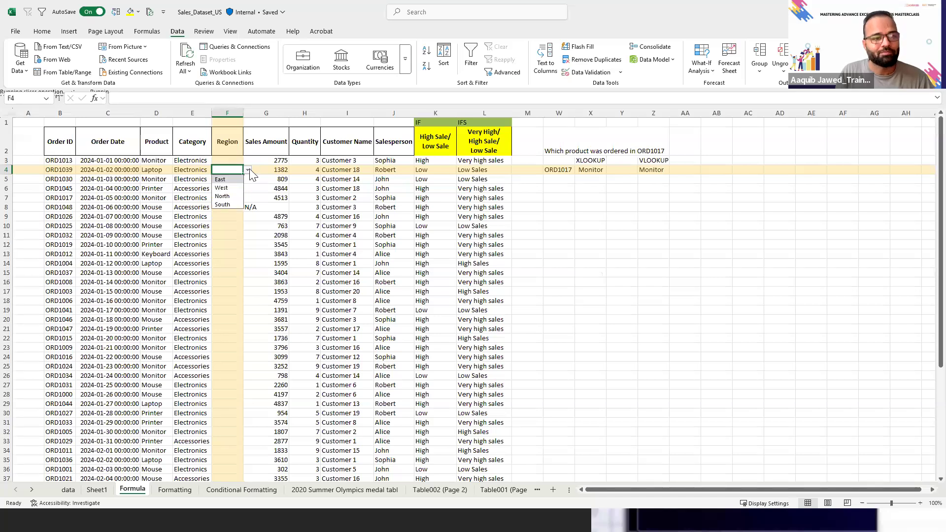
{"action": "left_click", "coordinate": [230, 188]}
{"action": "key", "text": "Return"}
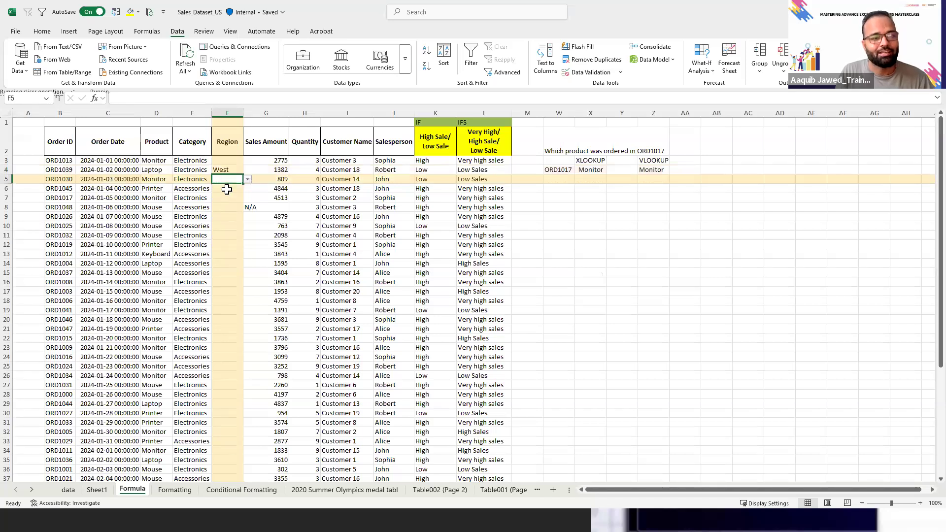
{"action": "left_click", "coordinate": [248, 179]}
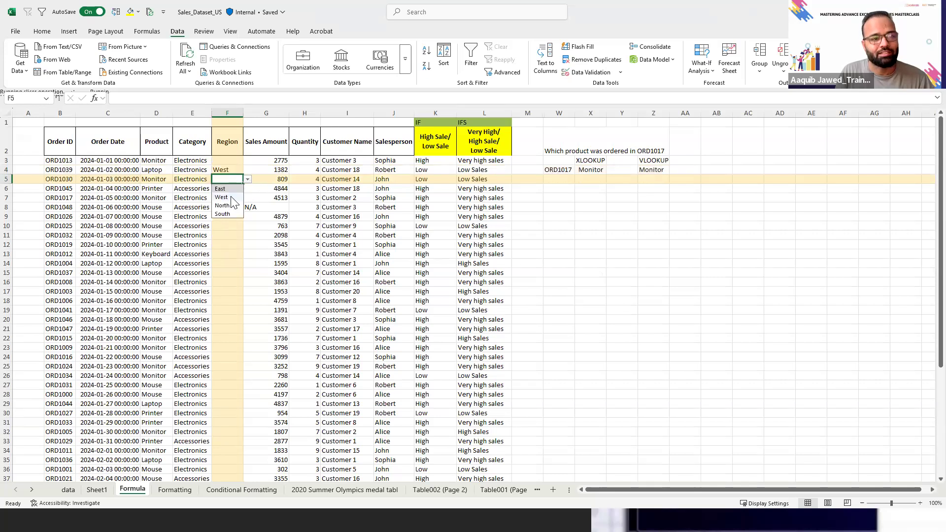
{"action": "left_click", "coordinate": [230, 196]}
{"action": "key", "text": "Return"}
{"action": "left_click", "coordinate": [248, 188]}
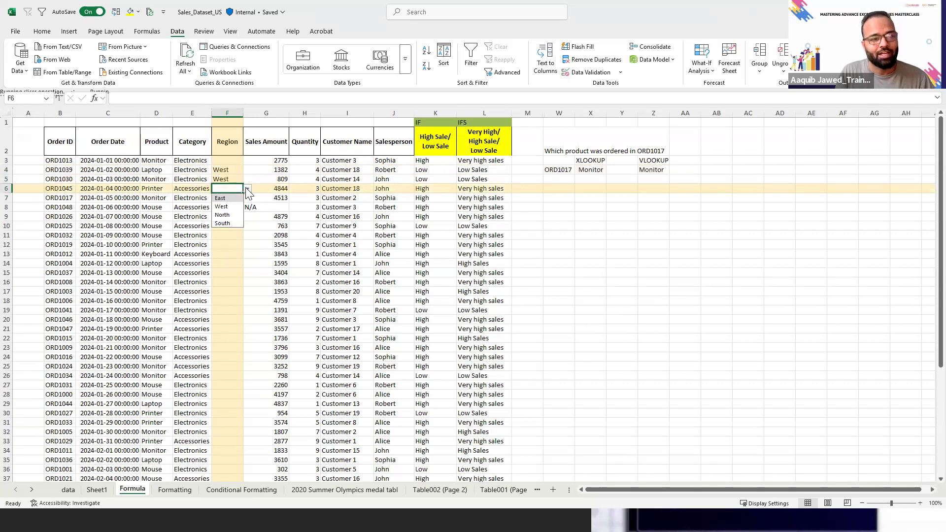
{"action": "left_click", "coordinate": [222, 215]}
{"action": "key", "text": "Return"}
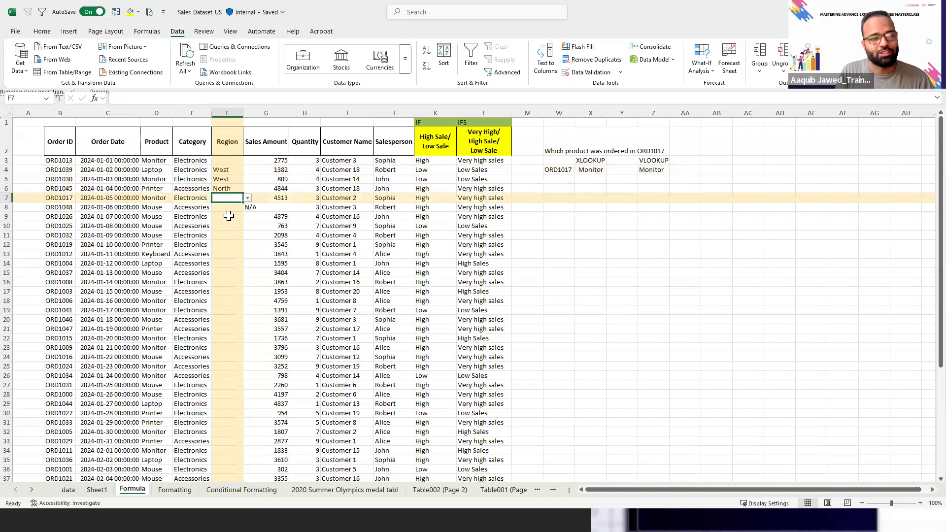
{"action": "left_click", "coordinate": [249, 198]}
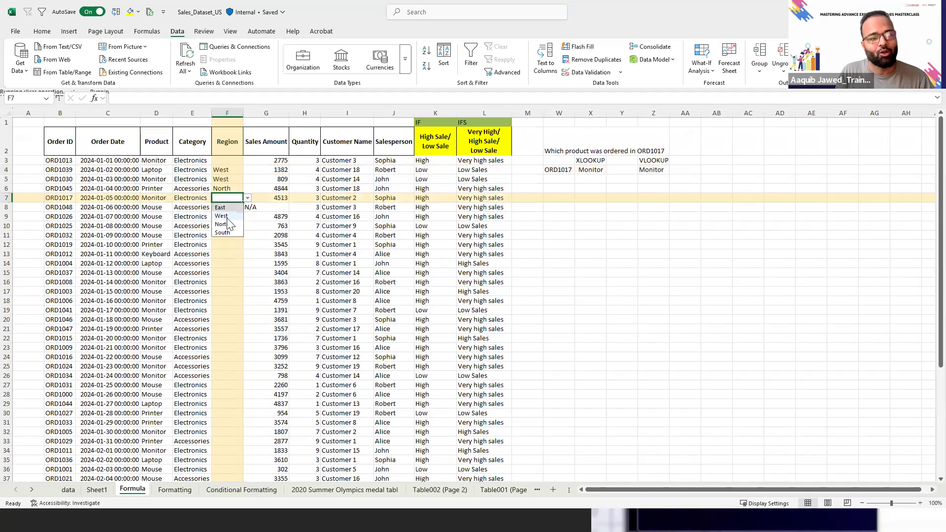
{"action": "left_click", "coordinate": [226, 222]}
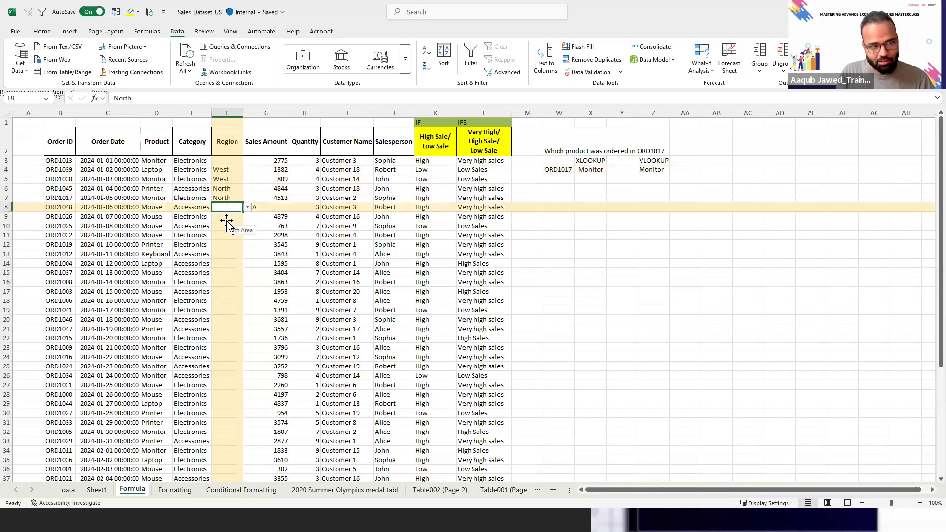
{"action": "key", "text": "Down"}
{"action": "key", "text": "Down"}
{"action": "key", "text": "Down"}
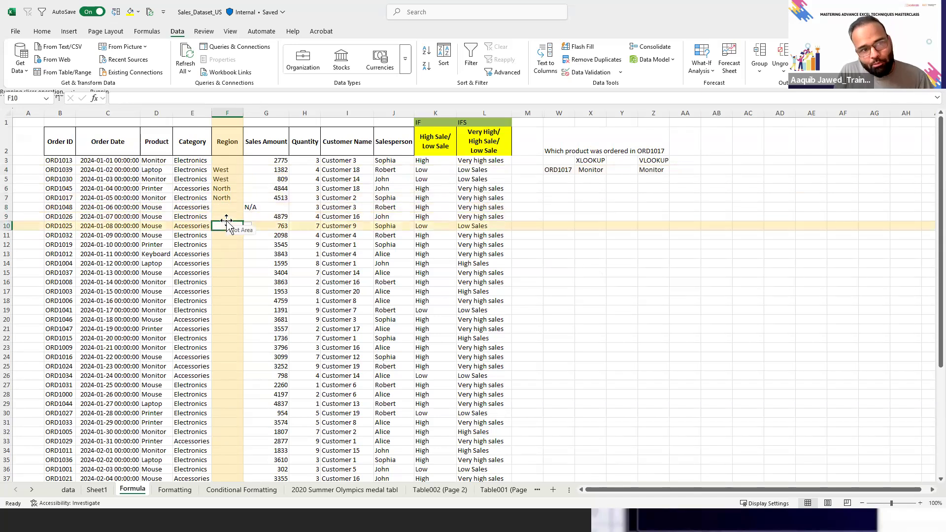
{"action": "key", "text": "shift+Down"}
{"action": "key", "text": "shift+Down"}
{"action": "key", "text": "shift+Down"}
{"action": "key", "text": "shift+Up"}
{"action": "key", "text": "Up"}
{"action": "key", "text": "Up"}
{"action": "key", "text": "Up"}
{"action": "key", "text": "Up"}
{"action": "key", "text": "Up"}
{"action": "key", "text": "Up"}
{"action": "key", "text": "Up"}
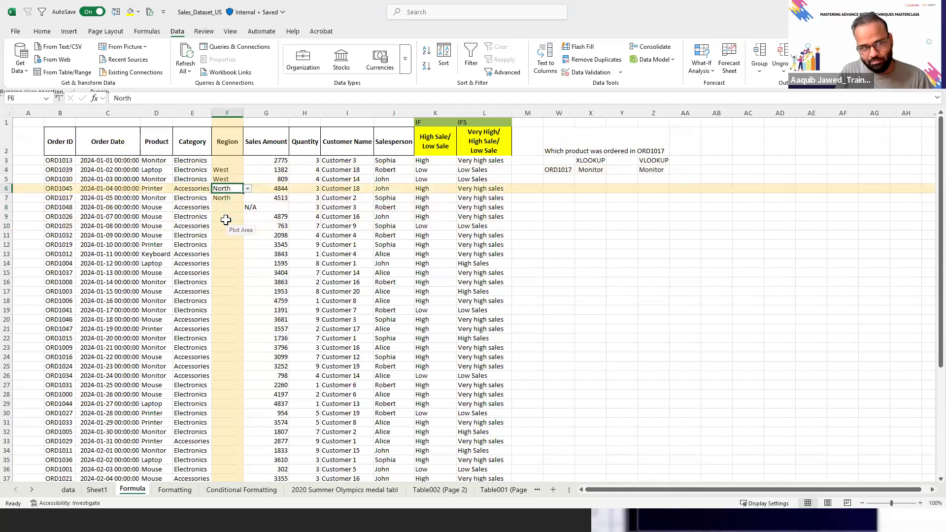
{"action": "key", "text": "shift+Down"}
{"action": "key", "text": "shift+Down"}
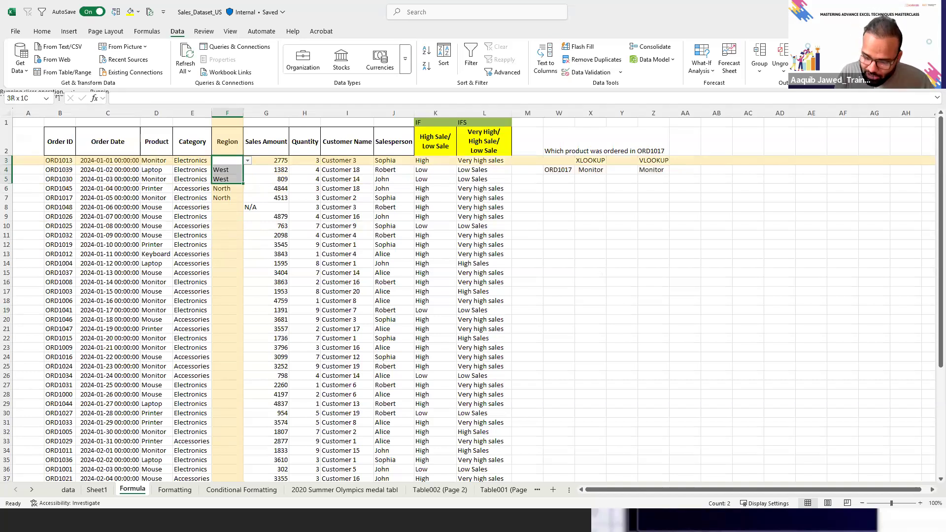
{"action": "key", "text": "alt+Tab"}
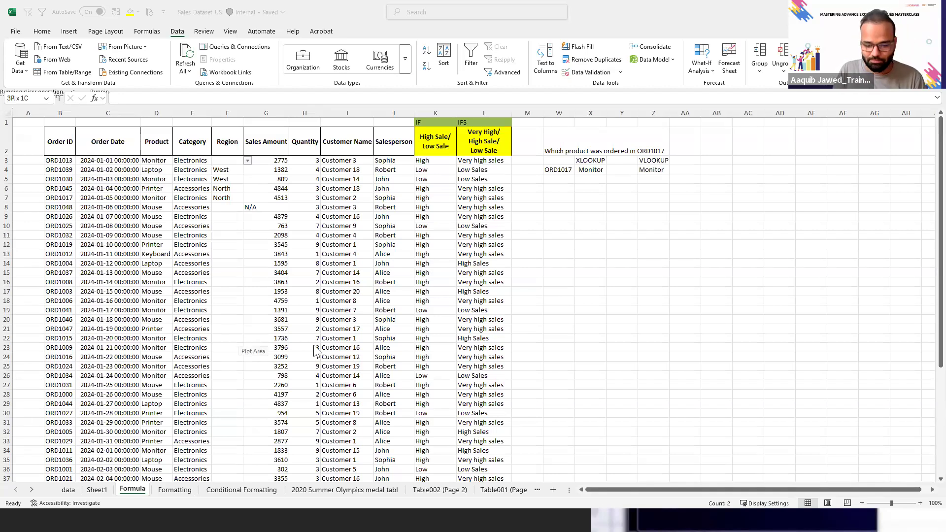
{"action": "left_click", "coordinate": [229, 282]}
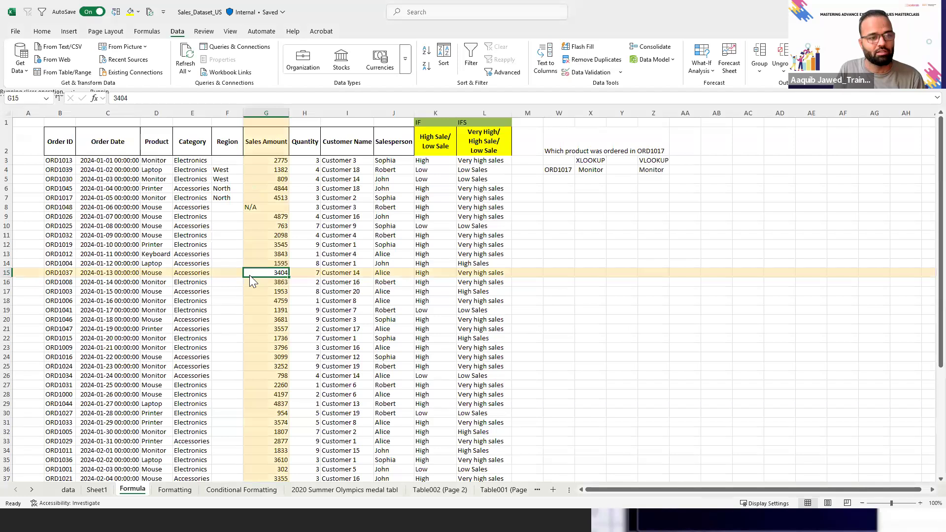
{"action": "key", "text": "Down"}
{"action": "key", "text": "Down"}
{"action": "key", "text": "Down"}
{"action": "key", "text": "Down"}
{"action": "key", "text": "Down"}
{"action": "key", "text": "Down"}
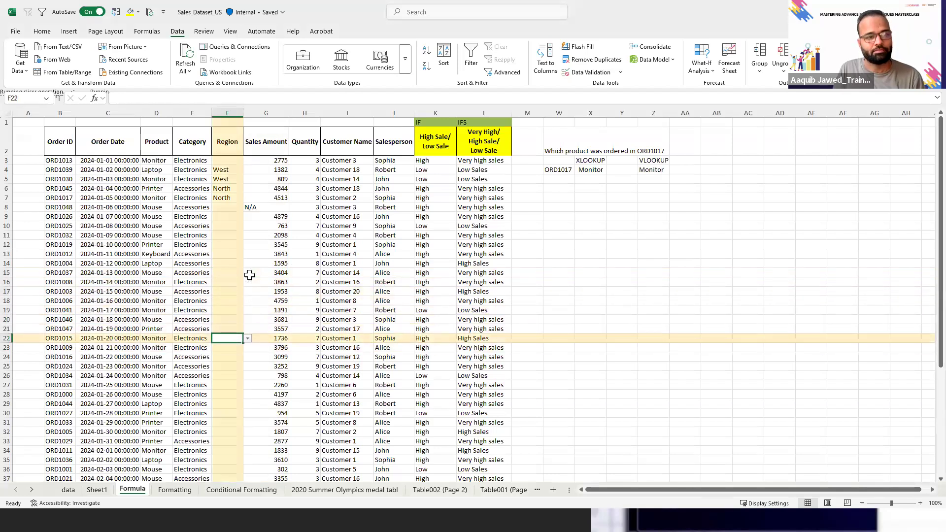
{"action": "key", "text": "Up"}
{"action": "key", "text": "Up"}
{"action": "key", "text": "Up"}
{"action": "key", "text": "Up"}
{"action": "key", "text": "Up"}
{"action": "key", "text": "Up"}
{"action": "key", "text": "Up"}
{"action": "key", "text": "Up"}
{"action": "key", "text": "Up"}
{"action": "key", "text": "Up"}
{"action": "key", "text": "Up"}
{"action": "key", "text": "Up"}
{"action": "key", "text": "Up"}
{"action": "key", "text": "Up"}
{"action": "key", "text": "Up"}
{"action": "key", "text": "Up"}
{"action": "key", "text": "Up"}
{"action": "key", "text": "Up"}
{"action": "key", "text": "Up"}
{"action": "key", "text": "Down"}
{"action": "key", "text": "Down"}
{"action": "key", "text": "Down"}
{"action": "key", "text": "Down"}
{"action": "key", "text": "Down"}
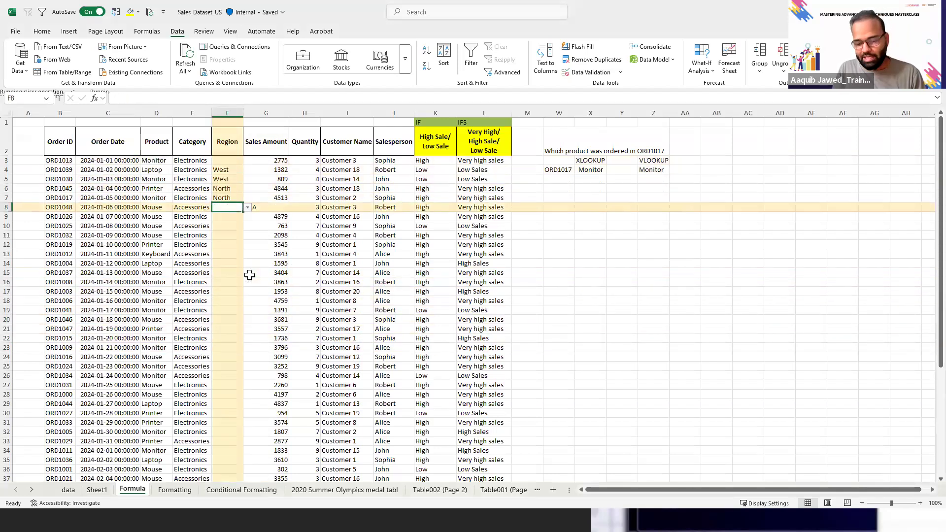
{"action": "key", "text": "Down"}
Switch to the workshop slide presentation and look through the slides on data validation, lookup functions, conditional formatting and the Day 2 overview
{"action": "key", "text": "alt+Tab"}
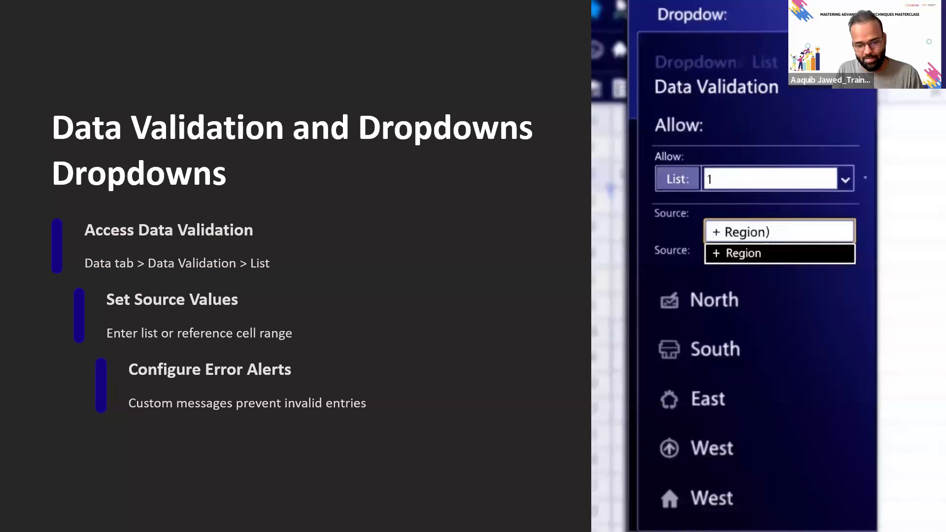
{"action": "key", "text": "Right"}
{"action": "key", "text": "Right"}
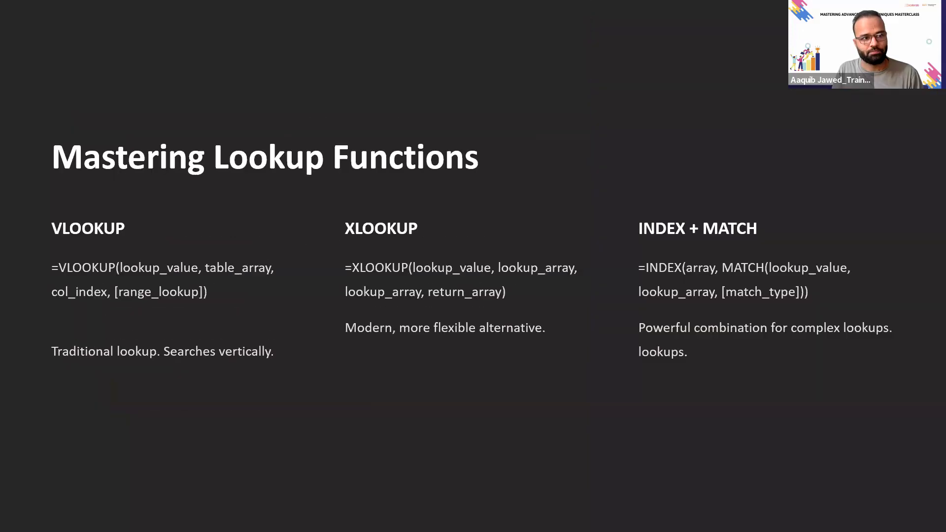
{"action": "key", "text": "Right"}
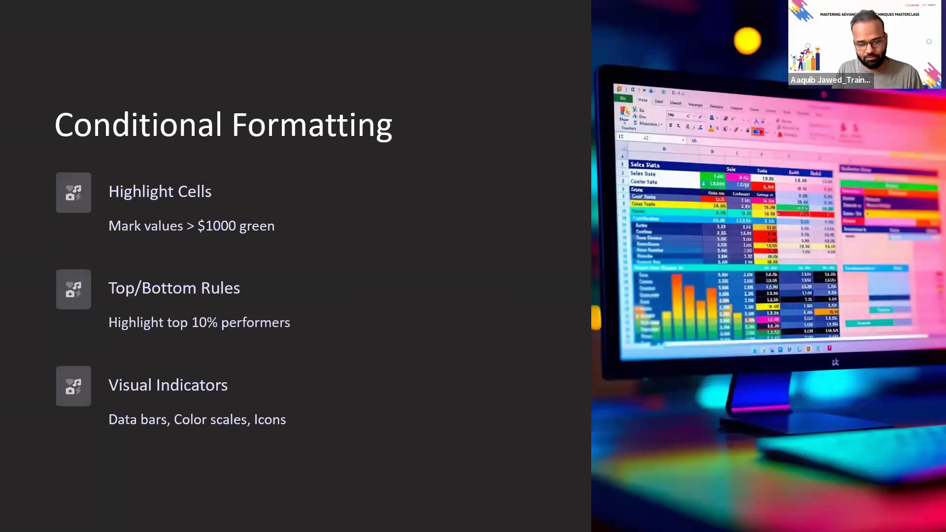
{"action": "key", "text": "Left"}
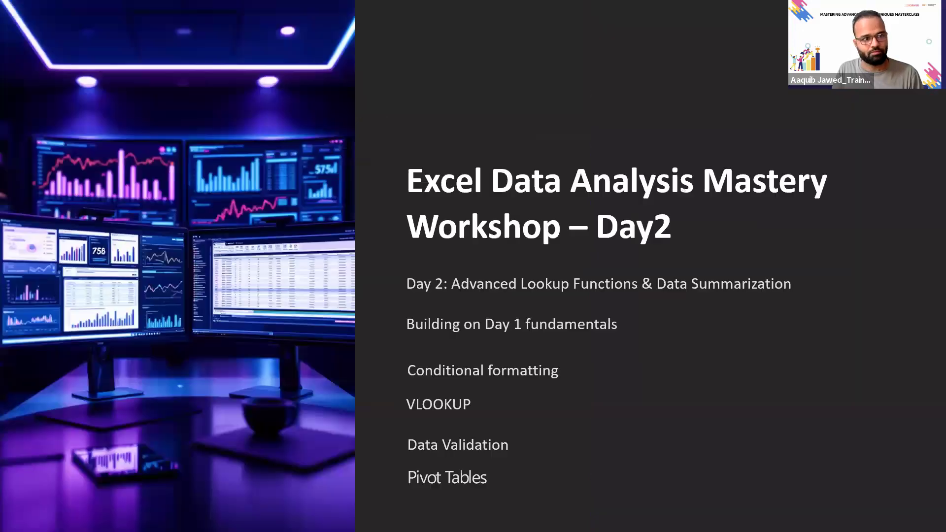
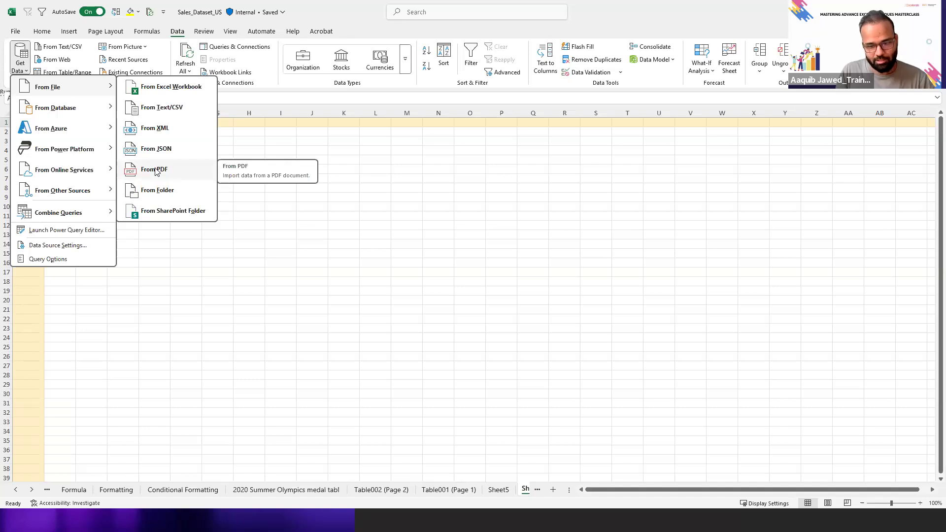
Import the Stores PDF from the Desktop folder Internal Project > 1.Training > Excel as a data source
{"action": "left_click", "coordinate": [155, 170]}
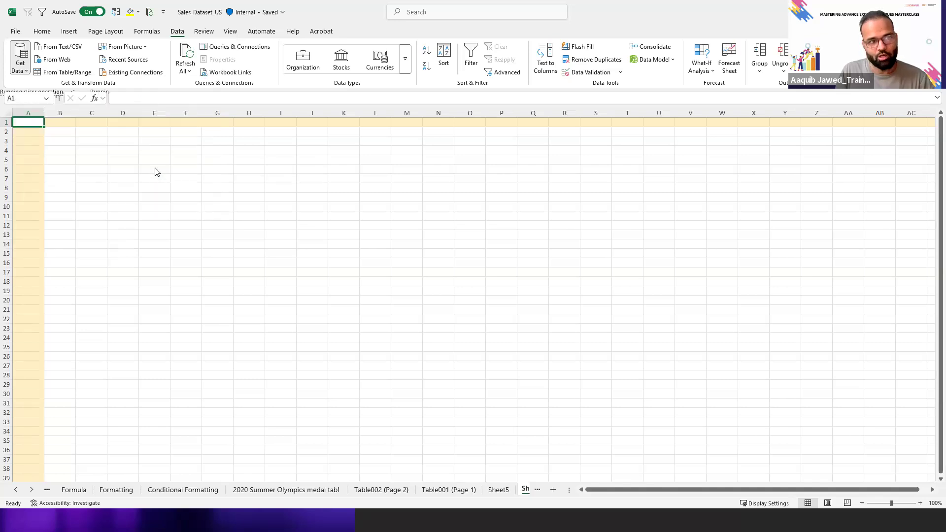
{"action": "left_click", "coordinate": [499, 298]}
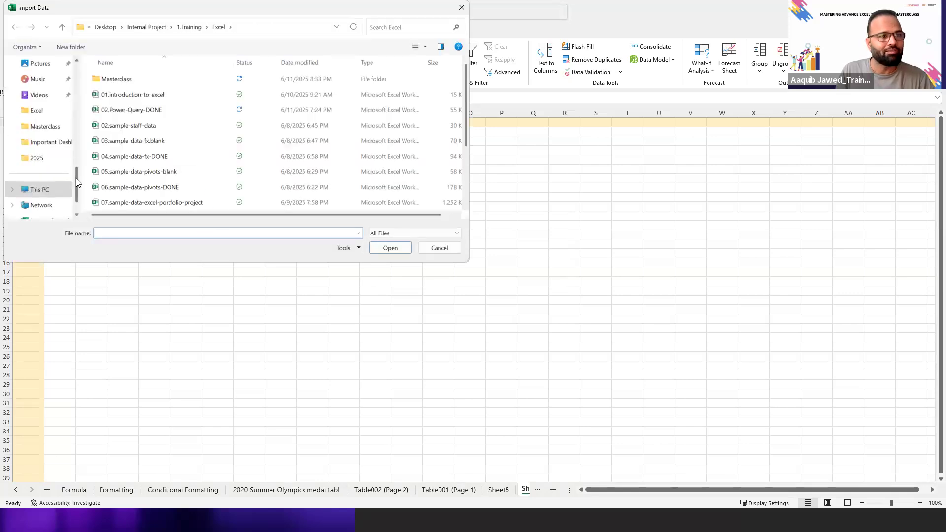
{"action": "left_click_drag", "start_coordinate": [75, 181], "coordinate": [75, 159]}
{"action": "left_click", "coordinate": [42, 97]}
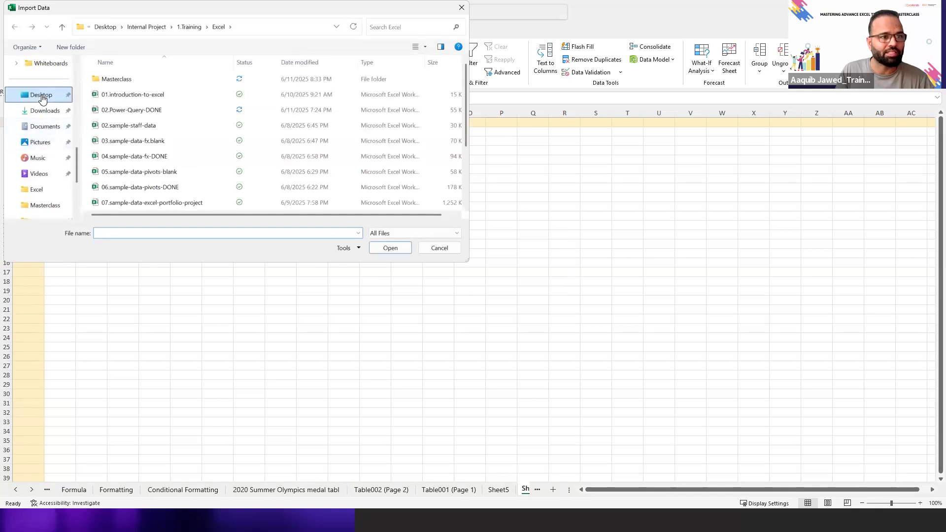
{"action": "left_click", "coordinate": [127, 157]}
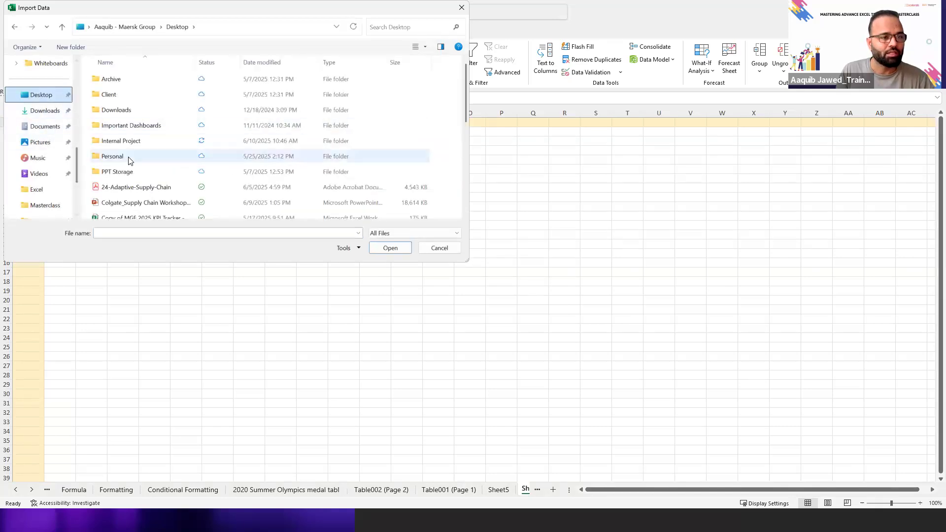
{"action": "double_click", "coordinate": [126, 141]}
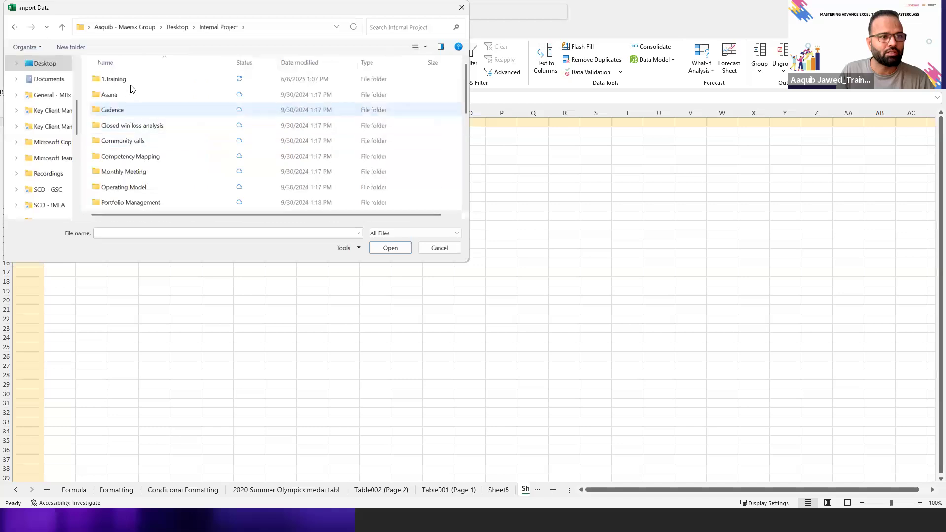
{"action": "double_click", "coordinate": [130, 83]}
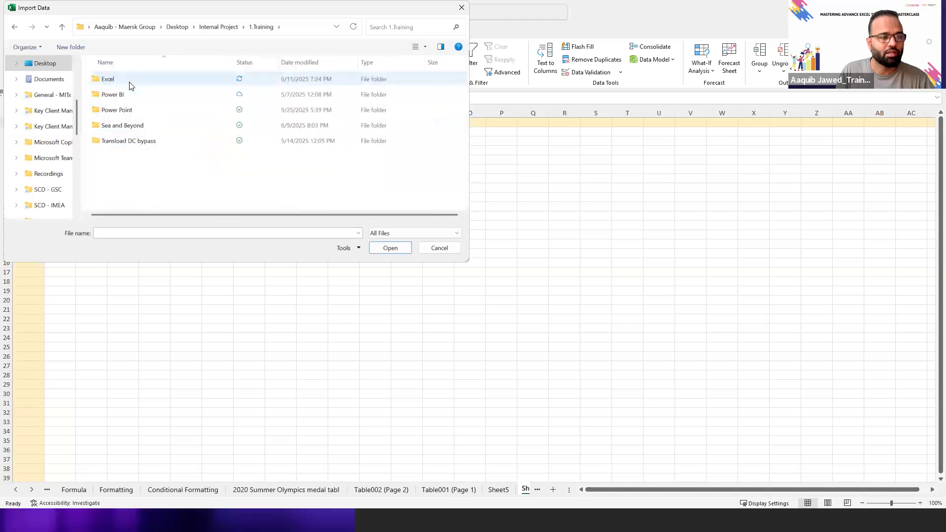
{"action": "double_click", "coordinate": [130, 81]}
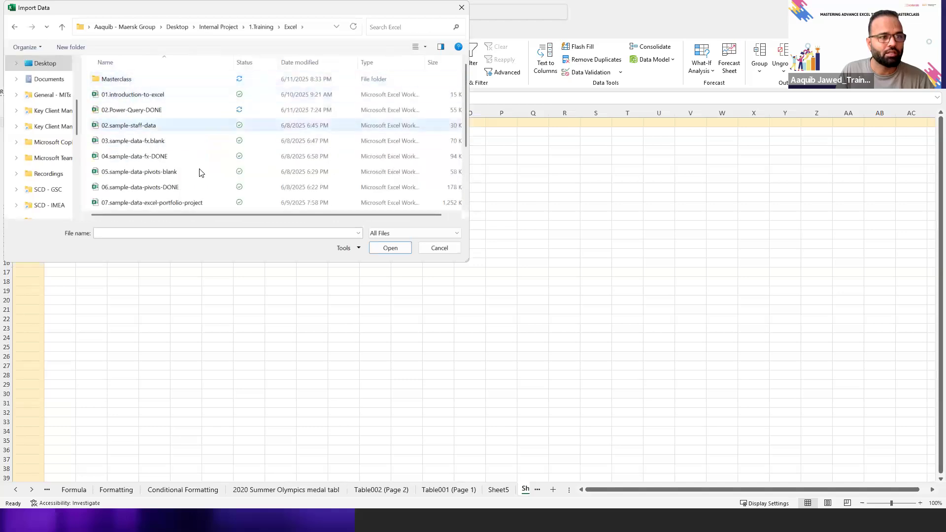
{"action": "scroll", "coordinate": [464, 121], "scroll_direction": "down", "scroll_amount": 2}
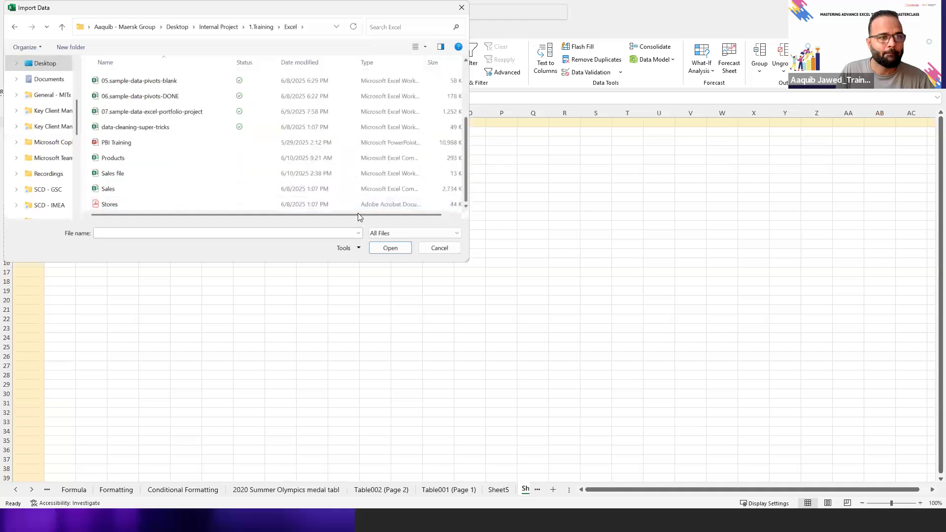
{"action": "left_click", "coordinate": [199, 205]}
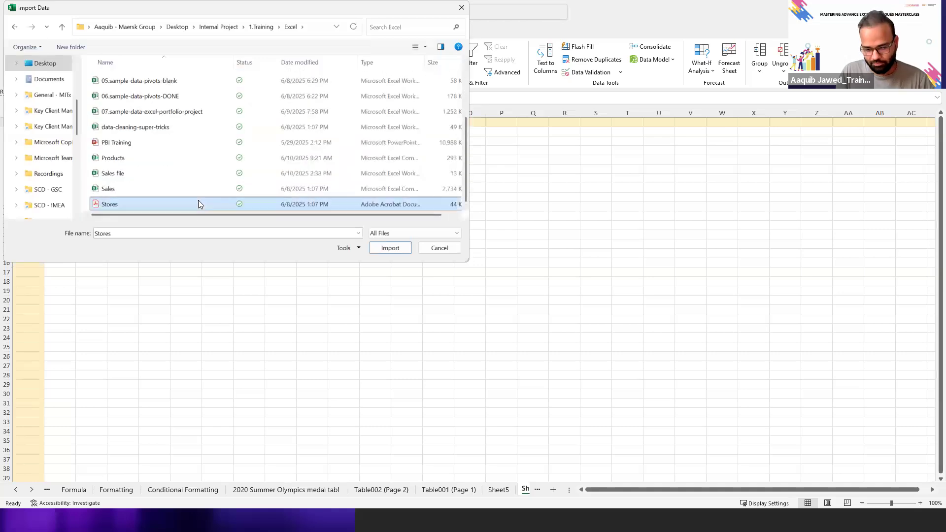
{"action": "left_click", "coordinate": [390, 247]}
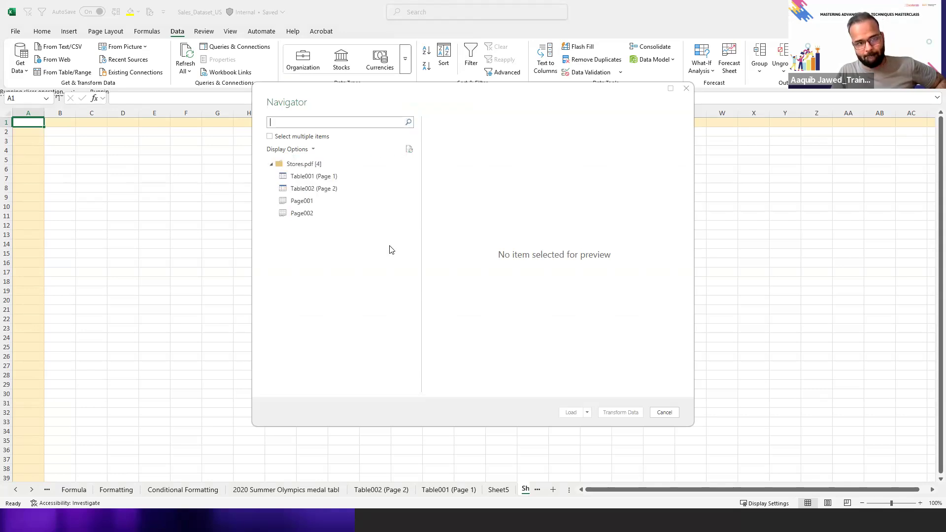
Preview Table001 (Page 1) and Table002 (Page 2) of Stores.pdf to compare their contents
{"action": "left_click", "coordinate": [311, 180]}
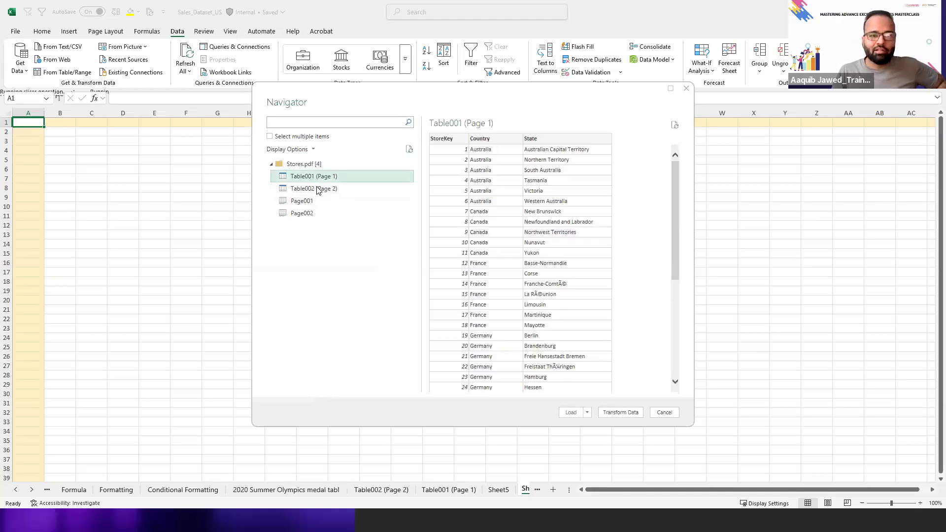
{"action": "left_click", "coordinate": [320, 189]}
{"action": "left_click", "coordinate": [288, 177]}
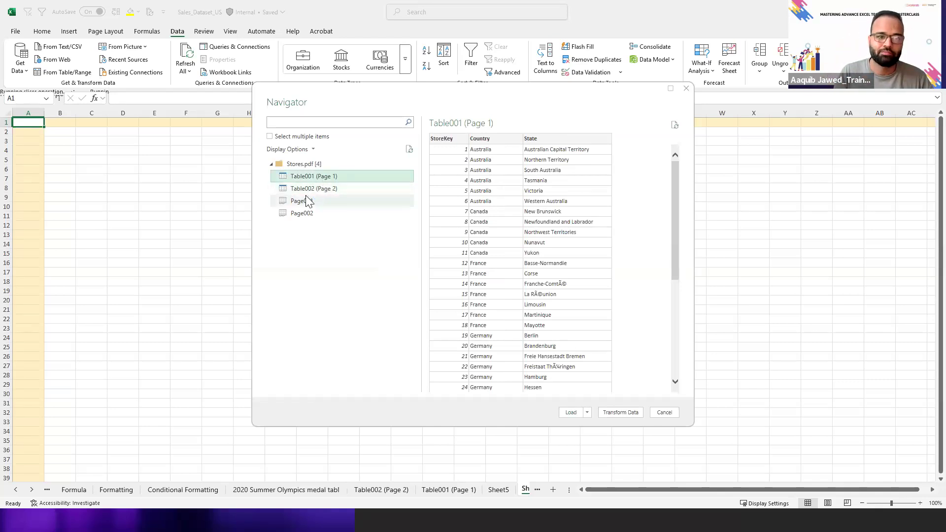
{"action": "left_click", "coordinate": [310, 198]}
{"action": "left_click", "coordinate": [314, 189]}
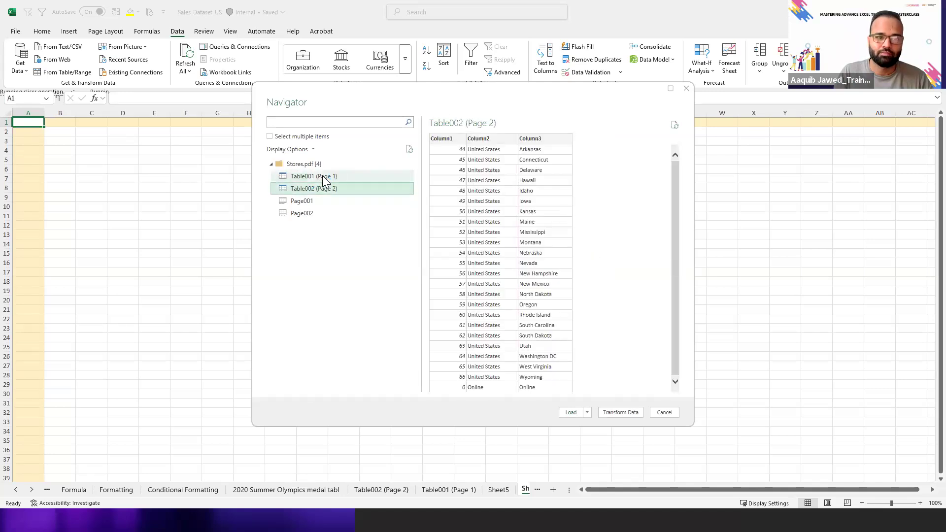
{"action": "left_click", "coordinate": [314, 177]}
{"action": "left_click", "coordinate": [307, 189]}
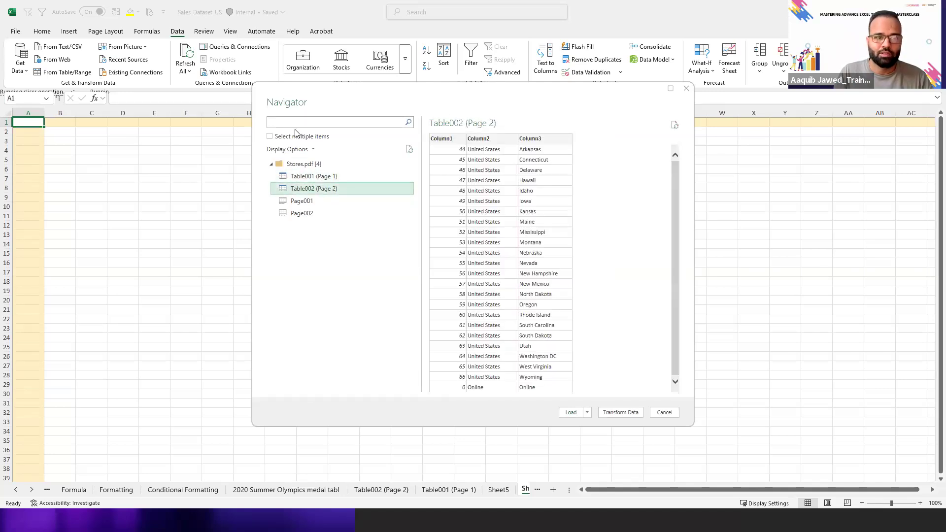
Enable multiple item selection, choose Table001 (Page 1) and Table002 (Page 2), and send both to Power Query for transformation
{"action": "left_click", "coordinate": [269, 137]}
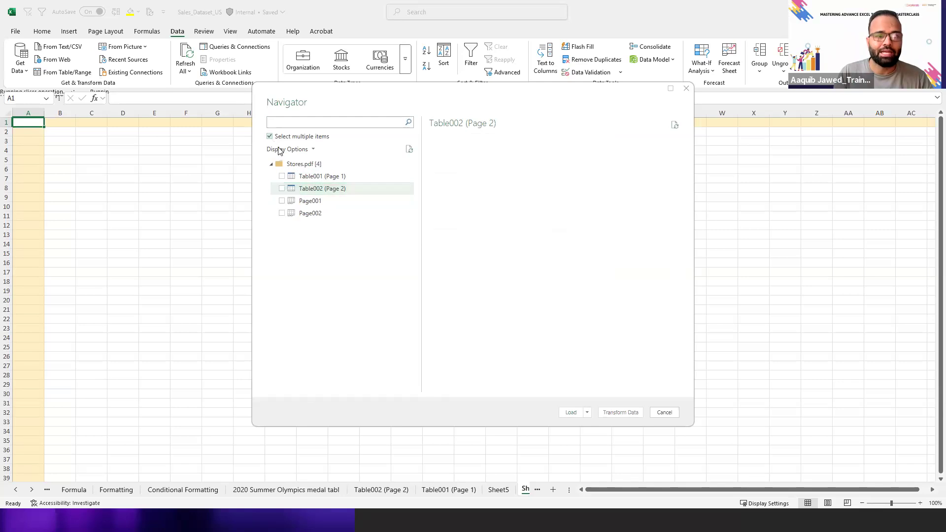
{"action": "left_click", "coordinate": [281, 178]}
{"action": "left_click", "coordinate": [282, 188]}
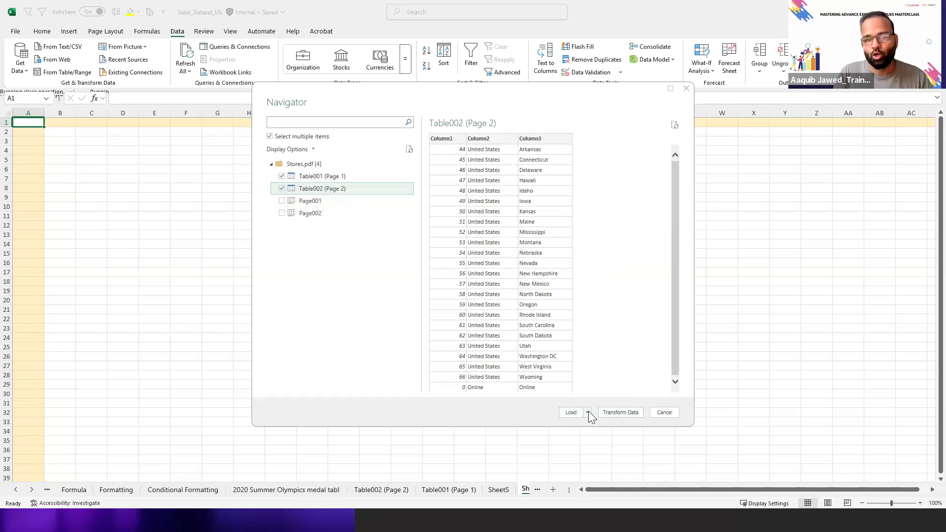
{"action": "left_click", "coordinate": [620, 413]}
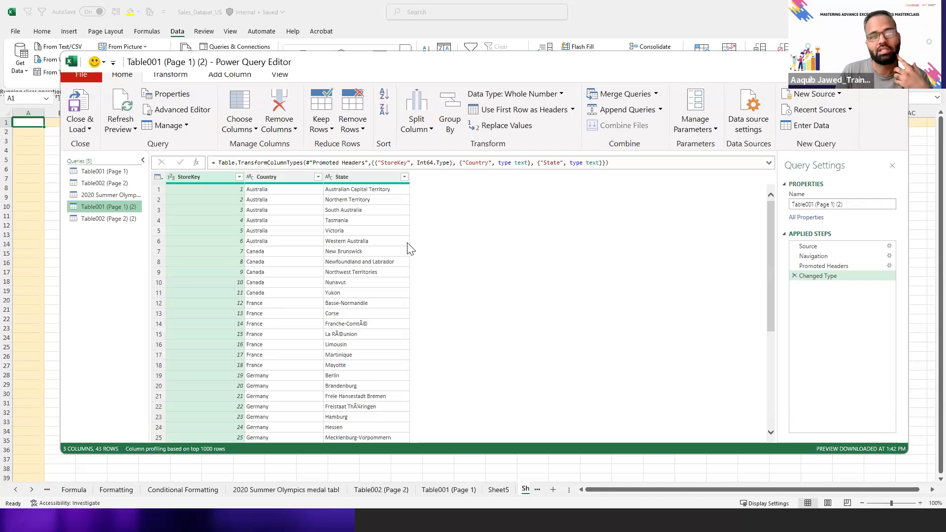
Check the Table001 (Page 1) (2) and Table002 (Page 2) (2) queries and load them into the workbook
{"action": "left_click_drag", "start_coordinate": [771, 249], "coordinate": [746, 164]}
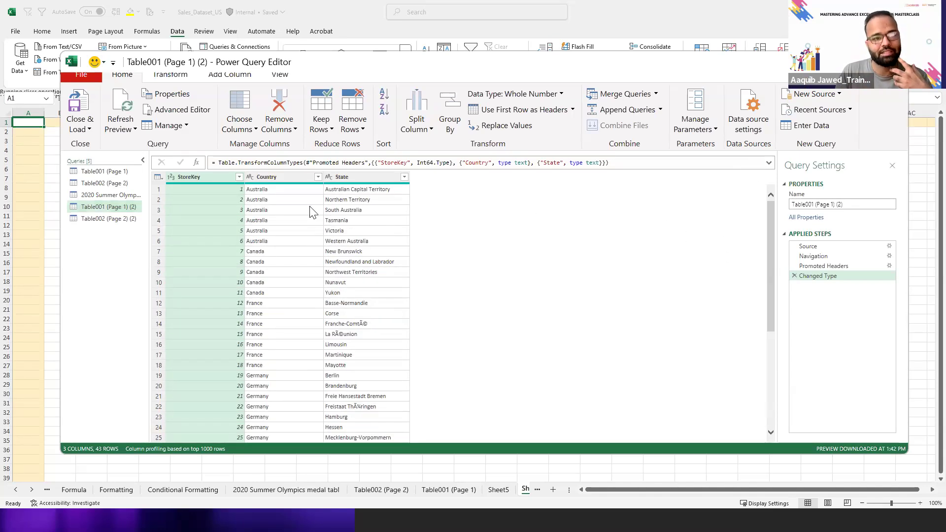
{"action": "left_click", "coordinate": [116, 218]}
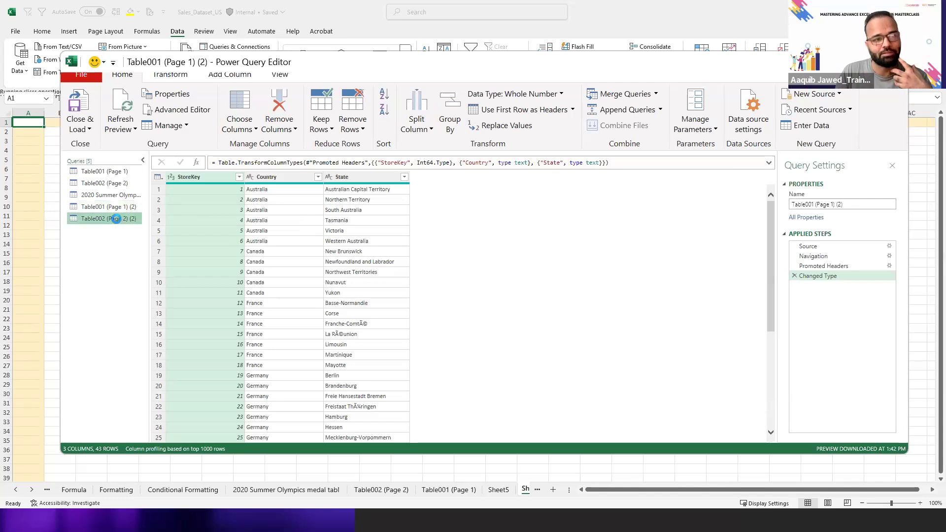
{"action": "left_click", "coordinate": [112, 210]}
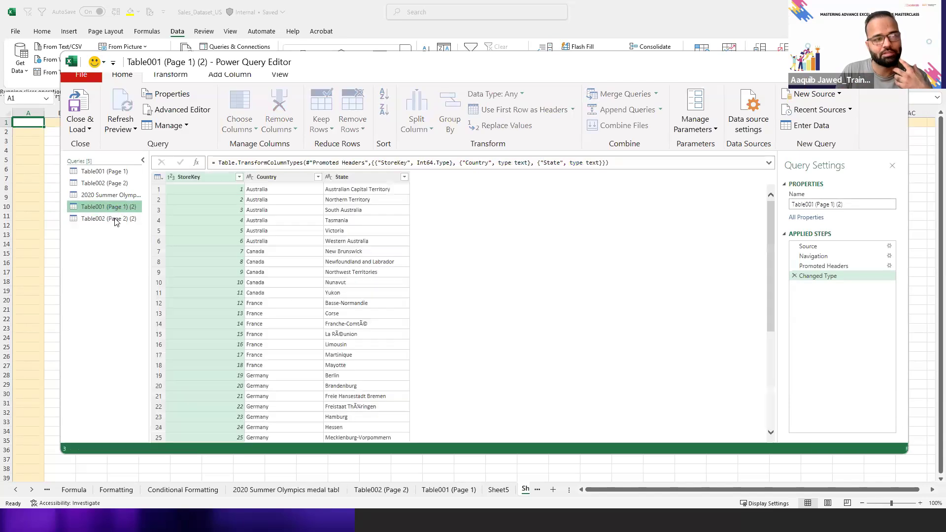
{"action": "left_click", "coordinate": [114, 218]}
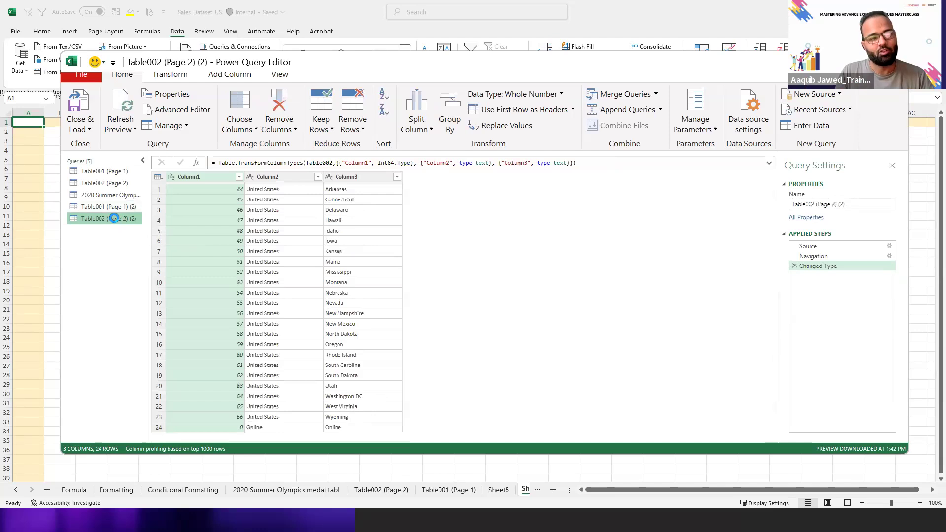
{"action": "left_click", "coordinate": [85, 127]}
{"action": "left_click", "coordinate": [107, 143]}
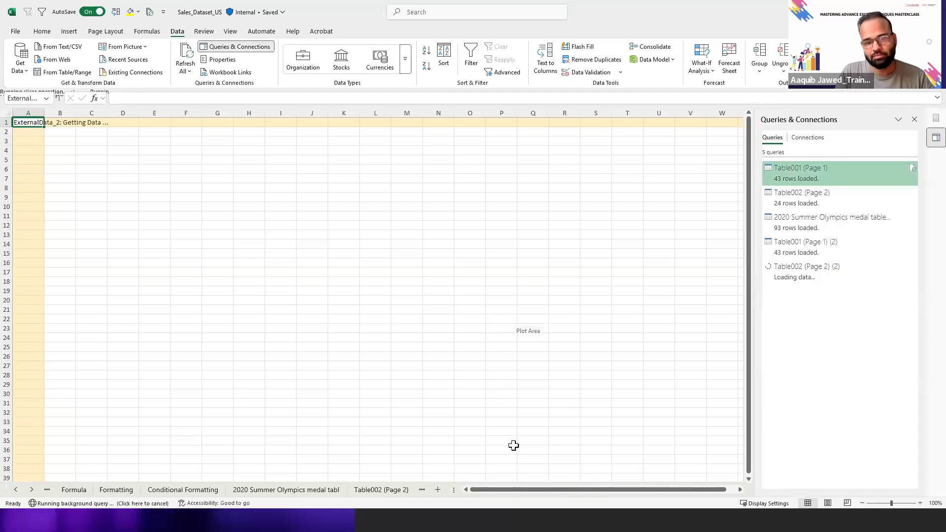
Make room for more sheet tabs and open the Table001 (Page 1) (2) sheet, dismissing the table style suggestion
{"action": "left_click_drag", "start_coordinate": [454, 489], "coordinate": [688, 488]}
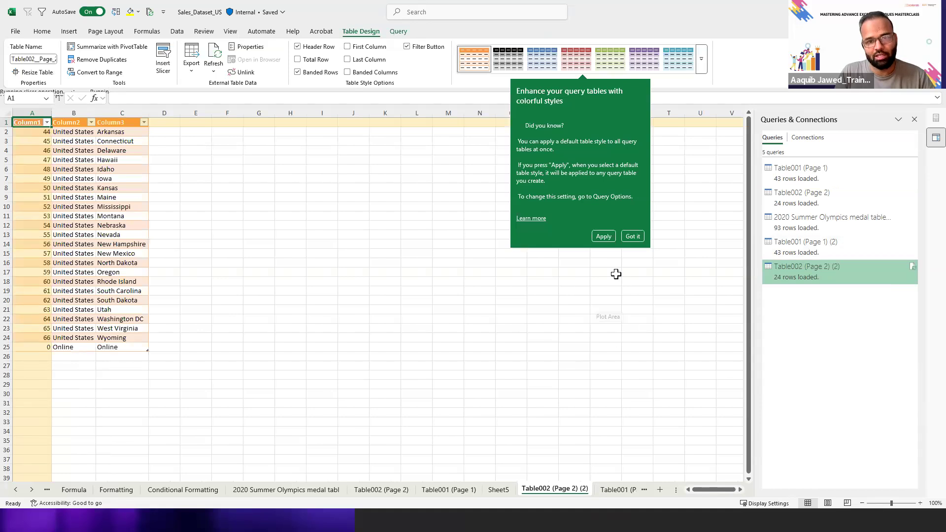
{"action": "left_click", "coordinate": [629, 236]}
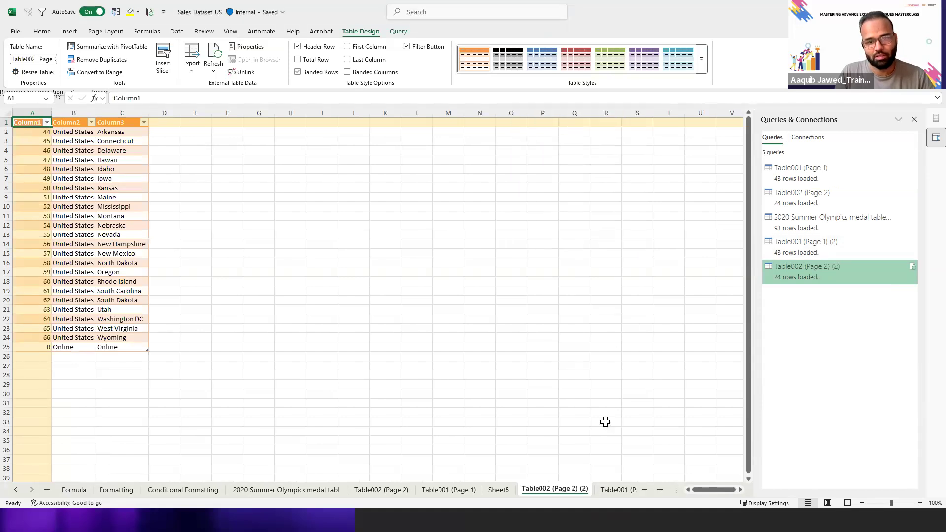
{"action": "left_click", "coordinate": [612, 492]}
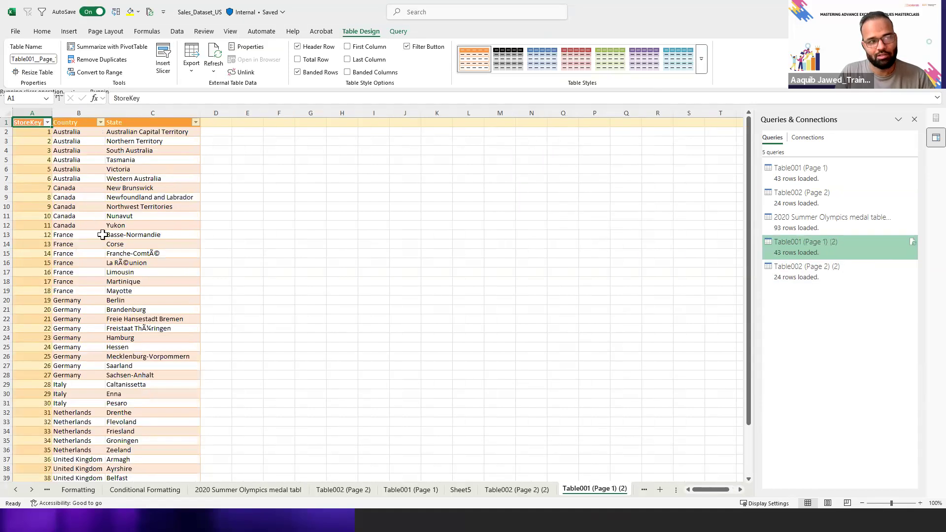
Look through the loaded store table from the StoreKey header down to its last row and back
{"action": "left_click", "coordinate": [80, 224]}
{"action": "key", "text": "Down"}
{"action": "key", "text": "Left"}
{"action": "key", "text": "ctrl+Down"}
{"action": "key", "text": "Down"}
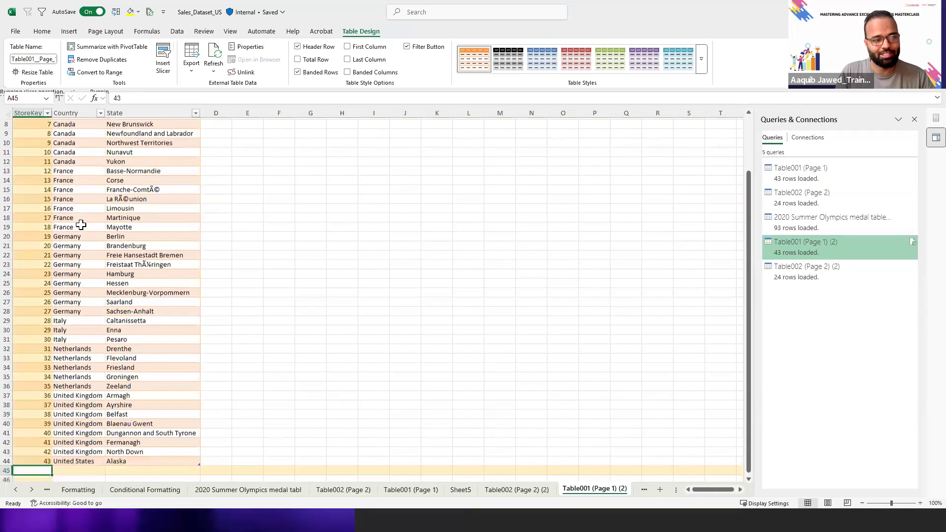
{"action": "key", "text": "Up"}
{"action": "key", "text": "Up"}
{"action": "key", "text": "ctrl+Up"}
{"action": "key", "text": "ctrl+Down"}
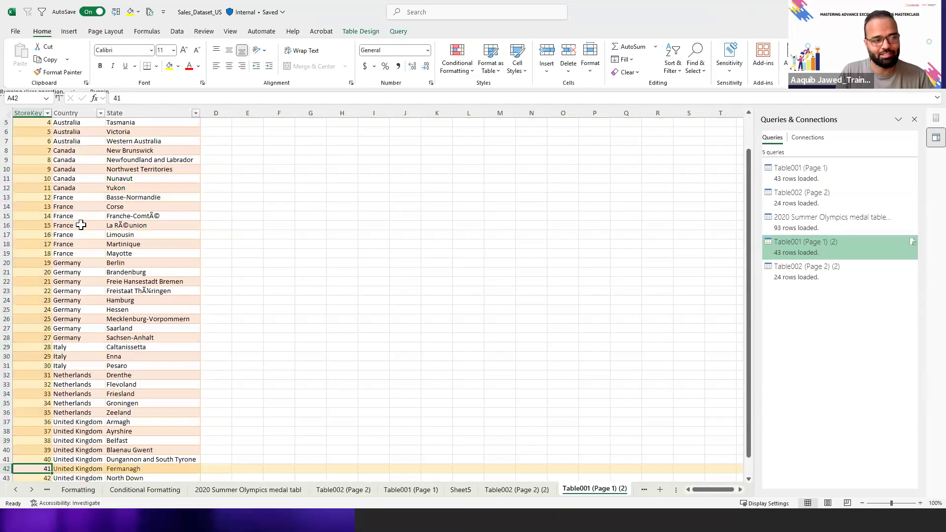
{"action": "key", "text": "ctrl+Up"}
{"action": "key", "text": "ctrl+shift+Right"}
{"action": "key", "text": "ctrl+shift+Down"}
{"action": "key", "text": "ctrl+Up"}
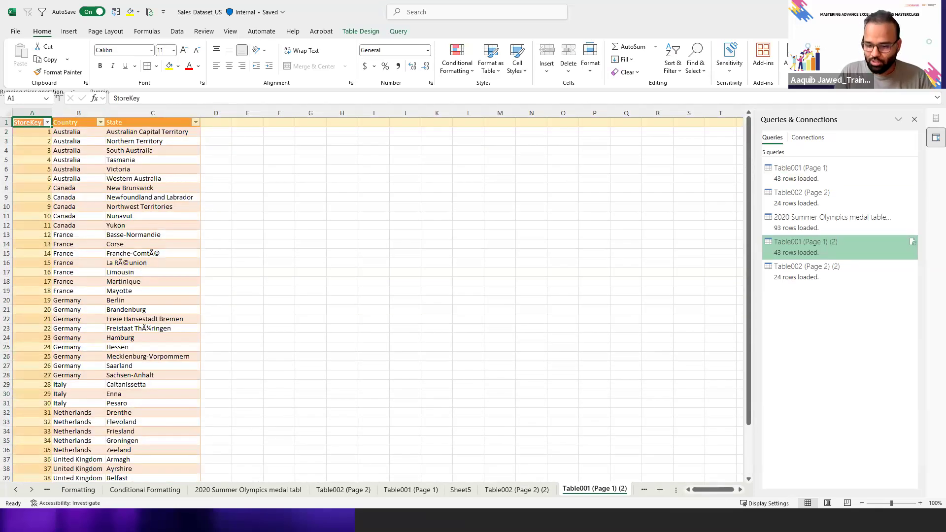
Close the Queries & Connections pane and create a new blank workbook
{"action": "key", "text": "alt+Tab"}
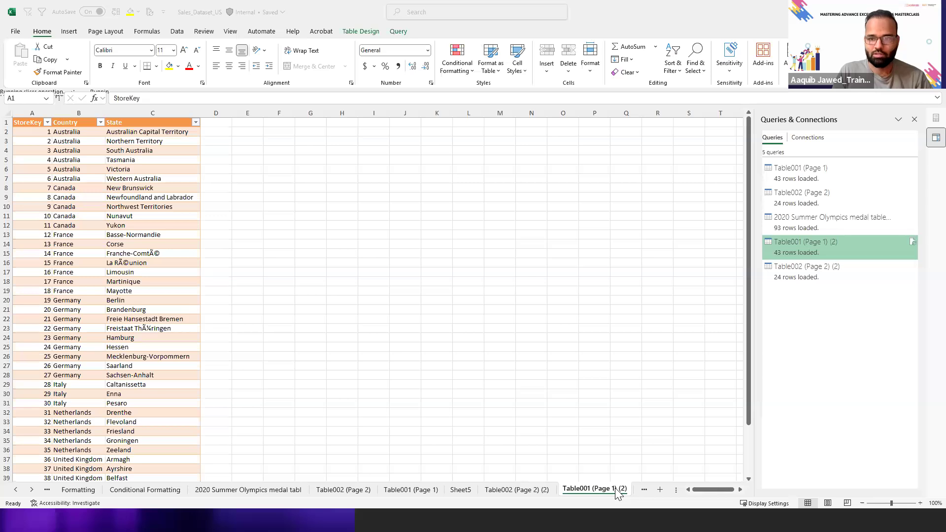
{"action": "left_click", "coordinate": [914, 120]}
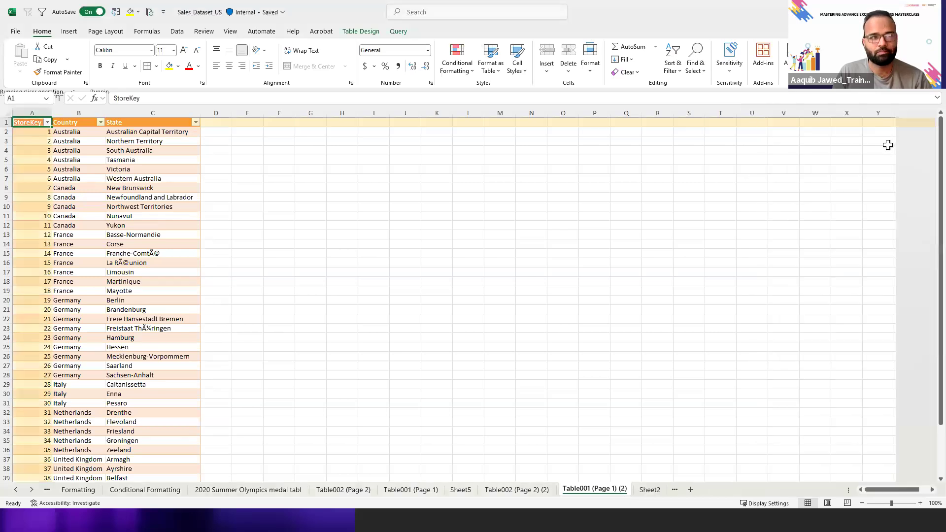
{"action": "left_click", "coordinate": [388, 394]}
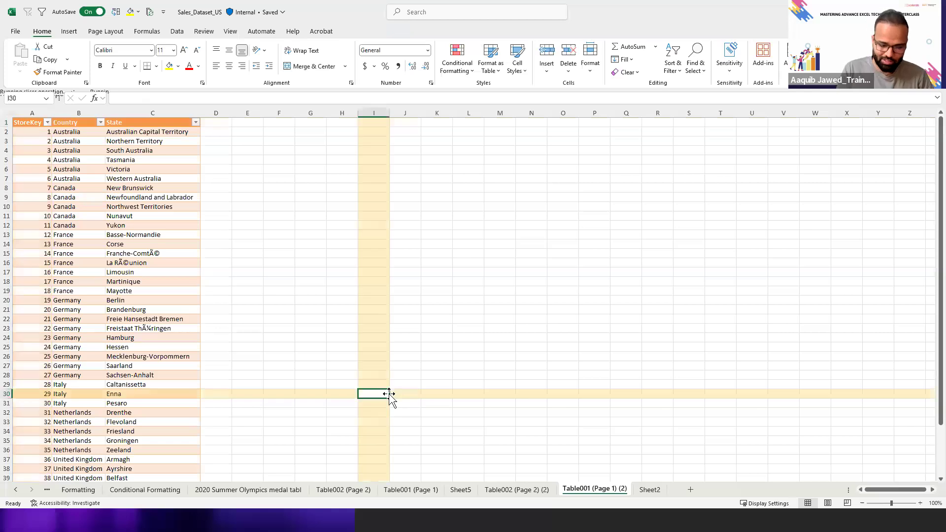
{"action": "key", "text": "ctrl+n"}
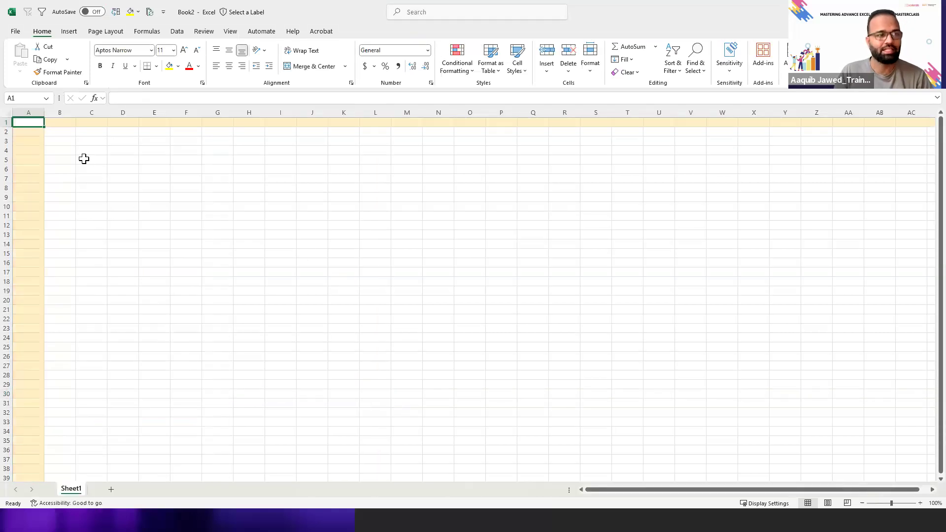
{"action": "left_click", "coordinate": [85, 158]}
{"action": "key", "text": "Left"}
{"action": "key", "text": "Left"}
{"action": "key", "text": "ctrl+Home"}
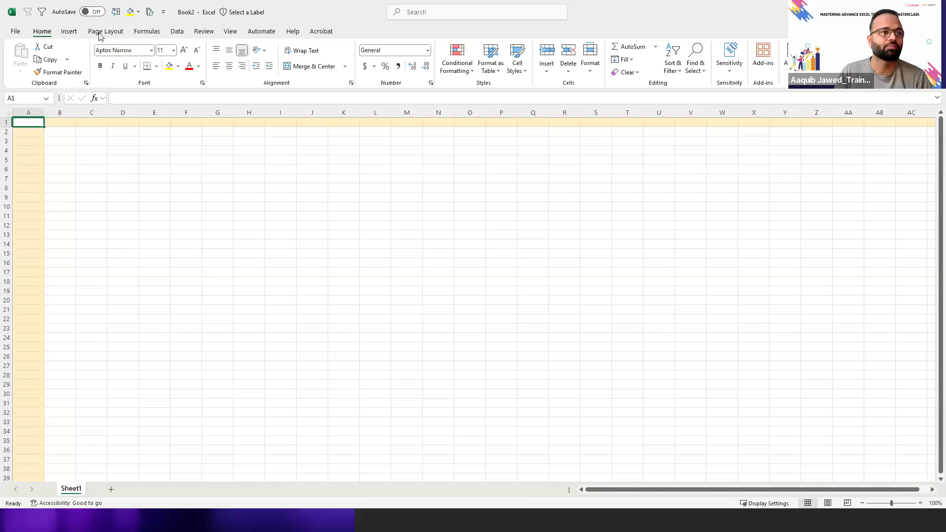
Start a data import from a PDF file and choose the Stores PDF in the Excel training folder
{"action": "left_click", "coordinate": [69, 32]}
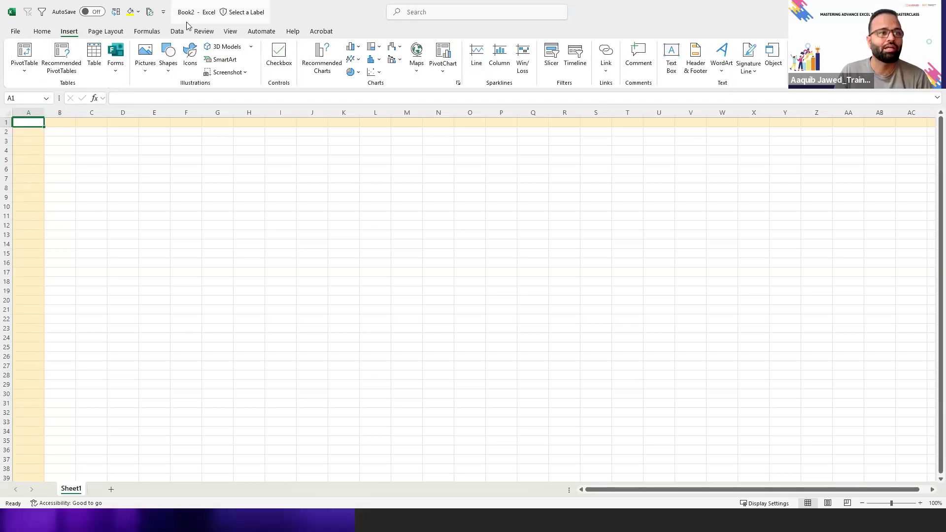
{"action": "left_click", "coordinate": [178, 32]}
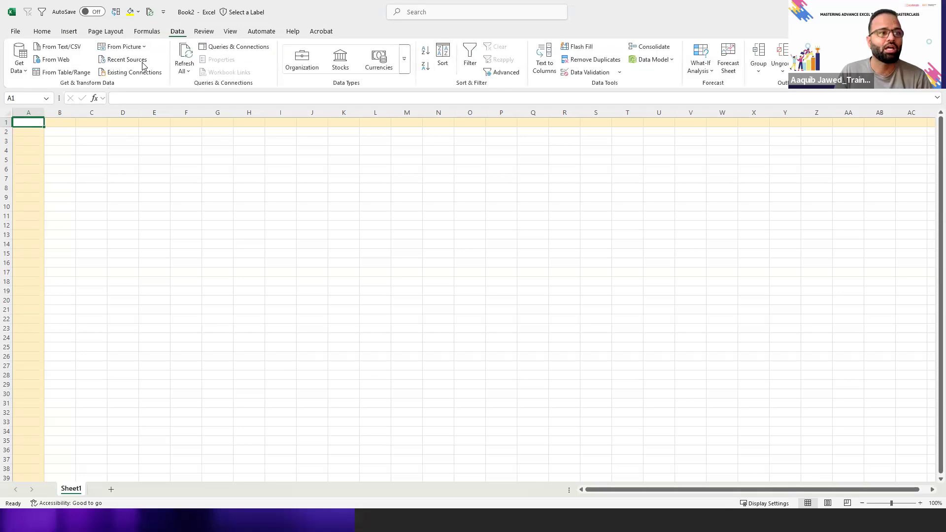
{"action": "left_click", "coordinate": [28, 72]}
{"action": "mouse_move", "coordinate": [61, 94]}
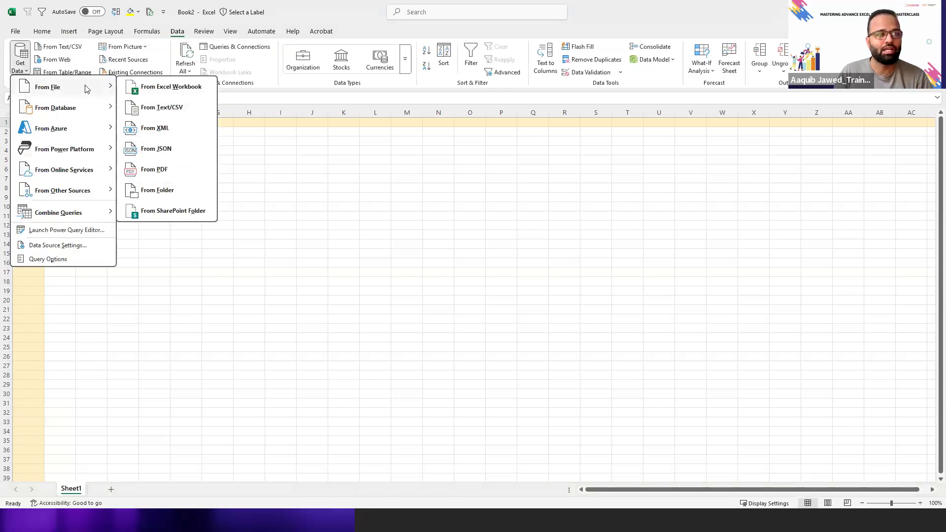
{"action": "left_click", "coordinate": [165, 170]}
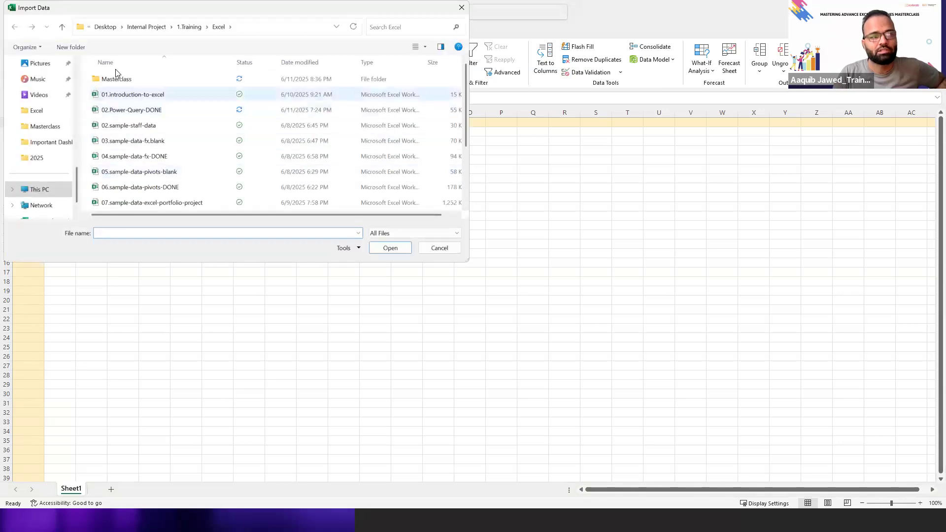
{"action": "left_click_drag", "start_coordinate": [466, 79], "coordinate": [265, 190]}
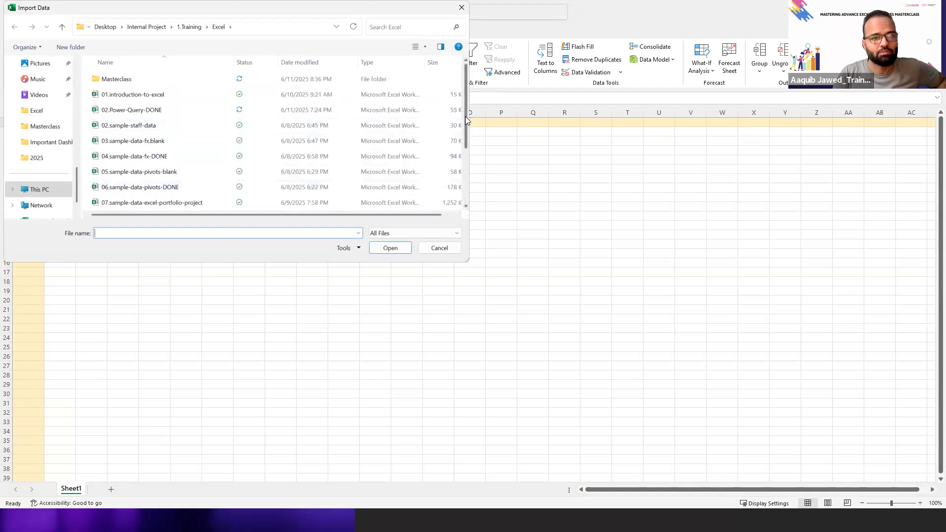
{"action": "left_click_drag", "start_coordinate": [471, 154], "coordinate": [468, 184]}
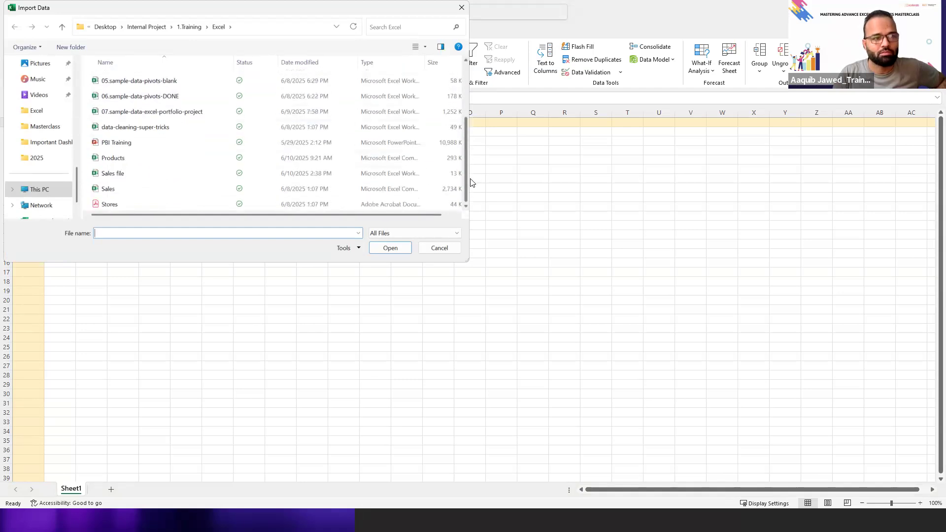
{"action": "left_click", "coordinate": [373, 204]}
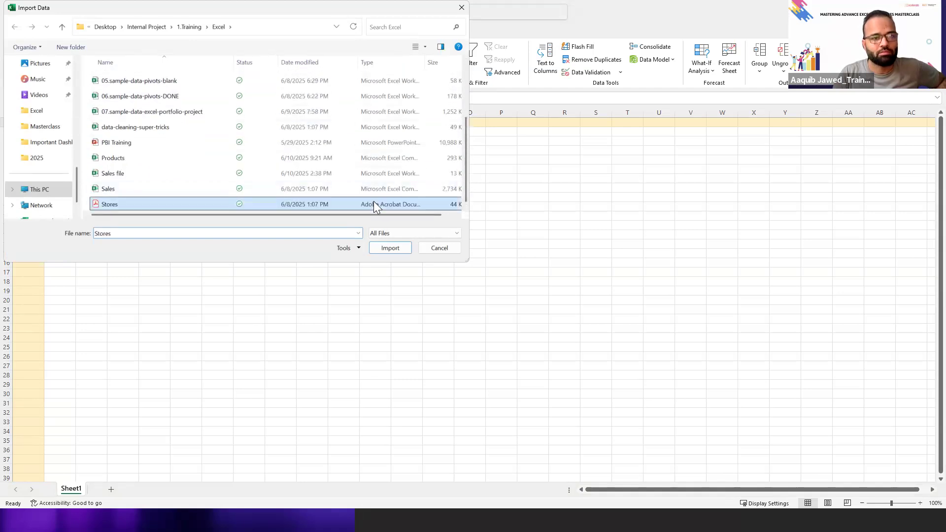
{"action": "left_click", "coordinate": [397, 248]}
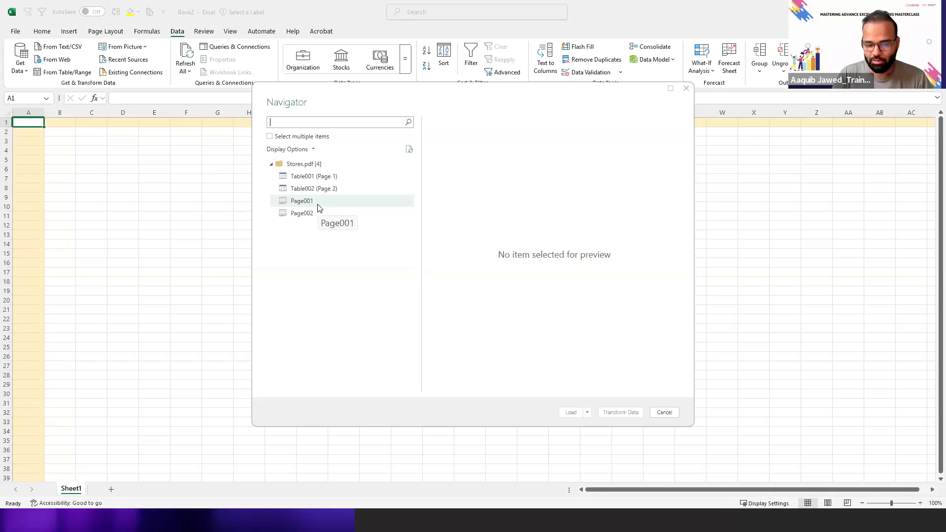
Select both Table001 (Page 1) and Table002 (Page 2) of the Stores PDF and open them for transformation in Power Query
{"action": "left_click", "coordinate": [329, 190]}
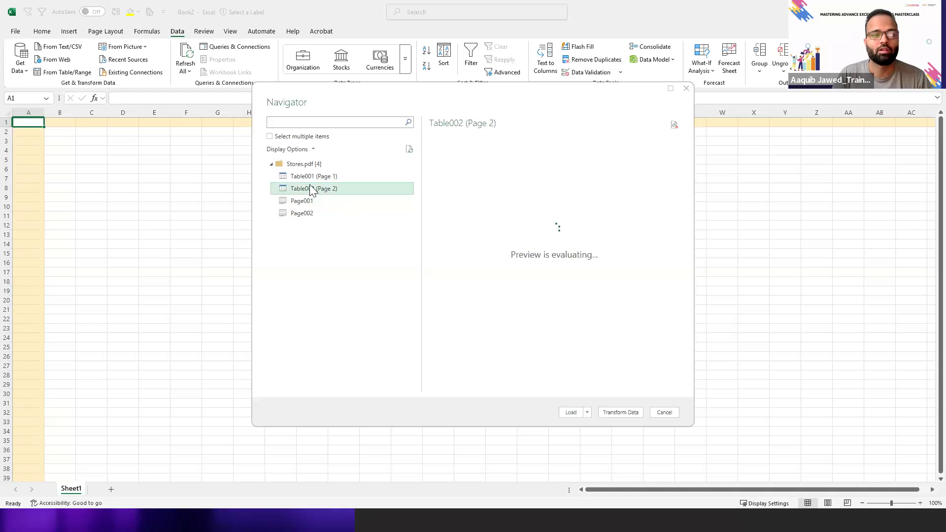
{"action": "left_click", "coordinate": [274, 140]}
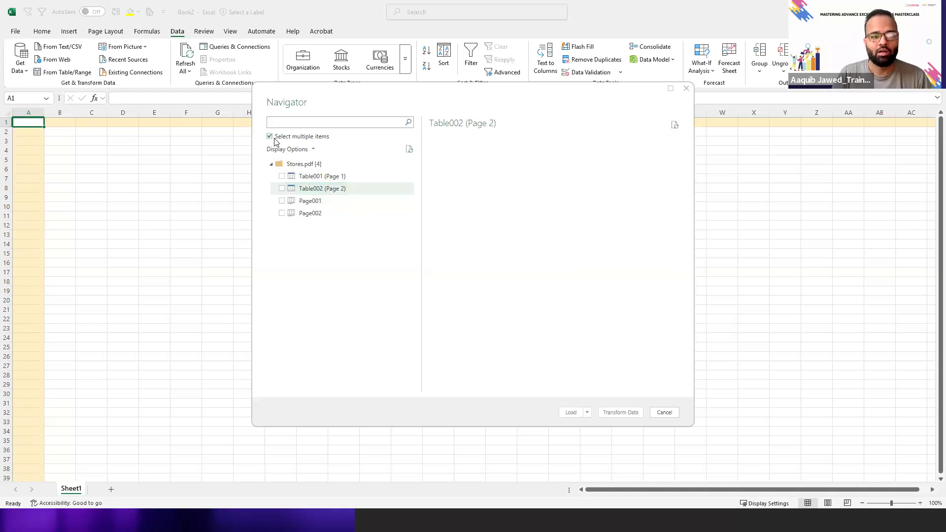
{"action": "left_click", "coordinate": [282, 189]}
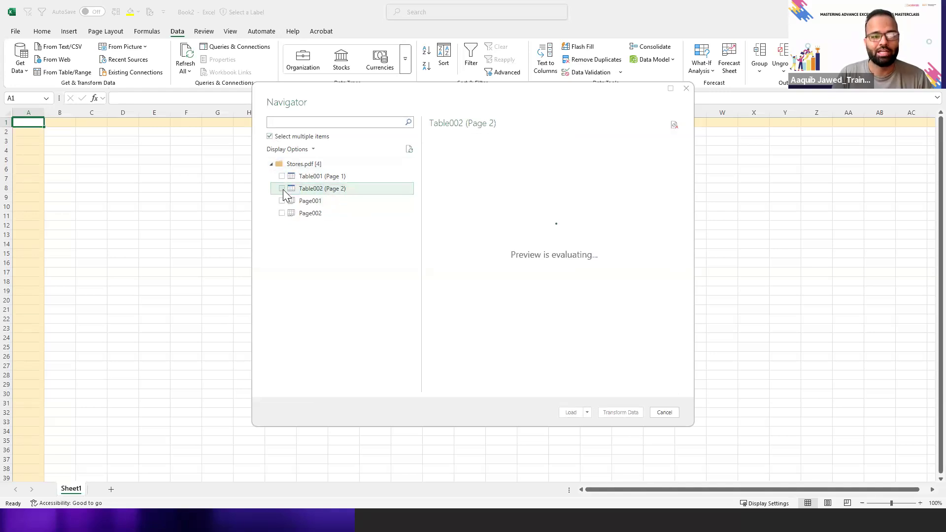
{"action": "left_click", "coordinate": [282, 177]}
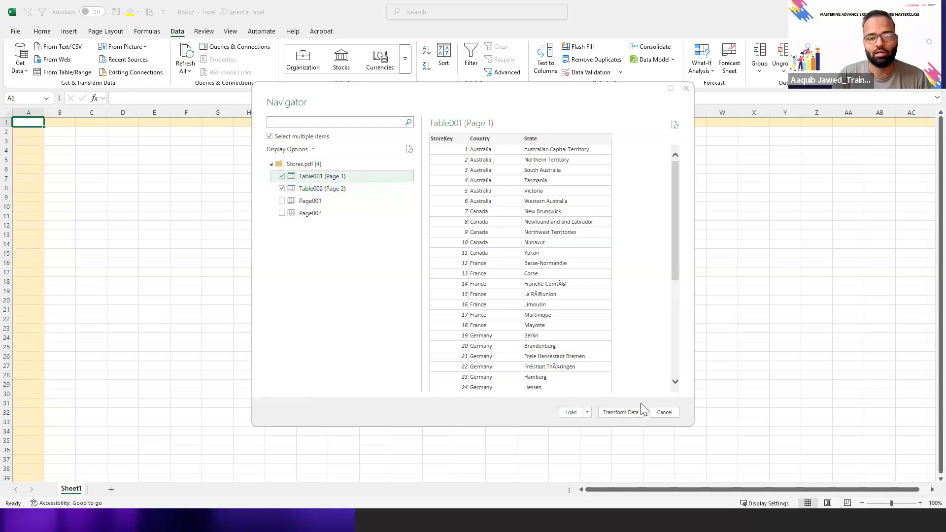
{"action": "left_click", "coordinate": [612, 412]}
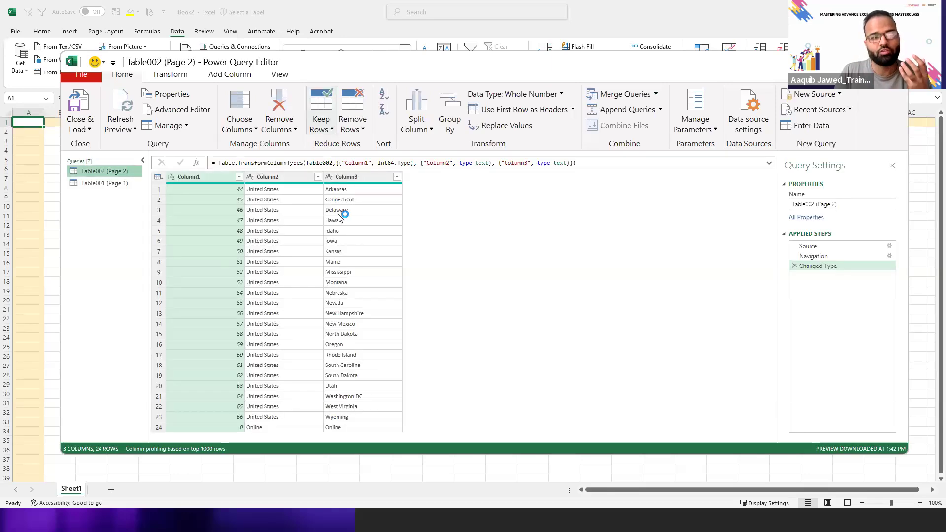
Check the Table001 (Page 1) and Table002 (Page 2) queries and load both into the workbook
{"action": "left_click", "coordinate": [94, 183]}
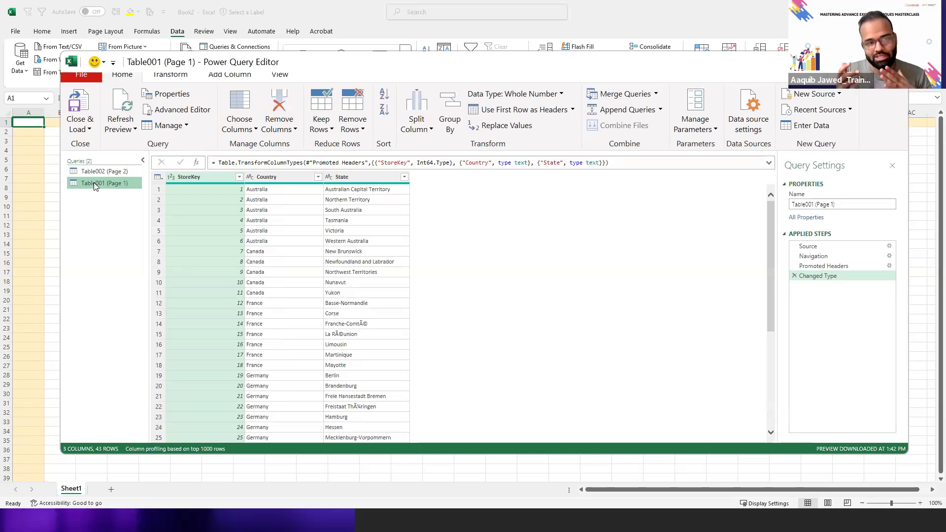
{"action": "left_click", "coordinate": [96, 172]}
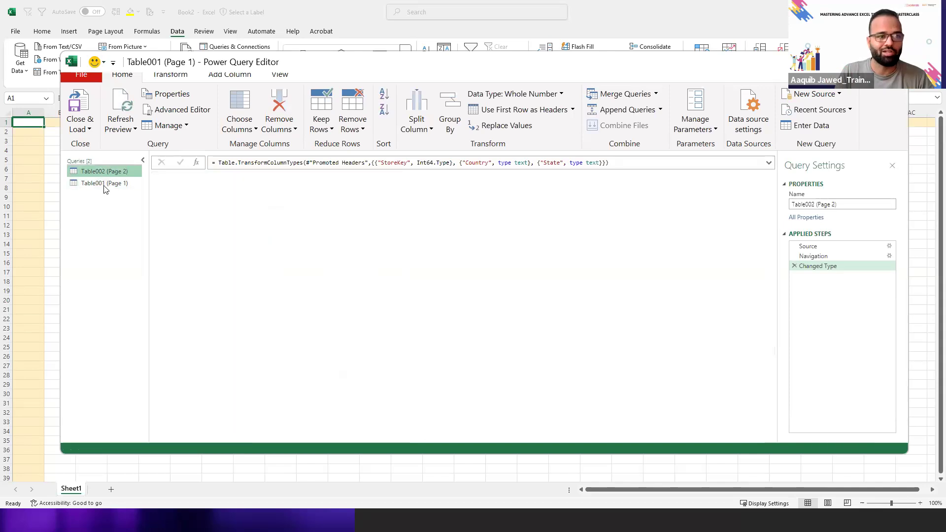
{"action": "left_click", "coordinate": [104, 185]}
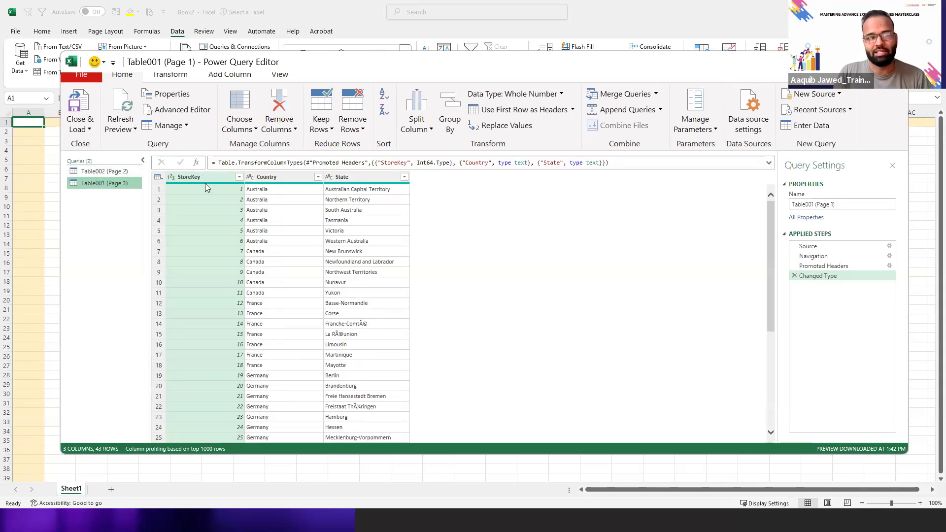
{"action": "left_click", "coordinate": [90, 130]}
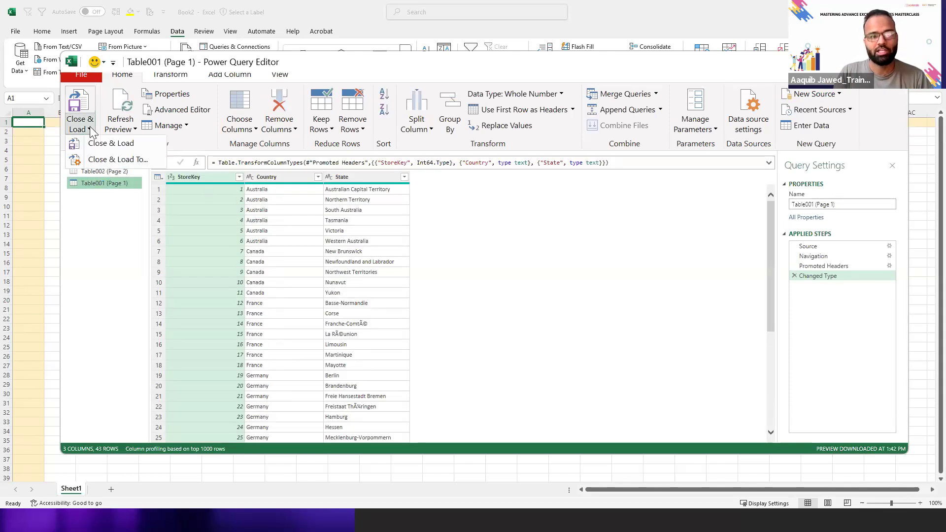
{"action": "left_click", "coordinate": [110, 144]}
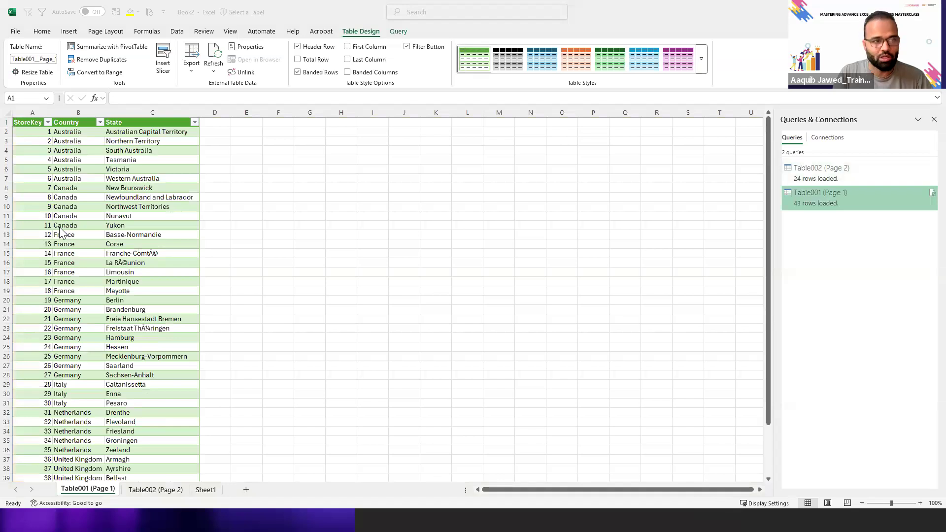
Look through the Country column of the loaded Table001 (Page 1) table and open the Table002 (Page 2) sheet
{"action": "key", "text": "Right"}
{"action": "key", "text": "Down"}
{"action": "key", "text": "Down"}
{"action": "key", "text": "ctrl+Down"}
{"action": "key", "text": "ctrl+Up"}
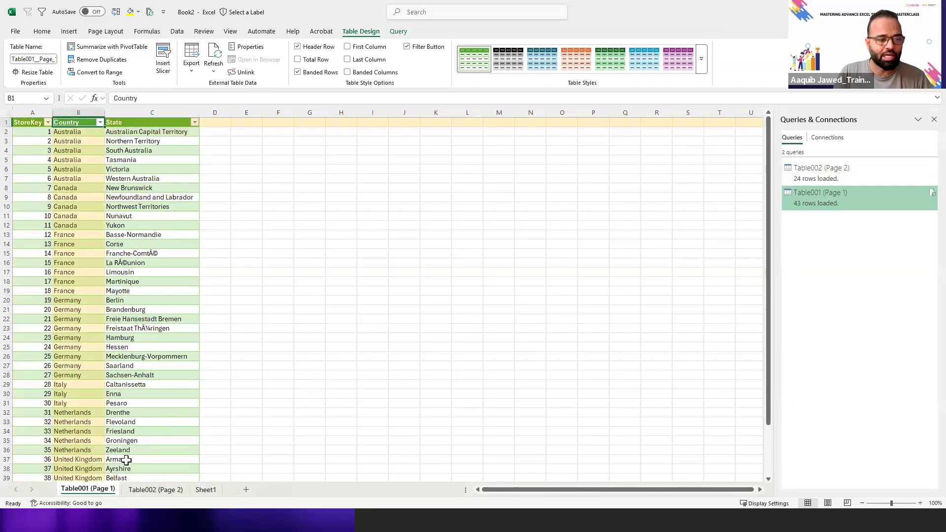
{"action": "left_click", "coordinate": [156, 490]}
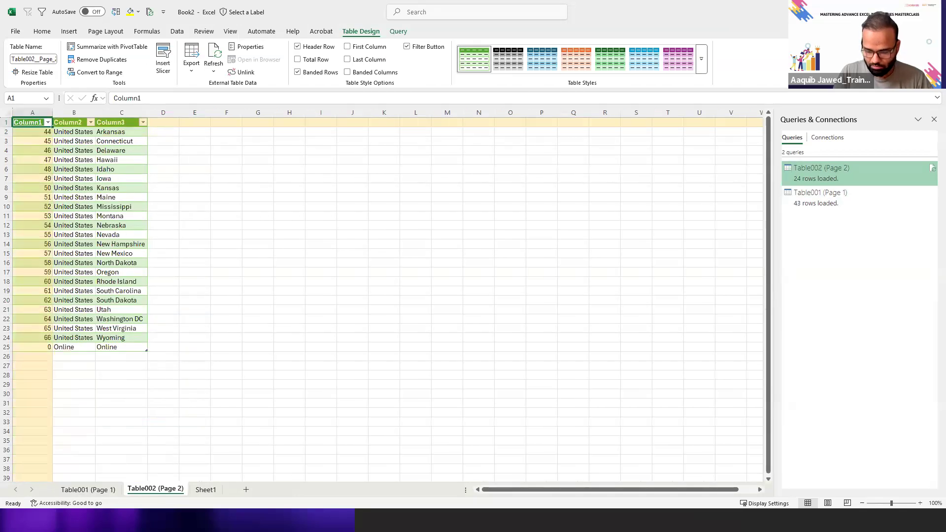
{"action": "key", "text": "alt+Tab"}
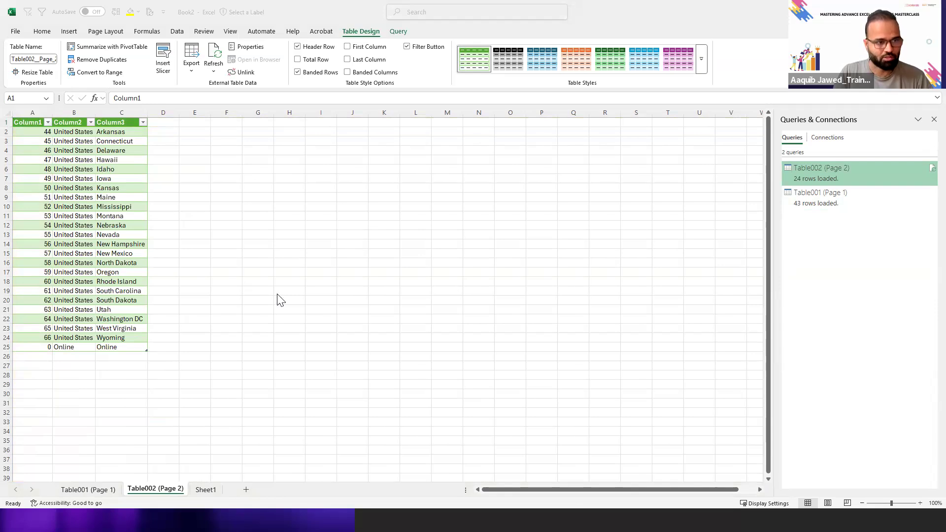
{"action": "key", "text": "alt+Tab"}
{"action": "key", "text": "Right"}
{"action": "key", "text": "Right"}
{"action": "key", "text": "Right"}
{"action": "key", "text": "Left"}
{"action": "key", "text": "Left"}
{"action": "key", "text": "Down"}
{"action": "key", "text": "alt+Tab"}
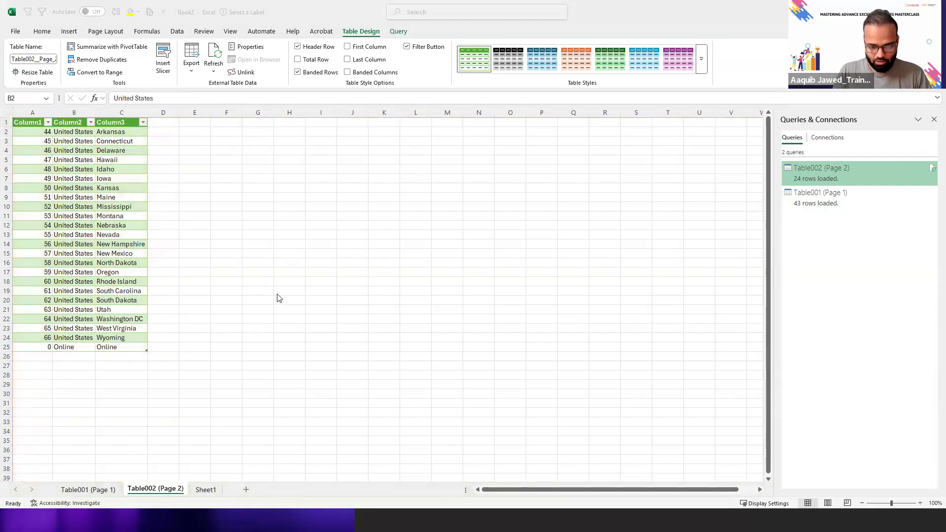
{"action": "key", "text": "alt+Tab"}
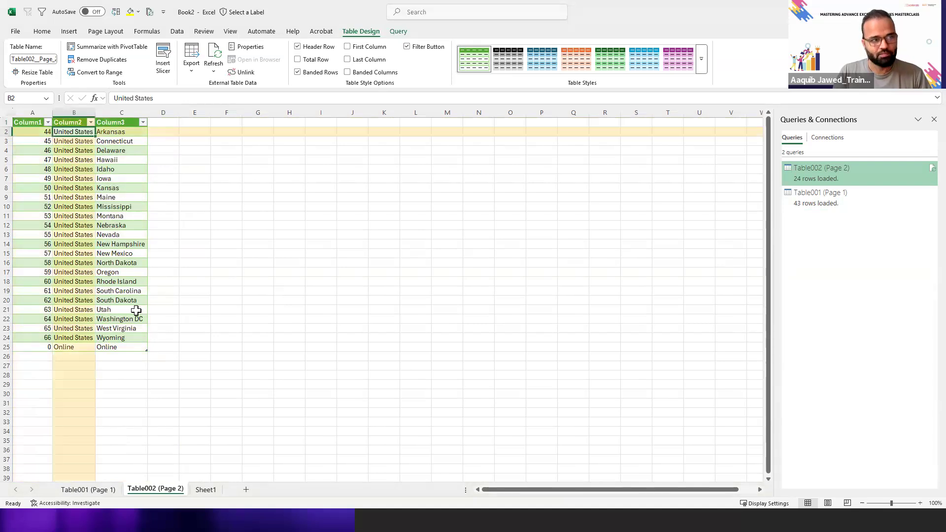
Look over the Table002 (Page 2) table from its header to its last row and compare it with the Table001 (Page 1) sheet
{"action": "left_click", "coordinate": [112, 225]}
{"action": "key", "text": "ctrl+Up"}
{"action": "key", "text": "Left"}
{"action": "key", "text": "Left"}
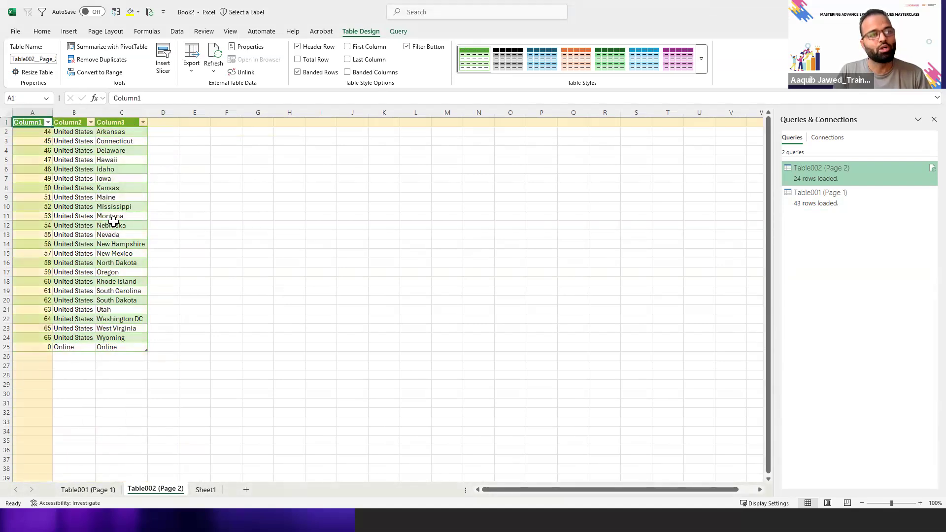
{"action": "key", "text": "ctrl+a"}
{"action": "key", "text": "ctrl+Down"}
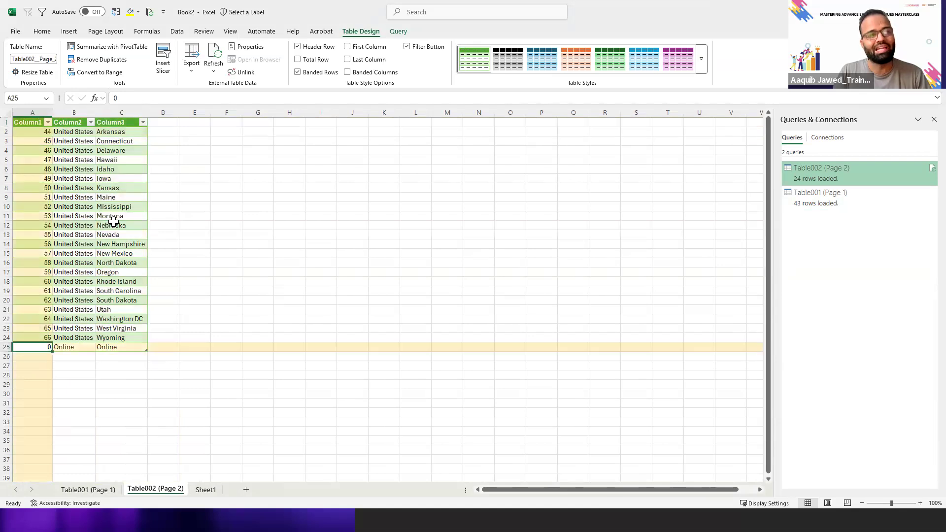
{"action": "left_click", "coordinate": [105, 496]}
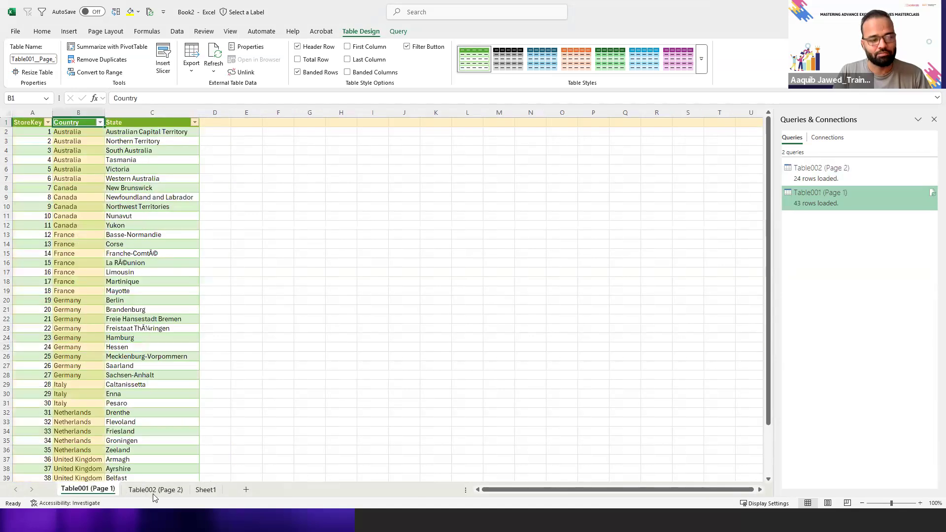
{"action": "left_click", "coordinate": [153, 492]}
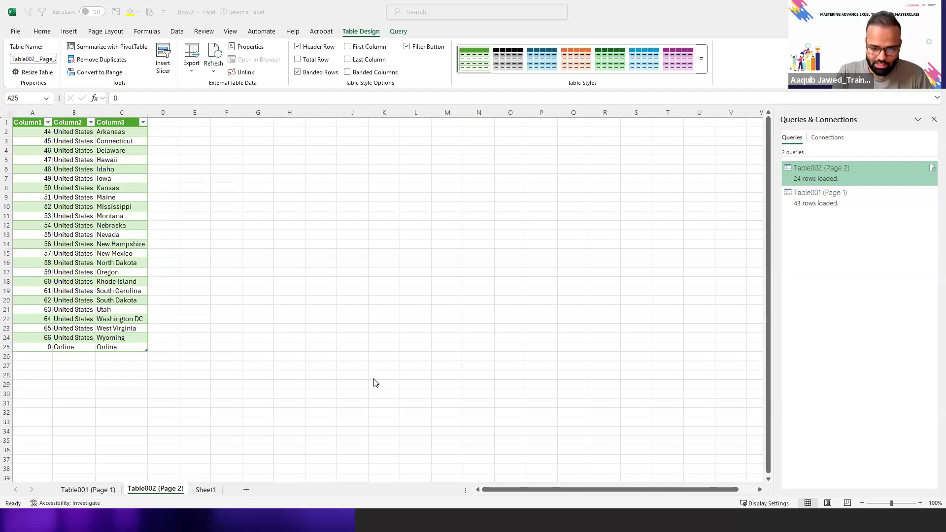
{"action": "key", "text": "alt+Tab"}
{"action": "key", "text": "Right"}
{"action": "key", "text": "Left"}
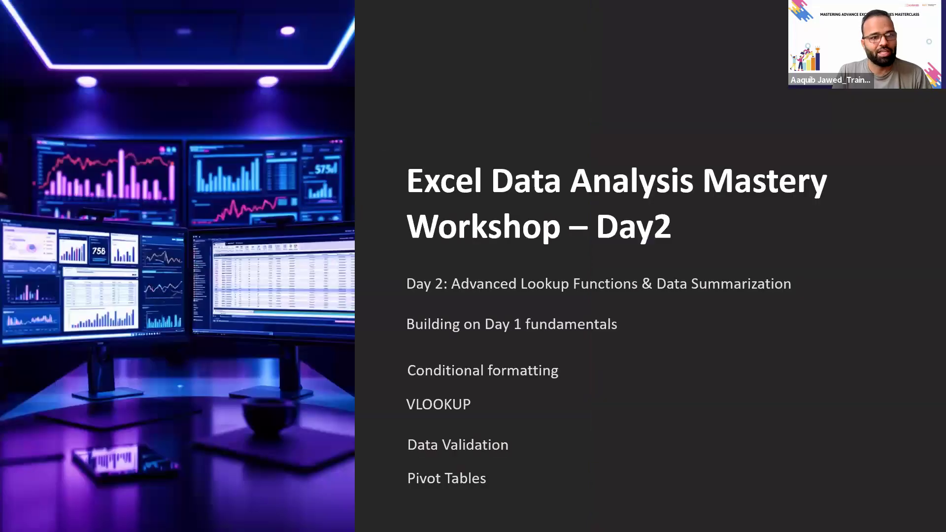
{"action": "key", "text": "Right"}
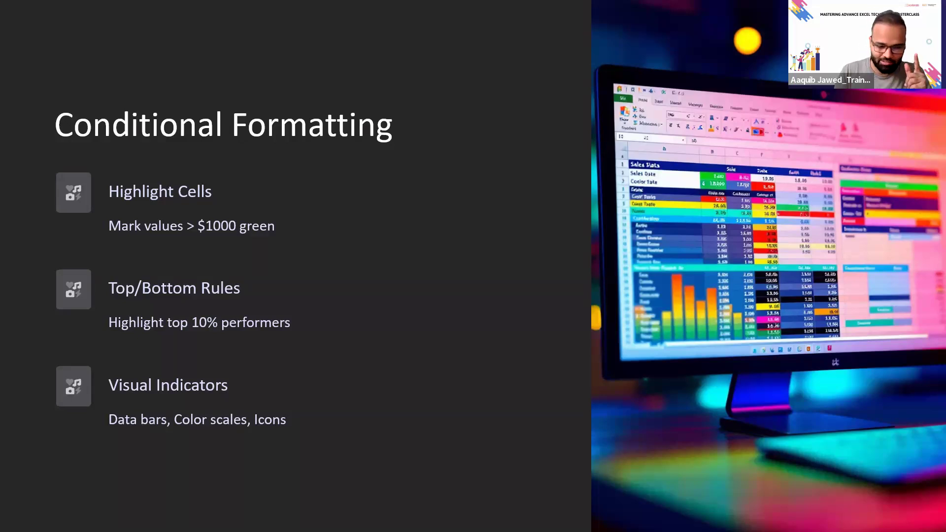
{"action": "key", "text": "Right"}
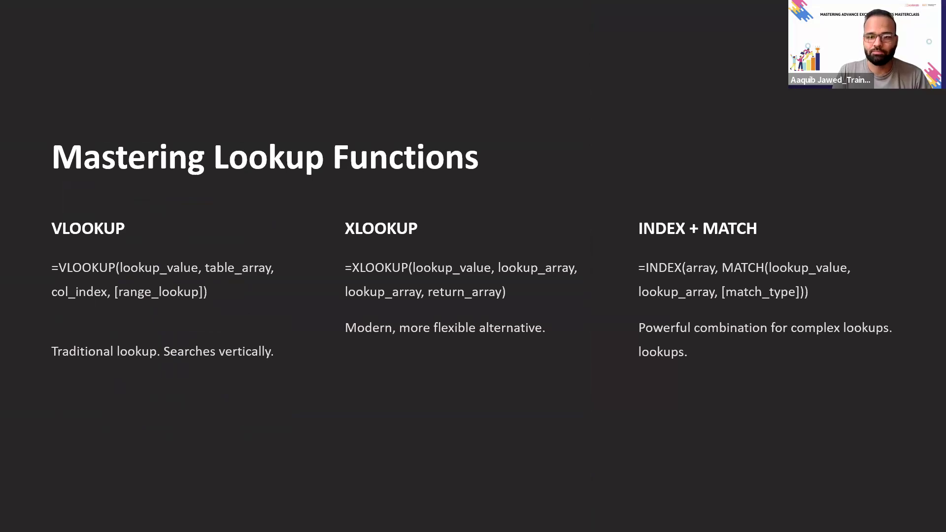
{"action": "key", "text": "Right"}
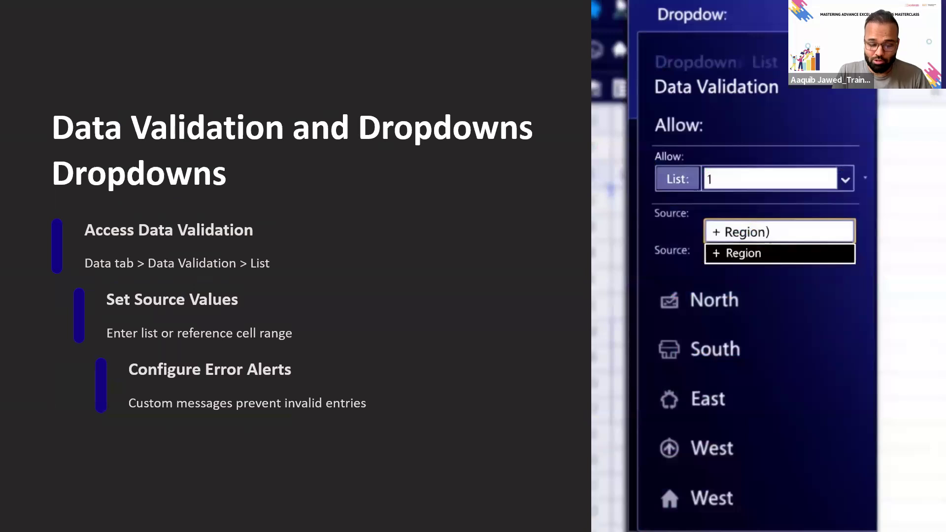
{"action": "key", "text": "Right"}
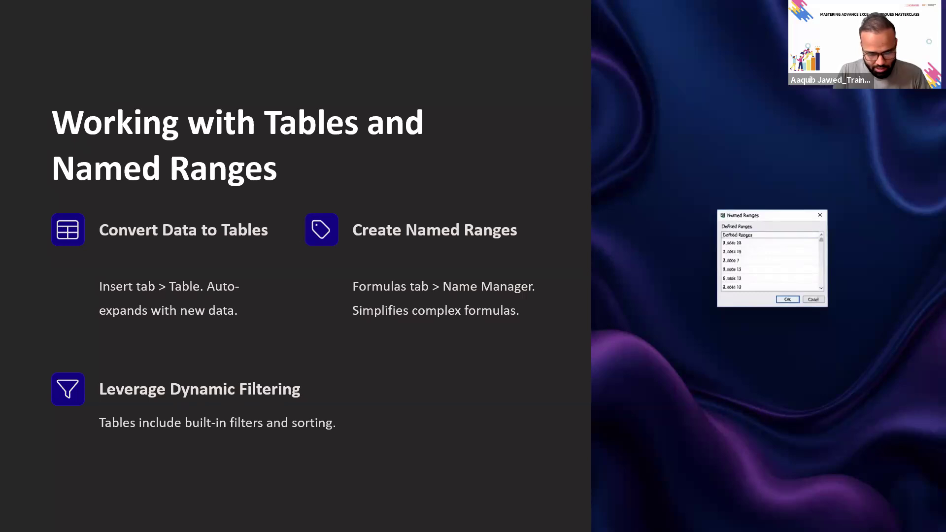
Switch to the Sales_Dataset_US workbook and open its Conditional Formatting sheet
{"action": "key", "text": "alt+Tab"}
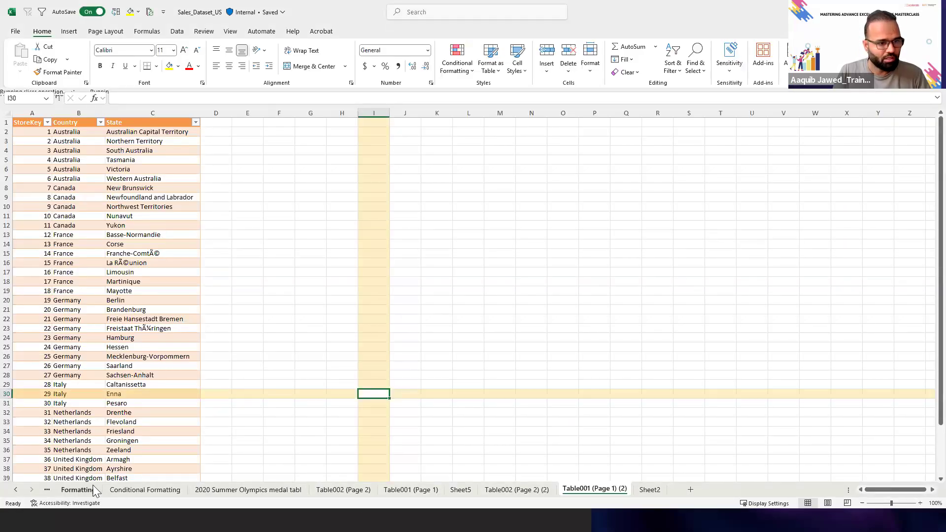
{"action": "left_click", "coordinate": [116, 494]}
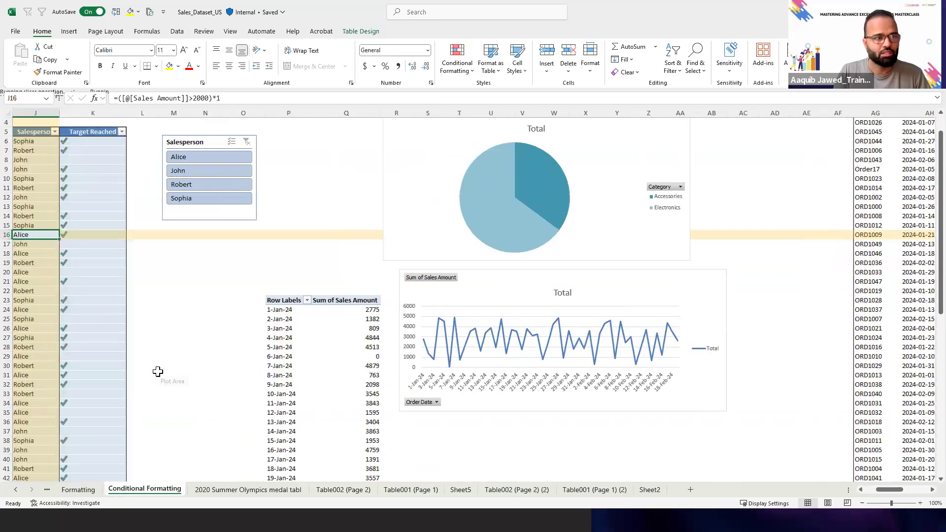
Rename the order table on the Conditional Formatting sheet as Sales
{"action": "key", "text": "ctrl+Left"}
{"action": "key", "text": "ctrl+Up"}
{"action": "key", "text": "ctrl+shift+Right"}
{"action": "key", "text": "ctrl+shift+Down"}
{"action": "key", "text": "Up"}
{"action": "key", "text": "Up"}
{"action": "key", "text": "Down"}
{"action": "key", "text": "Down"}
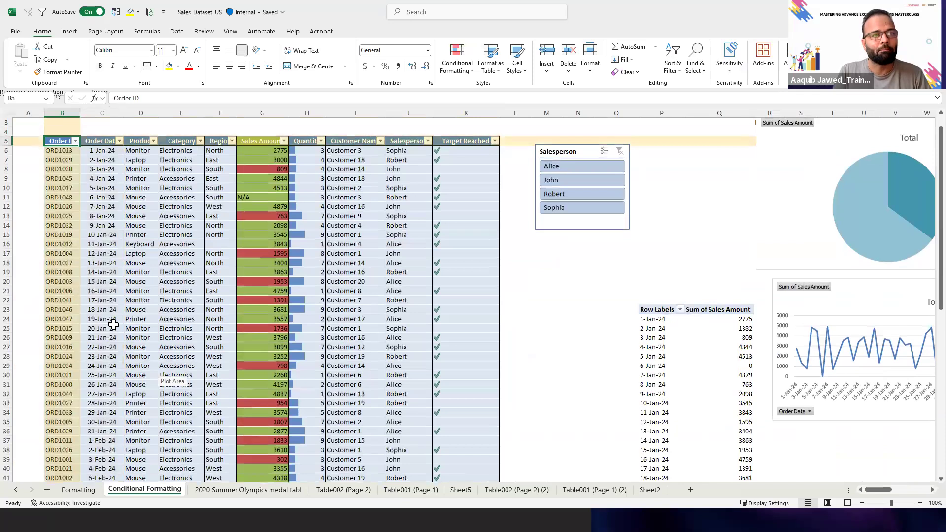
{"action": "left_click", "coordinate": [360, 31]}
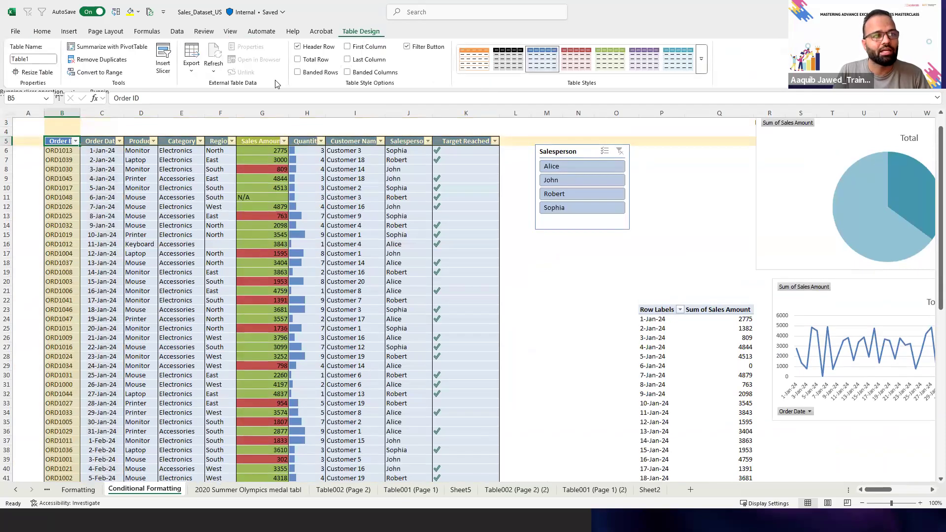
{"action": "left_click", "coordinate": [38, 59]}
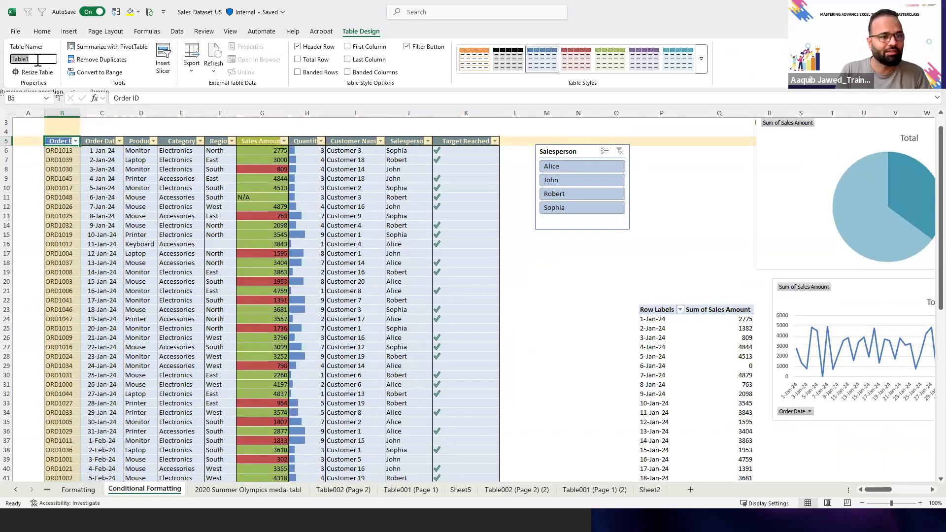
{"action": "type", "text": "Sales"}
{"action": "key", "text": "Return"}
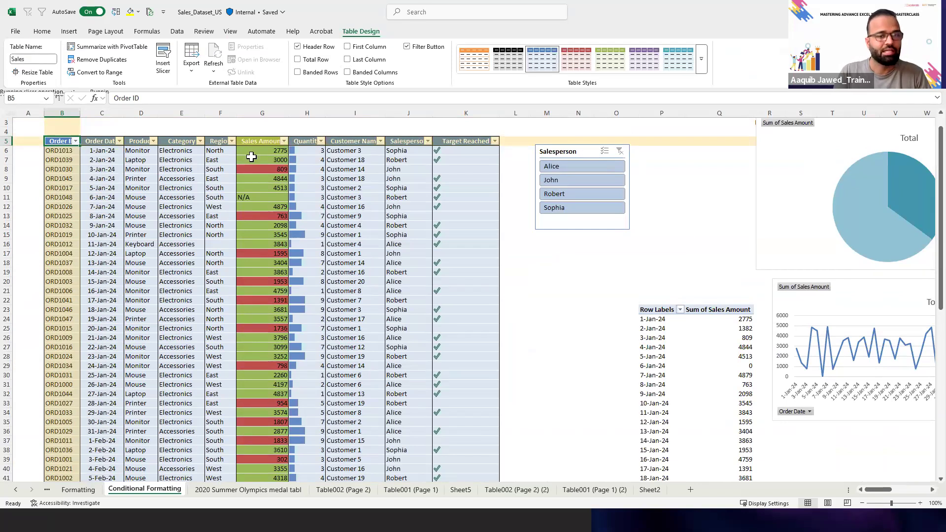
Start a PivotTable from the Sales table to check its source range, and leave without creating it
{"action": "left_click", "coordinate": [553, 271]}
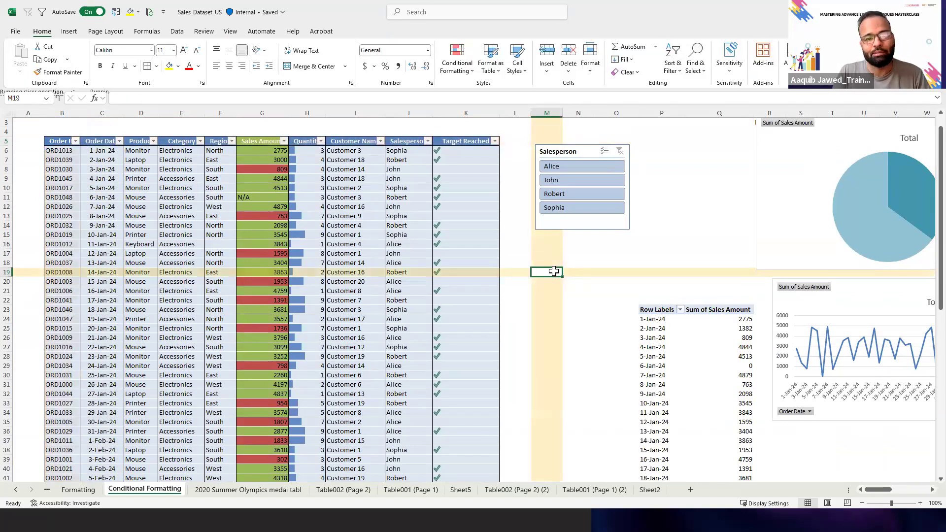
{"action": "key", "text": "Left"}
{"action": "key", "text": "Left"}
{"action": "key", "text": "Left"}
{"action": "key", "text": "Left"}
{"action": "key", "text": "Left"}
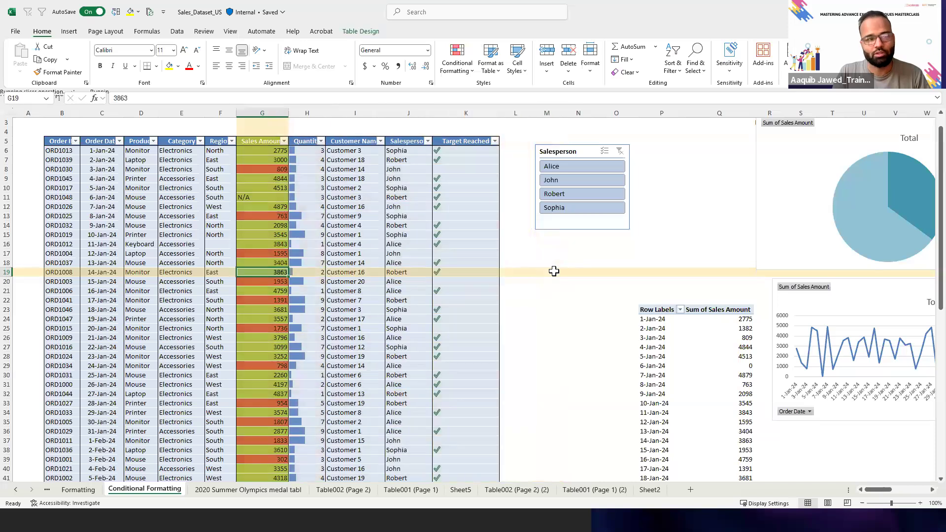
{"action": "key", "text": "ctrl+Up"}
{"action": "key", "text": "Left"}
{"action": "key", "text": "Left"}
{"action": "key", "text": "Left"}
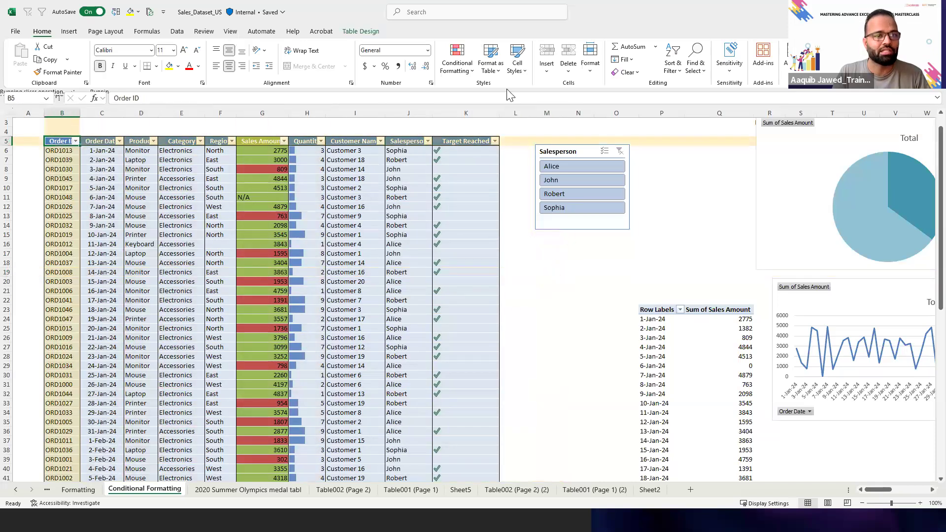
{"action": "left_click", "coordinate": [73, 33]}
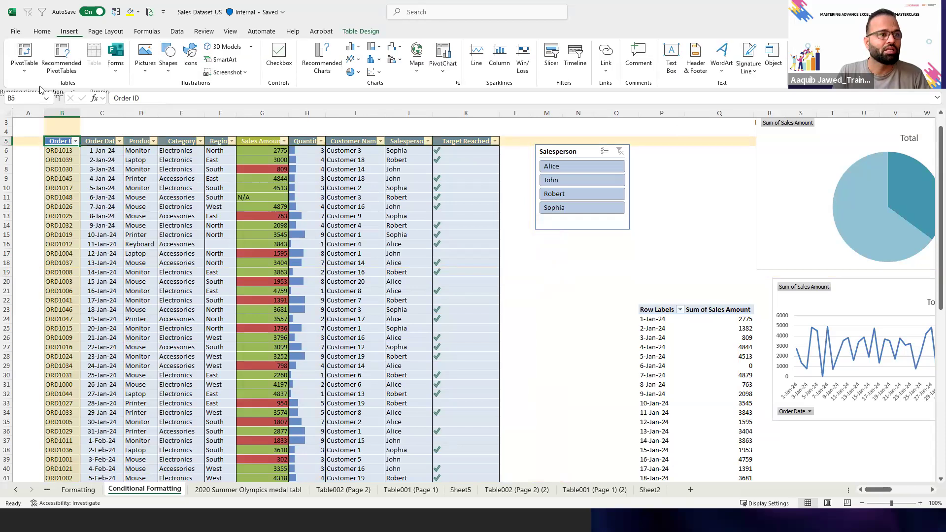
{"action": "left_click", "coordinate": [24, 69]}
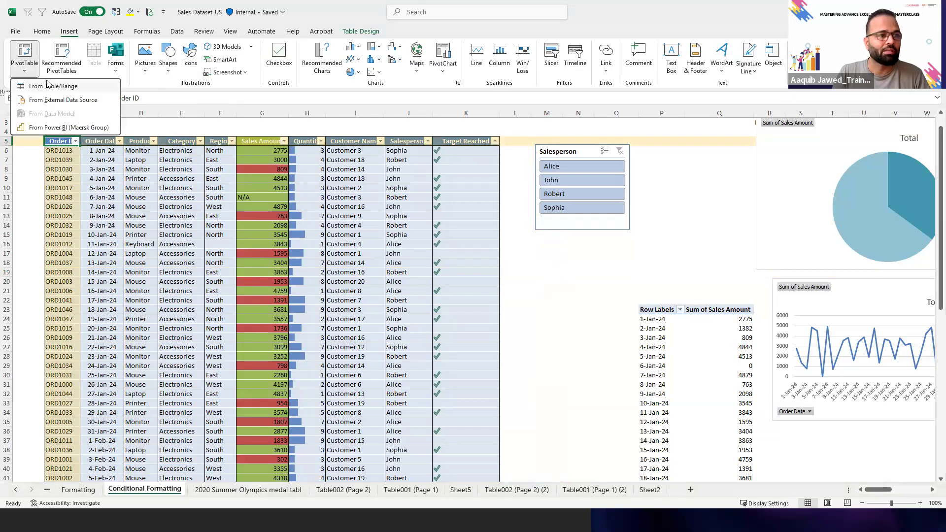
{"action": "left_click", "coordinate": [50, 85]}
{"action": "scroll", "coordinate": [422, 194], "scroll_direction": "down", "scroll_amount": 1}
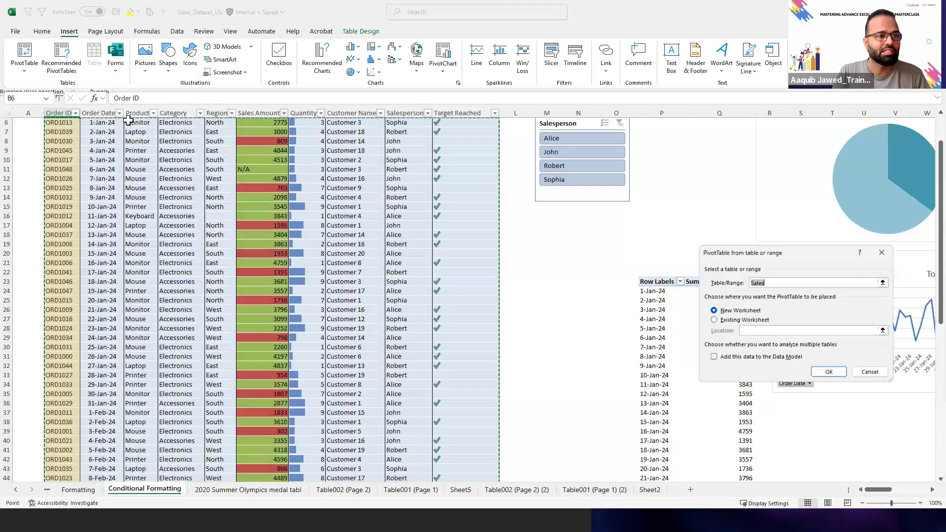
{"action": "left_click", "coordinate": [778, 283]}
{"action": "key", "text": "shift+Left"}
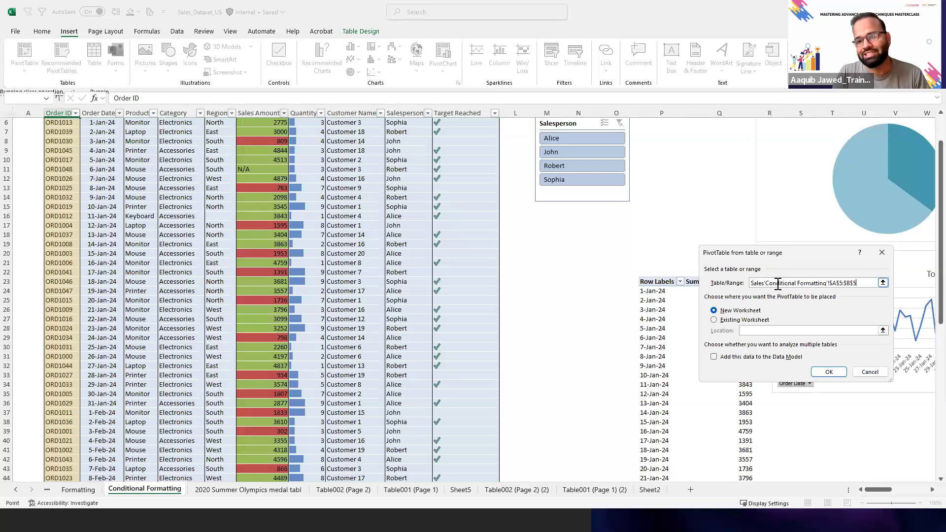
{"action": "left_click", "coordinate": [777, 283]}
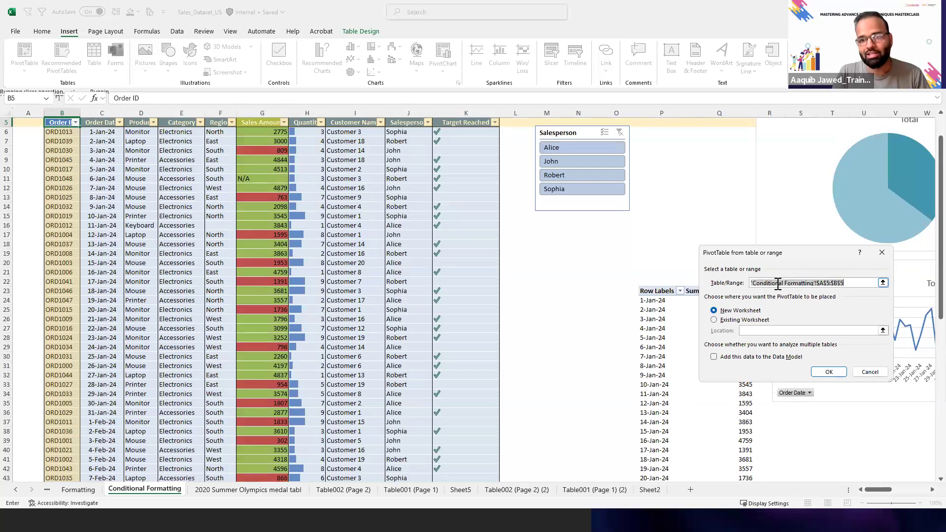
{"action": "left_click", "coordinate": [881, 375]}
Copy the entire Sales table including its header row
{"action": "left_click", "coordinate": [358, 252]}
{"action": "key", "text": "ctrl+Up"}
{"action": "key", "text": "Up"}
{"action": "key", "text": "Up"}
{"action": "key", "text": "Up"}
{"action": "key", "text": "Up"}
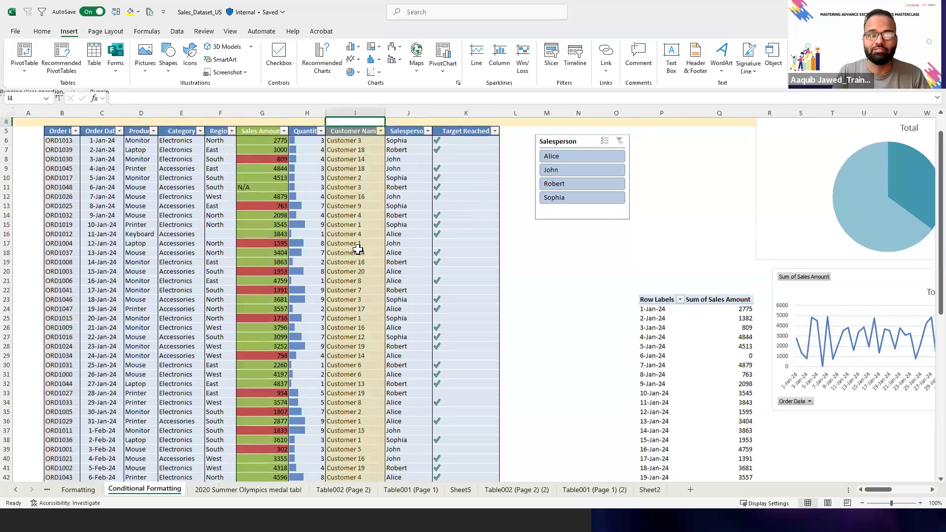
{"action": "key", "text": "Down"}
{"action": "key", "text": "Down"}
{"action": "key", "text": "Down"}
{"action": "key", "text": "Down"}
{"action": "key", "text": "Left"}
{"action": "key", "text": "Left"}
{"action": "key", "text": "Left"}
{"action": "key", "text": "Left"}
{"action": "key", "text": "Left"}
{"action": "key", "text": "Left"}
{"action": "key", "text": "Left"}
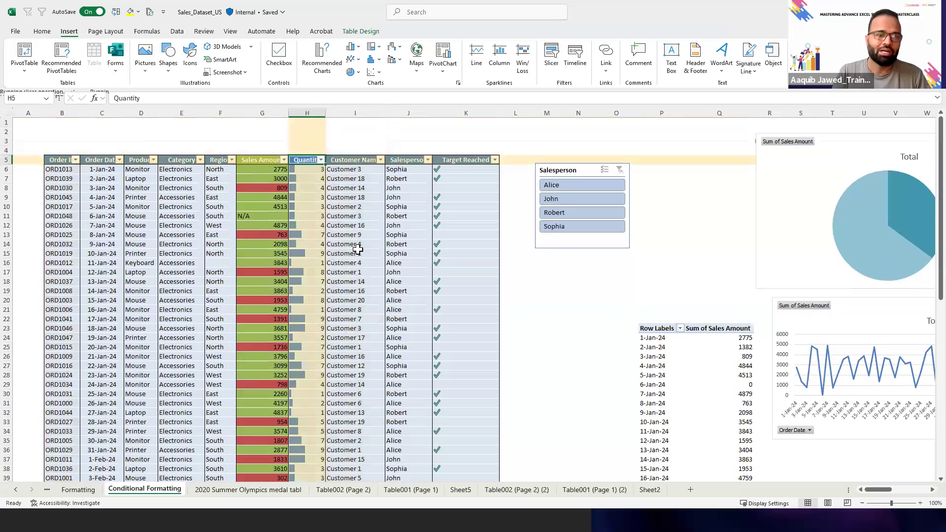
{"action": "key", "text": "ctrl+shift+Right"}
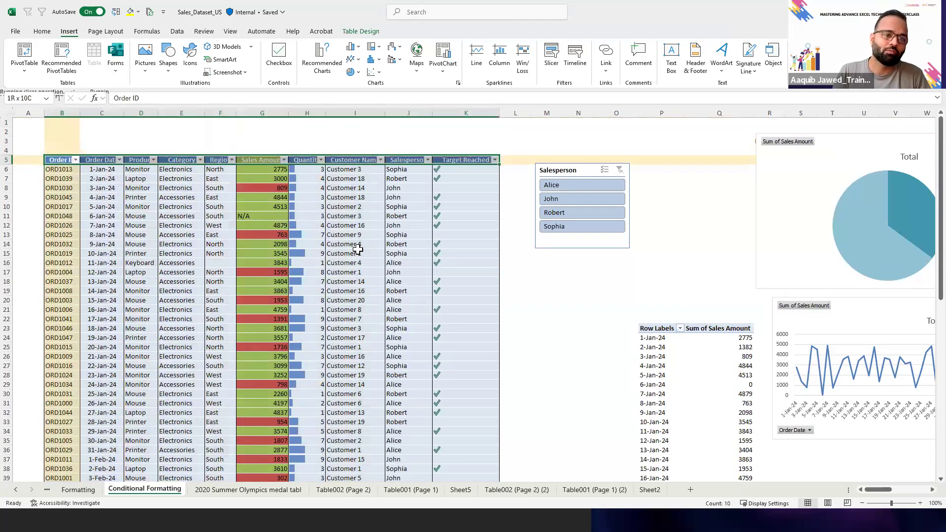
{"action": "key", "text": "ctrl+shift+Down"}
{"action": "key", "text": "ctrl+c"}
Paste the copied table below the original, starting at cell B60
{"action": "key", "text": "Up"}
{"action": "key", "text": "Up"}
{"action": "key", "text": "ctrl+Down"}
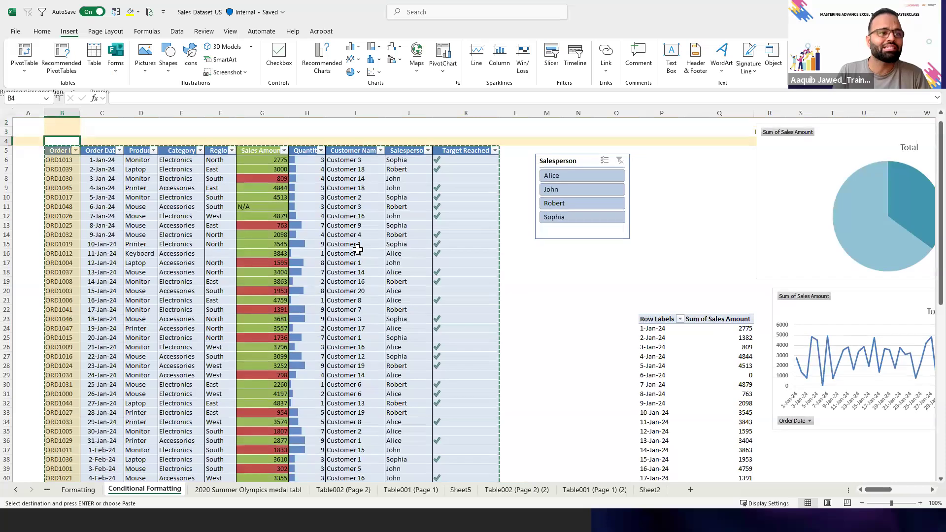
{"action": "key", "text": "ctrl+Down"}
{"action": "key", "text": "Down"}
{"action": "key", "text": "Down"}
{"action": "key", "text": "Down"}
{"action": "key", "text": "Down"}
{"action": "key", "text": "Down"}
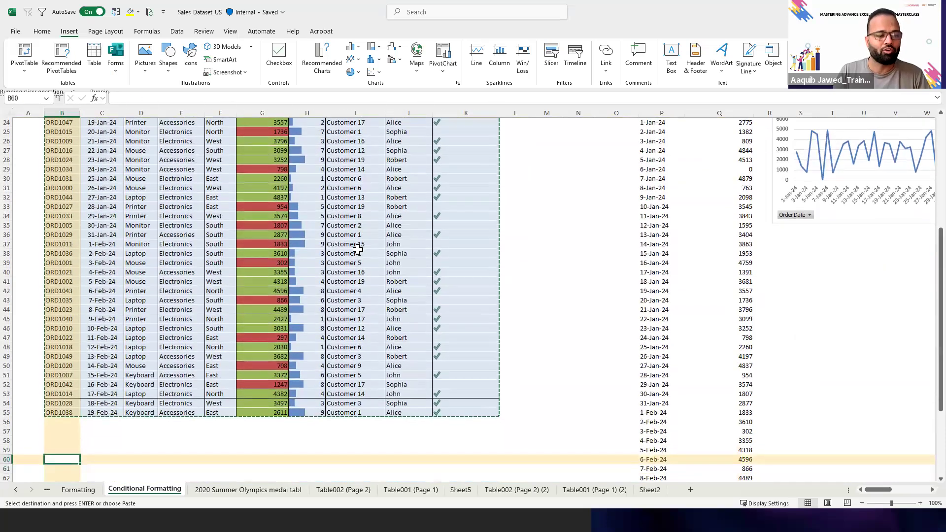
{"action": "key", "text": "ctrl+v"}
{"action": "key", "text": "Escape"}
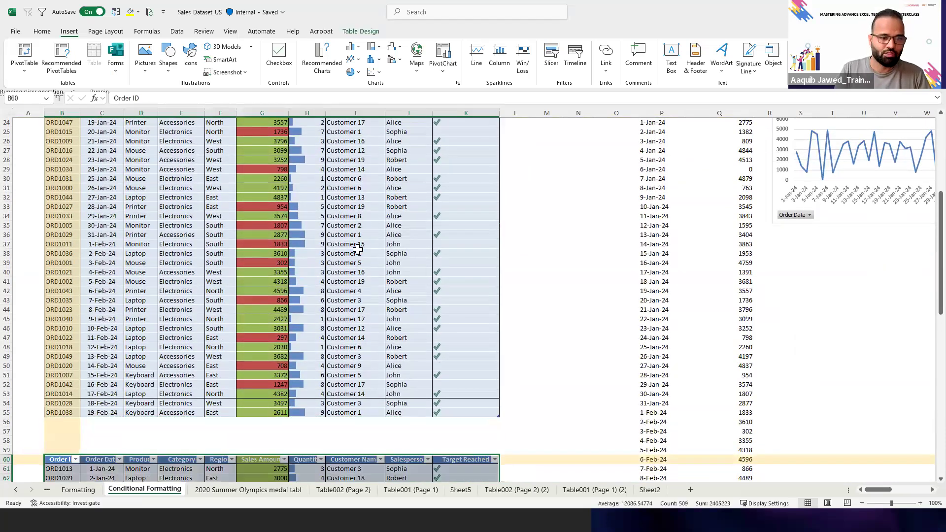
Convert the pasted copy of the Sales table to a normal range
{"action": "key", "text": "Down"}
{"action": "key", "text": "Down"}
{"action": "key", "text": "Up"}
{"action": "key", "text": "Up"}
{"action": "key", "text": "ctrl+shift+Right"}
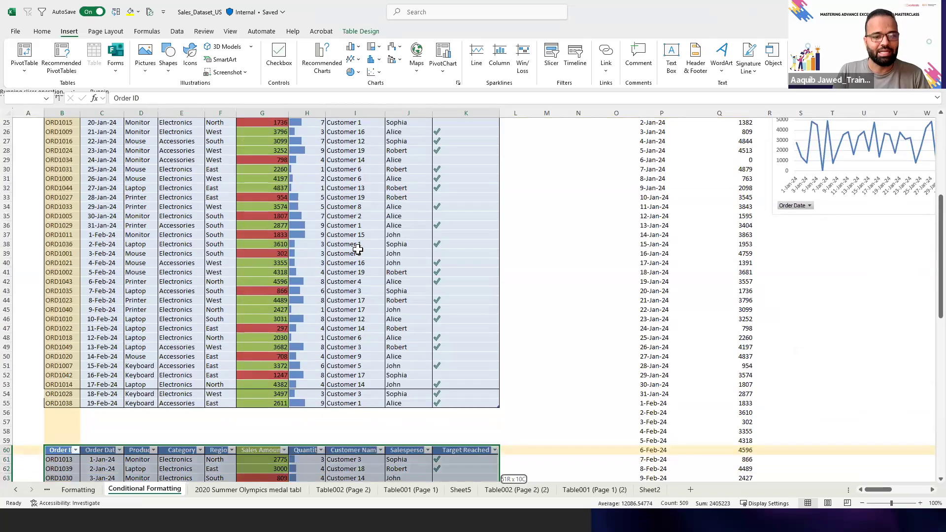
{"action": "key", "text": "ctrl+shift+Down"}
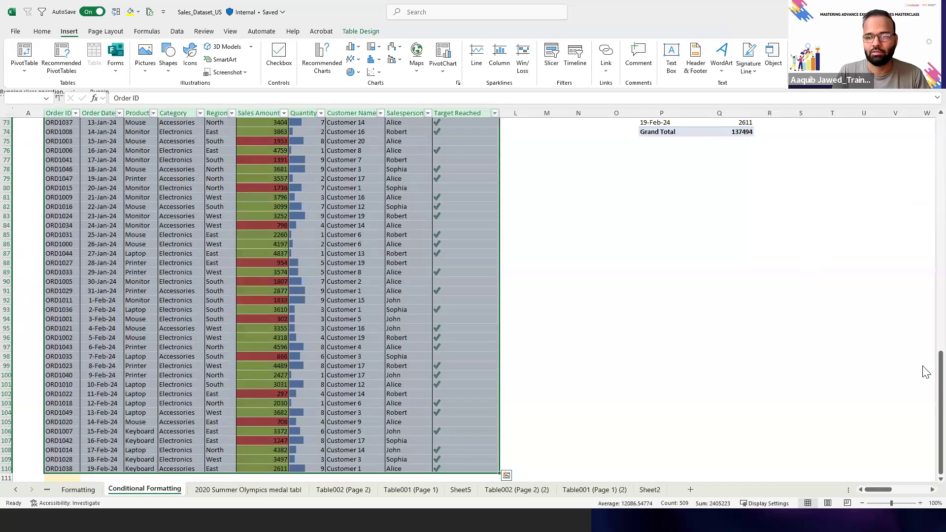
{"action": "scroll", "coordinate": [932, 332], "scroll_direction": "up", "scroll_amount": 5}
{"action": "scroll", "coordinate": [931, 295], "scroll_direction": "up", "scroll_amount": 3}
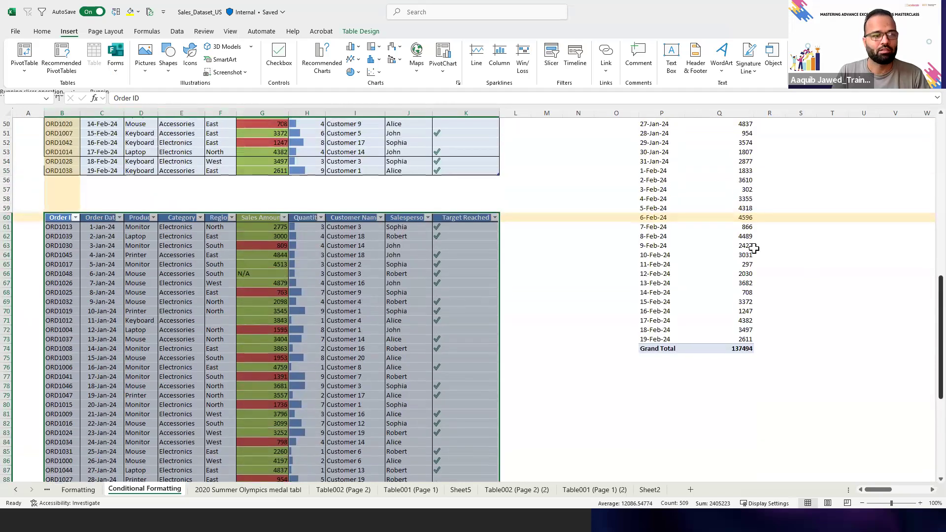
{"action": "left_click", "coordinate": [360, 31]}
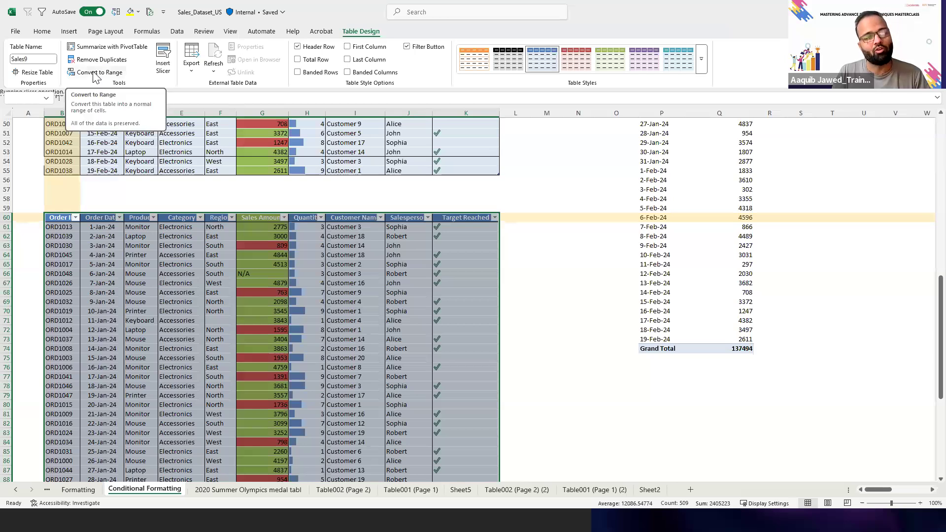
{"action": "left_click", "coordinate": [95, 74]}
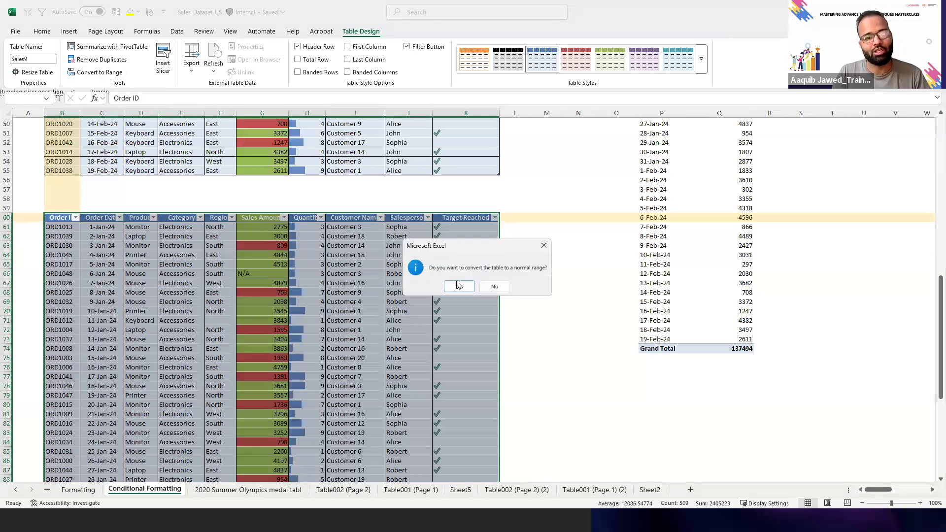
{"action": "left_click", "coordinate": [458, 286]}
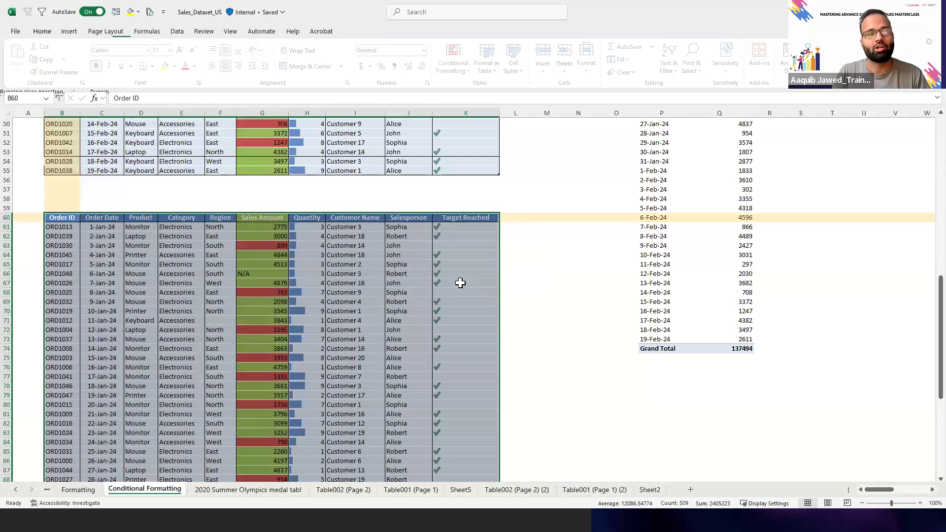
Look over the cells of the converted range and select all of its data rows
{"action": "key", "text": "Down"}
{"action": "key", "text": "Down"}
{"action": "key", "text": "Down"}
{"action": "key", "text": "Right"}
{"action": "key", "text": "Right"}
{"action": "key", "text": "Right"}
{"action": "key", "text": "Right"}
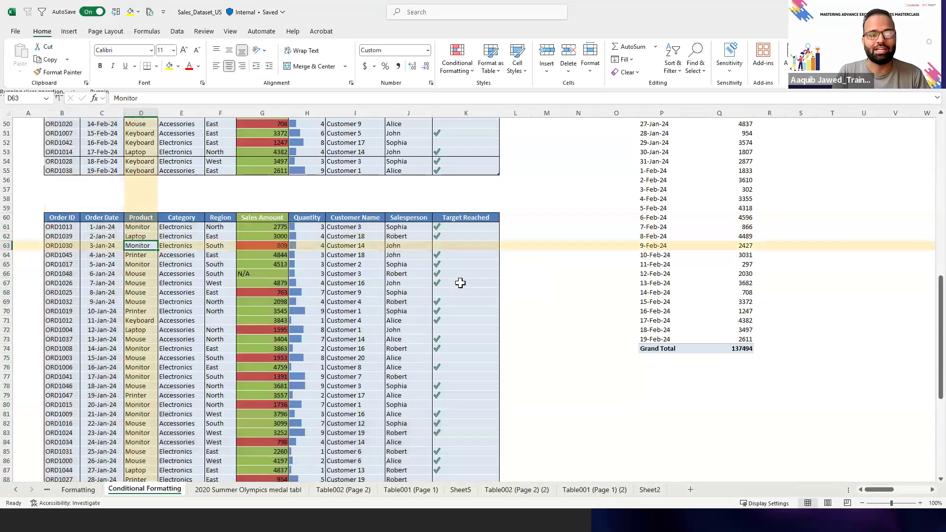
{"action": "key", "text": "Left"}
{"action": "key", "text": "Left"}
{"action": "key", "text": "Up"}
{"action": "key", "text": "Up"}
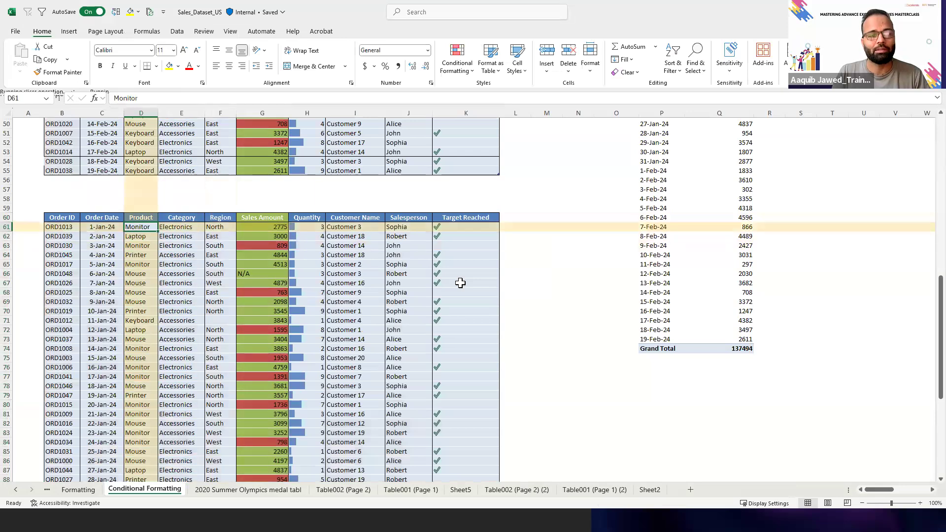
{"action": "key", "text": "Left"}
{"action": "key", "text": "Left"}
{"action": "key", "text": "ctrl+shift+Right"}
{"action": "key", "text": "ctrl+shift+Down"}
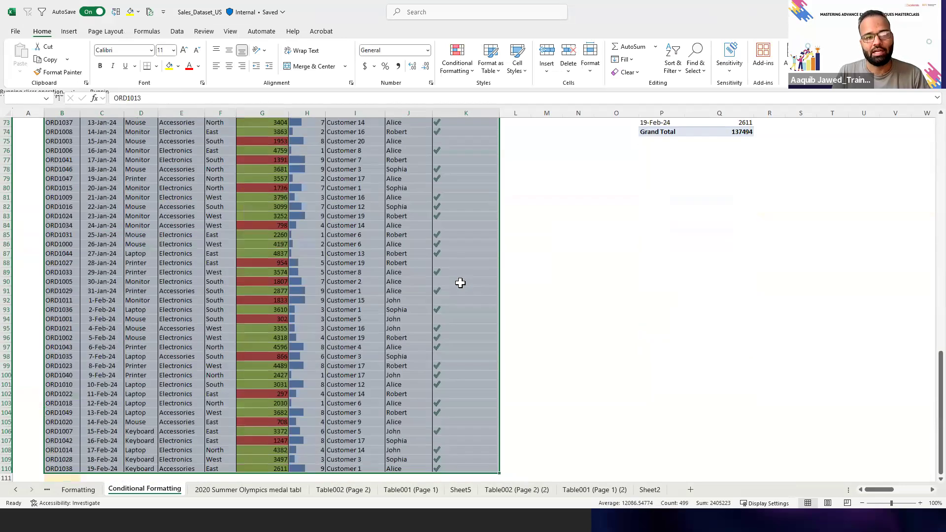
Compare the converted range with the original Sales table by moving between their cells
{"action": "key", "text": "Up"}
{"action": "key", "text": "Right"}
{"action": "key", "text": "Right"}
{"action": "key", "text": "Right"}
{"action": "key", "text": "Right"}
{"action": "key", "text": "Right"}
{"action": "key", "text": "Down"}
{"action": "key", "text": "Down"}
{"action": "key", "text": "Down"}
{"action": "key", "text": "Up"}
{"action": "key", "text": "ctrl+Up"}
{"action": "key", "text": "ctrl+Up"}
{"action": "key", "text": "ctrl+Up"}
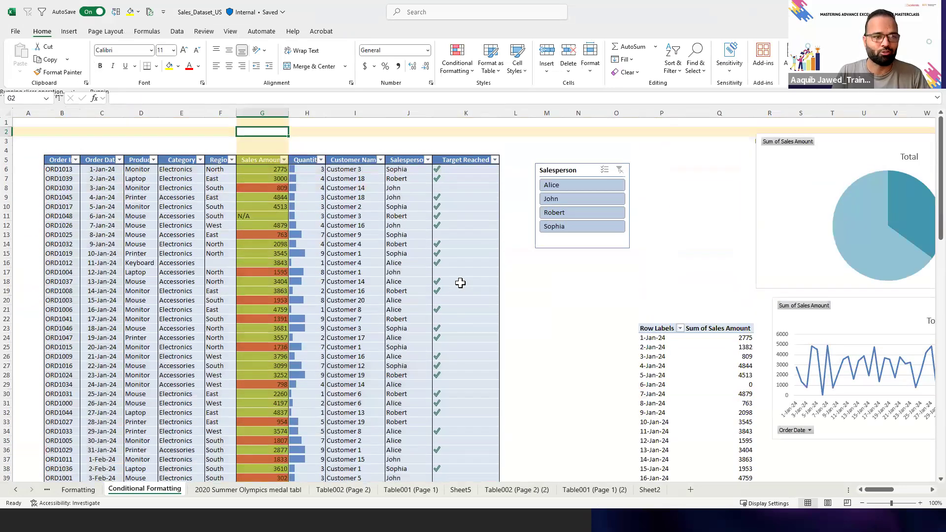
{"action": "key", "text": "Down"}
{"action": "key", "text": "Left"}
{"action": "key", "text": "Left"}
{"action": "key", "text": "Left"}
{"action": "key", "text": "Left"}
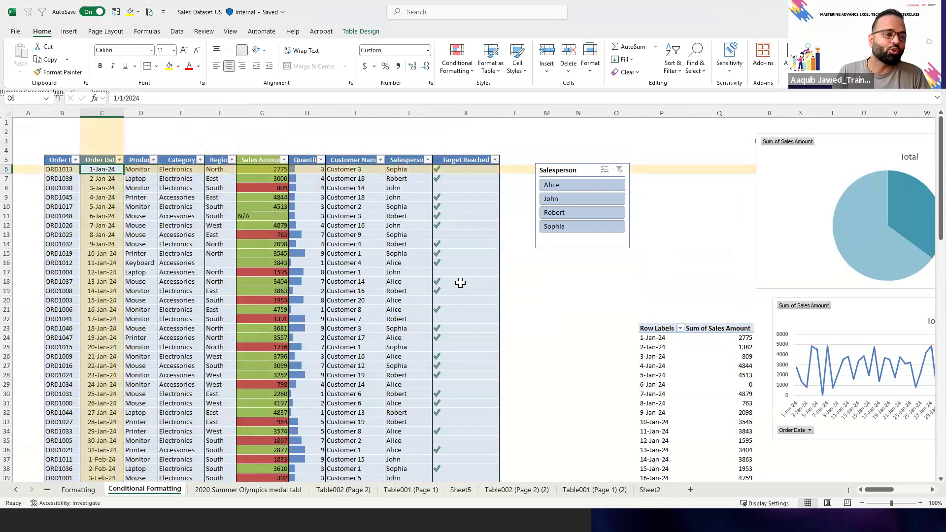
Clear the contents of the converted range B60:K110, including its headers
{"action": "key", "text": "Left"}
{"action": "key", "text": "ctrl+Down"}
{"action": "key", "text": "Down"}
{"action": "key", "text": "Down"}
{"action": "key", "text": "Down"}
{"action": "key", "text": "Down"}
{"action": "key", "text": "Down"}
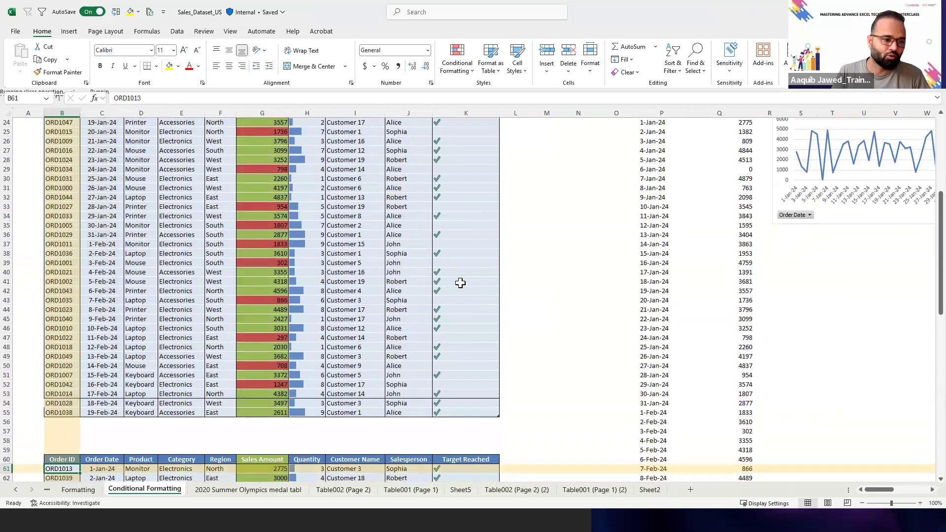
{"action": "key", "text": "ctrl+shift+Right"}
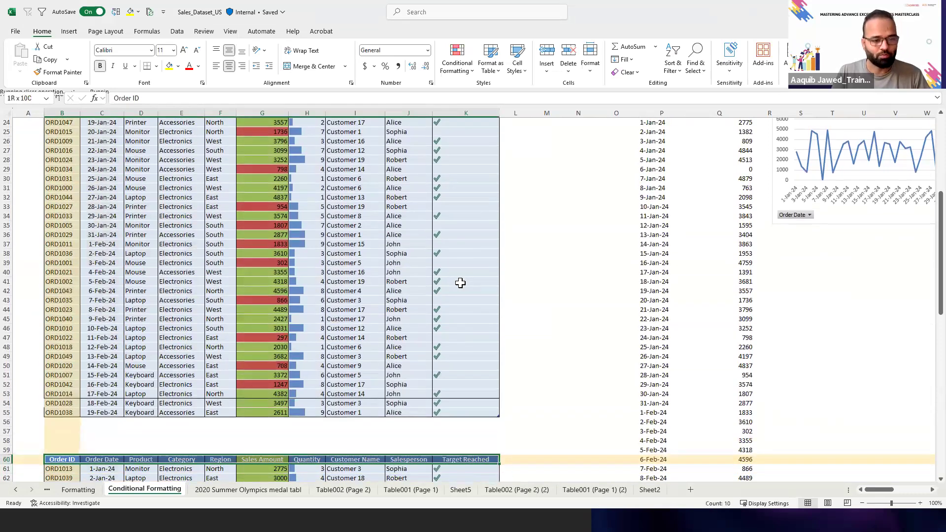
{"action": "key", "text": "ctrl+shift+Down"}
{"action": "key", "text": "Delete"}
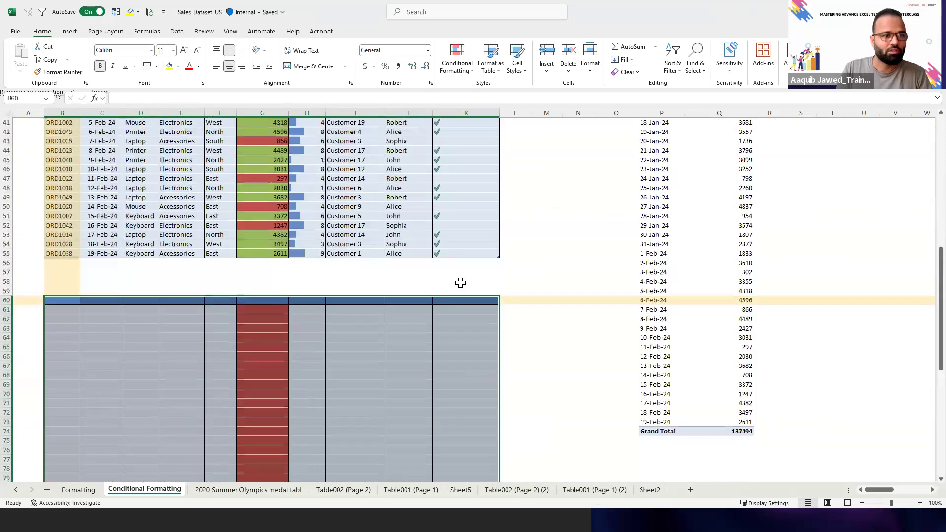
Copy the Order IDs in B47:B55 and paste them directly below the Sales table starting at B56
{"action": "key", "text": "Up"}
{"action": "key", "text": "Up"}
{"action": "key", "text": "Up"}
{"action": "key", "text": "Up"}
{"action": "key", "text": "Up"}
{"action": "key", "text": "Up"}
{"action": "key", "text": "Up"}
{"action": "key", "text": "Up"}
{"action": "key", "text": "Up"}
{"action": "key", "text": "Up"}
{"action": "key", "text": "Up"}
{"action": "key", "text": "Up"}
{"action": "key", "text": "Up"}
{"action": "key", "text": "shift+Down"}
{"action": "key", "text": "shift+Down"}
{"action": "key", "text": "ctrl+c"}
{"action": "key", "text": "Down"}
{"action": "key", "text": "Down"}
{"action": "key", "text": "Down"}
{"action": "key", "text": "Down"}
{"action": "key", "text": "Down"}
{"action": "key", "text": "Down"}
{"action": "key", "text": "Down"}
{"action": "key", "text": "Down"}
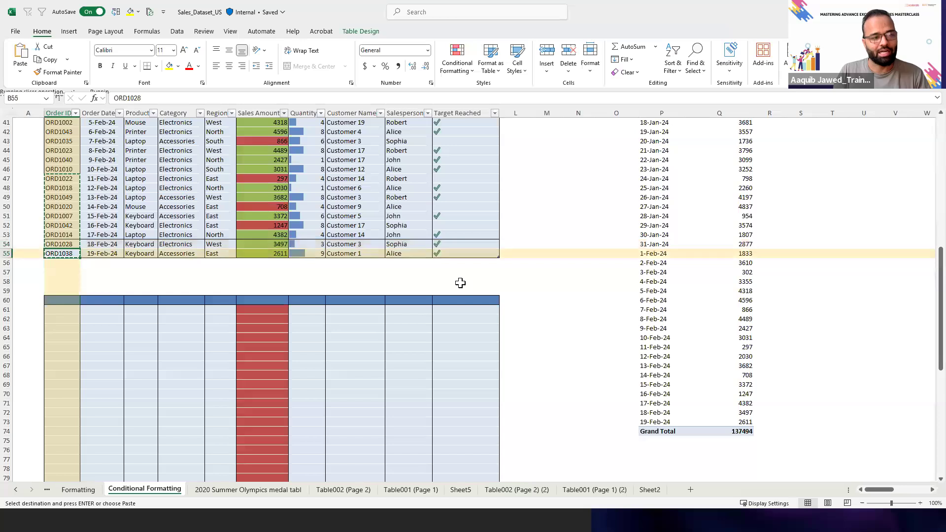
{"action": "key", "text": "Down"}
{"action": "key", "text": "ctrl+v"}
Copy the full table rows B47:K55 and paste them into the rows directly below, starting at B56
{"action": "key", "text": "Down"}
{"action": "key", "text": "Down"}
{"action": "key", "text": "Down"}
{"action": "key", "text": "Right"}
{"action": "key", "text": "Up"}
{"action": "key", "text": "Up"}
{"action": "key", "text": "Up"}
{"action": "key", "text": "Up"}
{"action": "key", "text": "Up"}
{"action": "key", "text": "Up"}
{"action": "key", "text": "Up"}
{"action": "key", "text": "Up"}
{"action": "key", "text": "Up"}
{"action": "key", "text": "Up"}
{"action": "key", "text": "Left"}
{"action": "key", "text": "Up"}
{"action": "key", "text": "Up"}
{"action": "key", "text": "ctrl+shift+Right"}
{"action": "key", "text": "ctrl+shift+Down"}
{"action": "key", "text": "shift+Up"}
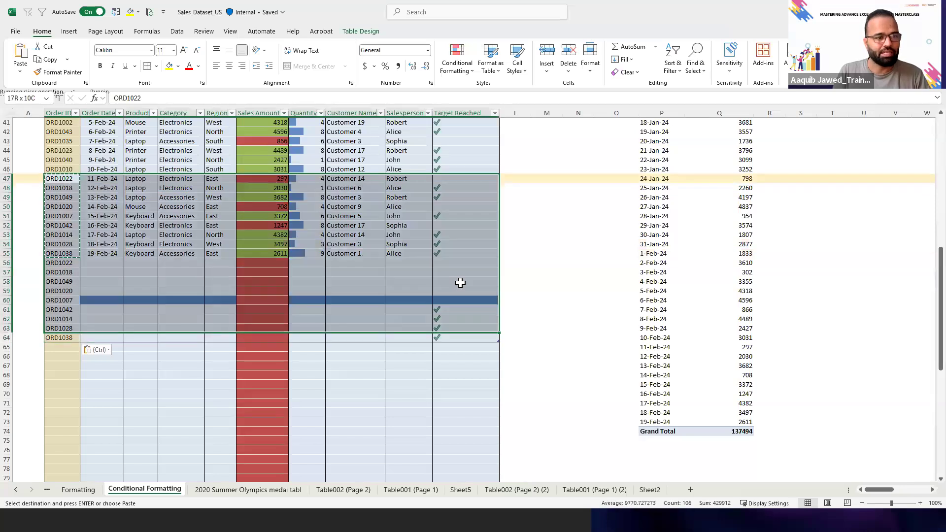
{"action": "key", "text": "shift+Up"}
{"action": "key", "text": "shift+Up"}
{"action": "key", "text": "shift+Up"}
{"action": "key", "text": "shift+Up"}
{"action": "key", "text": "shift+Up"}
{"action": "key", "text": "shift+Up"}
{"action": "key", "text": "shift+Up"}
{"action": "key", "text": "shift+Up"}
{"action": "key", "text": "ctrl+c"}
{"action": "key", "text": "Down"}
{"action": "key", "text": "Down"}
{"action": "key", "text": "Down"}
{"action": "key", "text": "Down"}
{"action": "key", "text": "Down"}
{"action": "key", "text": "Down"}
{"action": "key", "text": "Down"}
{"action": "key", "text": "Down"}
{"action": "key", "text": "Down"}
{"action": "key", "text": "Return"}
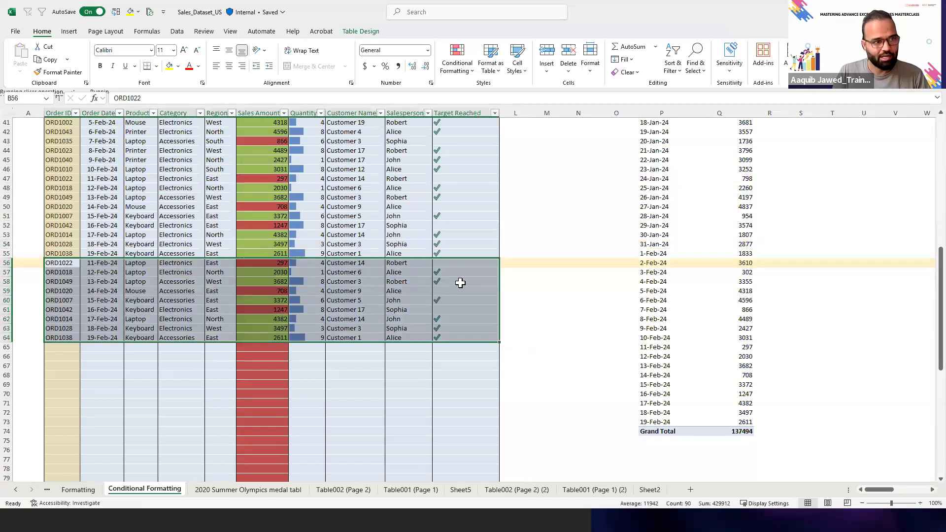
Try to delete entire sheet rows 65 to 83 below the extended Sales table
{"action": "key", "text": "Down"}
{"action": "key", "text": "Down"}
{"action": "key", "text": "Down"}
{"action": "key", "text": "Down"}
{"action": "key", "text": "Down"}
{"action": "key", "text": "Down"}
{"action": "key", "text": "Down"}
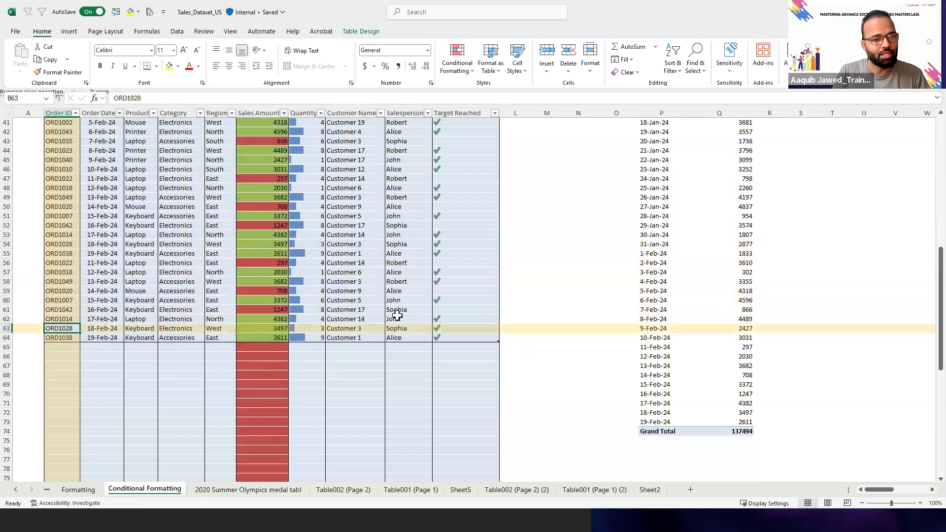
{"action": "left_click_drag", "start_coordinate": [10, 348], "coordinate": [10, 468]}
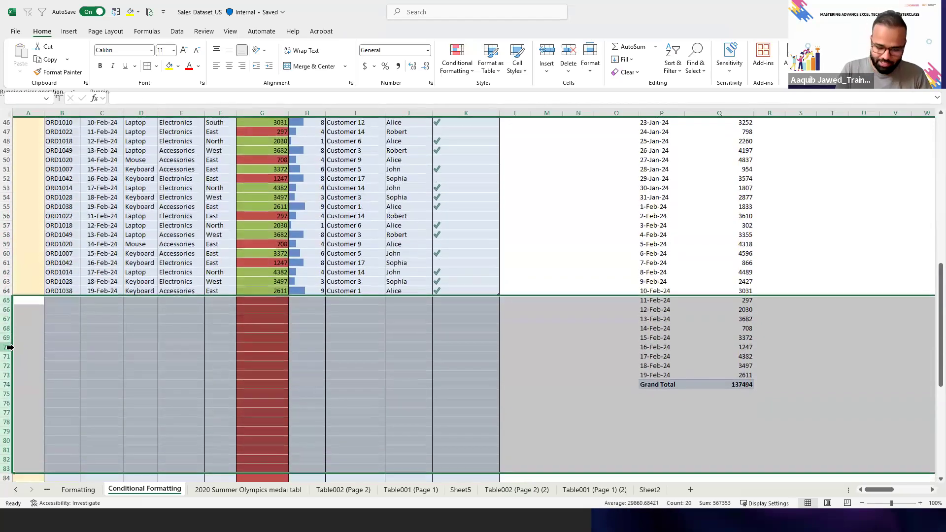
{"action": "key", "text": "ctrl+minus"}
{"action": "key", "text": "Return"}
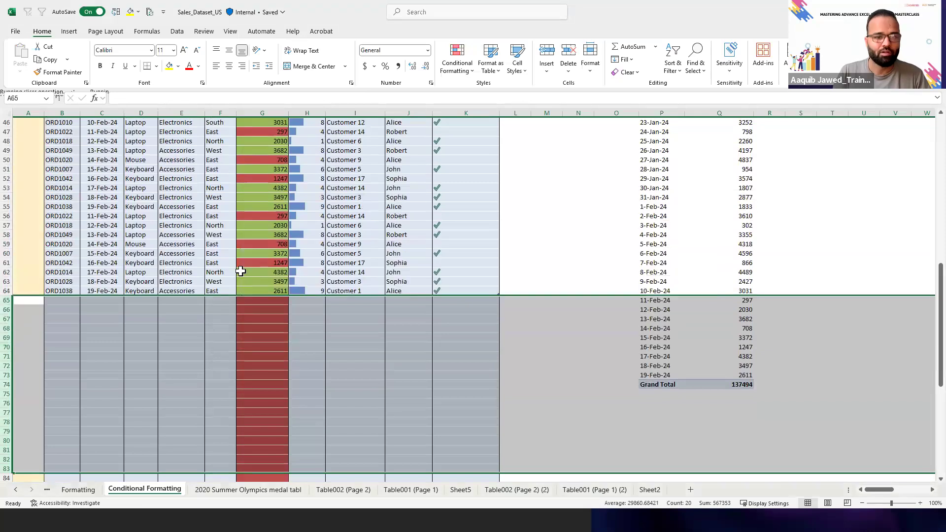
Delete the leftover formatted cells in columns B to K from row 65 down, shifting cells up
{"action": "key", "text": "Right"}
{"action": "key", "text": "shift+Right"}
{"action": "key", "text": "shift+Right"}
{"action": "key", "text": "shift+Right"}
{"action": "key", "text": "shift+Right"}
{"action": "key", "text": "shift+Right"}
{"action": "key", "text": "shift+Right"}
{"action": "key", "text": "shift+Right"}
{"action": "key", "text": "shift+Right"}
{"action": "key", "text": "shift+Right"}
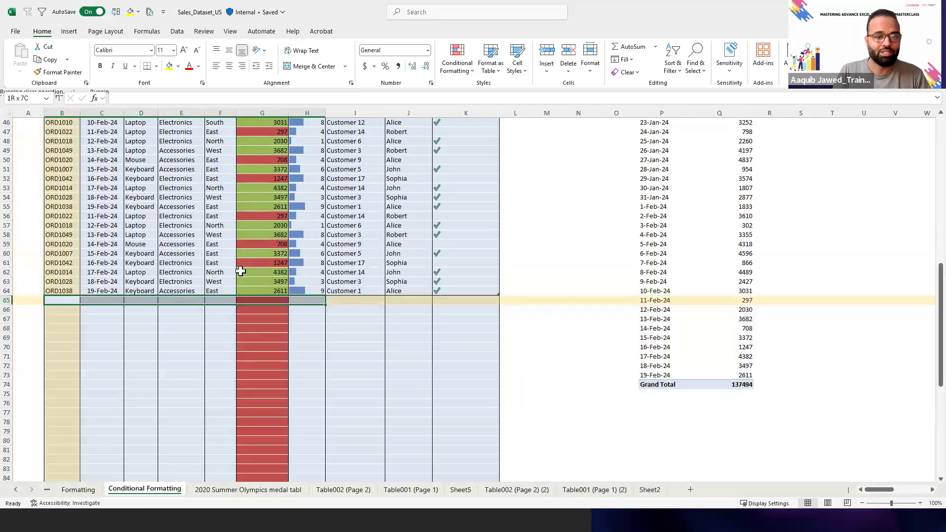
{"action": "key", "text": "shift+Down"}
{"action": "key", "text": "shift+Down"}
{"action": "key", "text": "shift+Down"}
{"action": "key", "text": "shift+Down"}
{"action": "key", "text": "shift+Down"}
{"action": "key", "text": "shift+Down"}
{"action": "key", "text": "shift+Down"}
{"action": "key", "text": "shift+Down"}
{"action": "key", "text": "shift+Down"}
{"action": "key", "text": "shift+Down"}
{"action": "key", "text": "shift+Down"}
{"action": "key", "text": "shift+Down"}
{"action": "key", "text": "shift+Down"}
{"action": "key", "text": "shift+Down"}
{"action": "key", "text": "shift+Down"}
{"action": "key", "text": "shift+Down"}
{"action": "key", "text": "shift+Down"}
{"action": "key", "text": "shift+Down"}
{"action": "key", "text": "shift+Down"}
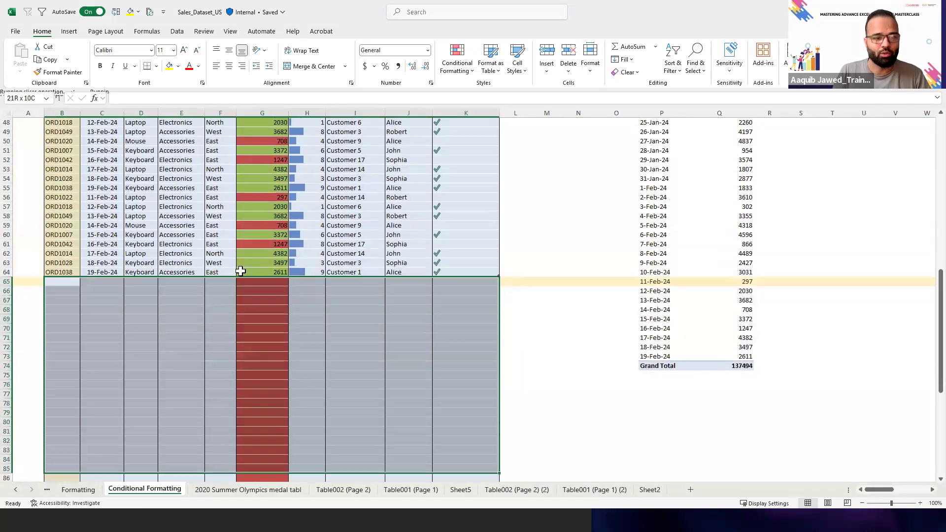
{"action": "key", "text": "ctrl+shift+Down"}
{"action": "key", "text": "ctrl+minus"}
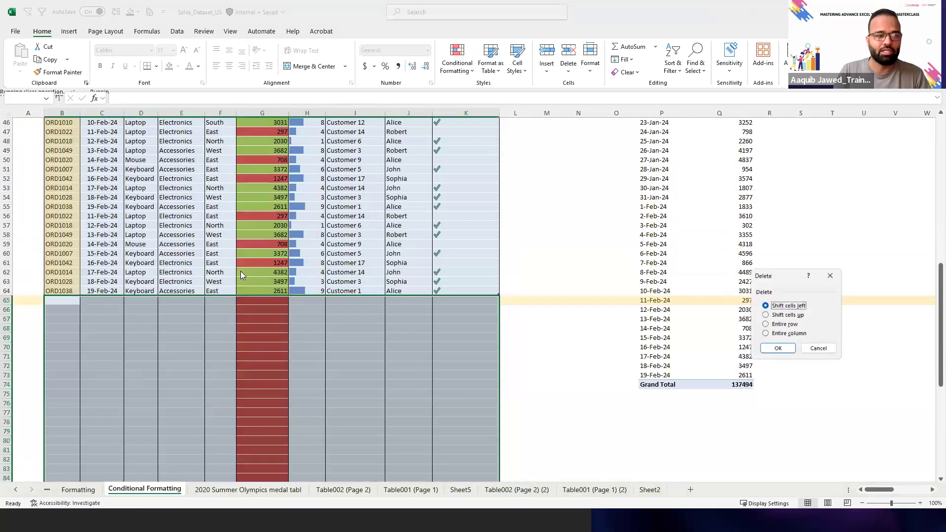
{"action": "left_click", "coordinate": [765, 315]}
{"action": "left_click", "coordinate": [777, 349]}
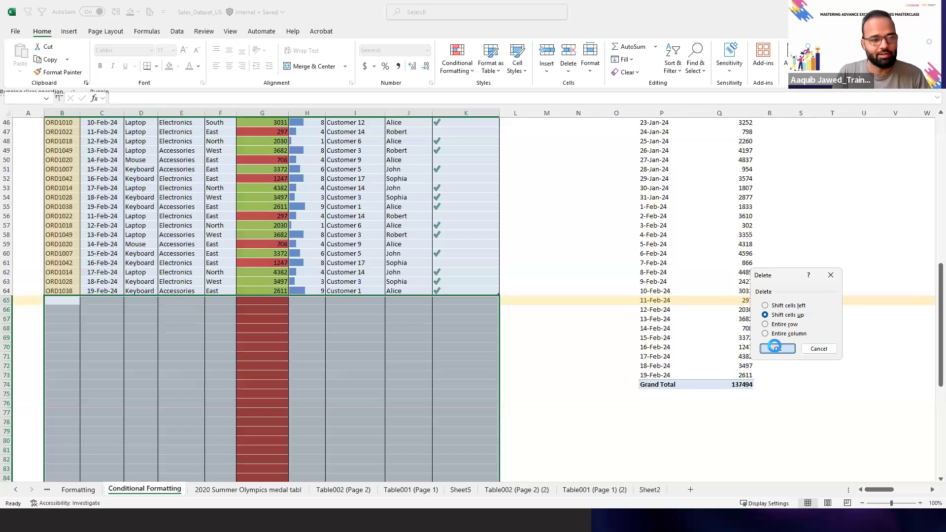
Highlight duplicate values in the Order ID column B with Light Red Fill with Dark Red Text
{"action": "left_click", "coordinate": [295, 262]}
{"action": "key", "text": "Up"}
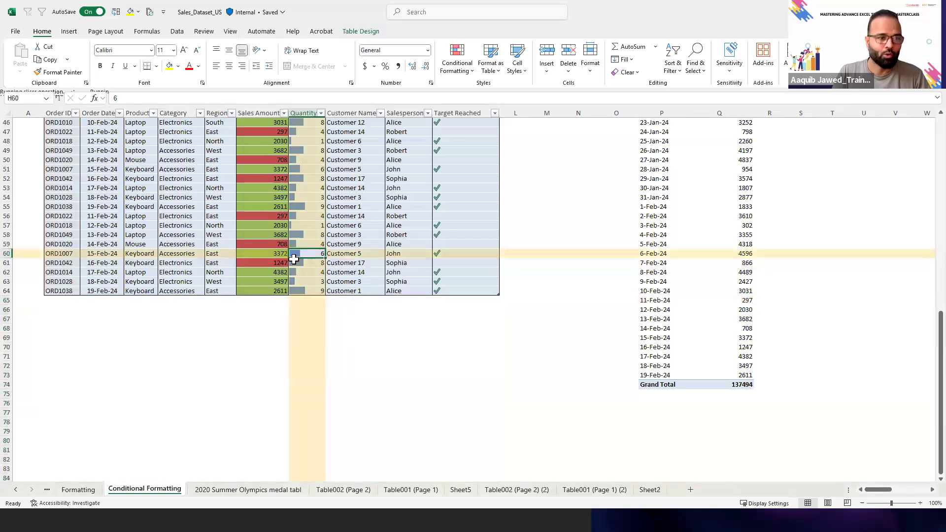
{"action": "key", "text": "ctrl+Up"}
{"action": "key", "text": "ctrl+Up"}
{"action": "key", "text": "Left"}
{"action": "key", "text": "Left"}
{"action": "key", "text": "Left"}
{"action": "key", "text": "Left"}
{"action": "key", "text": "Down"}
{"action": "key", "text": "ctrl+Down"}
{"action": "key", "text": "Left"}
{"action": "key", "text": "Left"}
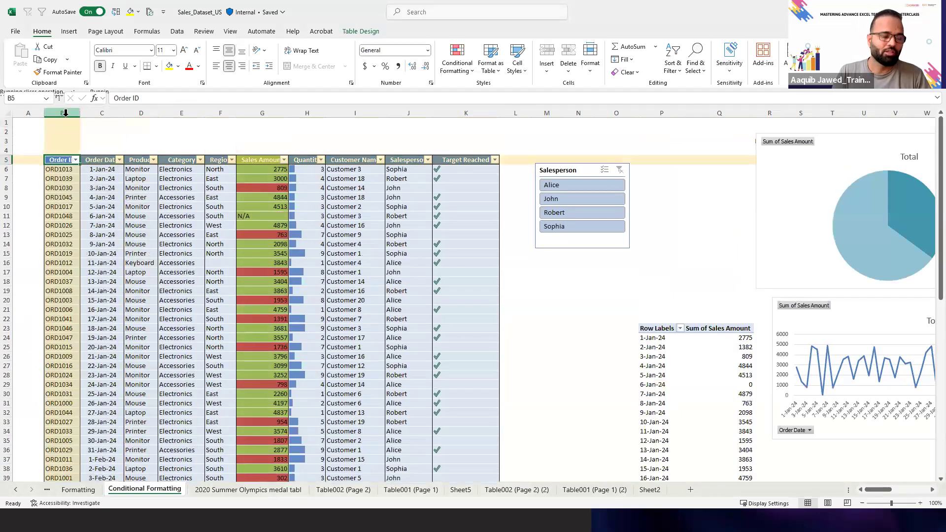
{"action": "left_click", "coordinate": [70, 114]}
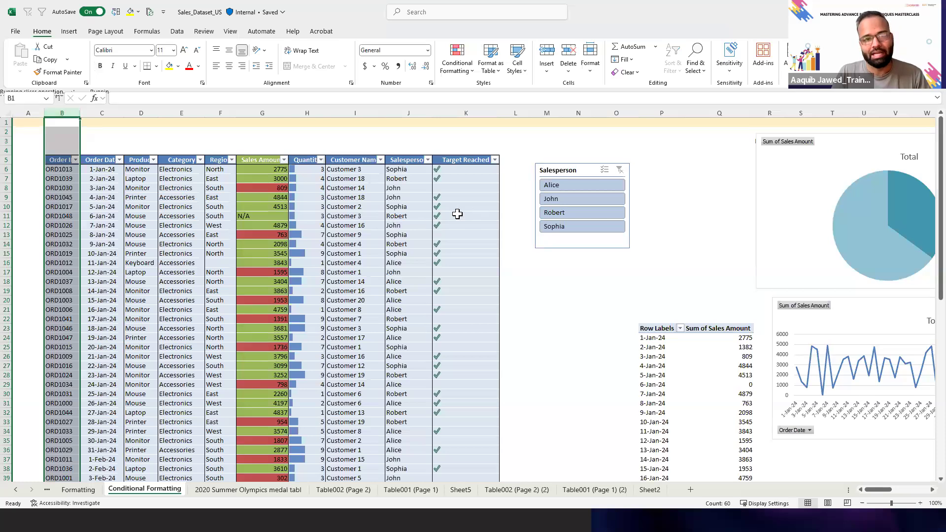
{"action": "left_click", "coordinate": [470, 74]}
{"action": "mouse_move", "coordinate": [488, 92]}
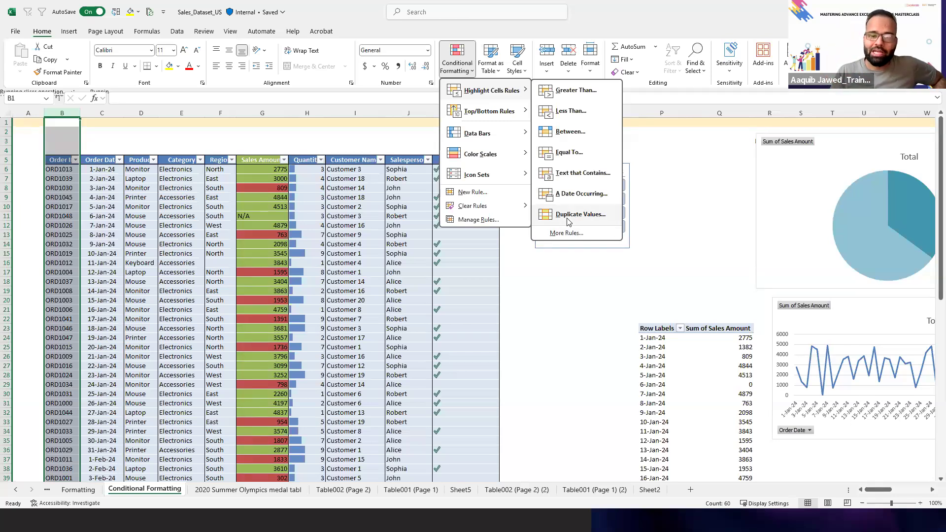
{"action": "left_click", "coordinate": [569, 222]}
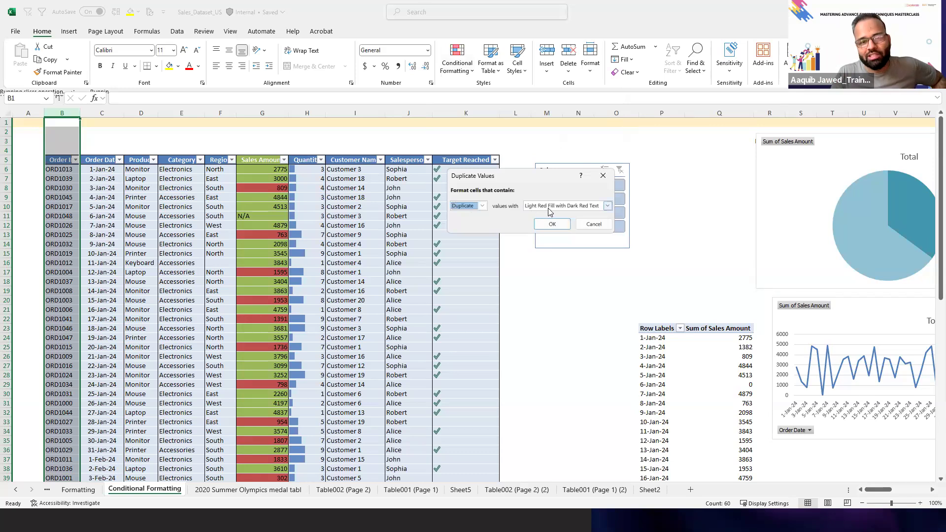
{"action": "left_click", "coordinate": [607, 207]}
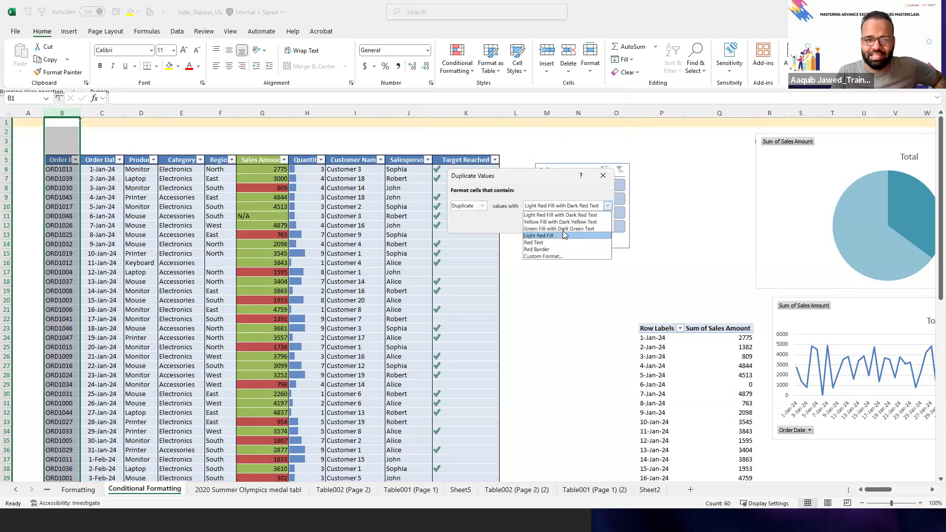
{"action": "left_click", "coordinate": [582, 215]}
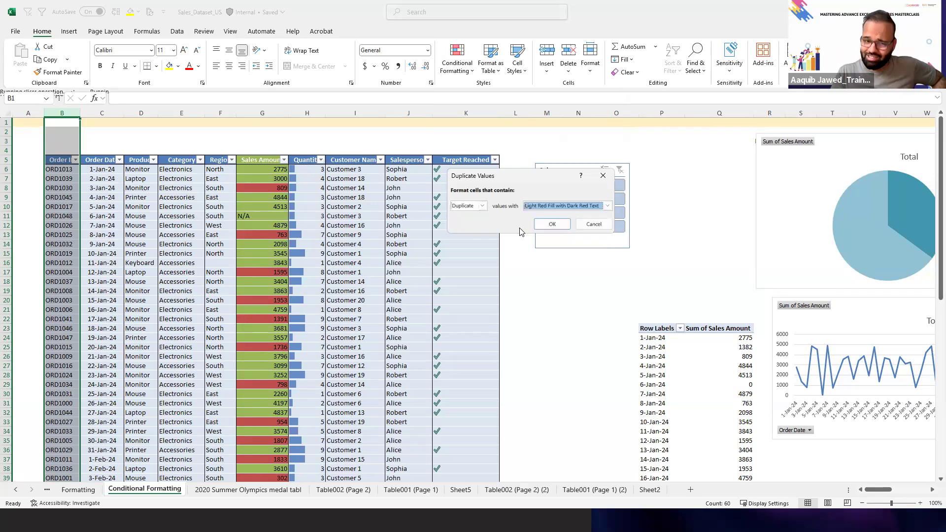
{"action": "left_click", "coordinate": [546, 222]}
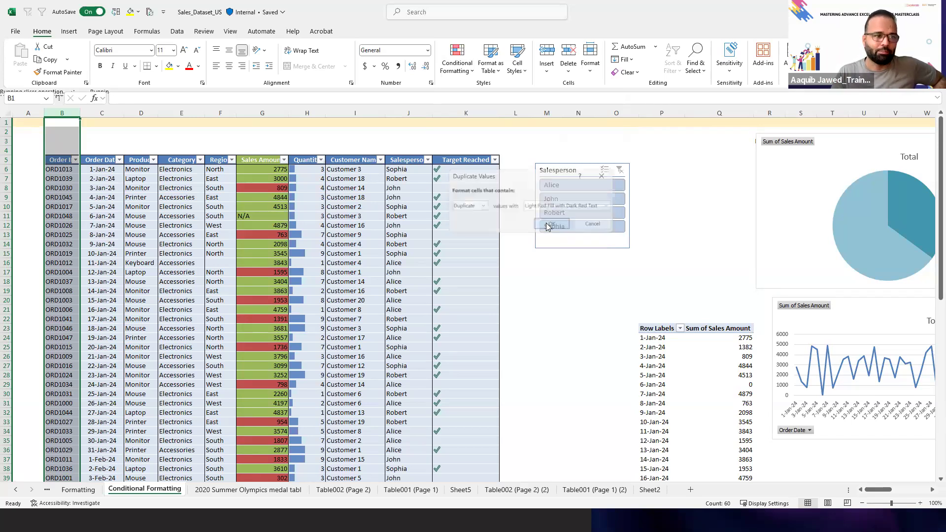
Examine the highlighted duplicates at the end of the Order ID column and select B47:B64
{"action": "left_click", "coordinate": [58, 207]}
{"action": "key", "text": "Down"}
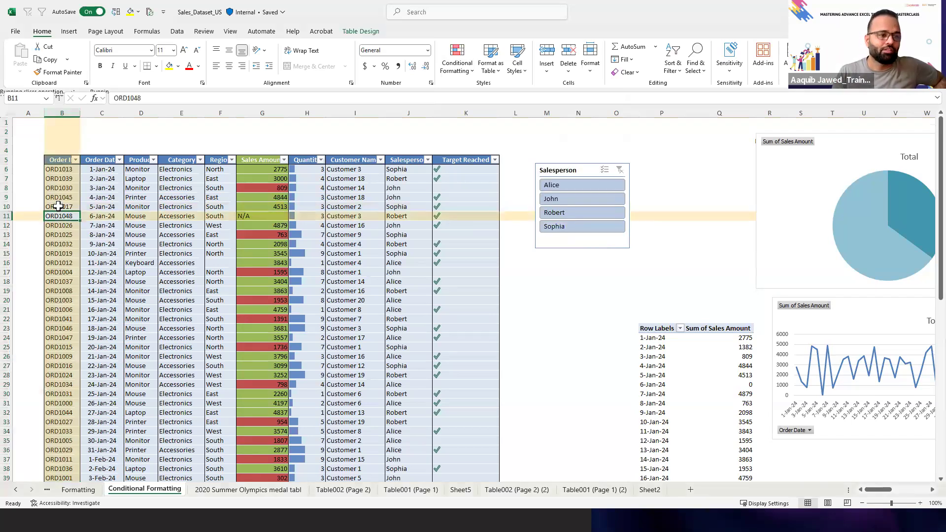
{"action": "key", "text": "ctrl+Down"}
{"action": "key", "text": "Down"}
{"action": "key", "text": "Up"}
{"action": "key", "text": "Up"}
{"action": "key", "text": "Up"}
{"action": "key", "text": "Up"}
{"action": "key", "text": "Up"}
{"action": "key", "text": "Up"}
{"action": "key", "text": "Up"}
{"action": "key", "text": "Up"}
{"action": "key", "text": "Up"}
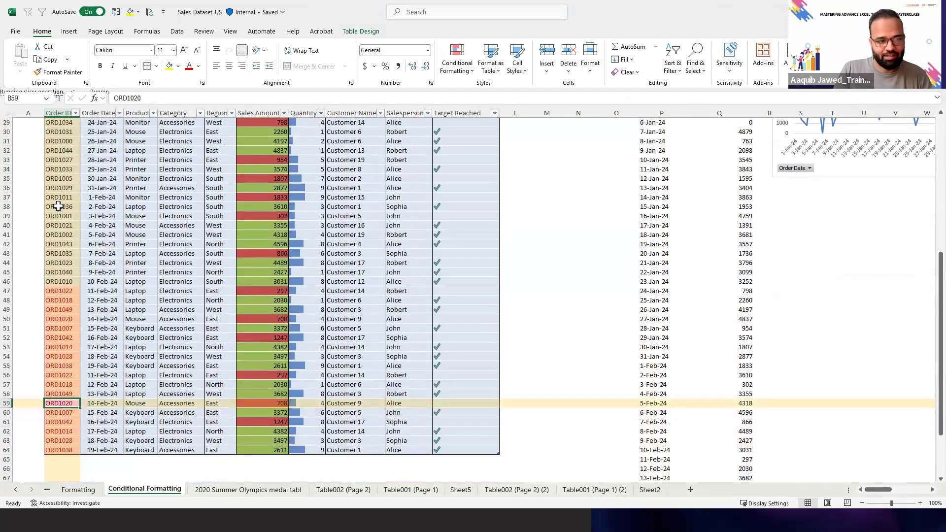
{"action": "key", "text": "Up"}
{"action": "key", "text": "Up"}
{"action": "key", "text": "Up"}
{"action": "key", "text": "Up"}
{"action": "key", "text": "Up"}
{"action": "key", "text": "Up"}
{"action": "key", "text": "Up"}
{"action": "key", "text": "Up"}
{"action": "key", "text": "Up"}
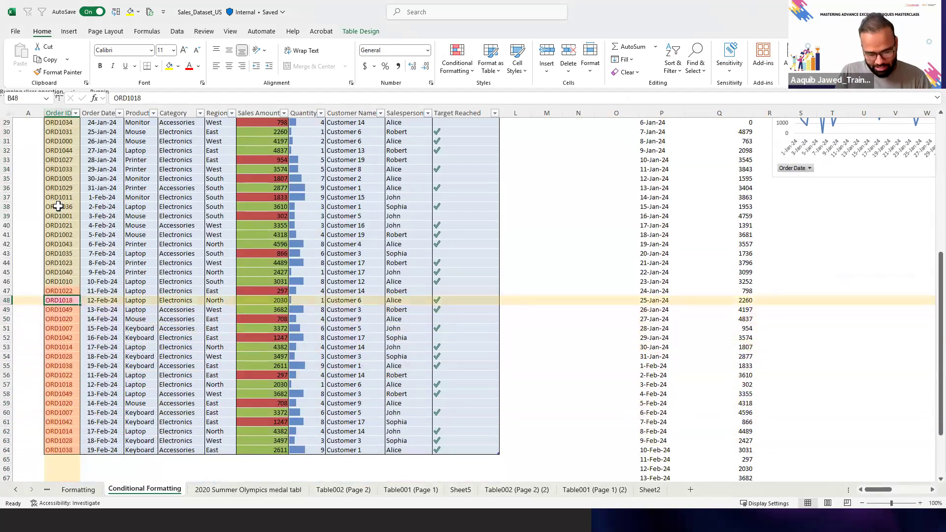
{"action": "key", "text": "ctrl+shift+Down"}
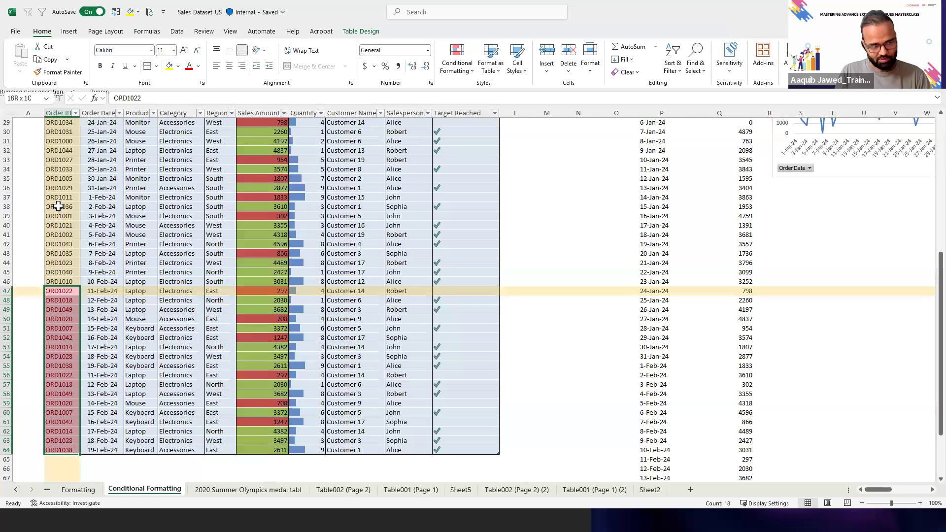
Filter the Order ID column by the light red cell color and select all filtered table rows
{"action": "key", "text": "ctrl+Up"}
{"action": "key", "text": "alt+Down"}
{"action": "mouse_move", "coordinate": [88, 220]}
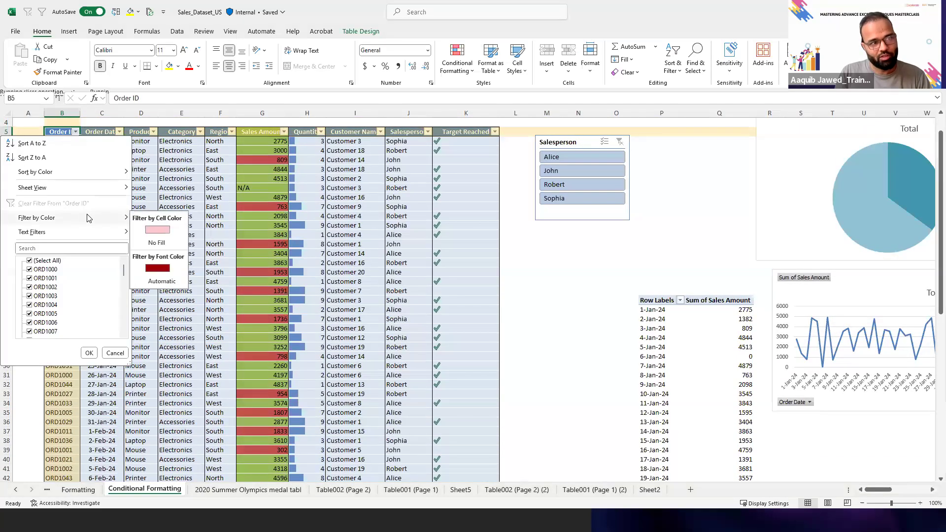
{"action": "left_click", "coordinate": [156, 230]}
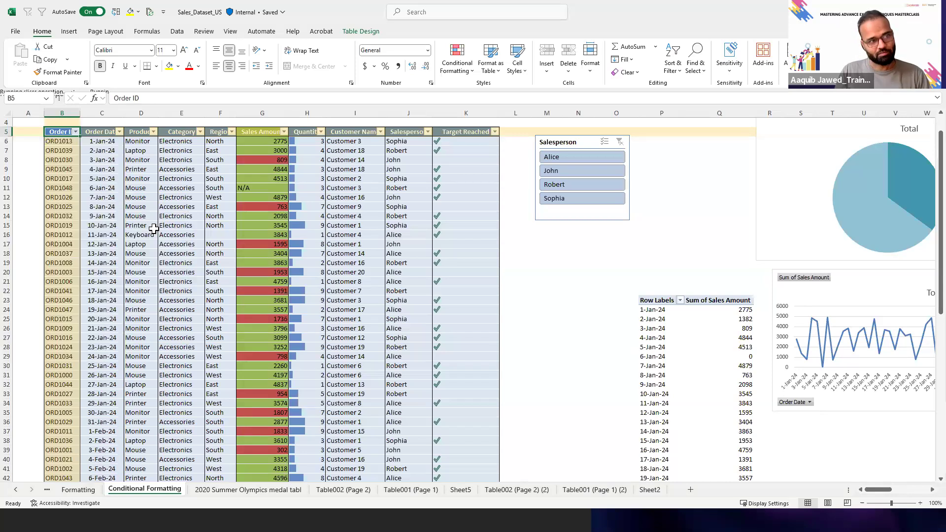
{"action": "key", "text": "ctrl+a"}
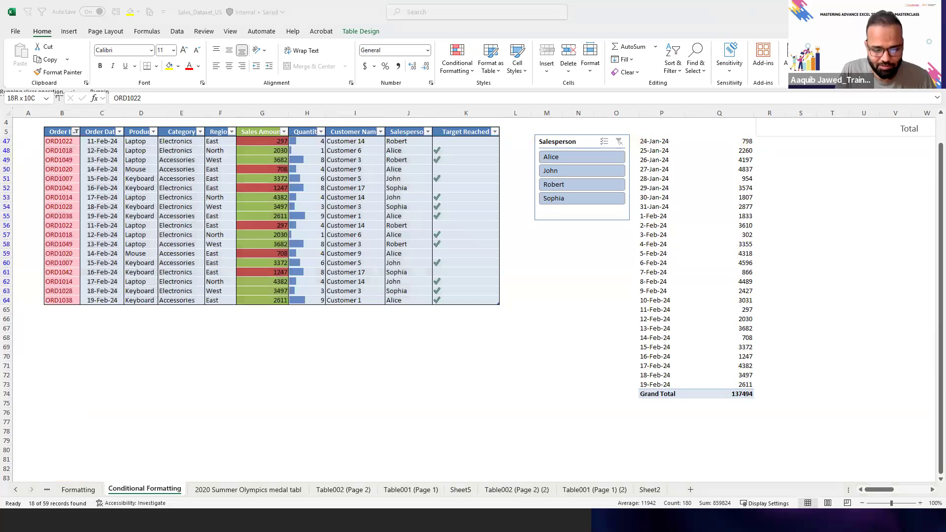
Switch to the PowerPoint slide show and advance to the Pivot Tables Introduction slide
{"action": "key", "text": "alt+Tab"}
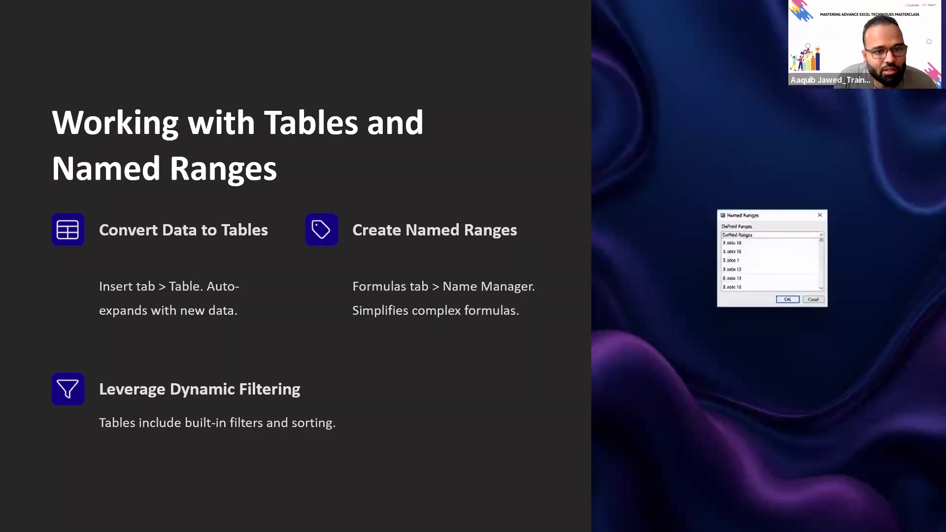
{"action": "left_click", "coordinate": [557, 384]}
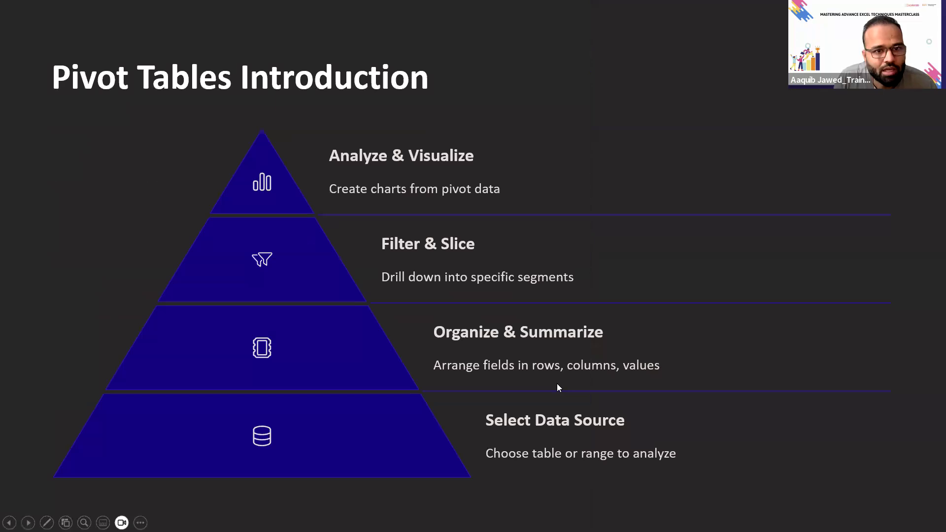